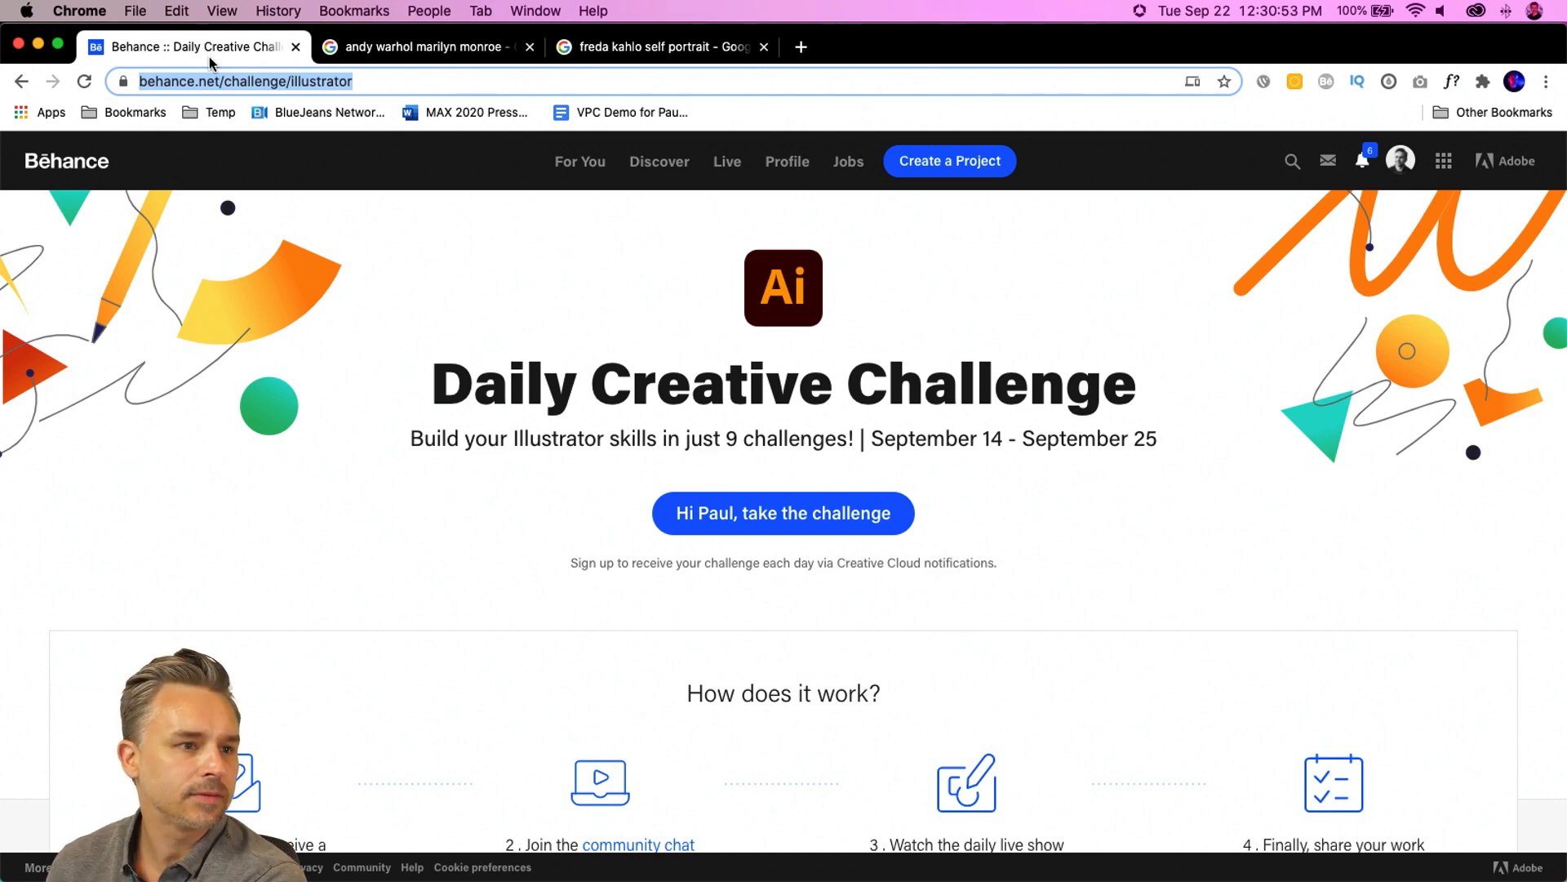
- Browse the Daily Creative Challenge page down to the Graphic Portraits challenge card
{"action": "left_click", "coordinate": [415, 433]}
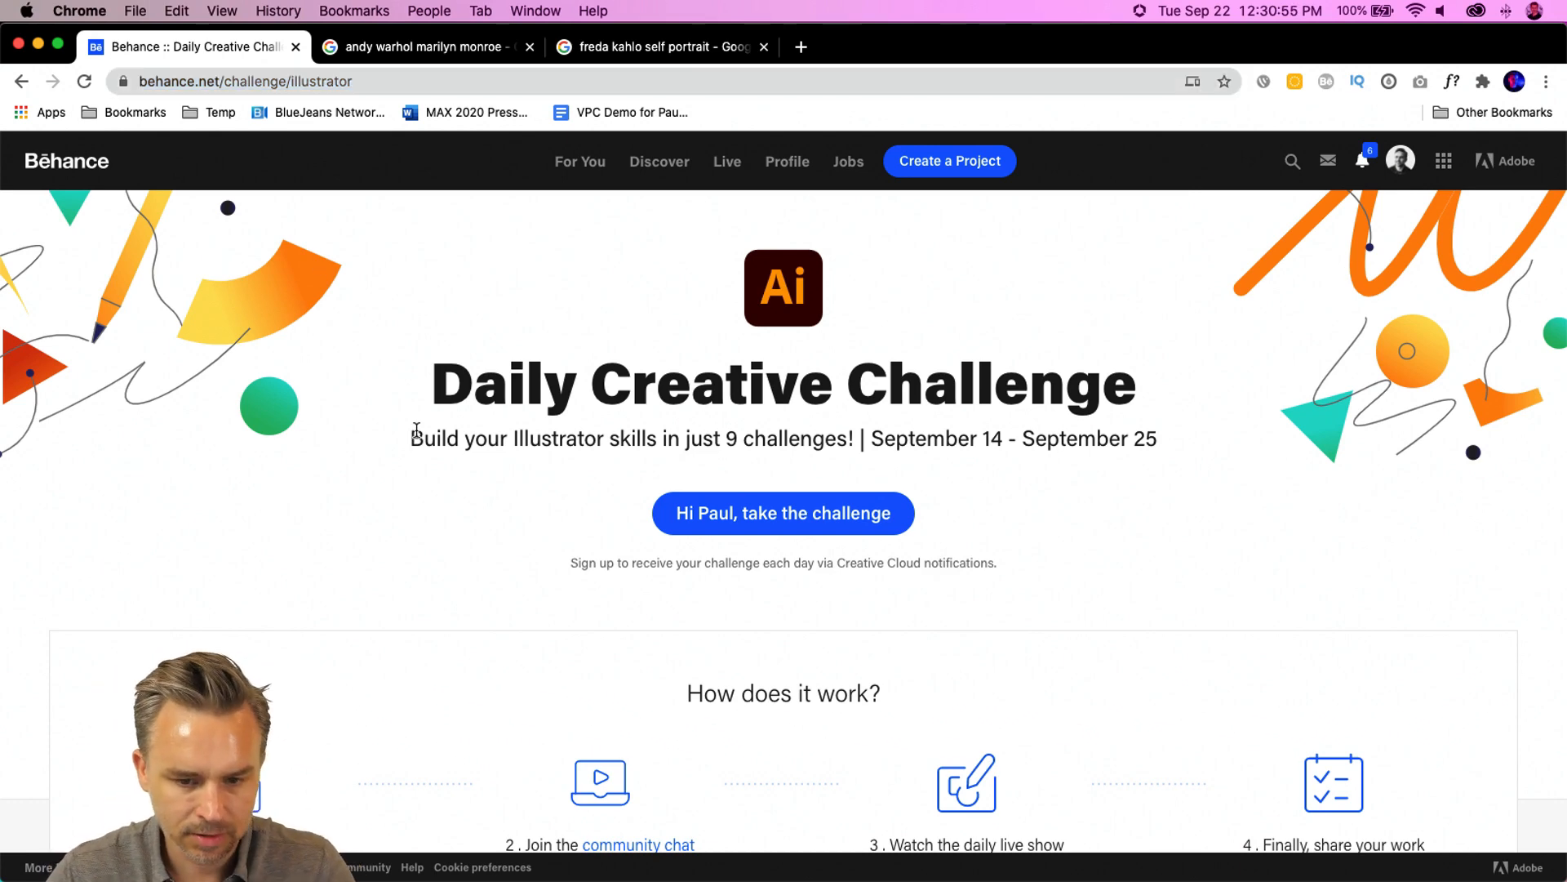
{"action": "scroll", "coordinate": [418, 432], "scroll_direction": "down", "scroll_amount": 8}
{"action": "scroll", "coordinate": [416, 490], "scroll_direction": "down", "scroll_amount": 10}
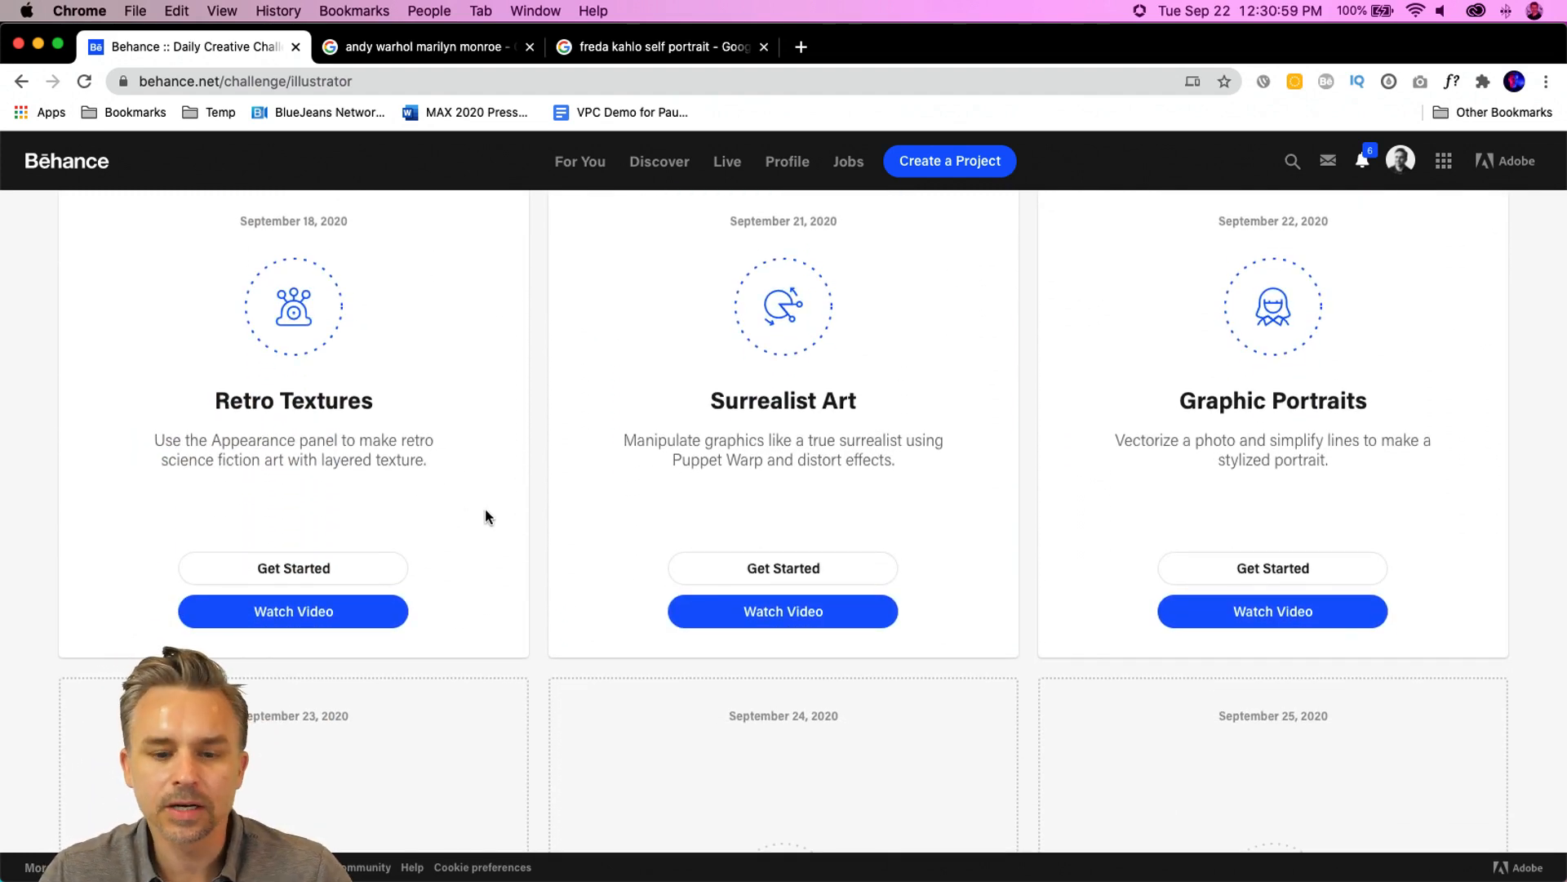
{"action": "scroll", "coordinate": [483, 507], "scroll_direction": "up", "scroll_amount": 1}
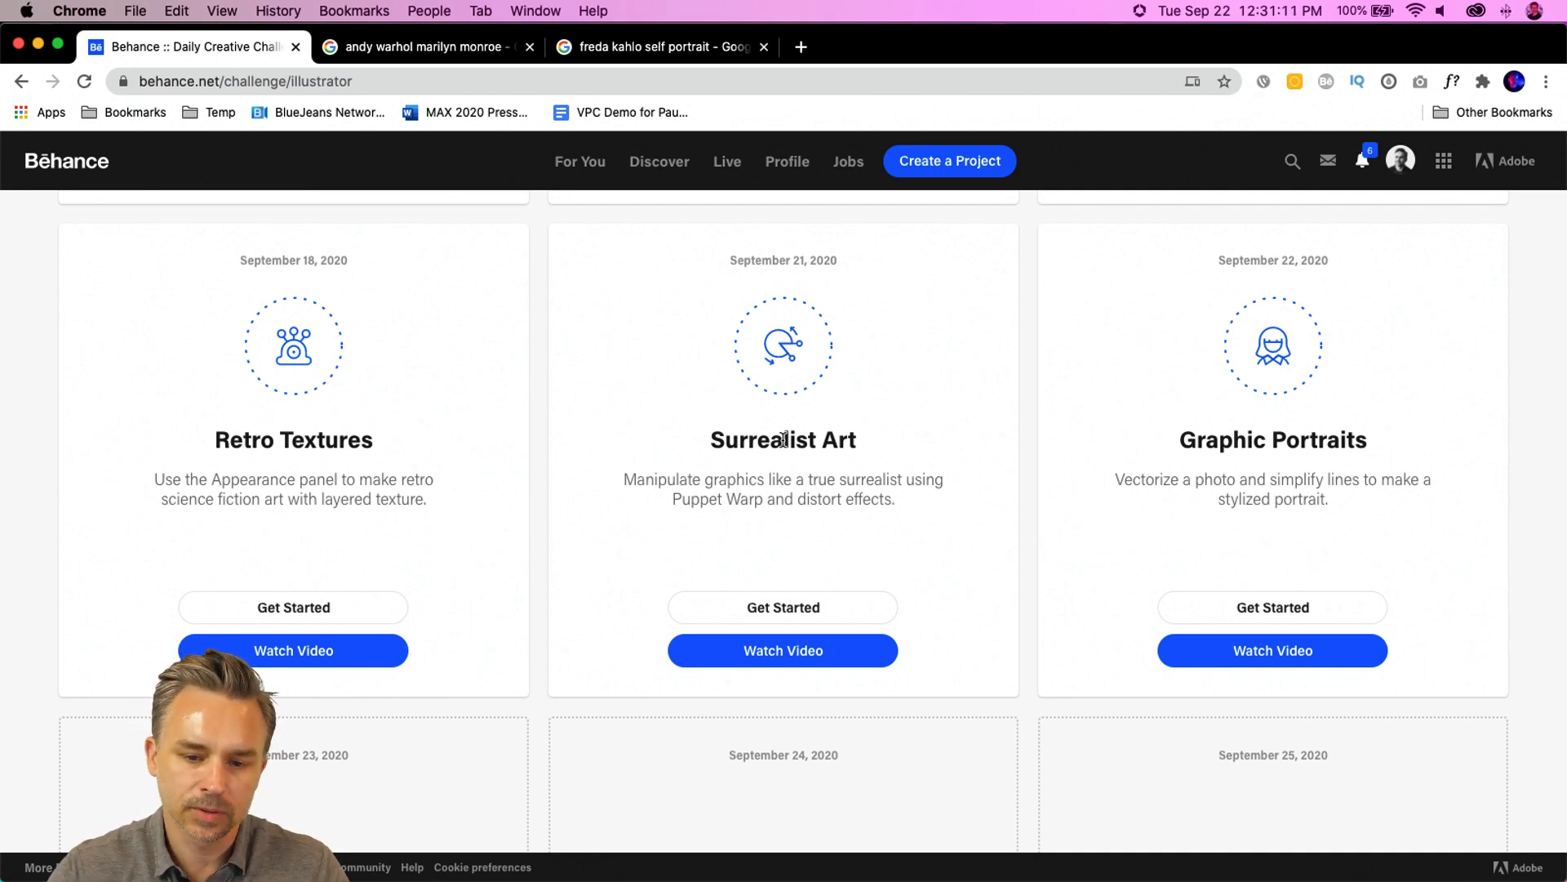
- Open the Discord challenge channel to check recent posts, then minimize it
{"action": "left_click", "coordinate": [1282, 860]}
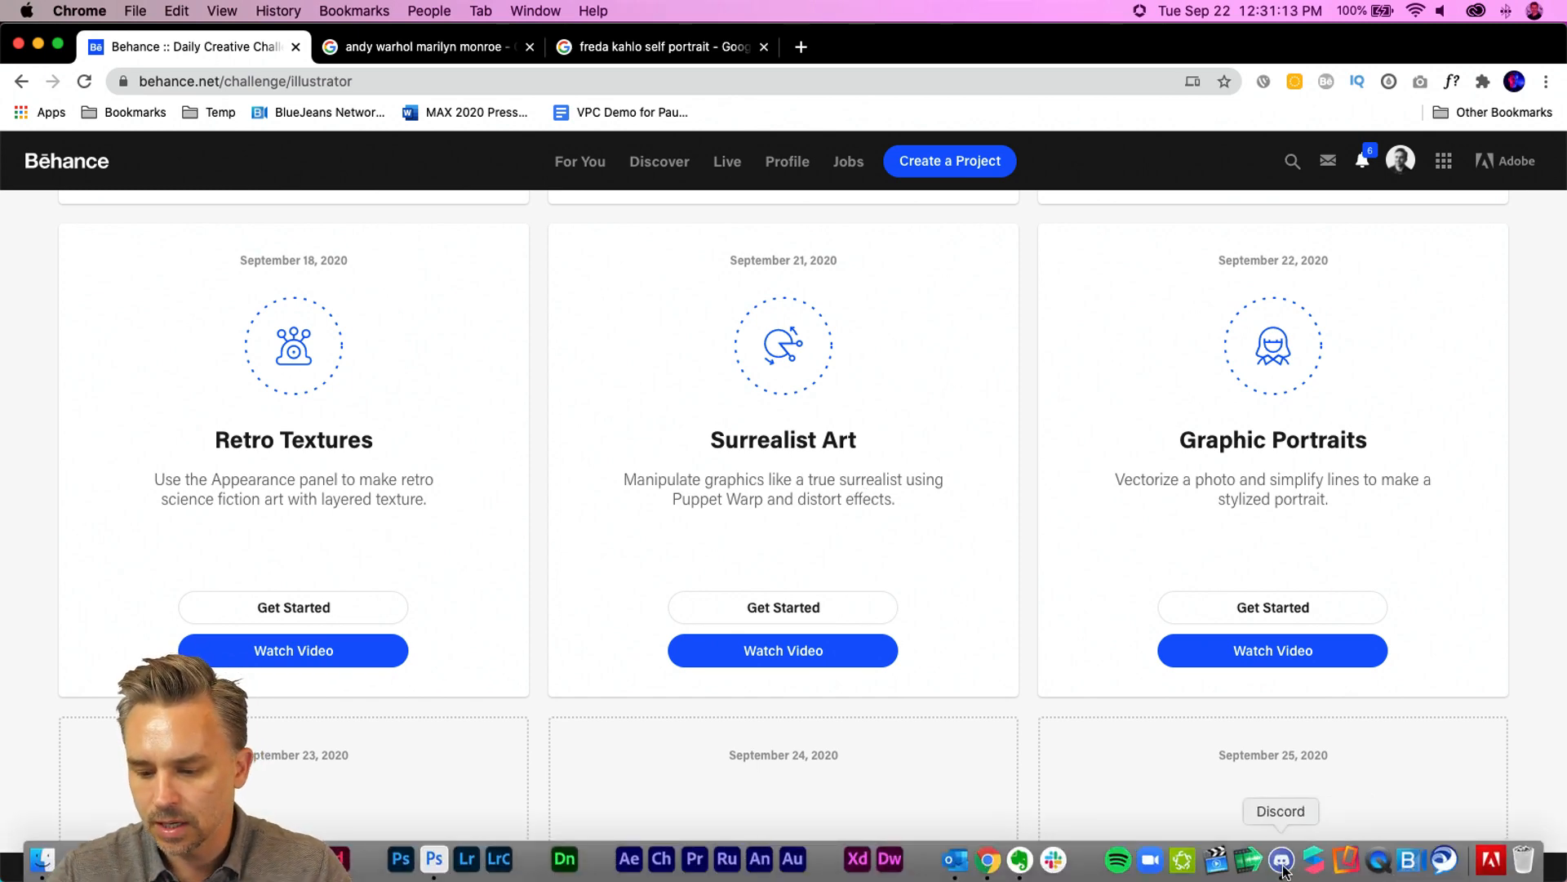
{"action": "left_click_drag", "start_coordinate": [1333, 226], "coordinate": [856, 136]}
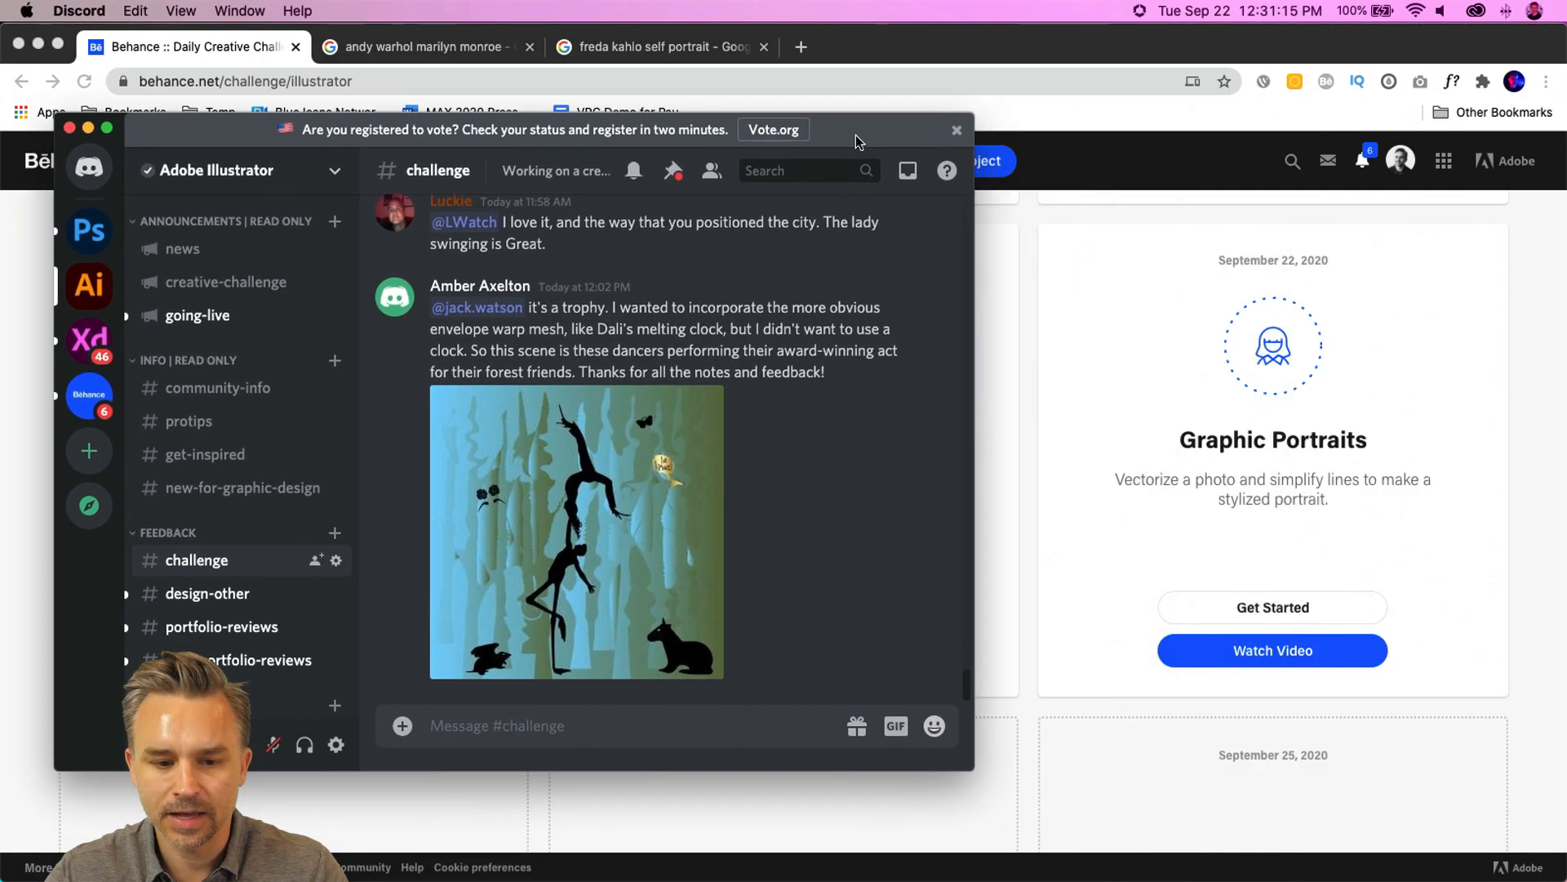
{"action": "key", "text": "super+m"}
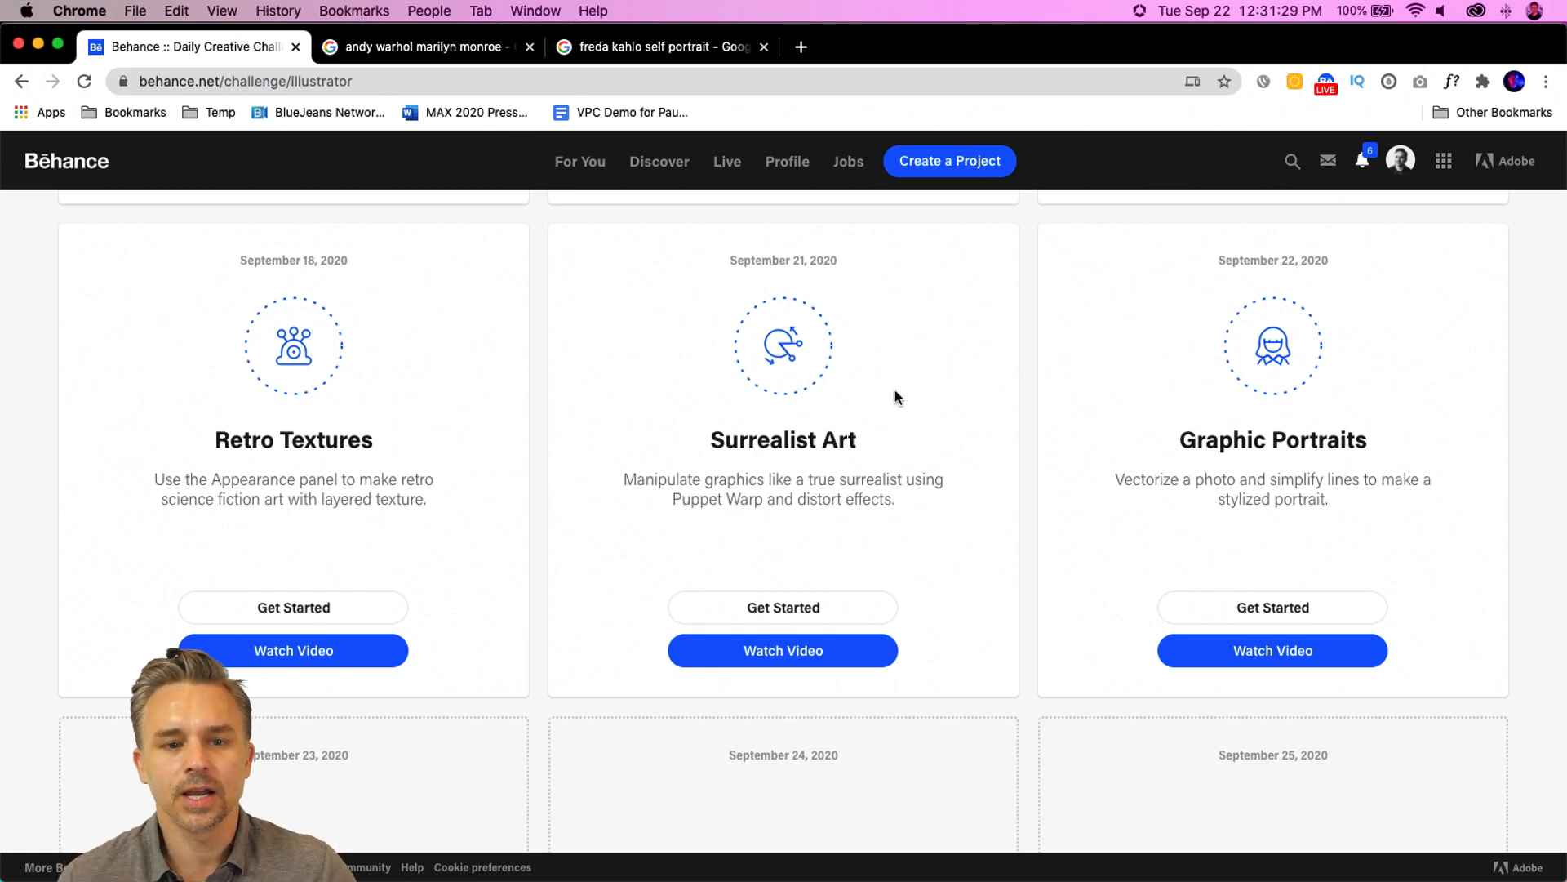
- Look through the Frida Kahlo self-portrait image results one by one
{"action": "left_click", "coordinate": [424, 51]}
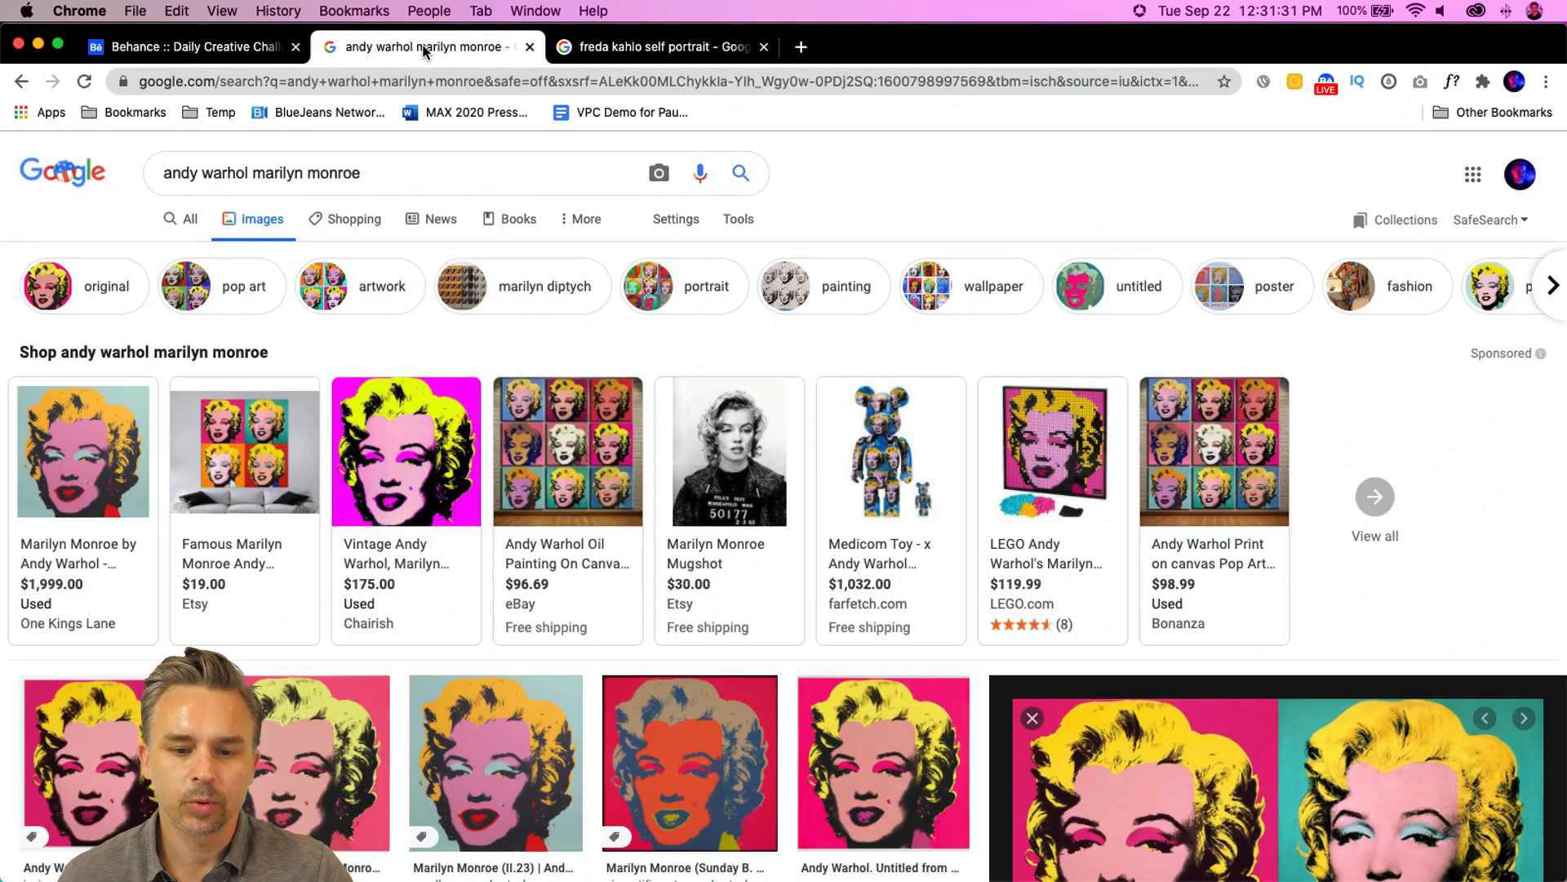
{"action": "left_click", "coordinate": [616, 51]}
{"action": "scroll", "coordinate": [245, 453], "scroll_direction": "down", "scroll_amount": 4}
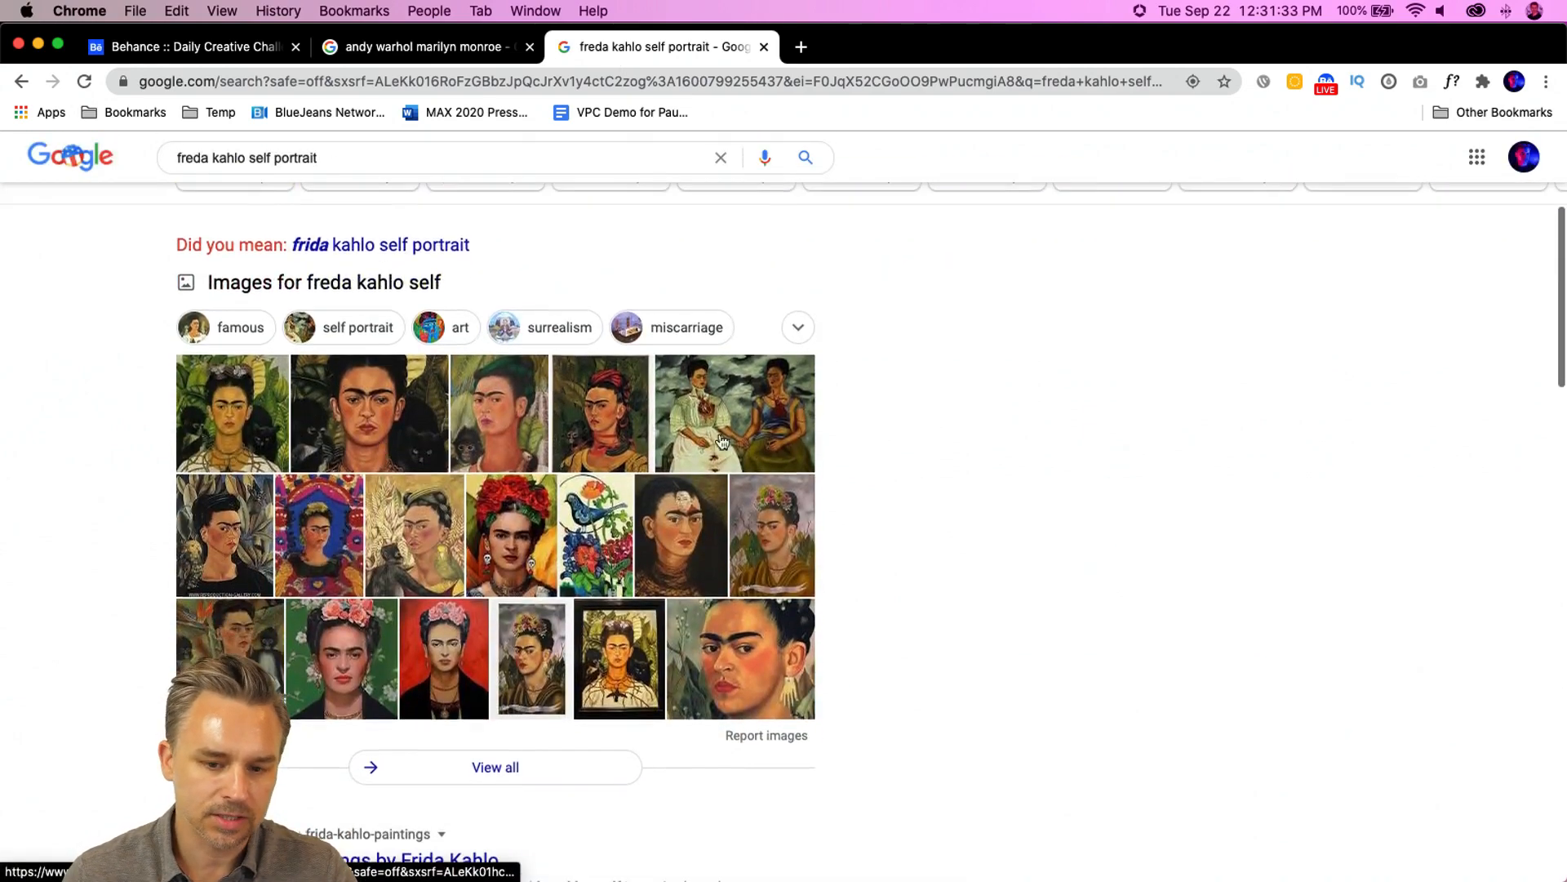
{"action": "left_click", "coordinate": [245, 453]}
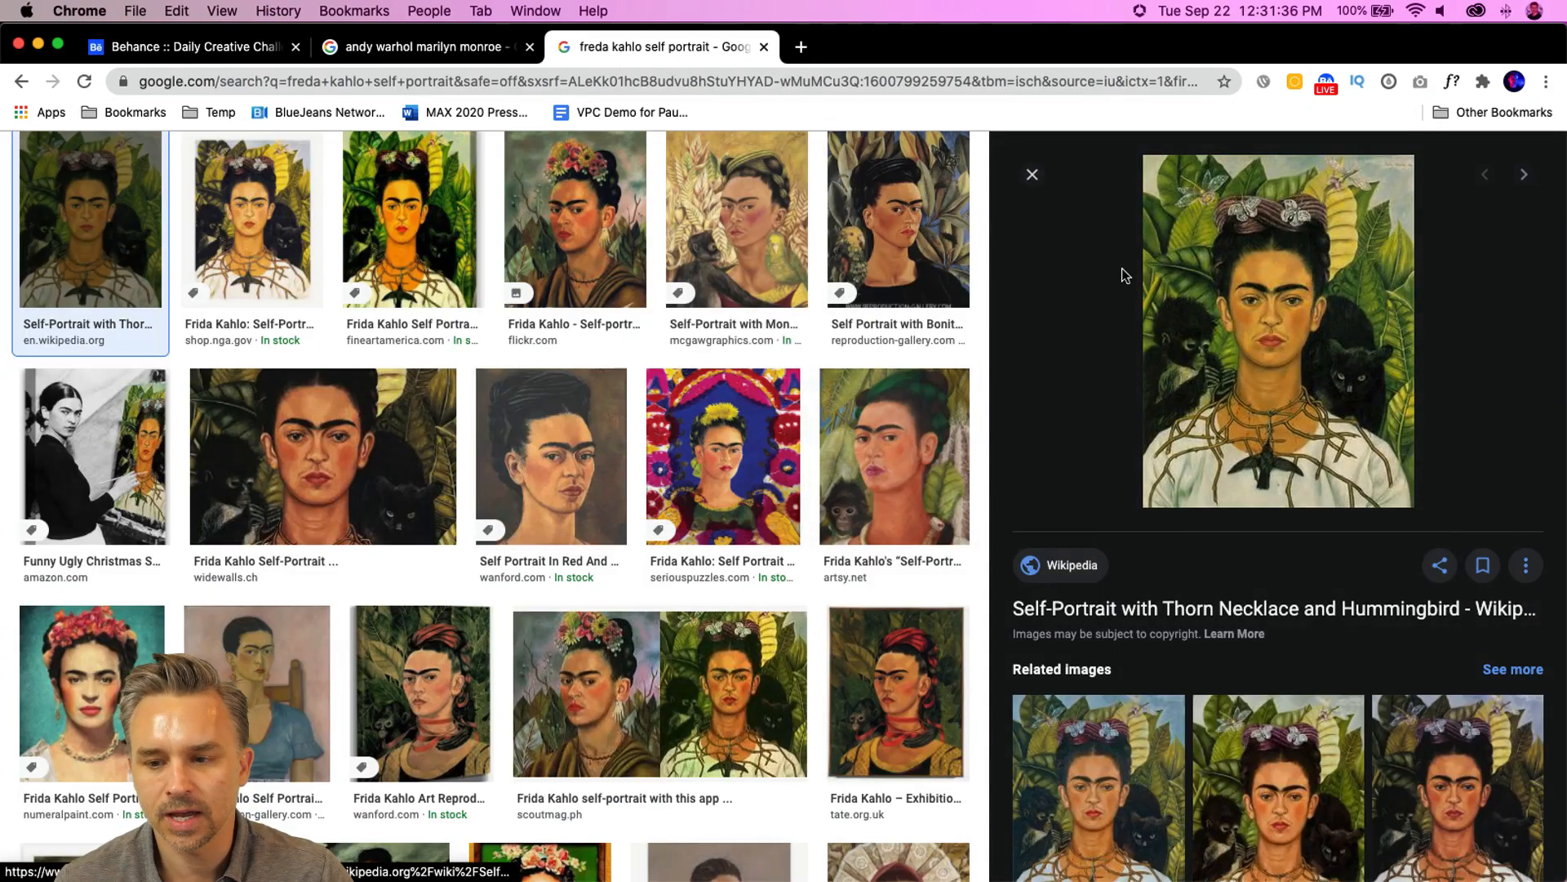
{"action": "left_click", "coordinate": [1523, 174]}
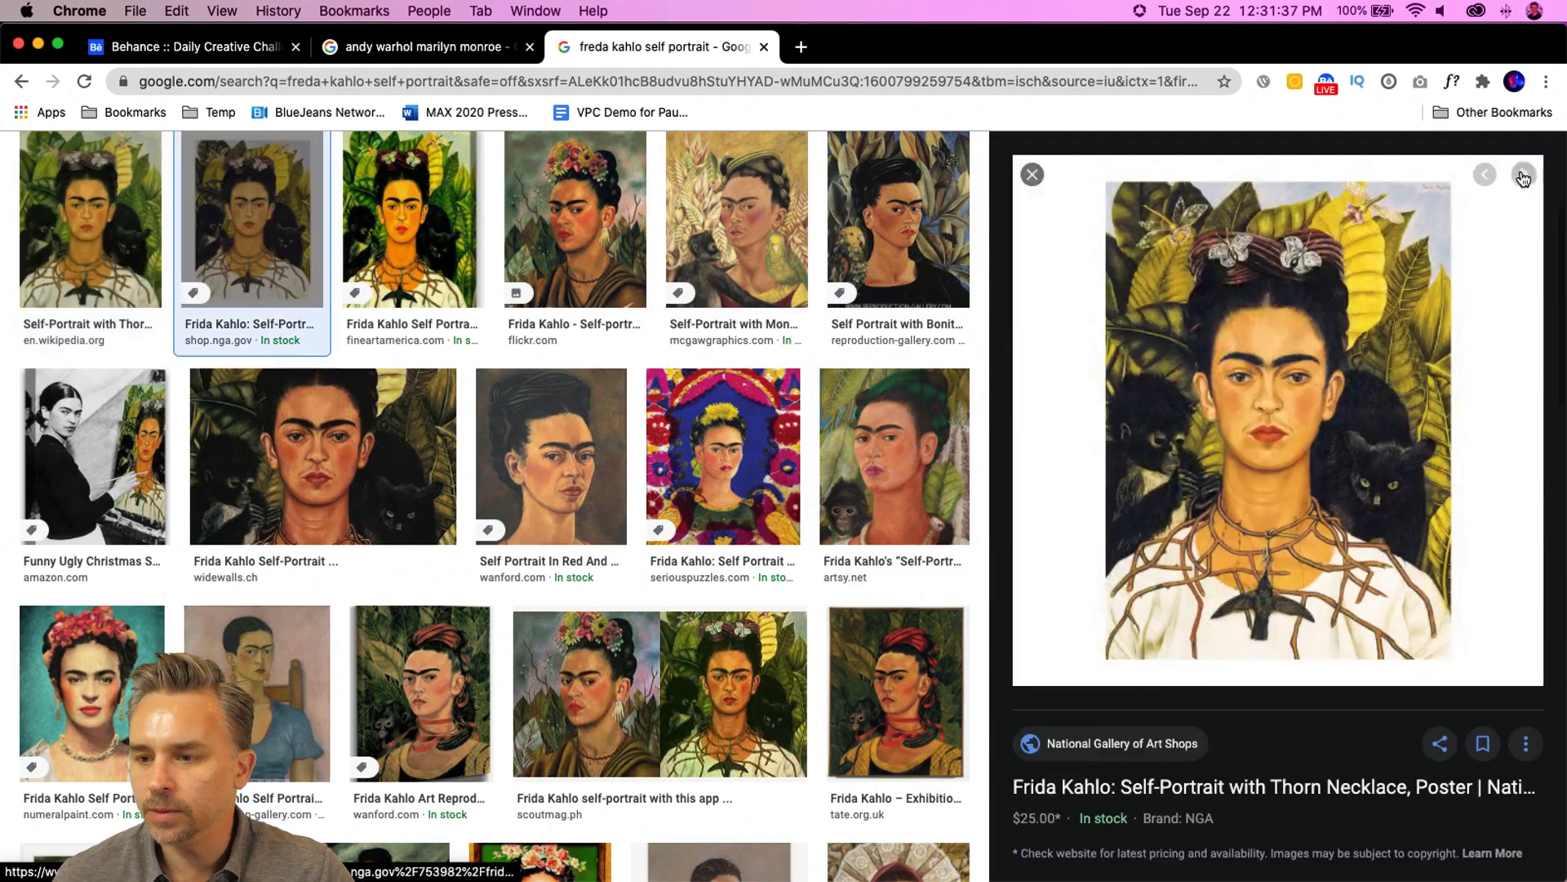
{"action": "left_click", "coordinate": [1524, 175]}
{"action": "left_click", "coordinate": [1523, 175]}
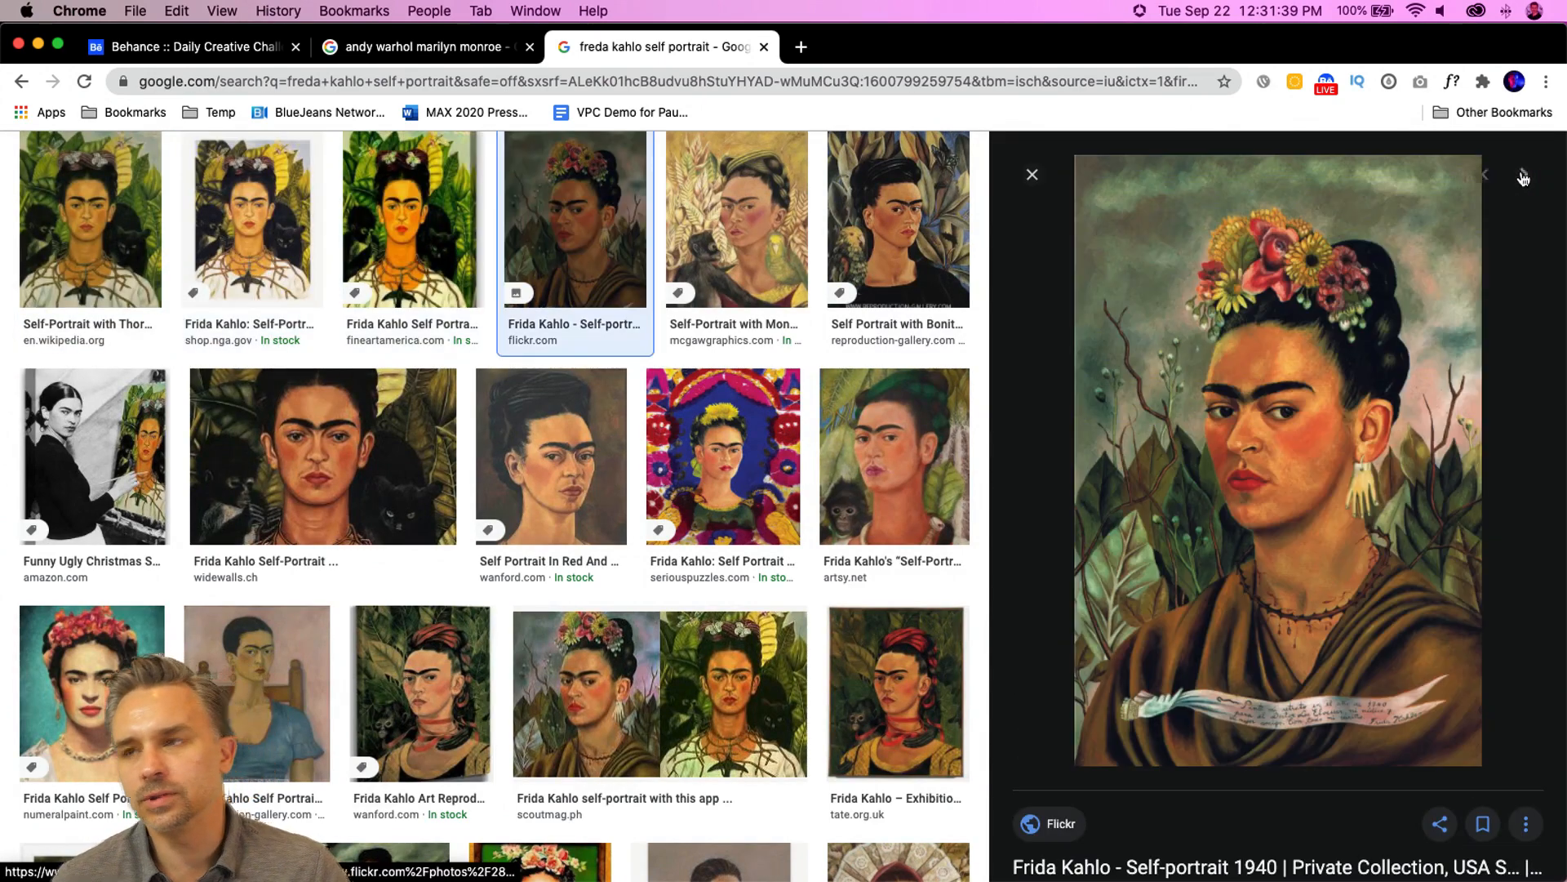
{"action": "left_click", "coordinate": [1523, 175]}
{"action": "left_click", "coordinate": [1523, 175]}
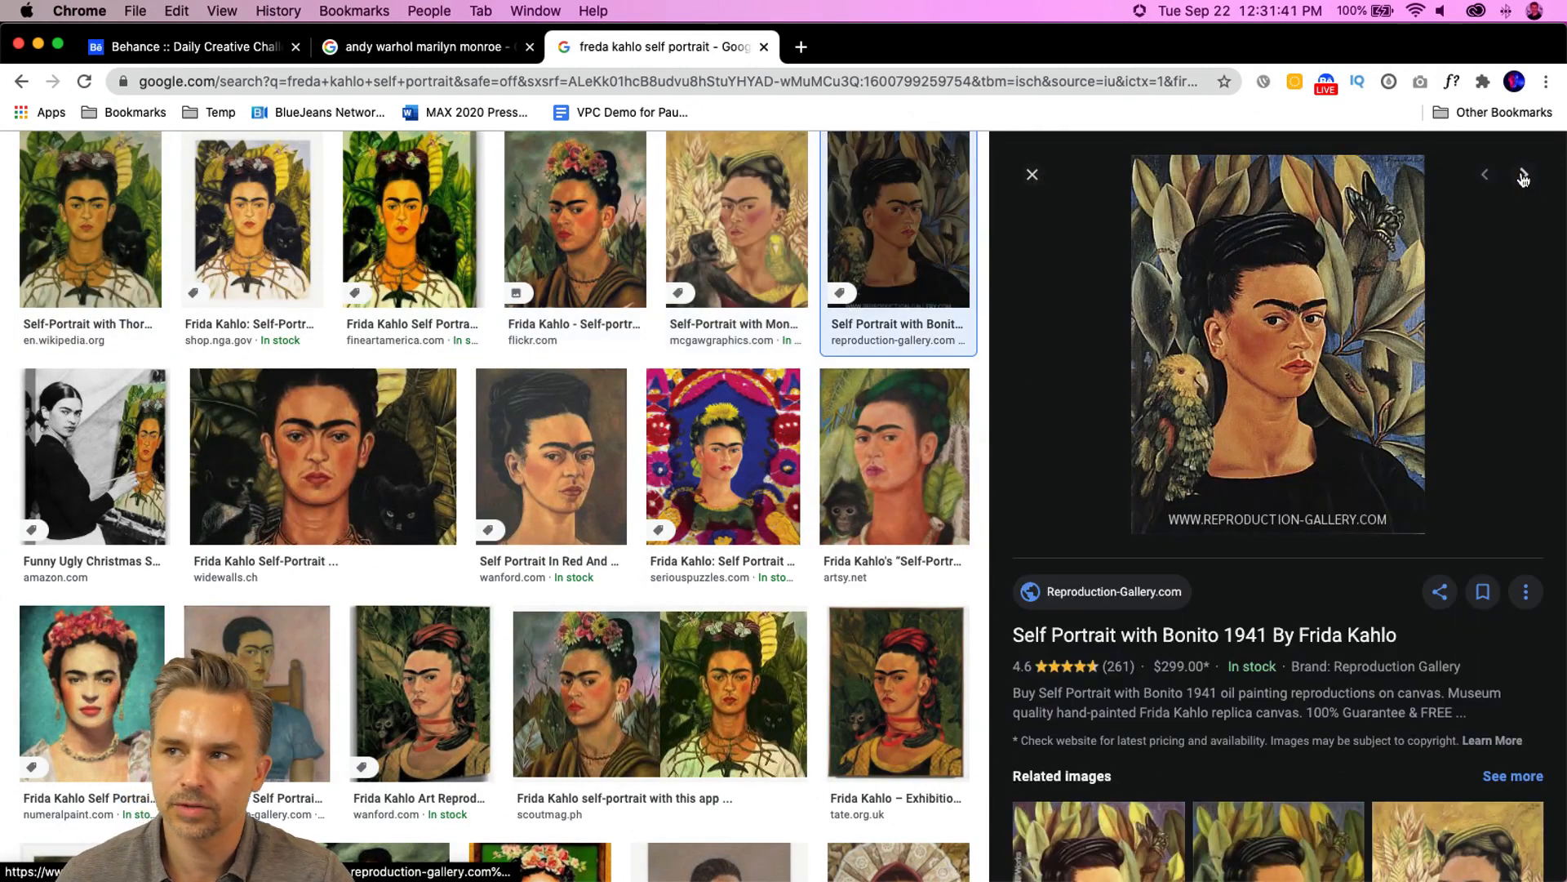
- Browse the Andy Warhol Marilyn Monroe image results filtered to originals, then minimize the browser
{"action": "left_click", "coordinate": [404, 49]}
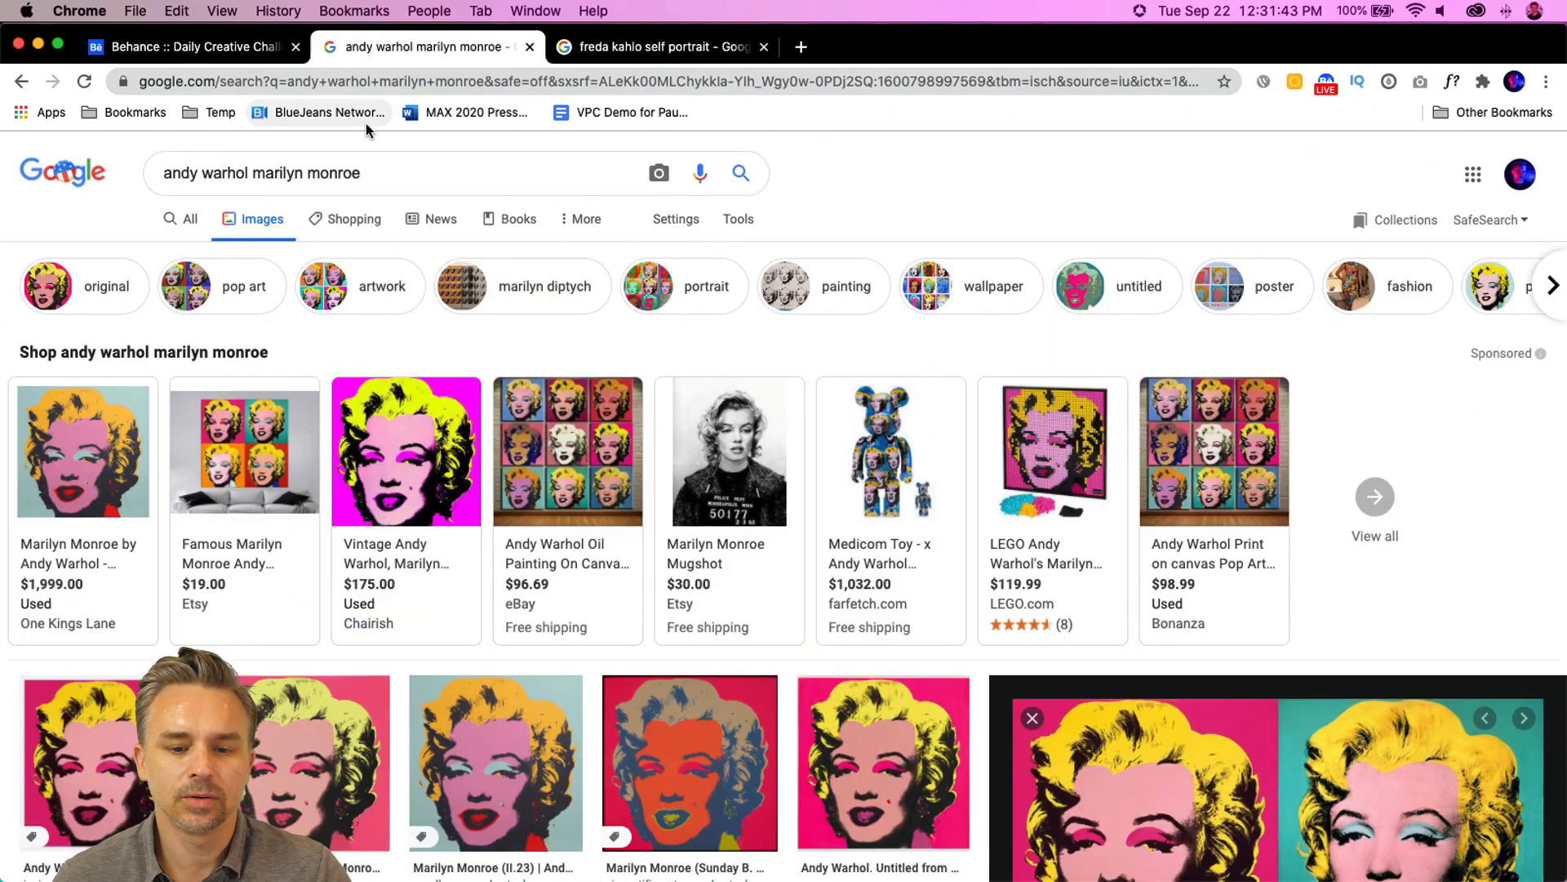
{"action": "scroll", "coordinate": [598, 618], "scroll_direction": "down", "scroll_amount": 6}
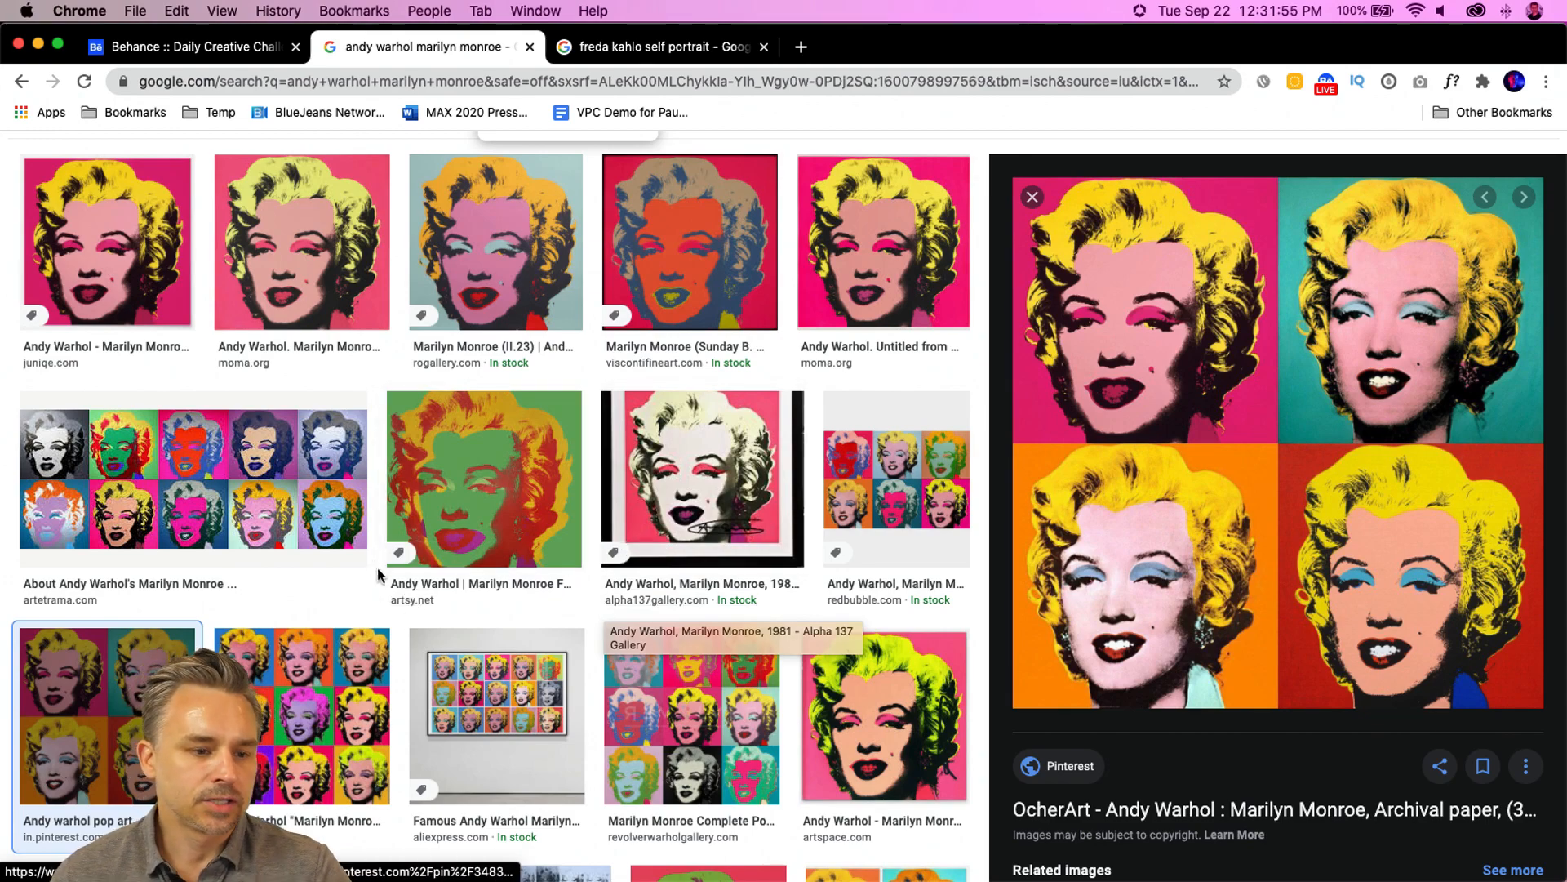
{"action": "scroll", "coordinate": [381, 602], "scroll_direction": "up", "scroll_amount": 6}
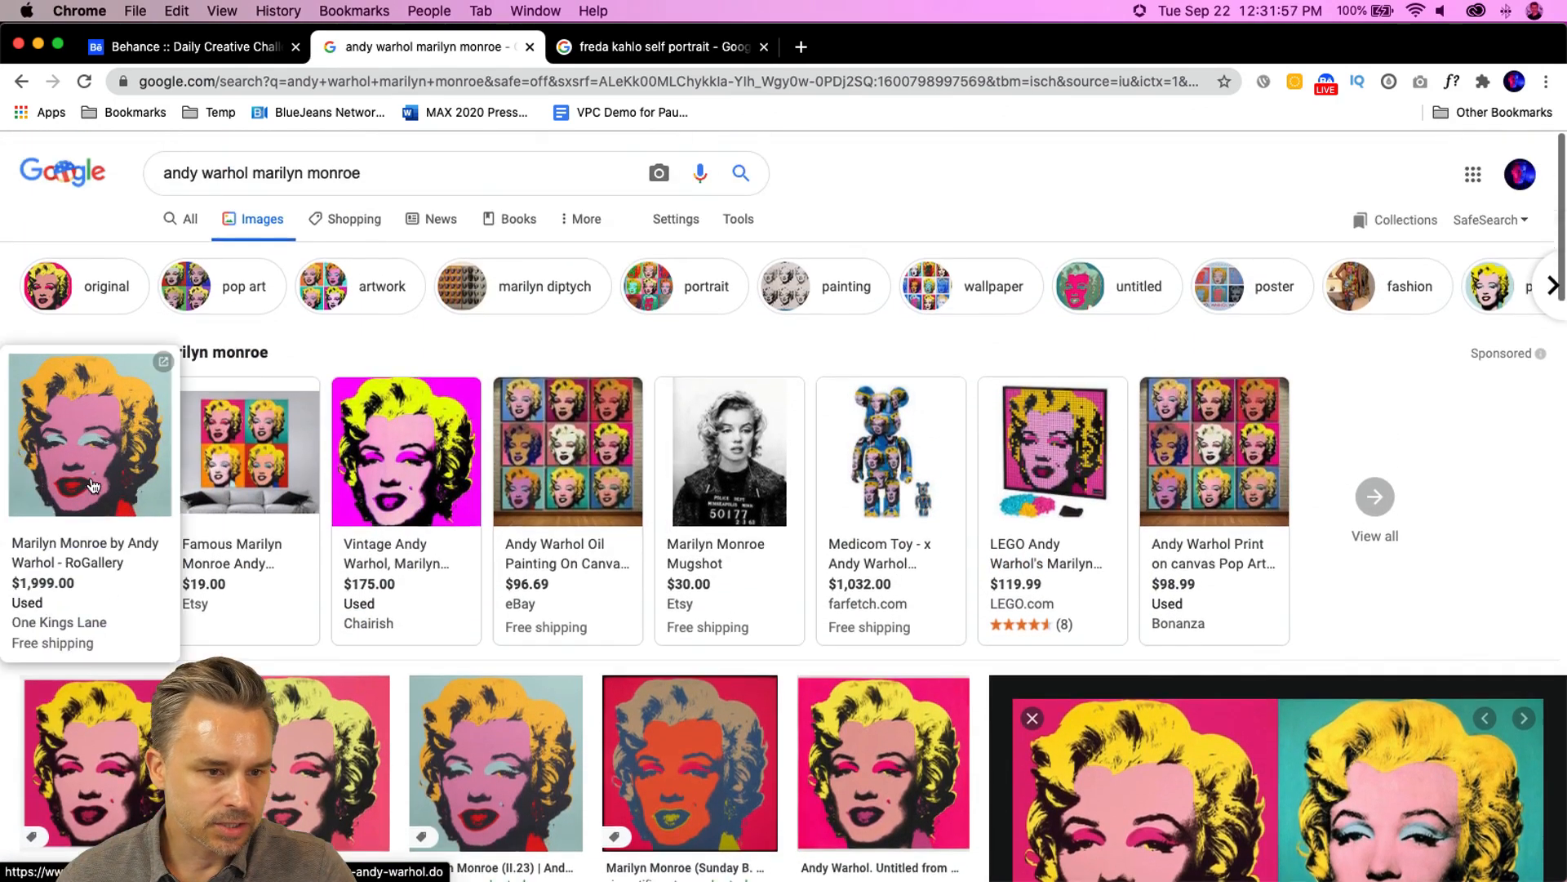
{"action": "left_click", "coordinate": [78, 294]}
{"action": "scroll", "coordinate": [111, 587], "scroll_direction": "down", "scroll_amount": 6}
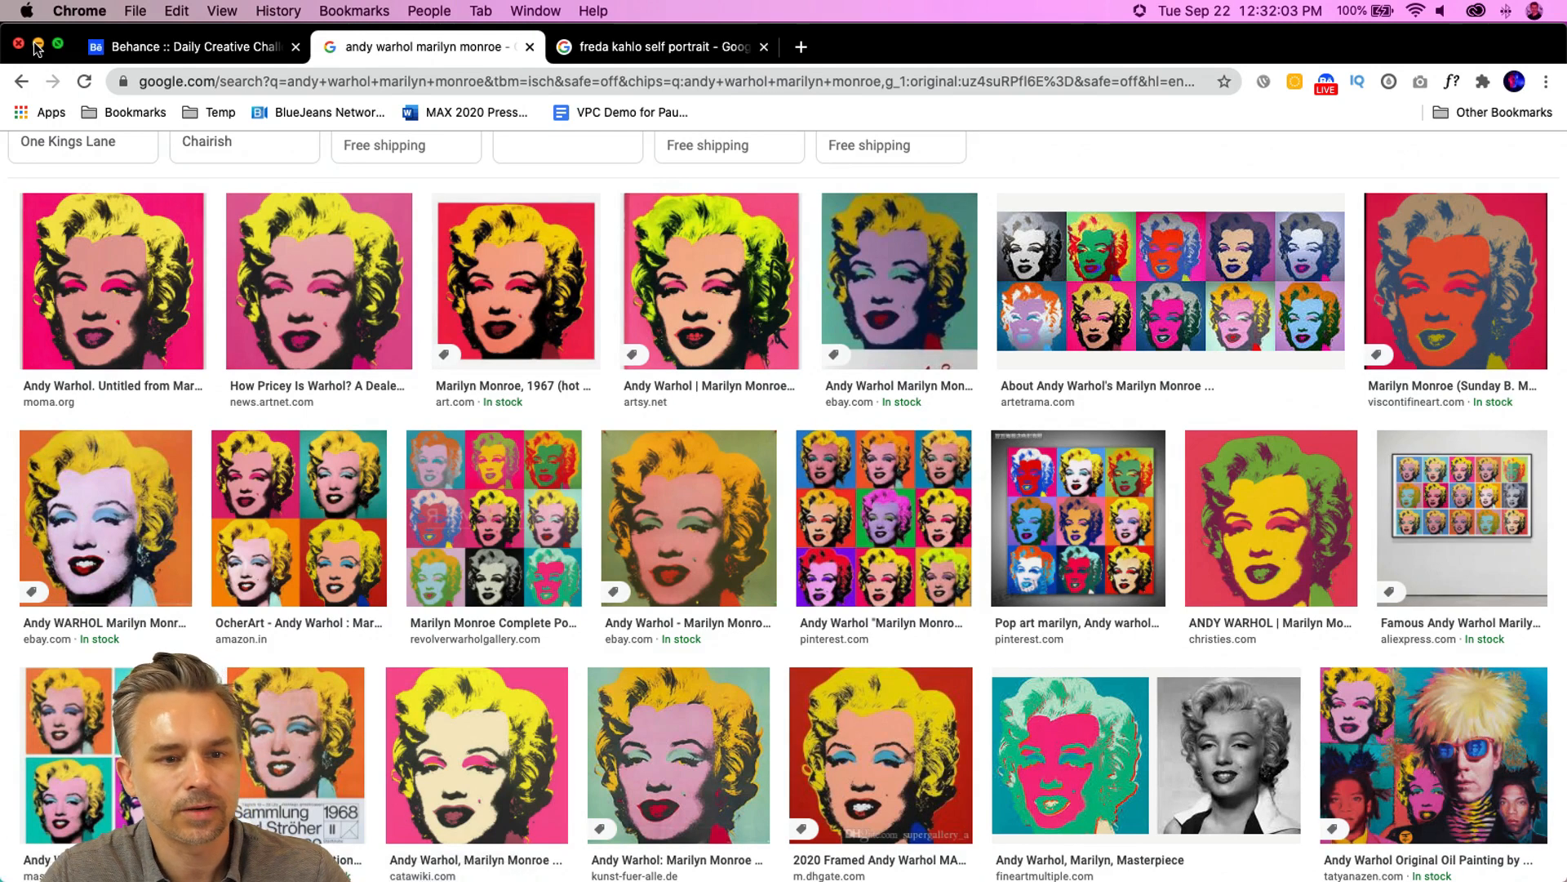
{"action": "left_click", "coordinate": [37, 43]}
- Open the Graphic Portraits challenge files and preview Portraits.ai on Dropbox, then minimize the browser
{"action": "mouse_move", "coordinate": [569, 879]}
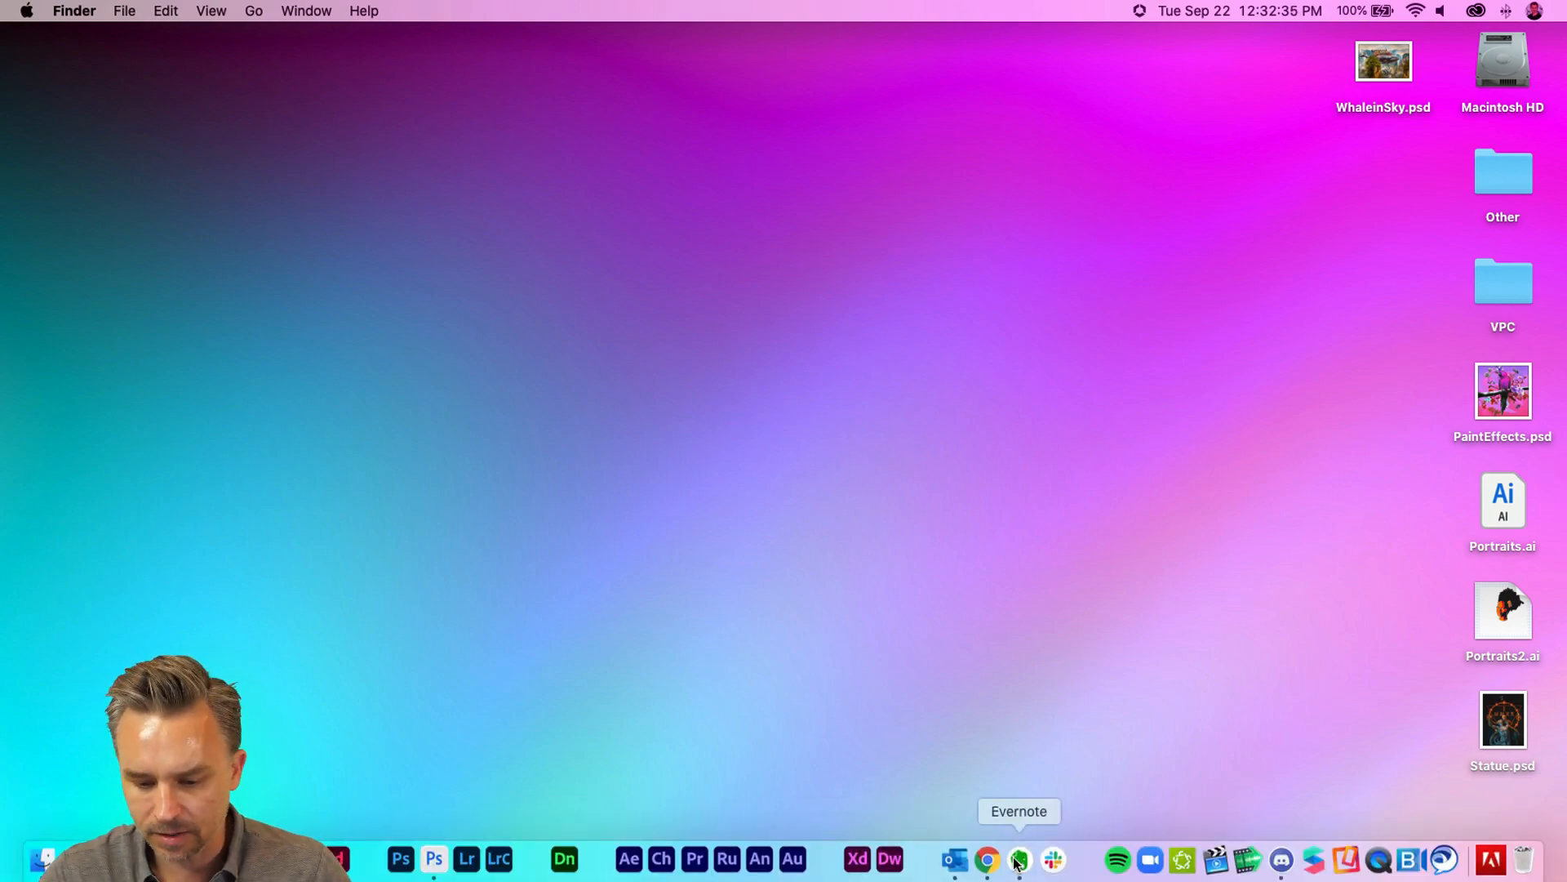
{"action": "left_click", "coordinate": [987, 860]}
{"action": "left_click", "coordinate": [196, 46]}
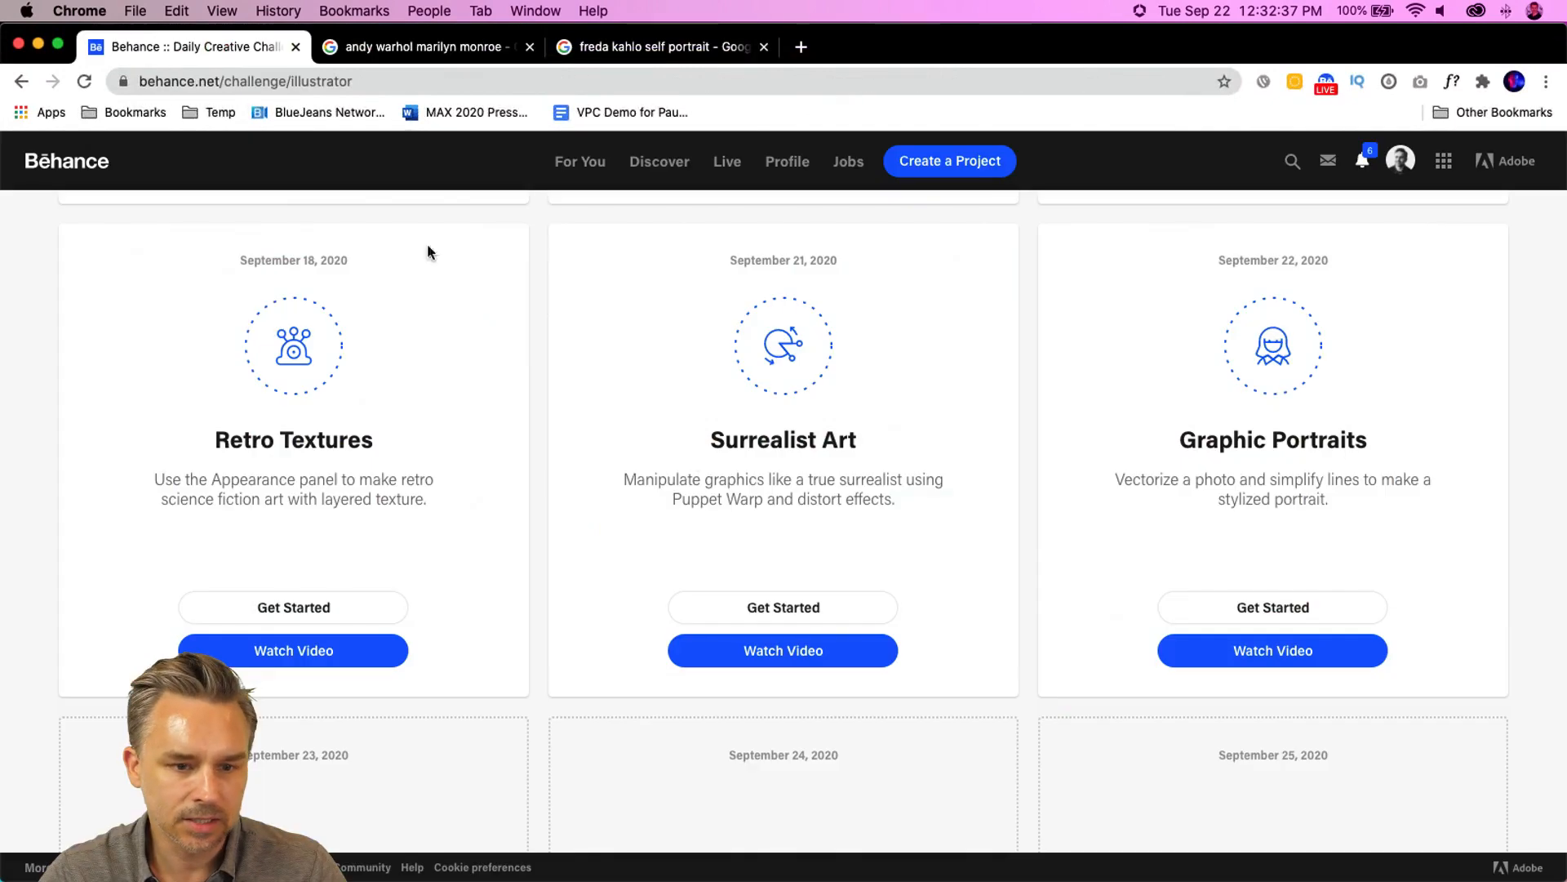
{"action": "left_click", "coordinate": [1274, 432]}
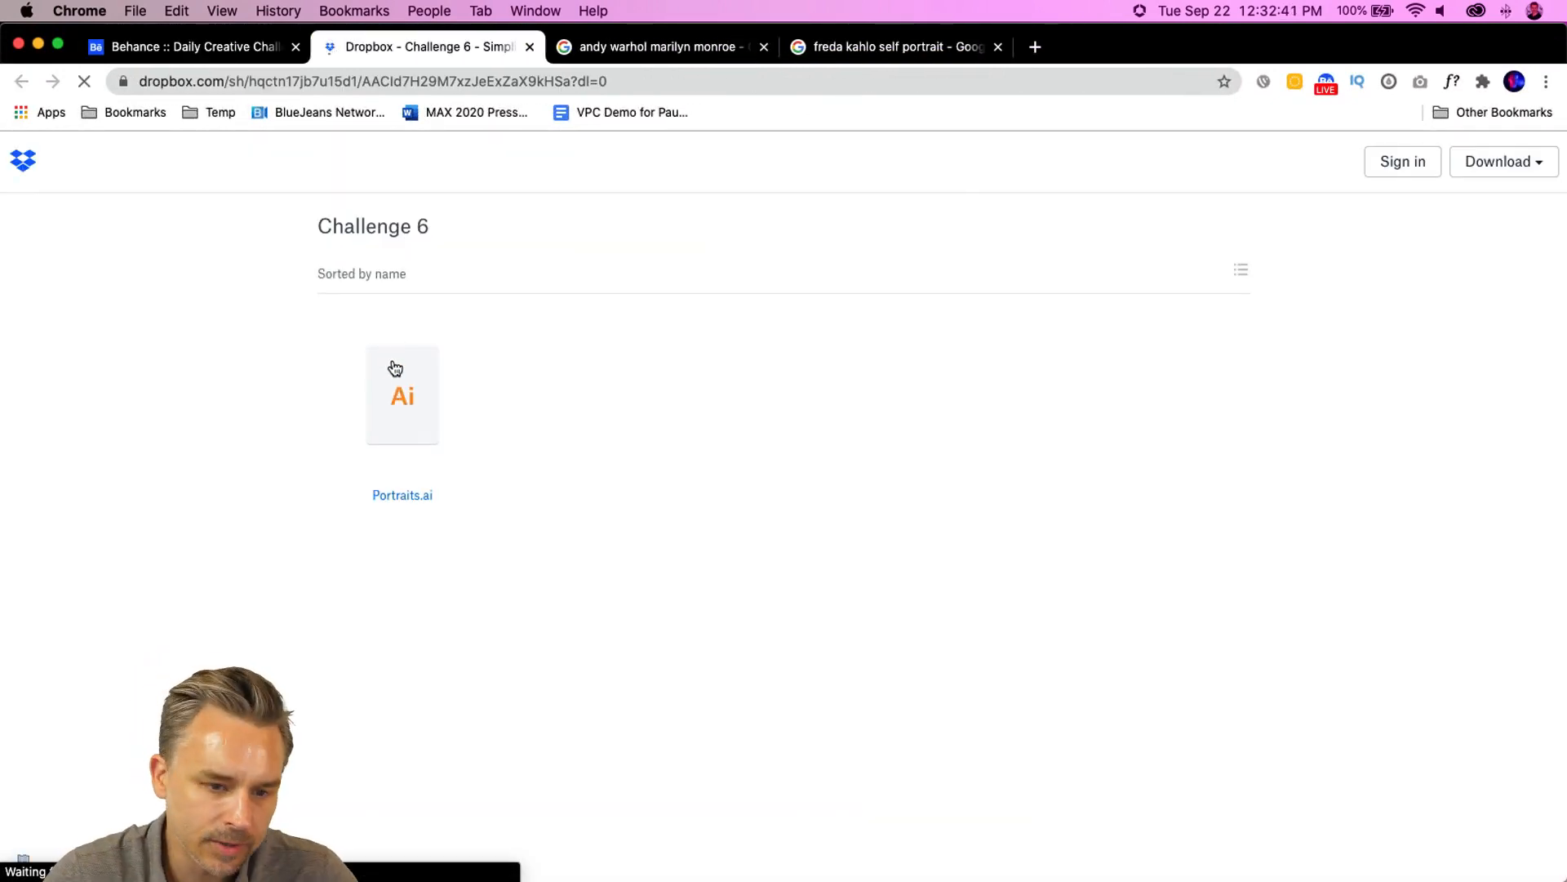
{"action": "left_click", "coordinate": [408, 428]}
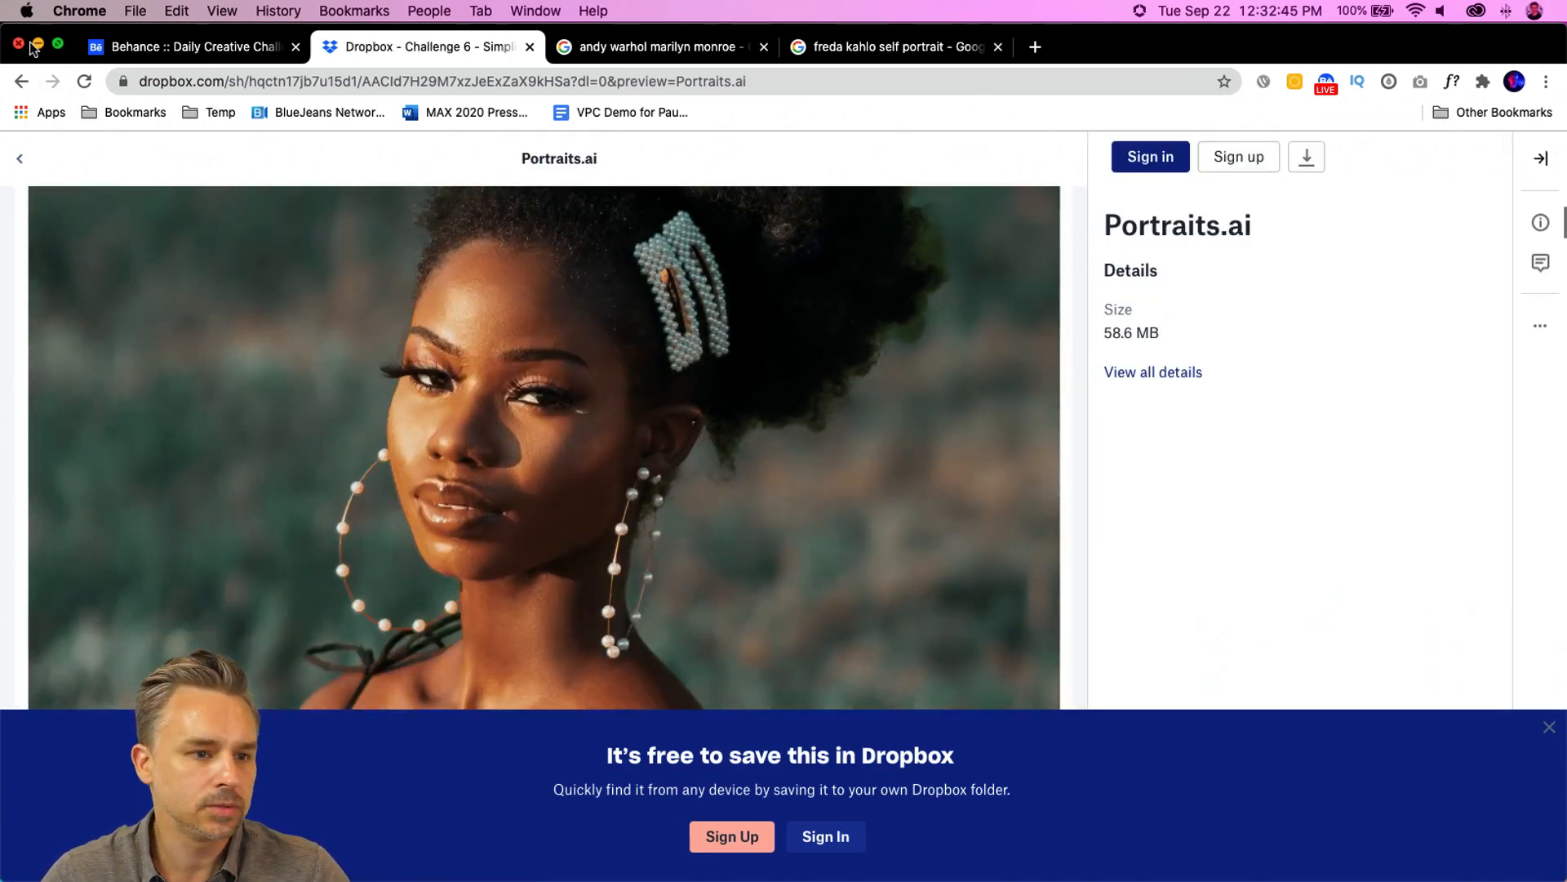
{"action": "left_click", "coordinate": [36, 45]}
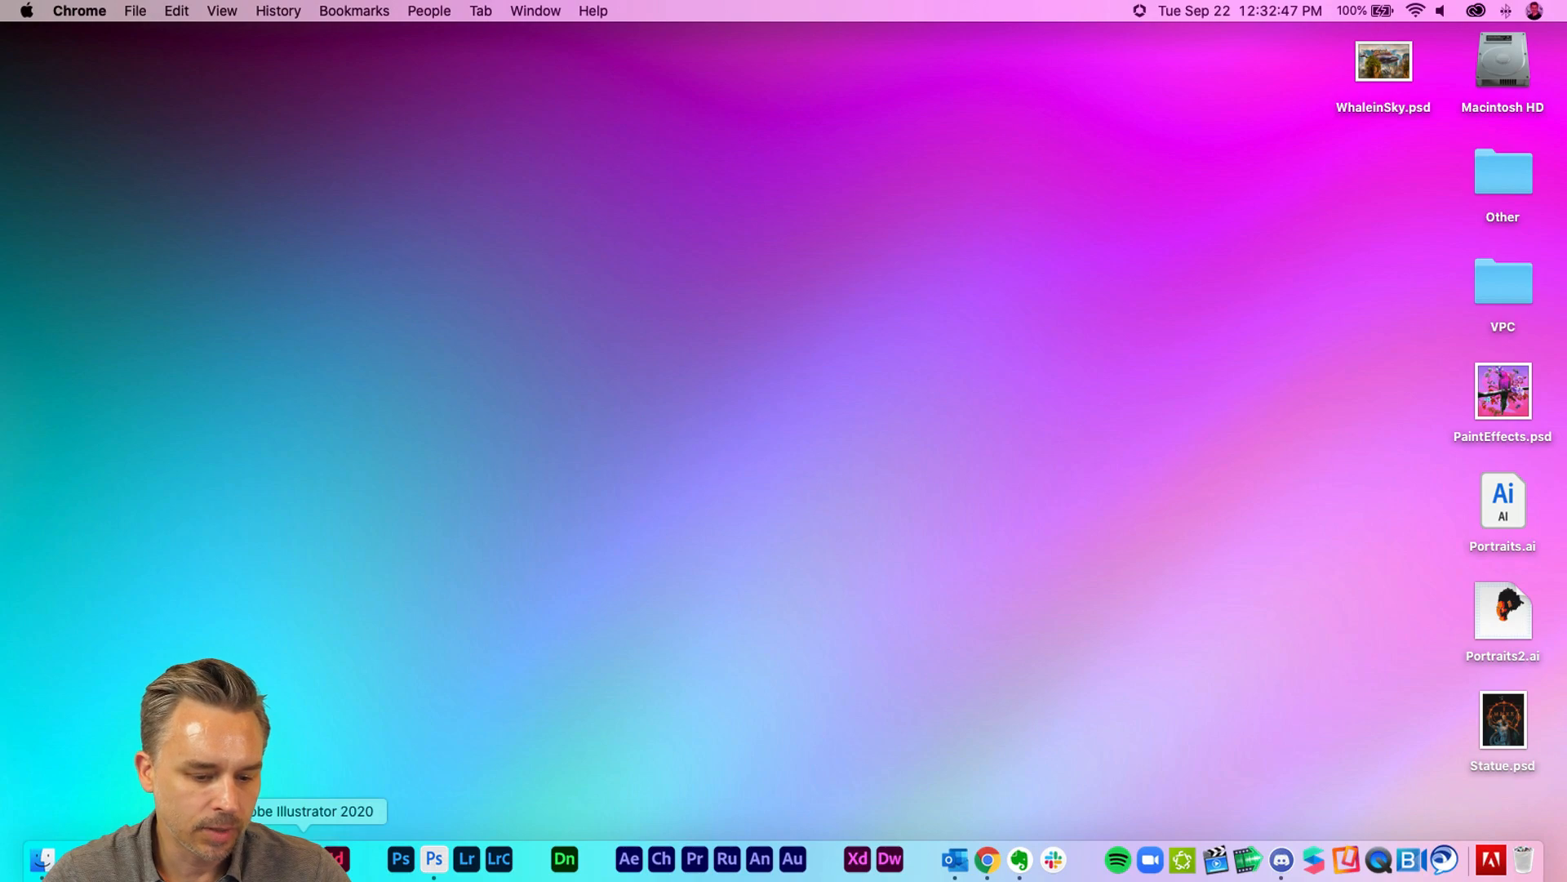
- Switch to Illustrator's Portraits.ai document and try dragging the photo, undoing the move
{"action": "left_click", "coordinate": [304, 857]}
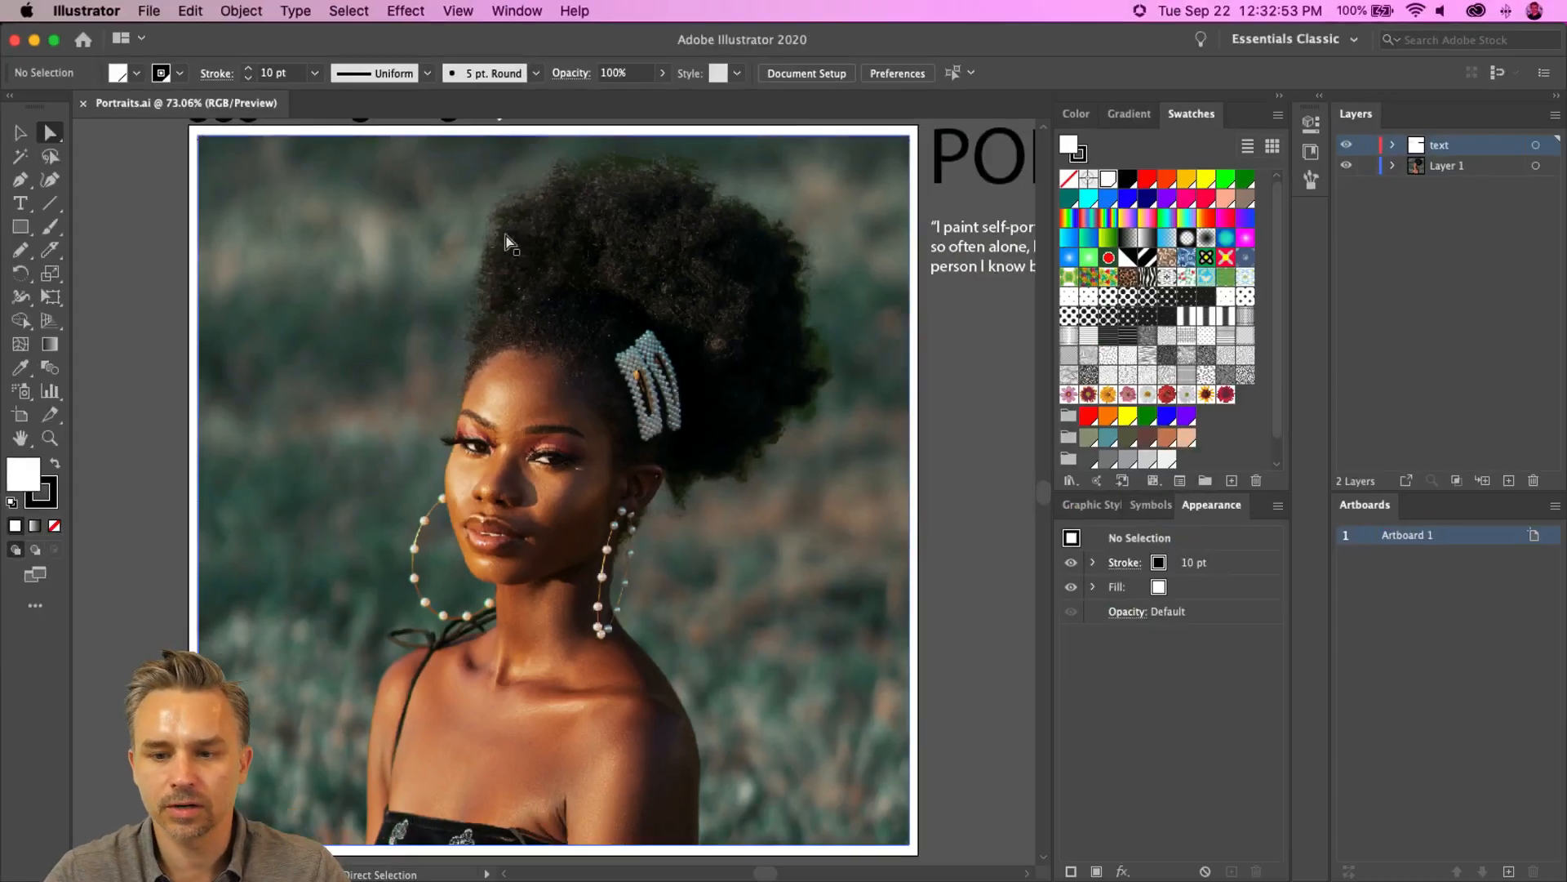
{"action": "left_click", "coordinate": [666, 403]}
{"action": "left_click_drag", "start_coordinate": [670, 384], "coordinate": [474, 477]}
{"action": "key", "text": "super+z"}
- Examine the quote text and header credits around the artboard
{"action": "left_click", "coordinate": [969, 266]}
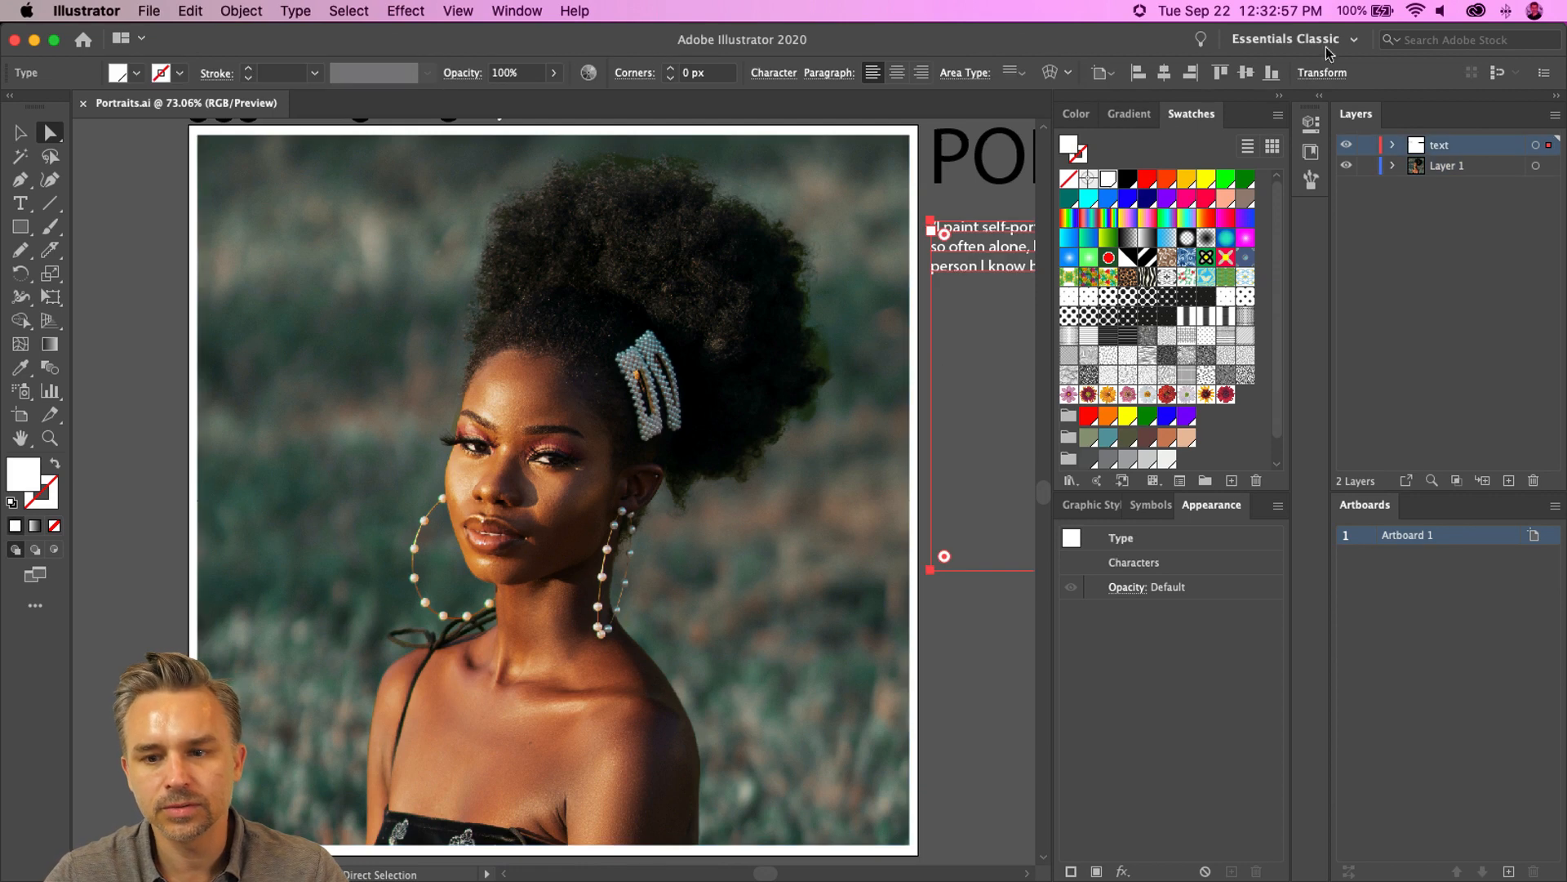
{"action": "left_click_drag", "start_coordinate": [782, 216], "coordinate": [398, 316]}
{"action": "left_click", "coordinate": [562, 187]}
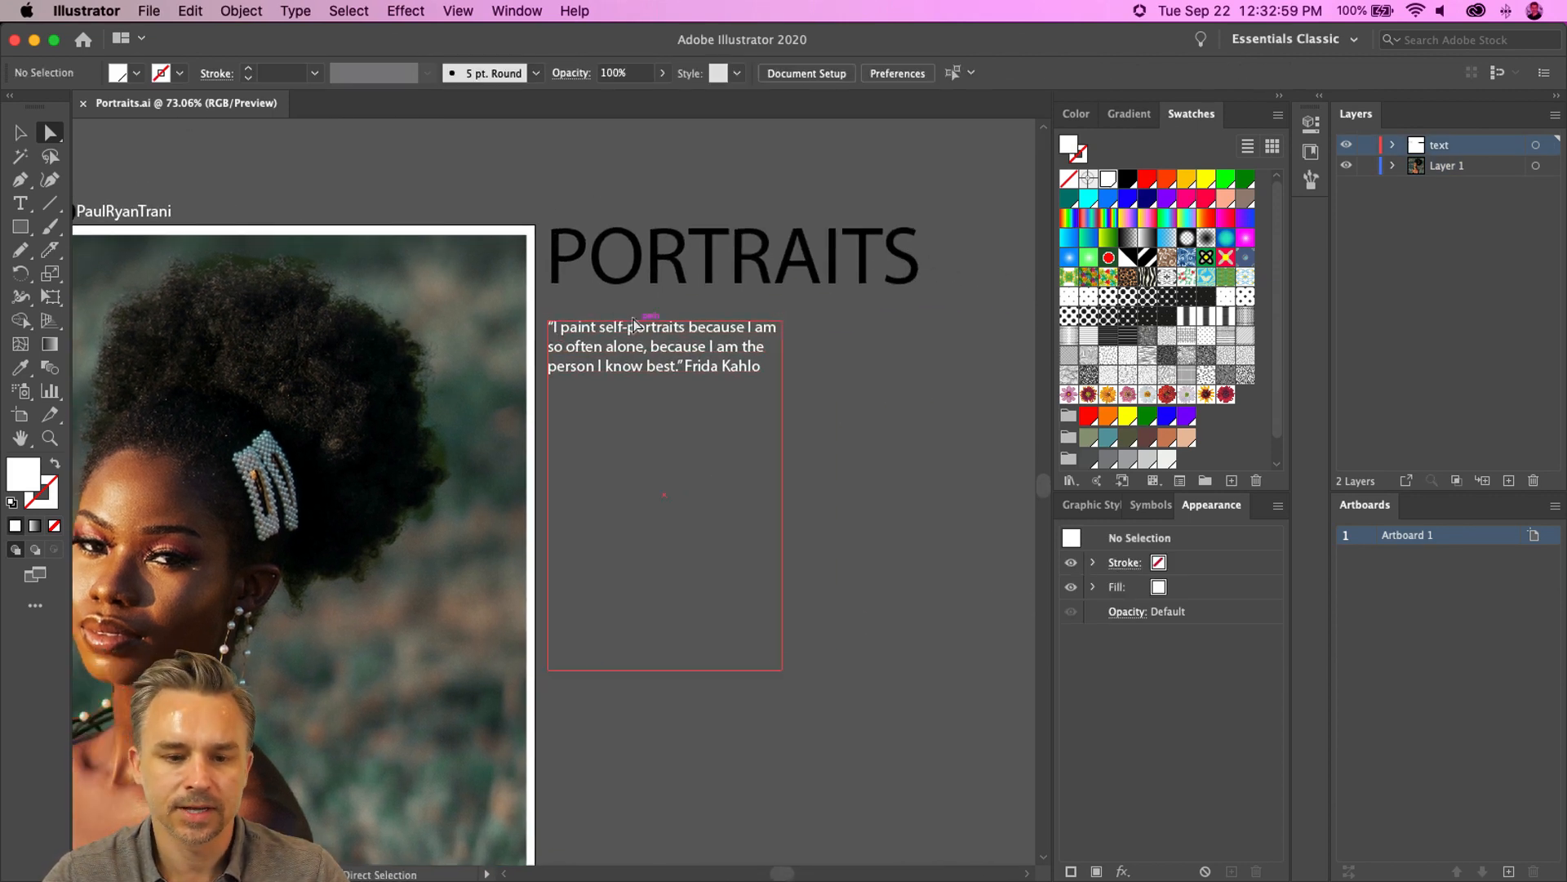
{"action": "left_click_drag", "start_coordinate": [364, 175], "coordinate": [784, 119]}
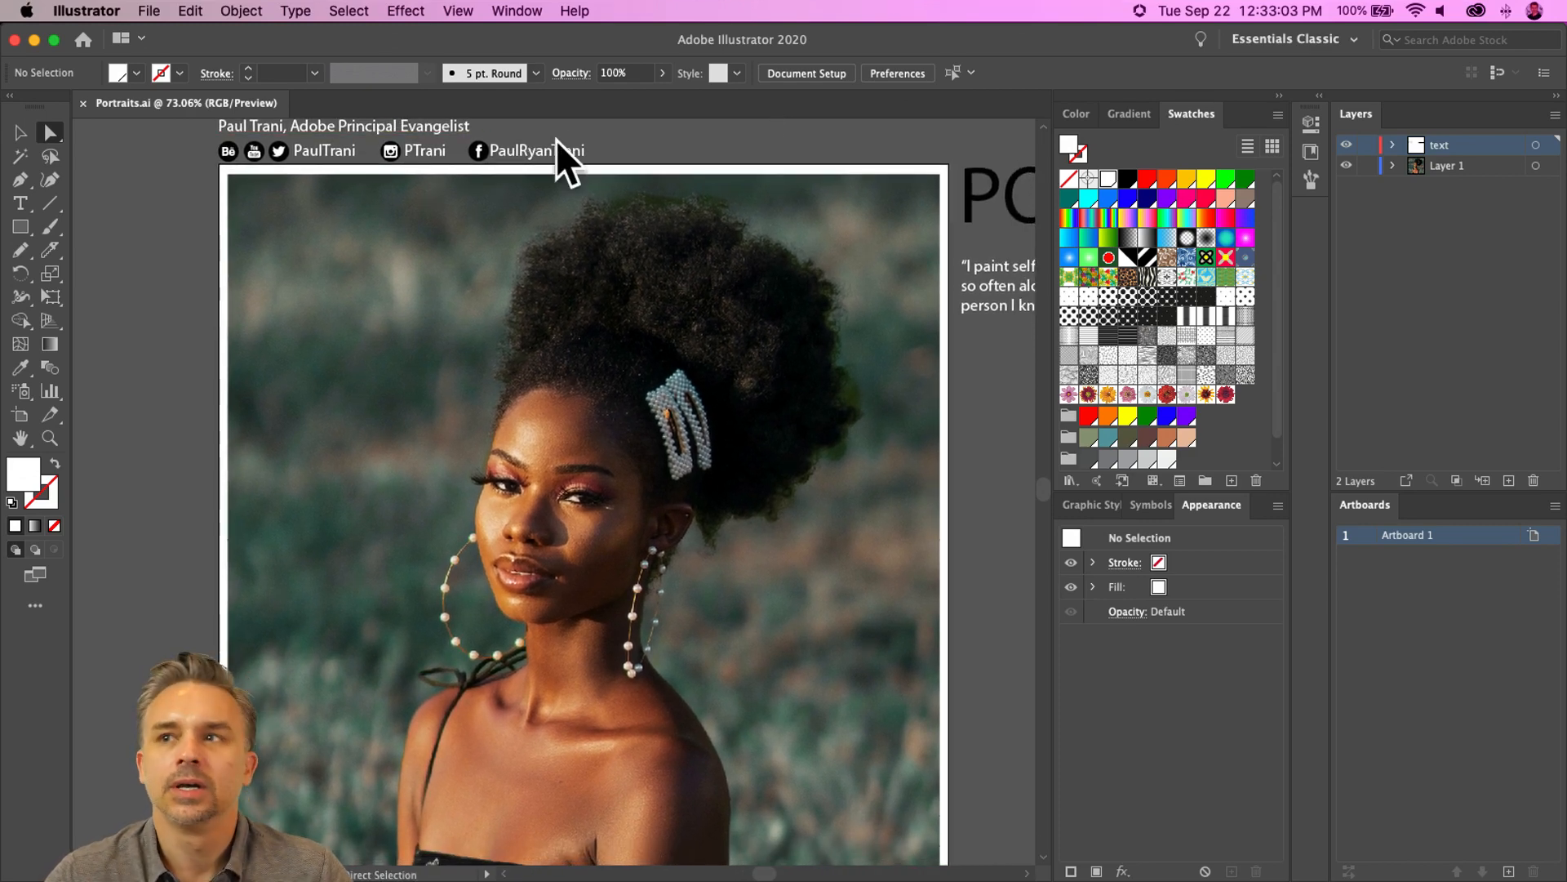
- Select the portrait photo and collapse the side panels to icons
{"action": "left_click", "coordinate": [615, 307]}
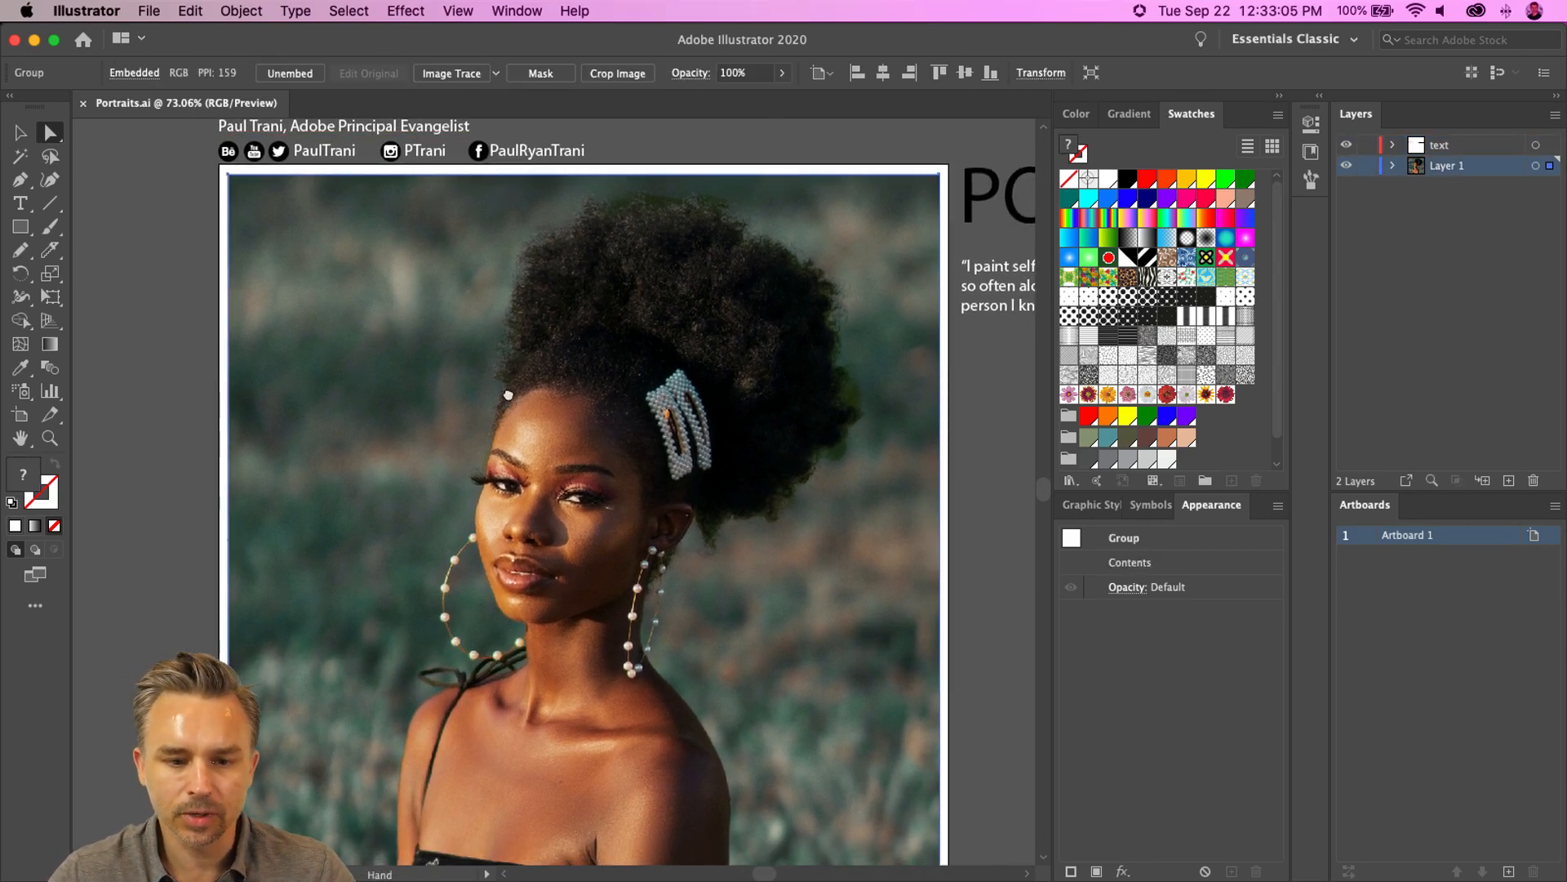
{"action": "scroll", "coordinate": [621, 327], "scroll_direction": "down", "scroll_amount": 2}
{"action": "left_click", "coordinate": [1282, 98]}
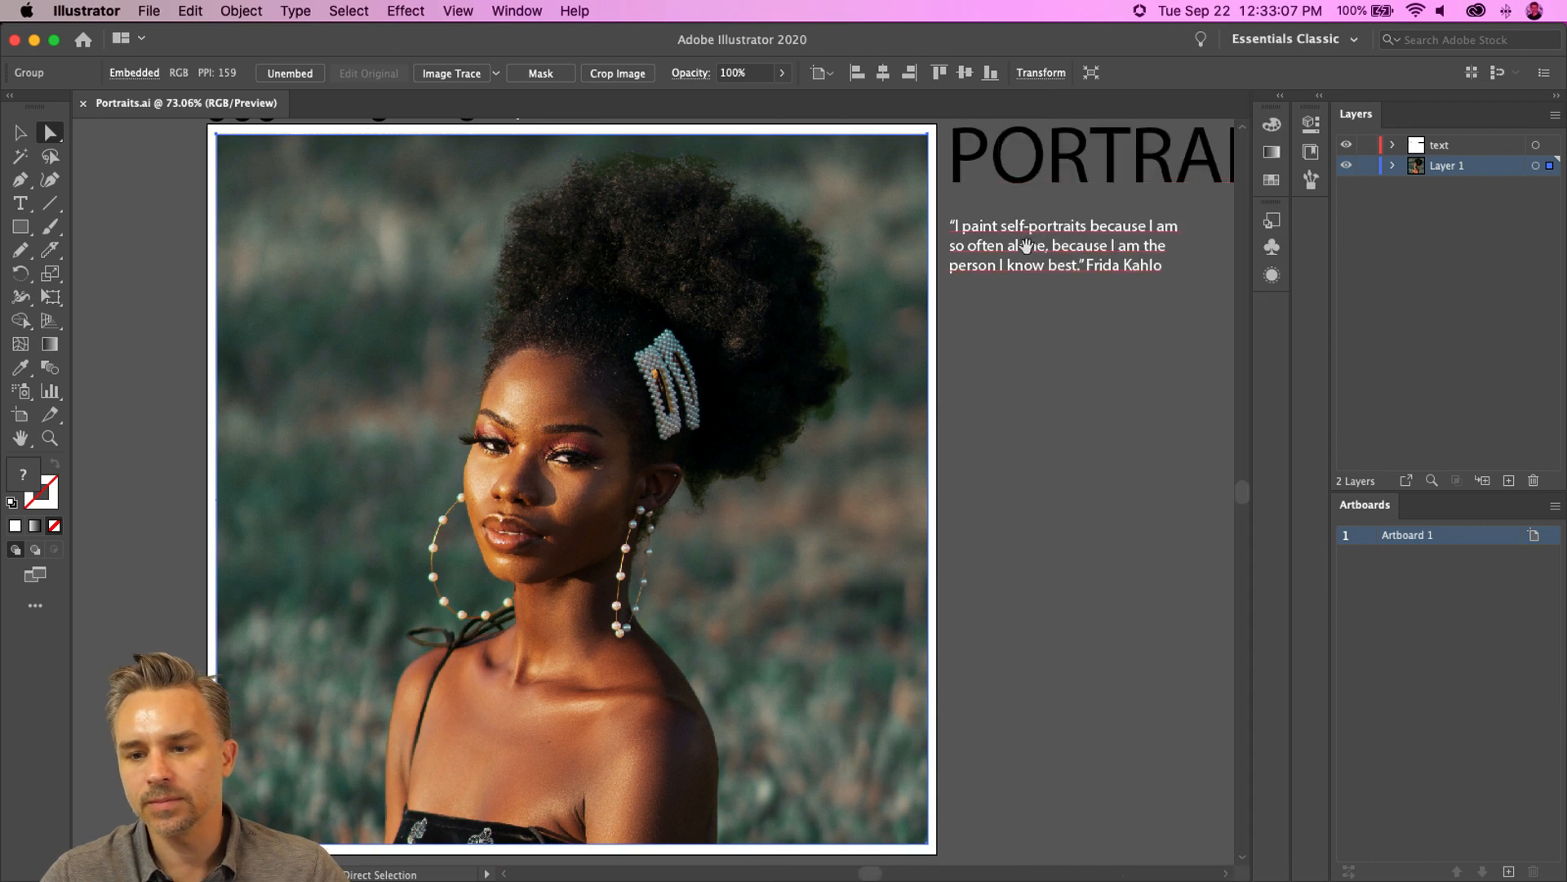
{"action": "scroll", "coordinate": [787, 223], "scroll_direction": "left", "scroll_amount": 2}
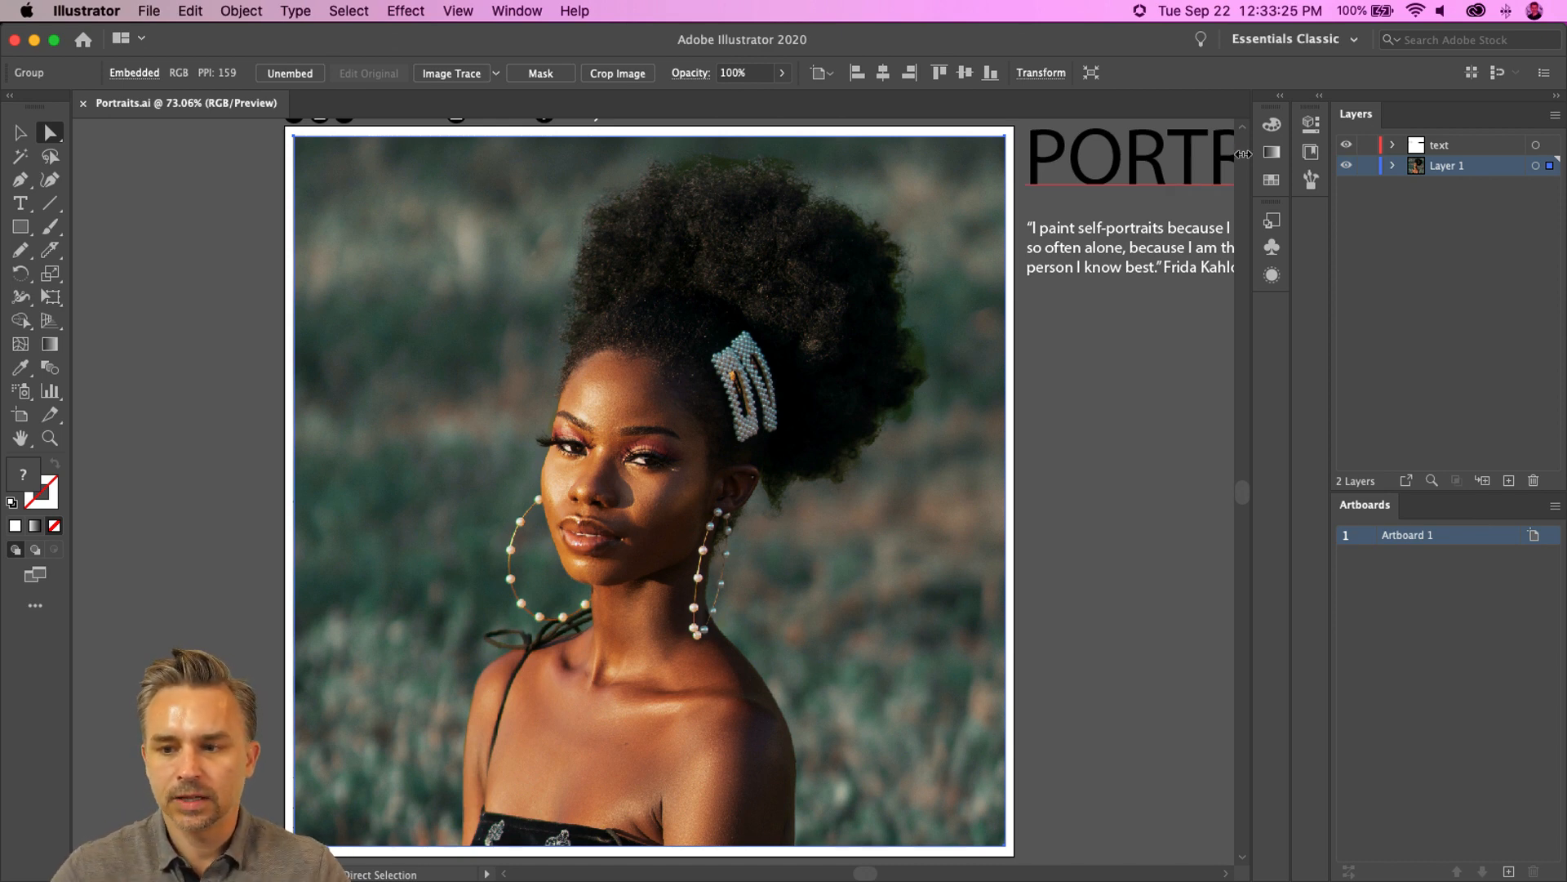
- Lock Layer 1 and add a new layer above it
{"action": "left_click", "coordinate": [1368, 165]}
{"action": "left_click", "coordinate": [1508, 481]}
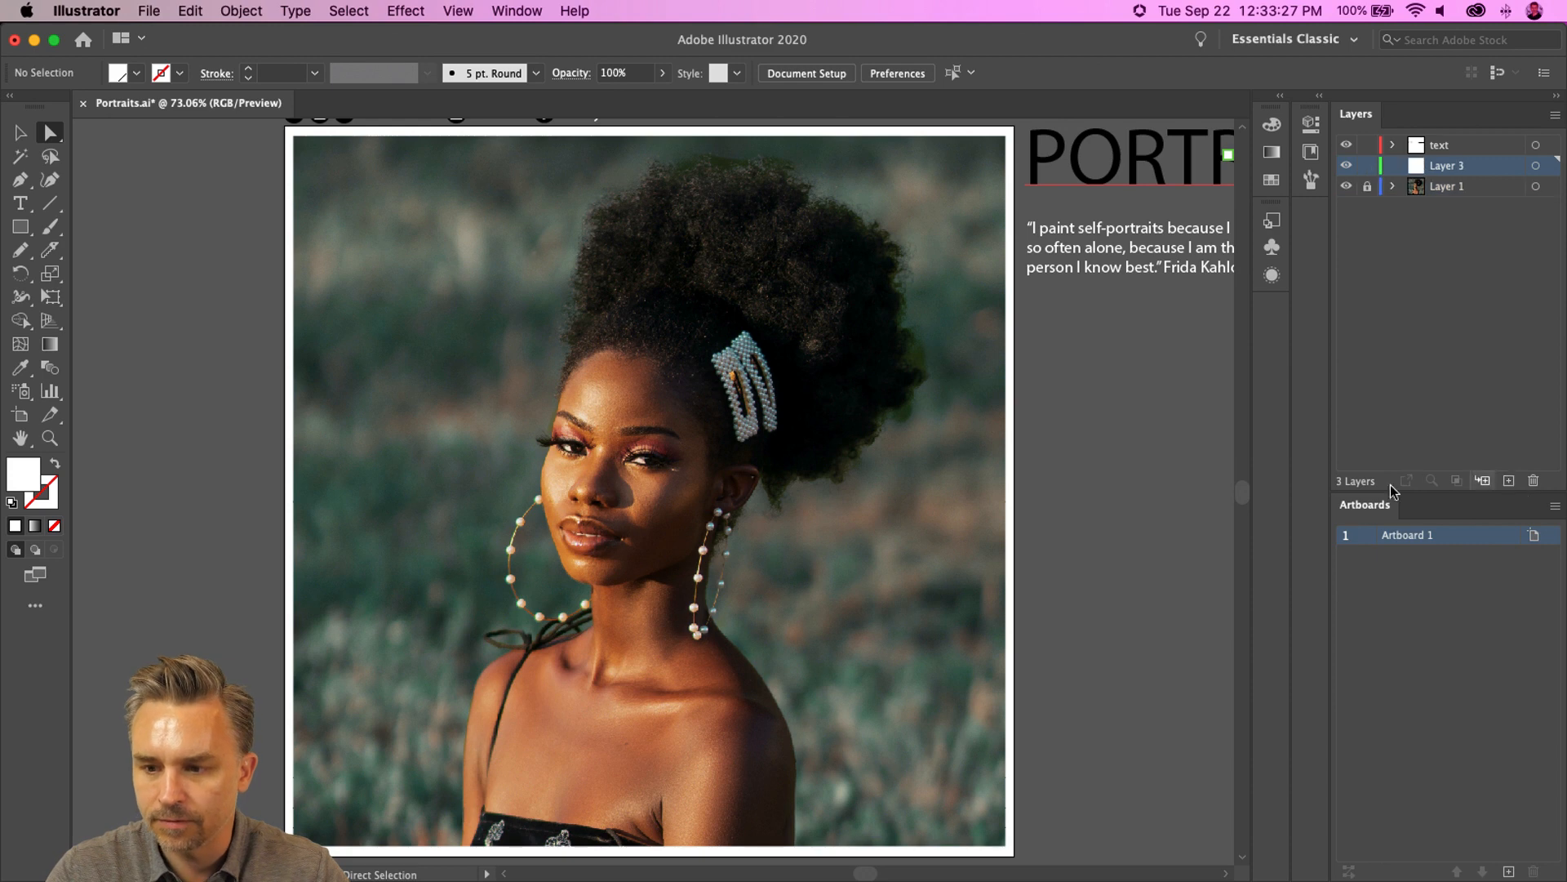
- Zoom in on the face and draw a closed nose-shaped path with the Pen tool
{"action": "scroll", "coordinate": [784, 482], "scroll_direction": "up", "scroll_amount": 3}
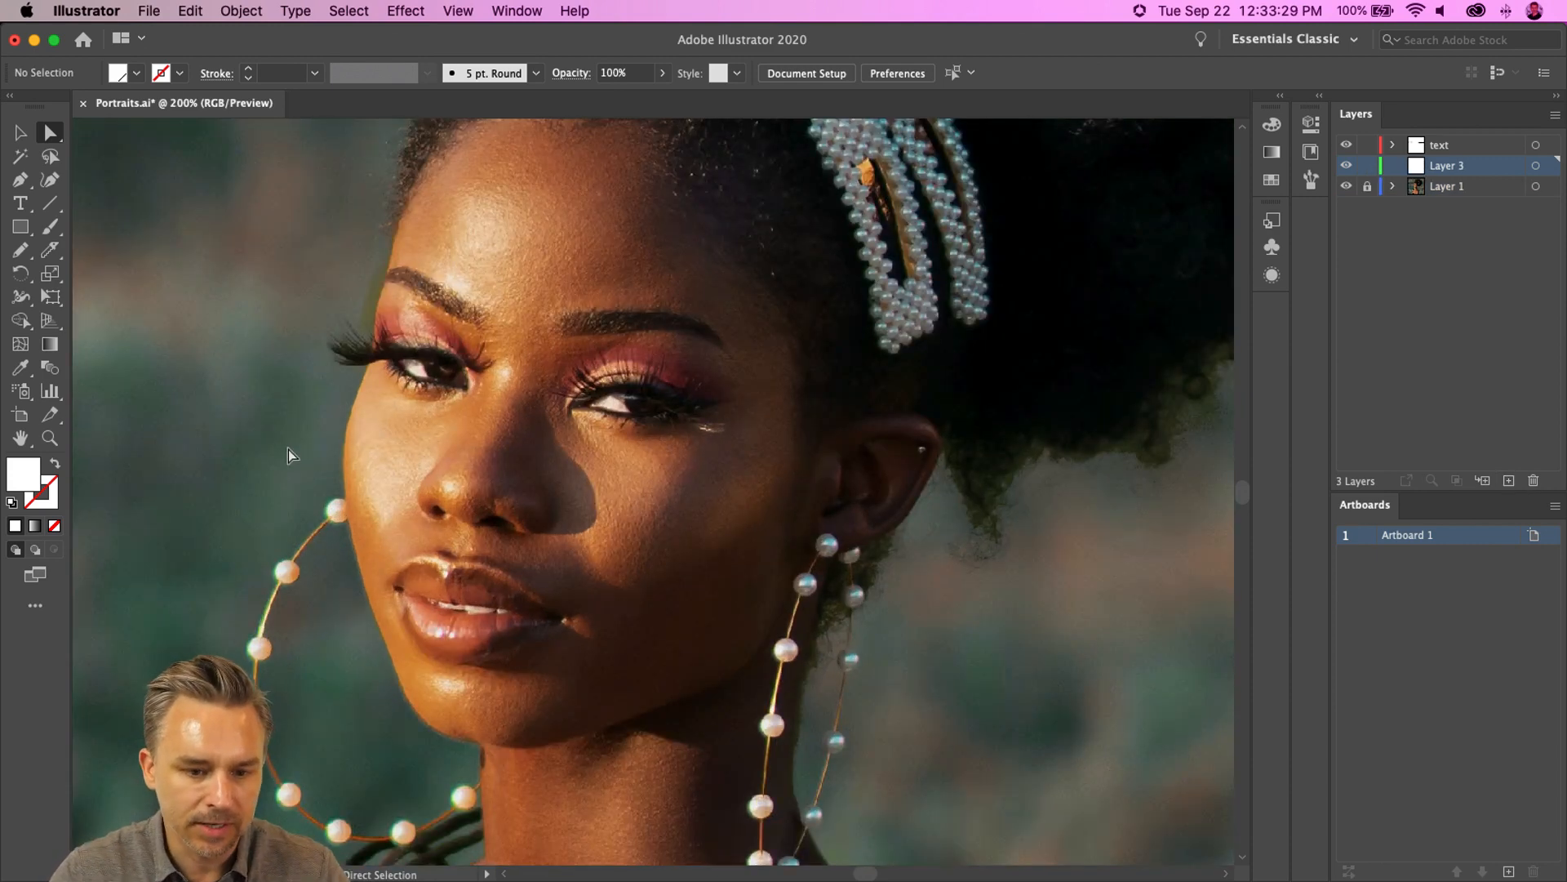
{"action": "left_click", "coordinate": [20, 180]}
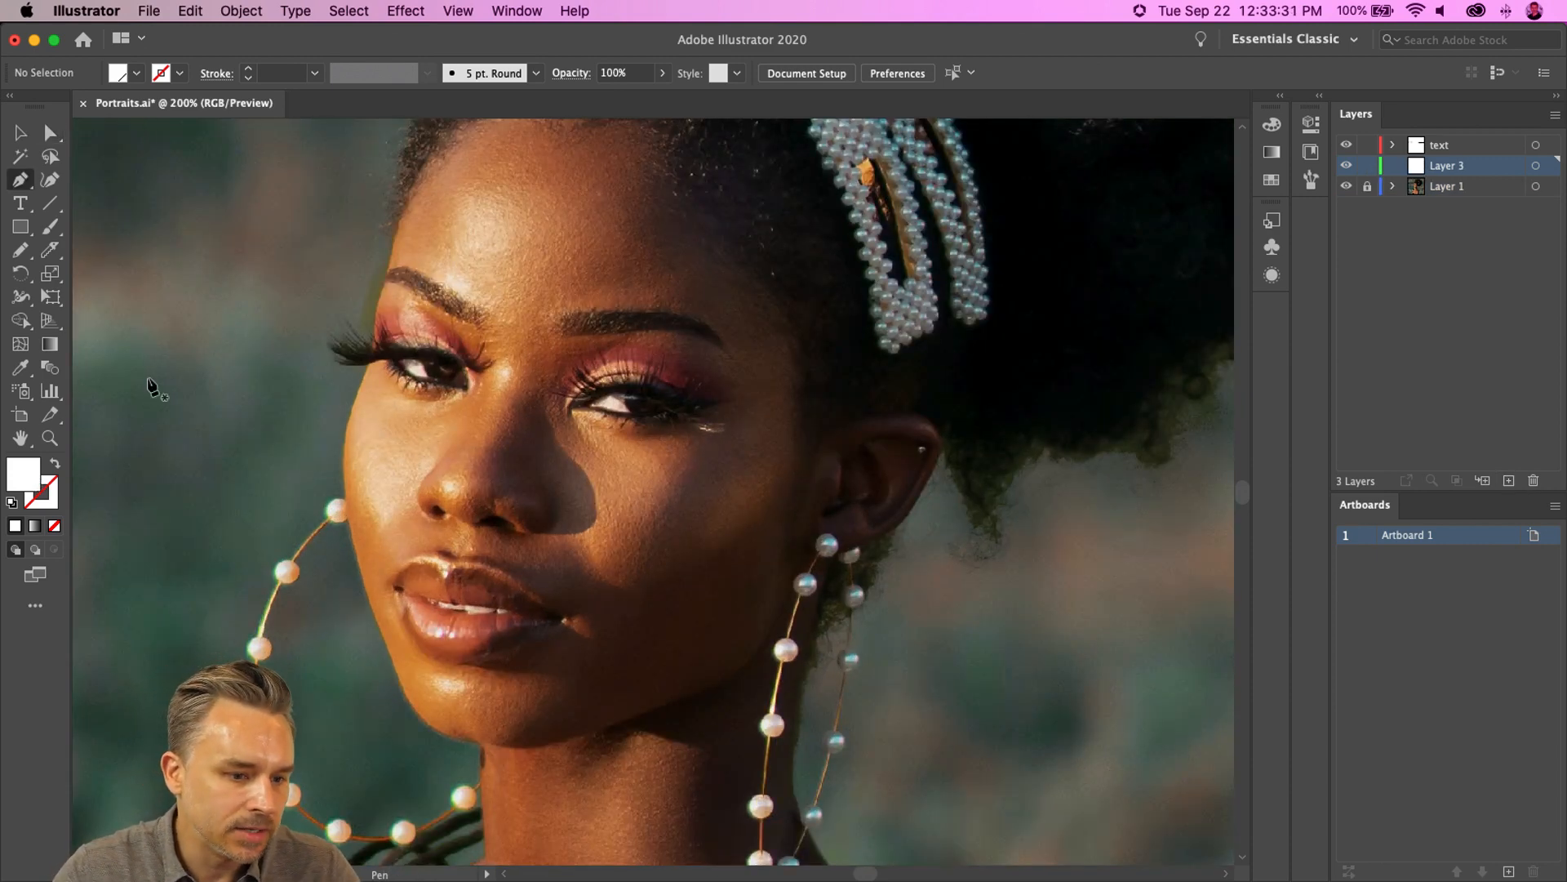
{"action": "left_click", "coordinate": [520, 396]}
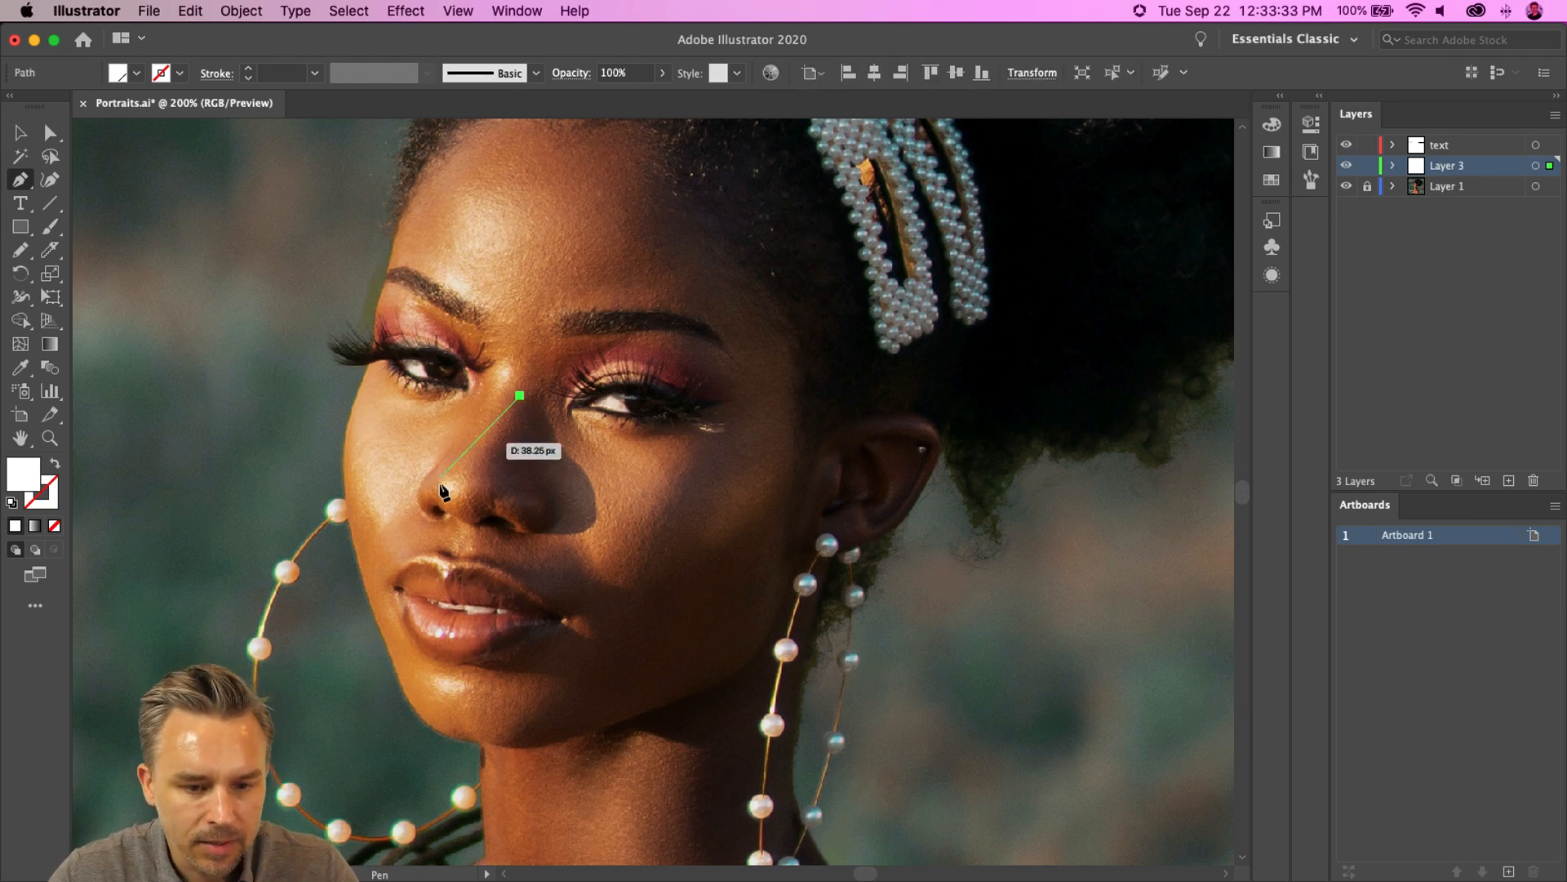
{"action": "left_click_drag", "start_coordinate": [470, 488], "coordinate": [595, 517]}
{"action": "left_click_drag", "start_coordinate": [571, 453], "coordinate": [548, 439]}
{"action": "left_click_drag", "start_coordinate": [531, 383], "coordinate": [512, 395]}
{"action": "left_click", "coordinate": [520, 395]}
- Fill the nose shape with solid black, #000000
{"action": "left_click", "coordinate": [21, 132]}
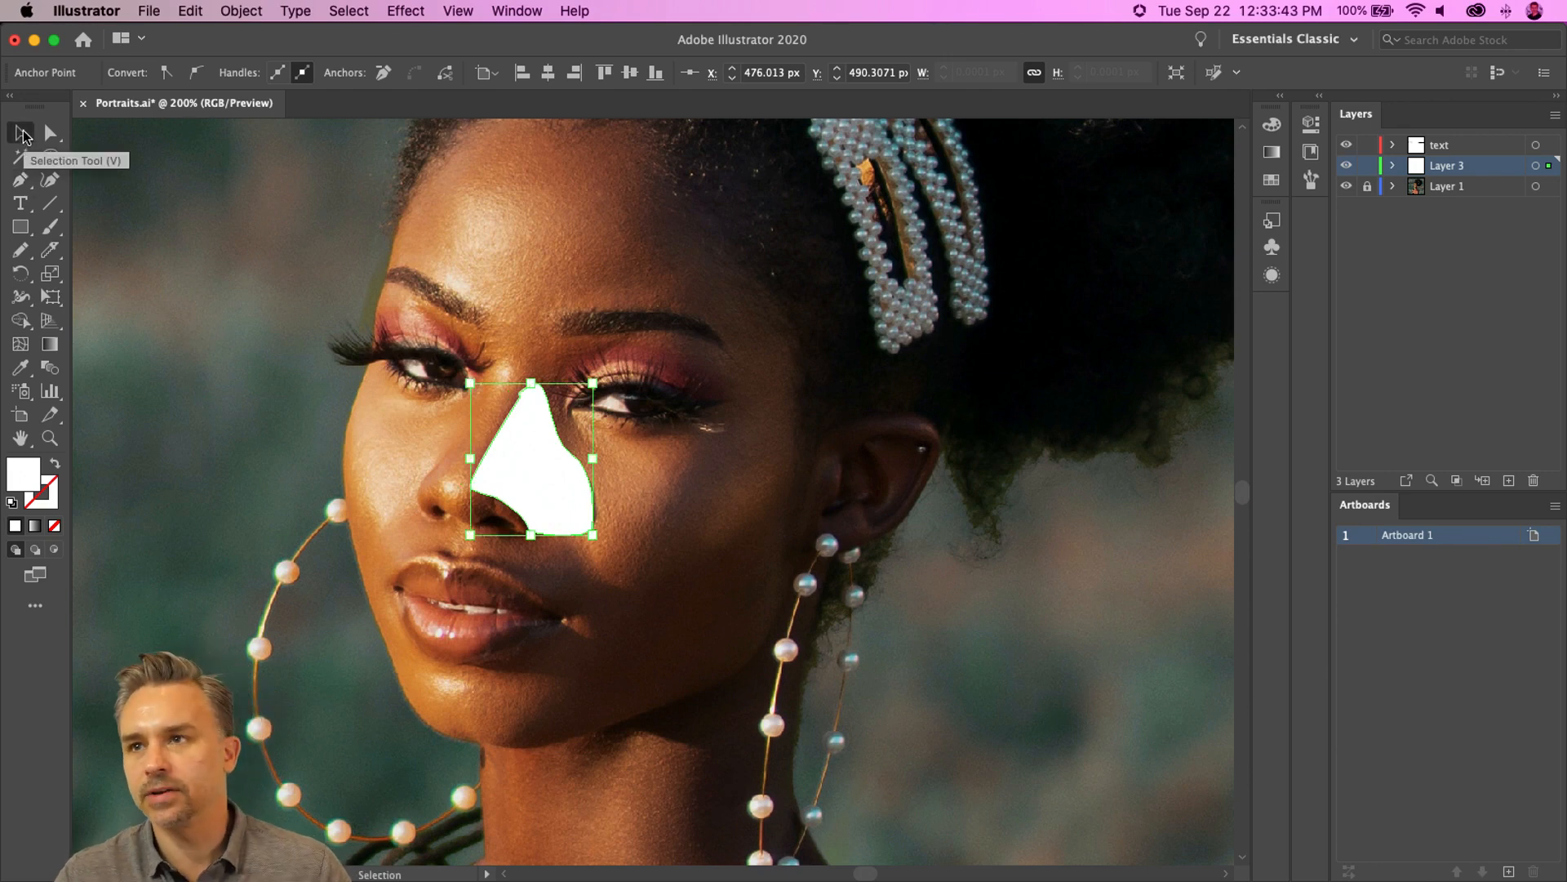
{"action": "key", "text": "i"}
{"action": "left_click", "coordinate": [784, 221]}
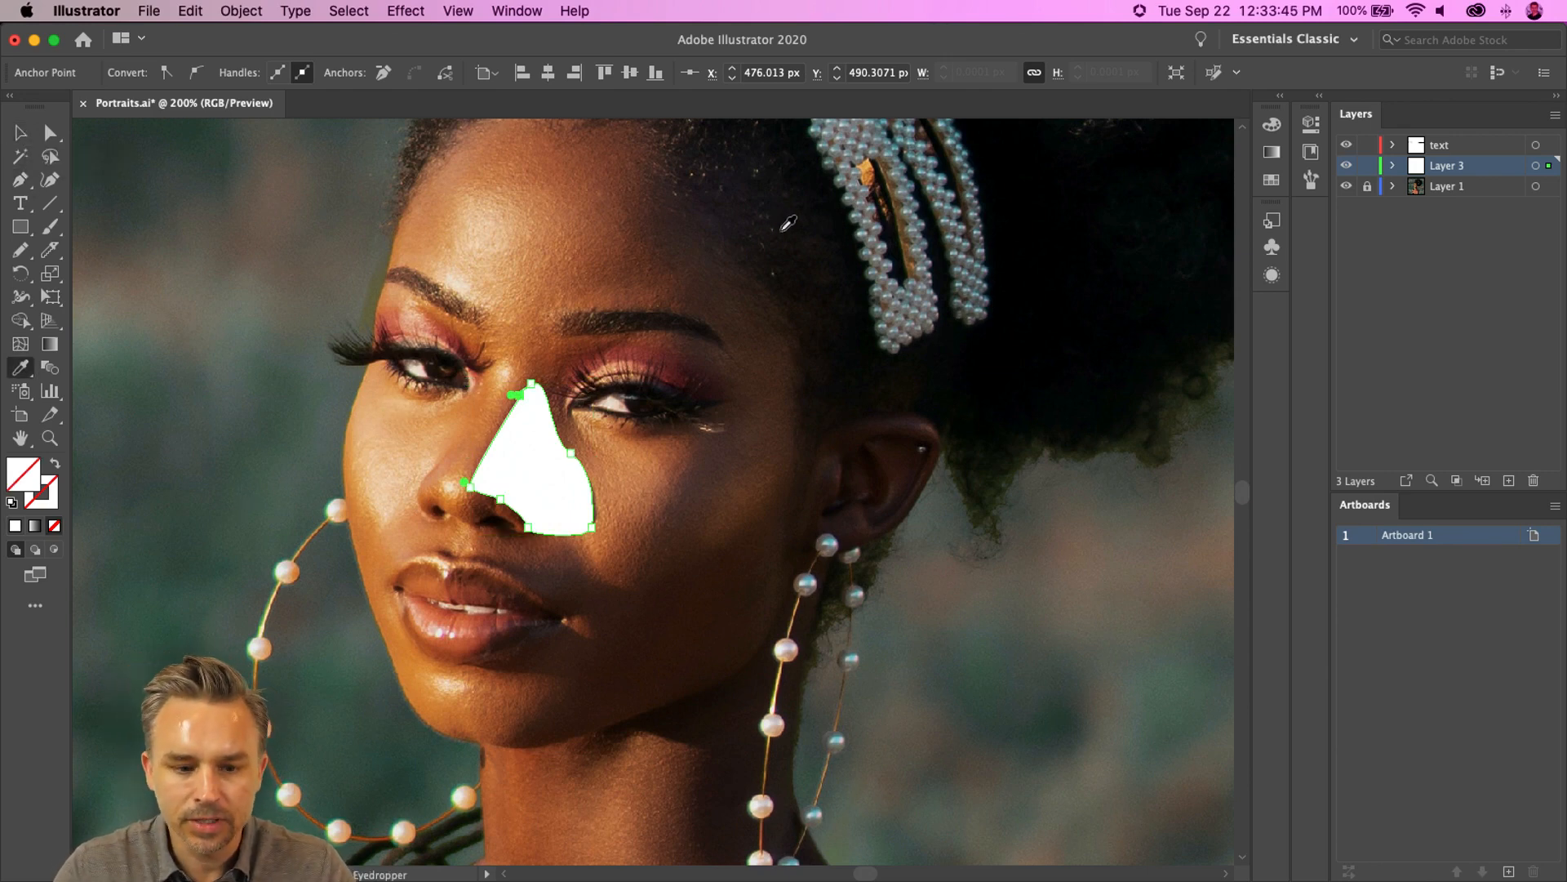
{"action": "double_click", "coordinate": [18, 483]}
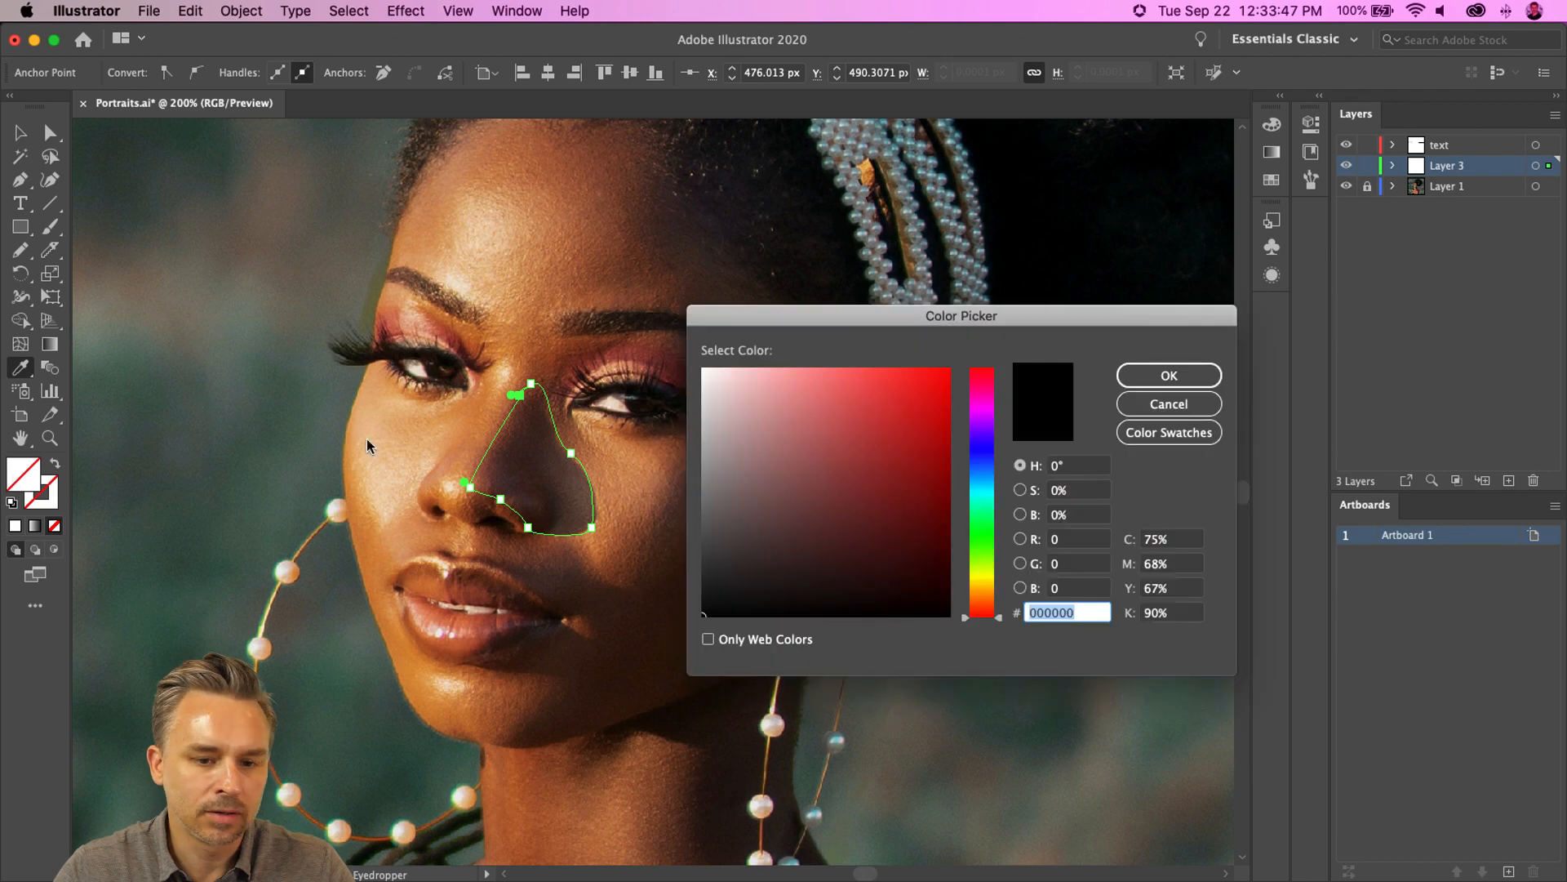
{"action": "type", "text": "000000"}
{"action": "key", "text": "Return"}
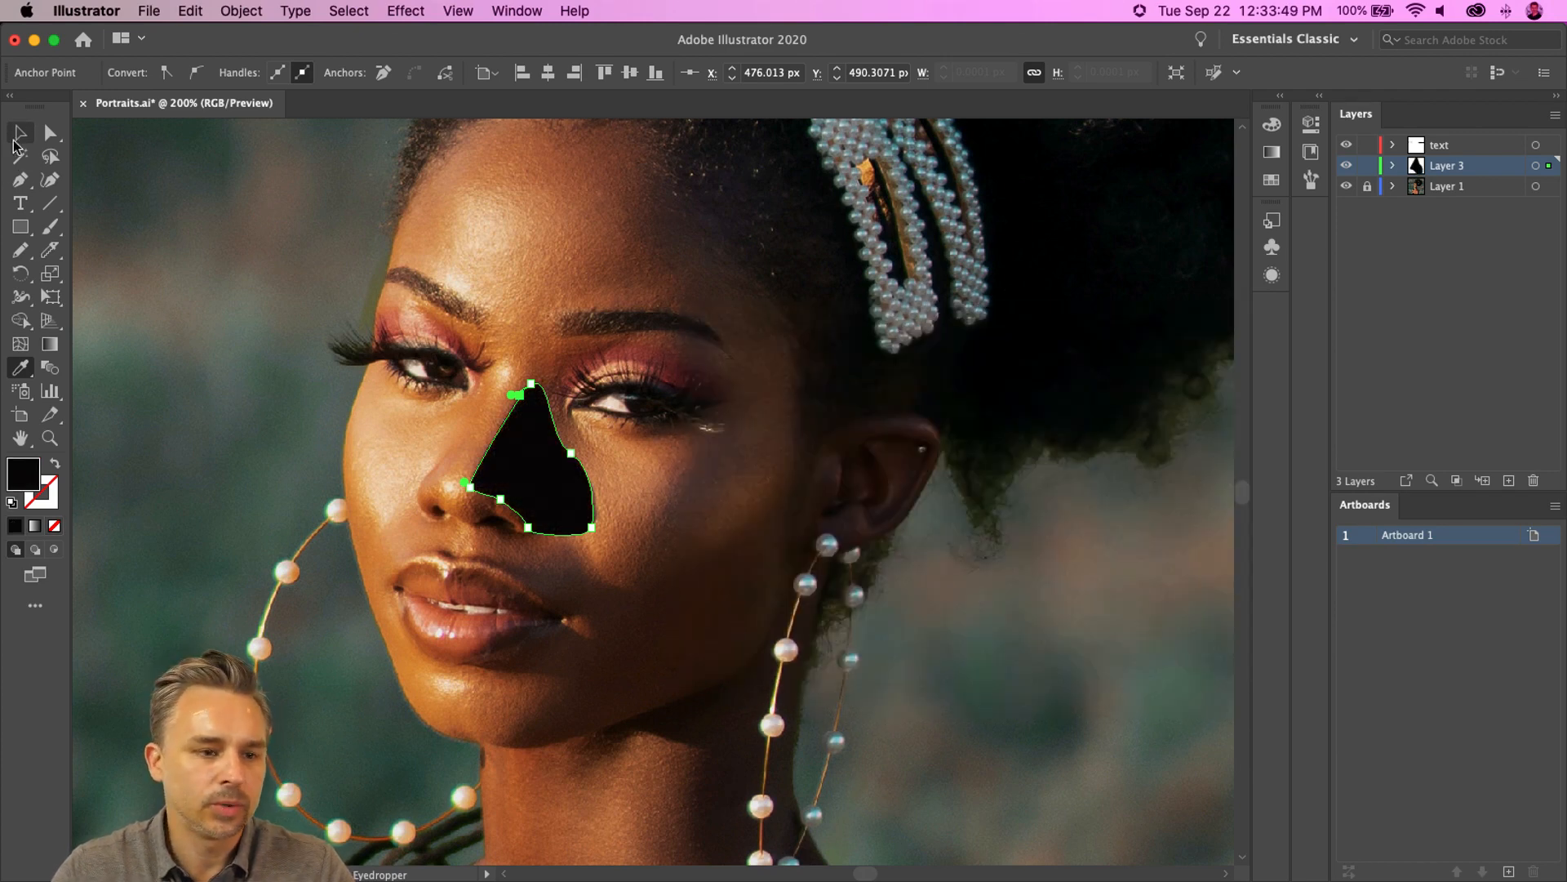
- Select the nose shape and delete it
{"action": "key", "text": "v"}
{"action": "left_click", "coordinate": [495, 439]}
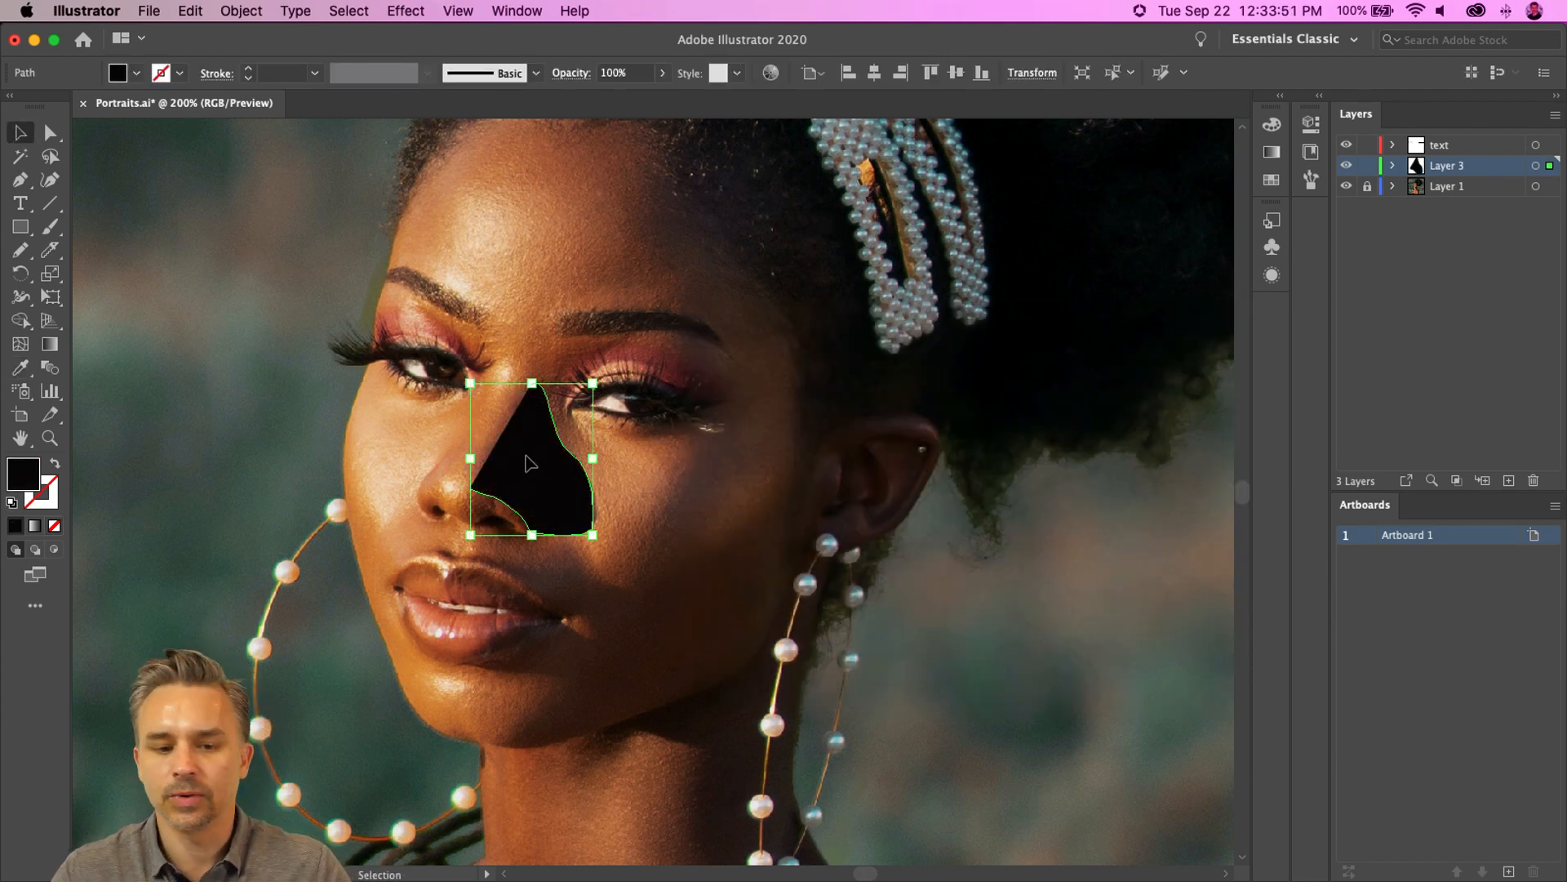
{"action": "key", "text": "Delete"}
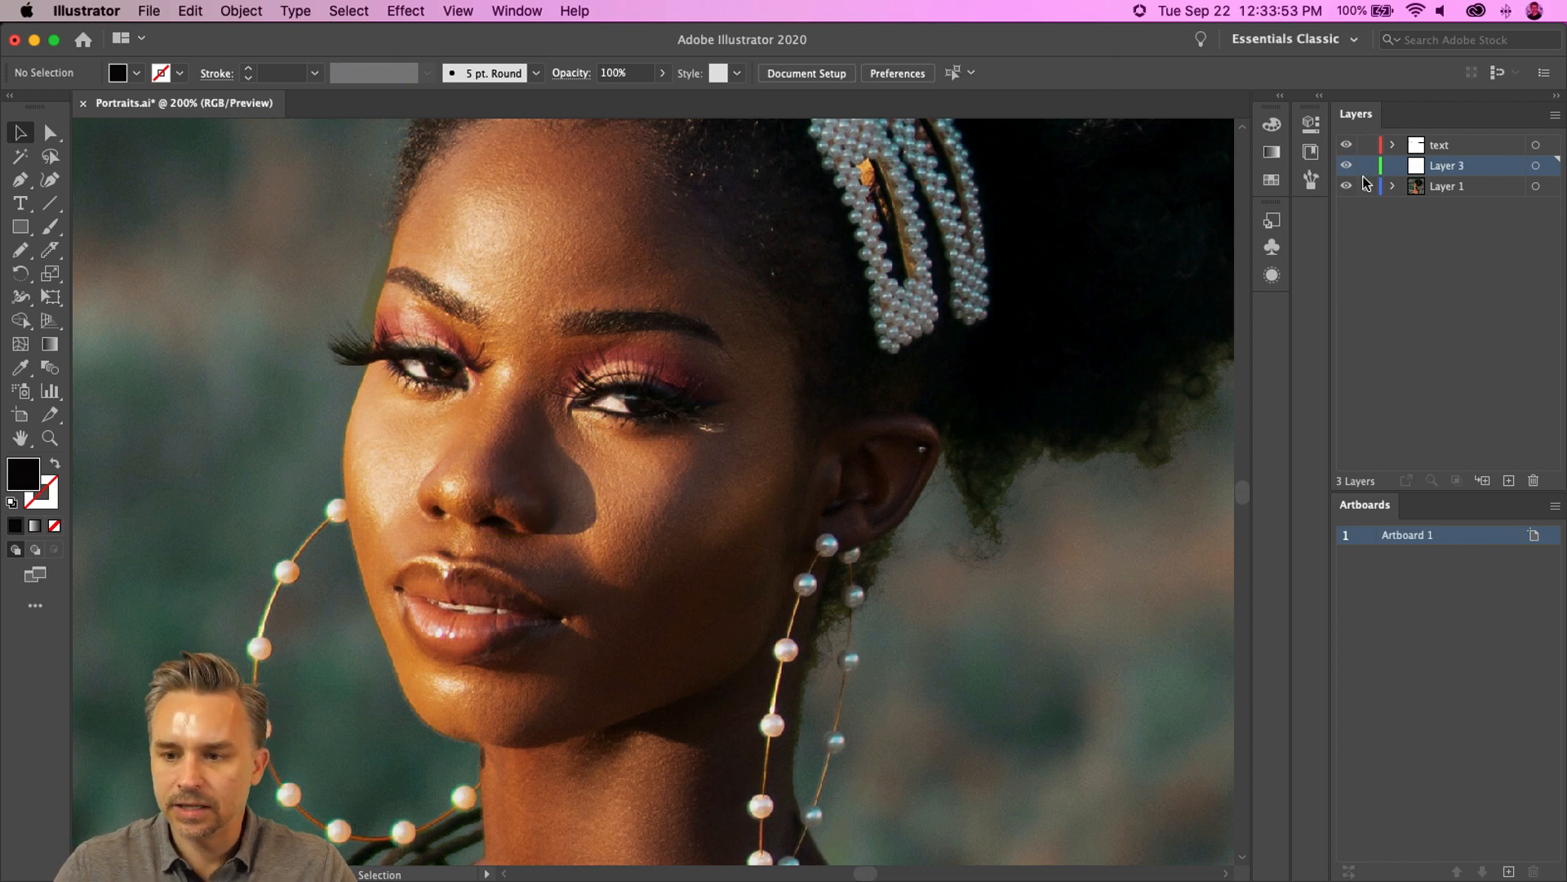
- Unlock the photo layer, select the photo and duplicate its layer
{"action": "left_click", "coordinate": [1488, 187]}
{"action": "left_click", "coordinate": [555, 343]}
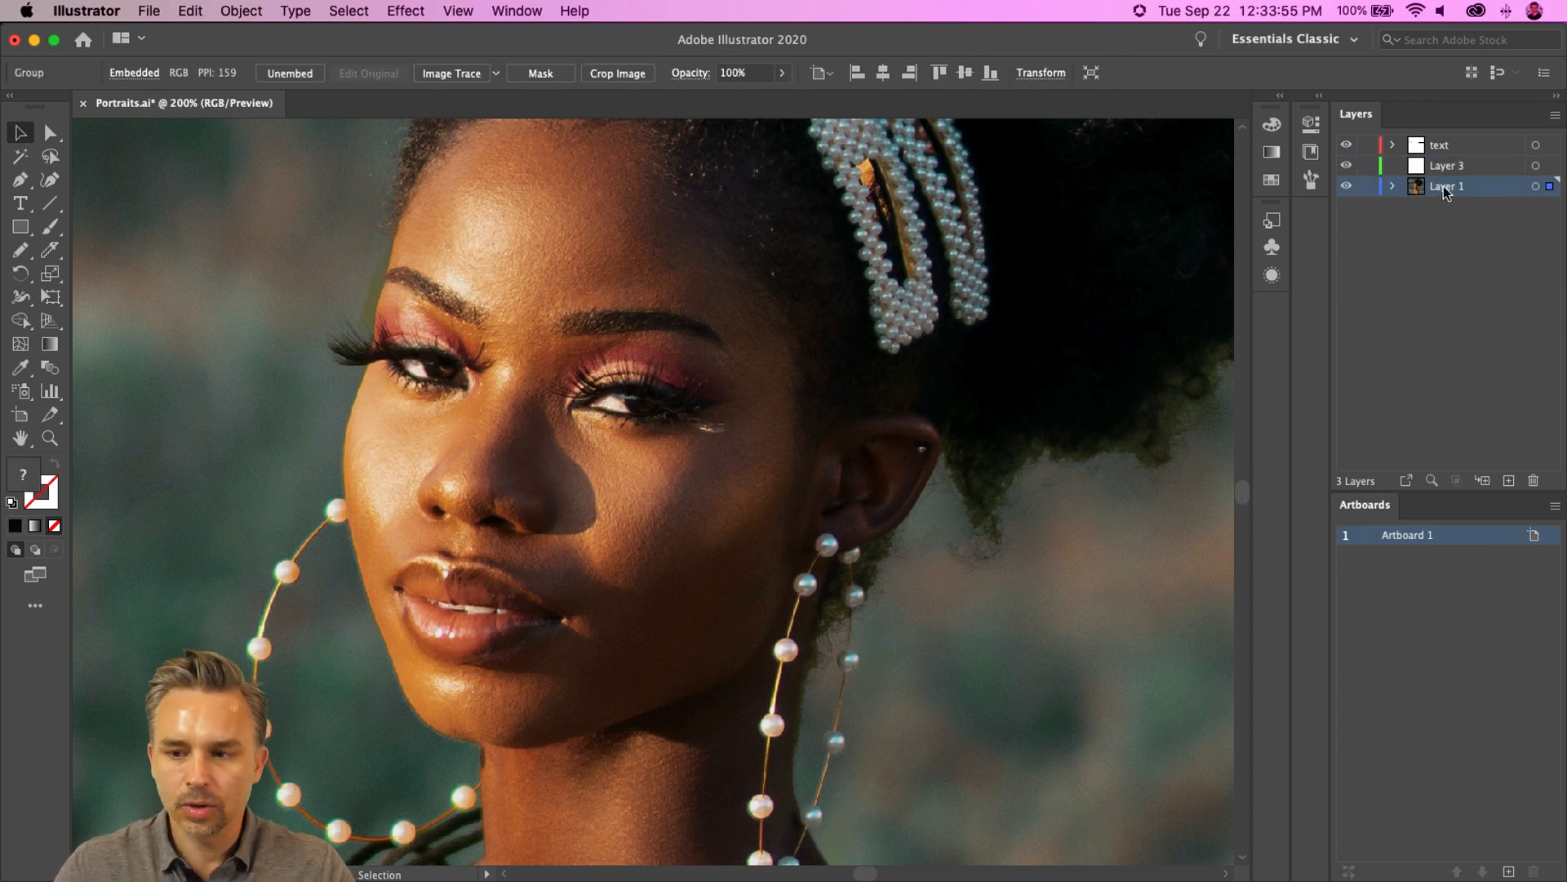
{"action": "mouse_move", "coordinate": [1446, 188]}
{"action": "left_mouse_down"}
{"action": "mouse_move", "coordinate": [1503, 448]}
{"action": "mouse_move", "coordinate": [1476, 188]}
{"action": "left_mouse_up"}
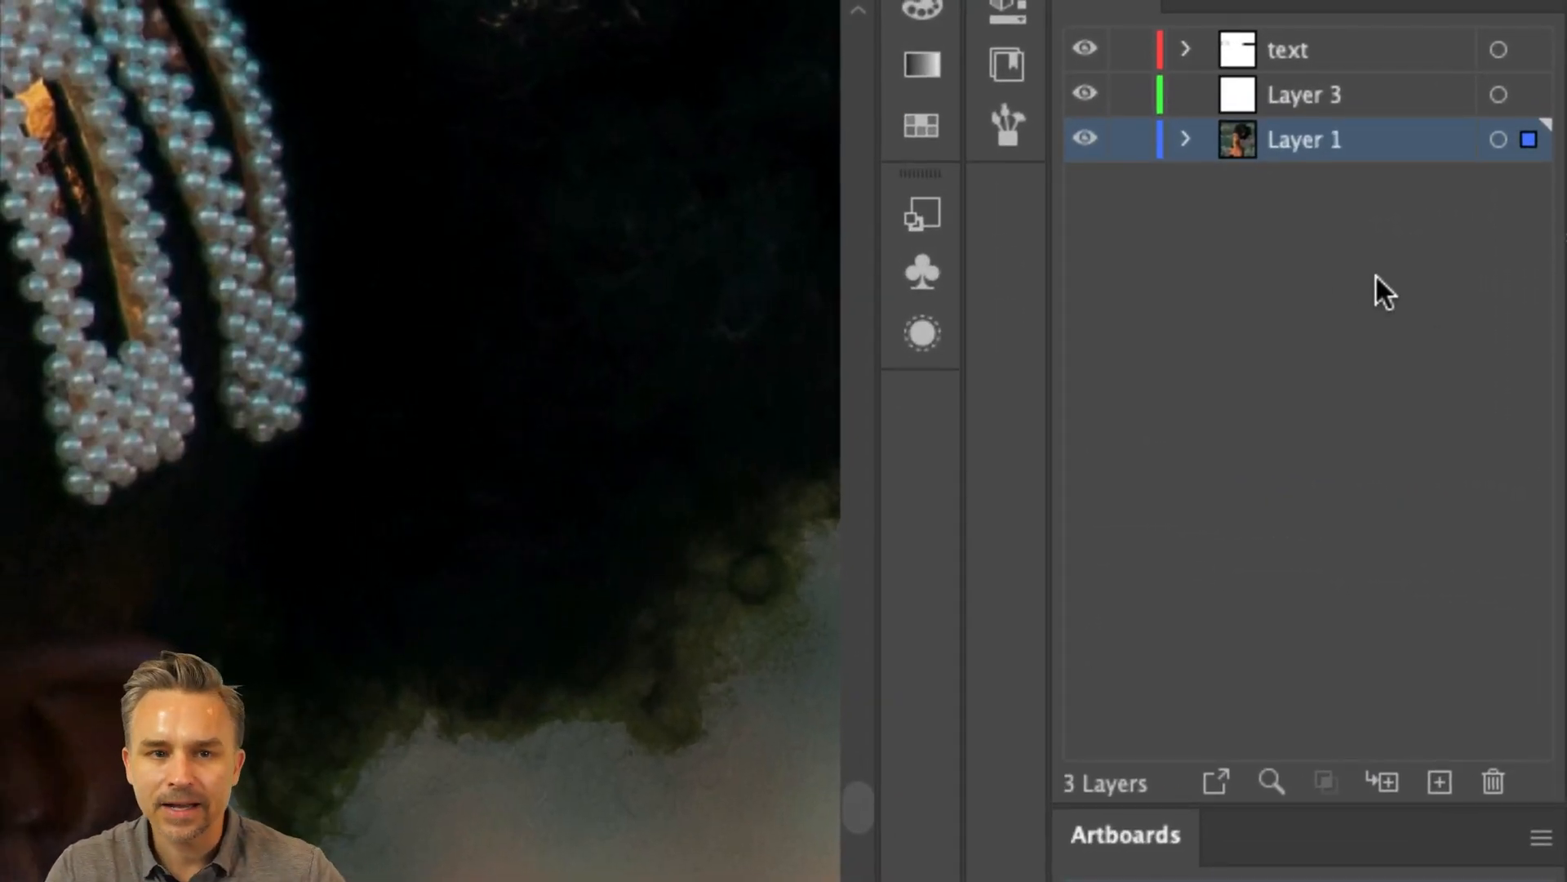
{"action": "left_click_drag", "start_coordinate": [1339, 139], "coordinate": [1442, 784]}
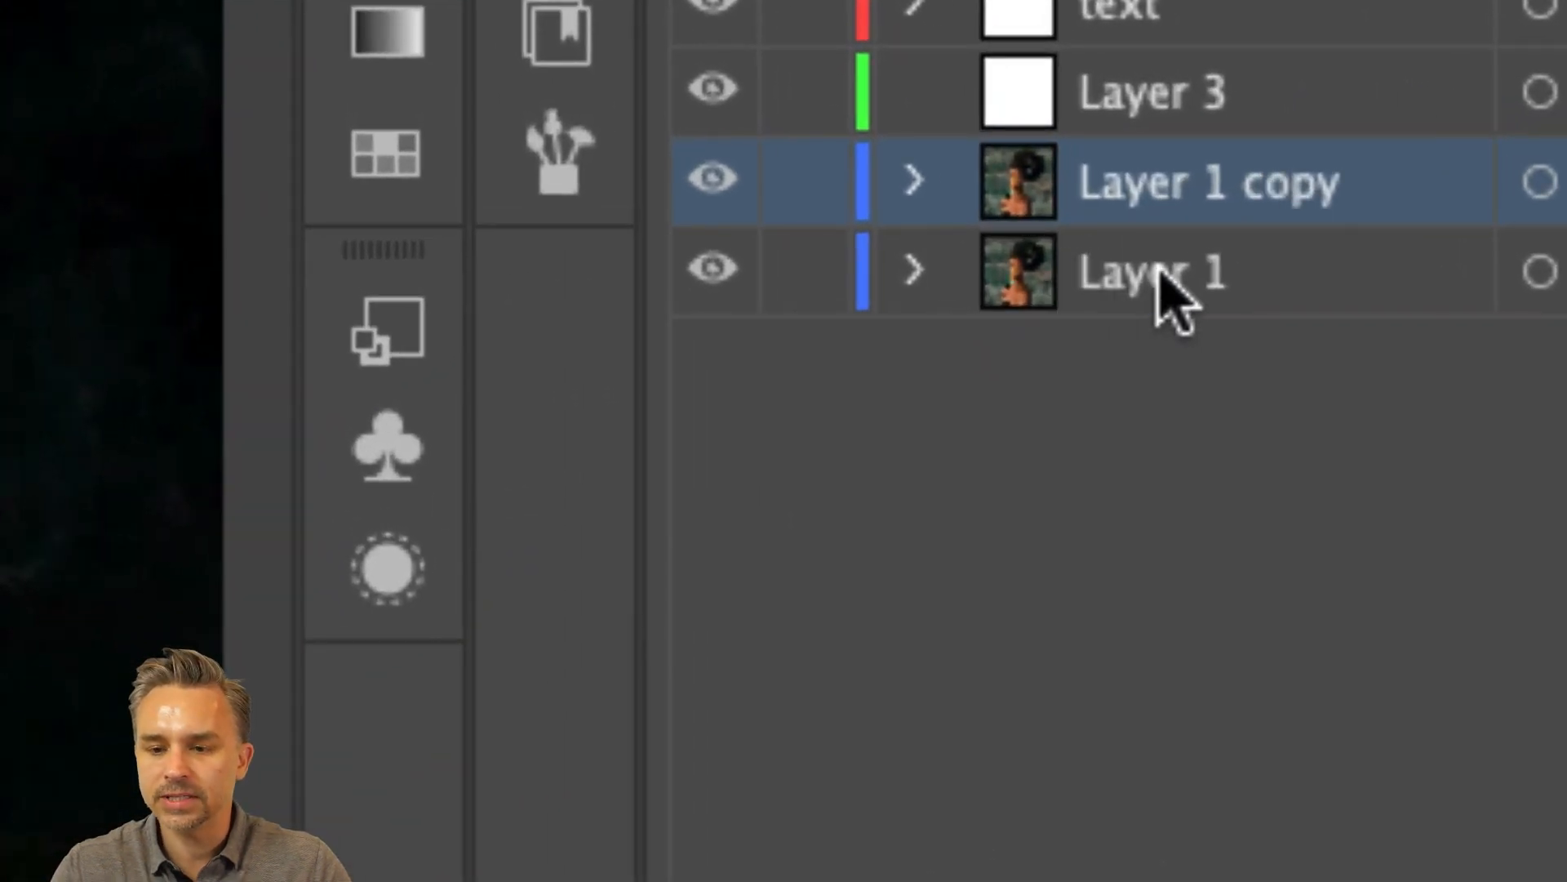
- Rename the original photo layer to backup, hide it, and select the copied layer
{"action": "double_click", "coordinate": [1330, 184]}
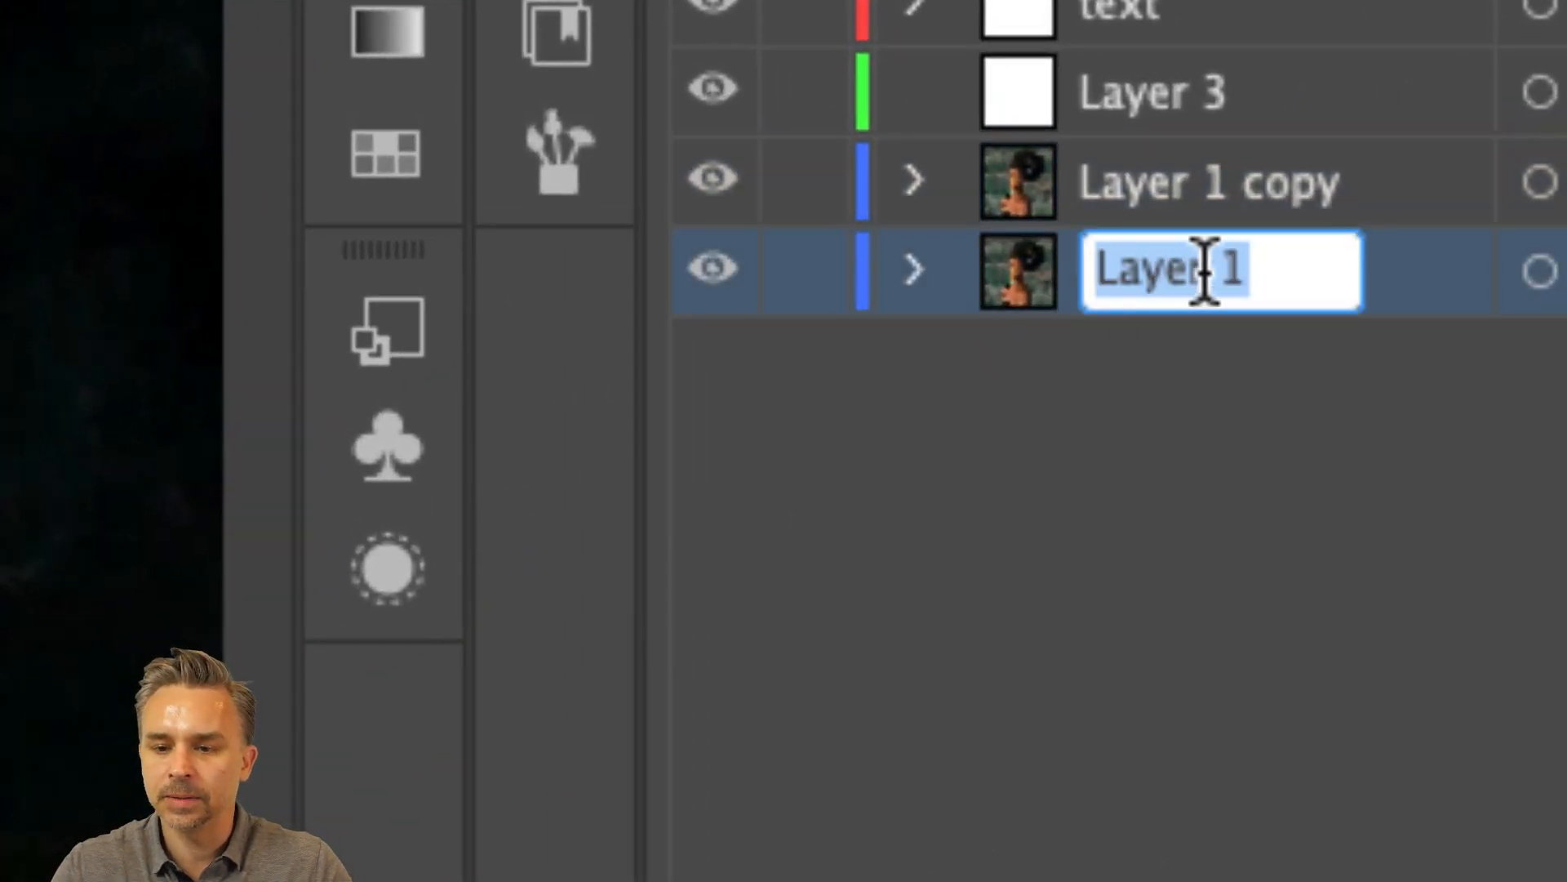
{"action": "type", "text": "backup"}
{"action": "key", "text": "Return"}
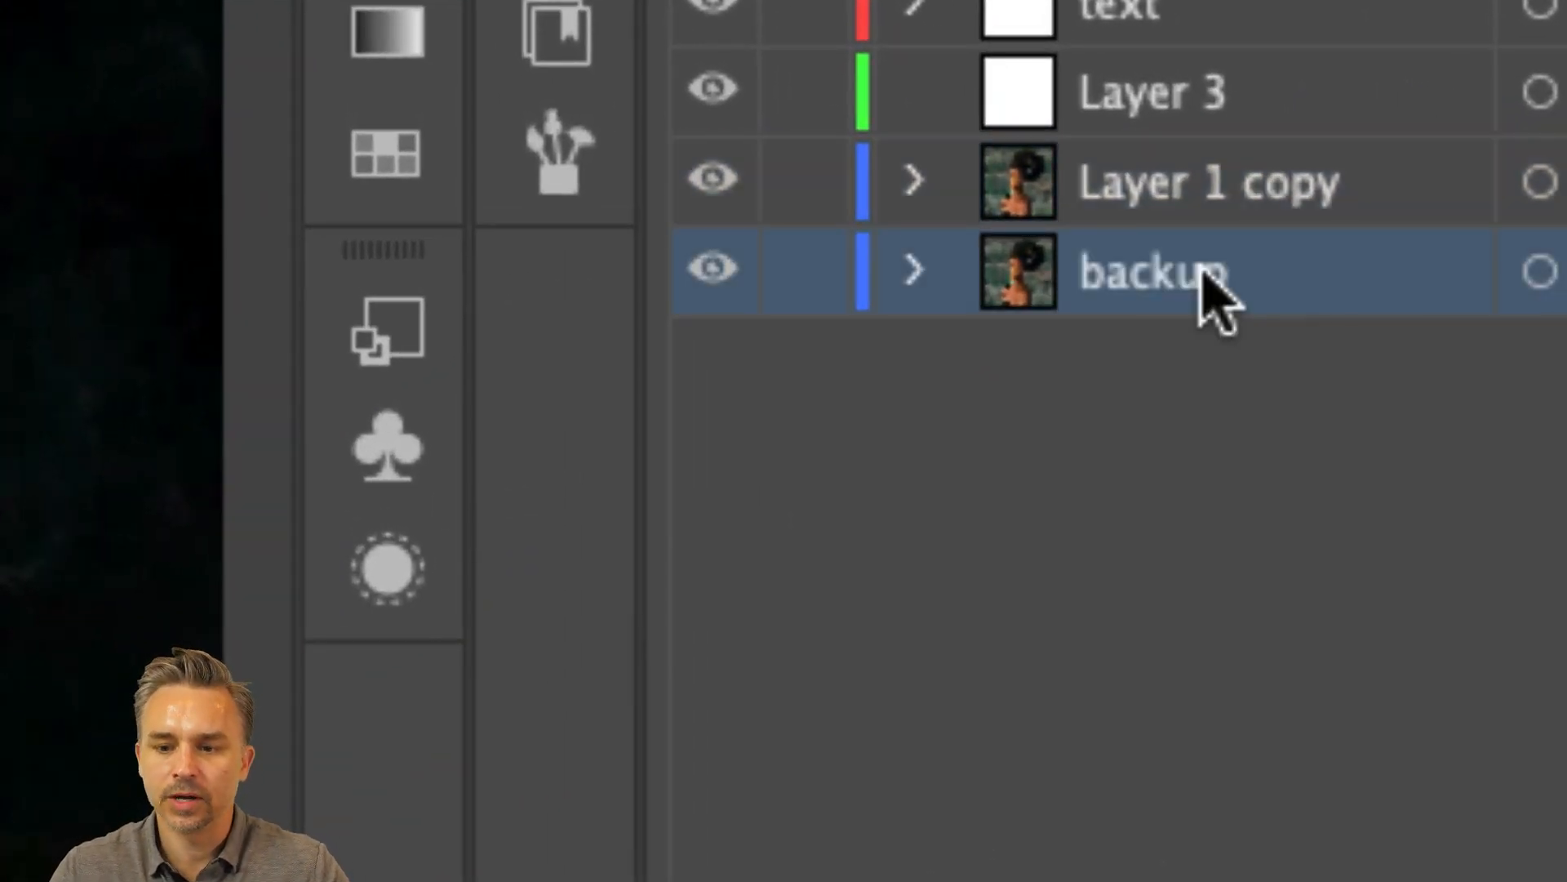
{"action": "left_click", "coordinate": [692, 271]}
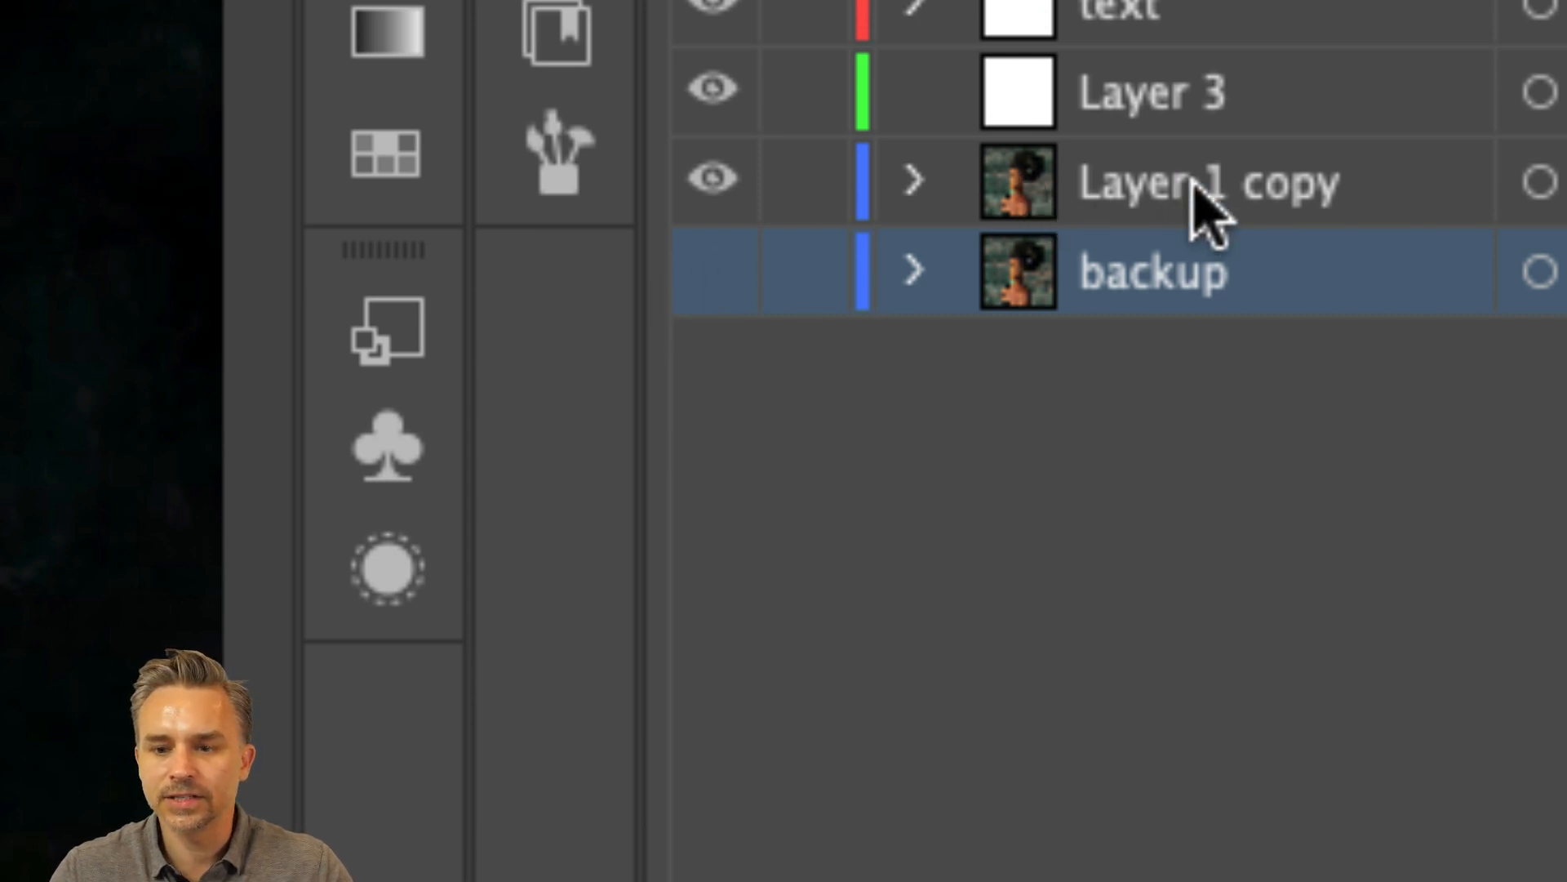
{"action": "left_click", "coordinate": [1189, 183]}
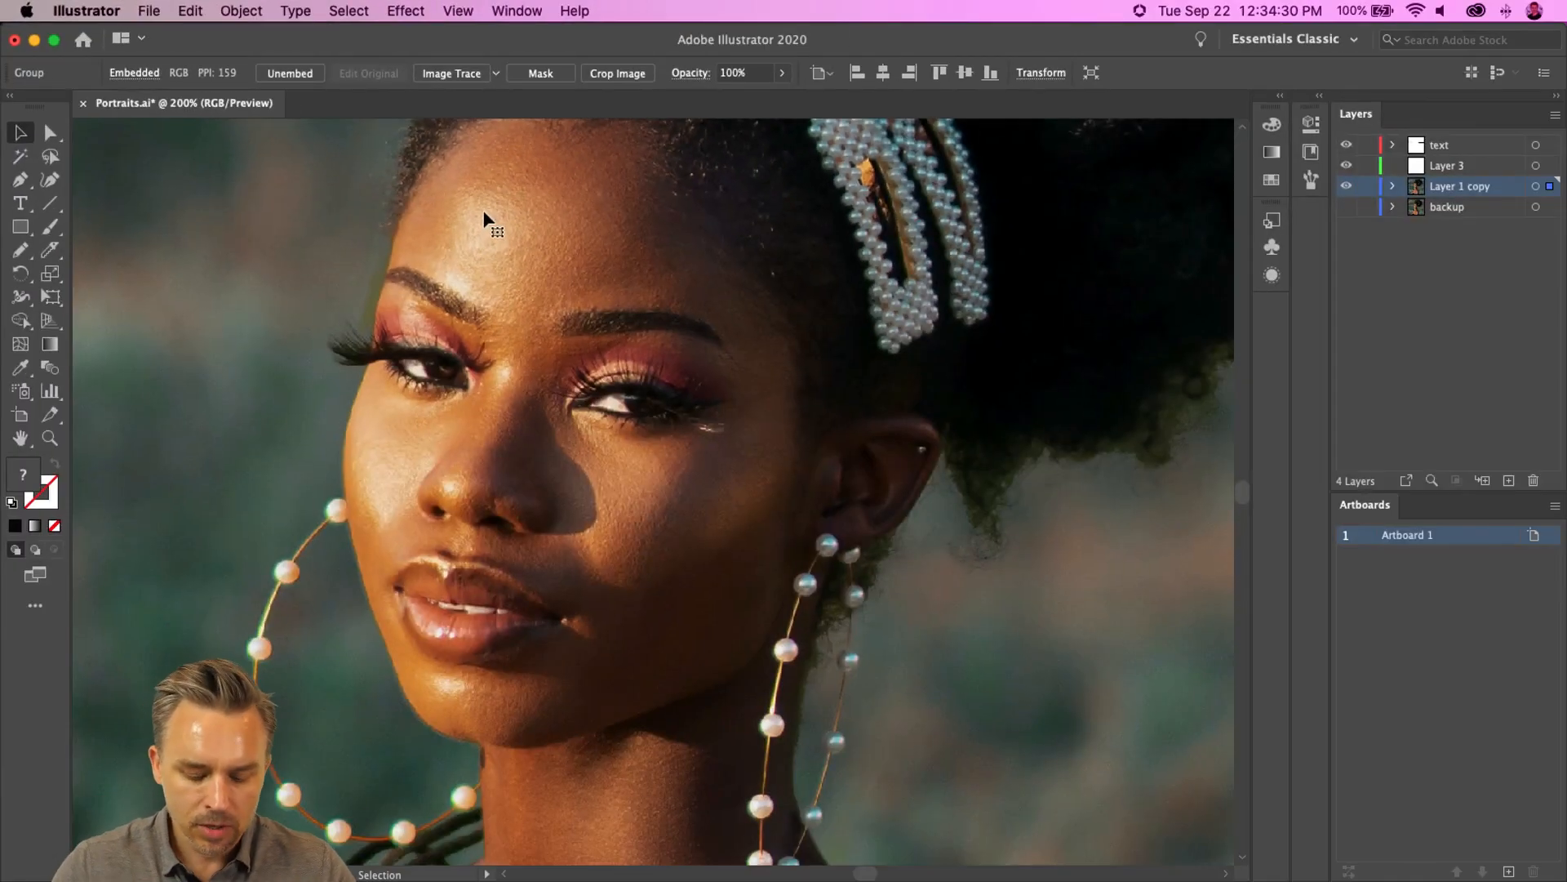
- Zoom far into the photo to examine its pixels, then zoom back out
{"action": "key", "text": "super+equal"}
{"action": "key", "text": "super+equal"}
{"action": "key", "text": "super+equal"}
{"action": "key", "text": "super+equal"}
{"action": "key", "text": "super+equal"}
{"action": "key", "text": "super+equal"}
{"action": "key", "text": "super+equal"}
{"action": "key", "text": "super+equal"}
{"action": "key", "text": "super+equal"}
{"action": "key", "text": "super+equal"}
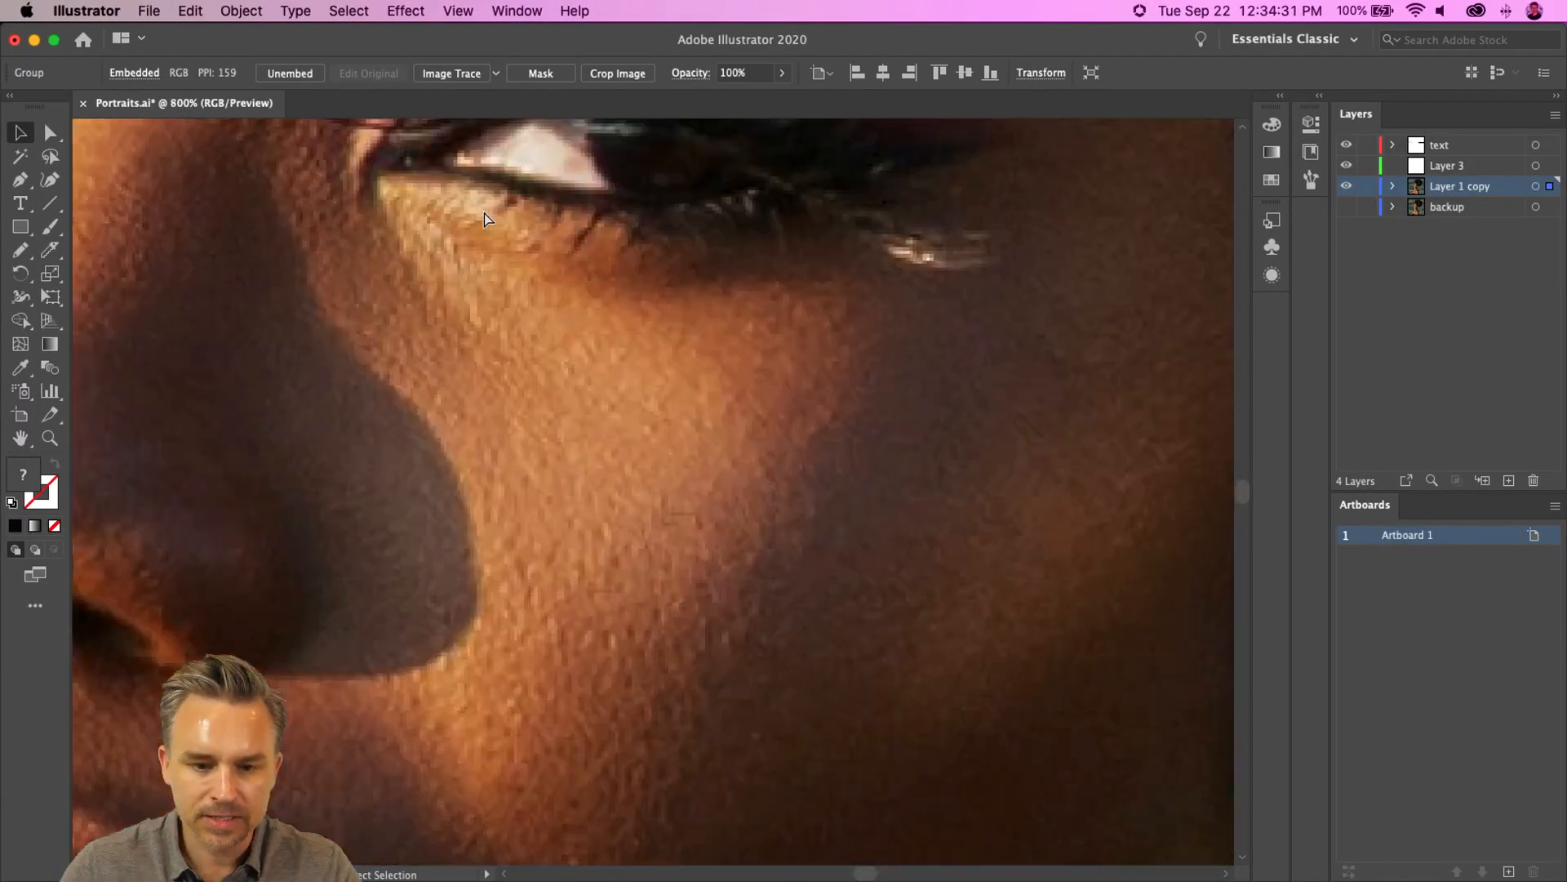
{"action": "key", "text": "super+equal"}
{"action": "key", "text": "super+equal"}
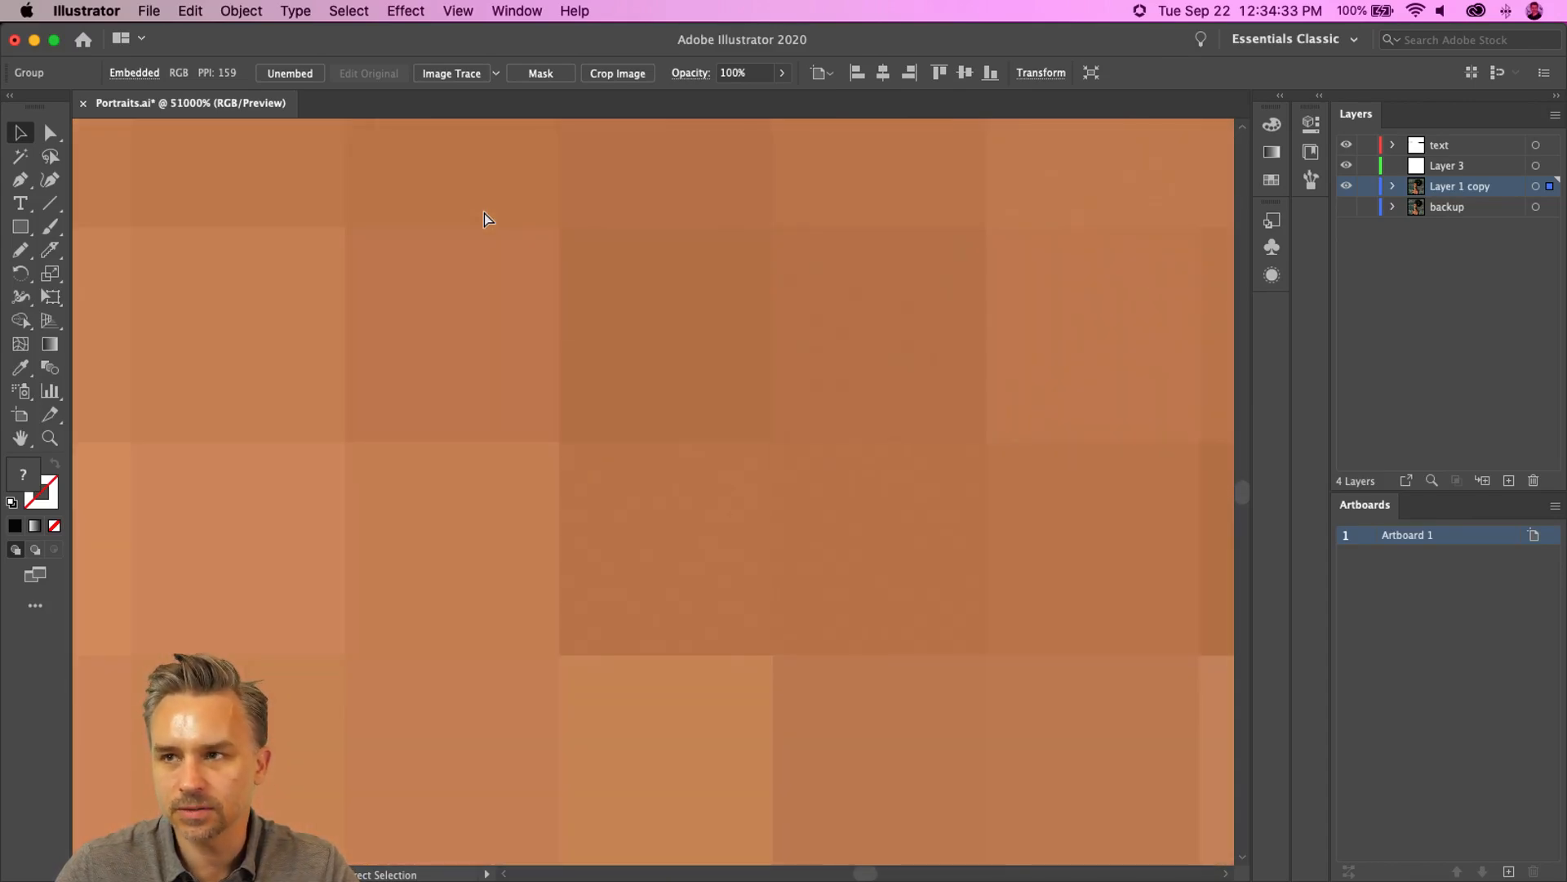
{"action": "key", "text": "super+minus"}
{"action": "key", "text": "super+minus"}
{"action": "key", "text": "super+minus"}
{"action": "key", "text": "super+minus"}
{"action": "key", "text": "super+minus"}
{"action": "key", "text": "super+minus"}
{"action": "key", "text": "super+minus"}
{"action": "key", "text": "super+minus"}
{"action": "key", "text": "super+minus"}
{"action": "key", "text": "super+minus"}
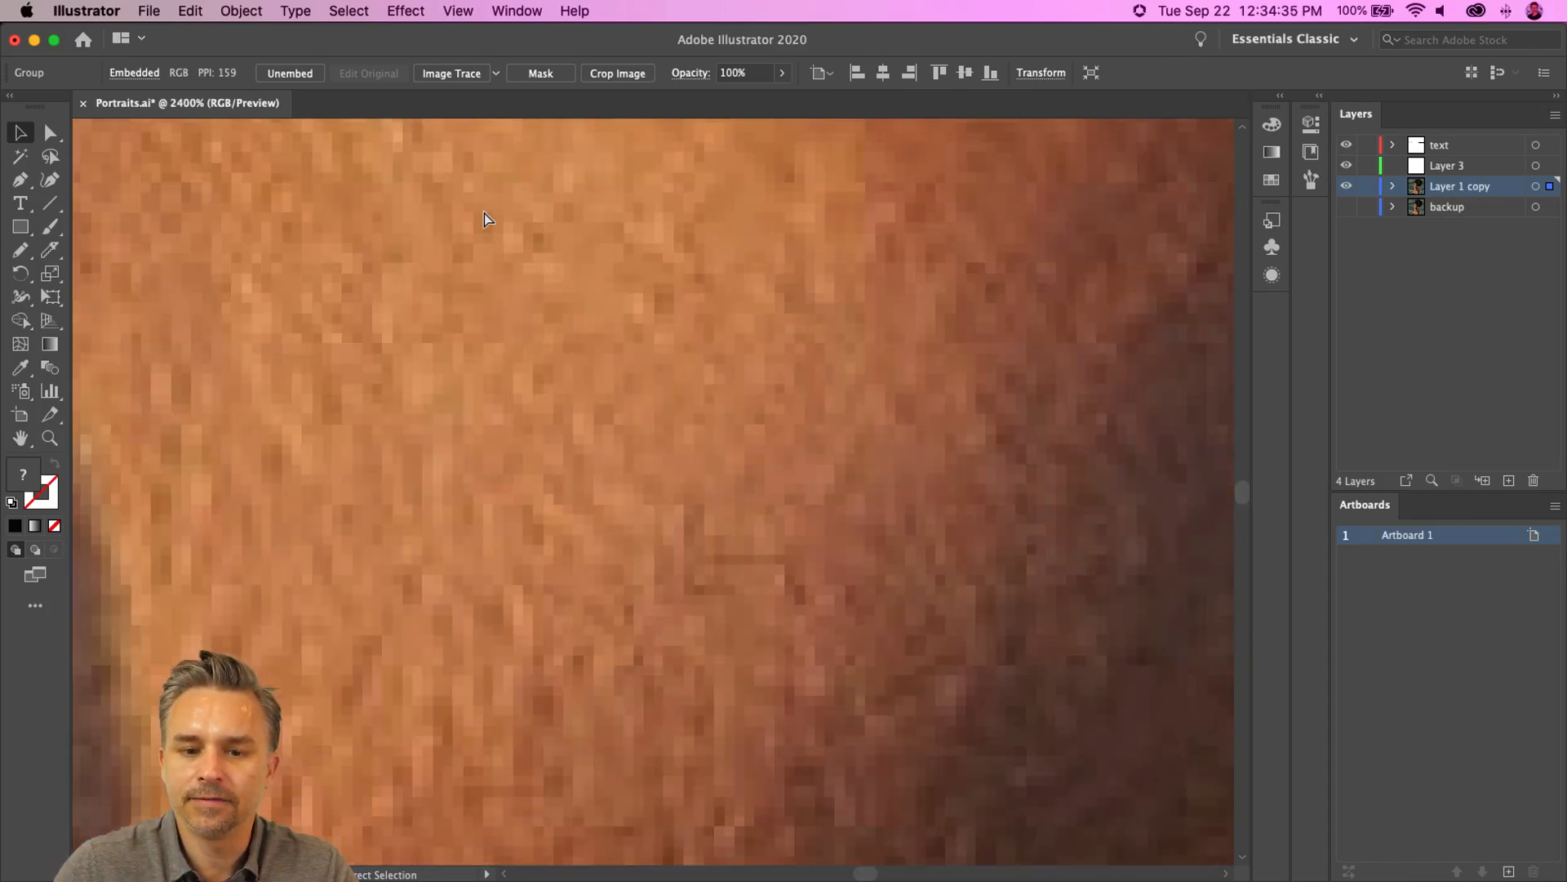
{"action": "key", "text": "super+minus"}
{"action": "key", "text": "super+minus"}
{"action": "key", "text": "super+minus"}
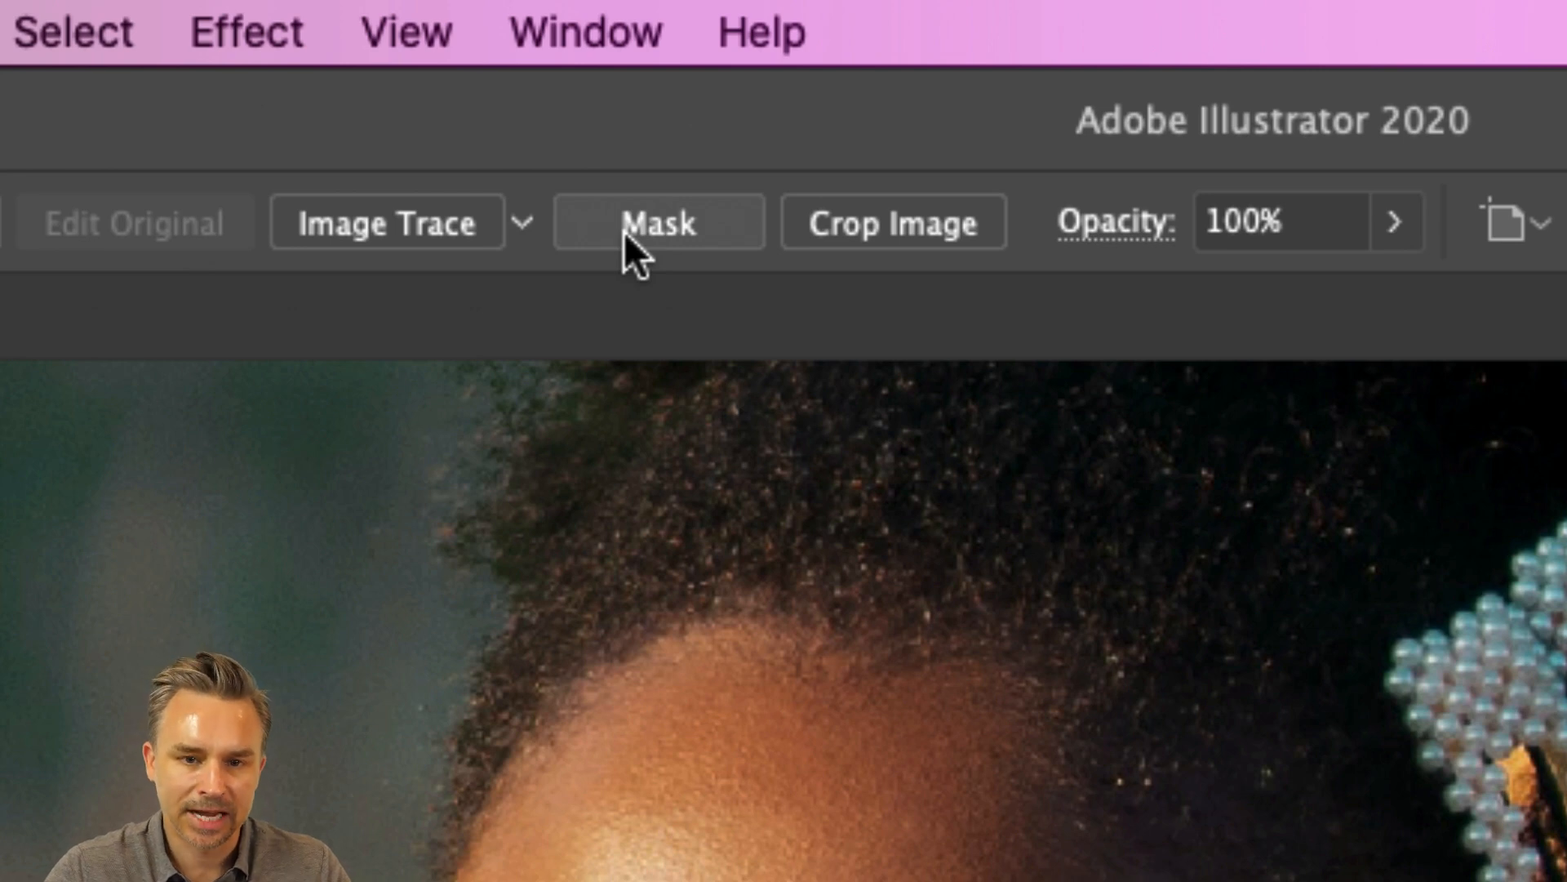
{"action": "left_click", "coordinate": [513, 25]}
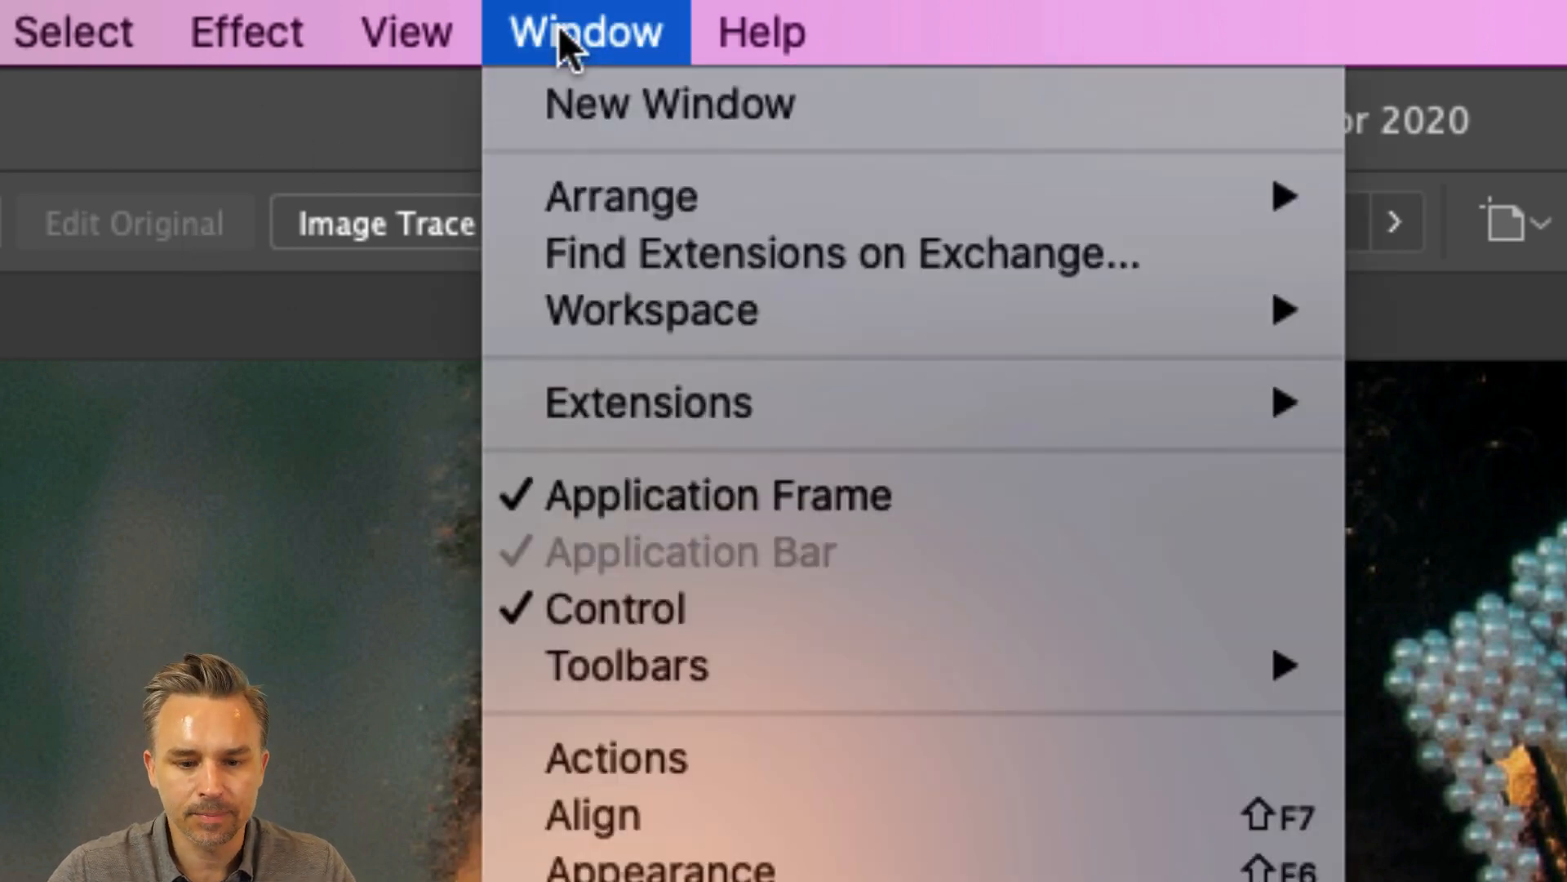
{"action": "left_click", "coordinate": [816, 617]}
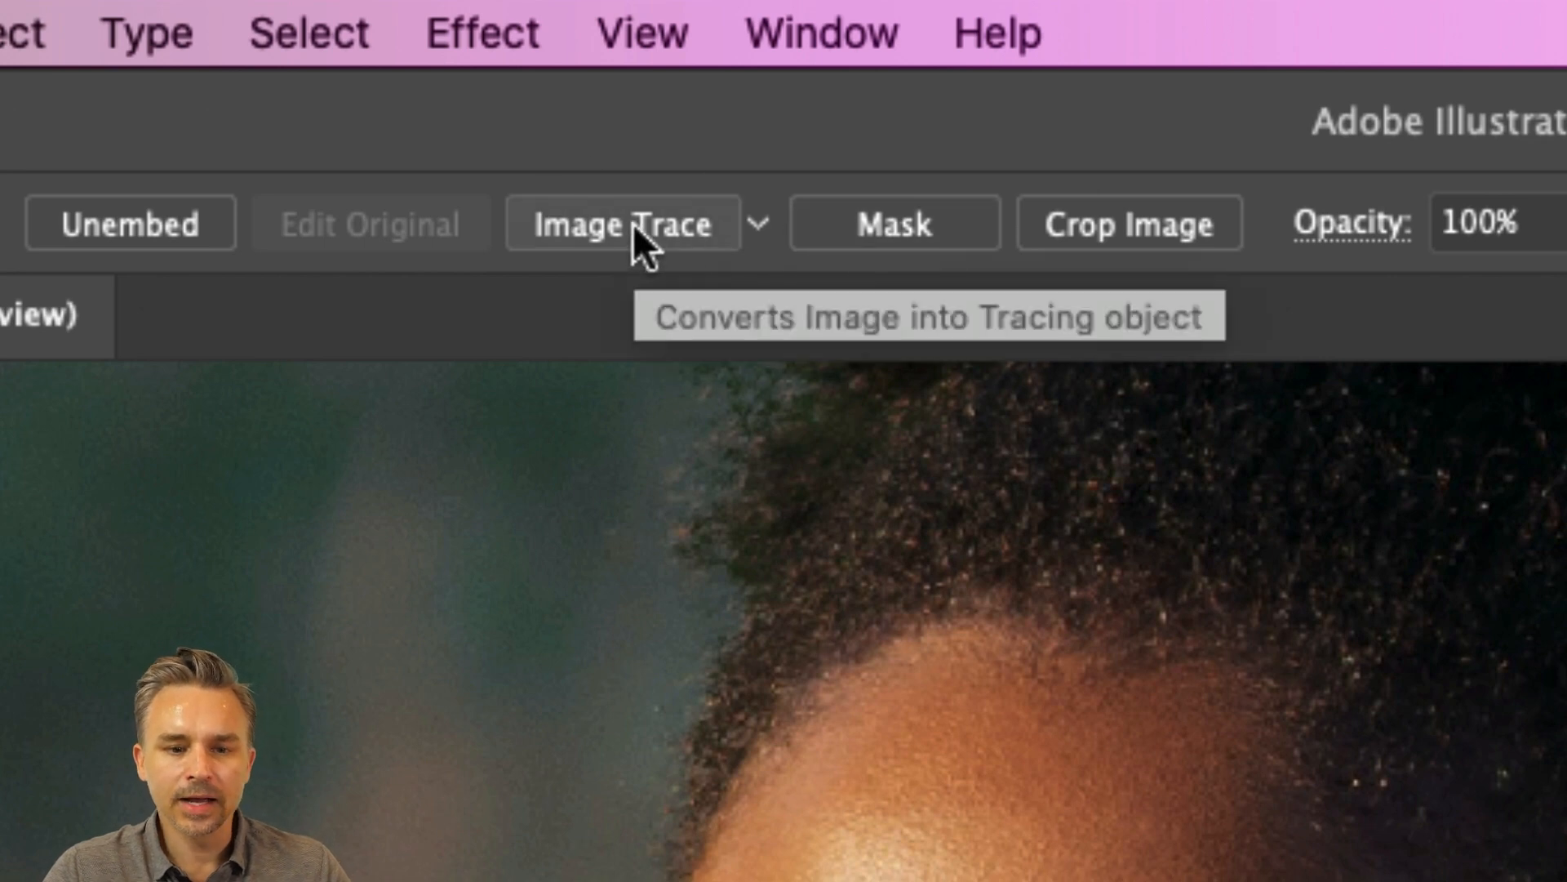
{"action": "left_click", "coordinate": [758, 223]}
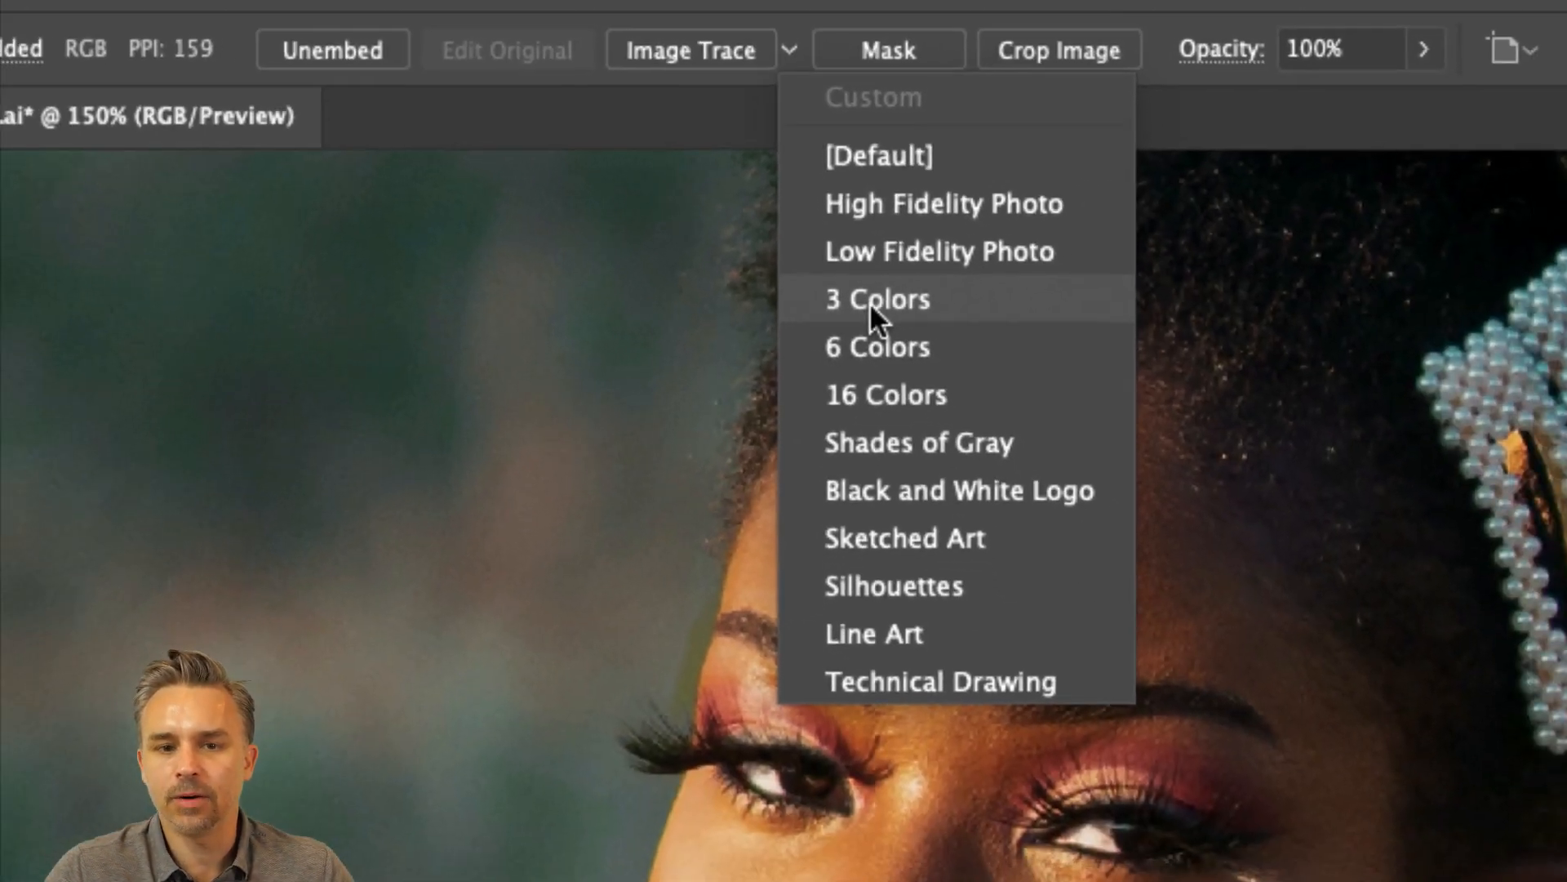
{"action": "left_click", "coordinate": [934, 298]}
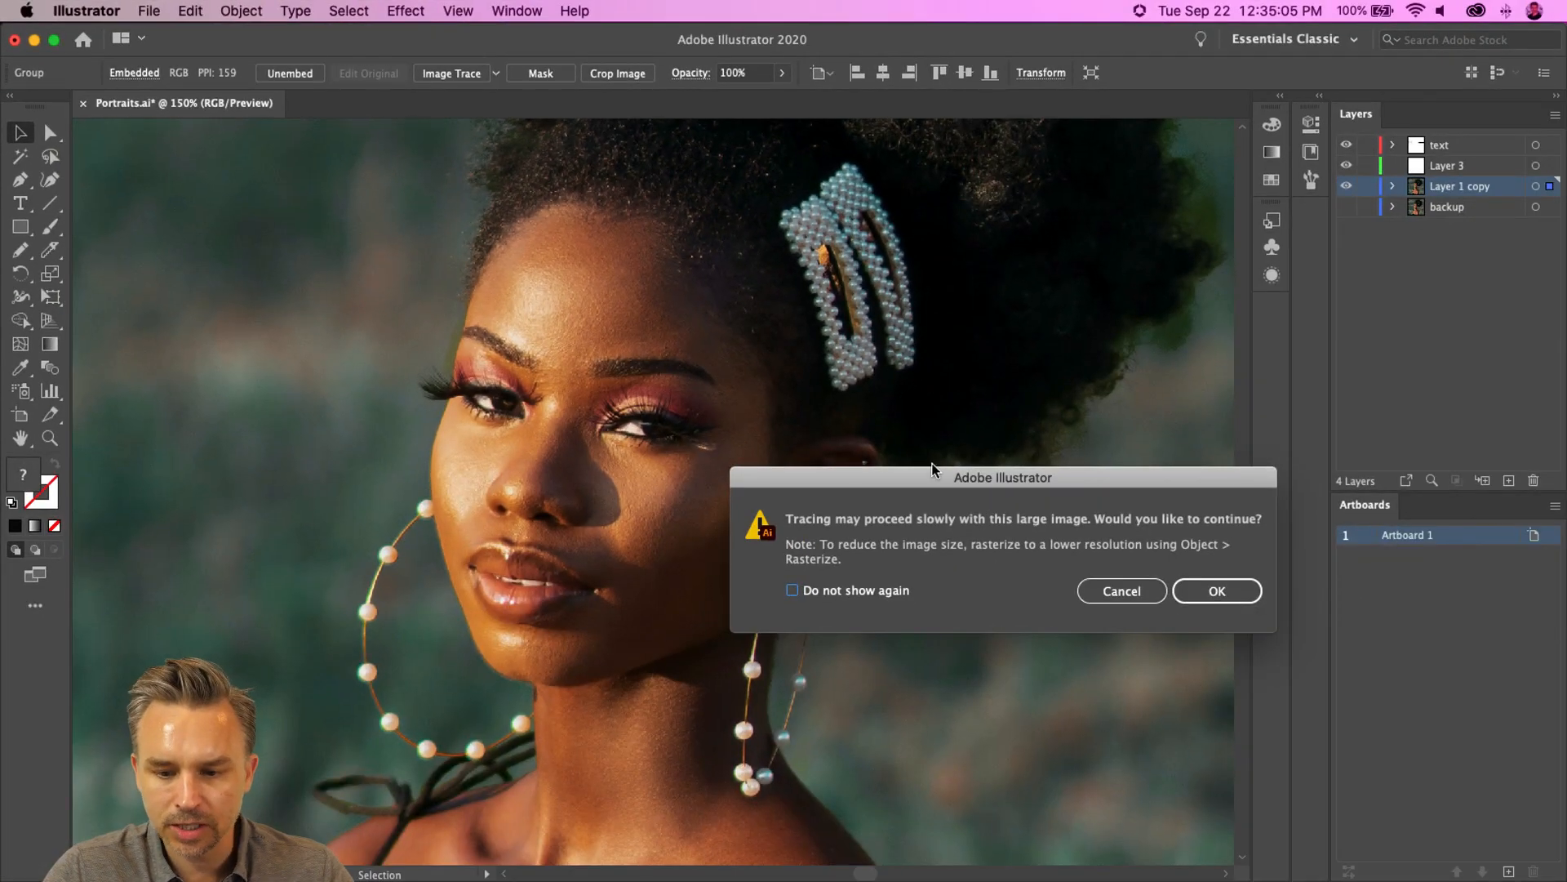
{"action": "left_click_drag", "start_coordinate": [932, 468], "coordinate": [718, 336]}
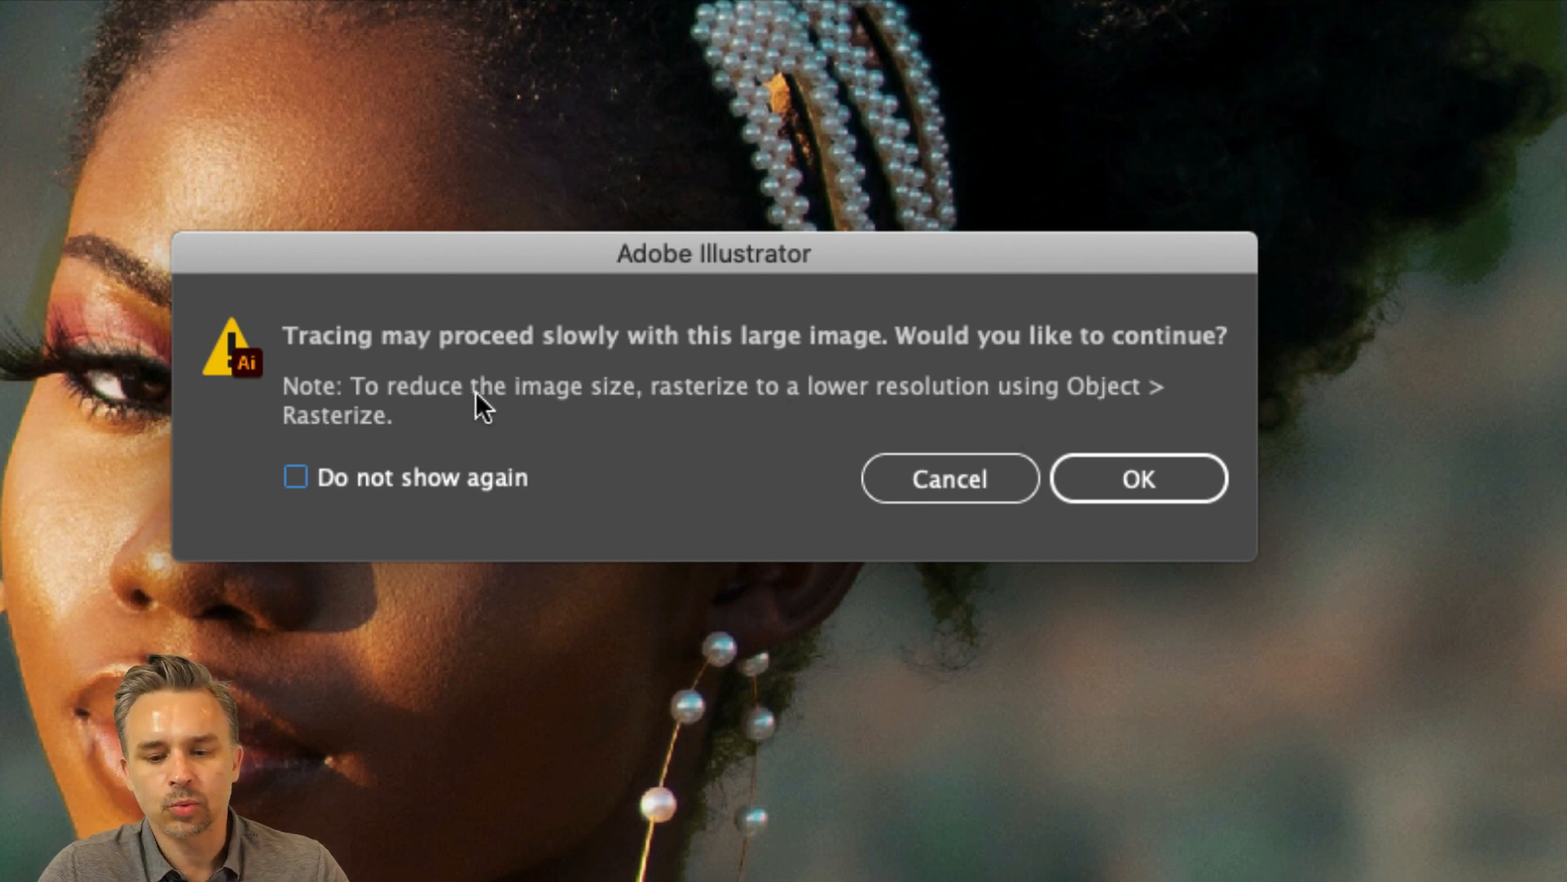
{"action": "left_click", "coordinate": [914, 477]}
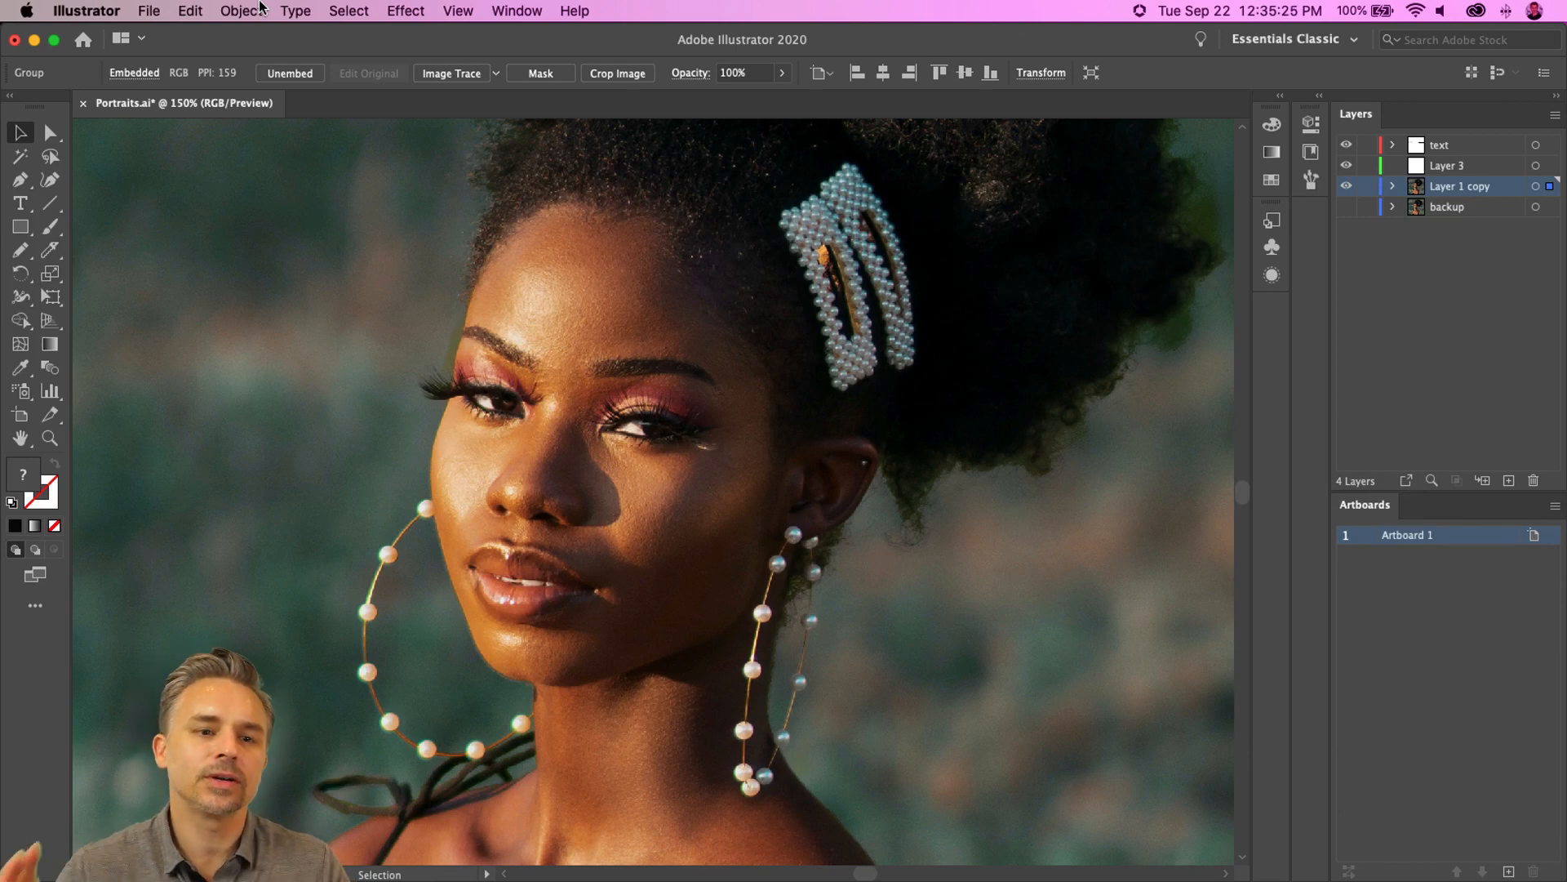
- Rasterize the copied photo with Grayscale color model at Screen (72 ppi) resolution
{"action": "left_click", "coordinate": [261, 7]}
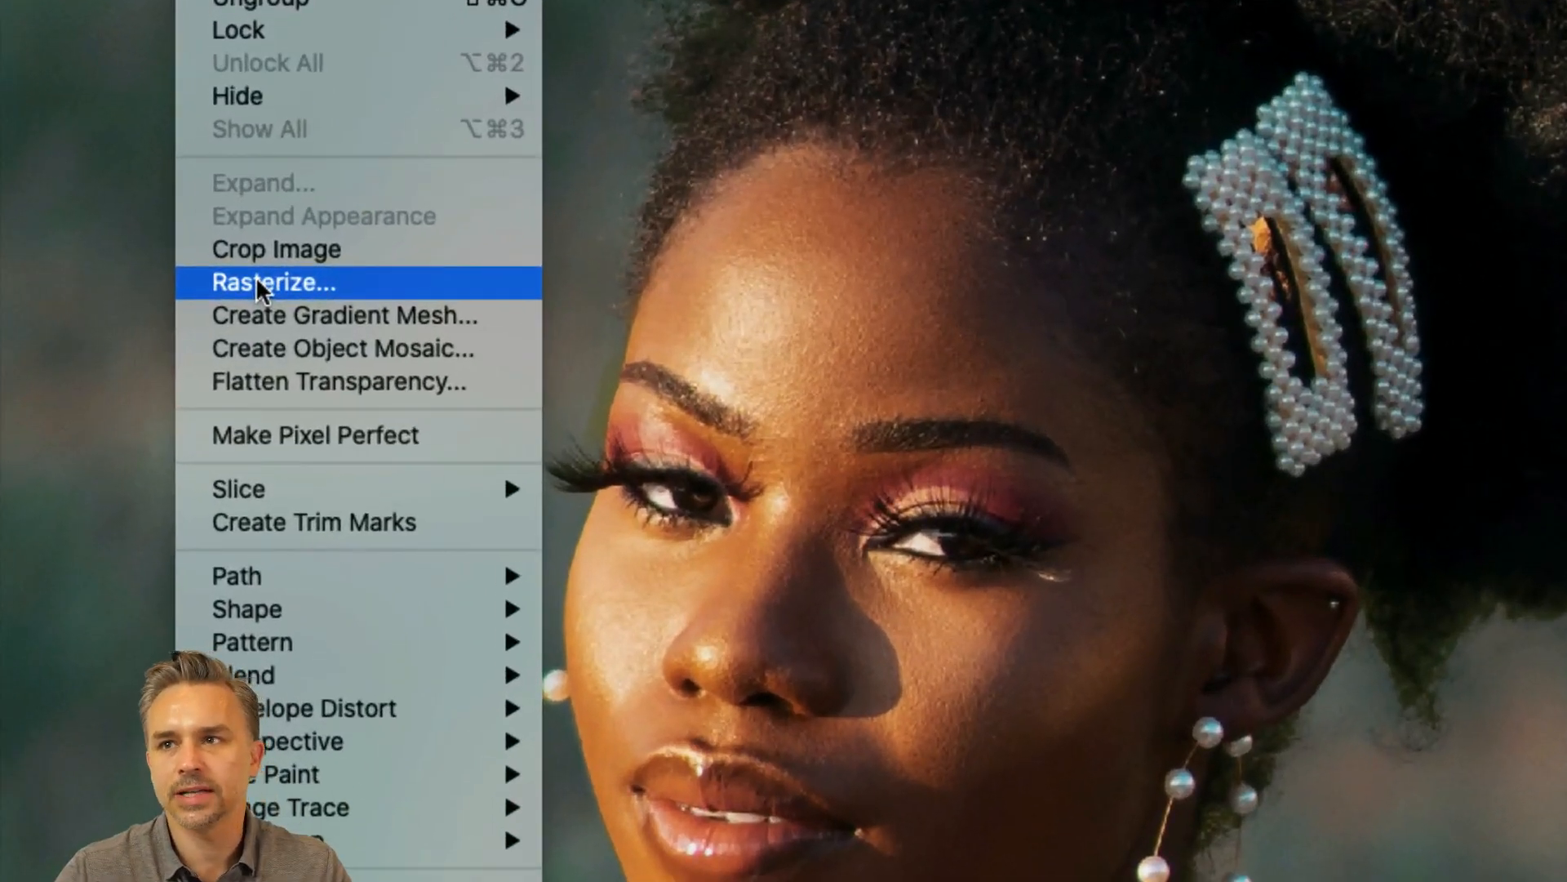
{"action": "left_click", "coordinate": [258, 281]}
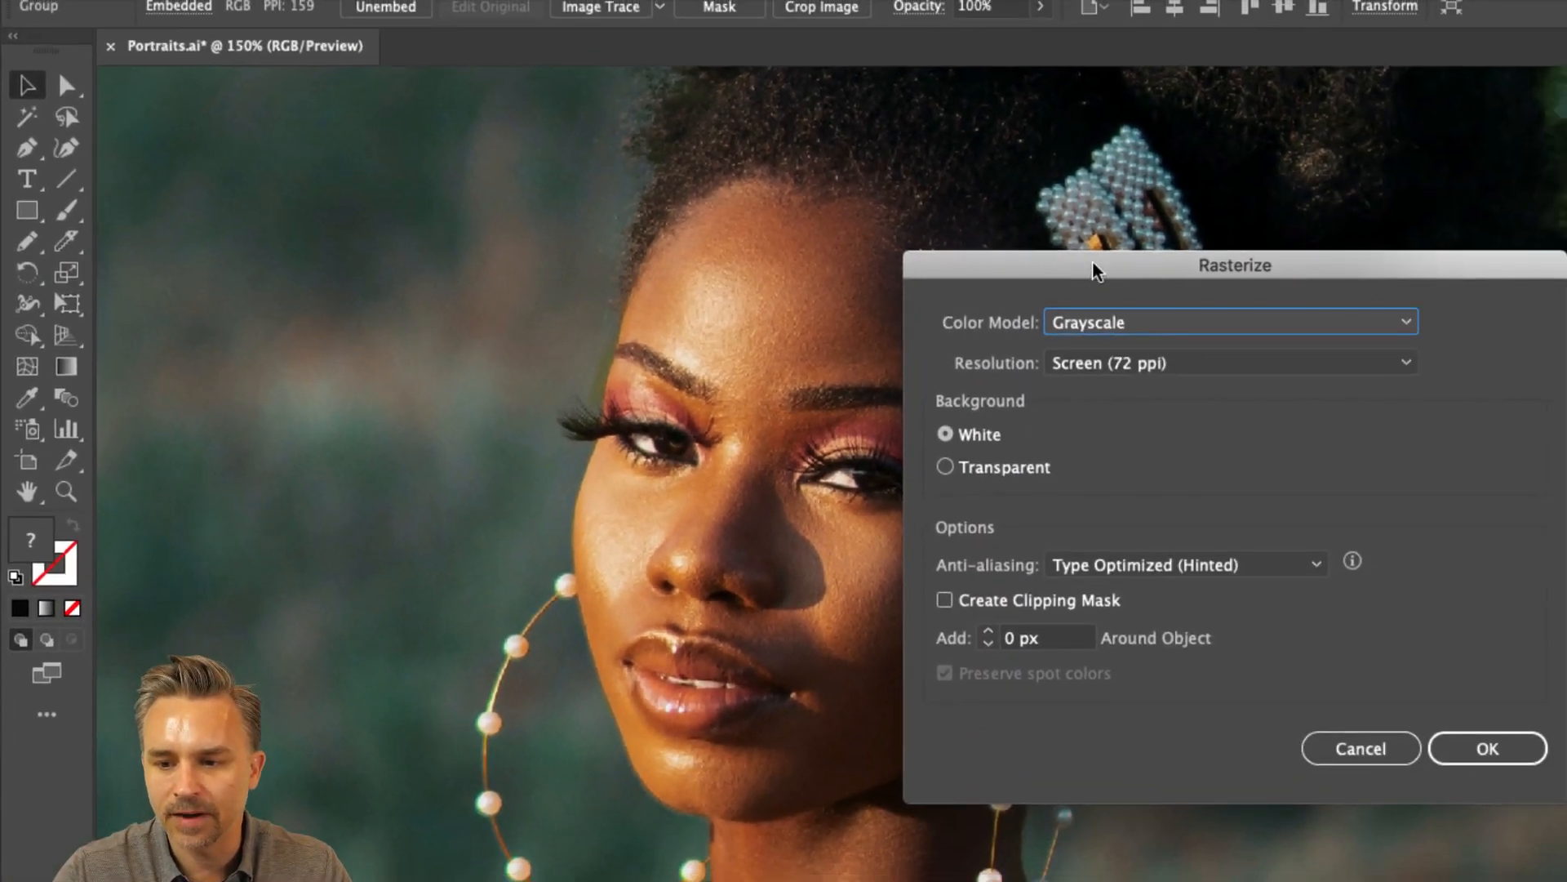
{"action": "left_click_drag", "start_coordinate": [1260, 251], "coordinate": [982, 227]}
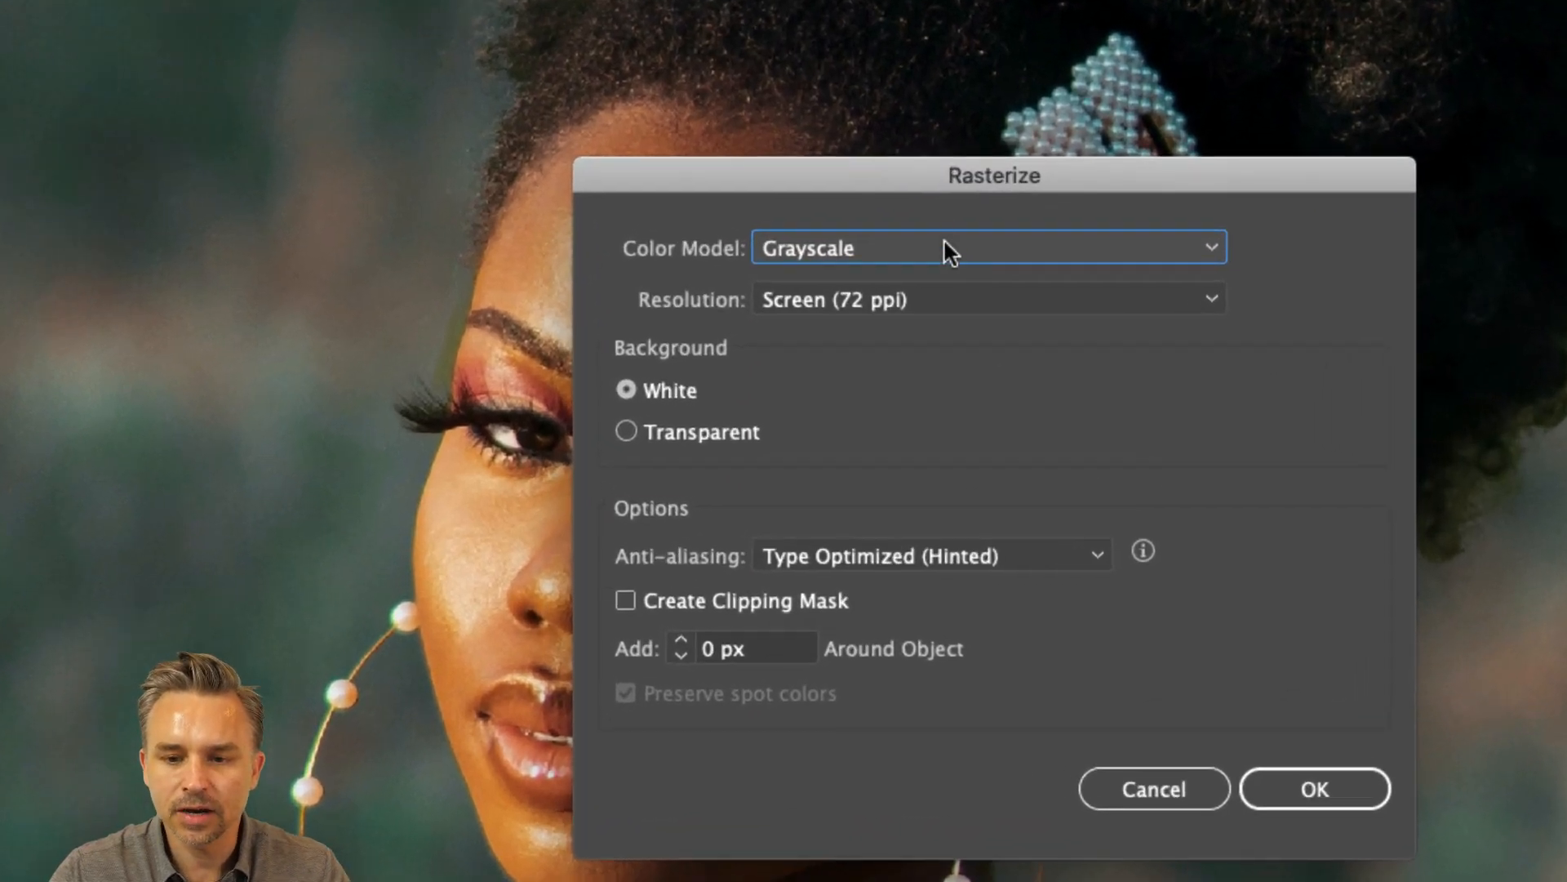
{"action": "left_click", "coordinate": [991, 295]}
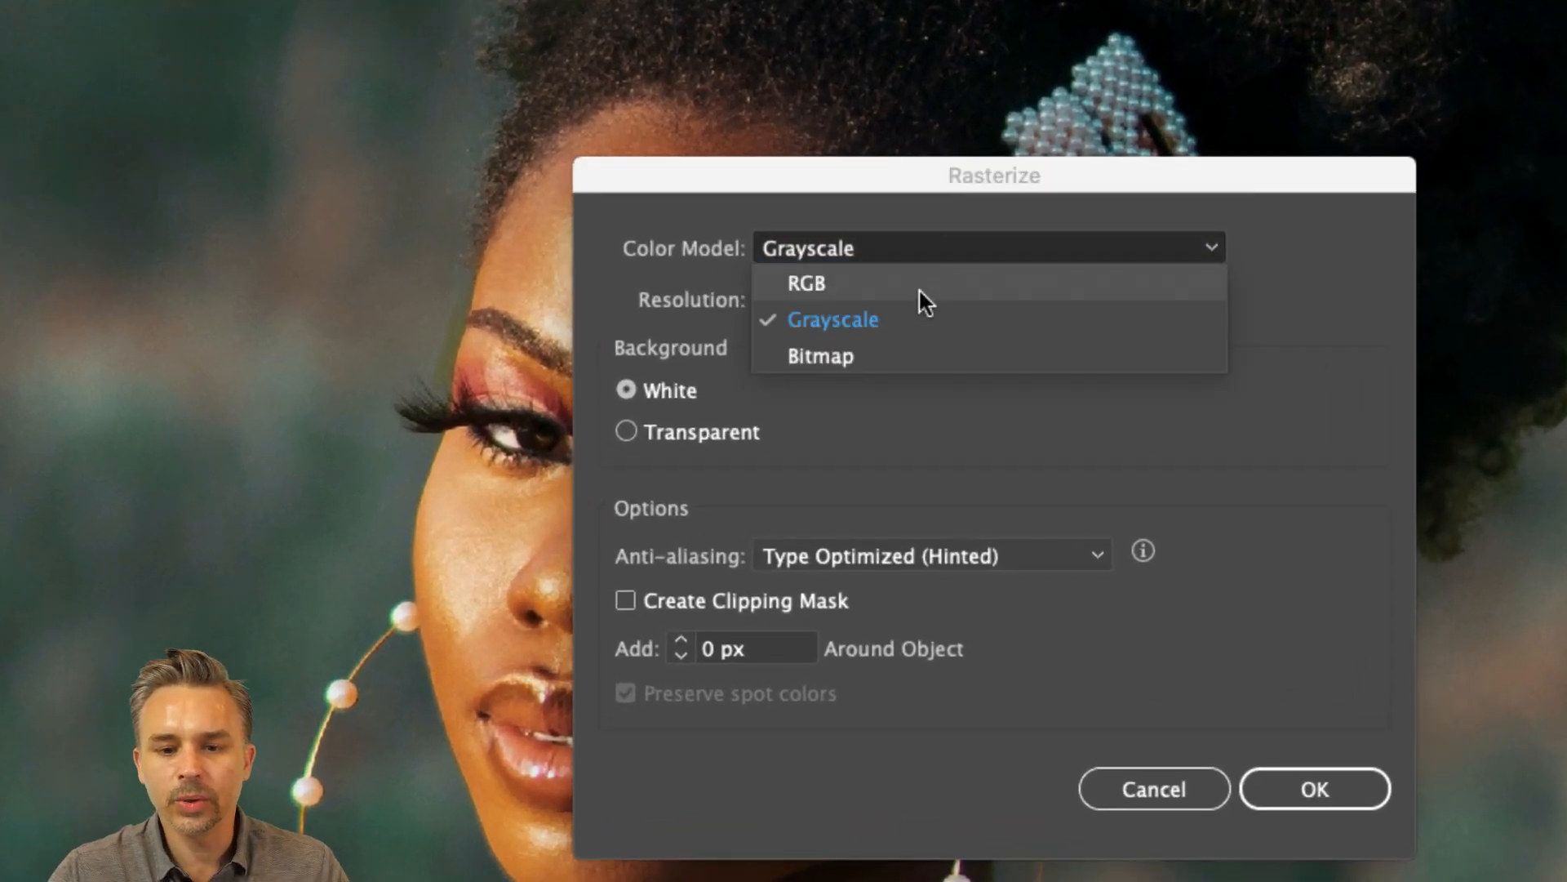
{"action": "left_click", "coordinate": [929, 285]}
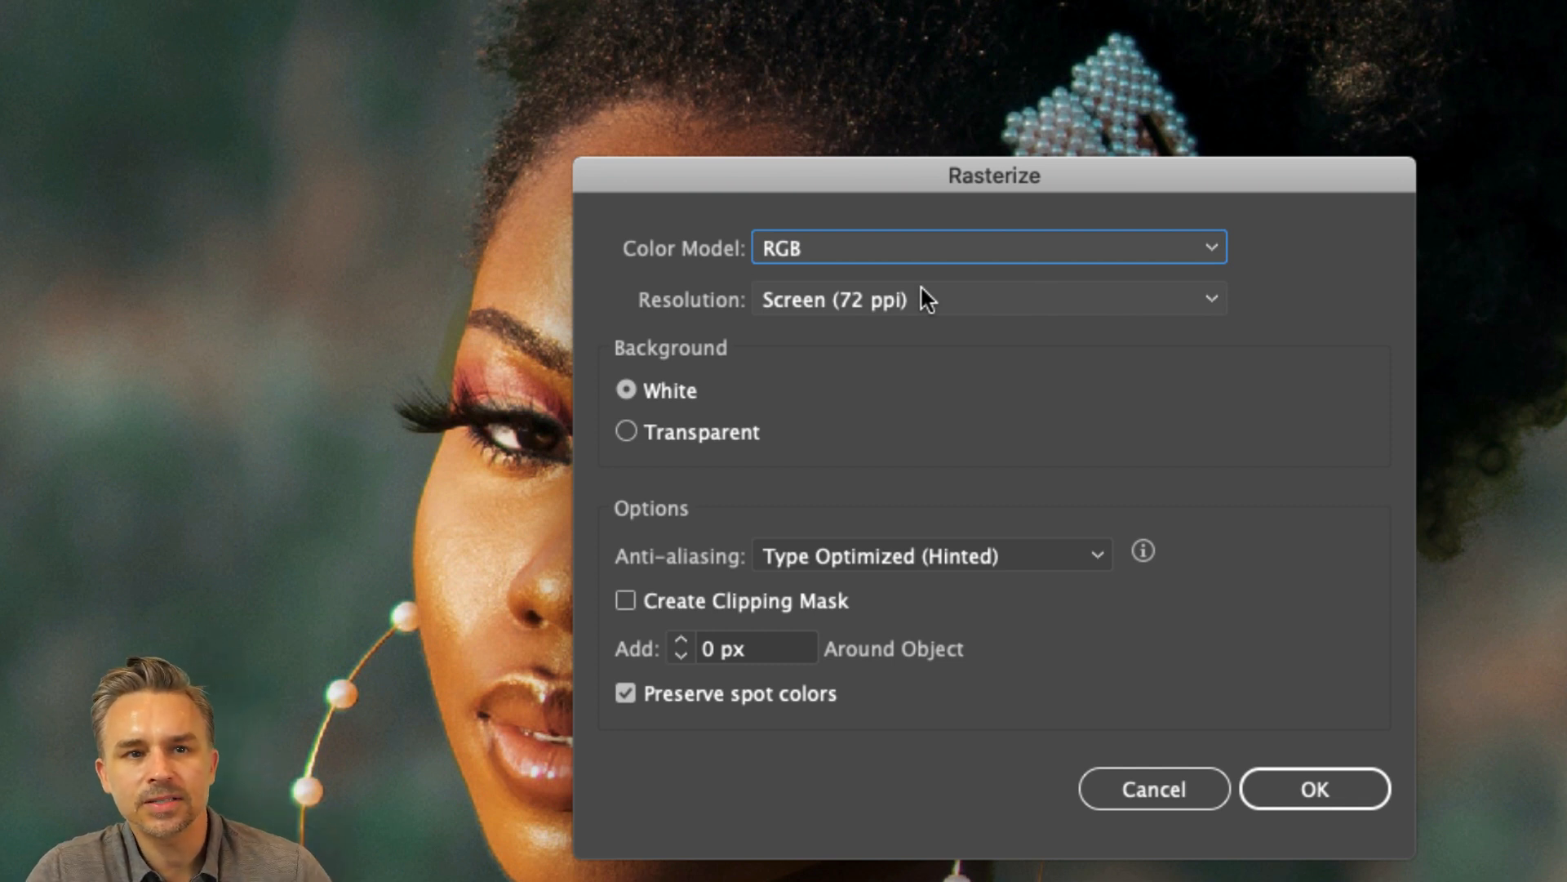
{"action": "left_click", "coordinate": [849, 260]}
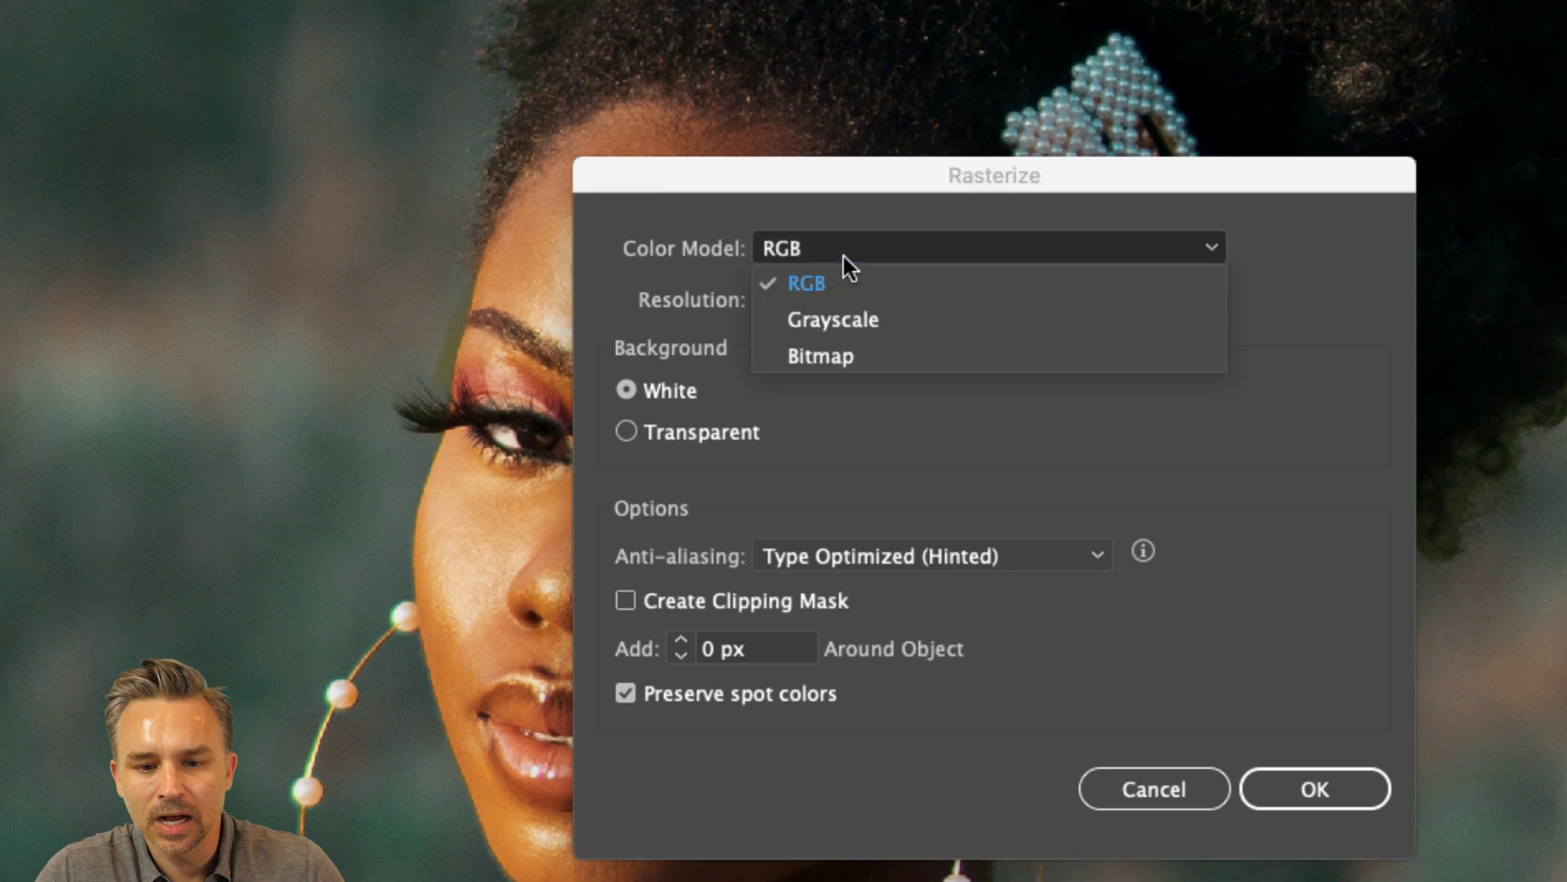
{"action": "left_click", "coordinate": [842, 322]}
{"action": "left_click", "coordinate": [784, 301]}
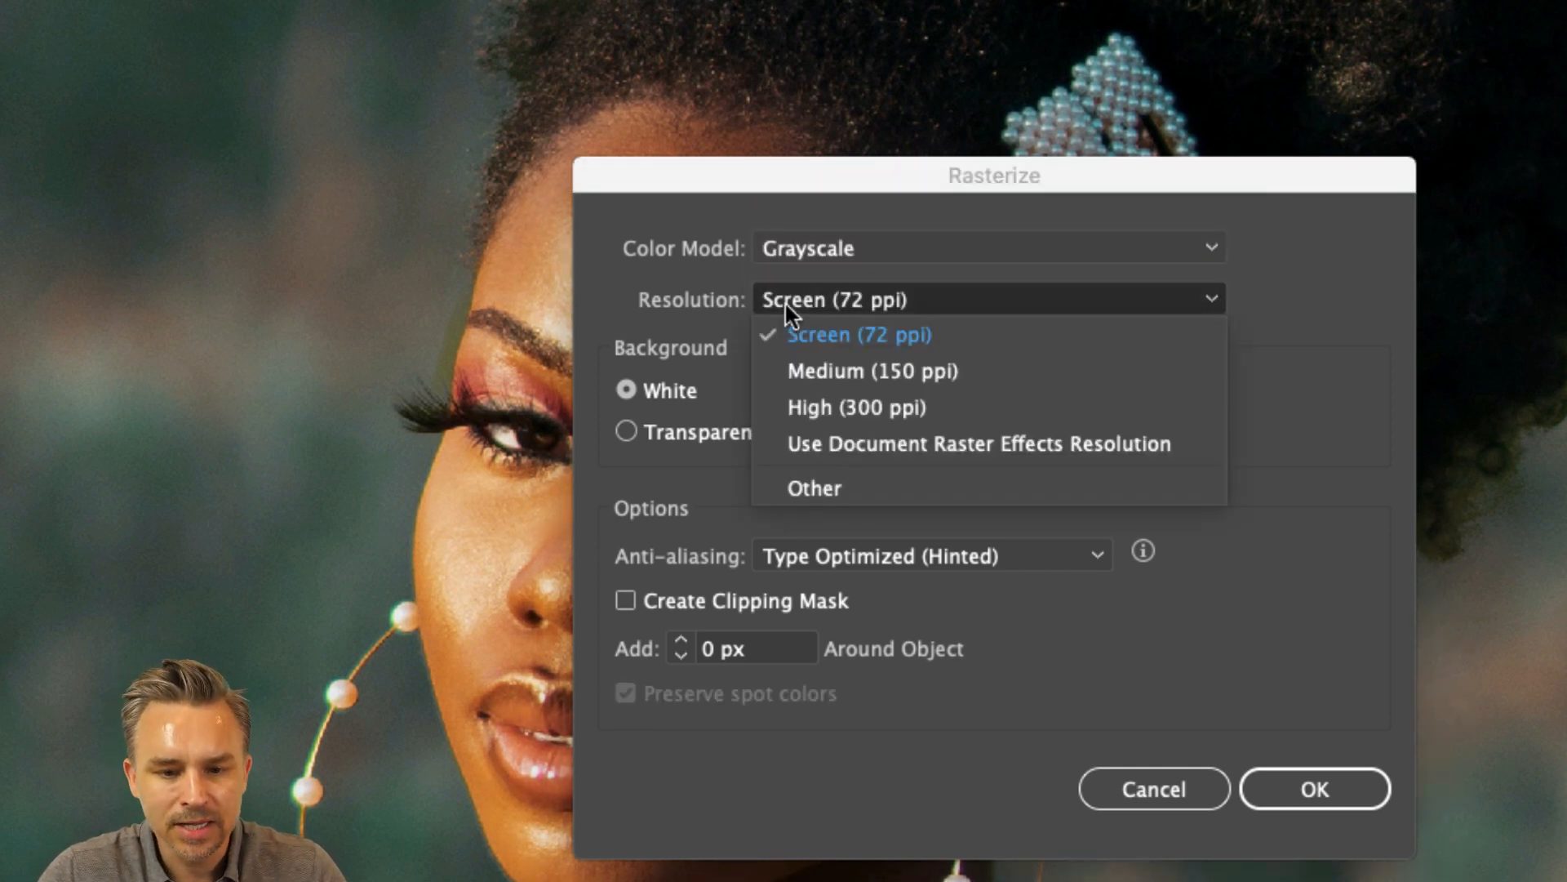
{"action": "left_click", "coordinate": [819, 335]}
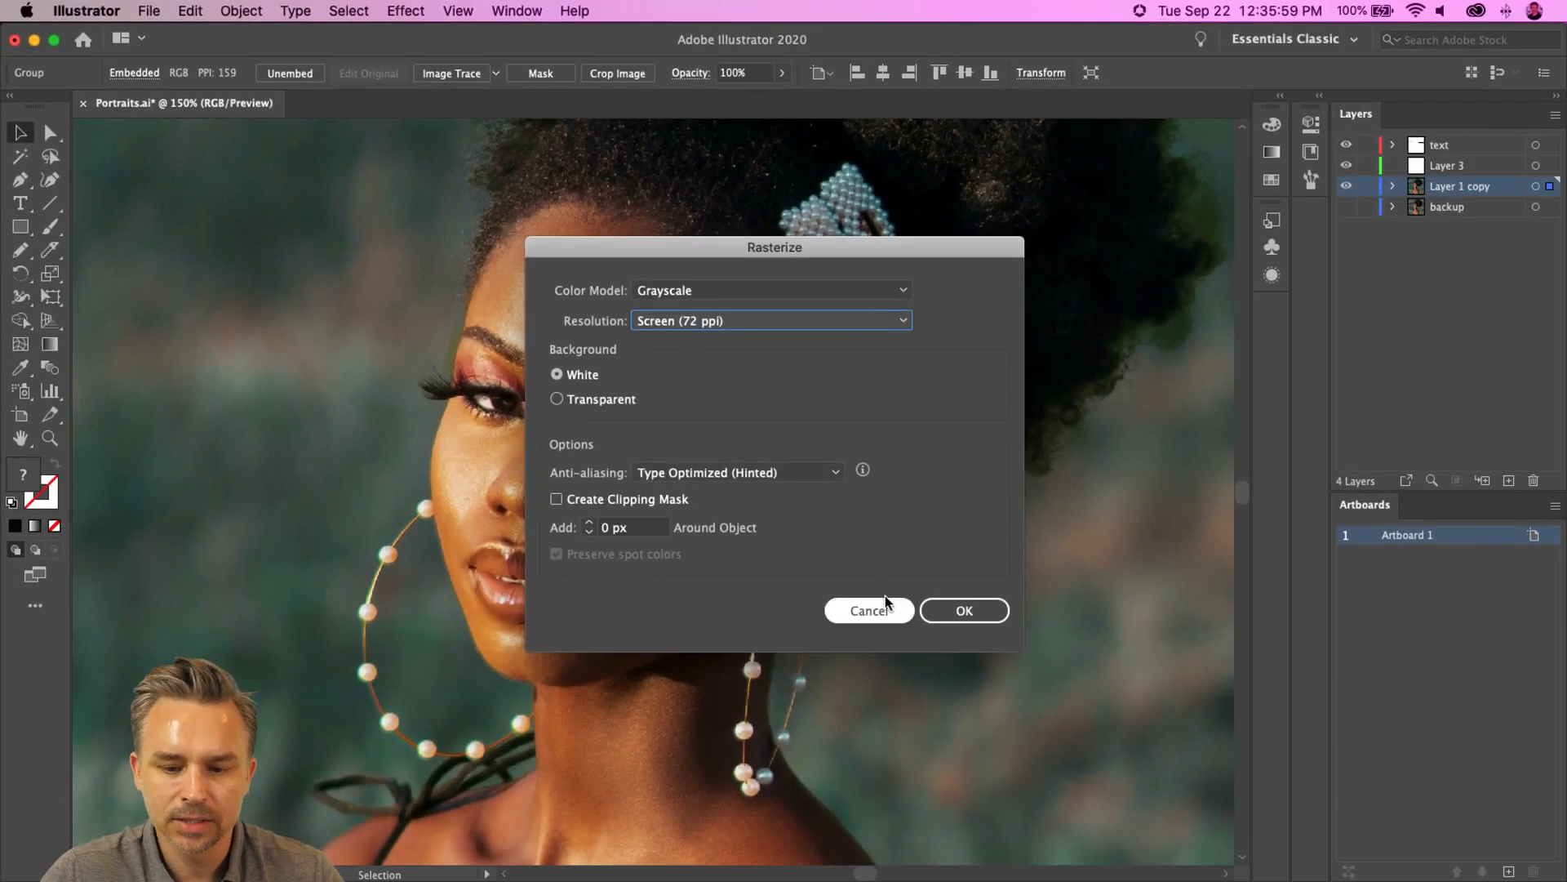
{"action": "left_click", "coordinate": [1183, 802]}
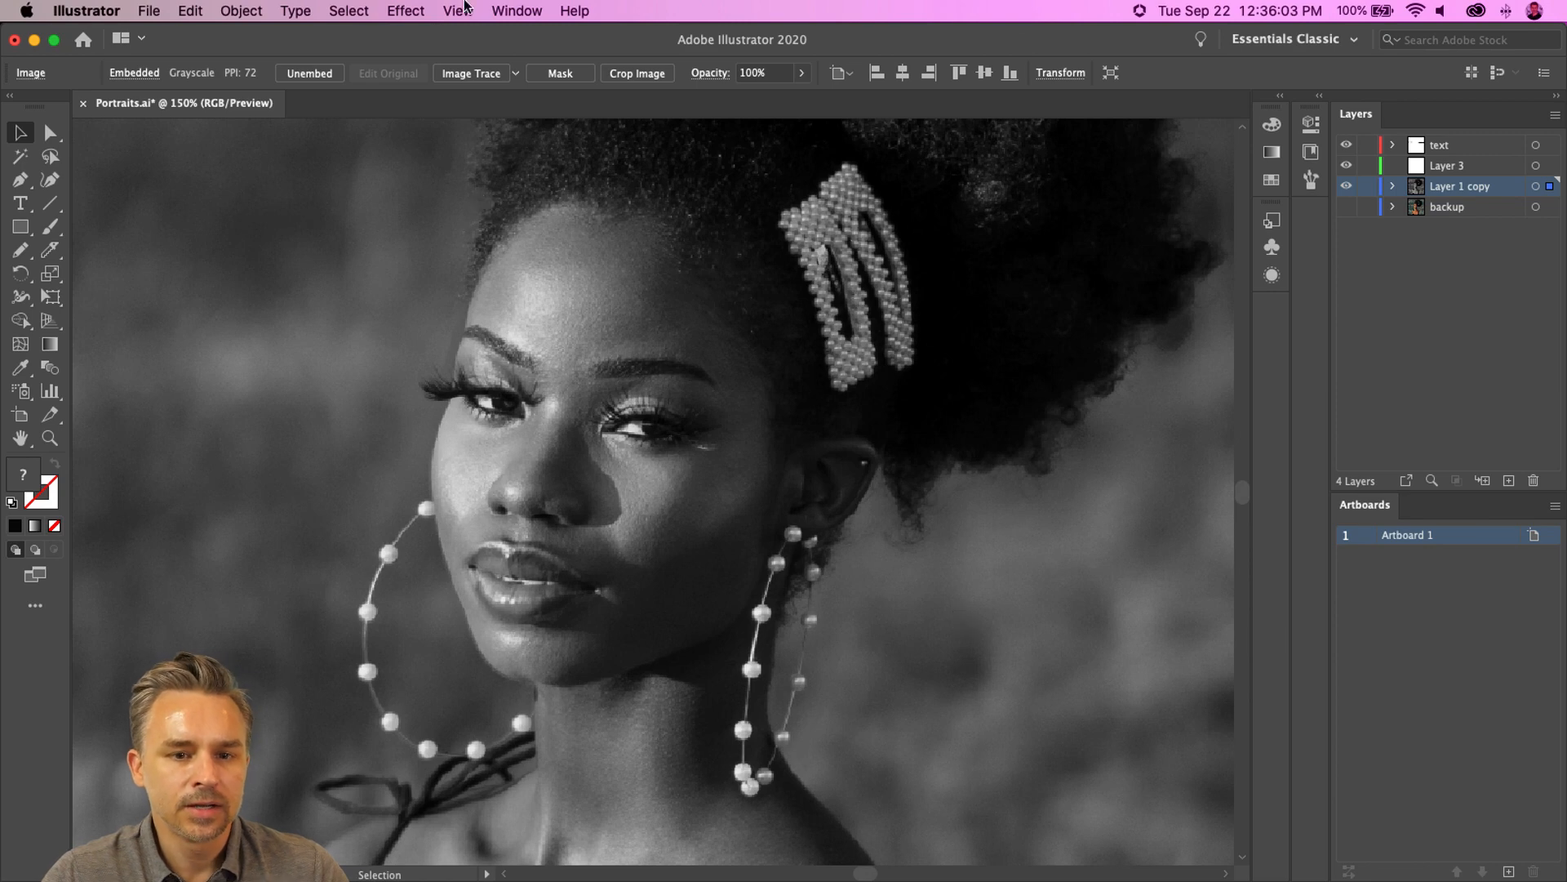
- Crop the grayscale photo, trimming its left edge and lower portion around the portrait
{"action": "scroll", "coordinate": [441, 2], "scroll_direction": "down", "scroll_amount": 3}
{"action": "scroll", "coordinate": [441, 3], "scroll_direction": "up", "scroll_amount": 3}
{"action": "key", "text": "super+minus"}
{"action": "key", "text": "super+minus"}
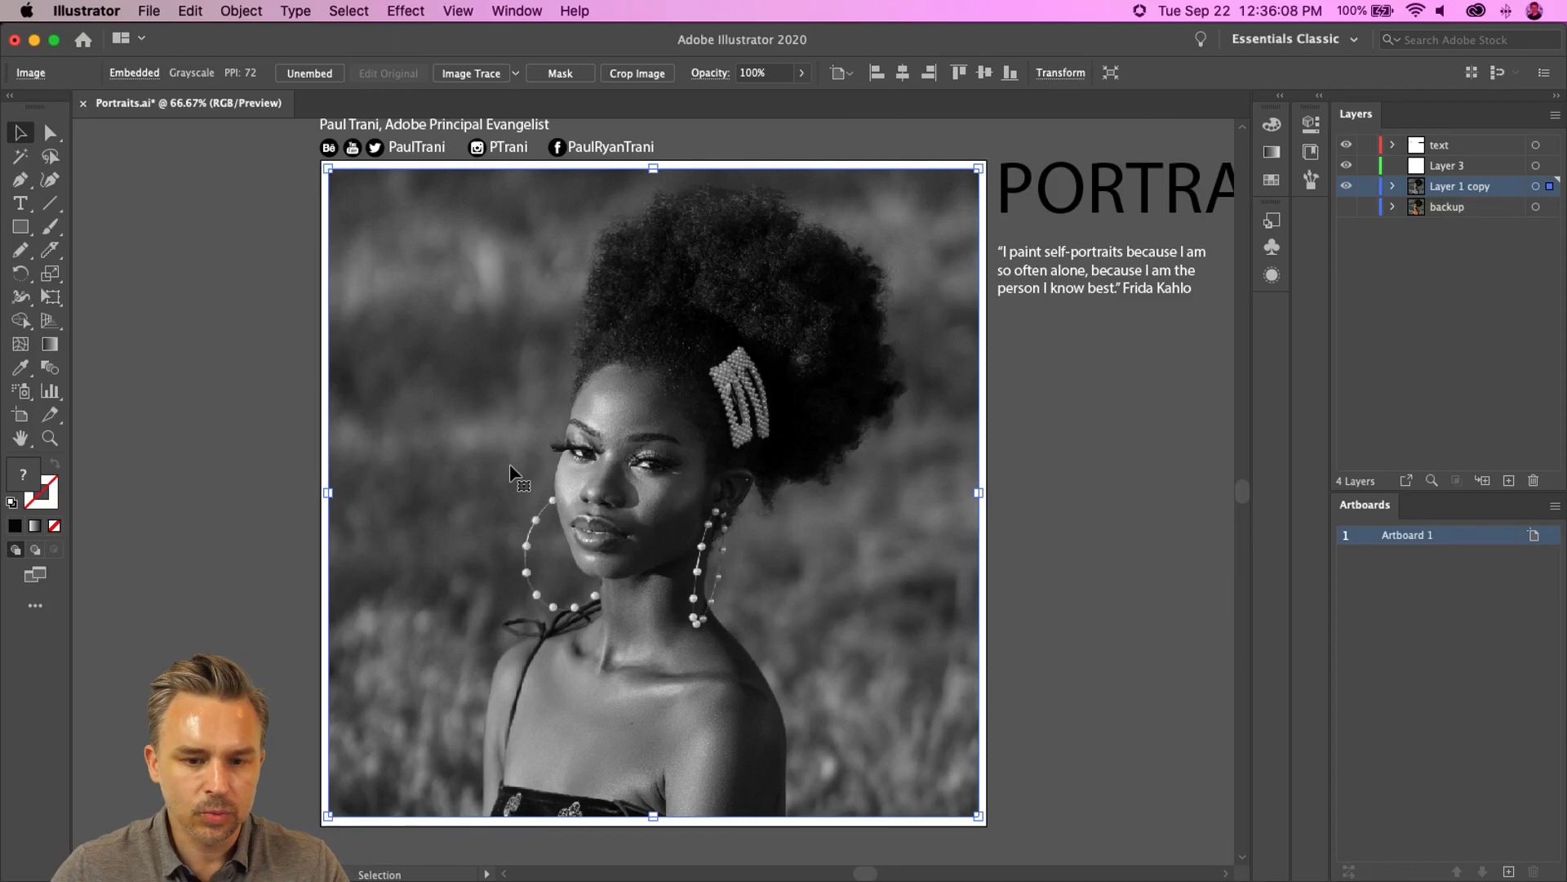
{"action": "left_click", "coordinate": [618, 74]}
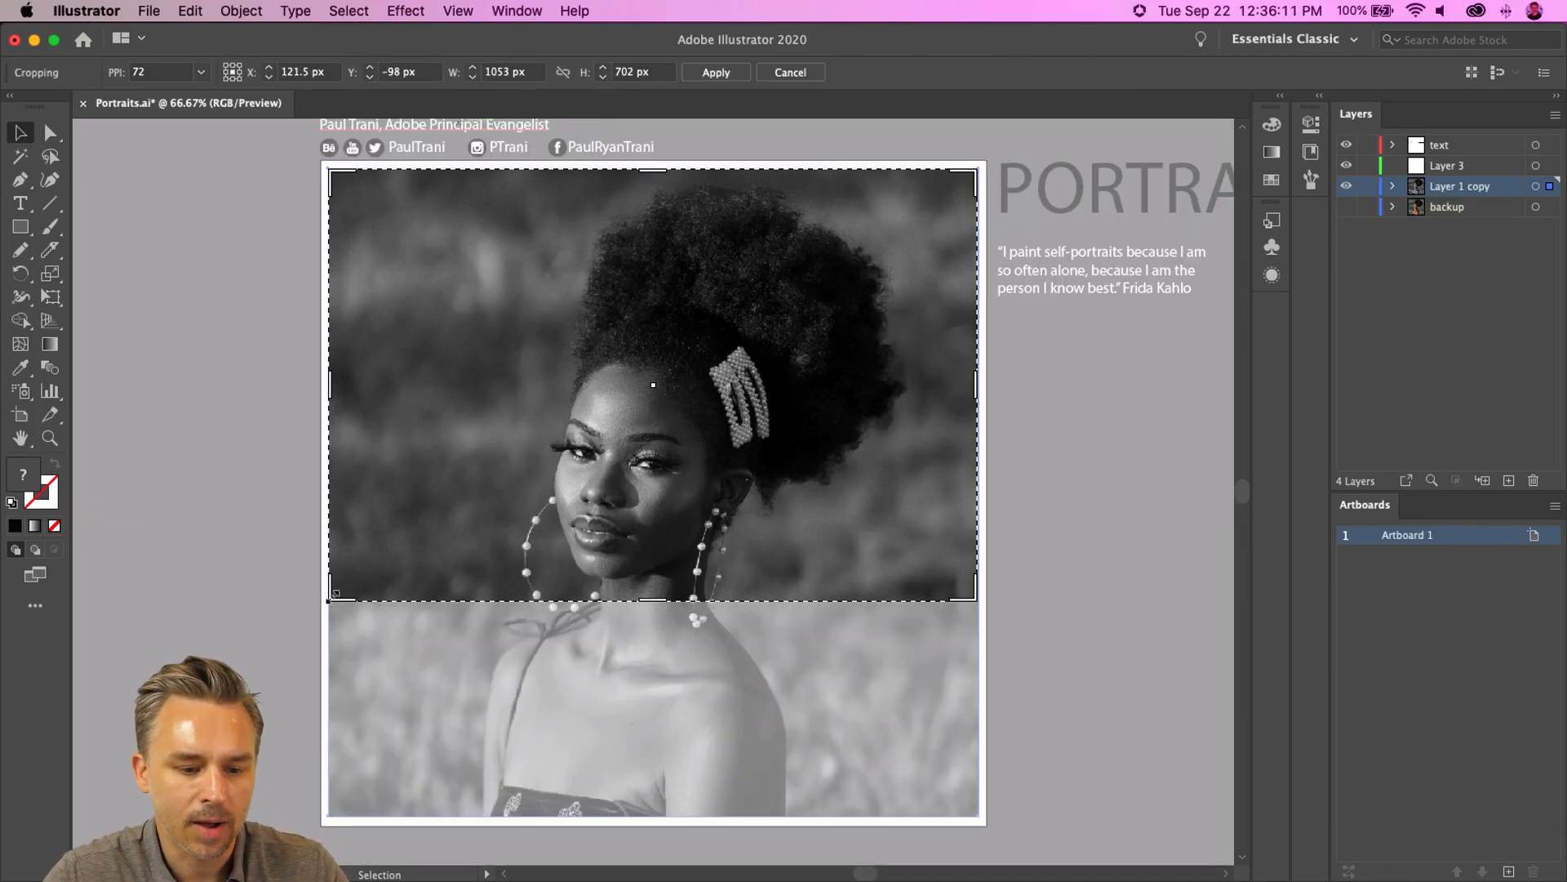
{"action": "left_click_drag", "start_coordinate": [329, 600], "coordinate": [364, 729]}
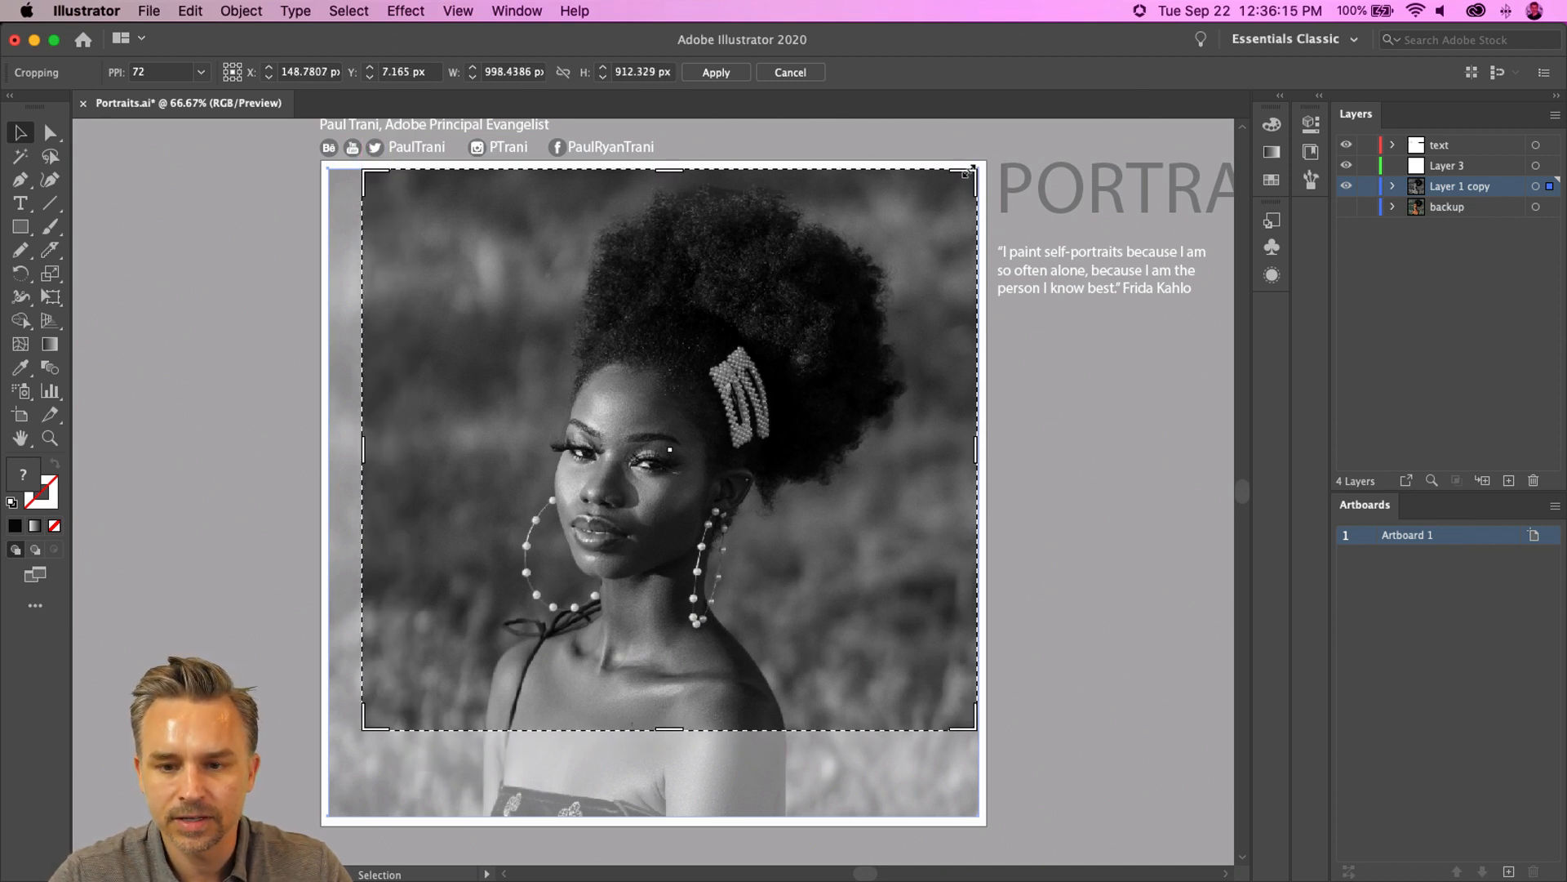
{"action": "left_click_drag", "start_coordinate": [975, 171], "coordinate": [956, 175]}
{"action": "key", "text": "Return"}
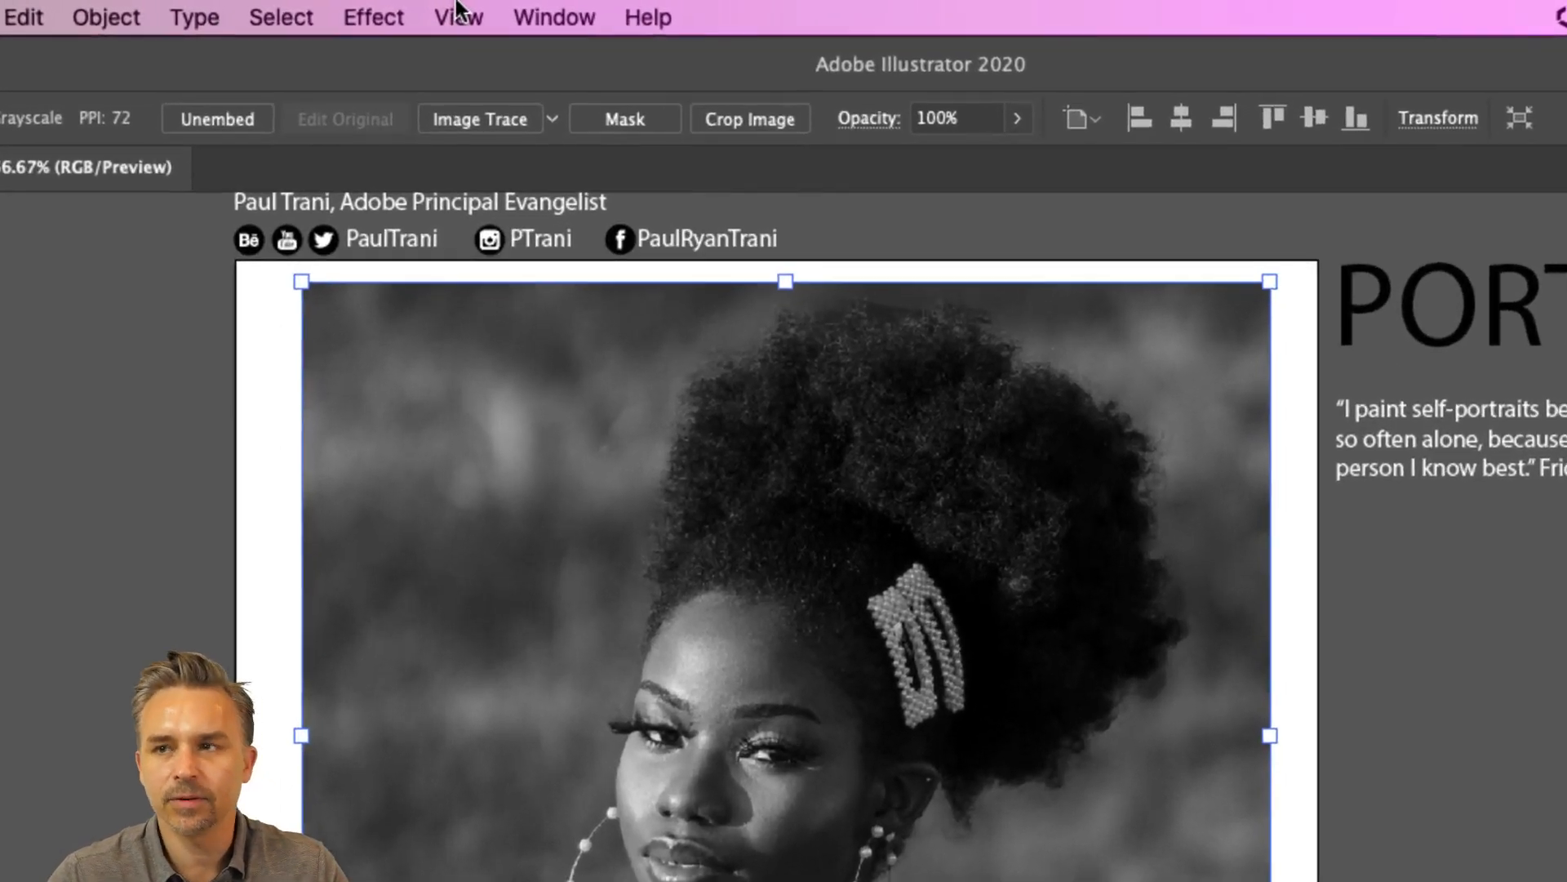
- Image Trace the photo with the 3 Colors preset and compare the outline and source image views before returning to Tracing Result
{"action": "left_click", "coordinate": [556, 118]}
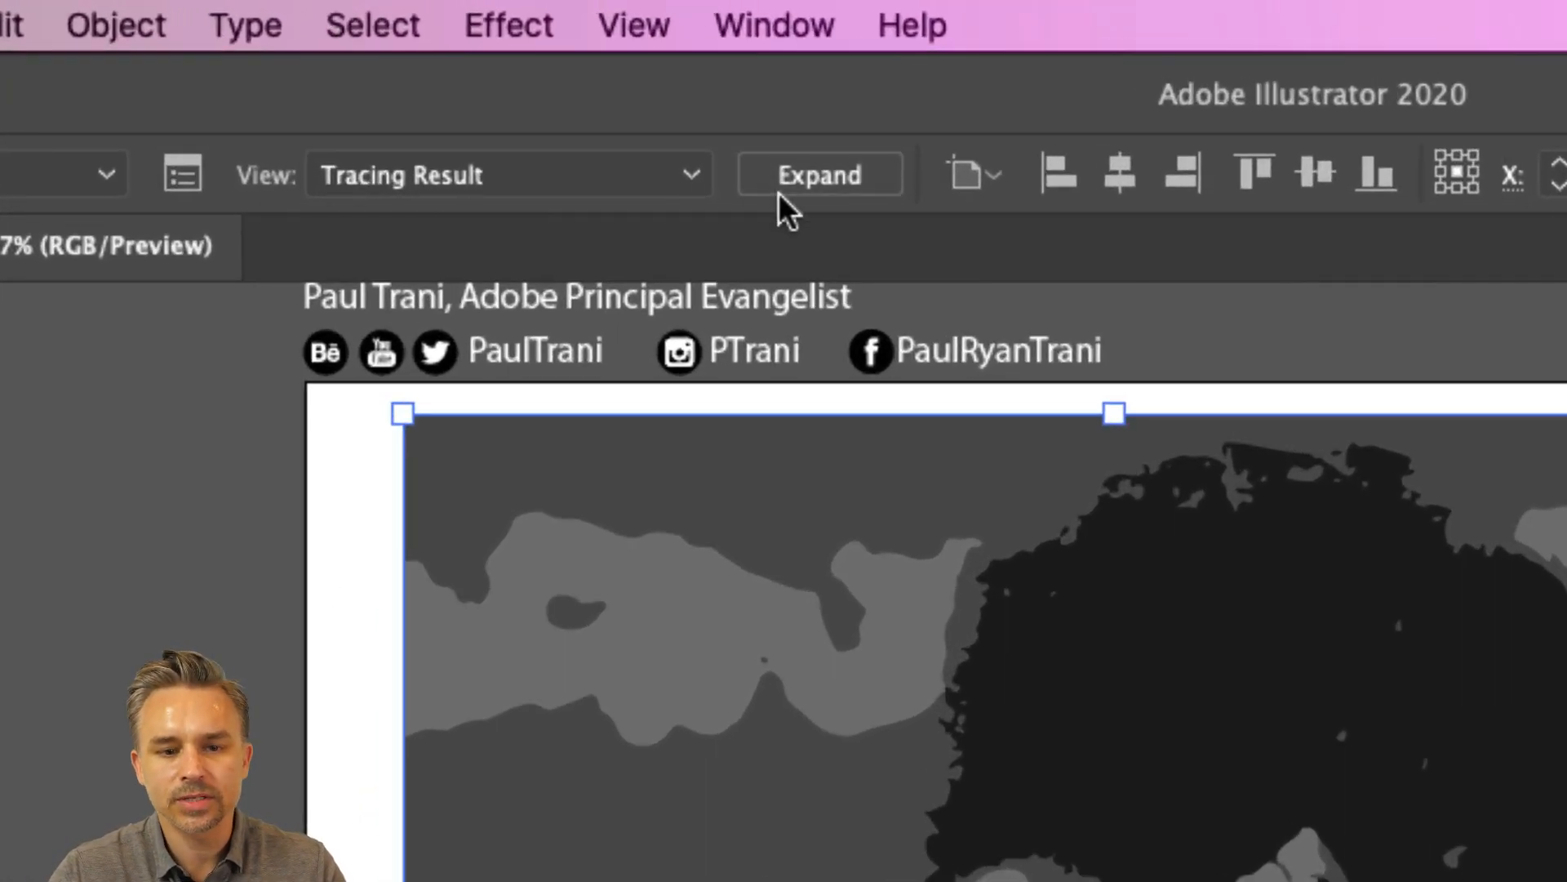
{"action": "left_click", "coordinate": [549, 137]}
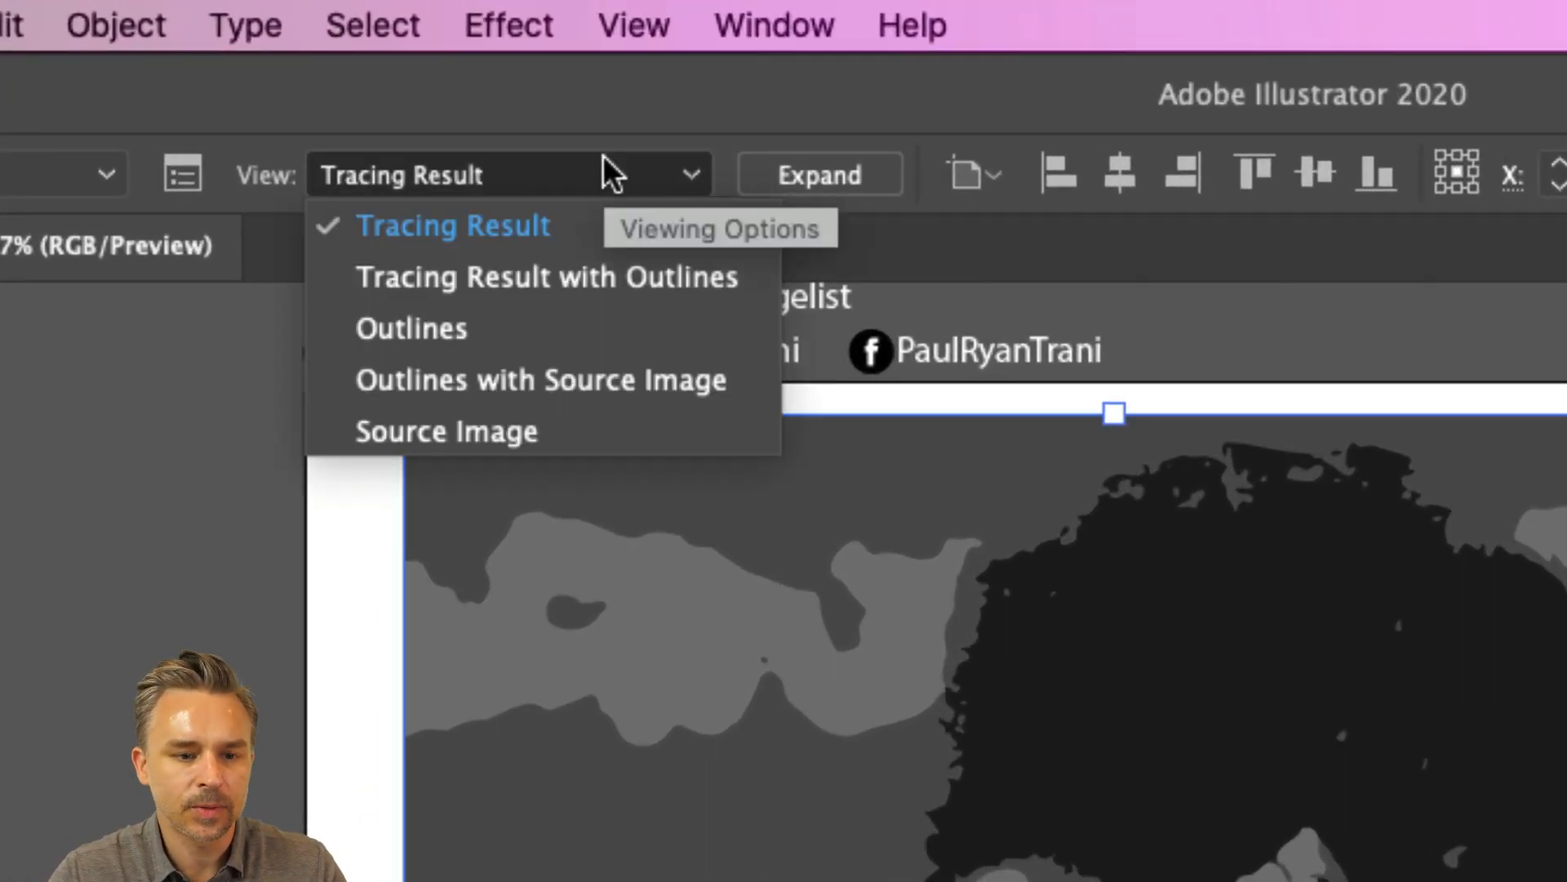
{"action": "left_click", "coordinate": [614, 277]}
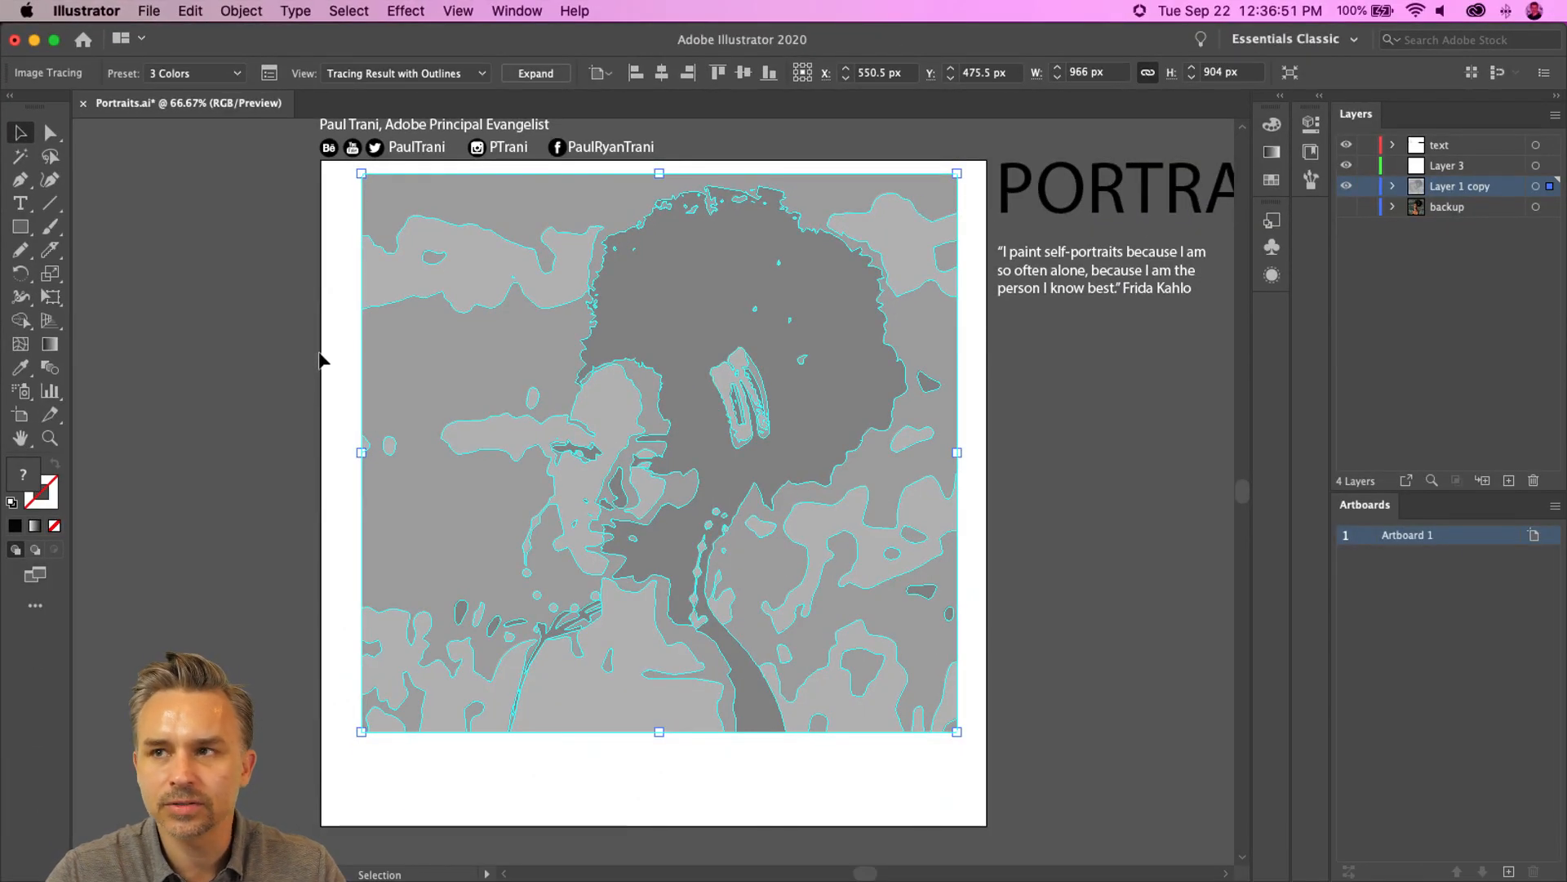
{"action": "left_click", "coordinate": [384, 73]}
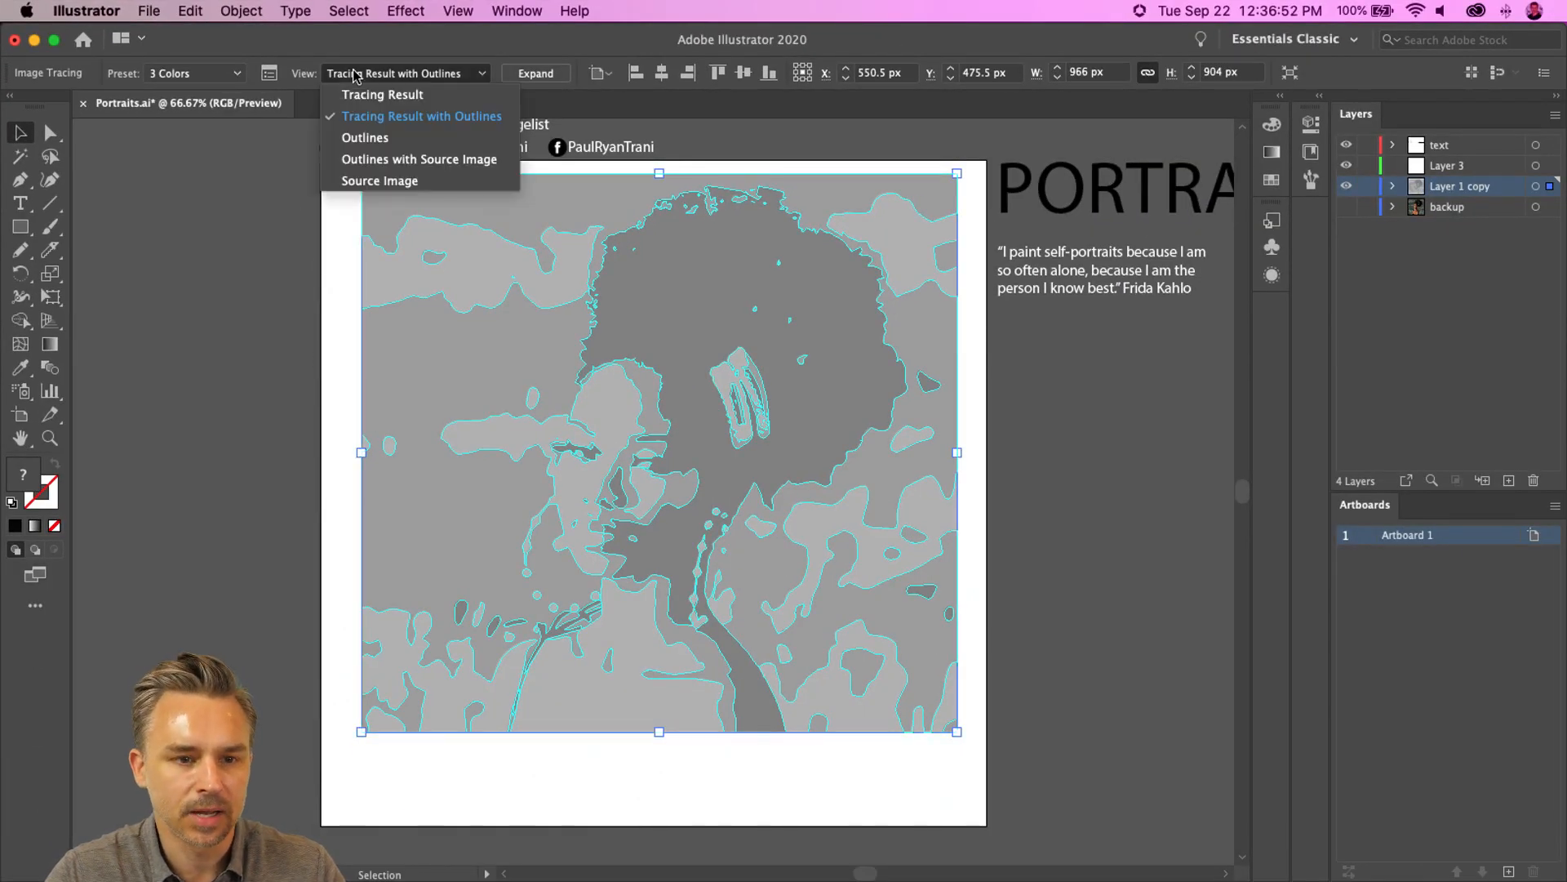
{"action": "left_click", "coordinate": [361, 151]}
{"action": "left_click", "coordinate": [365, 72]}
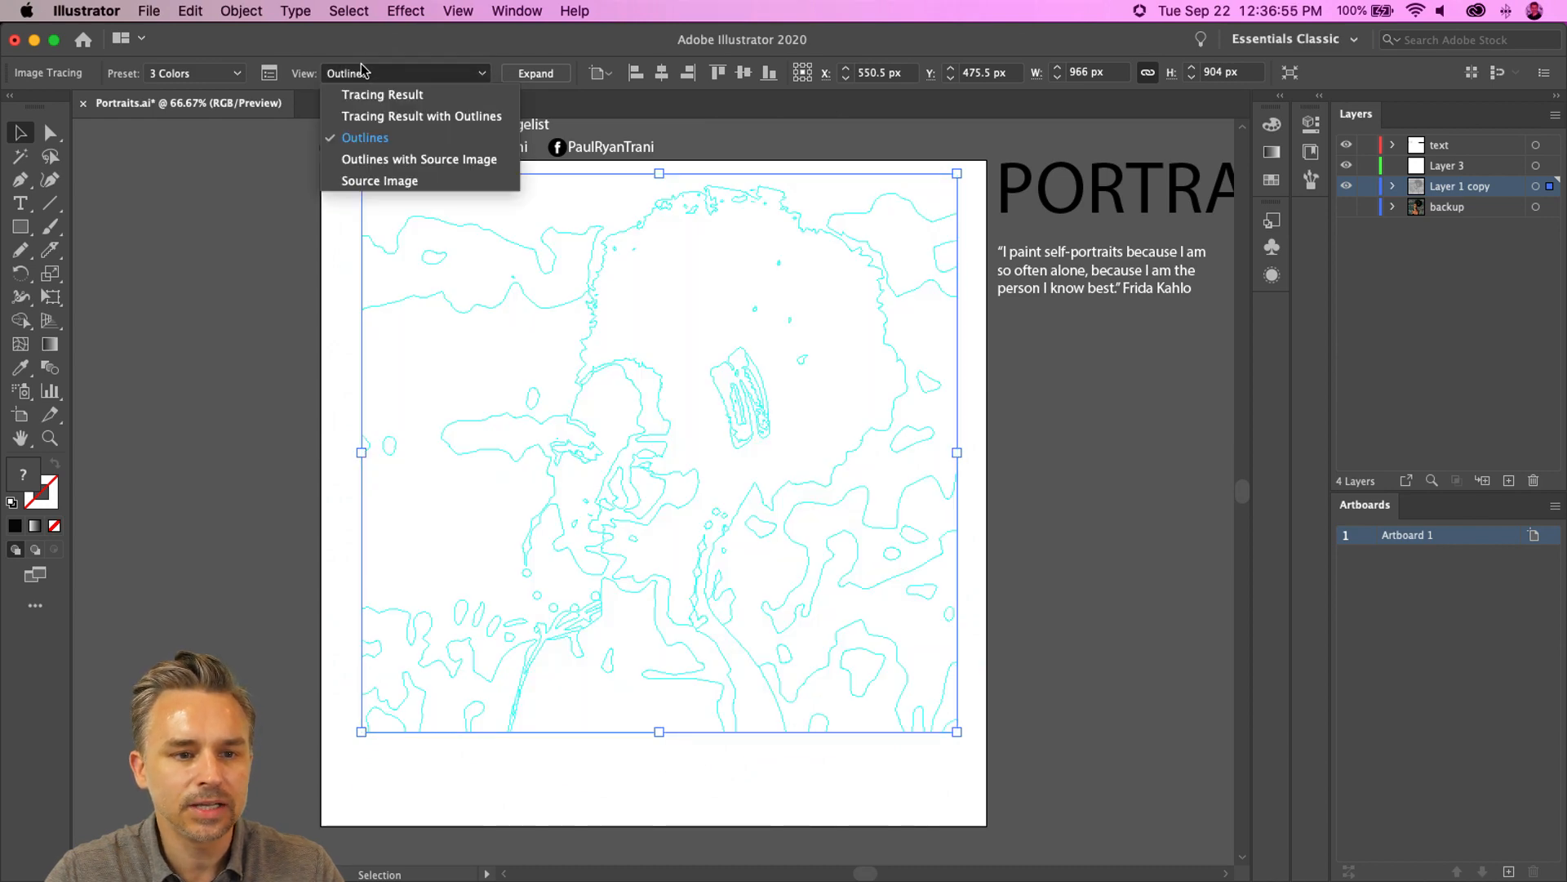
{"action": "left_click", "coordinate": [368, 158]}
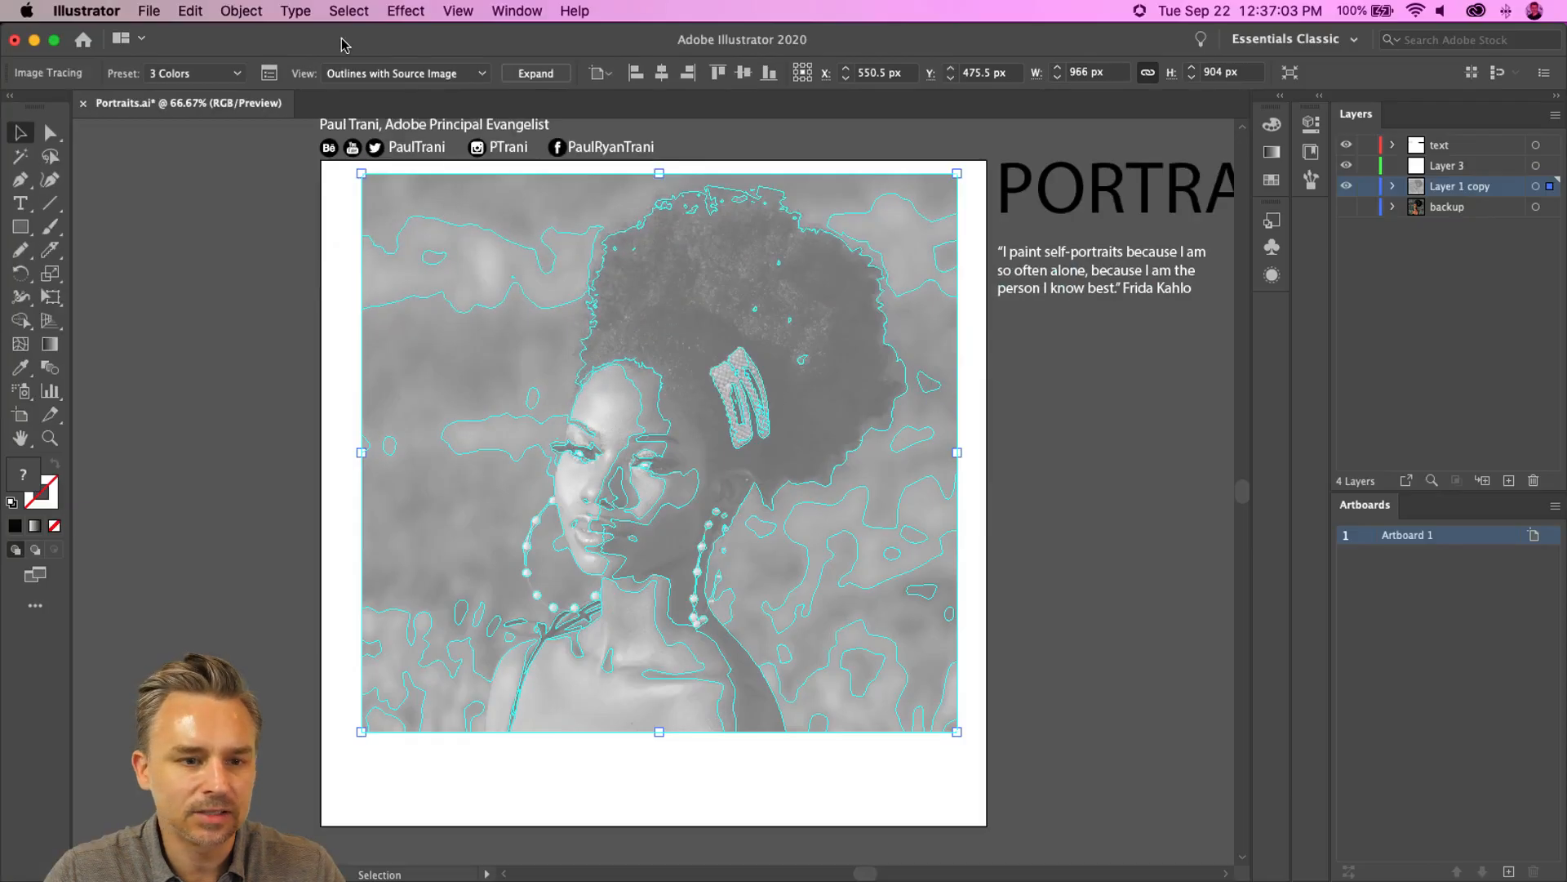
{"action": "left_click", "coordinate": [357, 73]}
{"action": "left_click", "coordinate": [365, 180]}
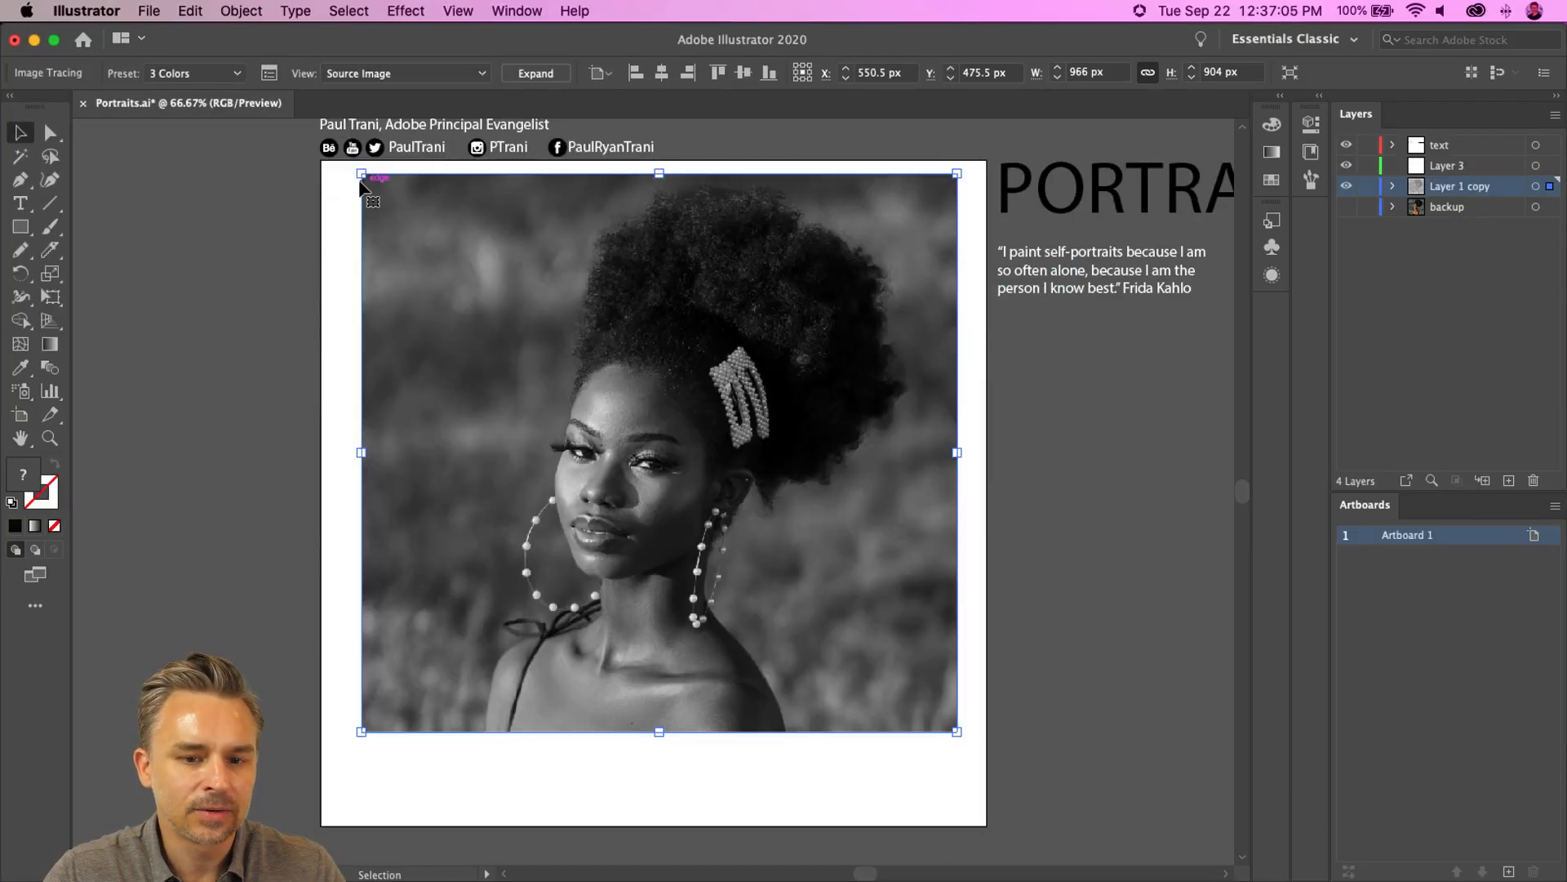
{"action": "left_click", "coordinate": [364, 75]}
{"action": "left_click", "coordinate": [372, 94]}
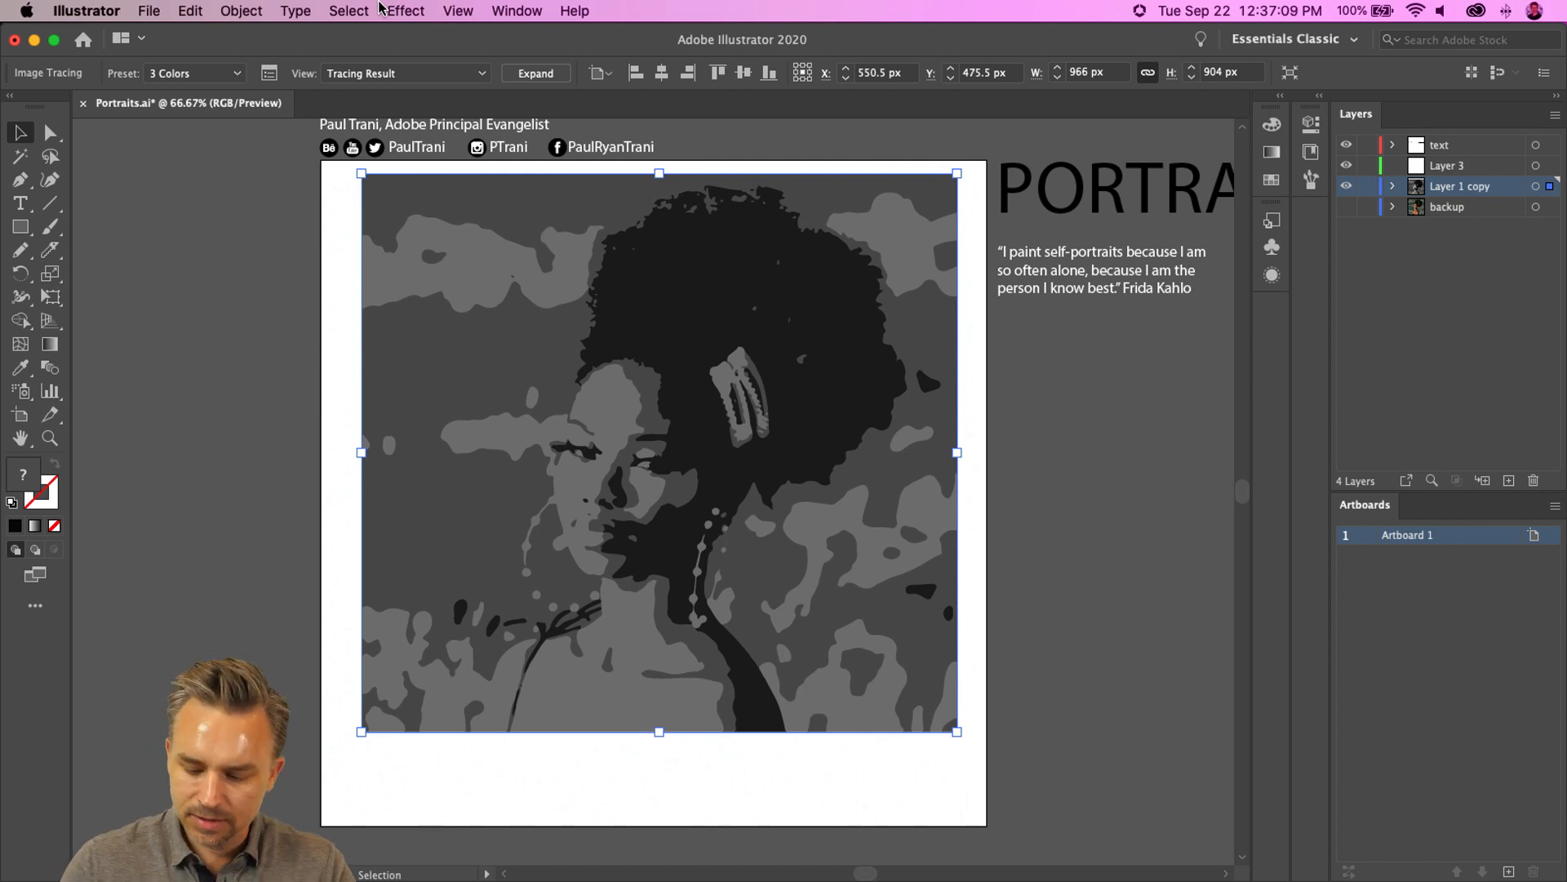
- Expand the tracing into editable vector paths
{"action": "key", "text": "super+1"}
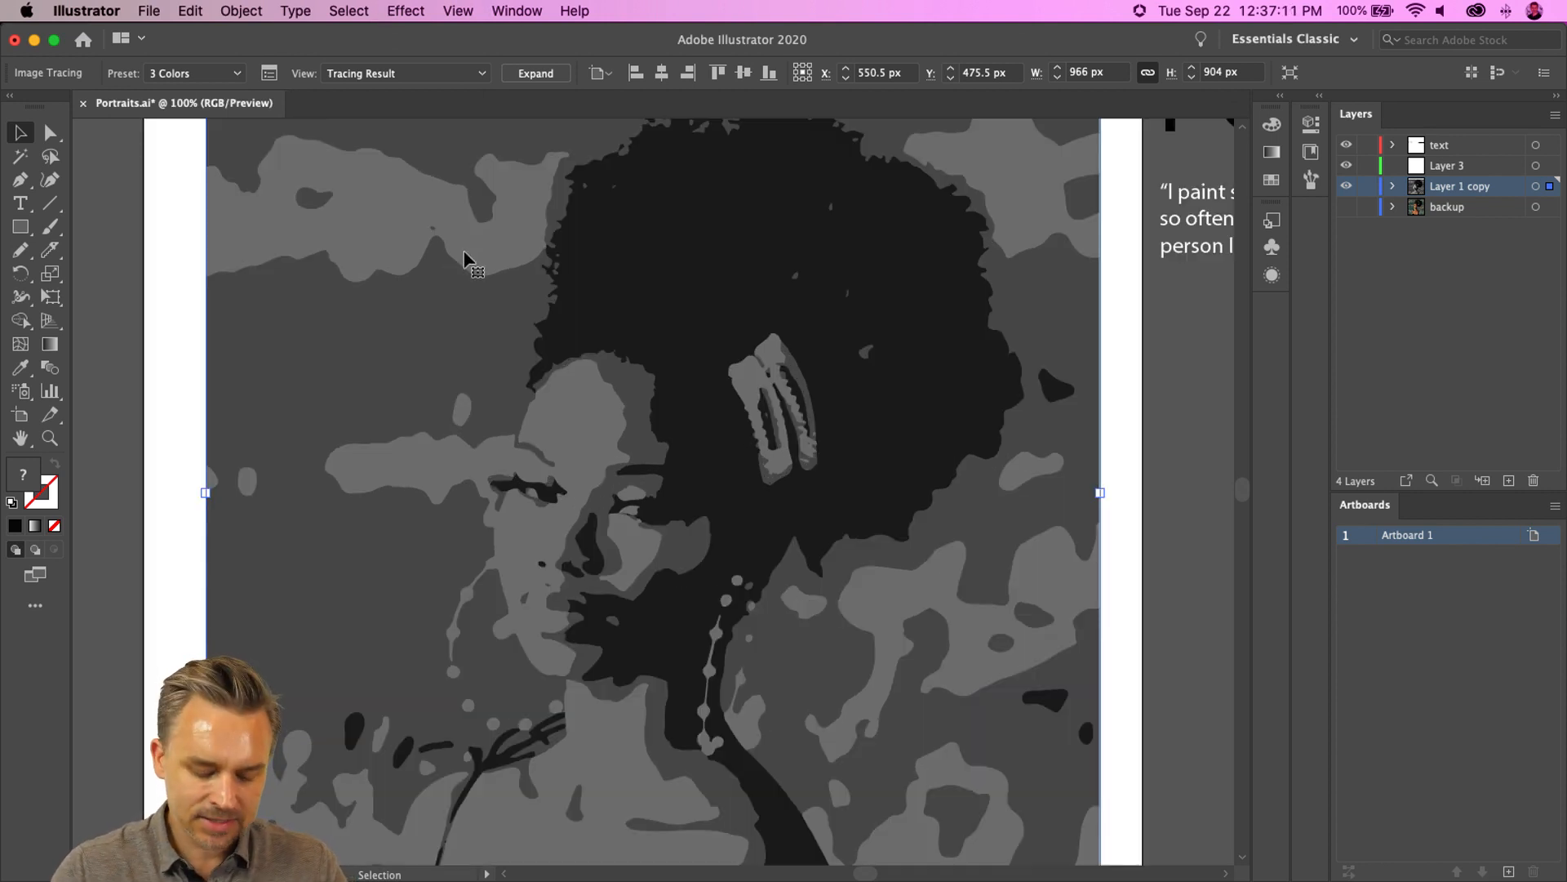
{"action": "scroll", "coordinate": [431, 389], "scroll_direction": "up", "scroll_amount": 2}
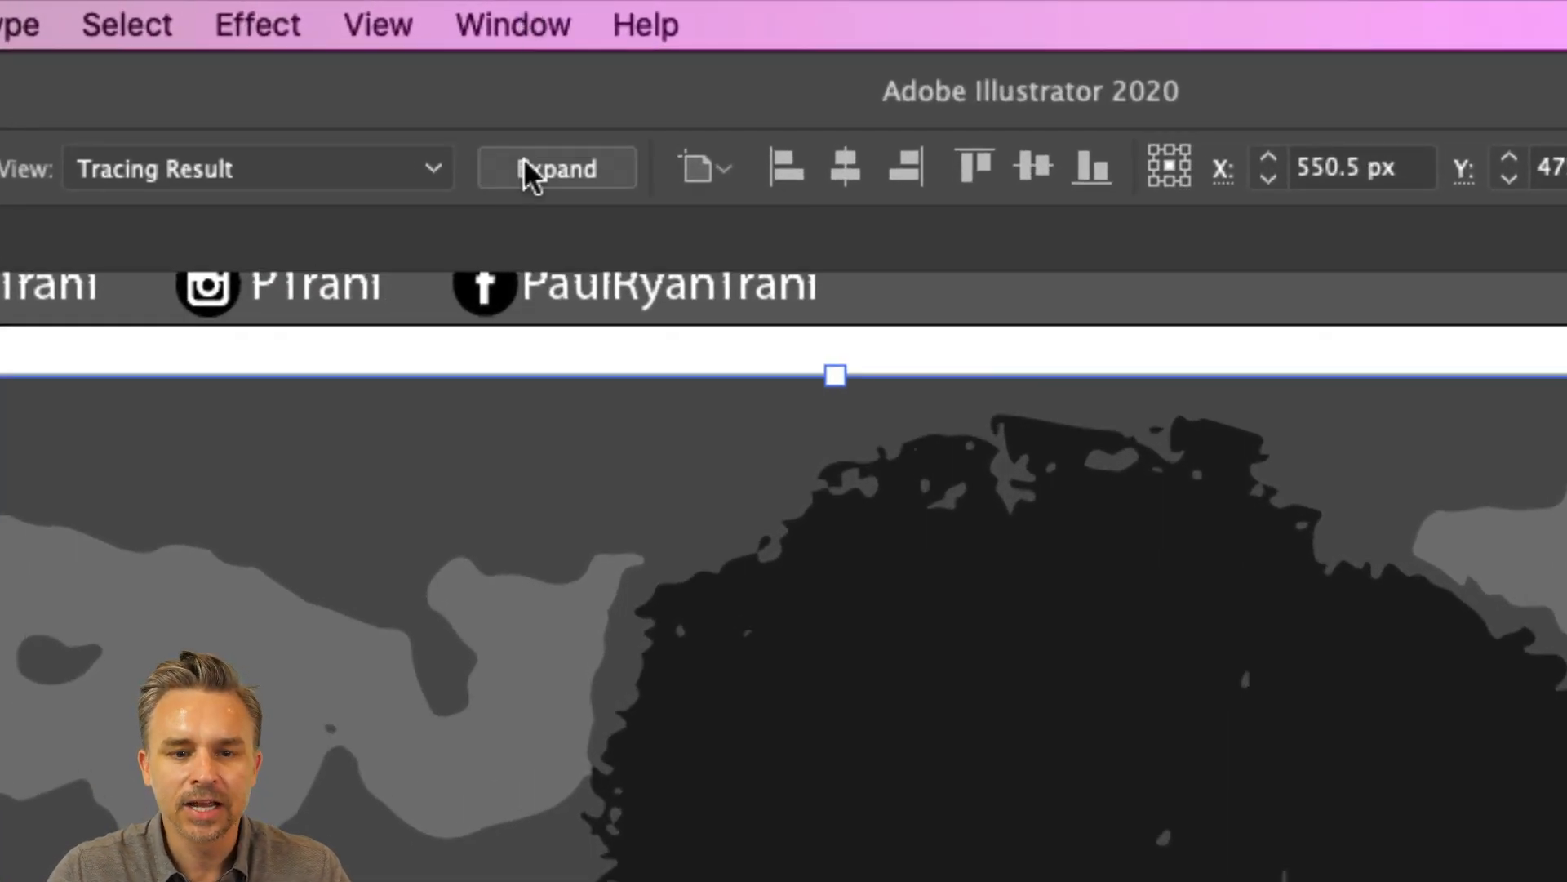
{"action": "left_click", "coordinate": [525, 164]}
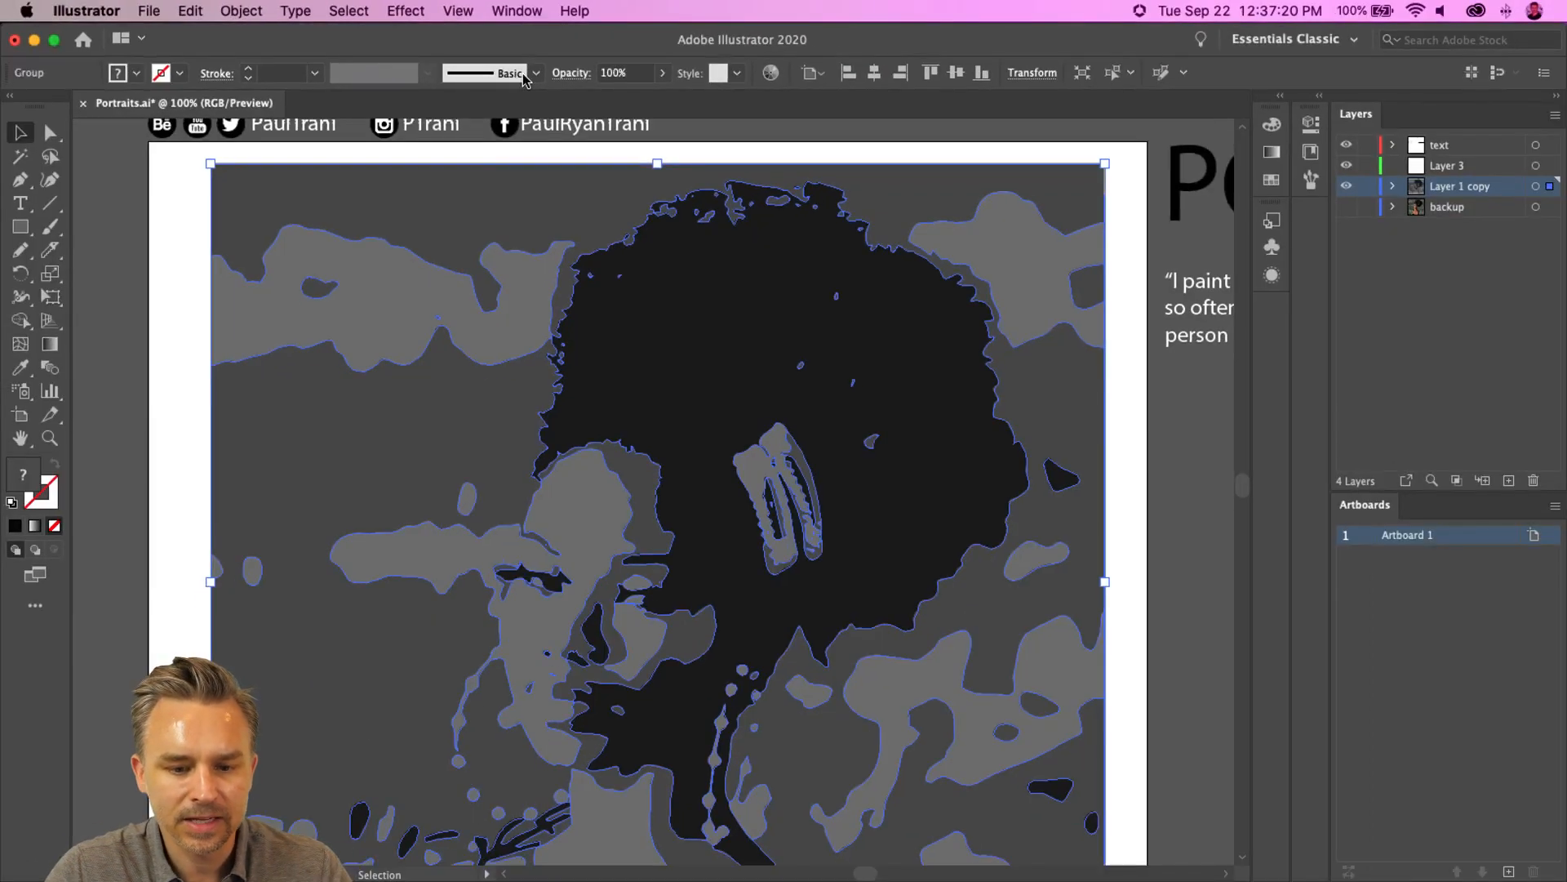
{"action": "scroll", "coordinate": [195, 330], "scroll_direction": "down", "scroll_amount": 5}
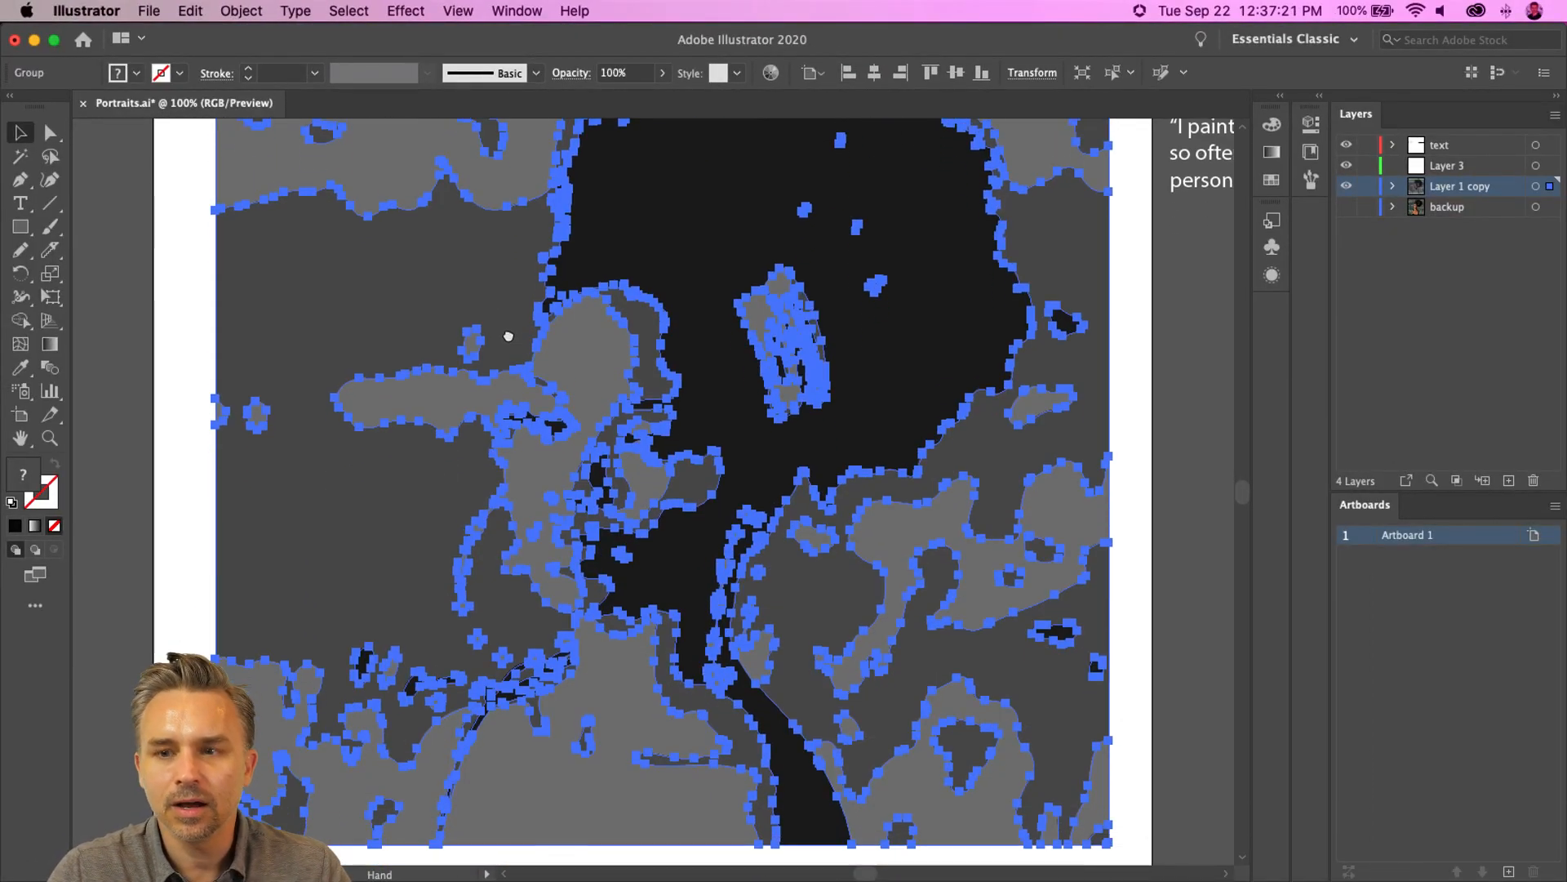
- Ungroup the expanded tracing paths
{"action": "left_click_drag", "start_coordinate": [297, 306], "coordinate": [629, 439]}
{"action": "key", "text": "super+z"}
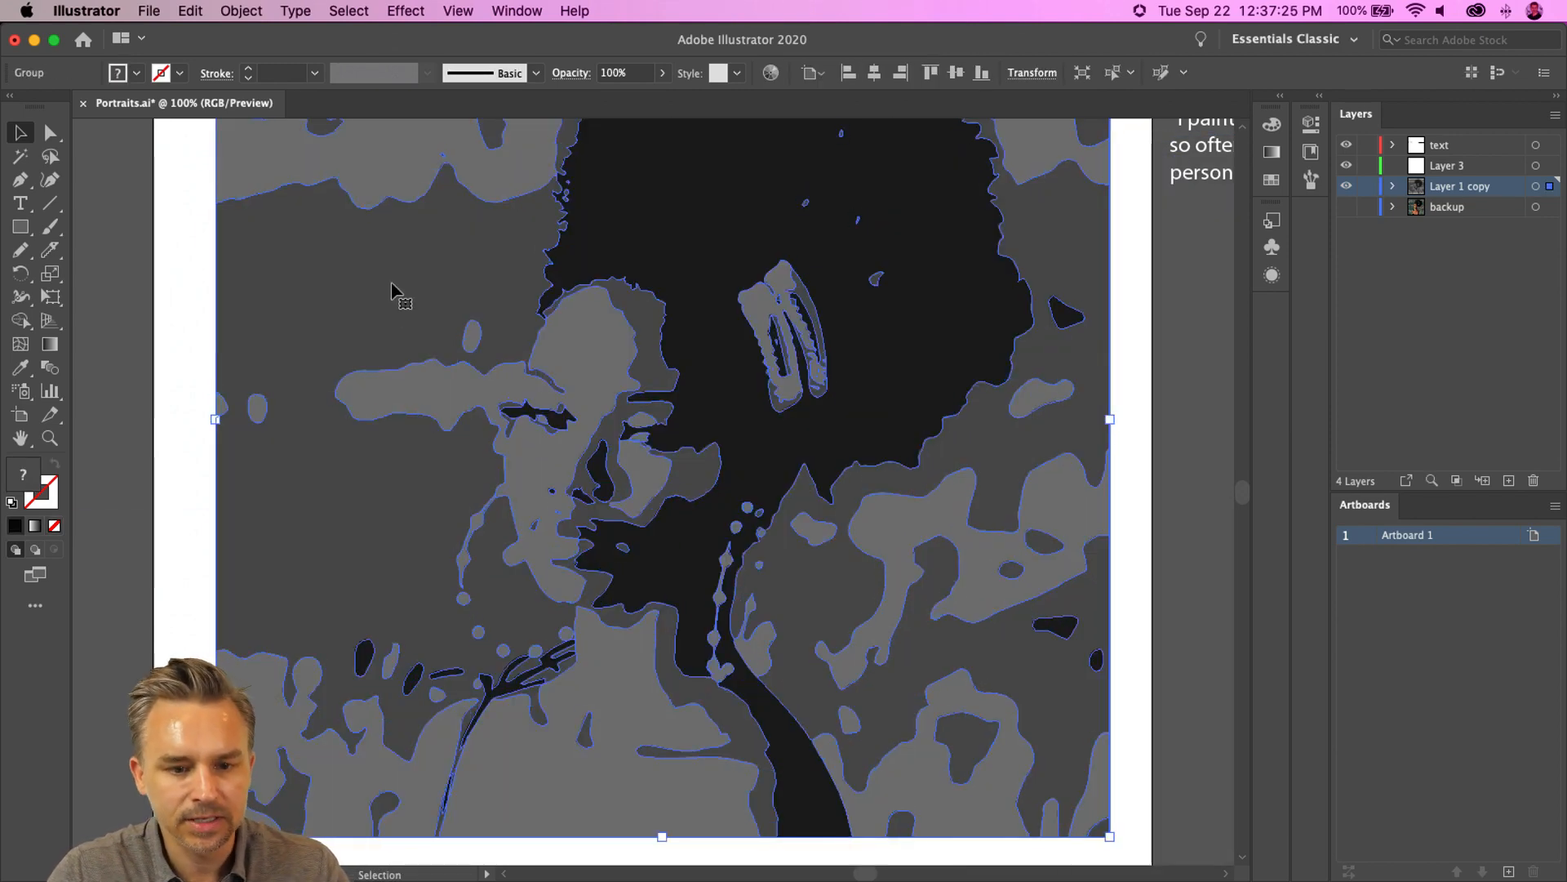
{"action": "right_click", "coordinate": [451, 266]}
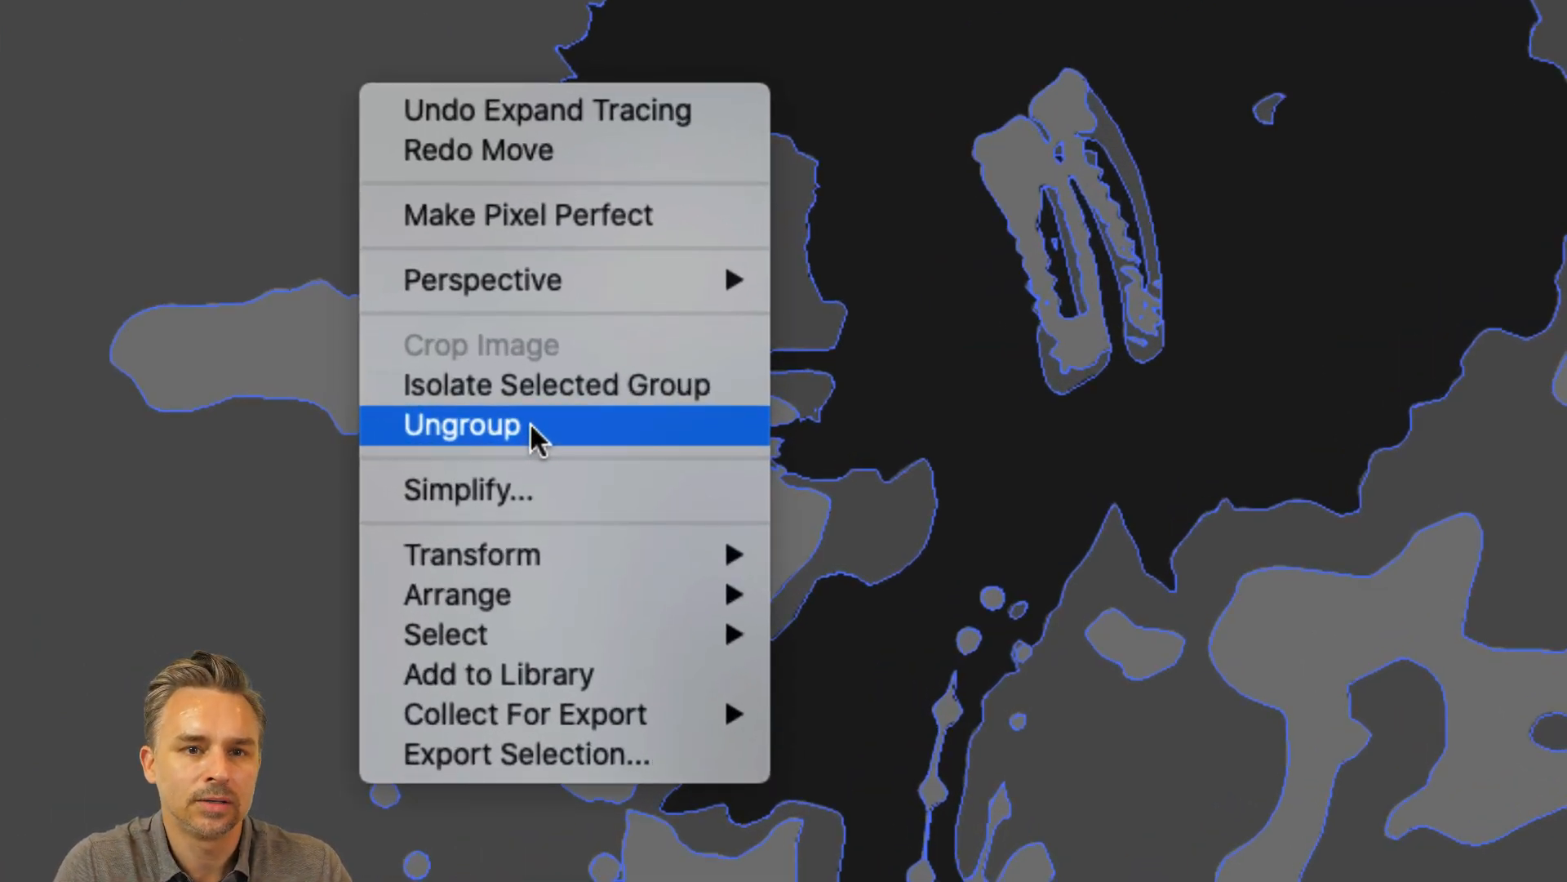
{"action": "left_click", "coordinate": [530, 422]}
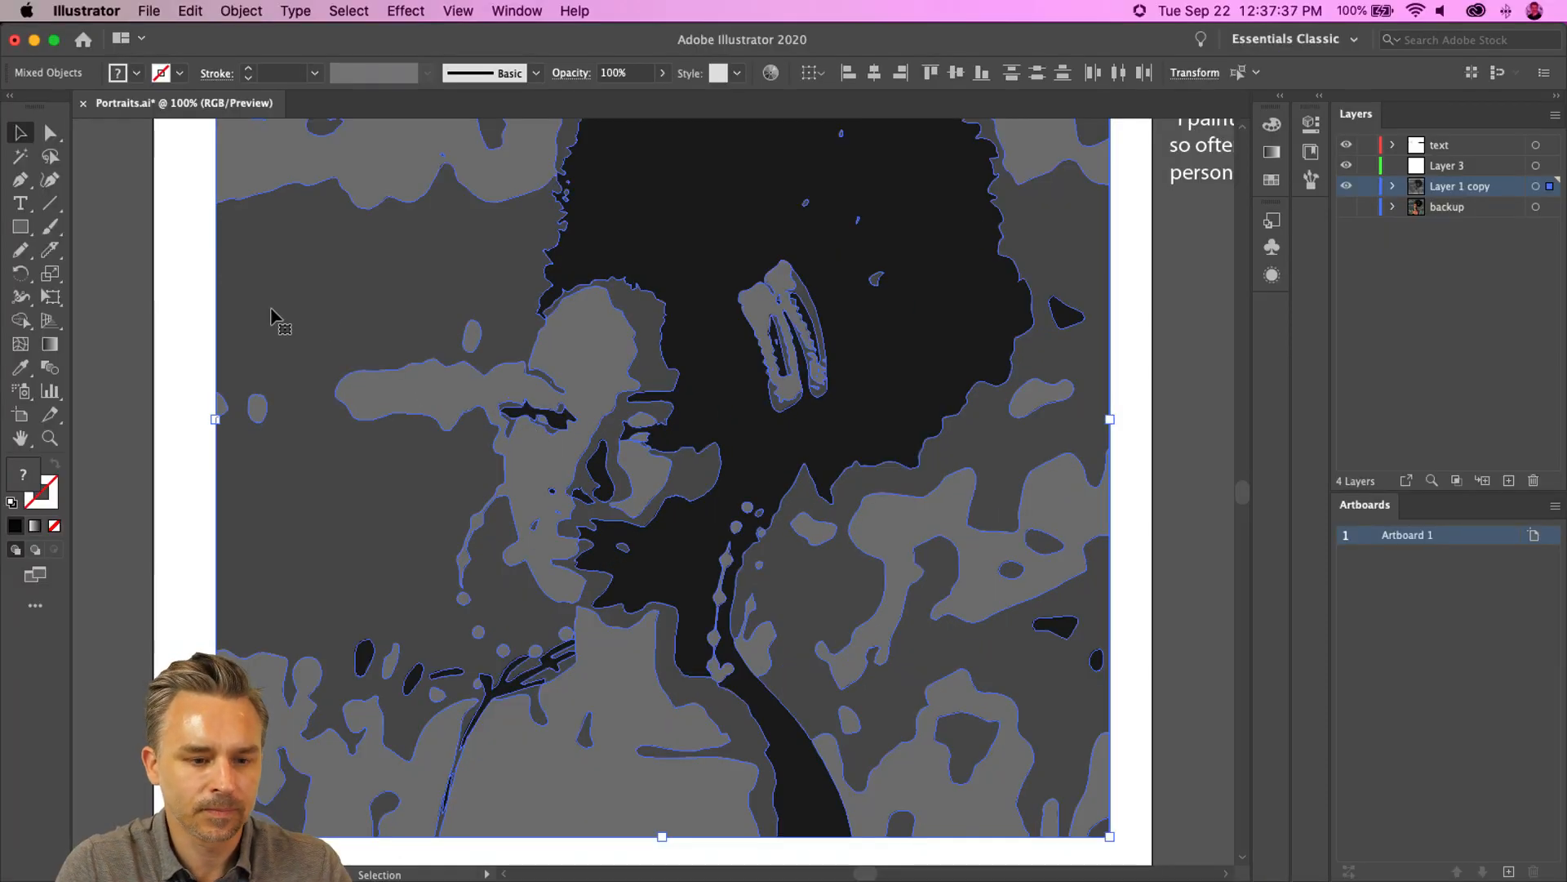
{"action": "left_click", "coordinate": [245, 308]}
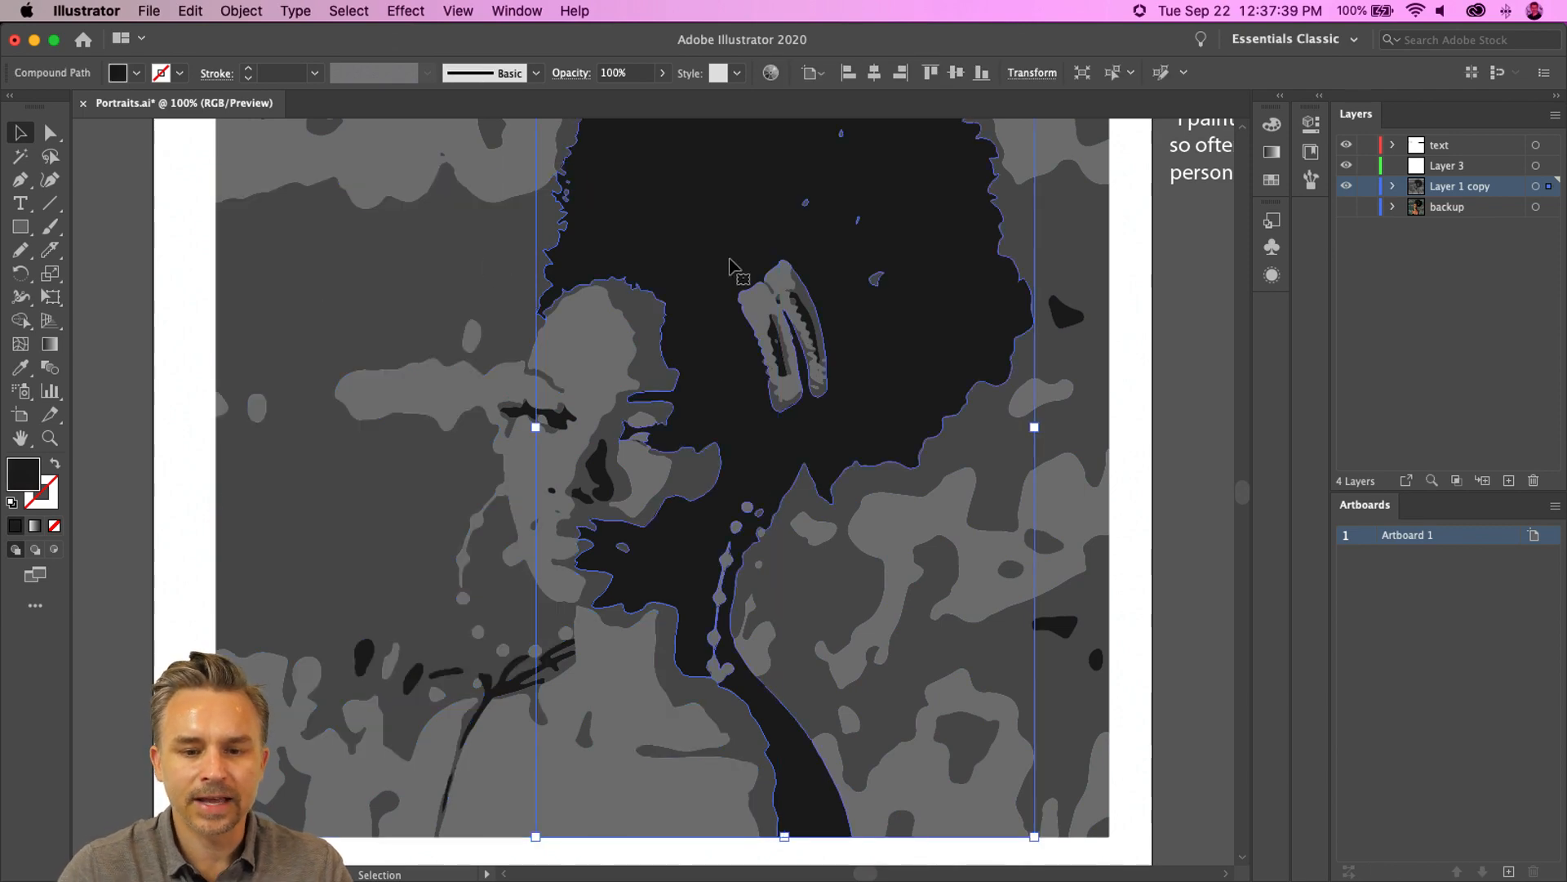
{"action": "left_click_drag", "start_coordinate": [675, 238], "coordinate": [951, 396]}
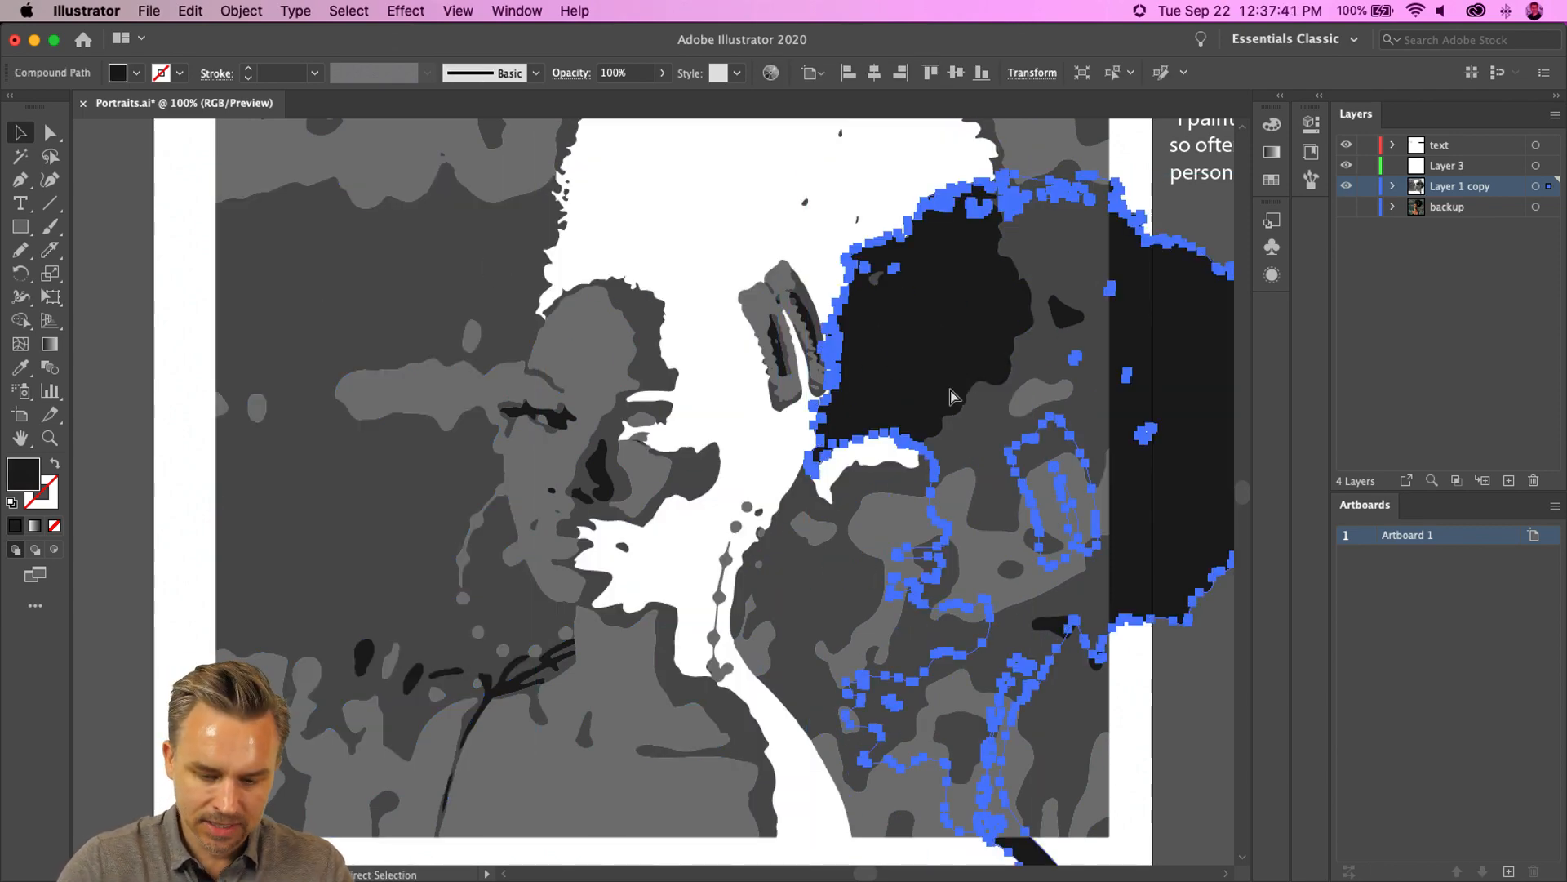
{"action": "key", "text": "super+z"}
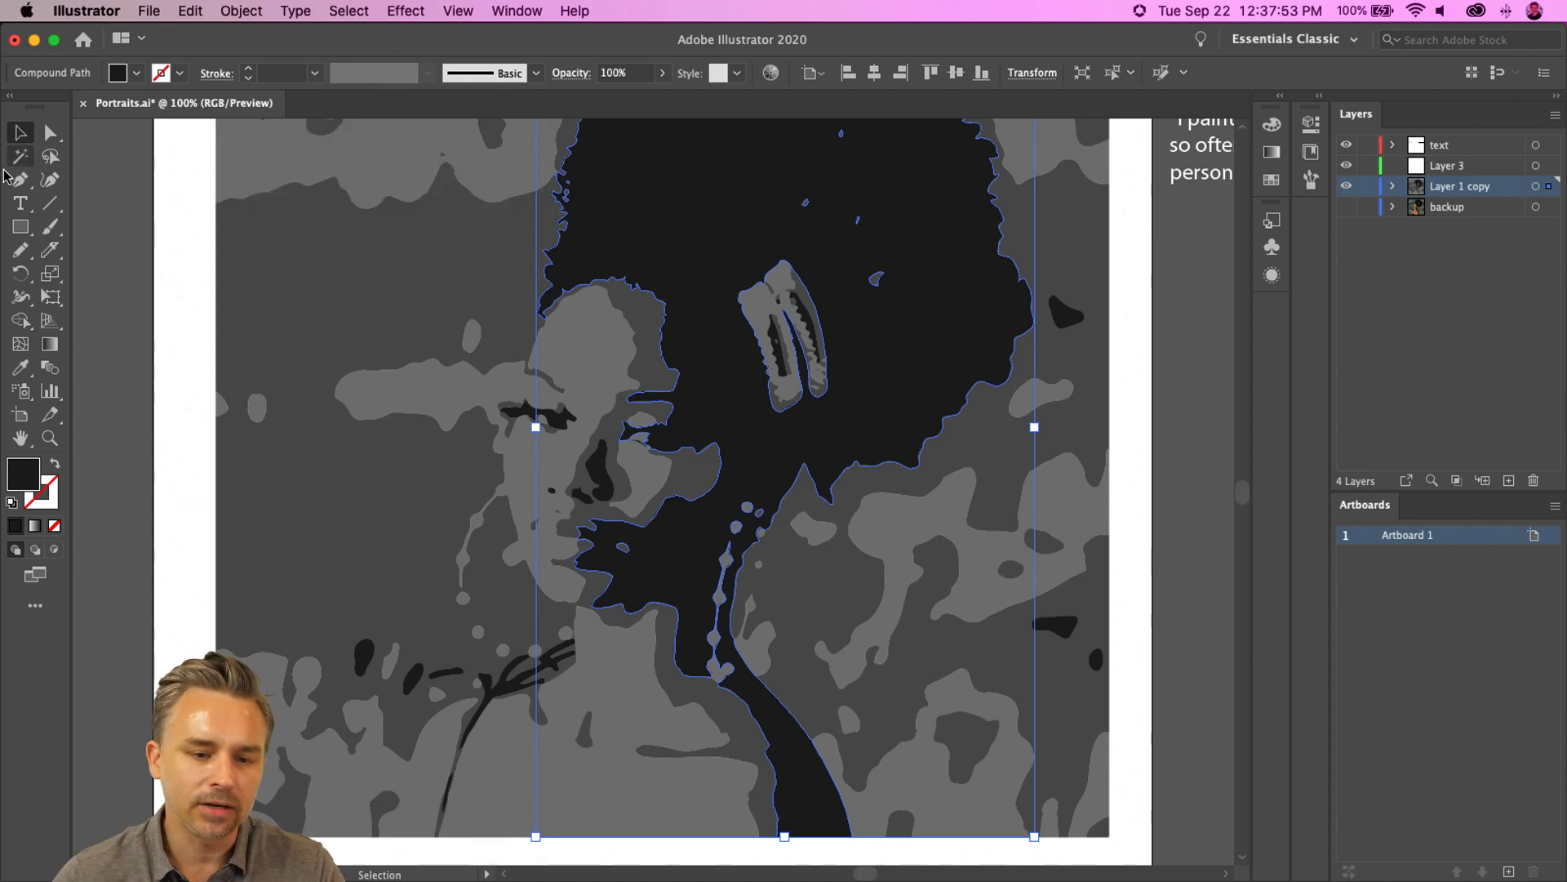
{"action": "left_click", "coordinate": [154, 289]}
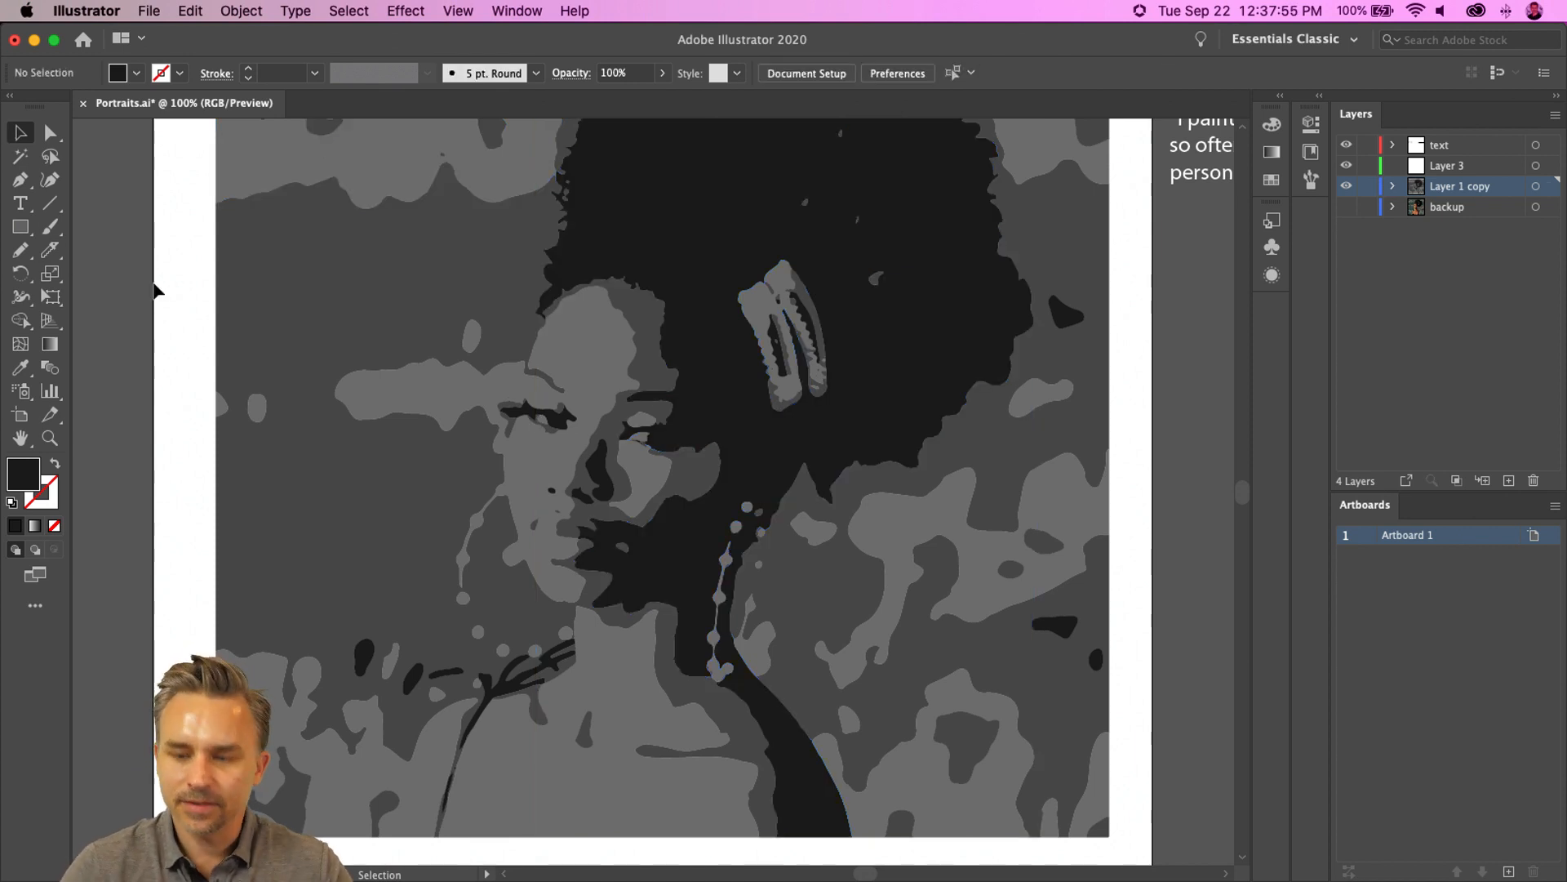
- Zoom in to examine the traced shapes around the face
{"action": "key", "text": "super+equal"}
{"action": "key", "text": "super+equal"}
{"action": "key", "text": "super+equal"}
{"action": "key", "text": "space"}
{"action": "left_click_drag", "start_coordinate": [563, 392], "coordinate": [677, 750]}
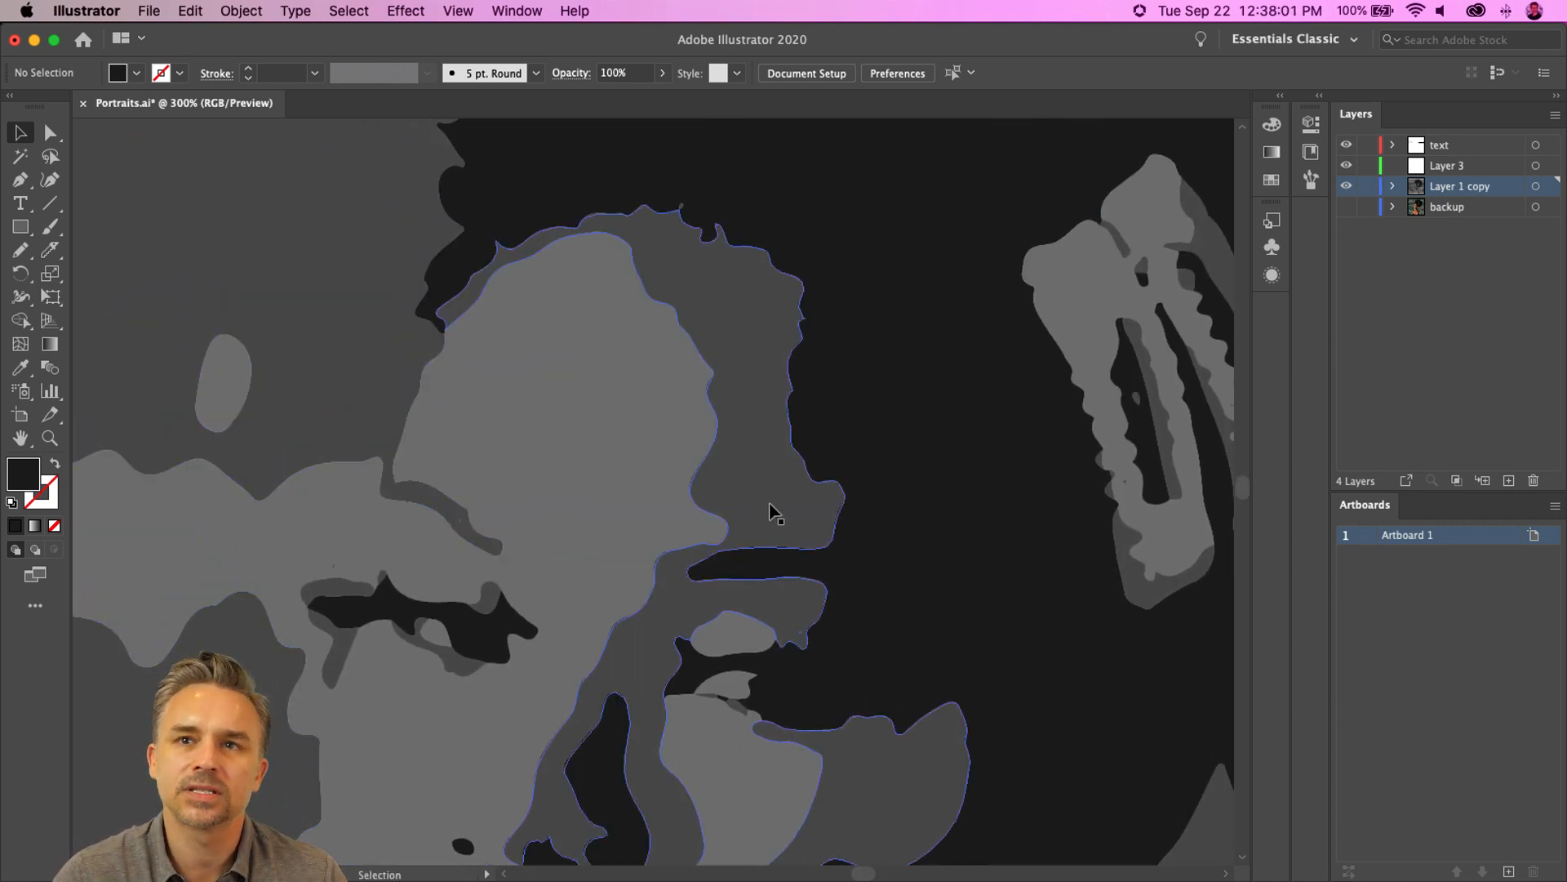
{"action": "key", "text": "super+minus"}
{"action": "key", "text": "super+minus"}
{"action": "key", "text": "super+minus"}
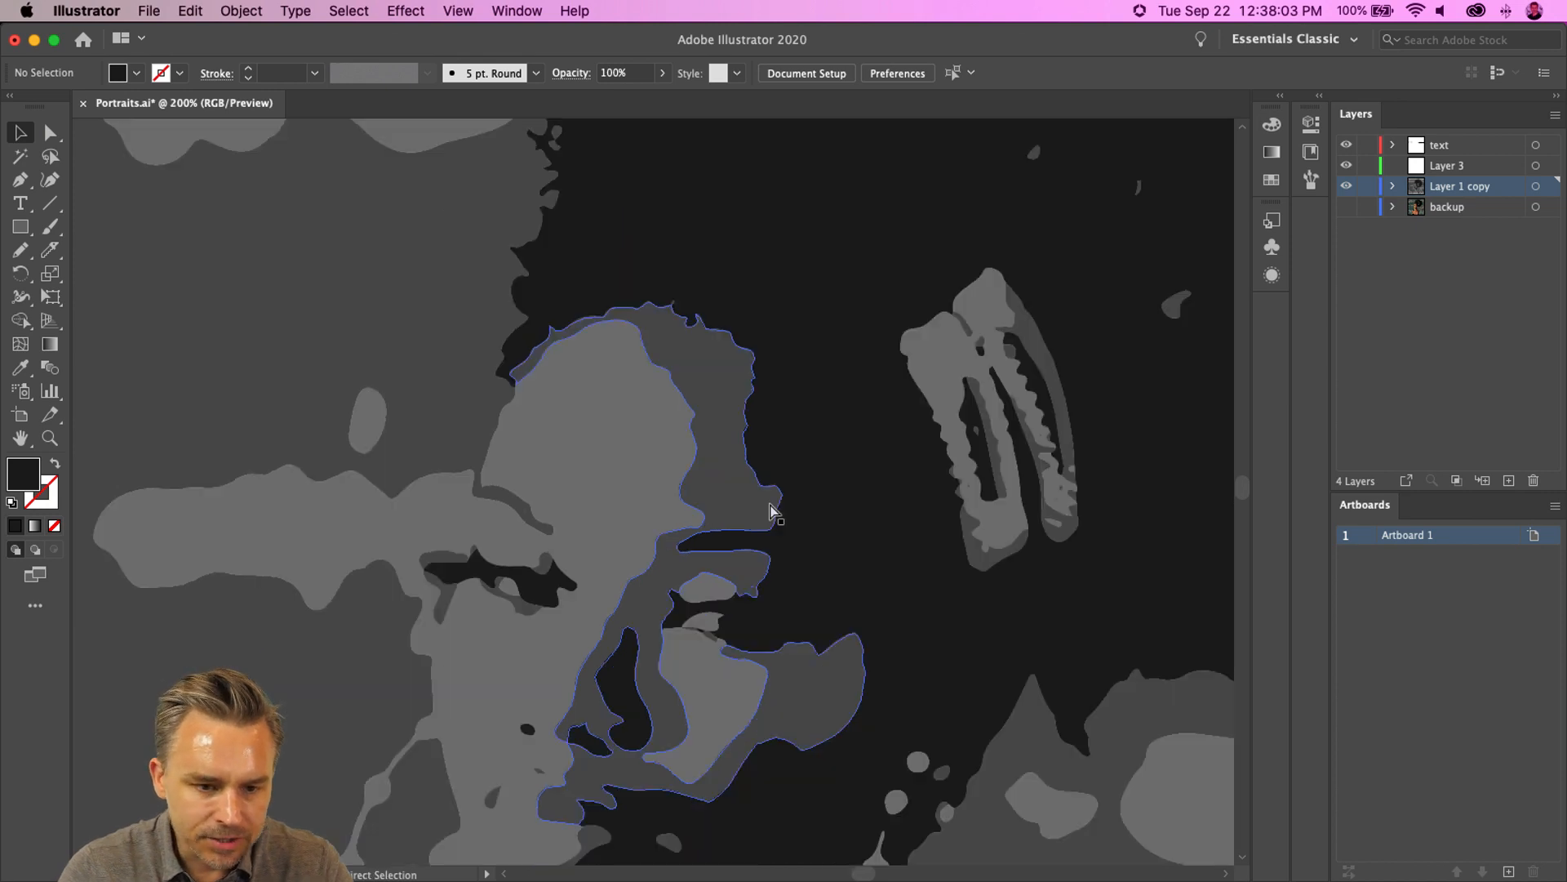
{"action": "scroll", "coordinate": [770, 503], "scroll_direction": "down", "scroll_amount": 3}
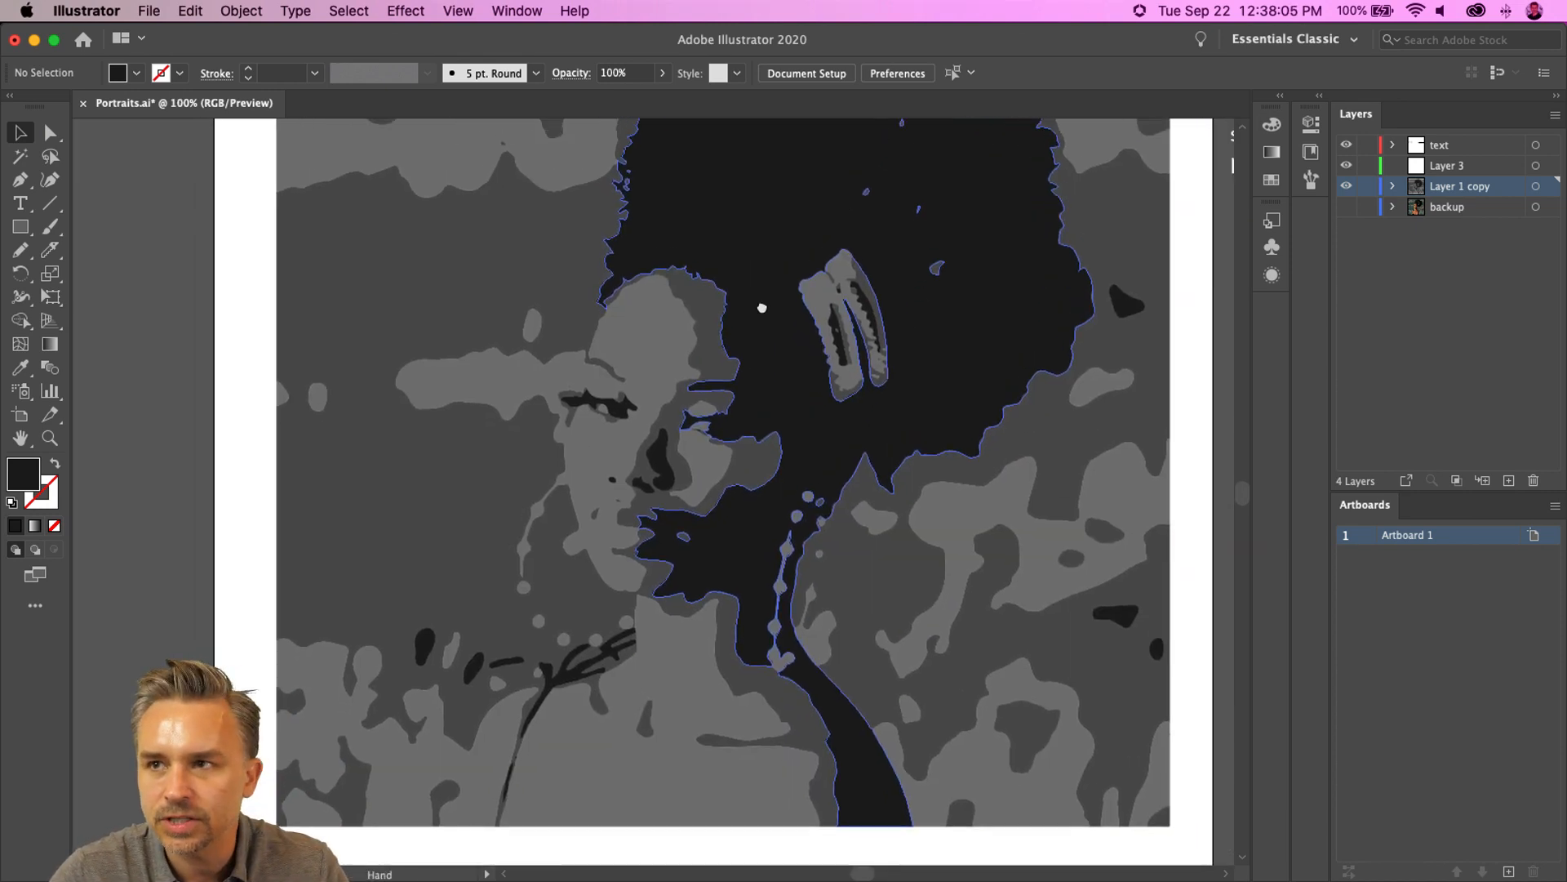
- Delete the background shapes to the right of the neck and shoulder
{"action": "left_click", "coordinate": [1025, 609]}
{"action": "key", "text": "Delete"}
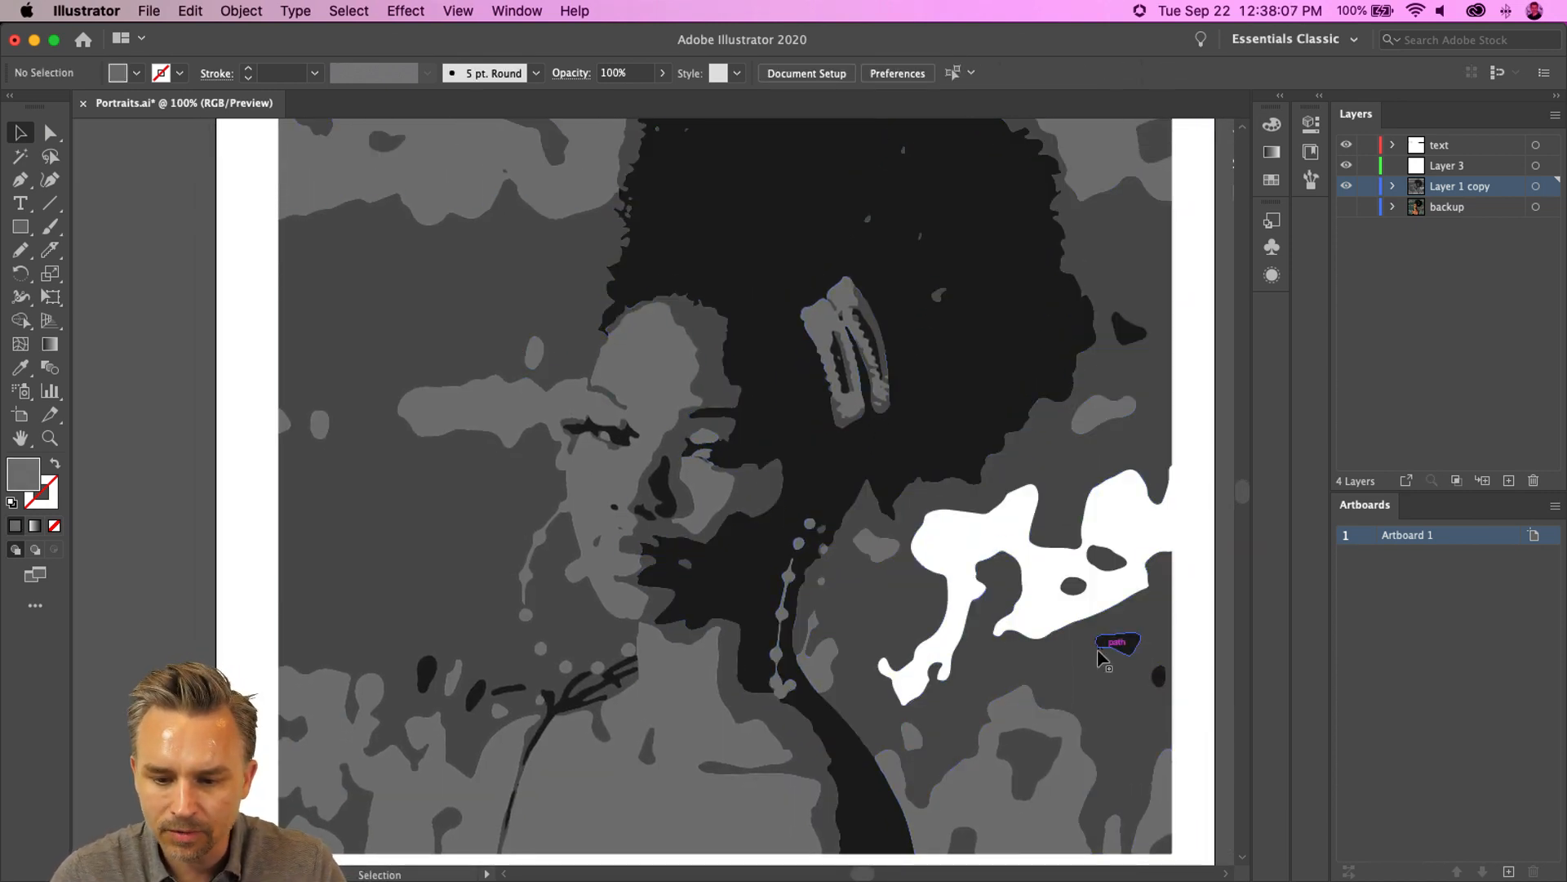
{"action": "left_click", "coordinate": [1087, 665]}
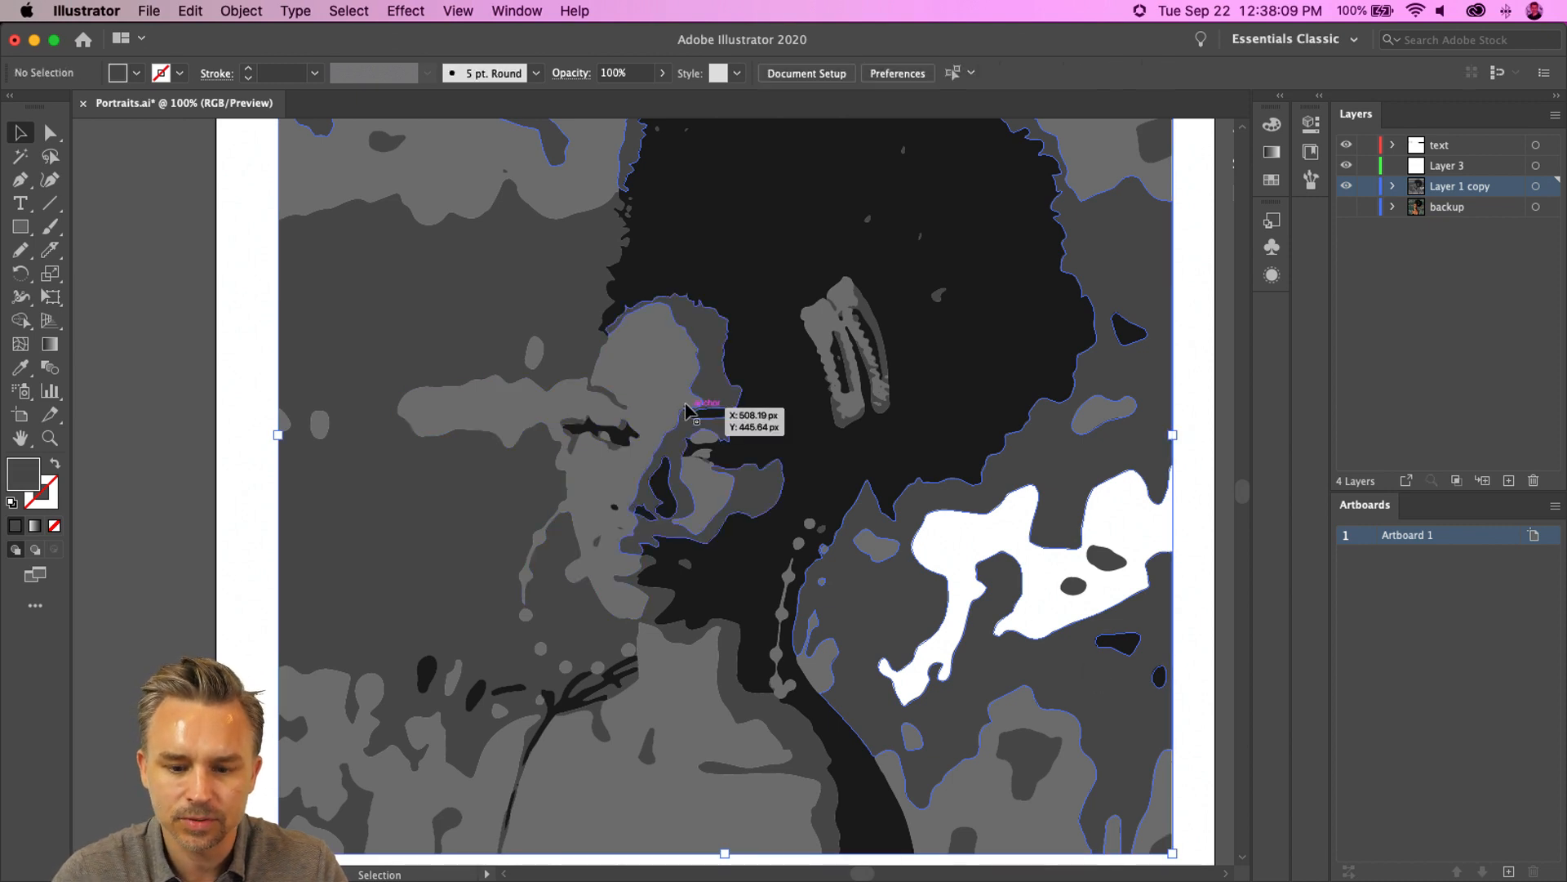
{"action": "key", "text": "Delete"}
{"action": "left_click", "coordinate": [815, 645]}
{"action": "key", "text": "Delete"}
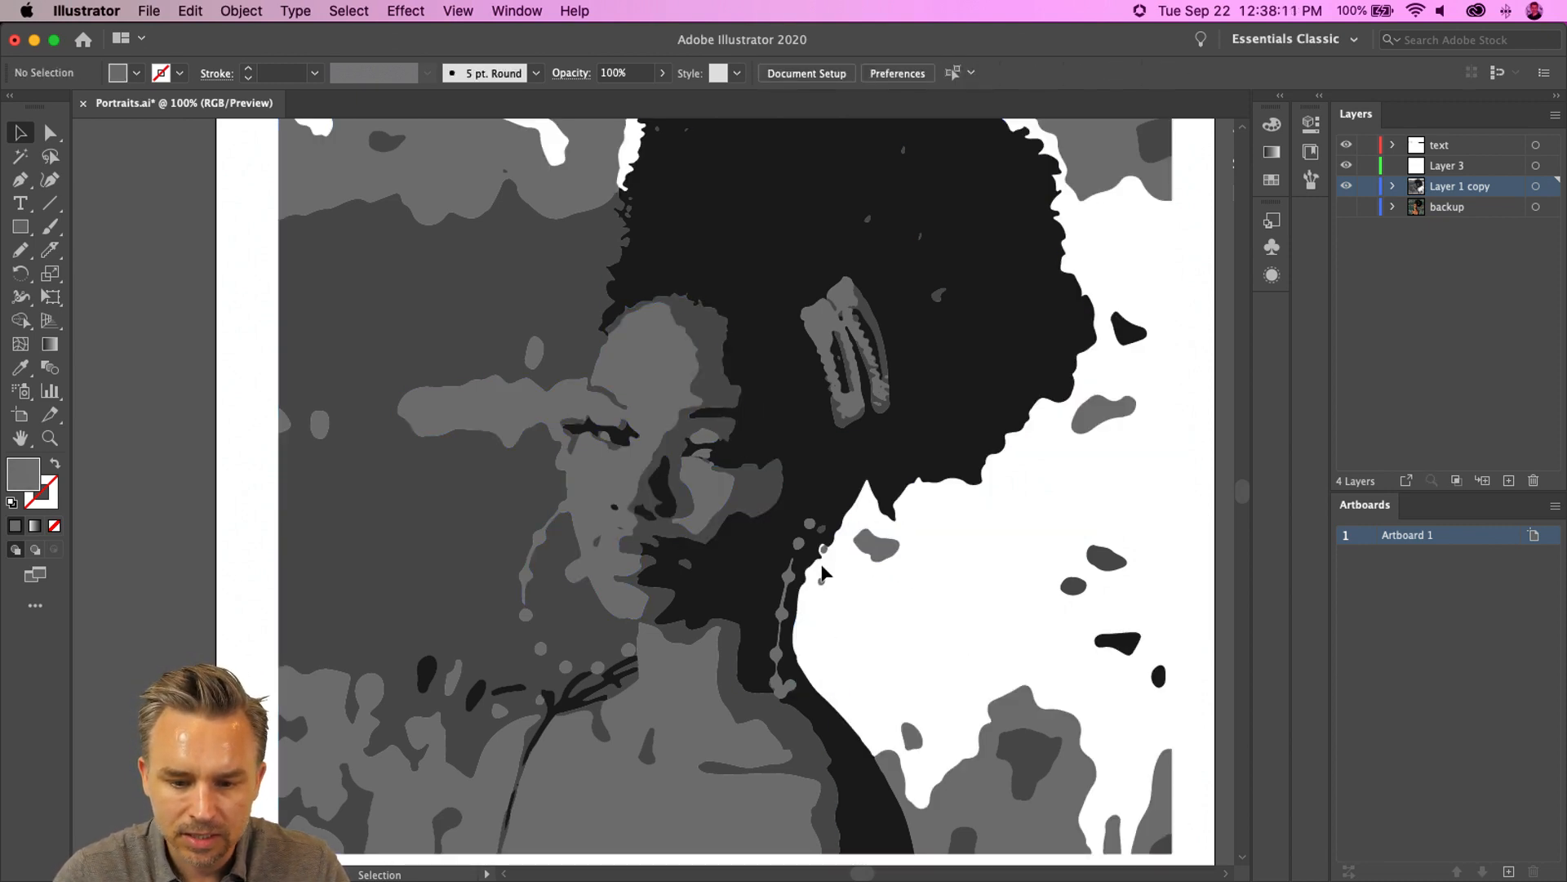
{"action": "left_click", "coordinate": [892, 547]}
{"action": "key", "text": "Delete"}
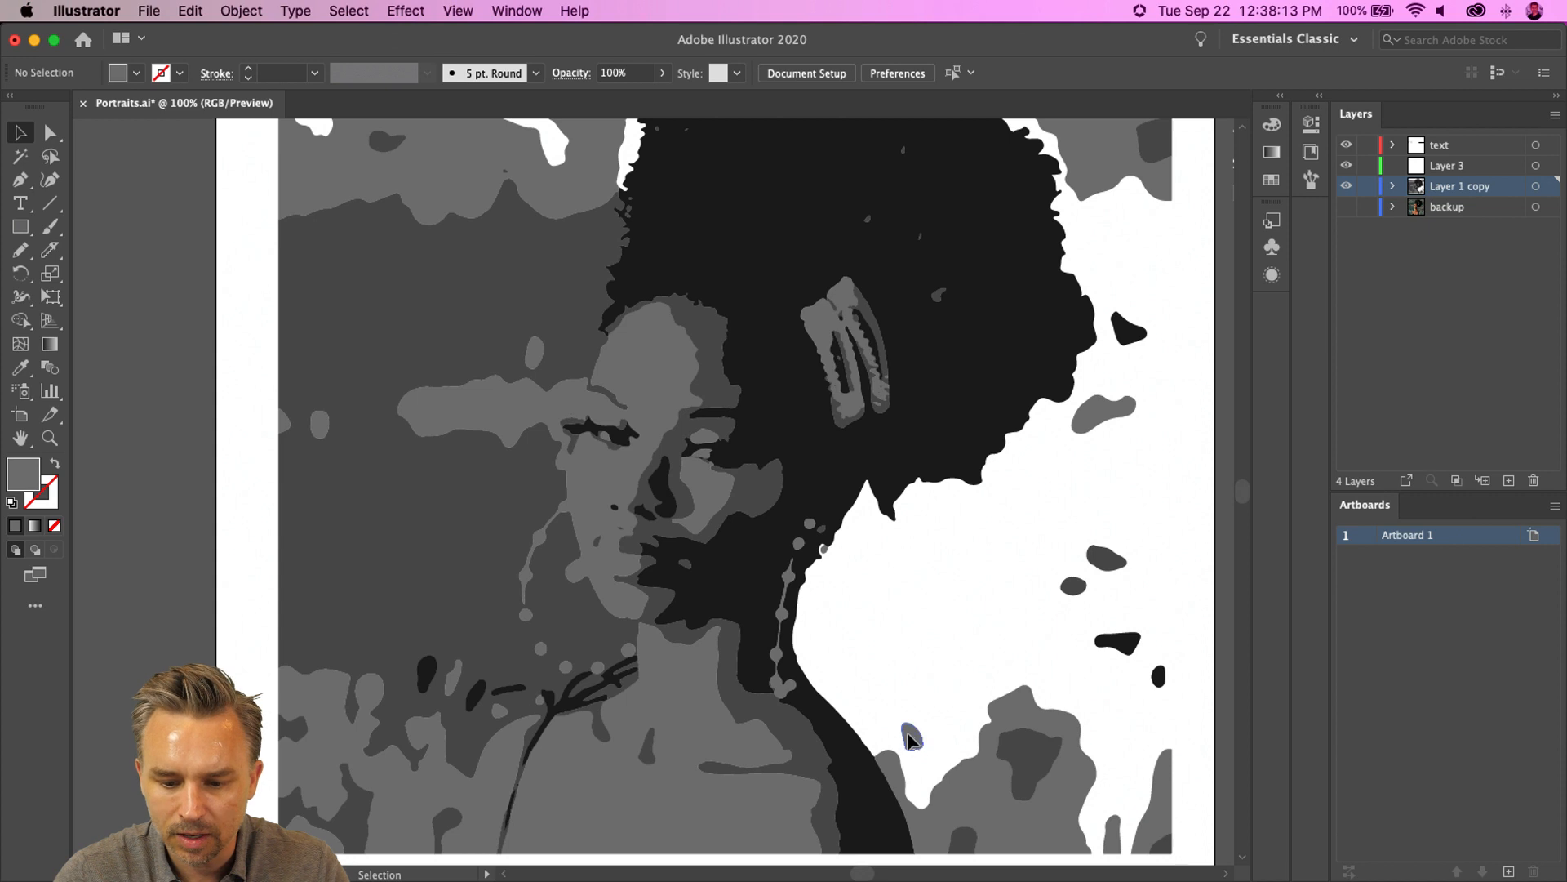
{"action": "left_click_drag", "start_coordinate": [969, 541], "coordinate": [1120, 748]}
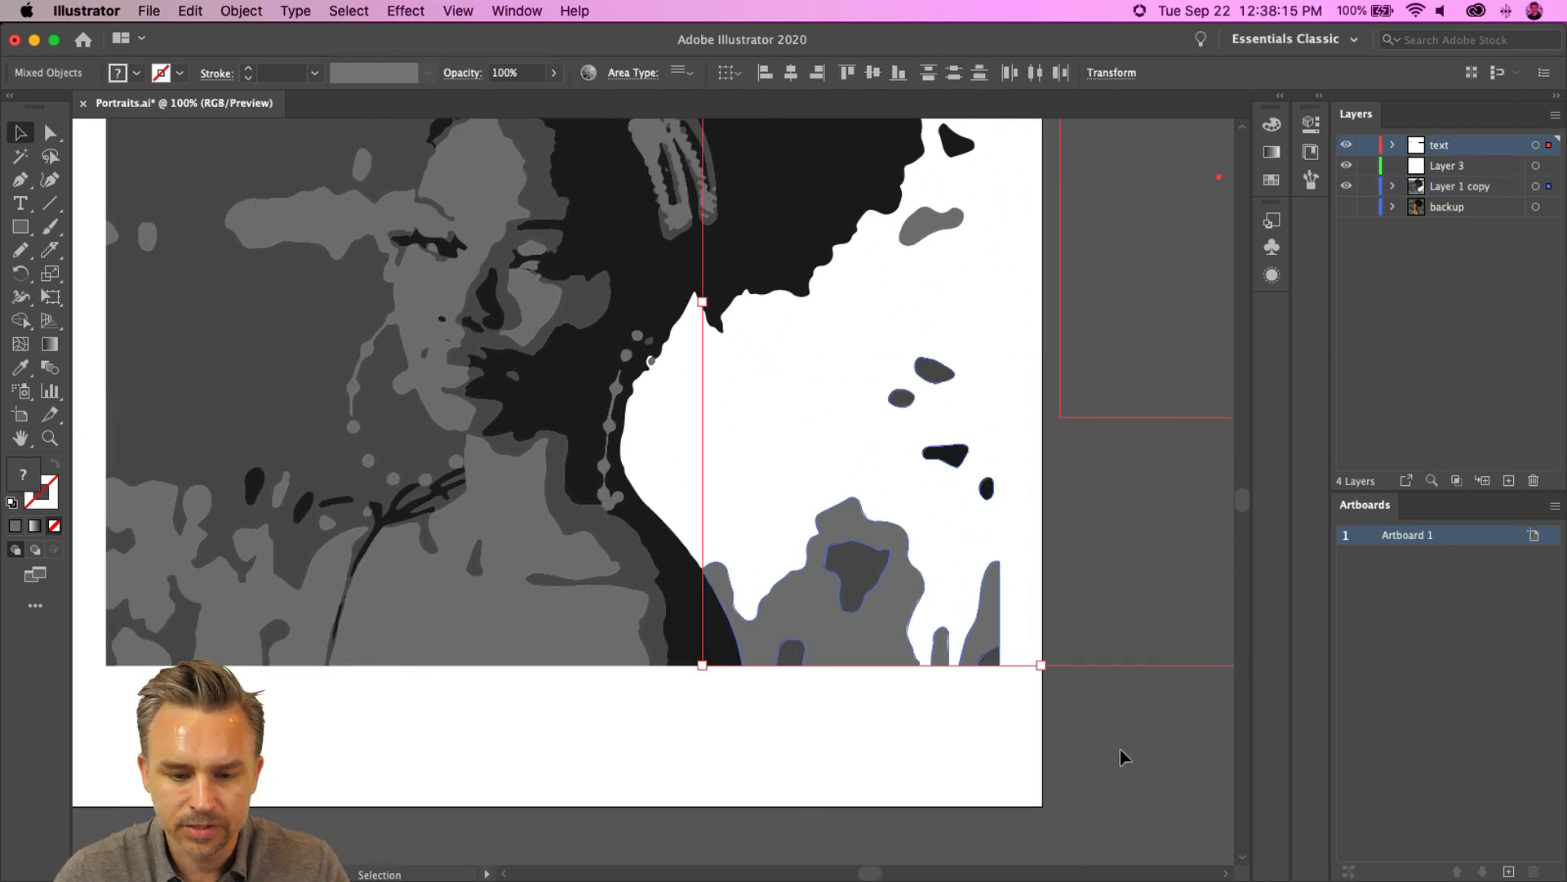
{"action": "key", "text": "Delete"}
- Delete the background shapes beside the right side of the hair
{"action": "scroll", "coordinate": [733, 422], "scroll_direction": "up", "scroll_amount": 5}
{"action": "left_click", "coordinate": [912, 568]}
{"action": "key", "text": "Delete"}
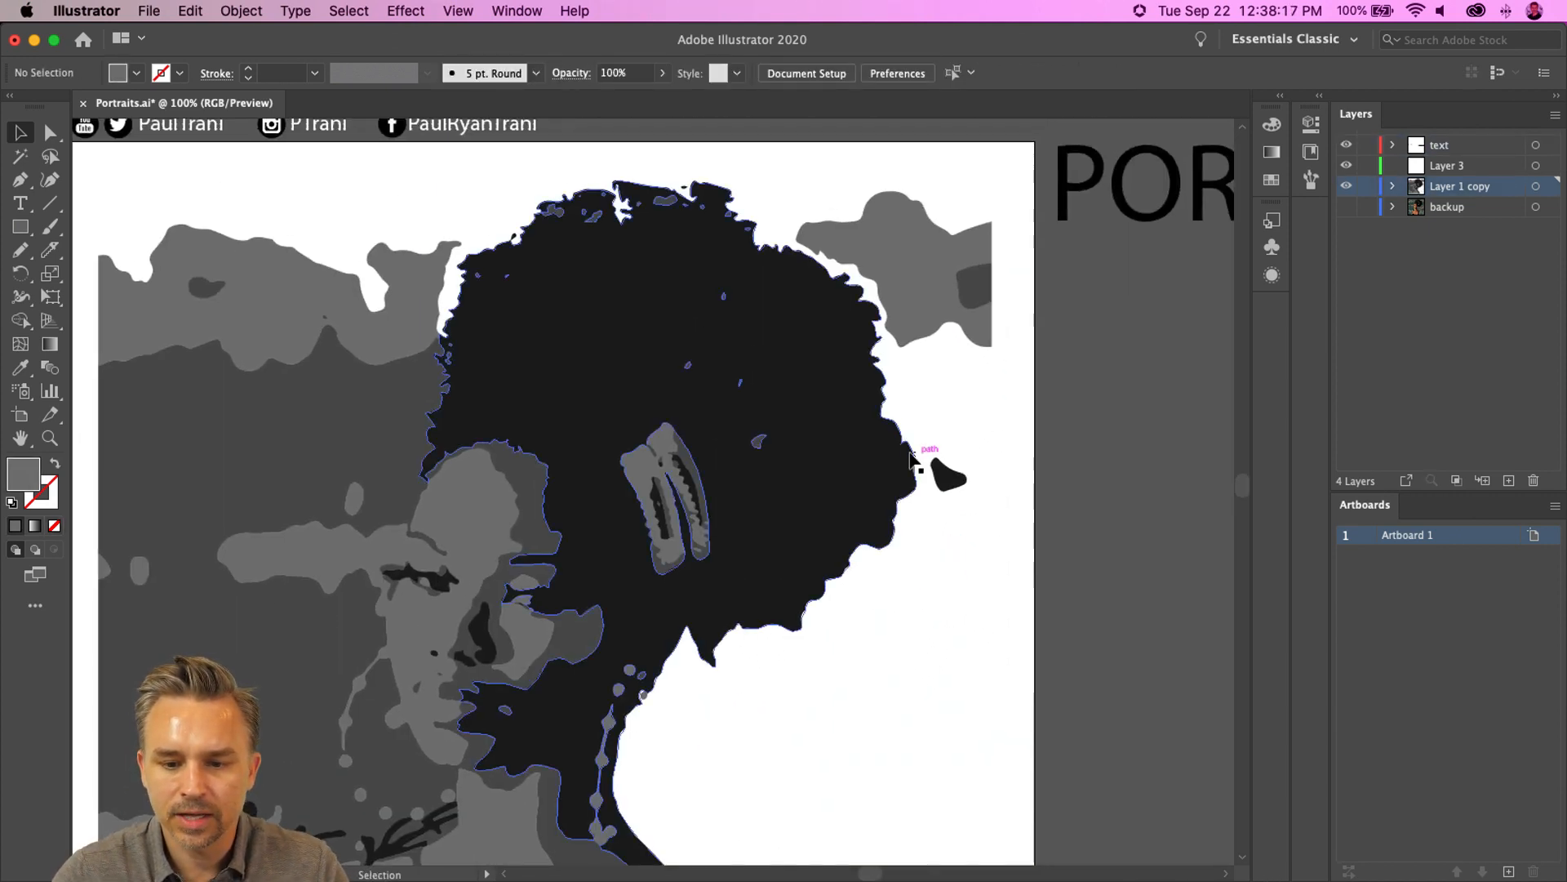
{"action": "left_click", "coordinate": [941, 463]}
{"action": "key", "text": "Delete"}
{"action": "left_click_drag", "start_coordinate": [972, 377], "coordinate": [970, 382]}
{"action": "key", "text": "Delete"}
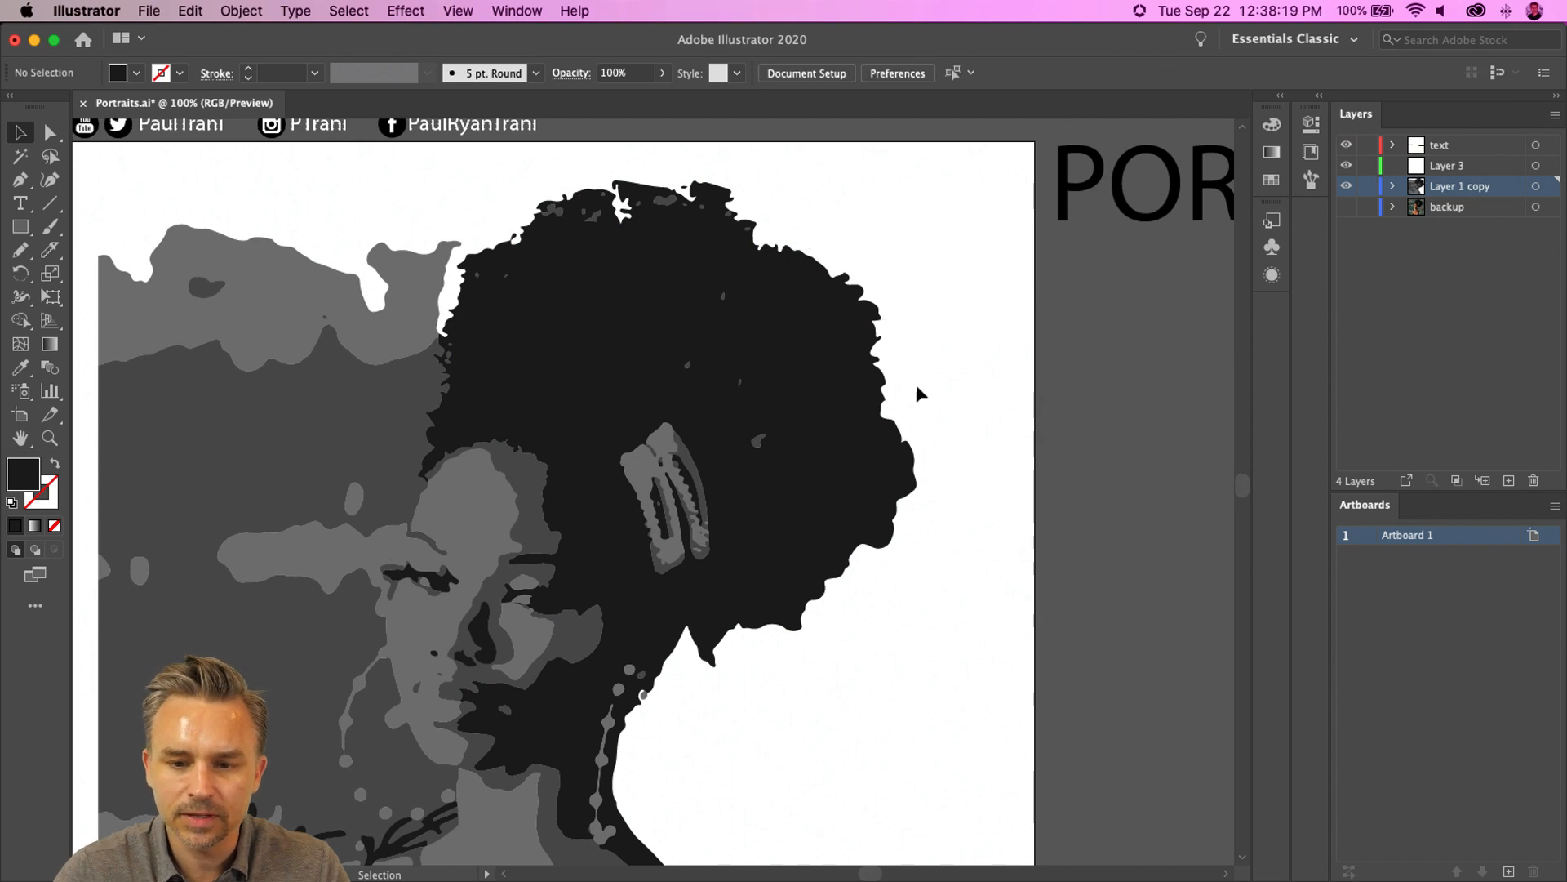
- Delete the background shapes above and to the left of the hair
{"action": "scroll", "coordinate": [760, 335], "scroll_direction": "left", "scroll_amount": 10}
{"action": "left_click", "coordinate": [573, 273]}
{"action": "key", "text": "Delete"}
{"action": "left_click_drag", "start_coordinate": [432, 217], "coordinate": [700, 260]}
{"action": "key", "text": "Delete"}
- Fill the large grey background shape left of the face red to check its extent, and undo the fill
{"action": "left_click", "coordinate": [734, 421]}
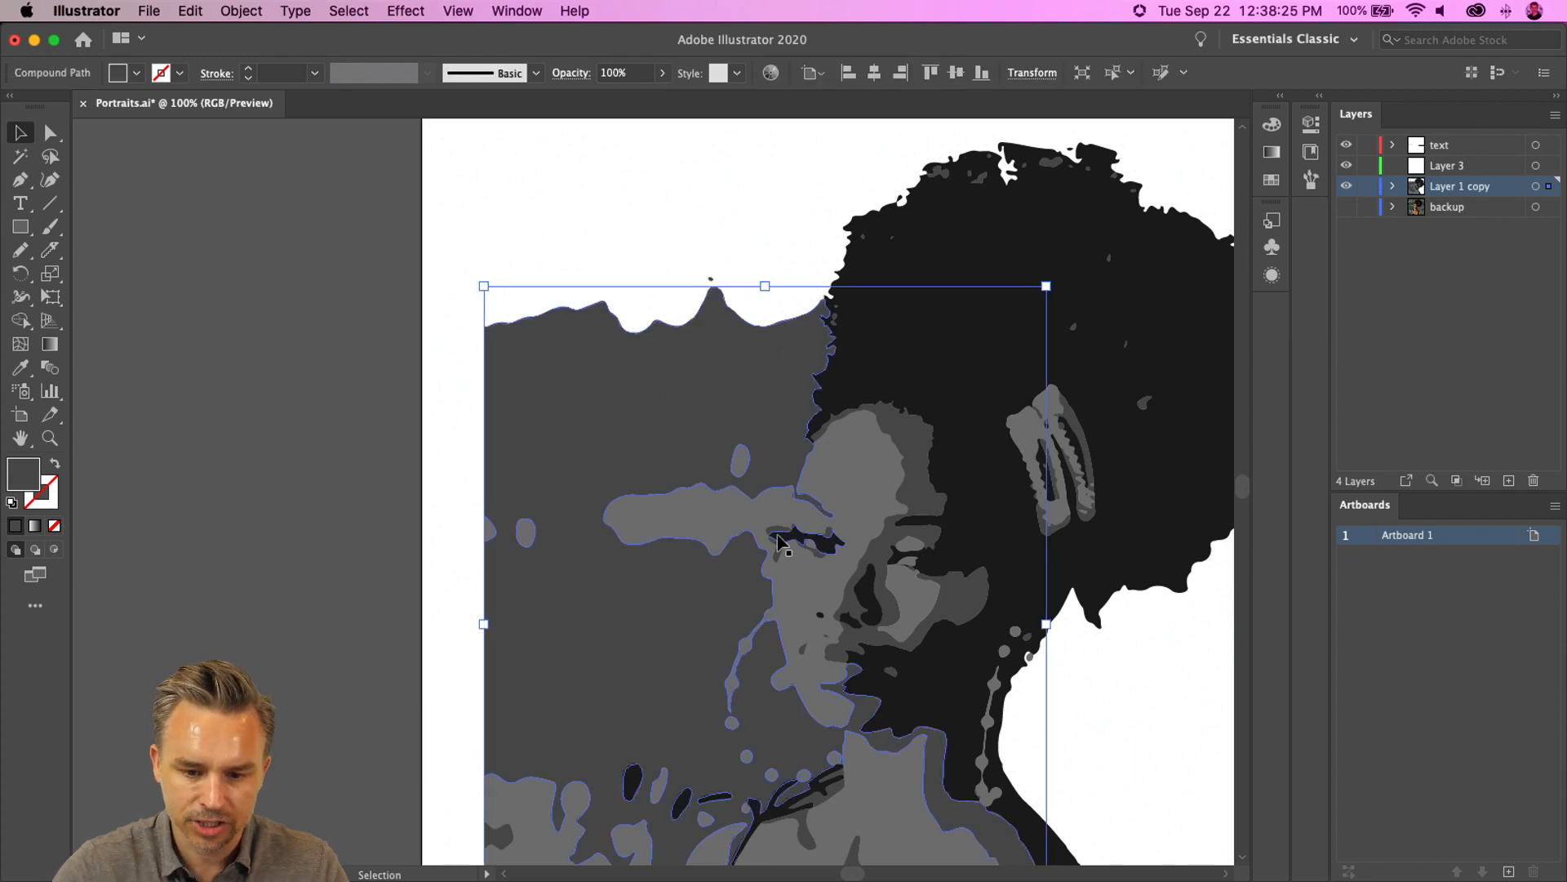
{"action": "scroll", "coordinate": [777, 539], "scroll_direction": "down", "scroll_amount": 5}
{"action": "scroll", "coordinate": [777, 539], "scroll_direction": "right", "scroll_amount": 2}
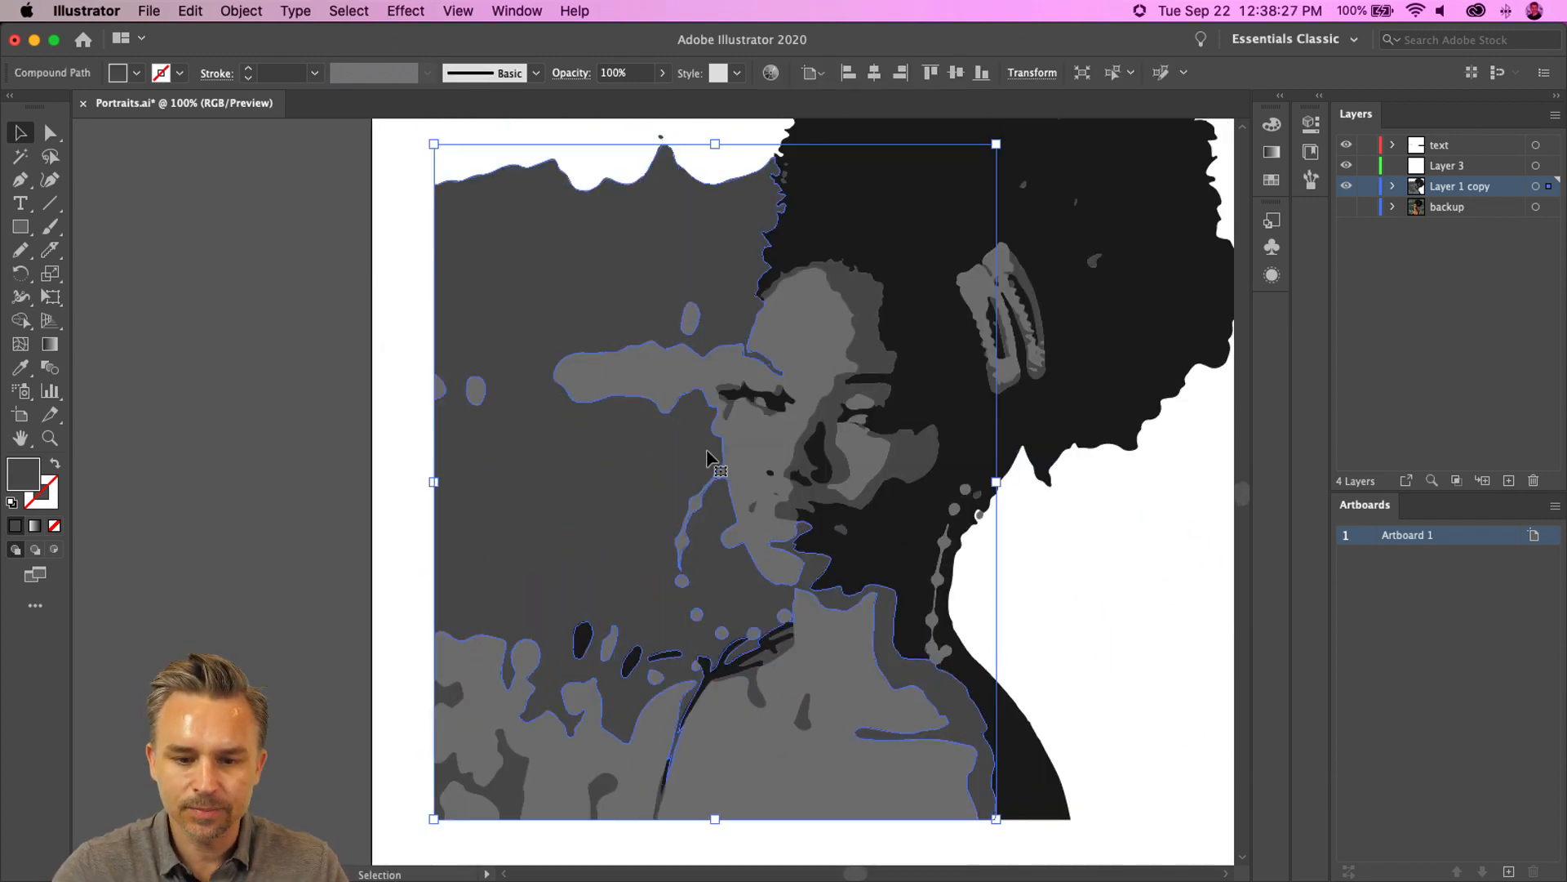
{"action": "scroll", "coordinate": [794, 331], "scroll_direction": "up", "scroll_amount": 2}
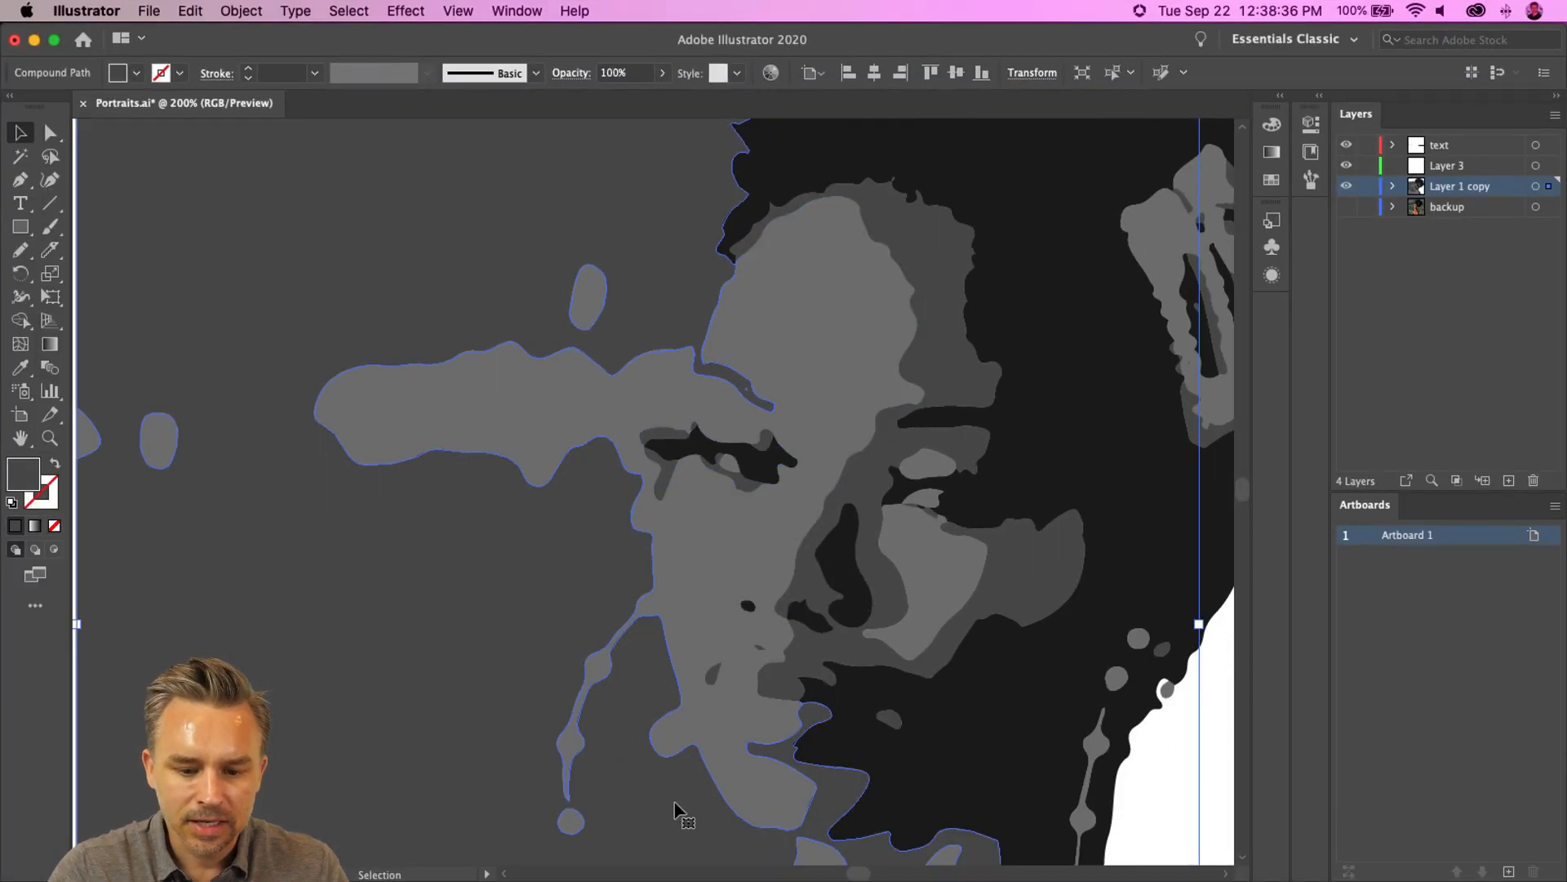
{"action": "left_click_drag", "start_coordinate": [648, 716], "coordinate": [546, 540]}
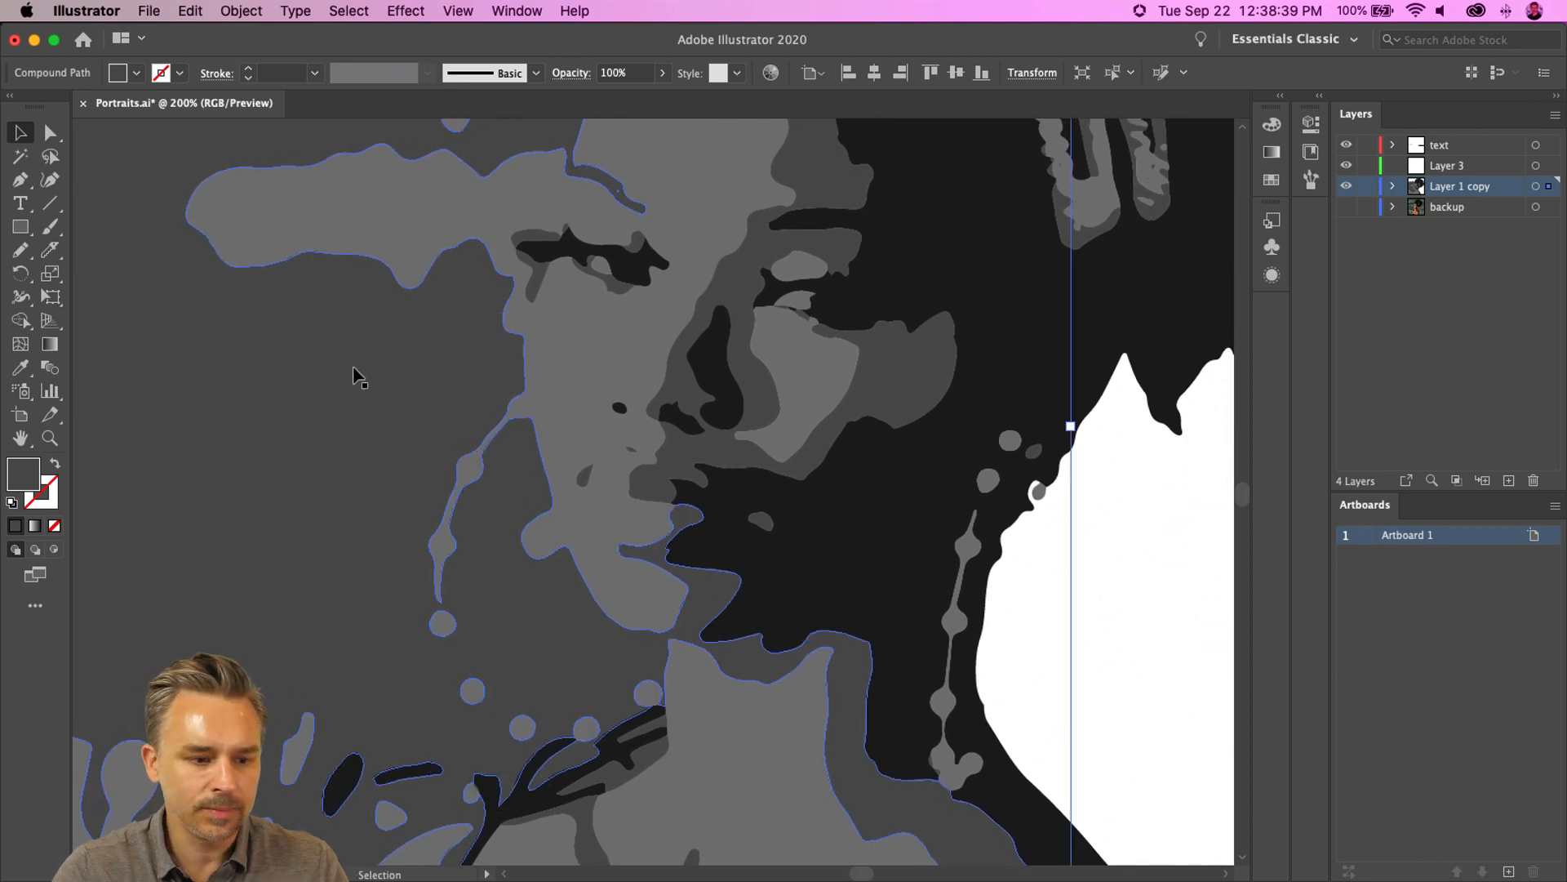
{"action": "left_click", "coordinate": [1271, 177]}
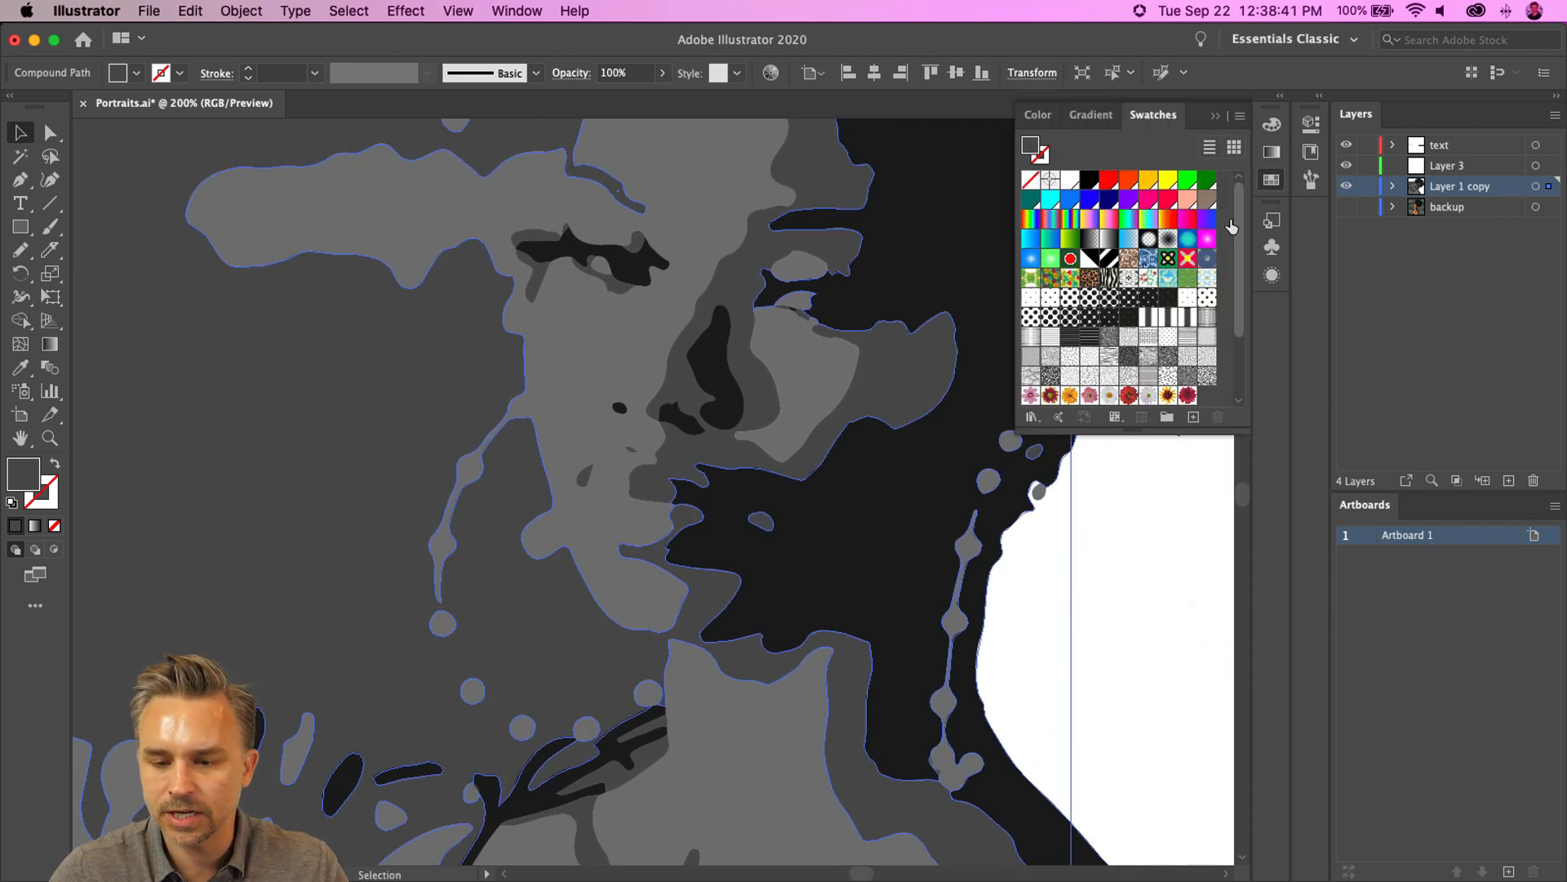
{"action": "left_click", "coordinate": [1110, 180]}
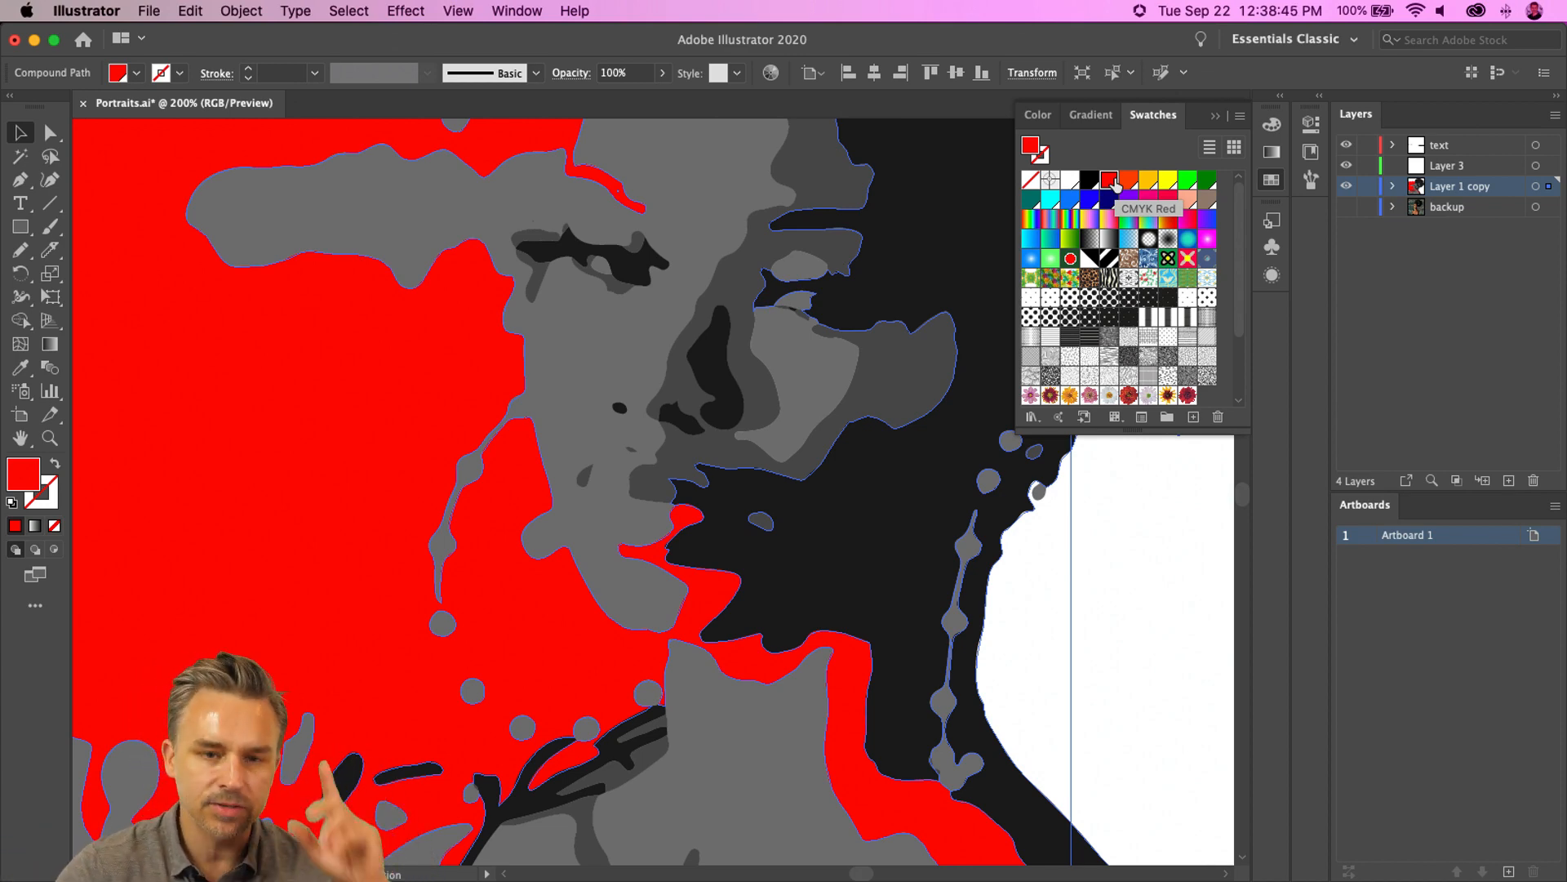
{"action": "key", "text": "super+z"}
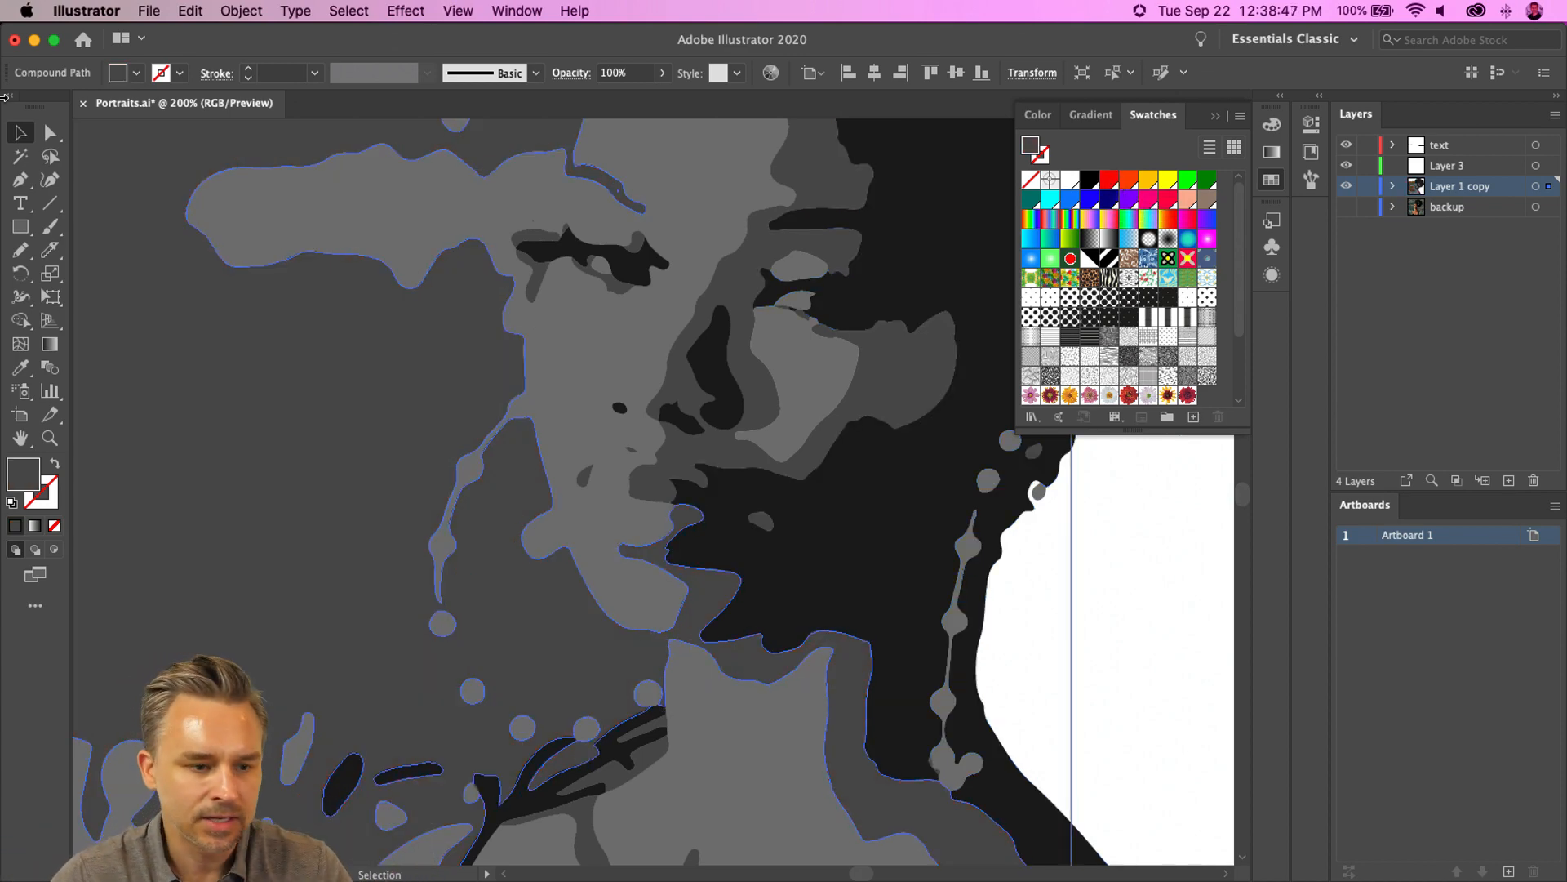
{"action": "left_click", "coordinate": [1217, 116]}
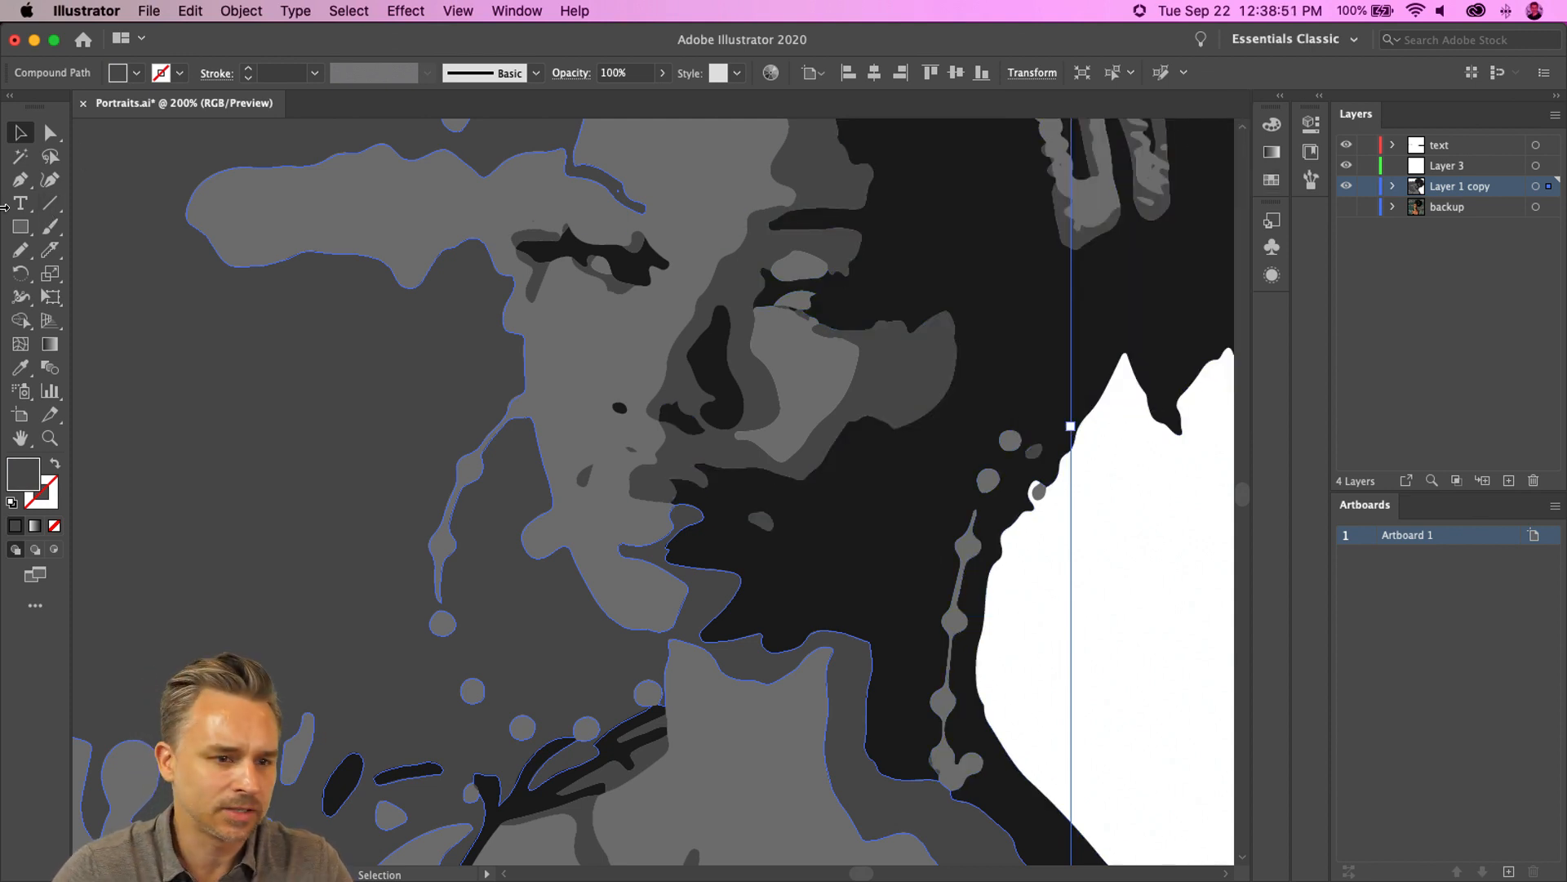
- Cut the background shape free from the face along the brow, cheek and jaw edges with the Knife tool
{"action": "left_click", "coordinate": [51, 247]}
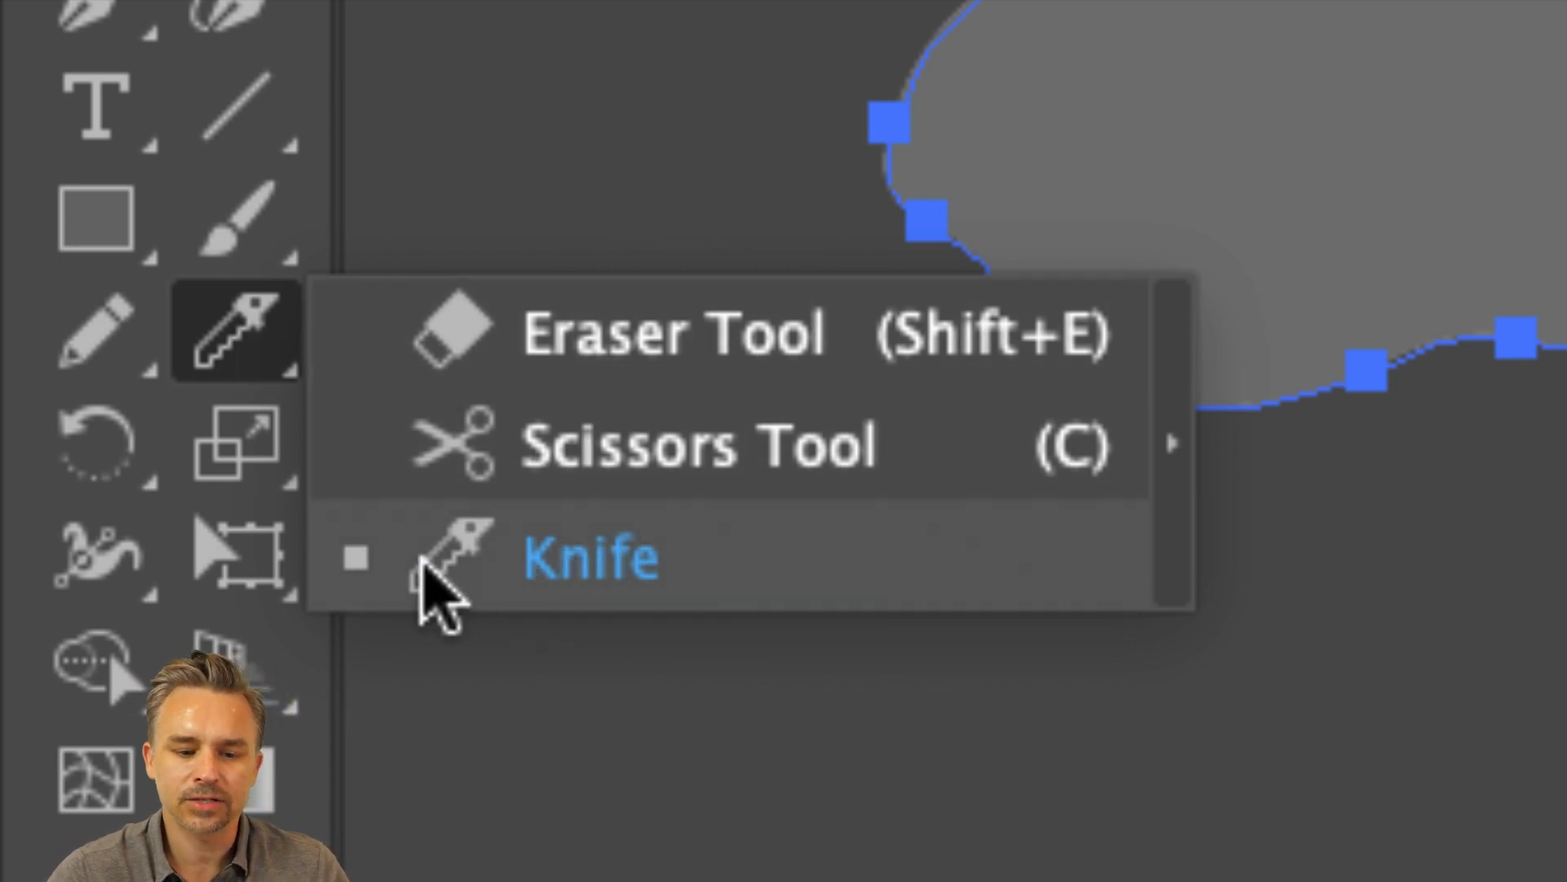
{"action": "left_click", "coordinate": [424, 557]}
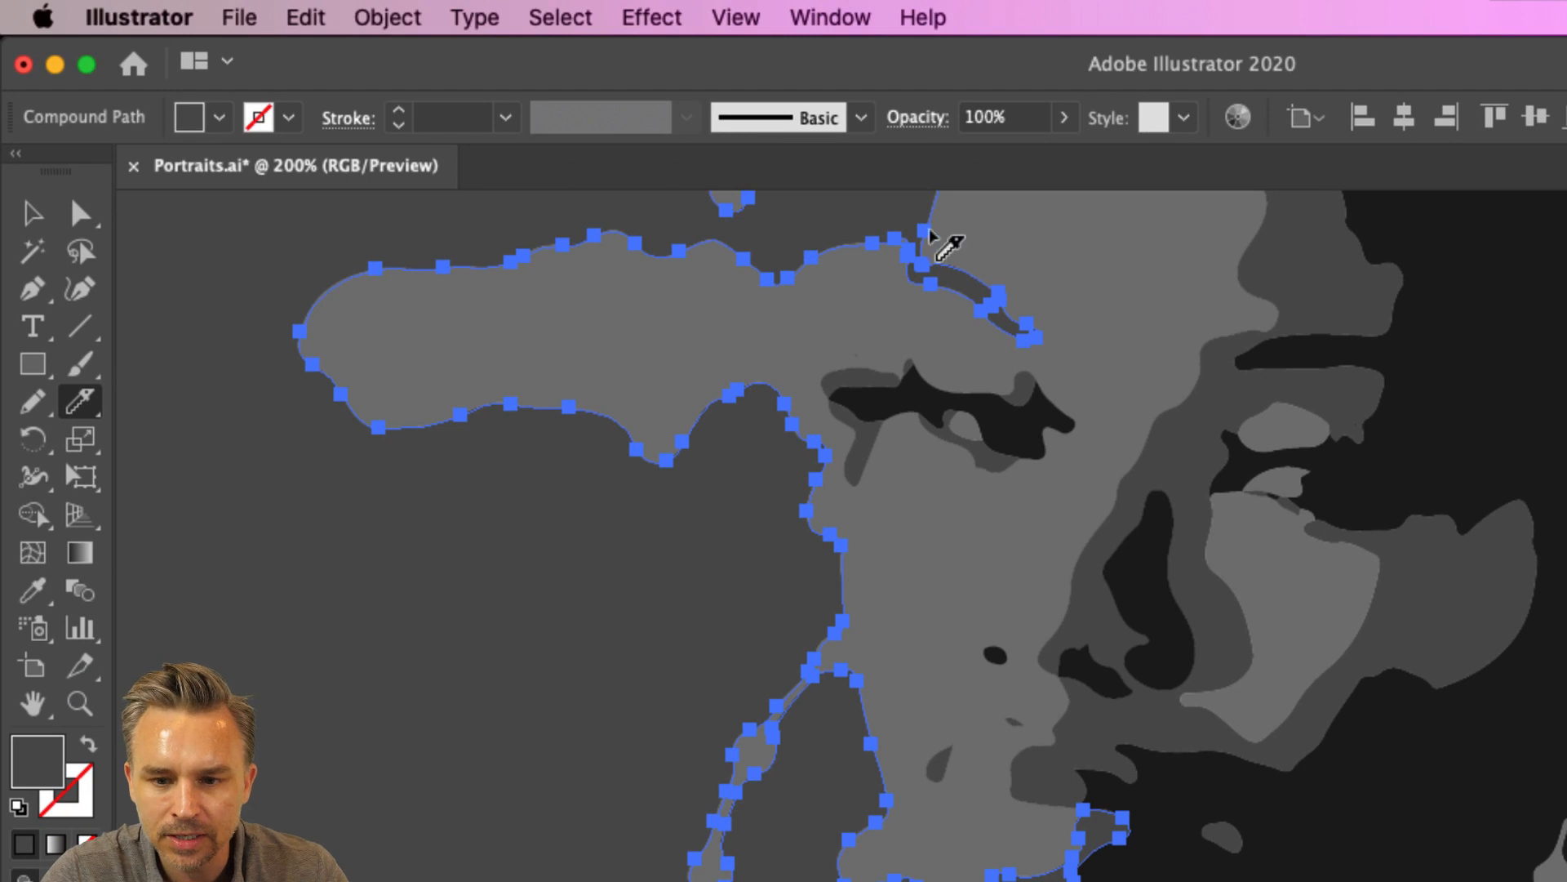
{"action": "key", "text": "super+equal"}
{"action": "key", "text": "super+equal"}
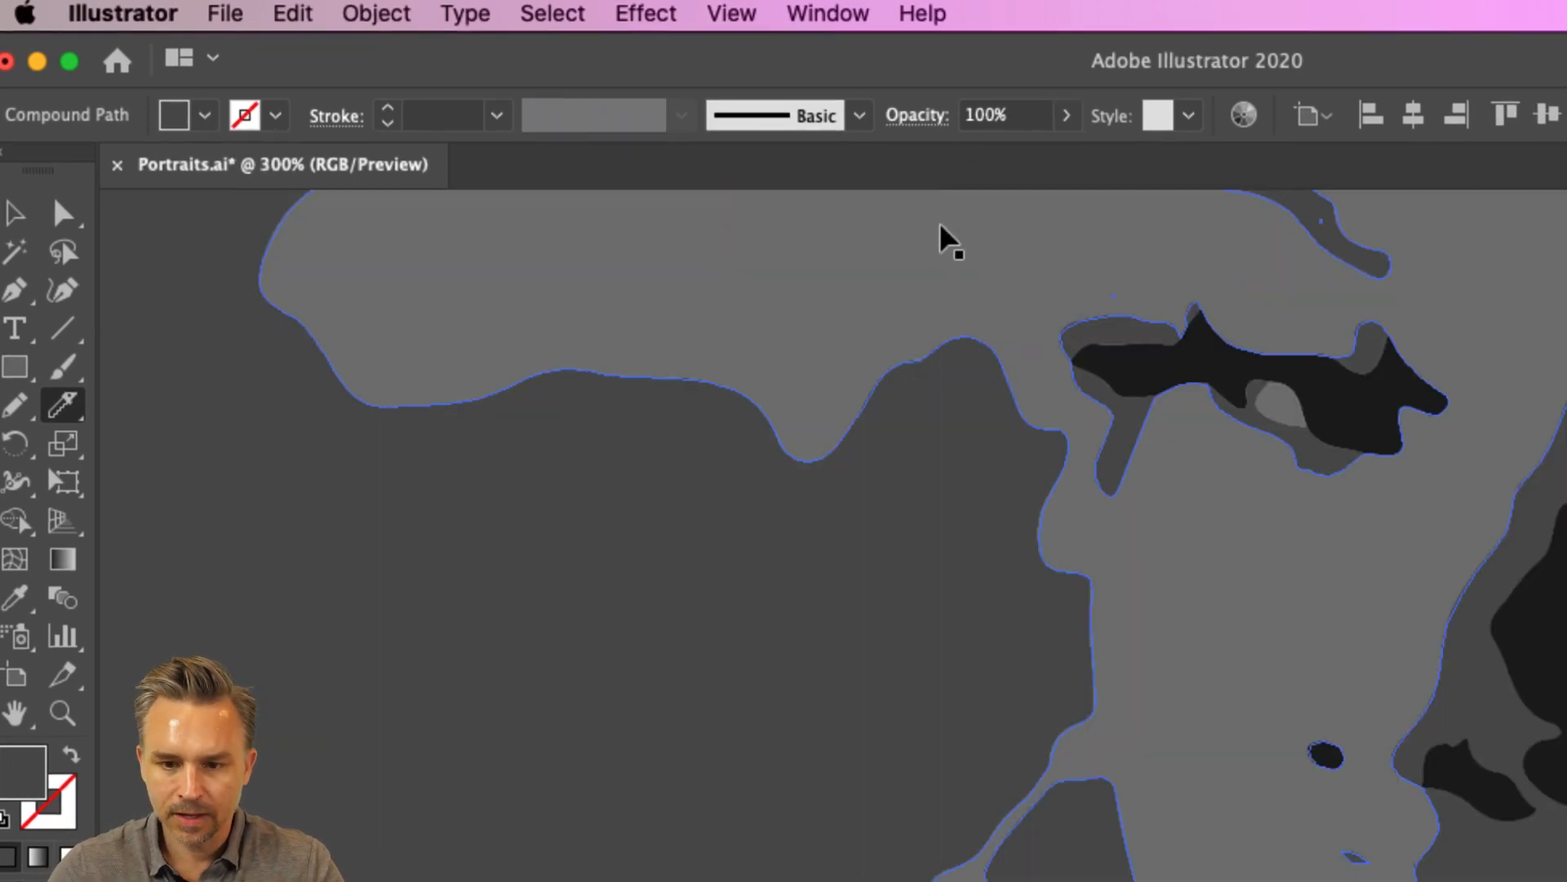
{"action": "left_click_drag", "start_coordinate": [1166, 420], "coordinate": [726, 881]}
{"action": "left_click_drag", "start_coordinate": [706, 349], "coordinate": [637, 506]}
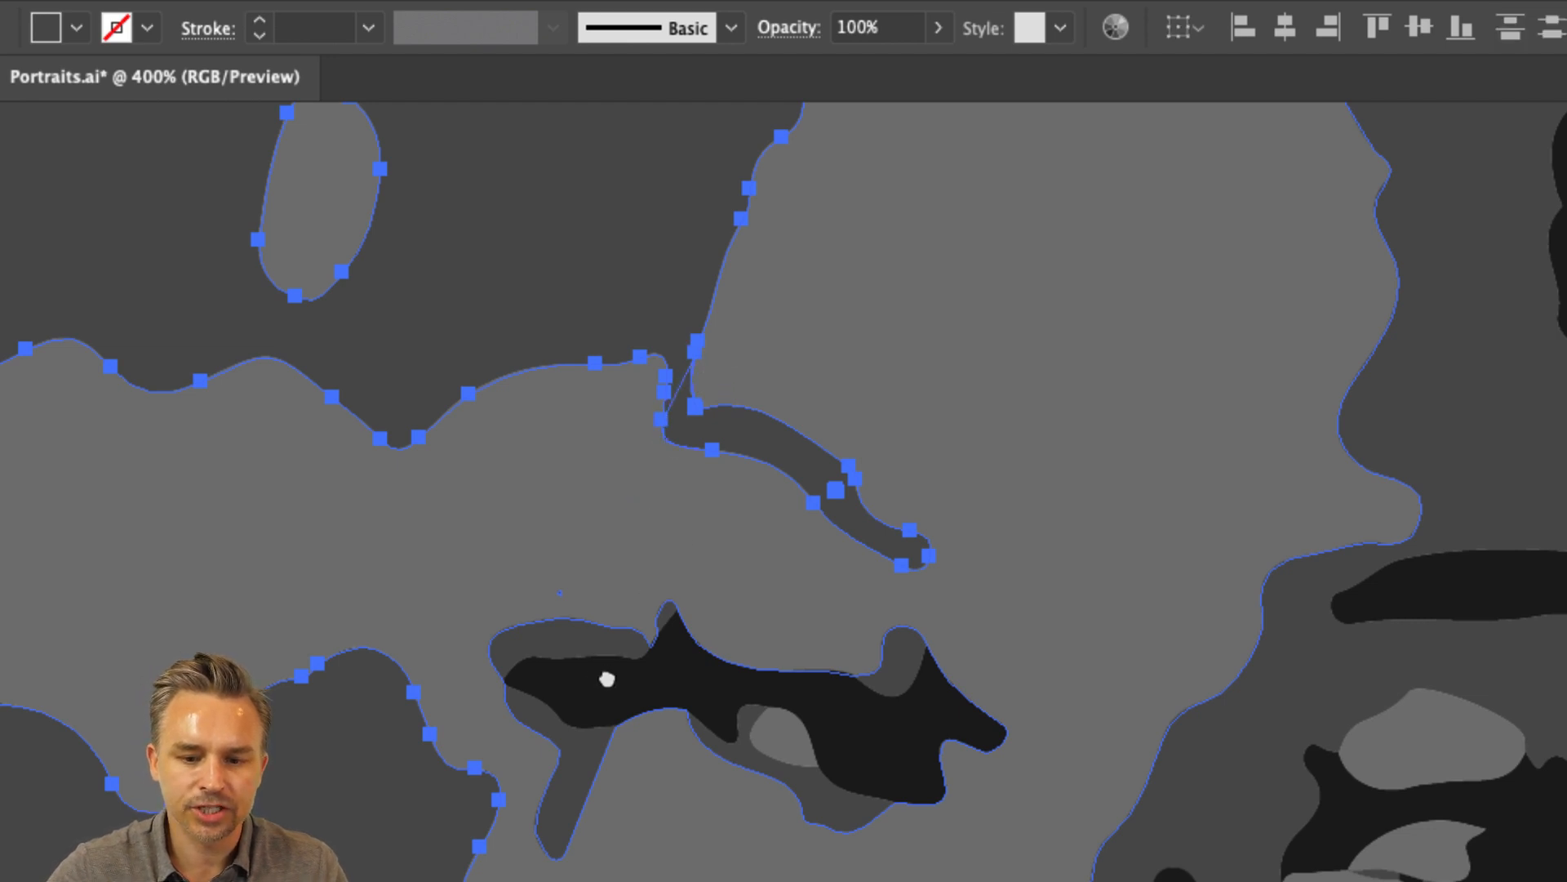
{"action": "left_click_drag", "start_coordinate": [605, 689], "coordinate": [702, 89]}
{"action": "left_click_drag", "start_coordinate": [924, 644], "coordinate": [748, 107]}
{"action": "left_click_drag", "start_coordinate": [881, 568], "coordinate": [747, 330]}
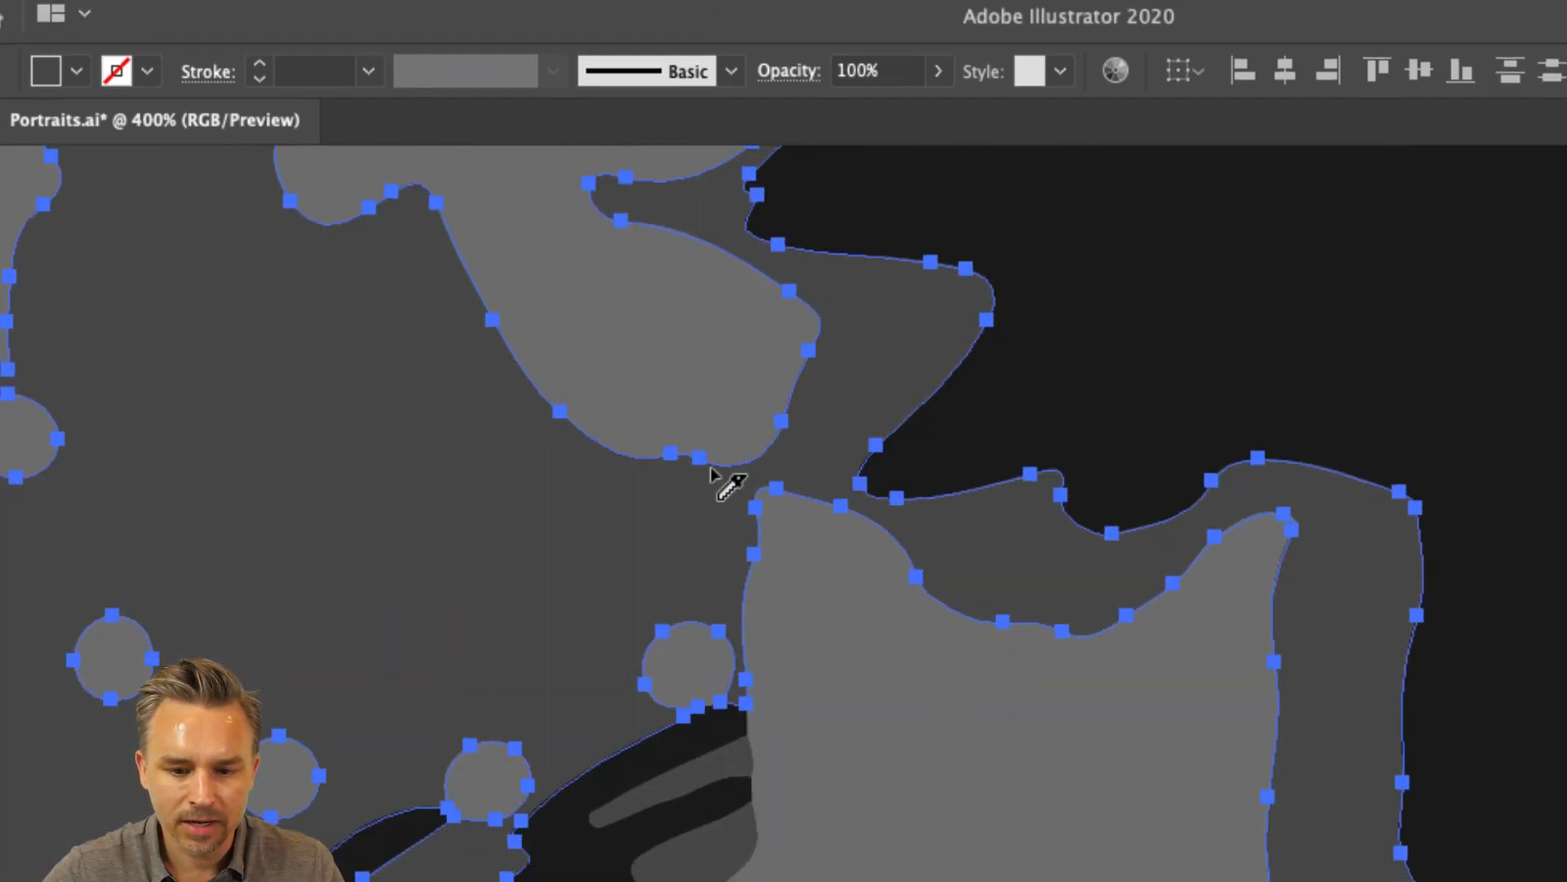
{"action": "mouse_move", "coordinate": [729, 458]}
{"action": "left_mouse_down"}
{"action": "mouse_move", "coordinate": [764, 526]}
{"action": "mouse_move", "coordinate": [770, 636]}
{"action": "left_mouse_up"}
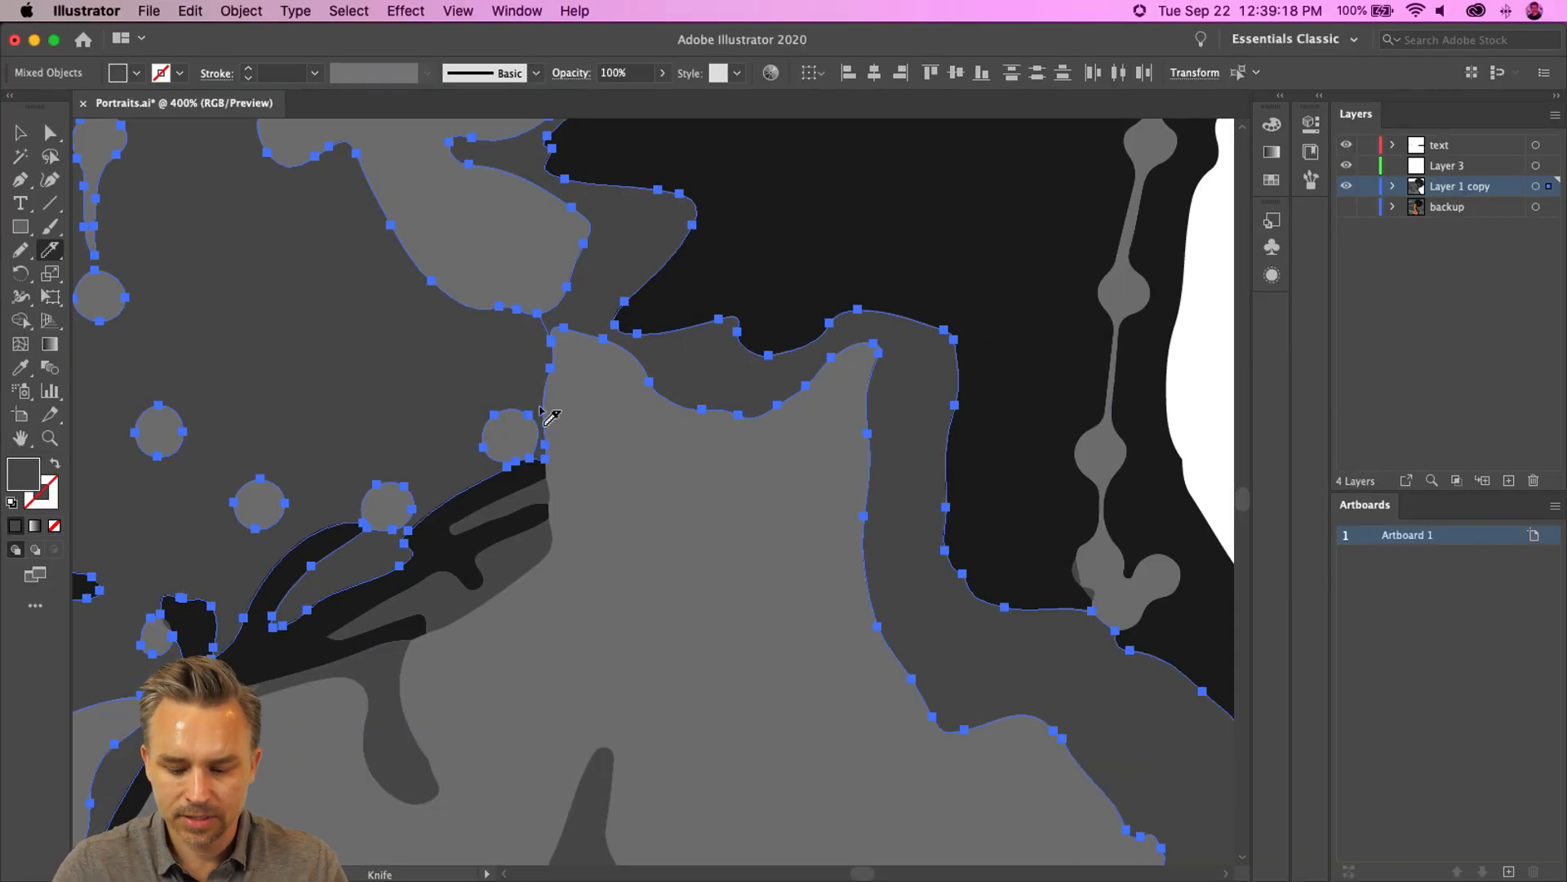
{"action": "key", "text": "super+0"}
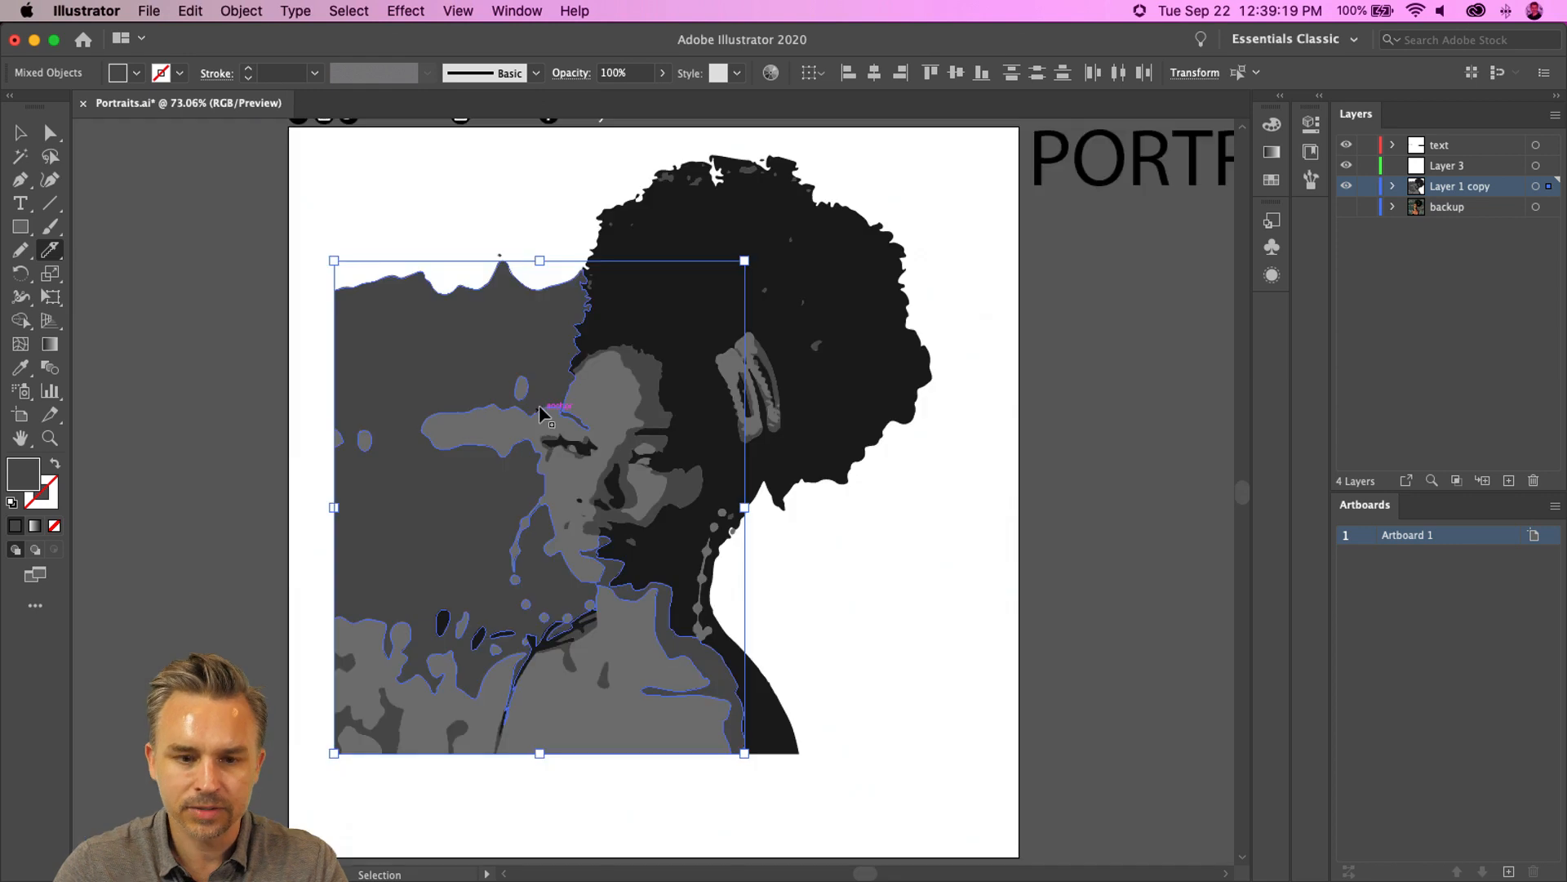
{"action": "left_click_drag", "start_coordinate": [735, 410], "coordinate": [768, 411]}
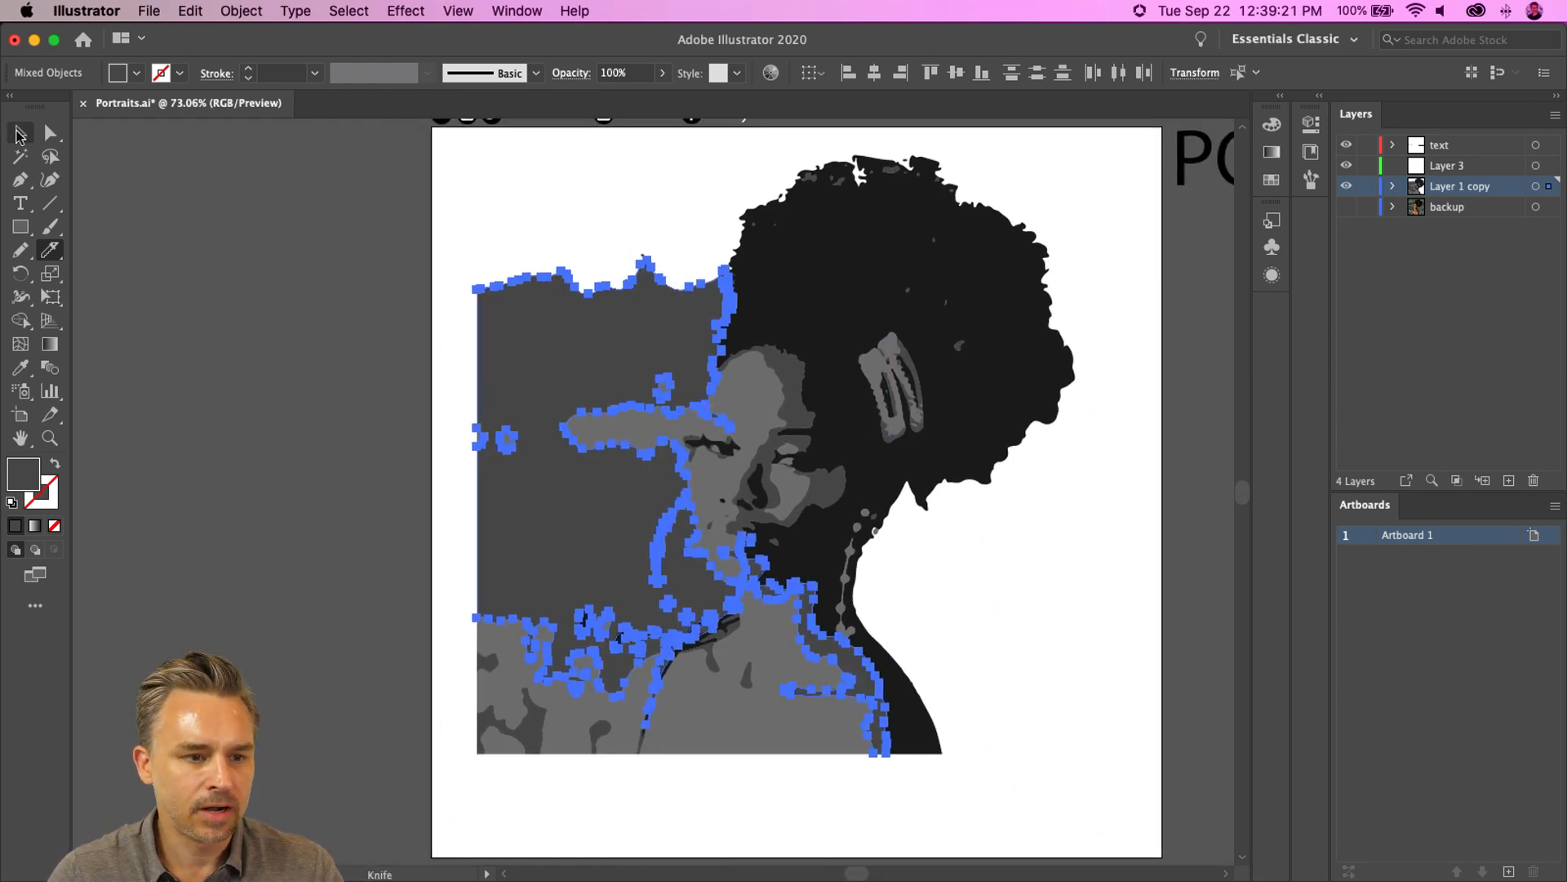
- Delete the separated large grey background shape to the left of the face
{"action": "left_click", "coordinate": [18, 135]}
{"action": "left_click", "coordinate": [395, 358]}
{"action": "left_click", "coordinate": [521, 335]}
{"action": "key", "text": "Delete"}
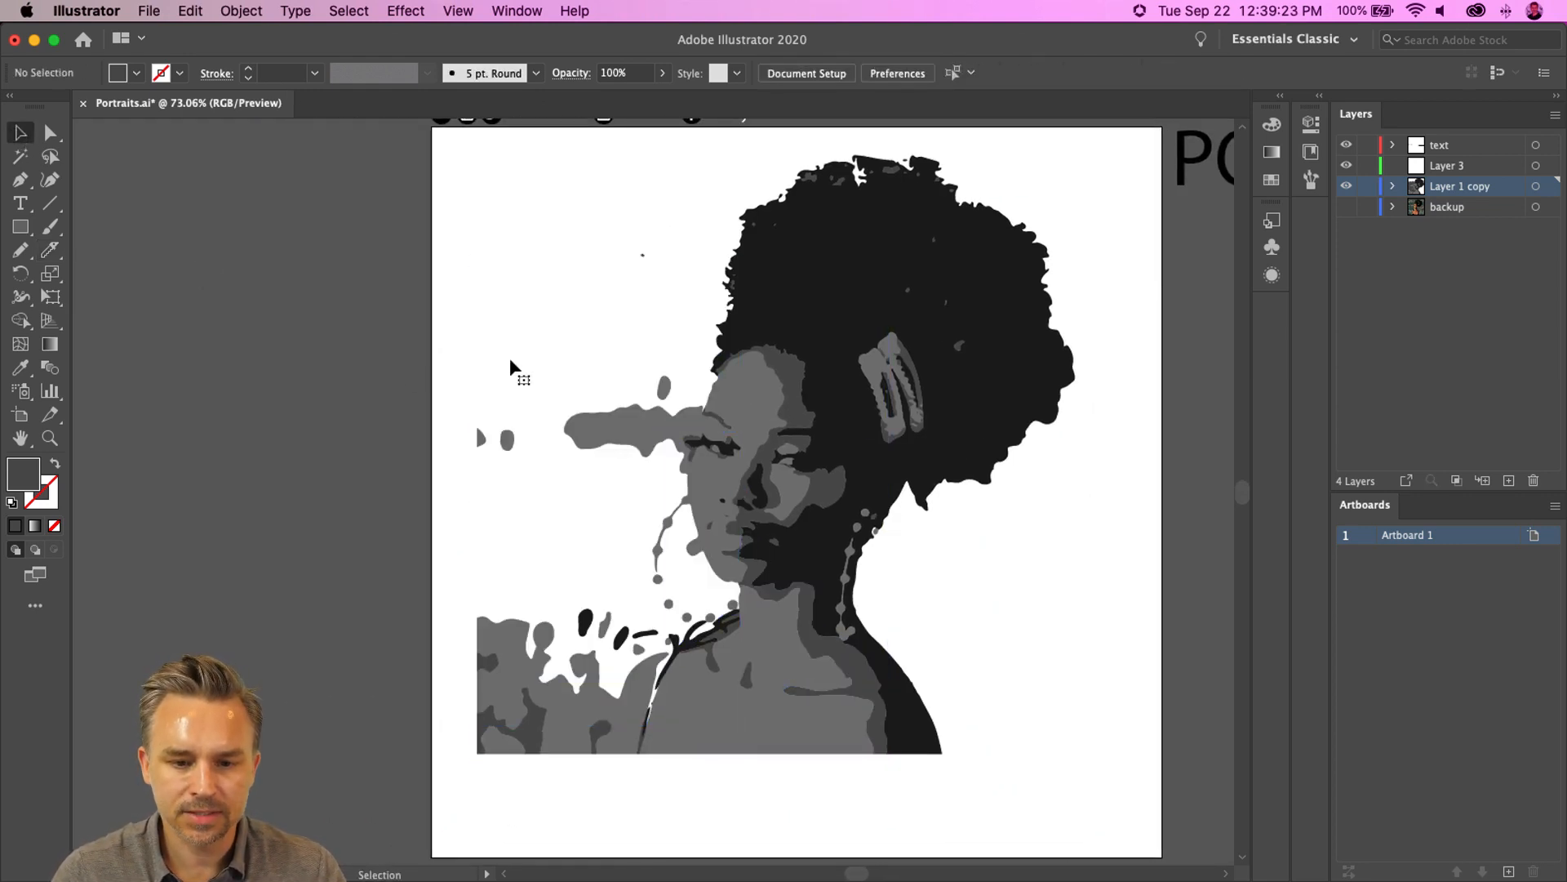
- Cut the grey streak on the left of the cheek free from the face with the Knife tool
{"action": "left_click", "coordinate": [593, 431]}
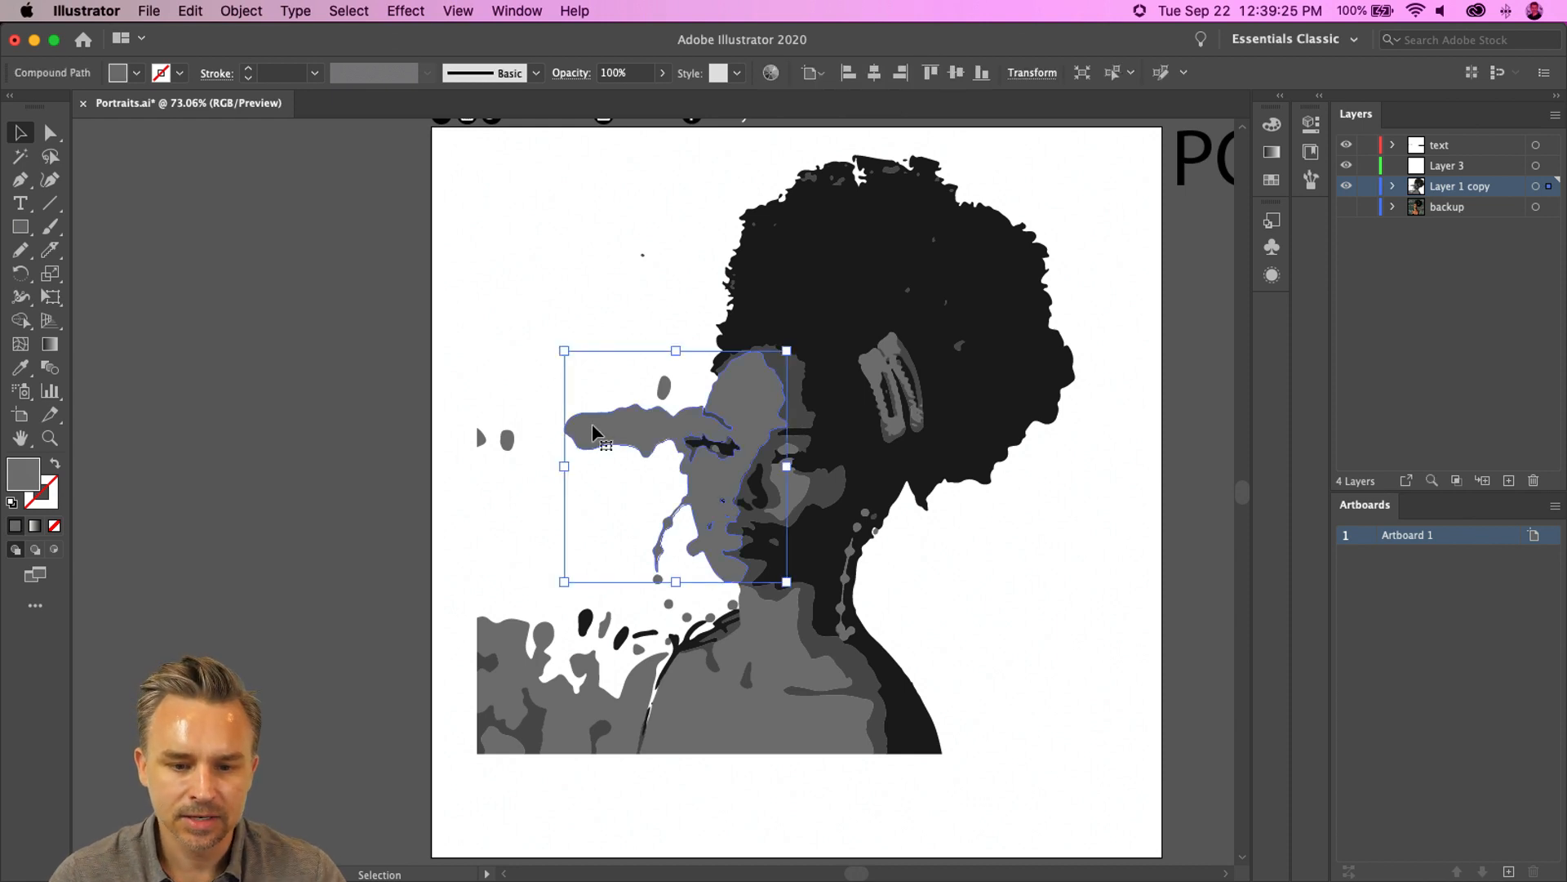
{"action": "key", "text": "super+equal"}
{"action": "key", "text": "super+equal"}
{"action": "key", "text": "super+equal"}
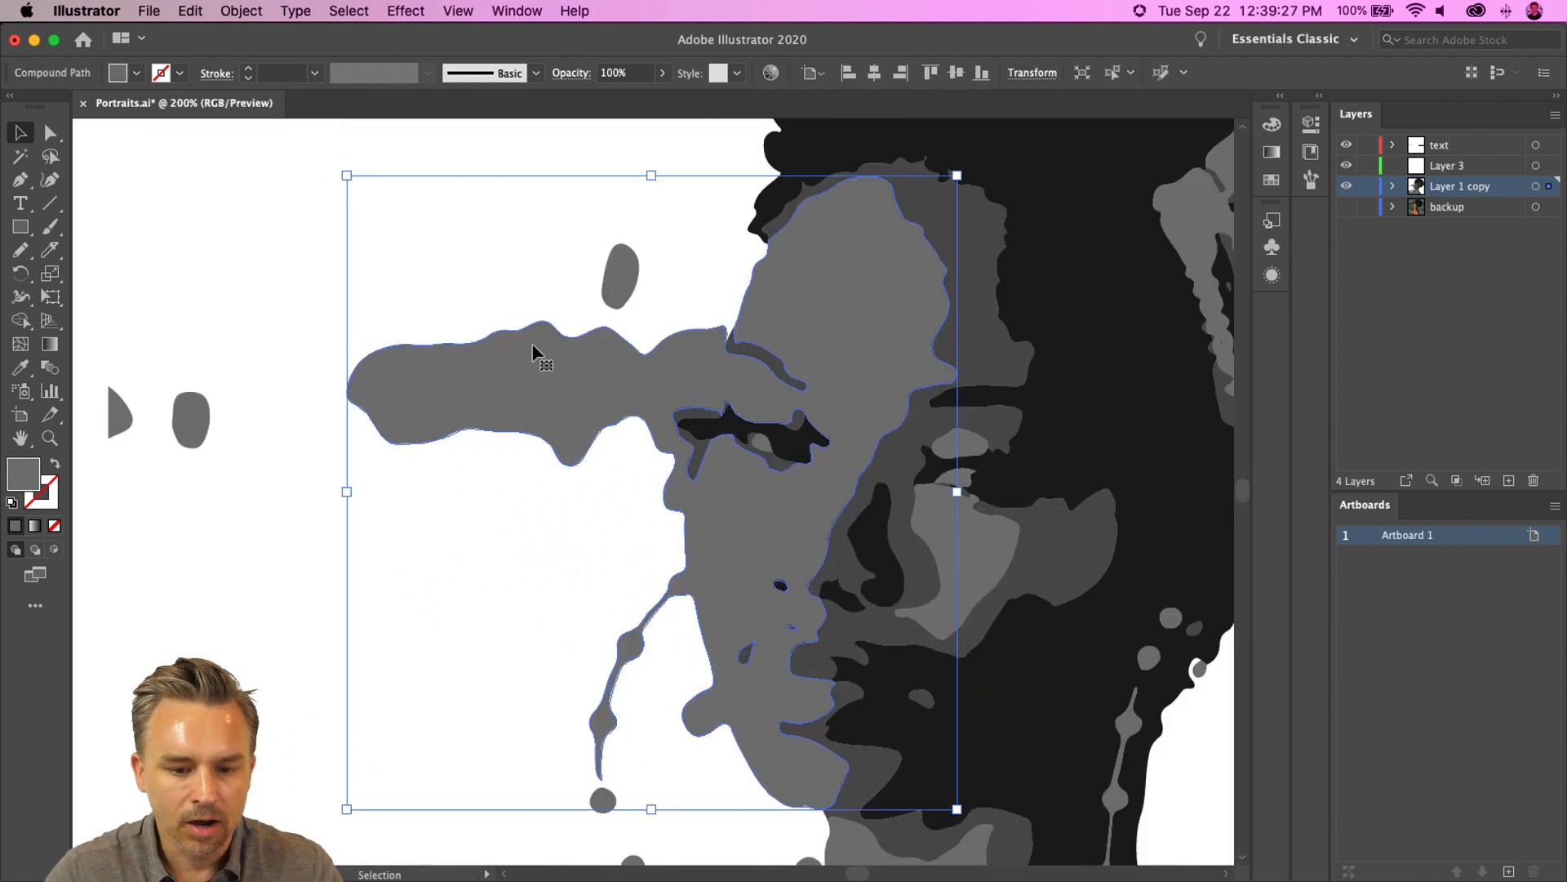
{"action": "left_click", "coordinate": [50, 249]}
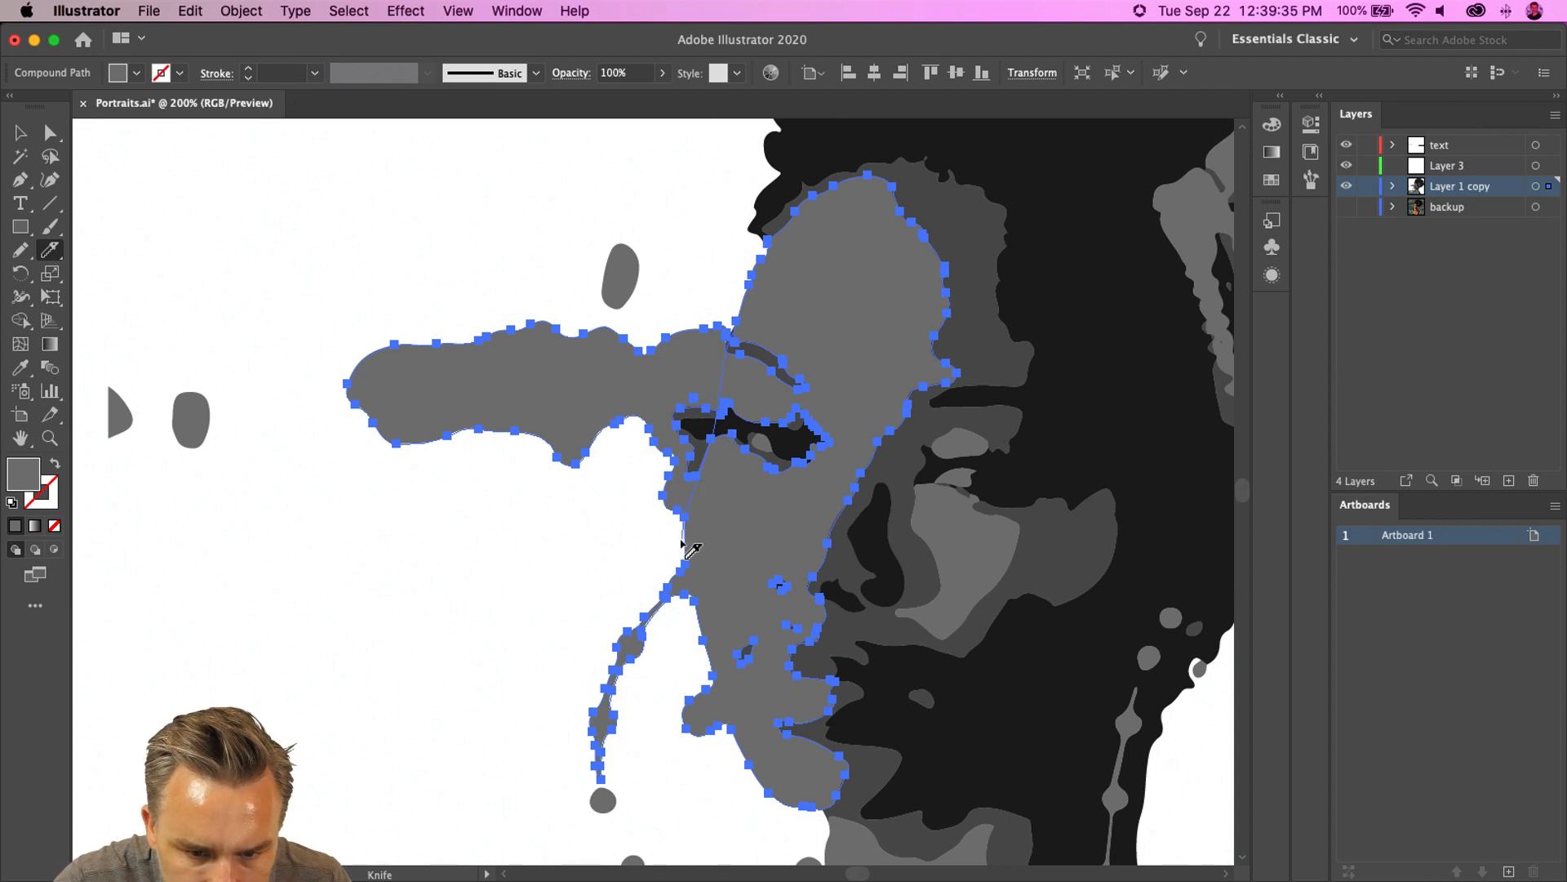
{"action": "left_click_drag", "start_coordinate": [682, 539], "coordinate": [671, 569]}
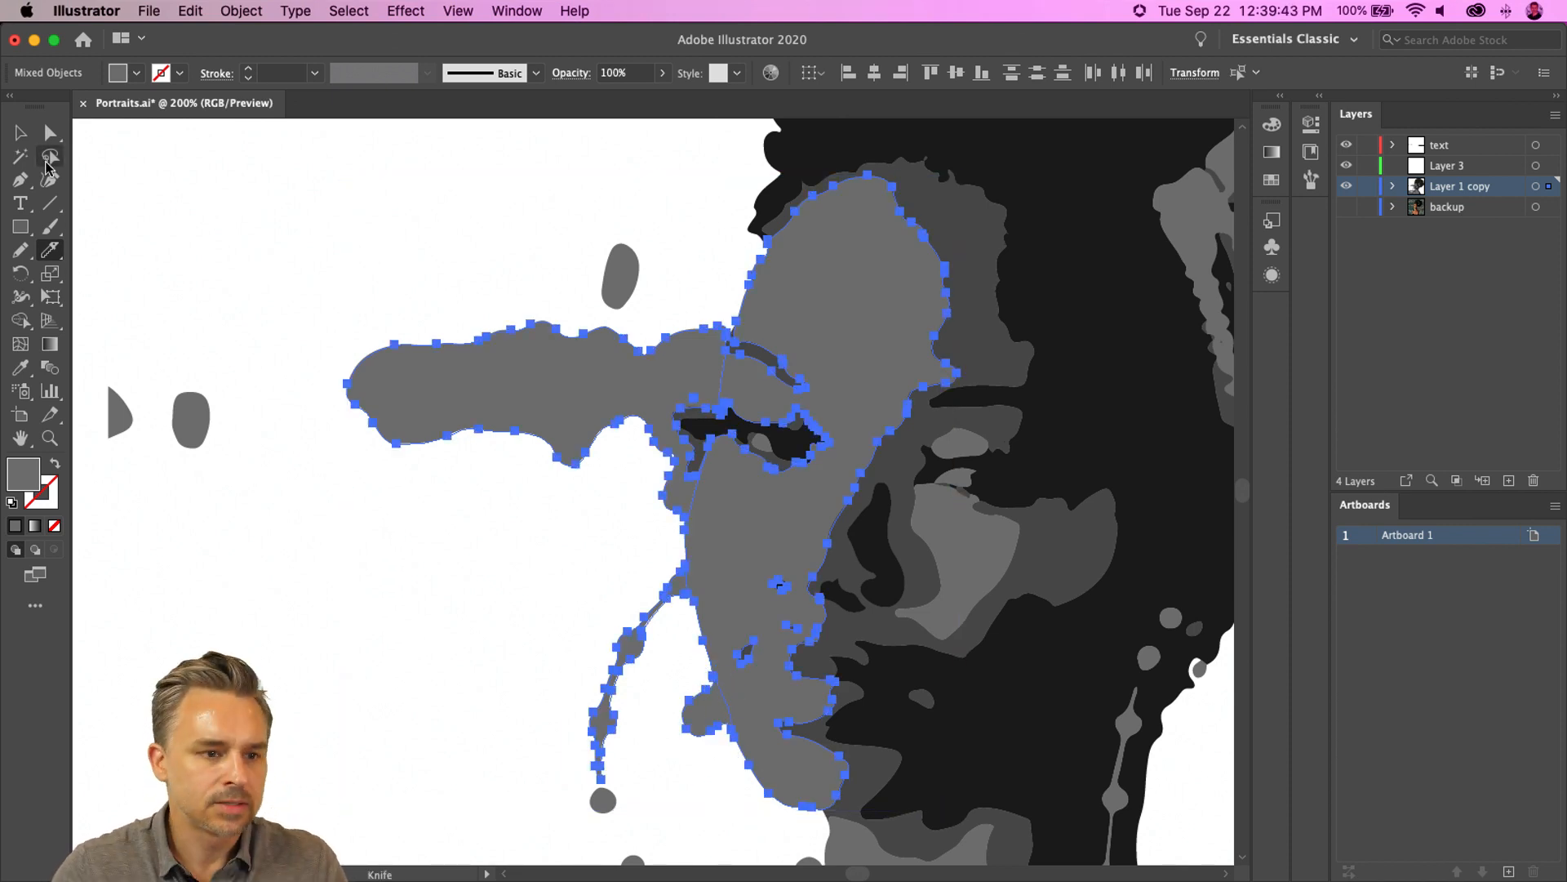
- Delete the grey brow extension and the small fragments next to the eye
{"action": "left_click", "coordinate": [50, 133]}
{"action": "left_click", "coordinate": [449, 238]}
{"action": "left_click", "coordinate": [25, 135]}
{"action": "left_click", "coordinate": [502, 384]}
{"action": "key", "text": "Delete"}
{"action": "left_click", "coordinate": [627, 286]}
{"action": "key", "text": "Delete"}
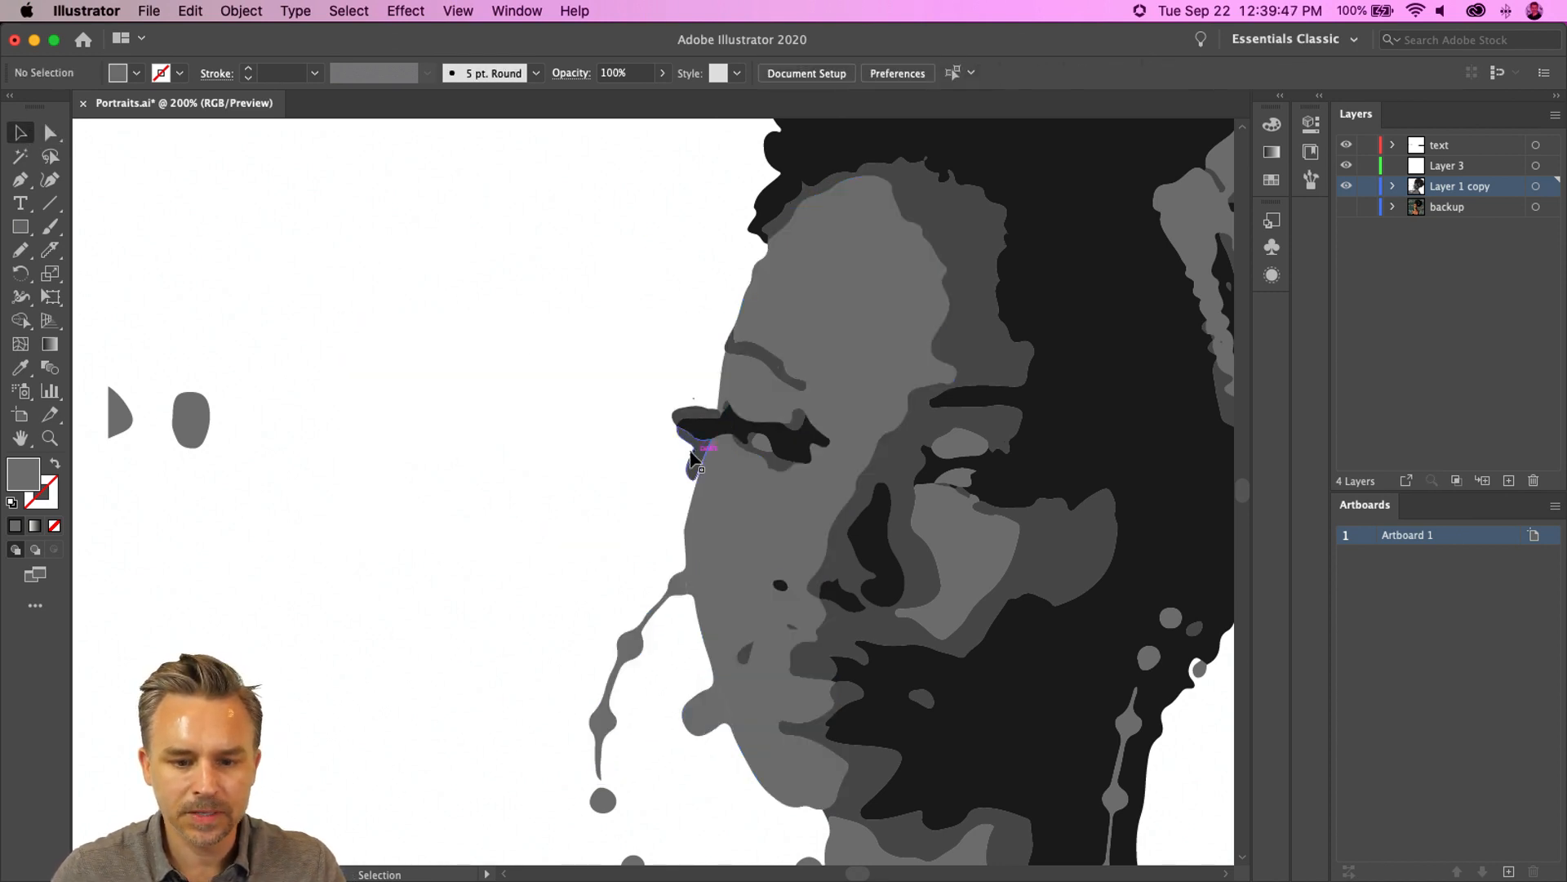
{"action": "left_click", "coordinate": [694, 459]}
{"action": "key", "text": "Delete"}
{"action": "left_click", "coordinate": [688, 414]}
{"action": "key", "text": "Delete"}
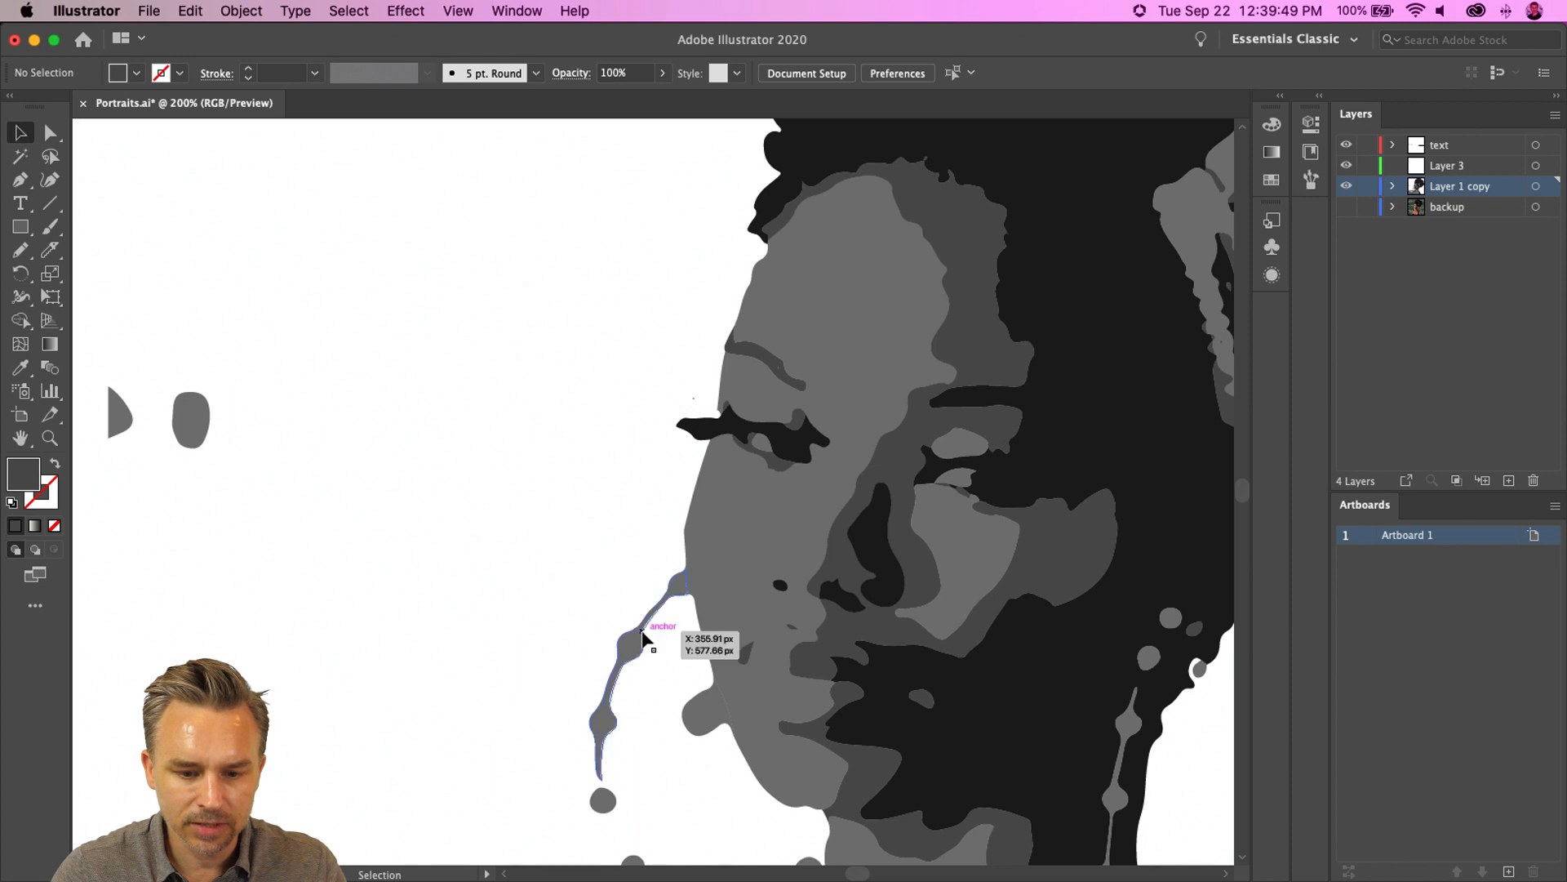
- Delete the grey drip and droplets hanging below the face on the left
{"action": "left_click", "coordinate": [645, 633]}
{"action": "key", "text": "Delete"}
{"action": "left_click", "coordinate": [602, 800]}
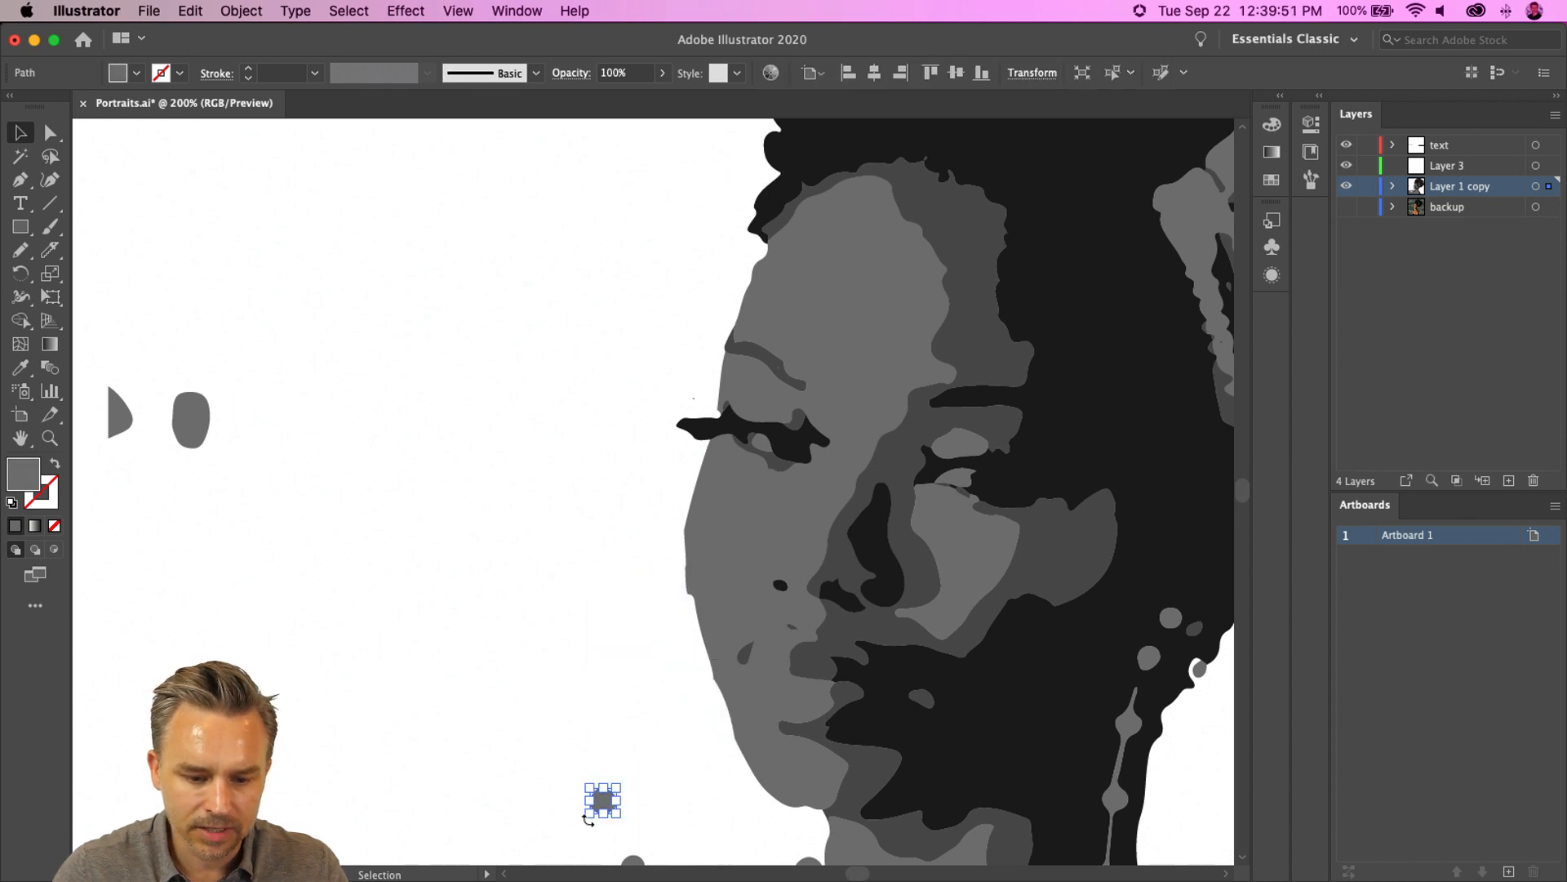
{"action": "scroll", "coordinate": [602, 800], "scroll_direction": "down", "scroll_amount": 5}
{"action": "scroll", "coordinate": [603, 800], "scroll_direction": "right", "scroll_amount": 2}
{"action": "key", "text": "Delete"}
{"action": "left_click", "coordinate": [547, 600]}
{"action": "key", "text": "Delete"}
{"action": "left_click", "coordinate": [597, 634]}
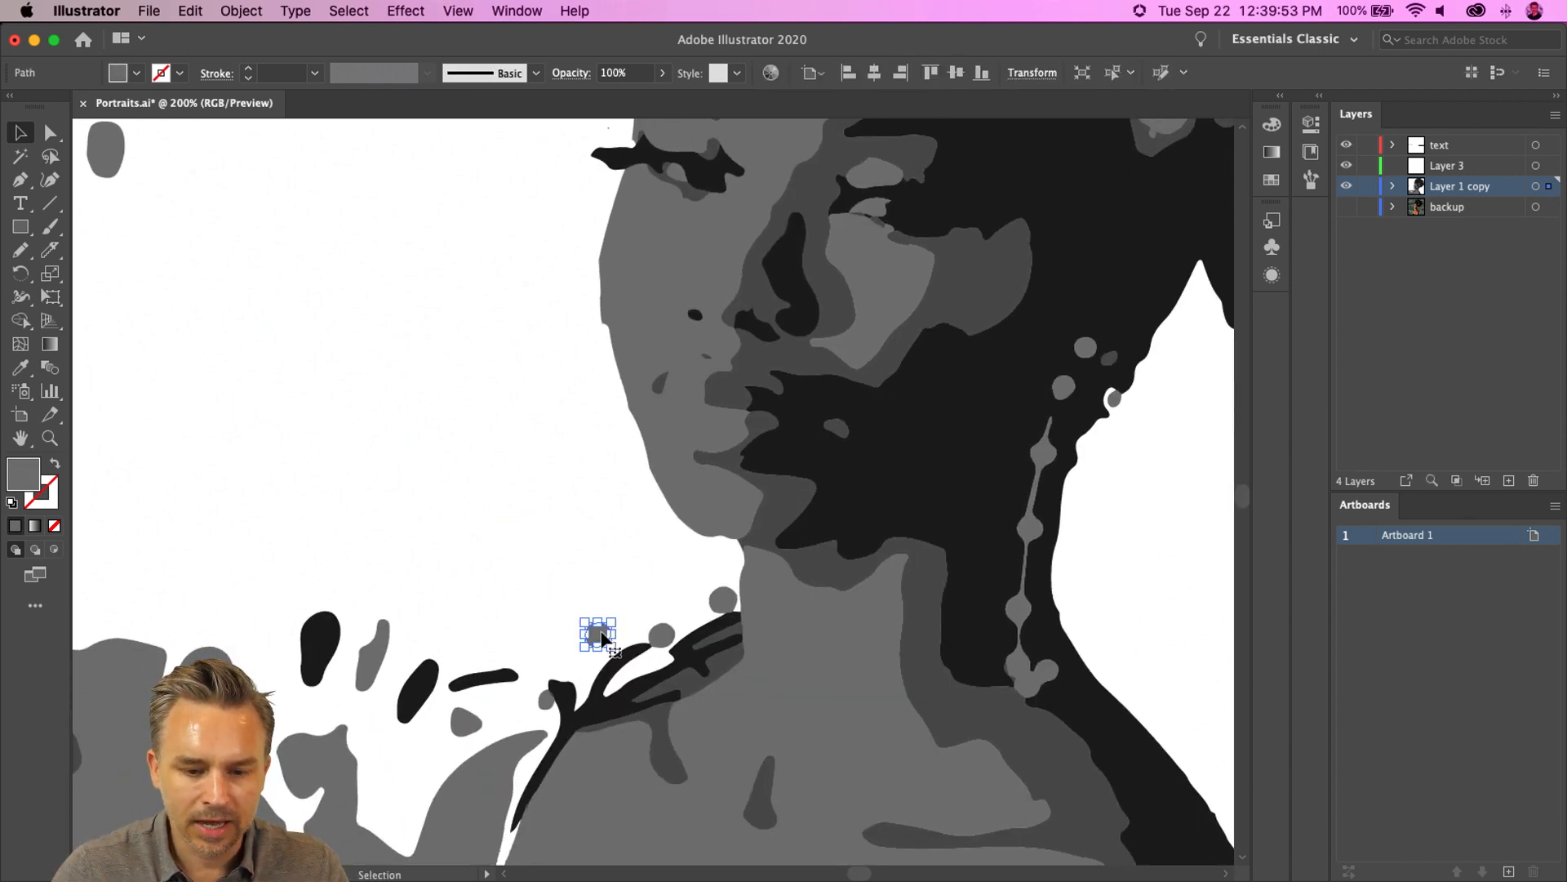
{"action": "key", "text": "Delete"}
- Delete the grey blob far to the left of the face
{"action": "scroll", "coordinate": [500, 472], "scroll_direction": "up", "scroll_amount": 7}
{"action": "scroll", "coordinate": [500, 472], "scroll_direction": "left", "scroll_amount": 3}
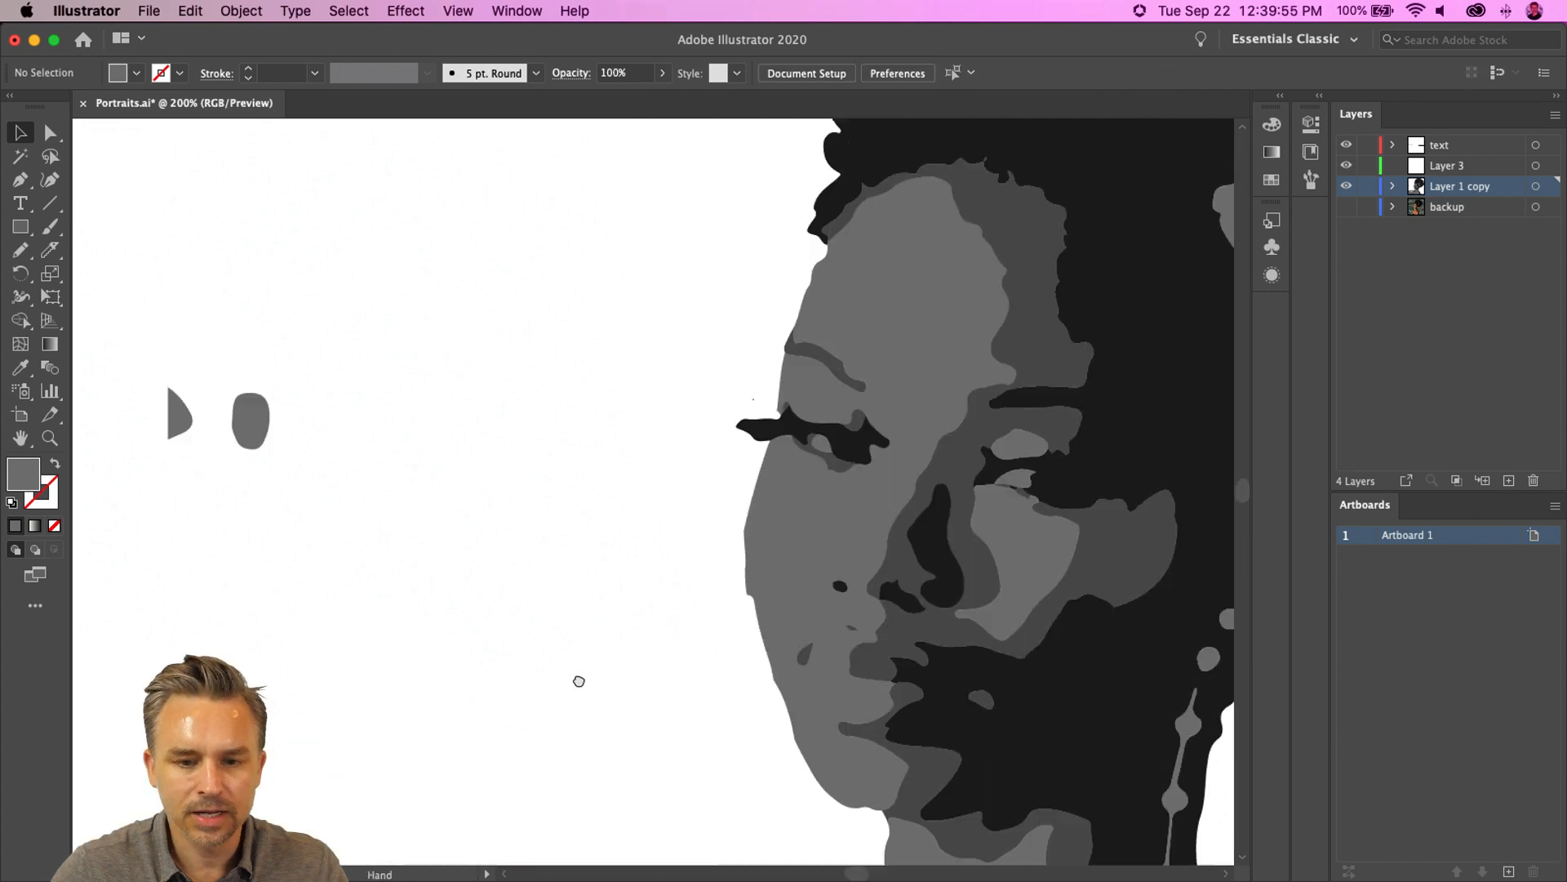
{"action": "left_click", "coordinate": [254, 432]}
{"action": "key", "text": "Delete"}
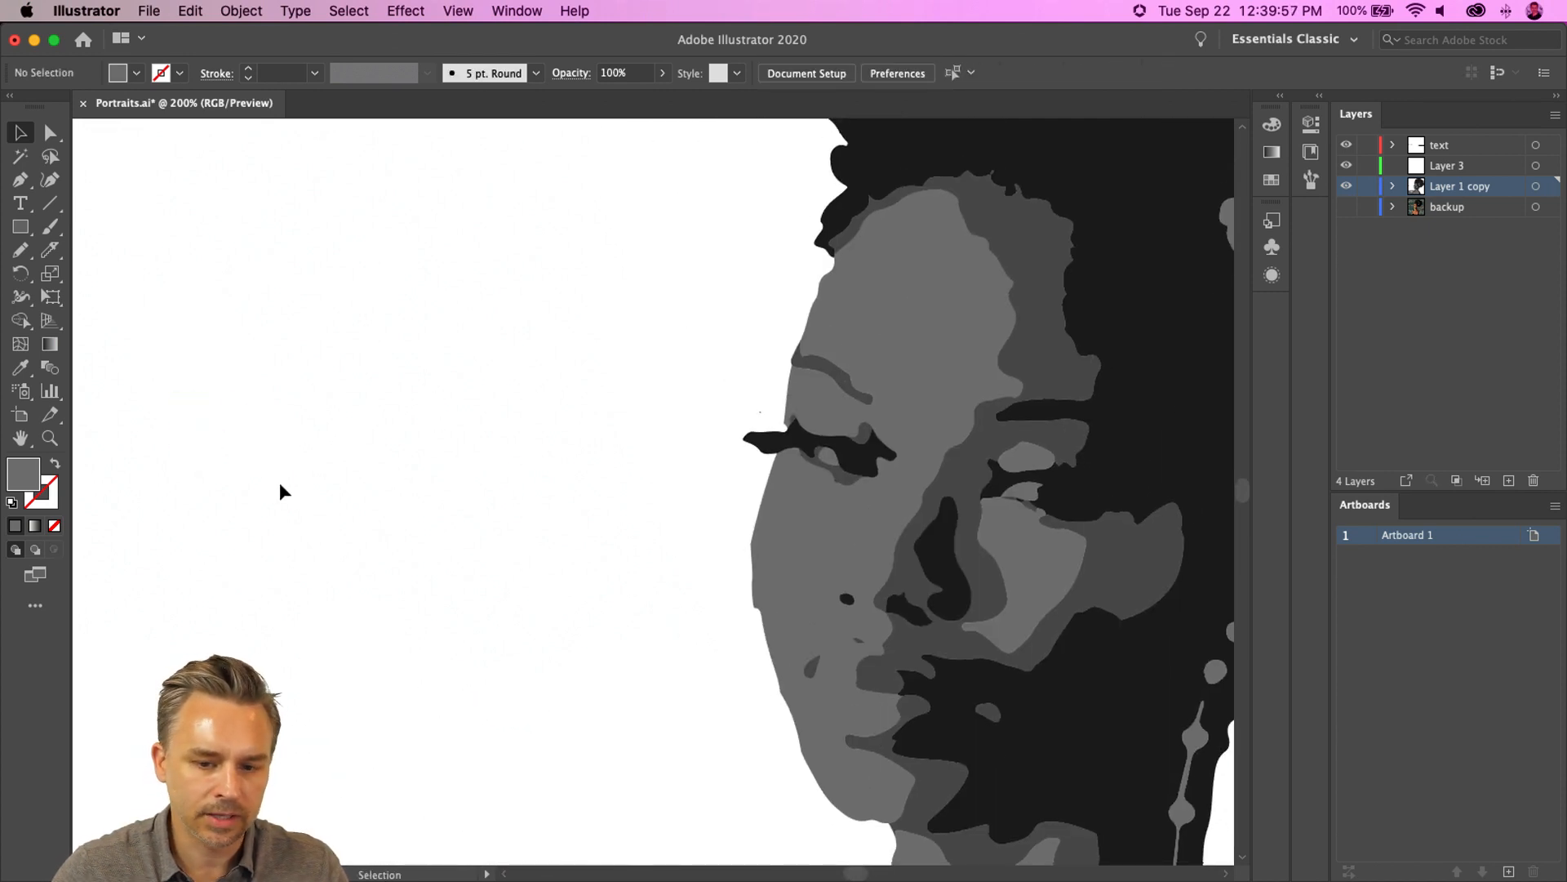
- Delete the background shapes at the lower left beside the shoulder
{"action": "left_click_drag", "start_coordinate": [467, 709], "coordinate": [305, 346]}
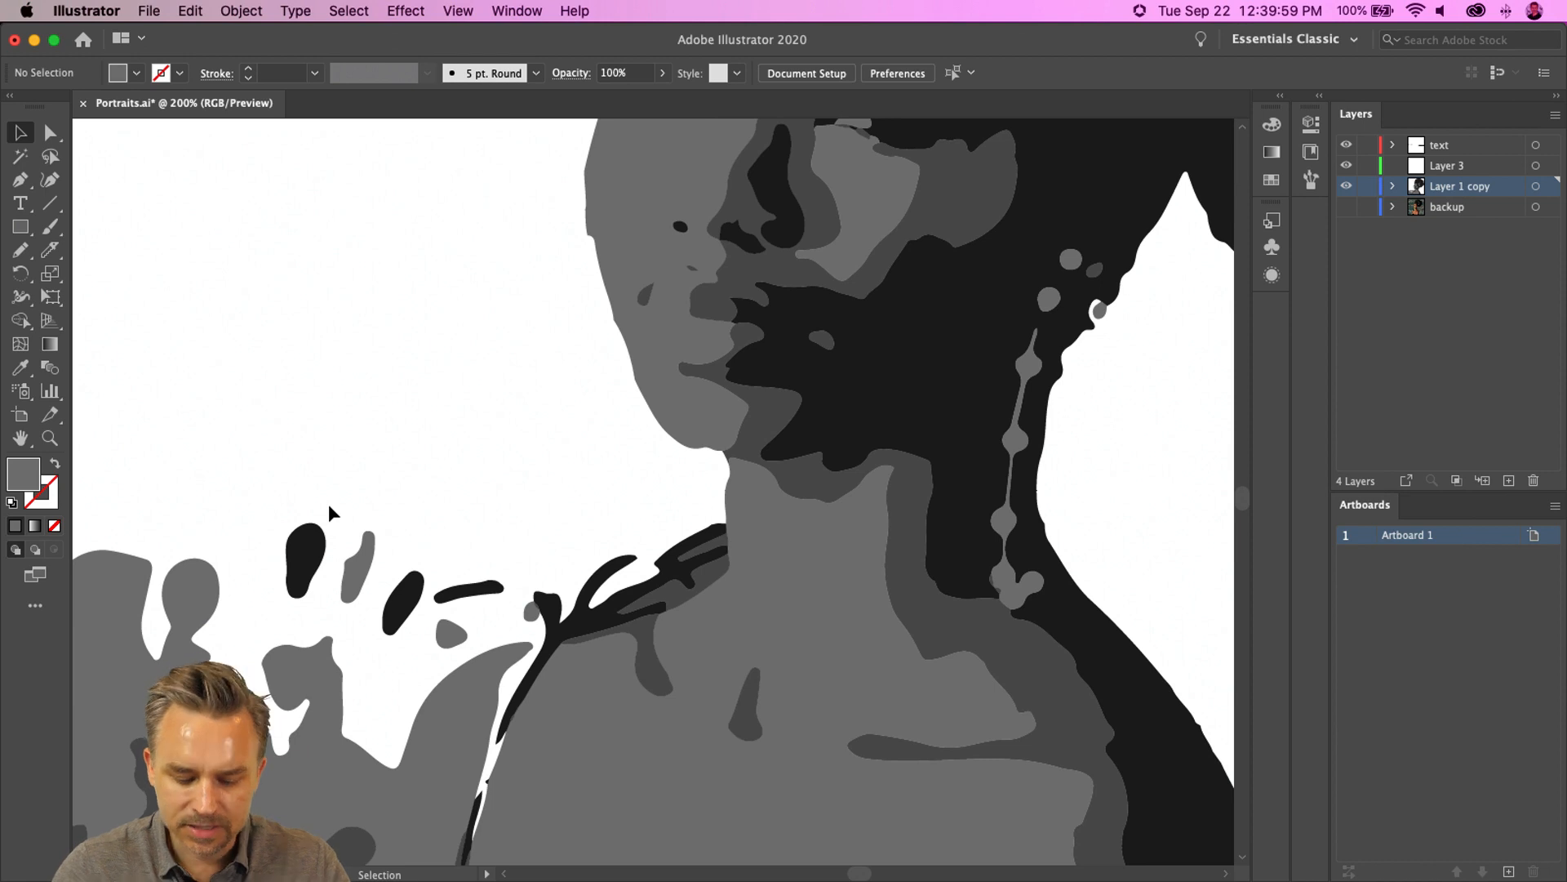
{"action": "key", "text": "super+minus"}
{"action": "scroll", "coordinate": [339, 500], "scroll_direction": "down", "scroll_amount": 2}
{"action": "scroll", "coordinate": [340, 500], "scroll_direction": "left", "scroll_amount": 3}
{"action": "left_click", "coordinate": [400, 511]}
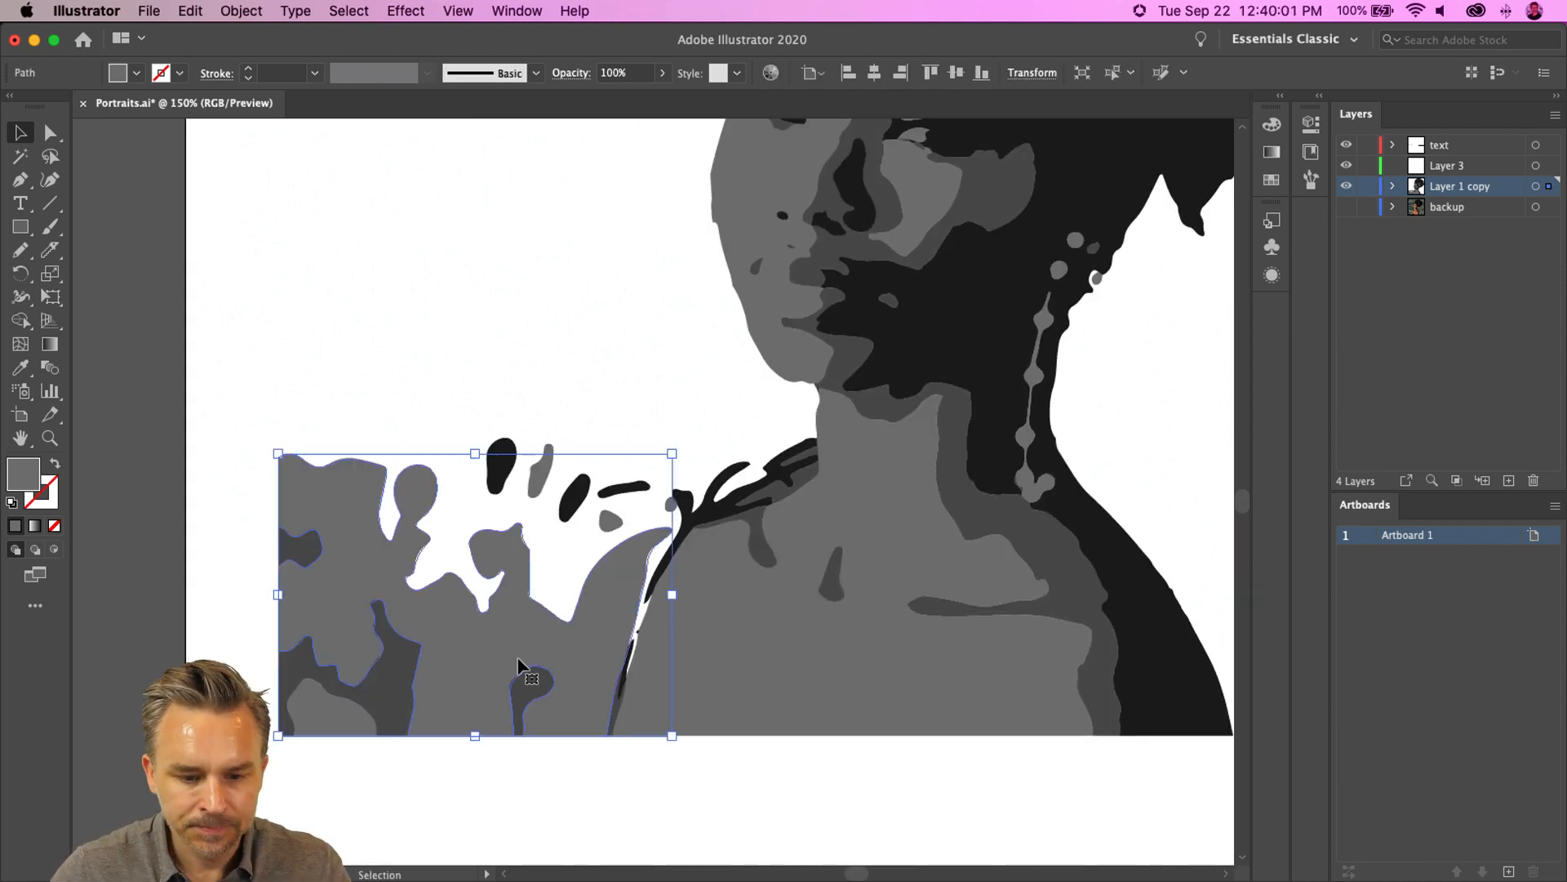
{"action": "key", "text": "Delete"}
{"action": "left_click_drag", "start_coordinate": [517, 749], "coordinate": [554, 776]}
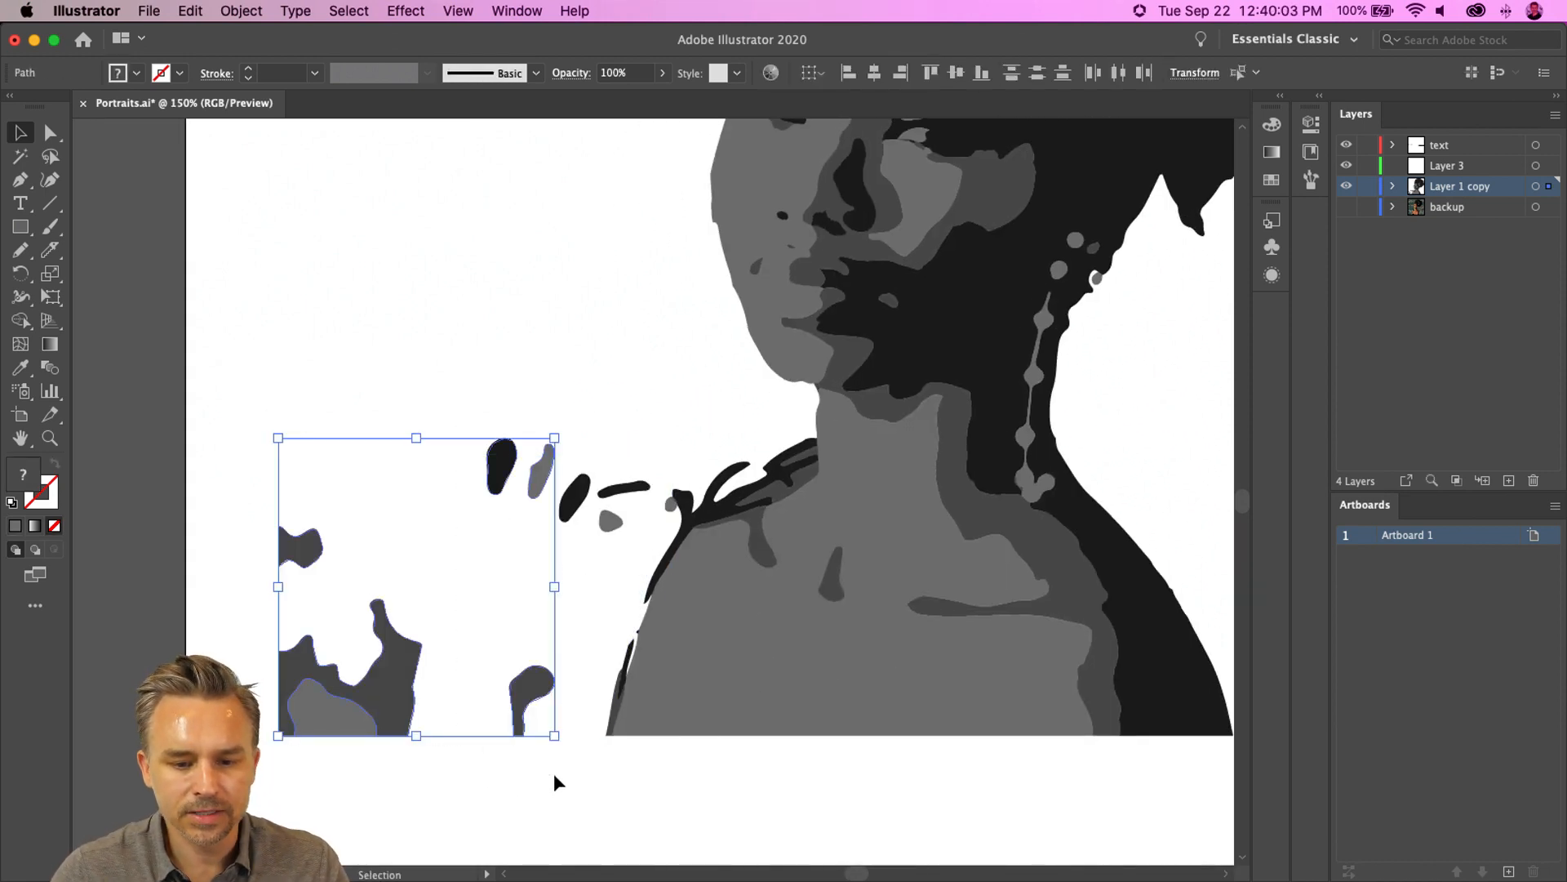
{"action": "key", "text": "Delete"}
{"action": "left_click_drag", "start_coordinate": [453, 367], "coordinate": [641, 535]}
{"action": "key", "text": "Delete"}
- Select the neck and shoulder shapes and cut a curve across them below the chin with the Knife tool
{"action": "left_click_drag", "start_coordinate": [635, 417], "coordinate": [463, 476]}
{"action": "left_click_drag", "start_coordinate": [289, 286], "coordinate": [1160, 823]}
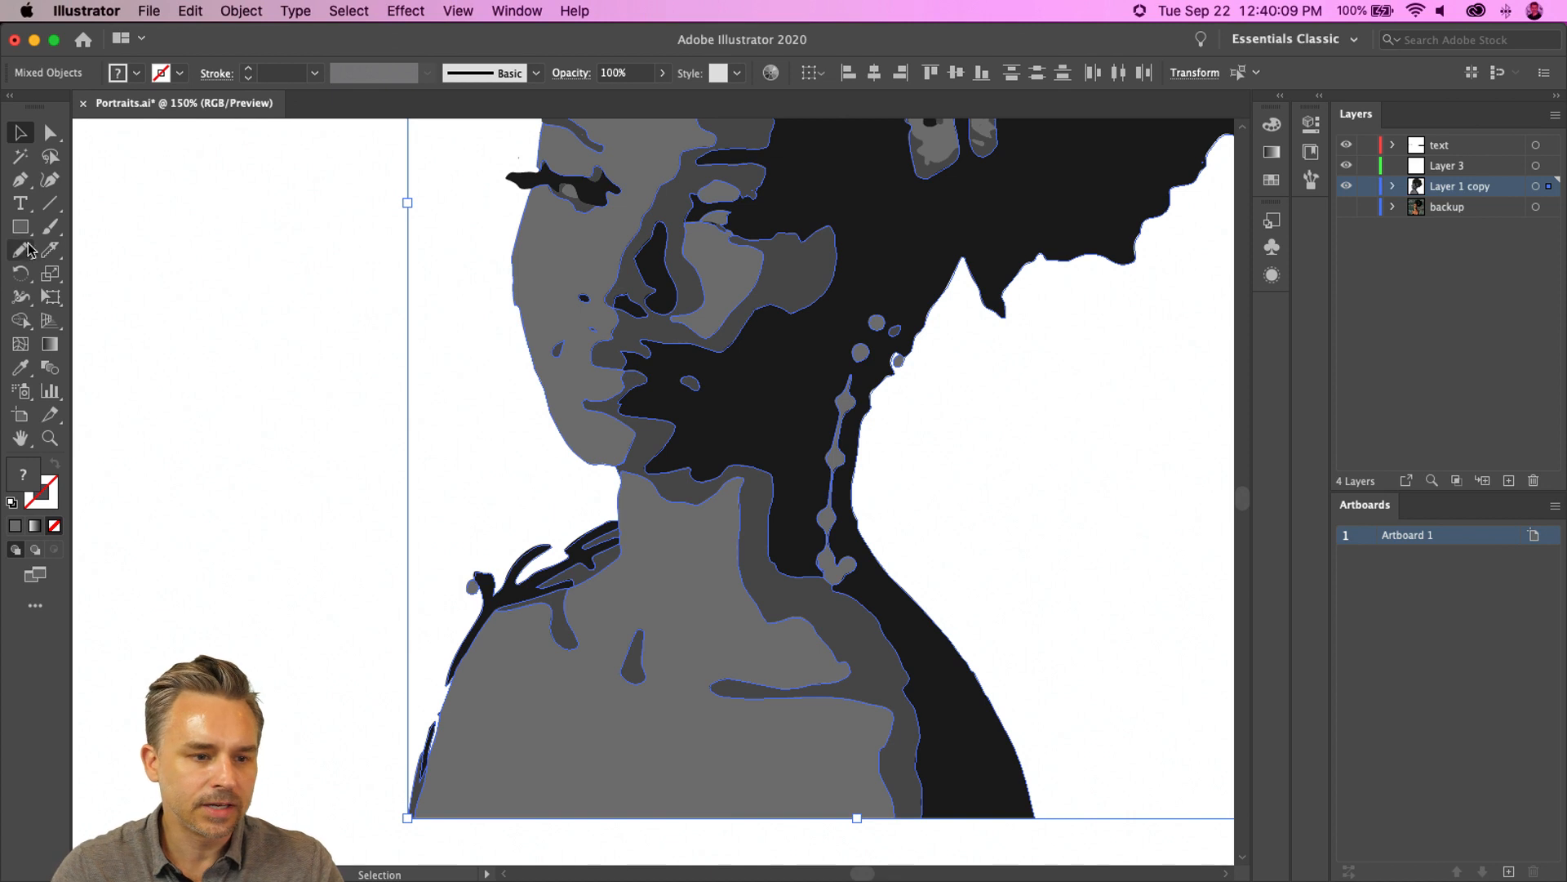
{"action": "left_click", "coordinate": [50, 249]}
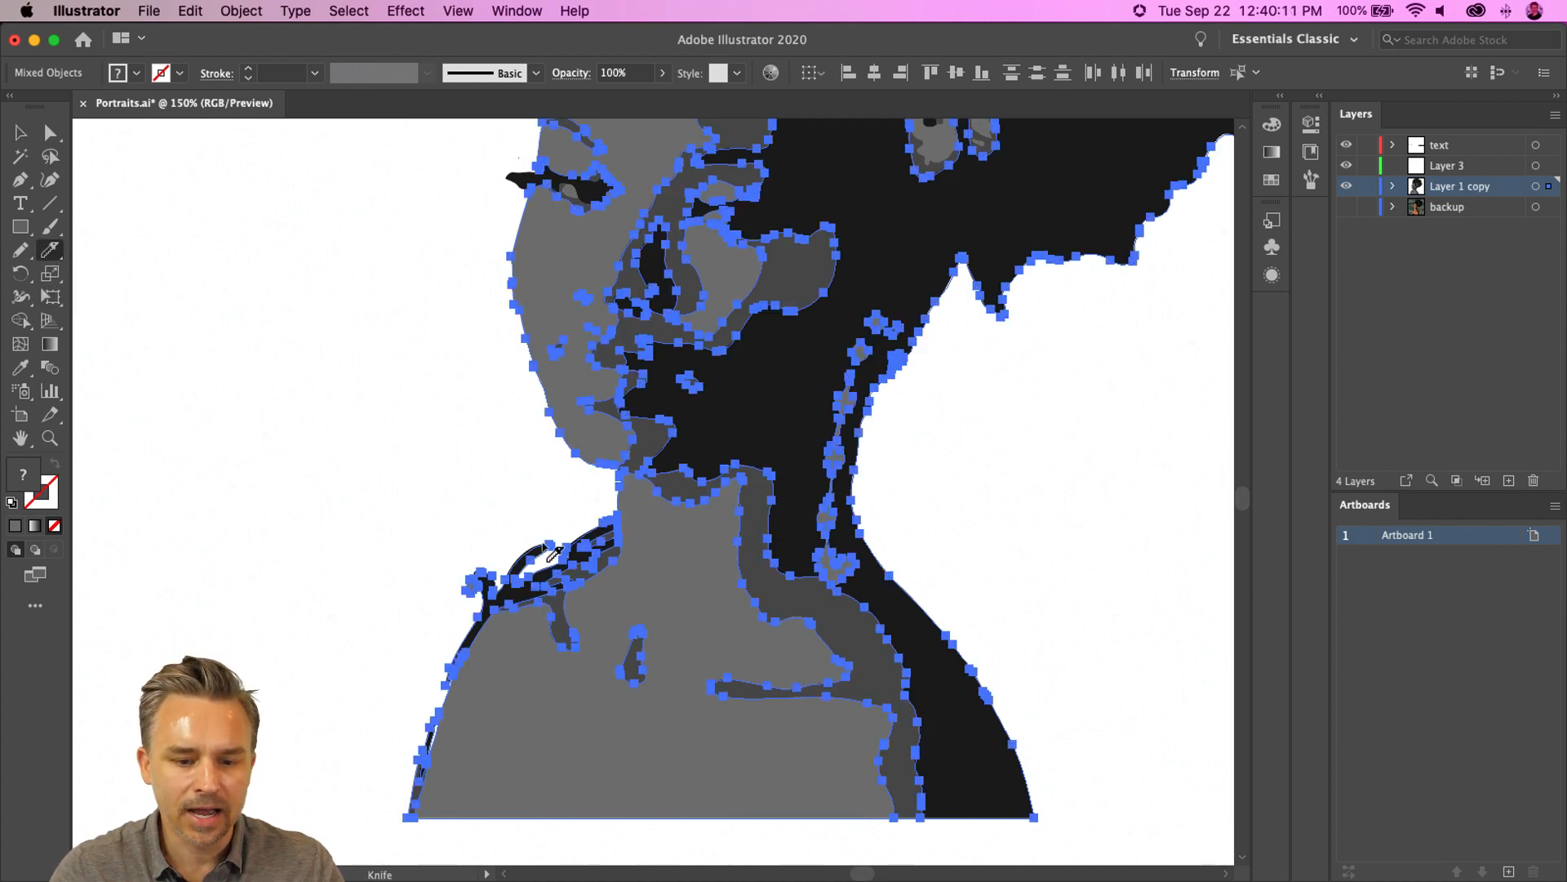
{"action": "mouse_move", "coordinate": [611, 510]}
{"action": "left_mouse_down"}
{"action": "mouse_move", "coordinate": [644, 609]}
{"action": "mouse_move", "coordinate": [741, 637]}
{"action": "mouse_move", "coordinate": [795, 634]}
{"action": "mouse_move", "coordinate": [835, 604]}
{"action": "mouse_move", "coordinate": [894, 515]}
{"action": "left_mouse_up"}
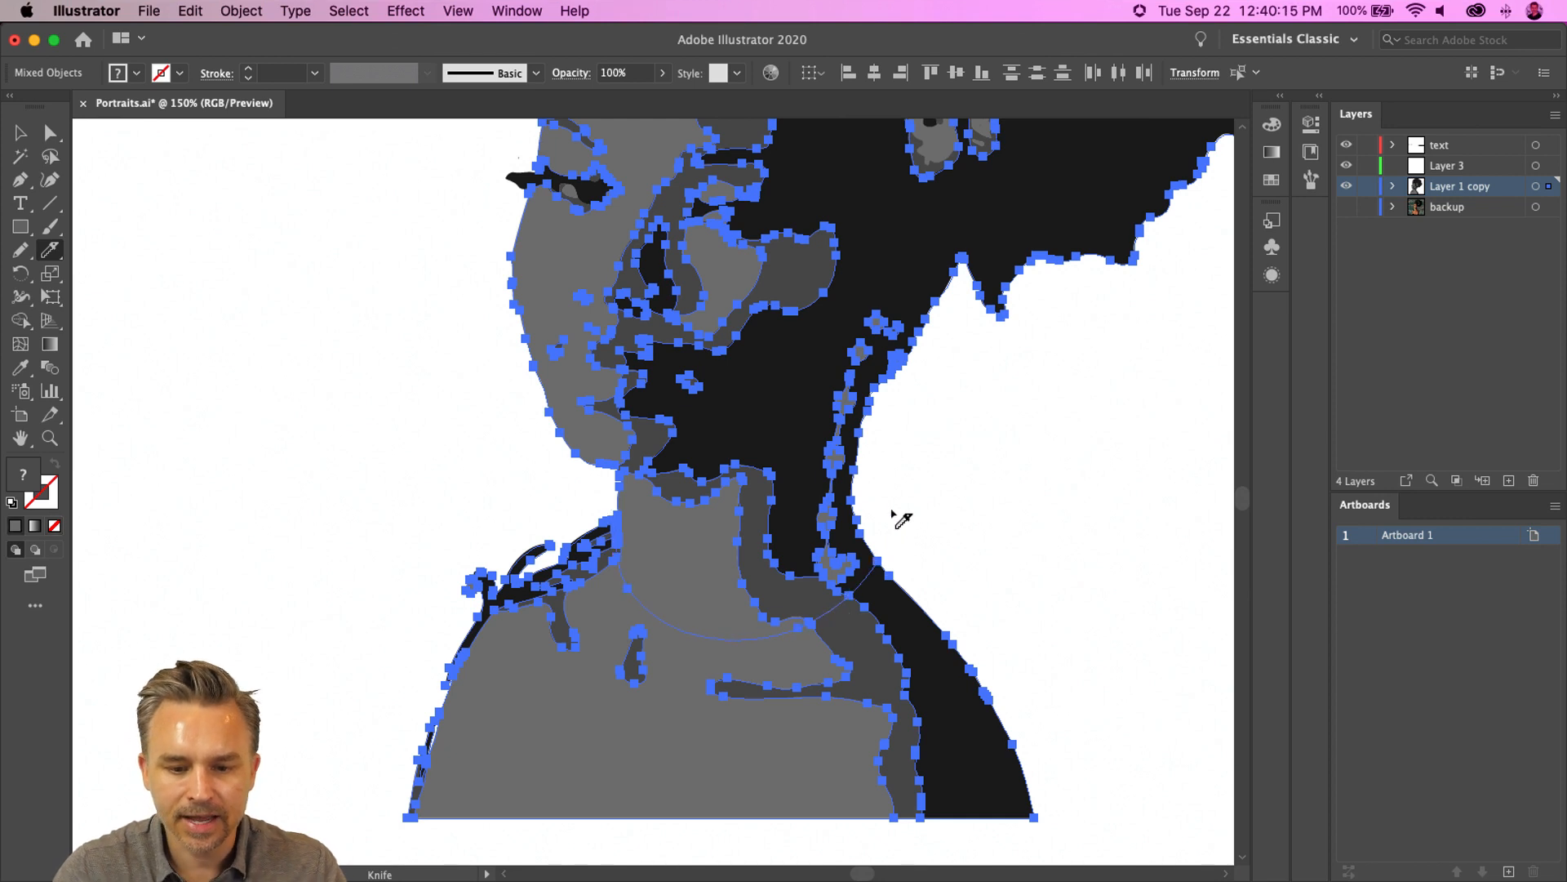
- Delete the shoulder and chest pieces below the cut
{"action": "key", "text": "a"}
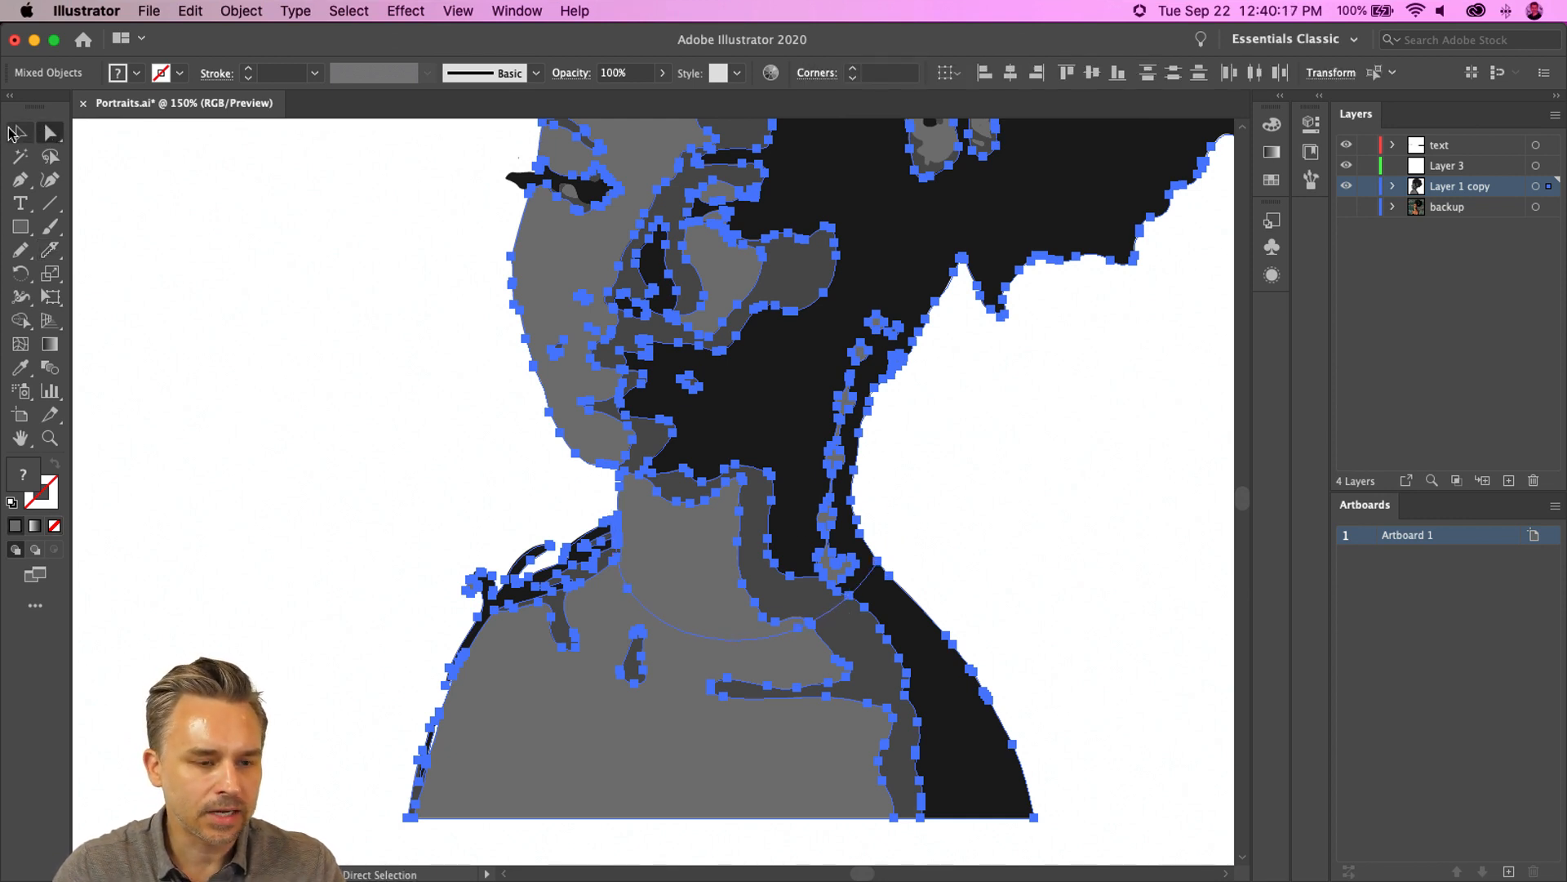
{"action": "left_click", "coordinate": [14, 133]}
{"action": "left_click", "coordinate": [351, 572]}
{"action": "left_click_drag", "start_coordinate": [387, 576], "coordinate": [566, 829]}
{"action": "key", "text": "Delete"}
{"action": "left_click_drag", "start_coordinate": [634, 653], "coordinate": [662, 697]}
{"action": "key", "text": "Delete"}
{"action": "left_click", "coordinate": [598, 542]}
{"action": "key", "text": "Delete"}
{"action": "left_click", "coordinate": [732, 684]}
{"action": "key", "text": "Delete"}
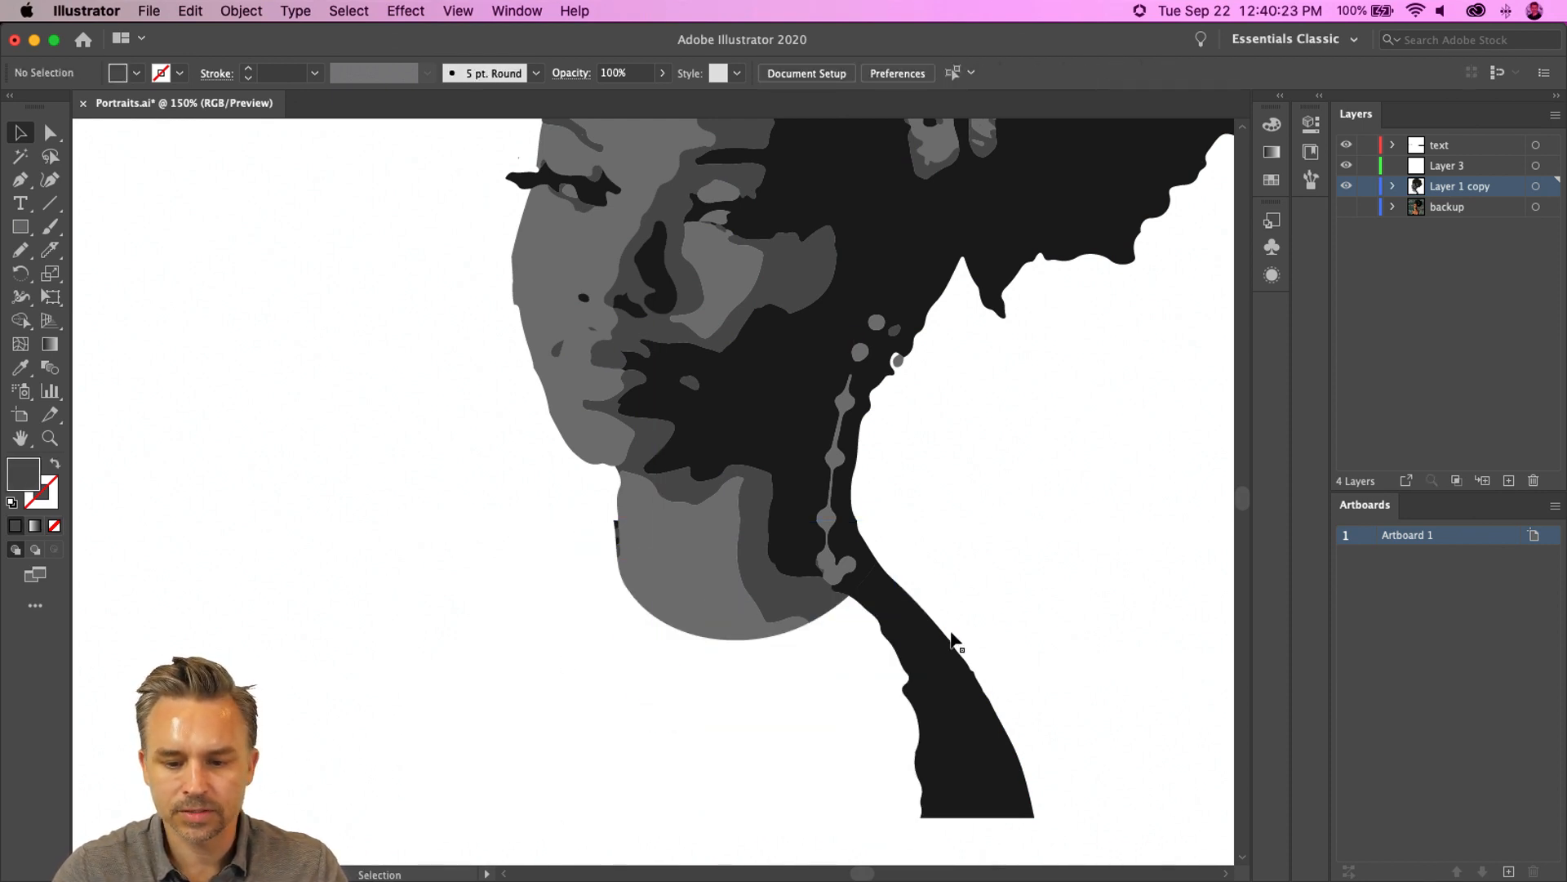
- Delete the leftover shoulder piece to the right of the neck
{"action": "left_click", "coordinate": [930, 653]}
{"action": "key", "text": "Delete"}
{"action": "left_click_drag", "start_coordinate": [332, 514], "coordinate": [247, 658]}
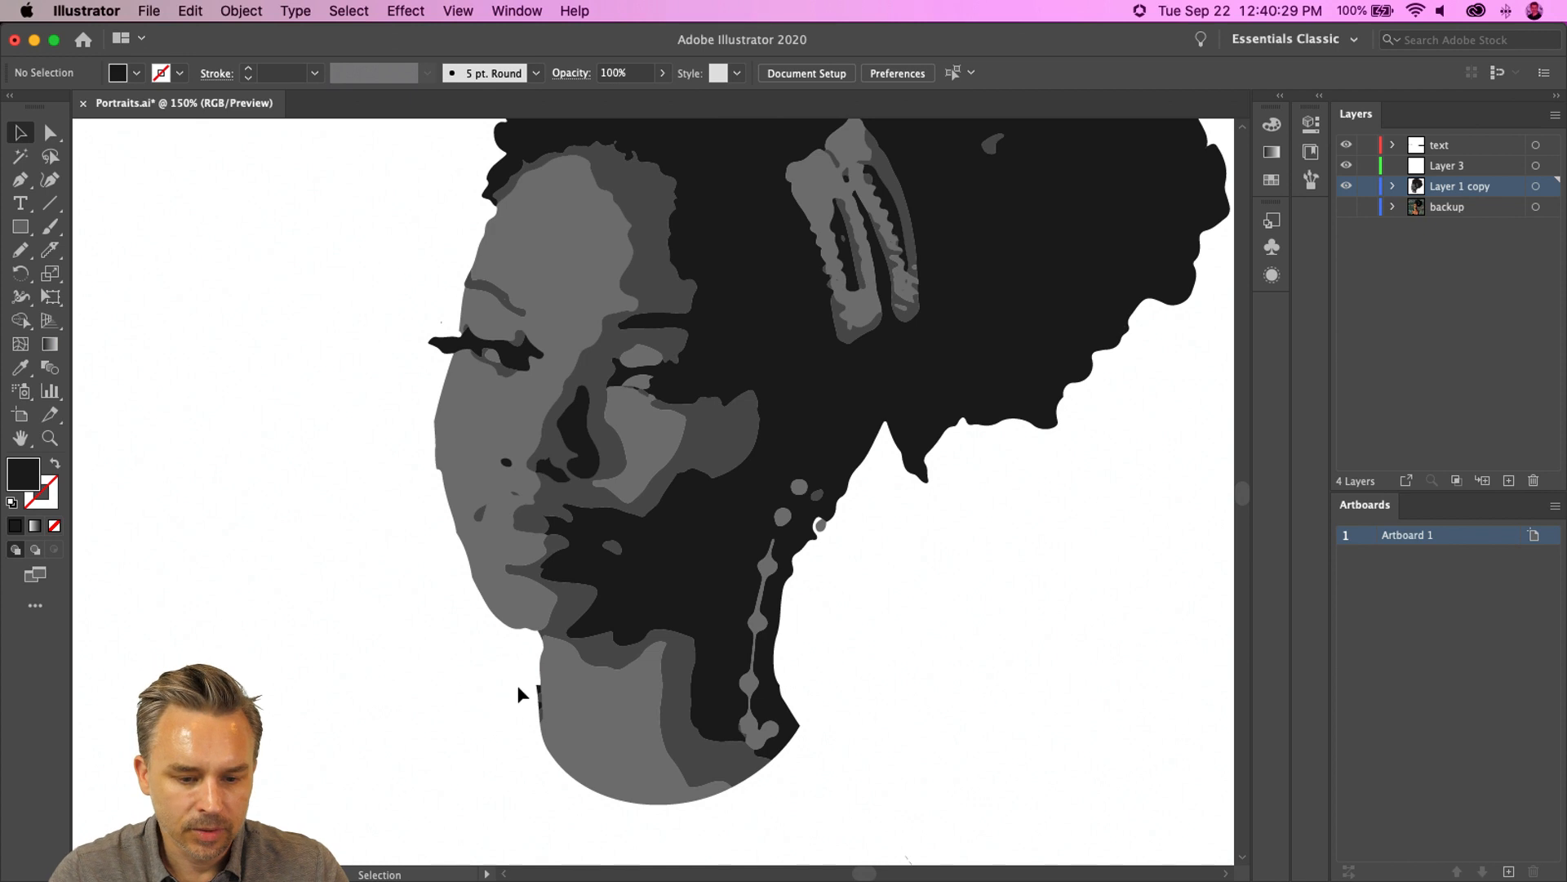
{"action": "key", "text": "super+equal"}
{"action": "key", "text": "super+equal"}
{"action": "left_click_drag", "start_coordinate": [517, 659], "coordinate": [731, 371]}
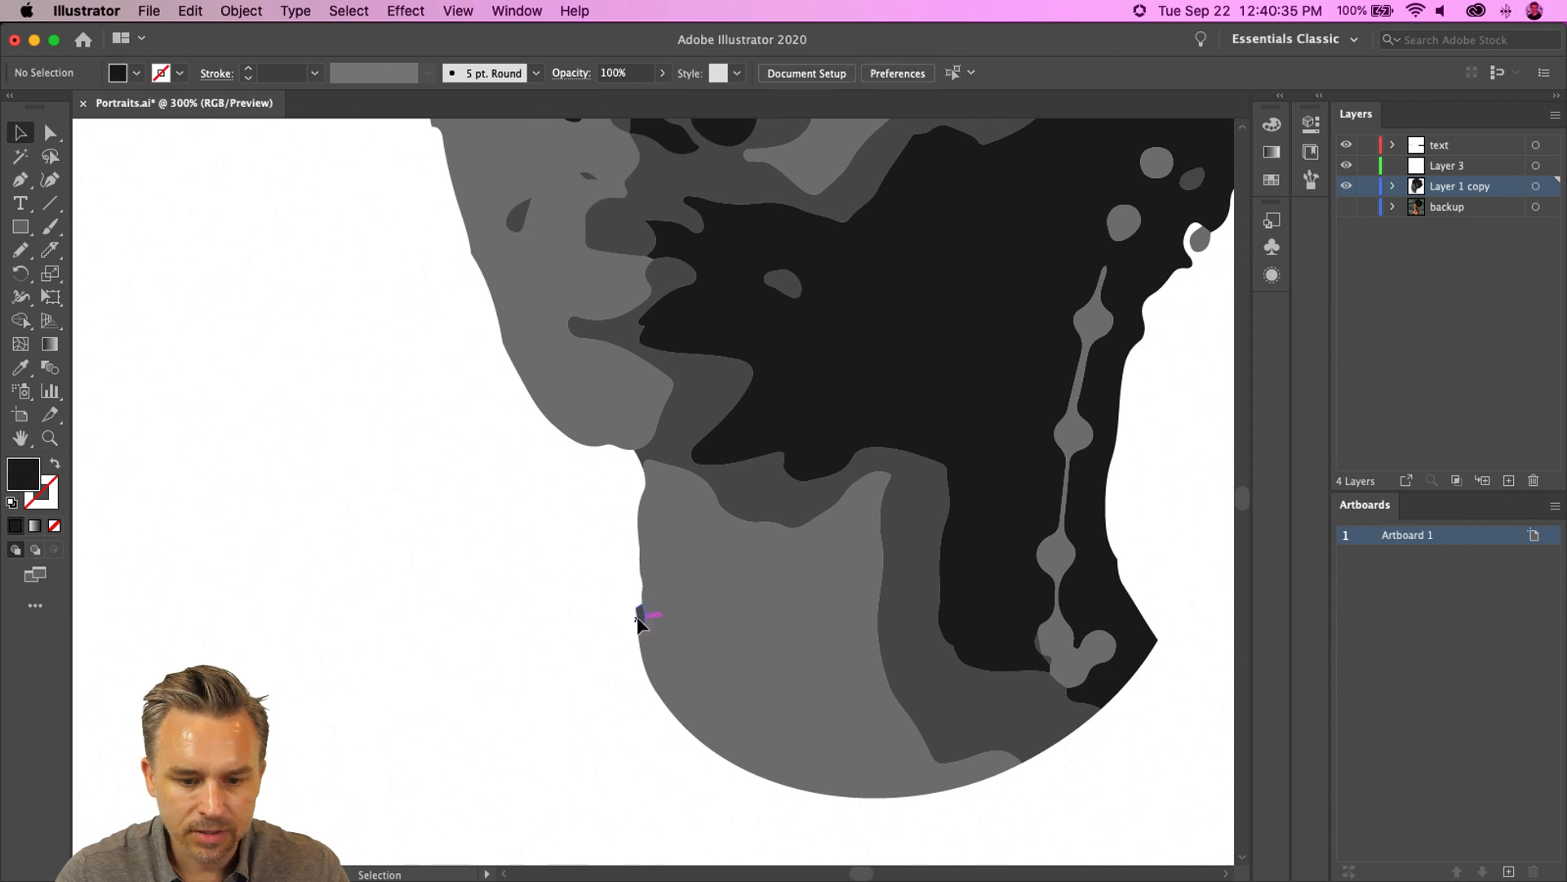
- Try image-tracing the backup photo with the Silhouettes preset, then undo it and return to the traced portrait layer
{"action": "left_click", "coordinate": [1344, 187]}
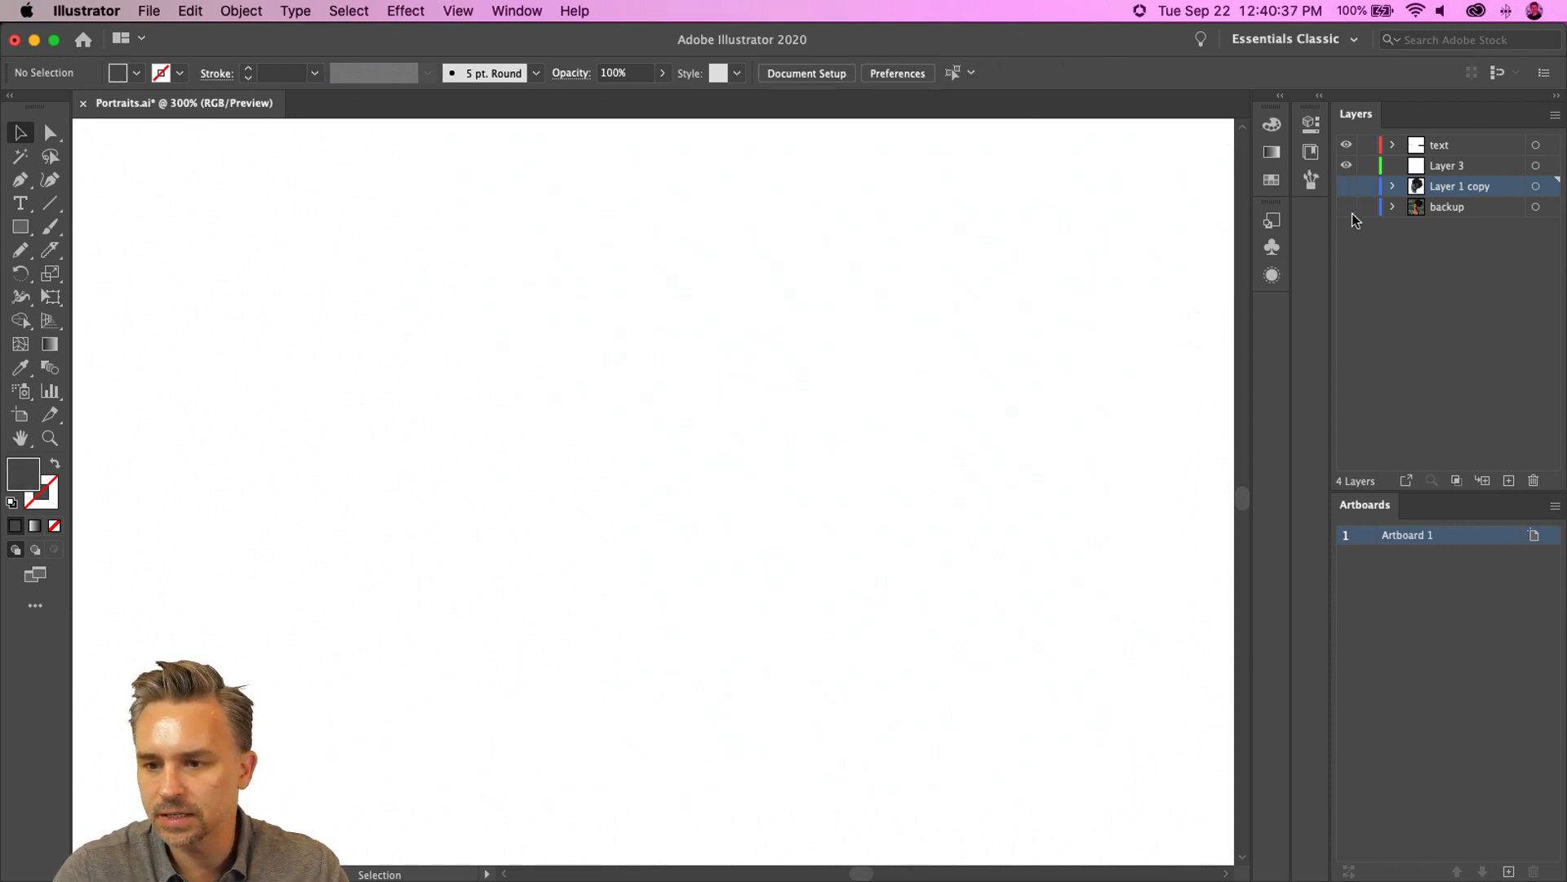
{"action": "left_click", "coordinate": [1347, 207]}
{"action": "left_click", "coordinate": [1453, 207]}
{"action": "left_click_drag", "start_coordinate": [467, 298], "coordinate": [437, 689]}
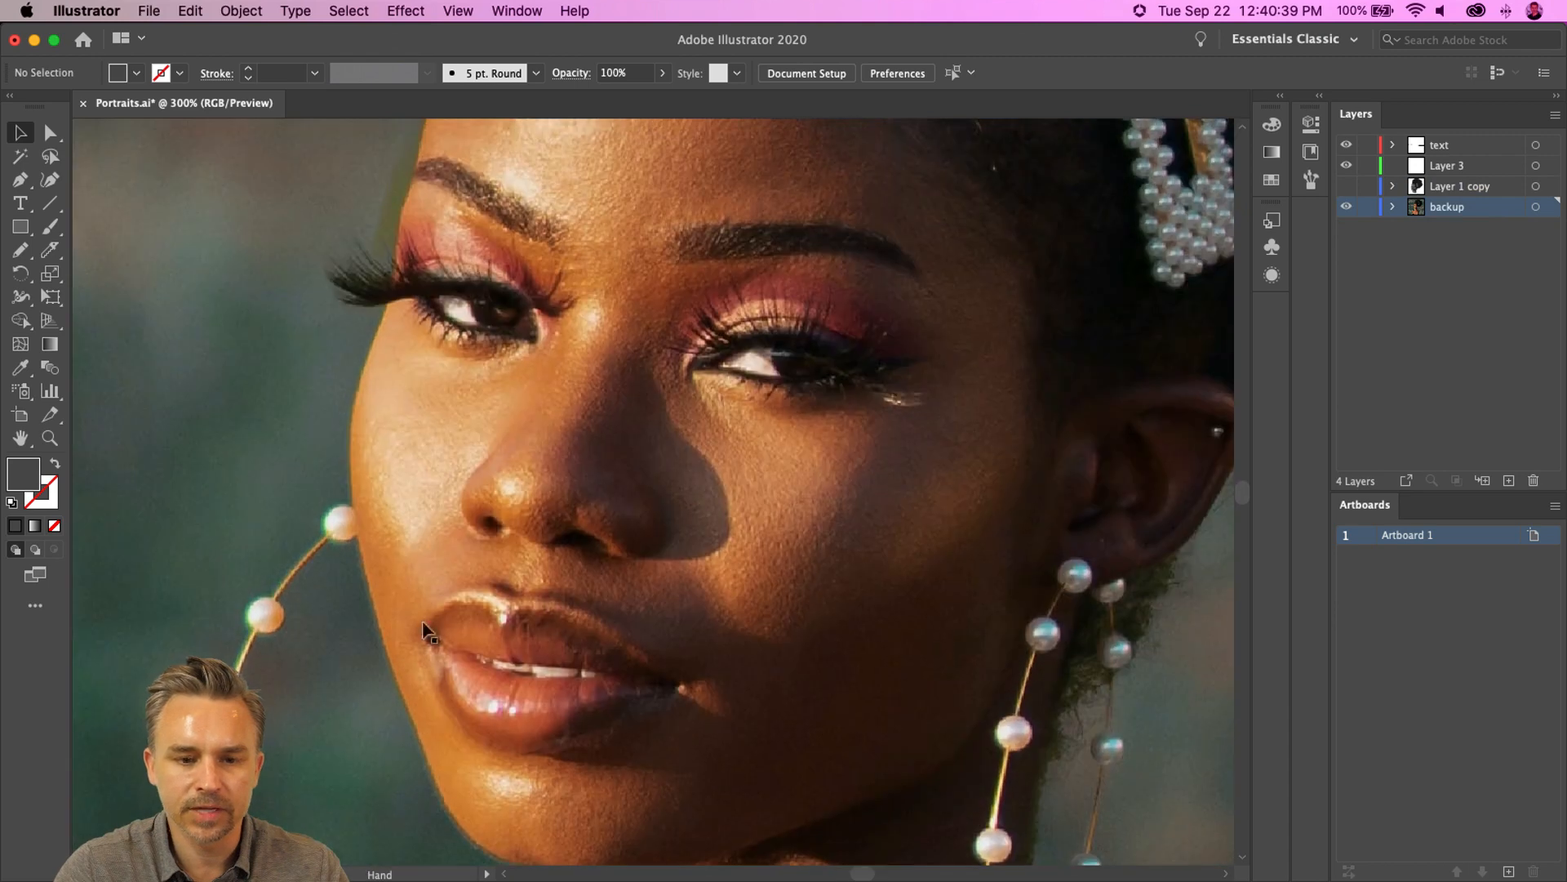
{"action": "left_click", "coordinate": [427, 378]}
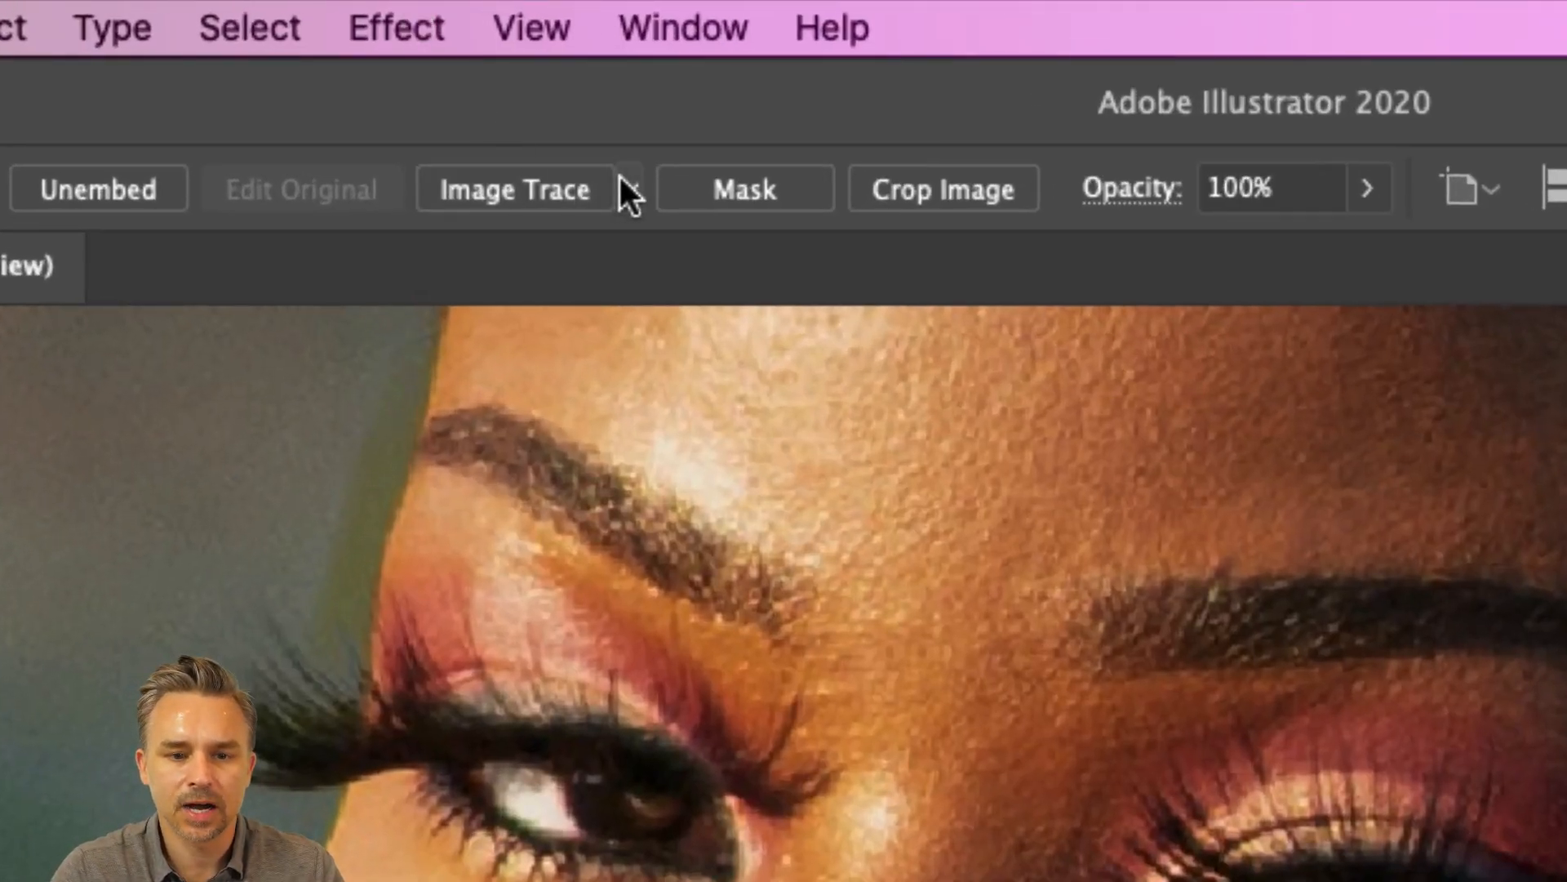
{"action": "left_click", "coordinate": [543, 115]}
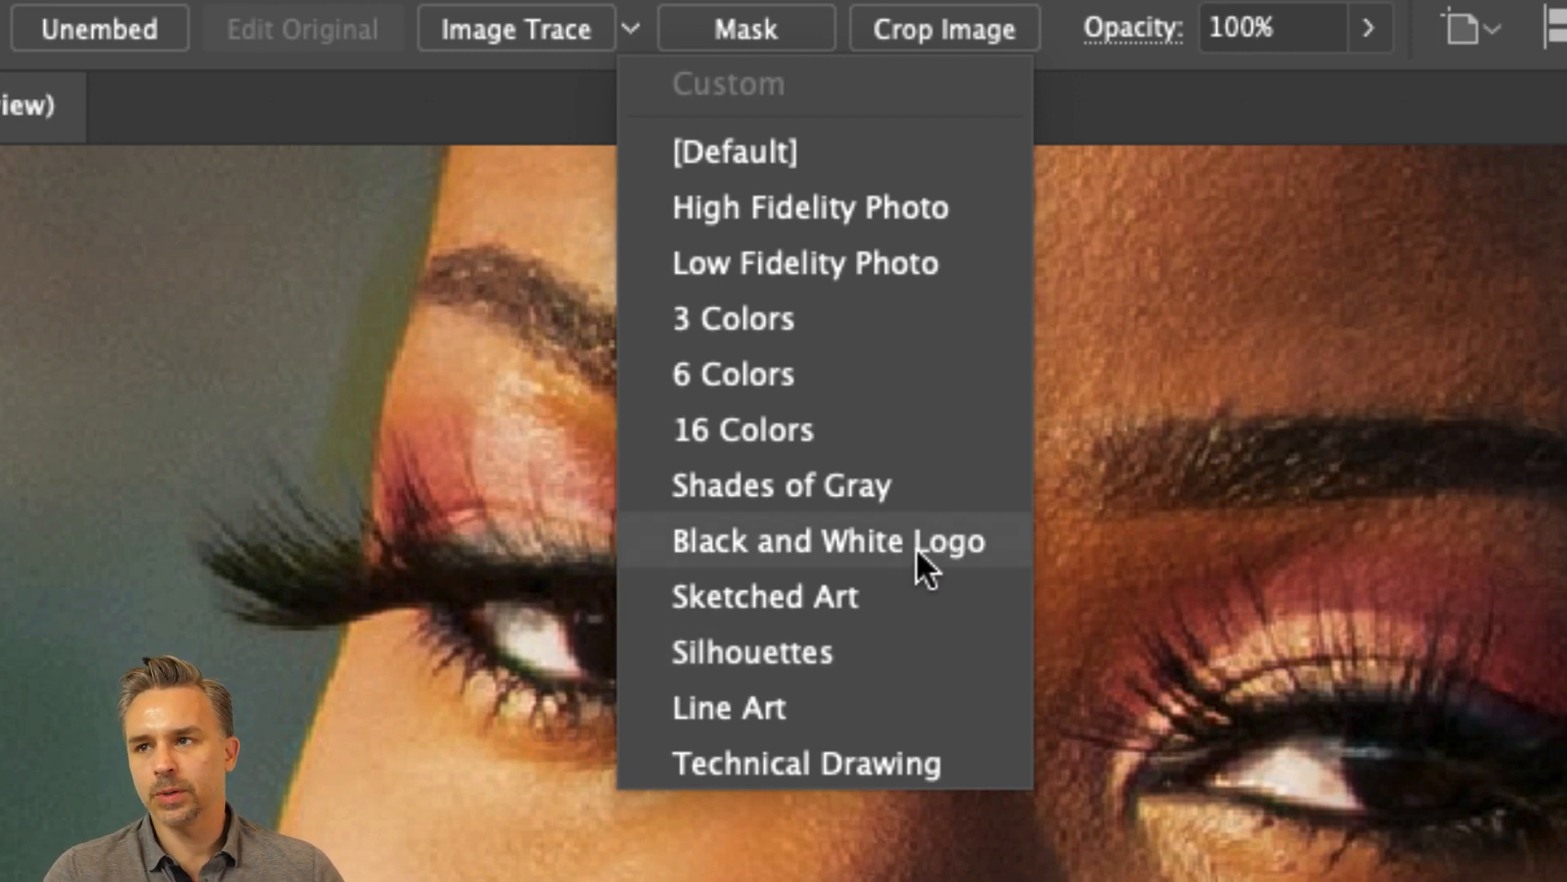
{"action": "left_click", "coordinate": [894, 640]}
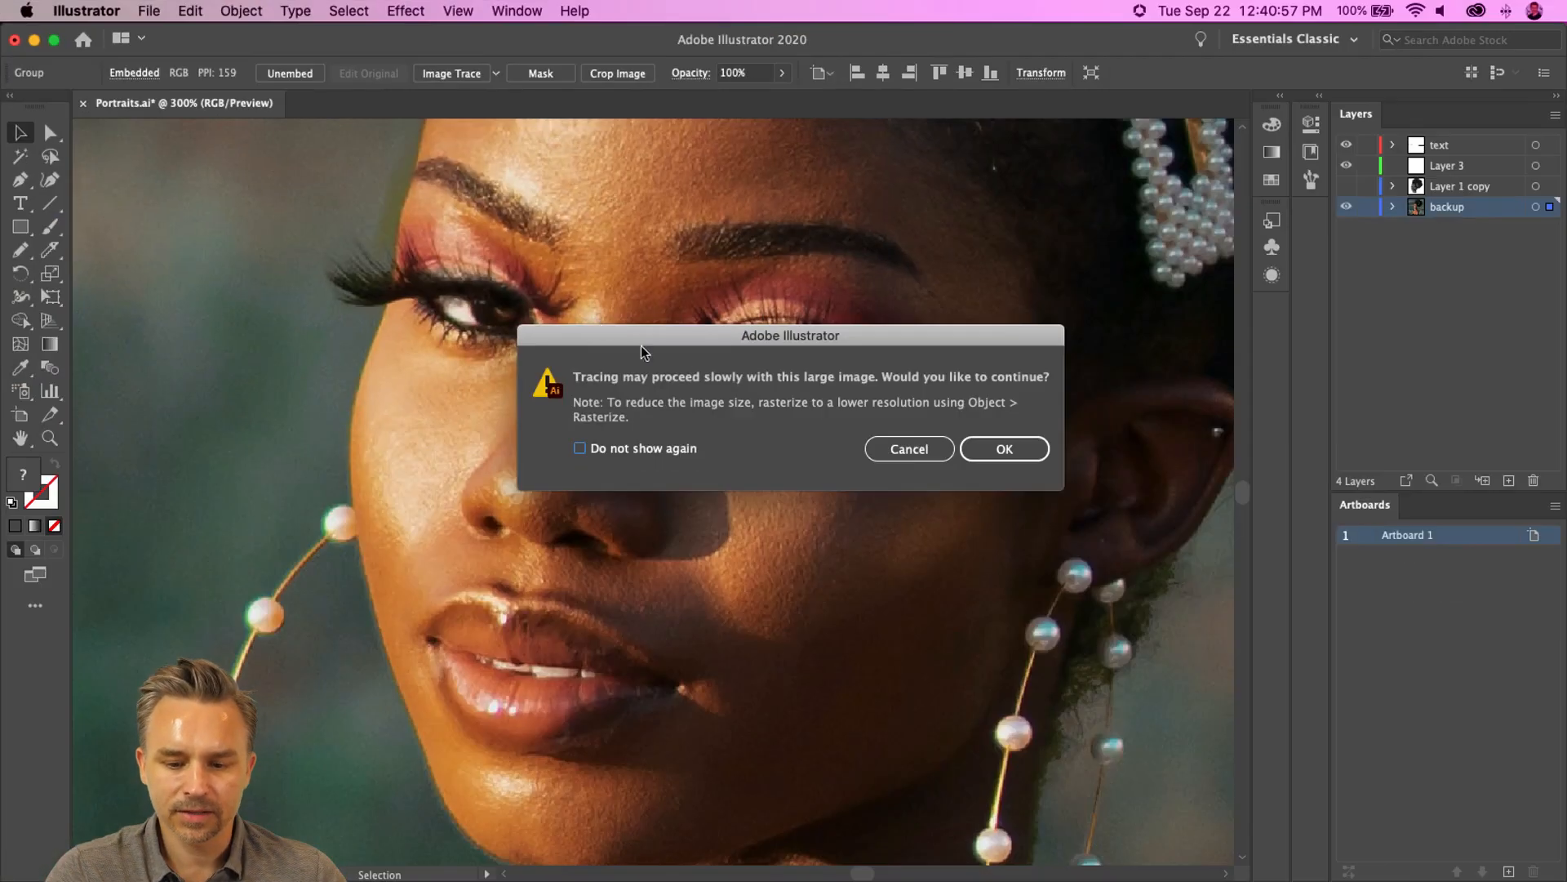
{"action": "left_click", "coordinate": [1005, 448]}
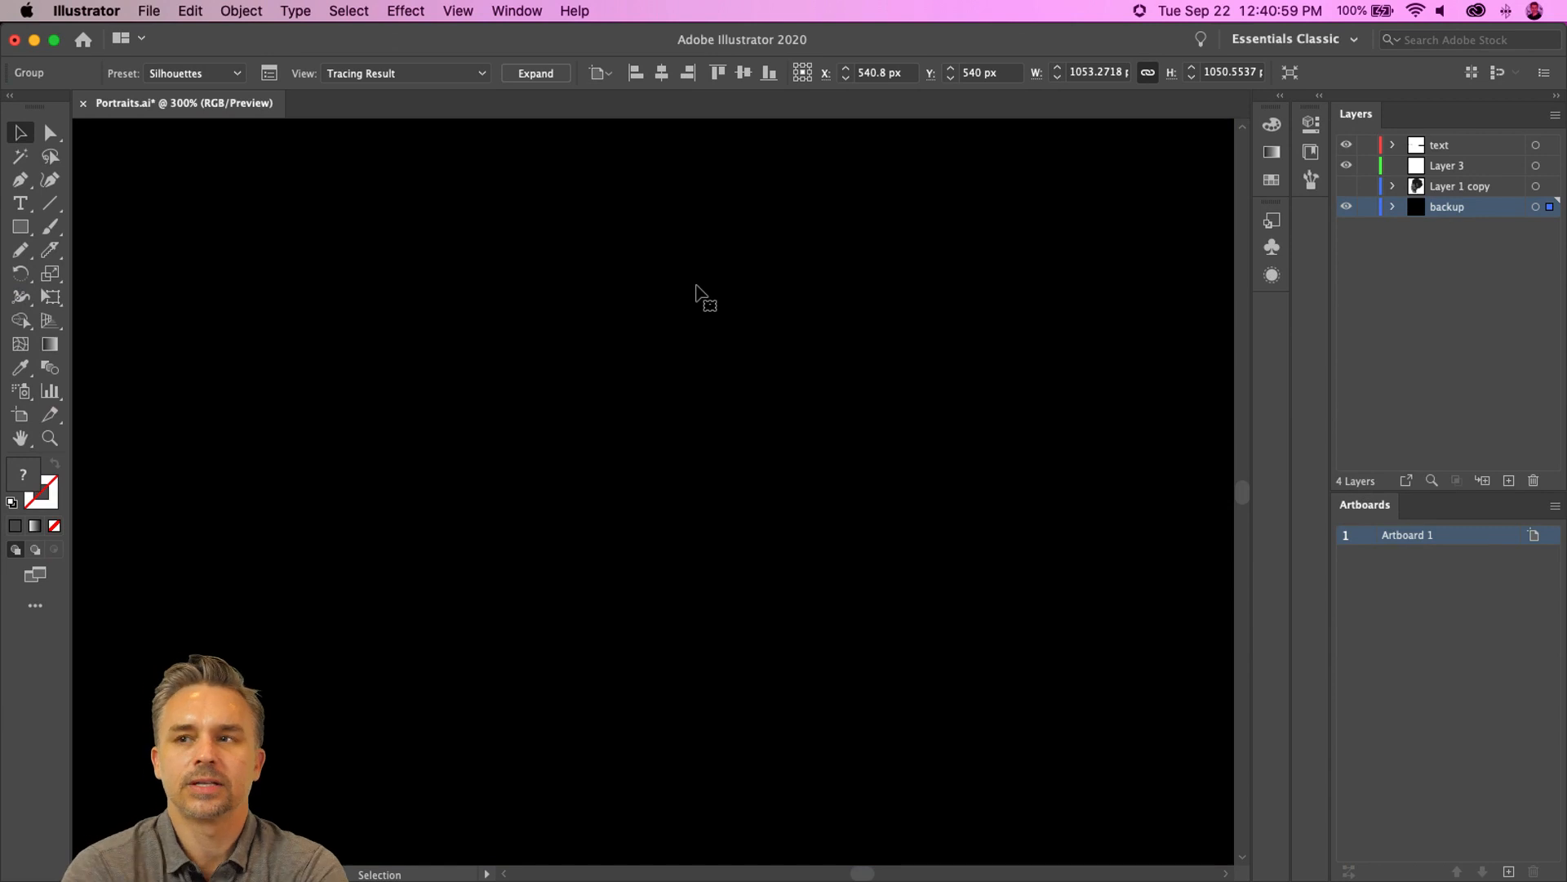
{"action": "key", "text": "super+minus"}
{"action": "key", "text": "super+minus"}
{"action": "key", "text": "super+minus"}
{"action": "key", "text": "super+minus"}
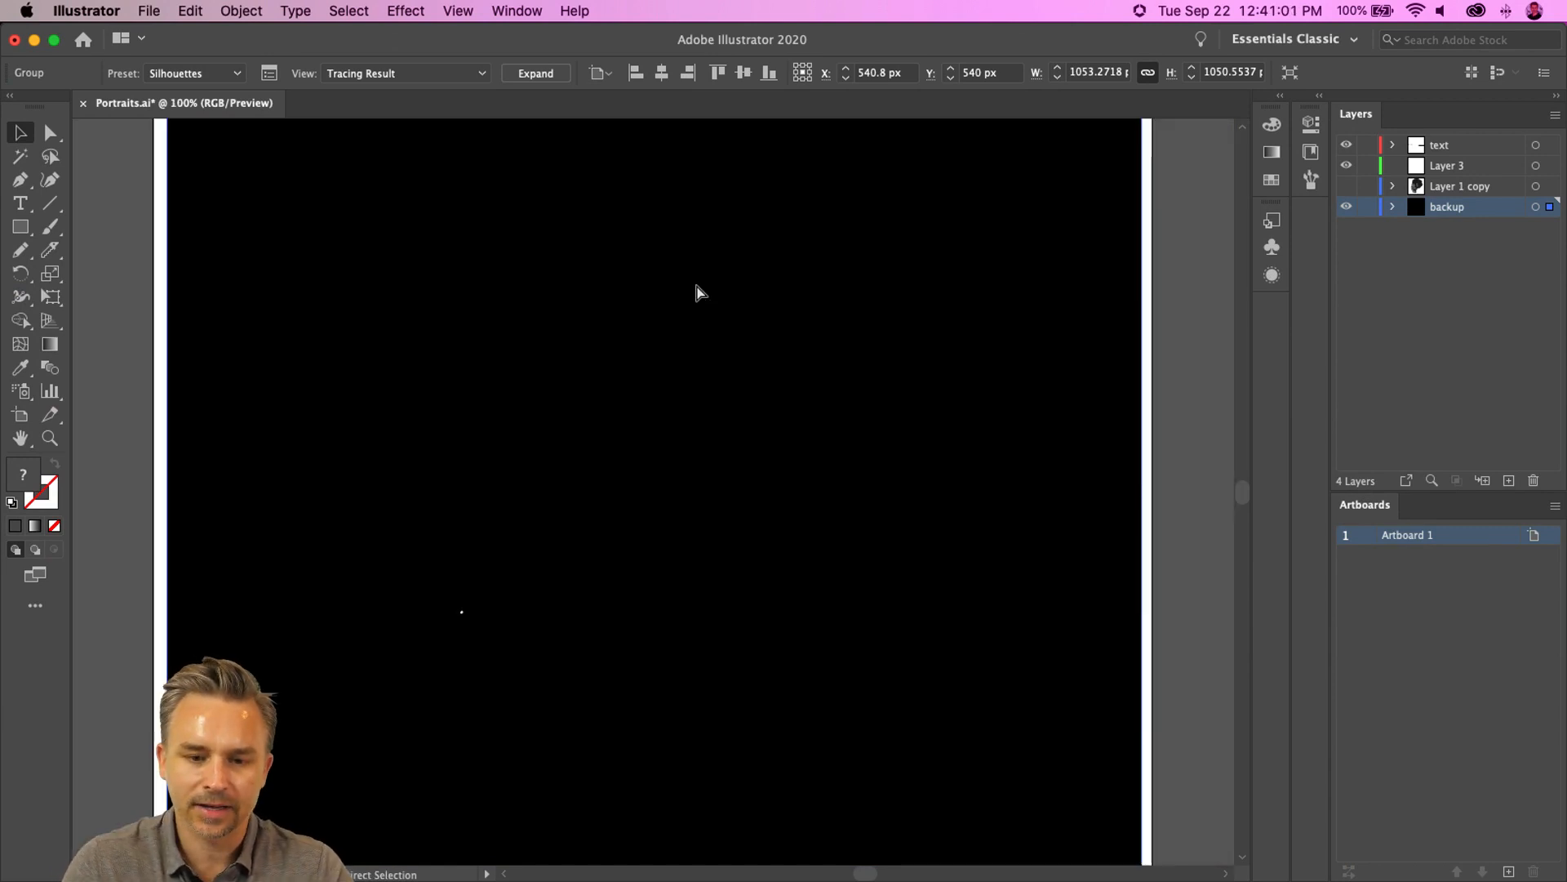
{"action": "key", "text": "super+z"}
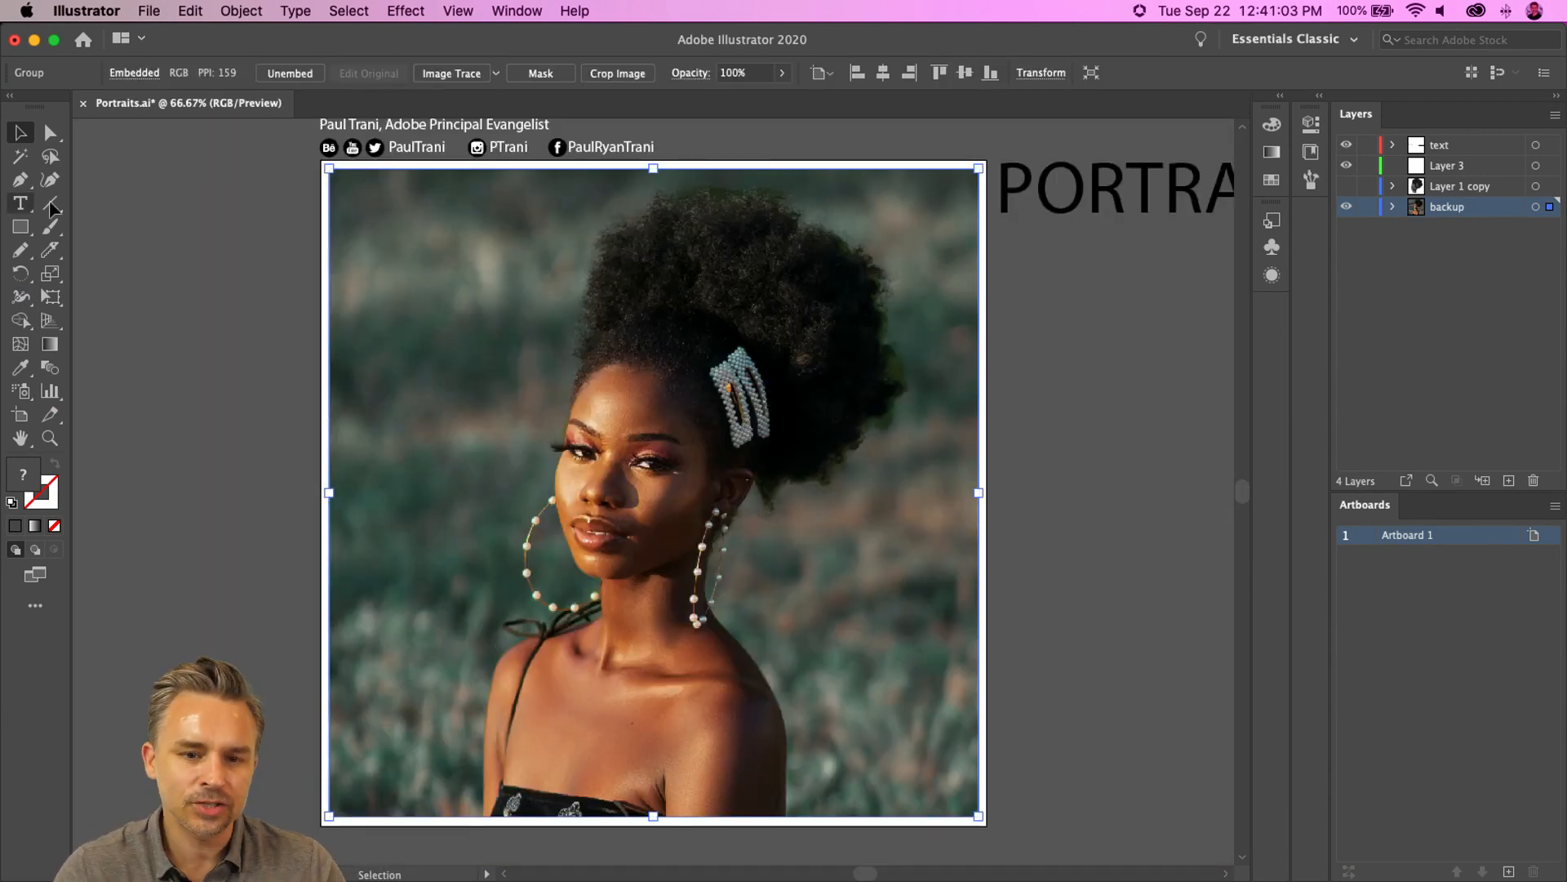
{"action": "left_click", "coordinate": [1346, 187]}
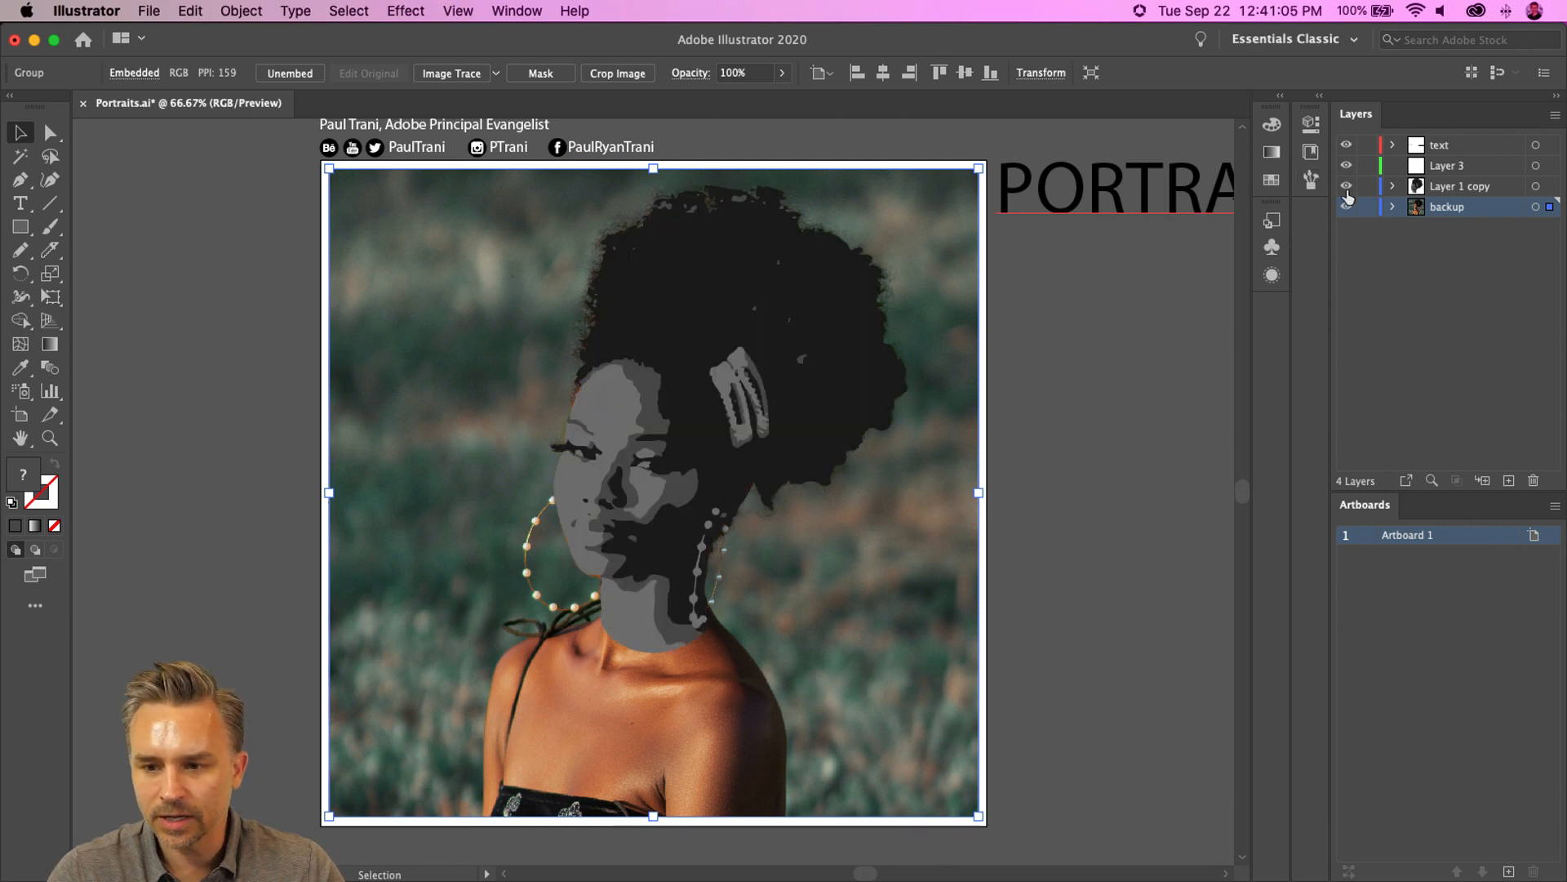
{"action": "left_click", "coordinate": [1346, 206]}
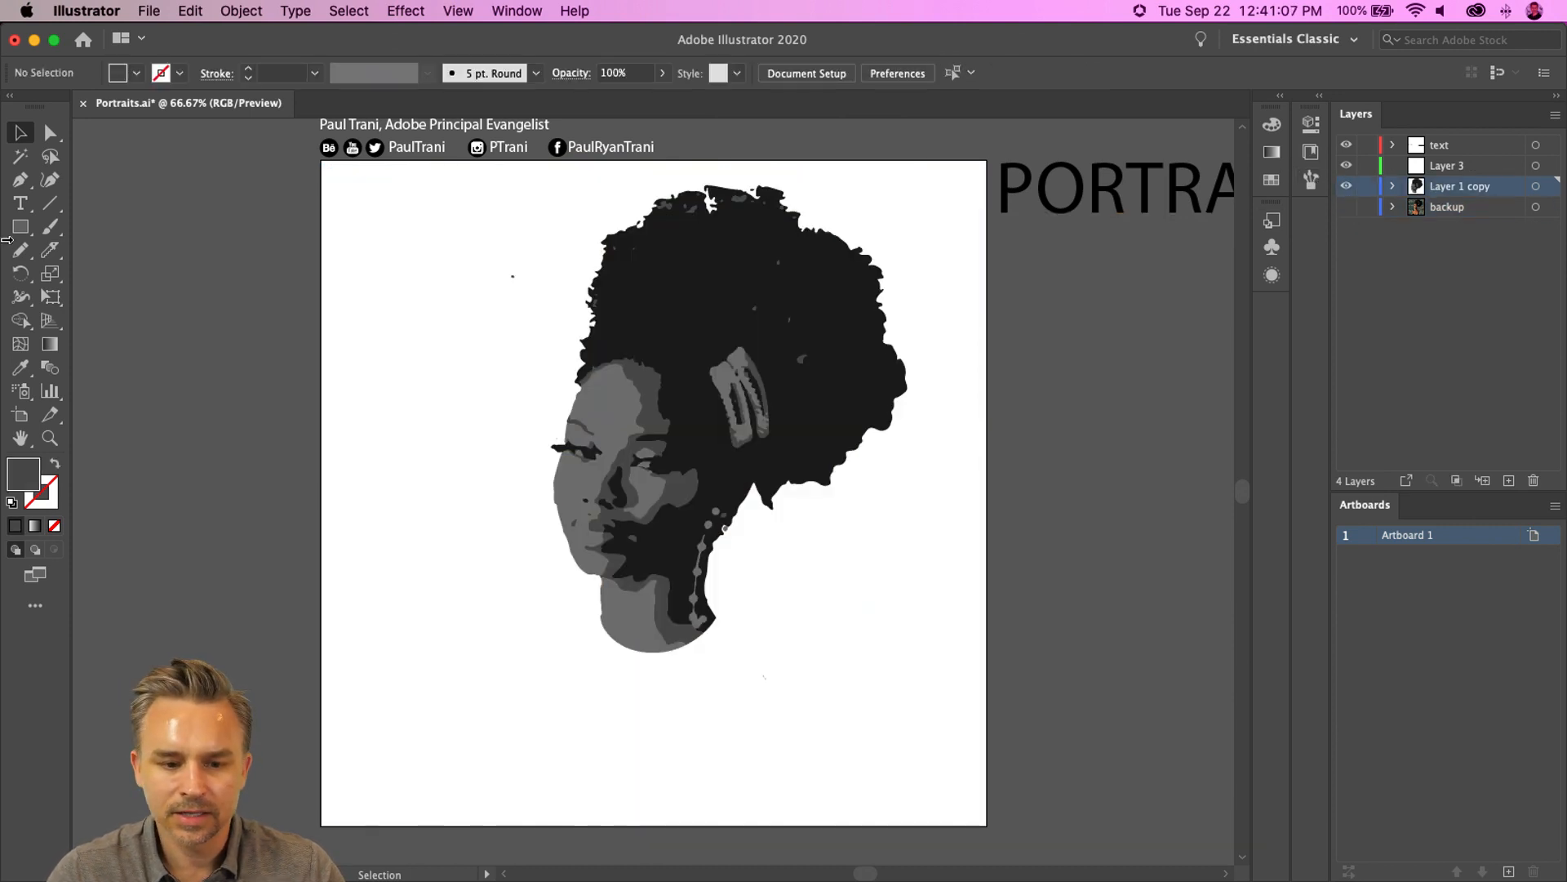
- Zoom in and inspect the traced portrait's face and hair details
{"action": "left_click_drag", "start_coordinate": [422, 233], "coordinate": [531, 310]}
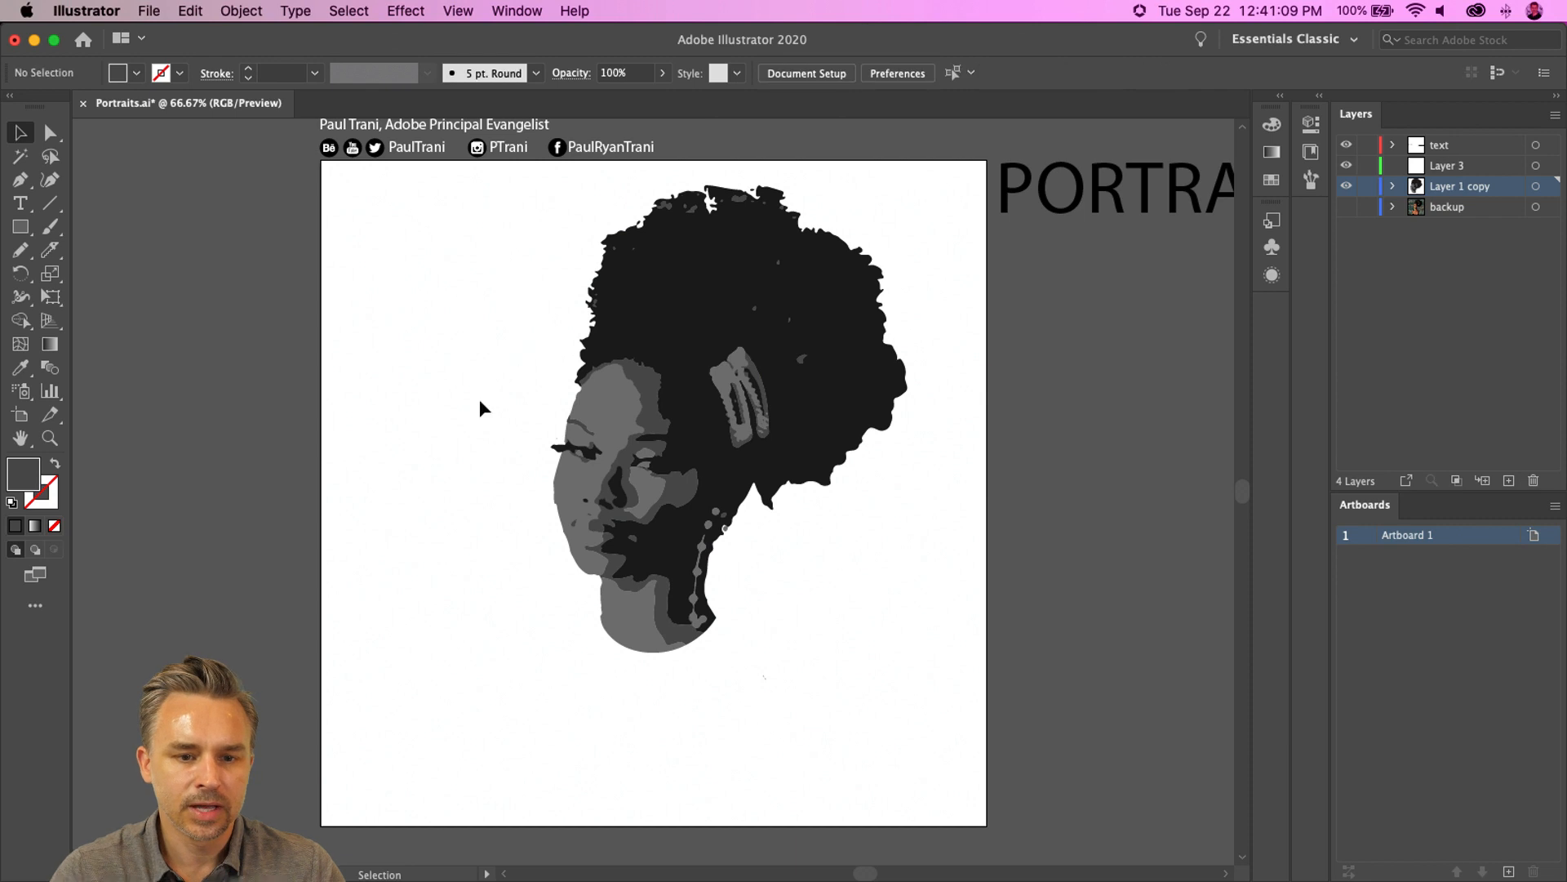
{"action": "key", "text": "super+1"}
{"action": "key", "text": "super+equal"}
{"action": "key", "text": "super+equal"}
{"action": "key", "text": "super+equal"}
{"action": "key", "text": "super+equal"}
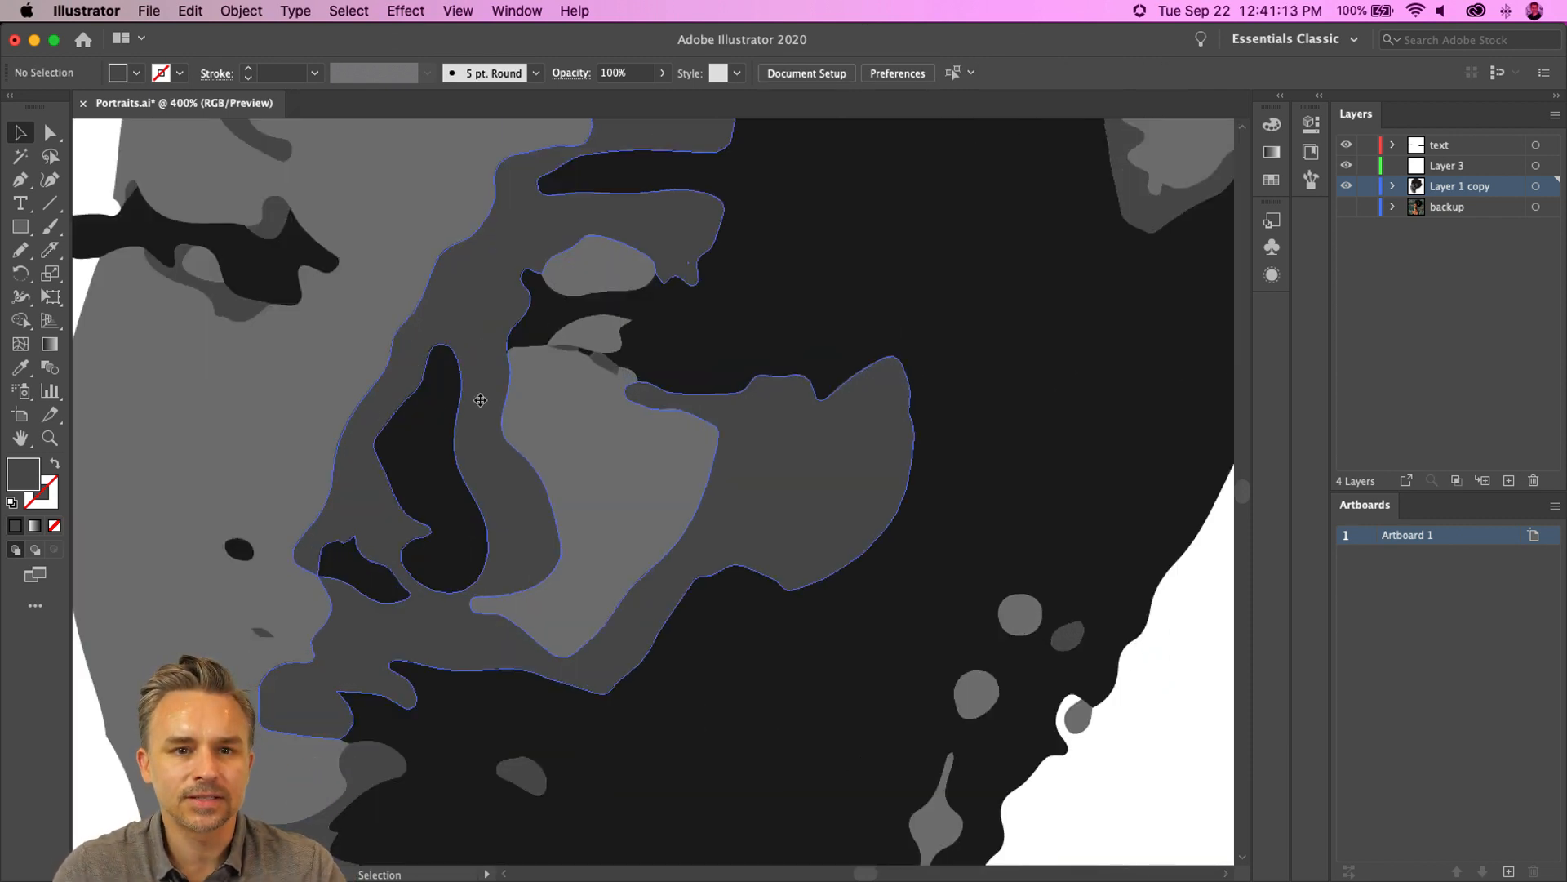
{"action": "key", "text": "super+minus"}
{"action": "key", "text": "super+minus"}
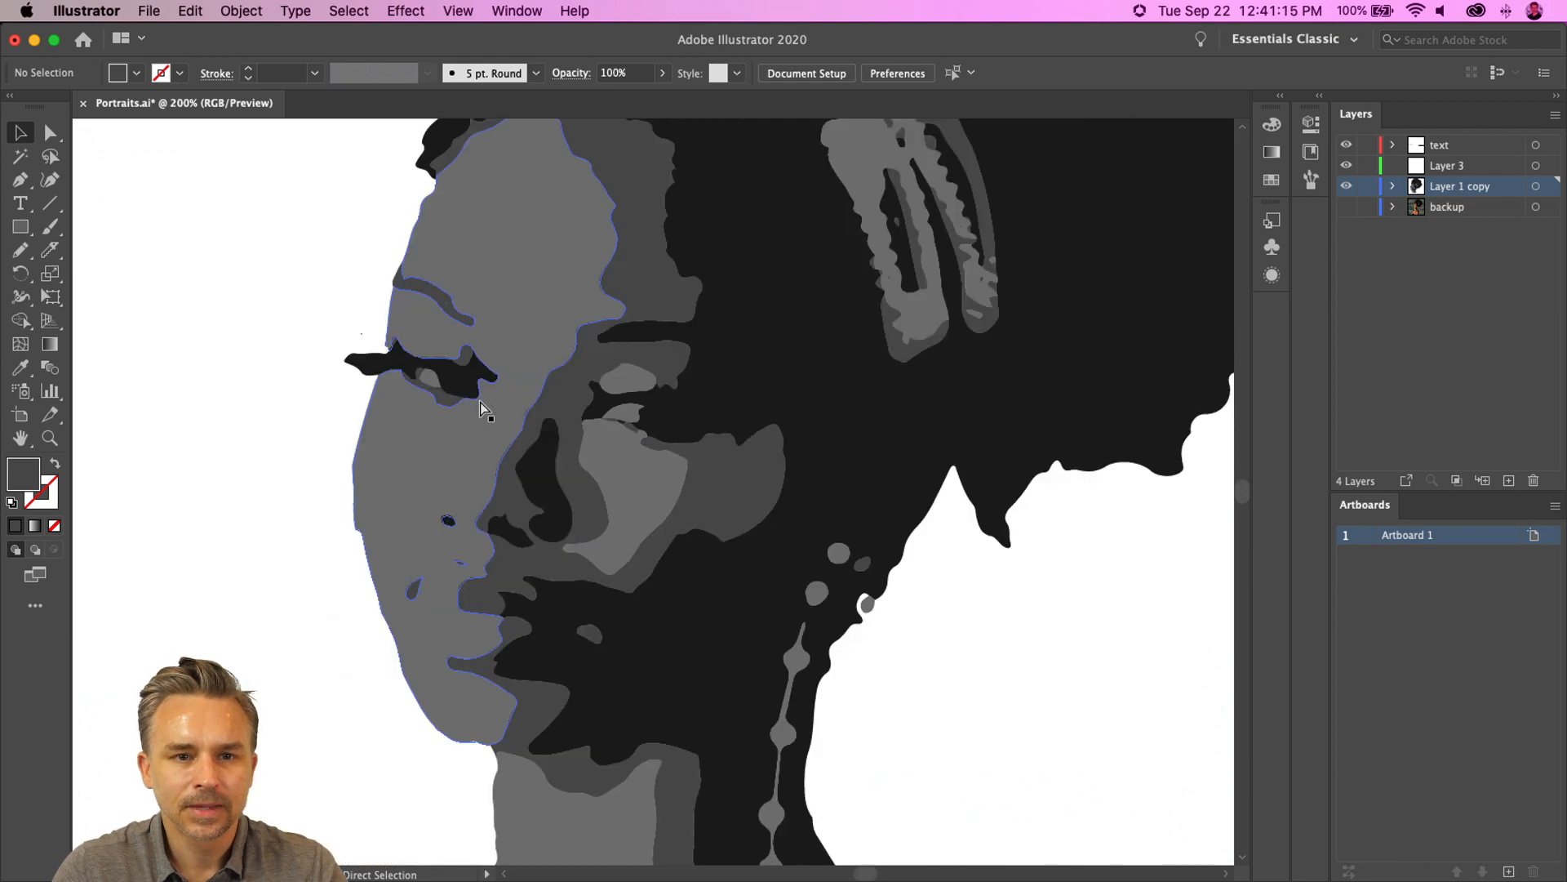
{"action": "key", "text": "super+minus"}
{"action": "mouse_move", "coordinate": [525, 290]}
{"action": "left_mouse_down"}
{"action": "mouse_move", "coordinate": [520, 398]}
{"action": "mouse_move", "coordinate": [525, 262]}
{"action": "left_mouse_up"}
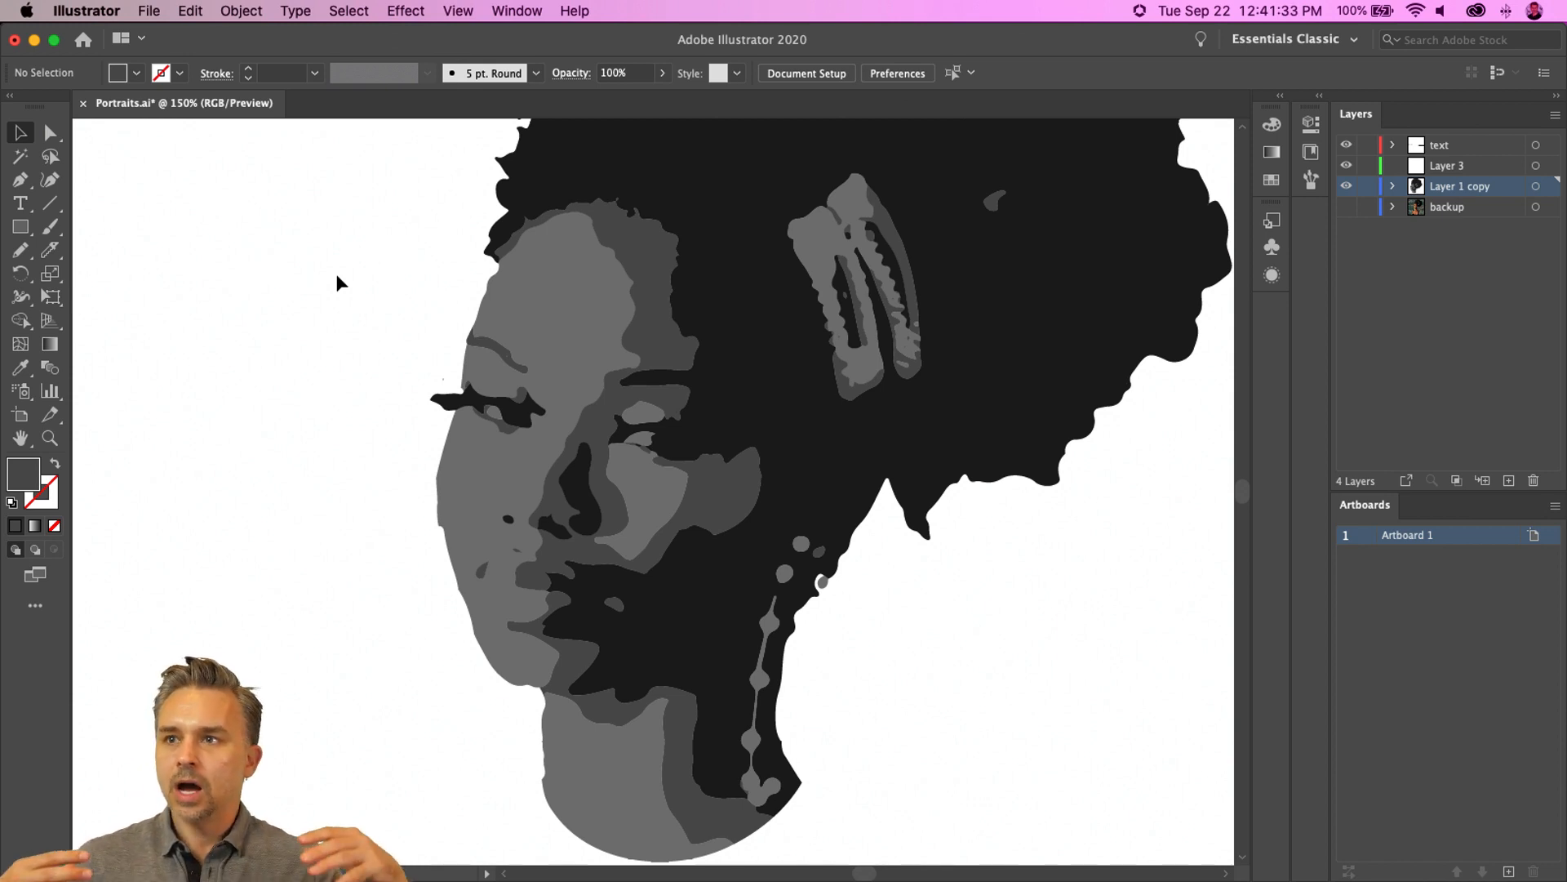
{"action": "key", "text": "super+1"}
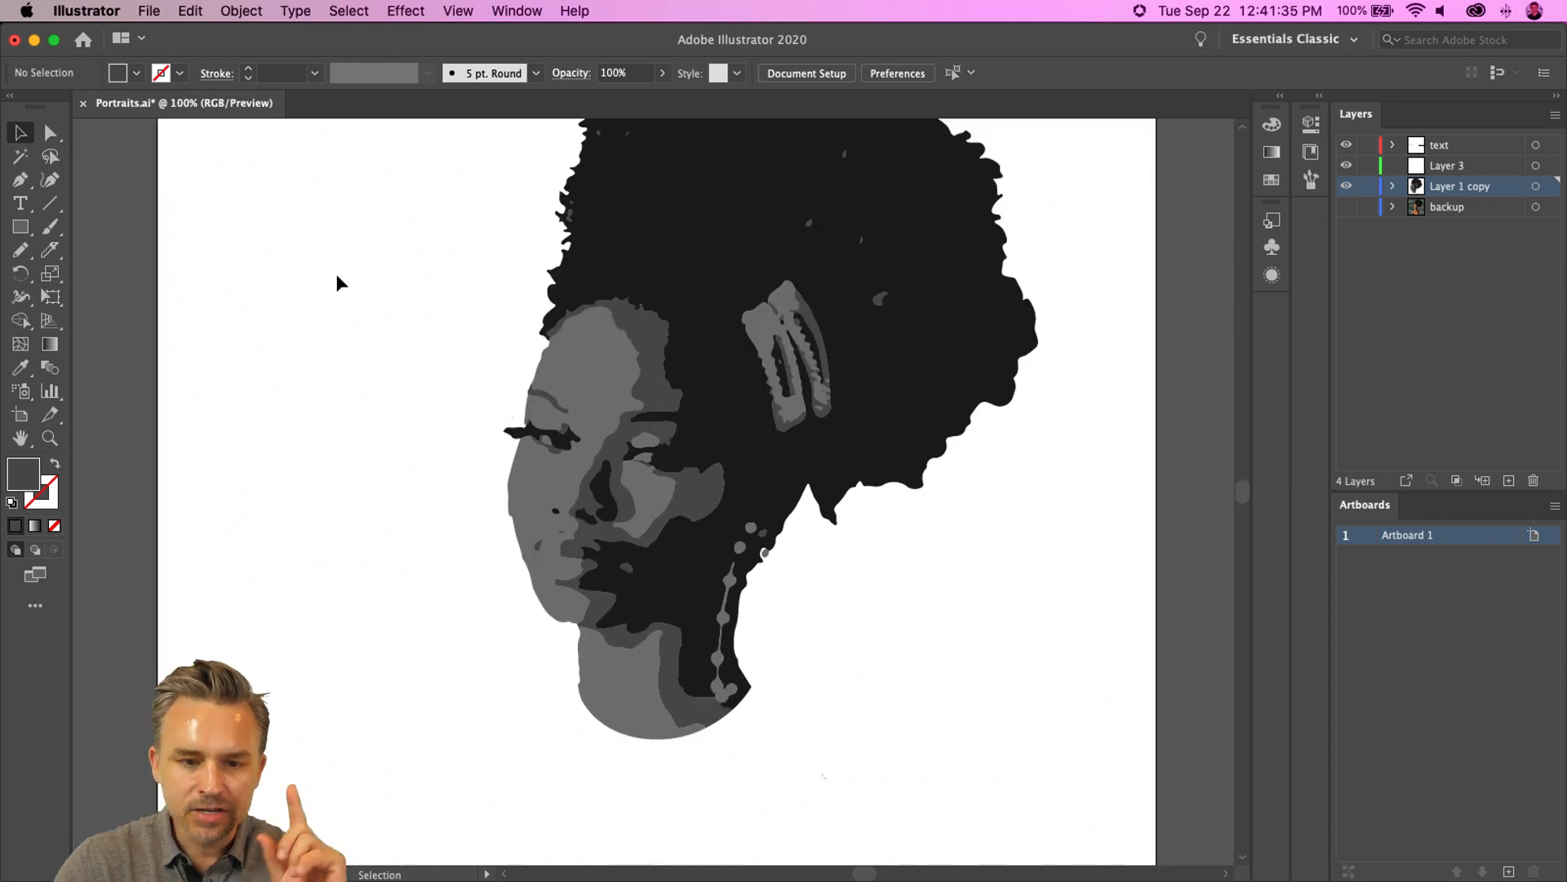
- Select all the traced portrait shapes on the artboard
{"action": "left_click_drag", "start_coordinate": [375, 237], "coordinate": [1038, 780]}
{"action": "key", "text": "space"}
{"action": "left_click_drag", "start_coordinate": [481, 406], "coordinate": [485, 492]}
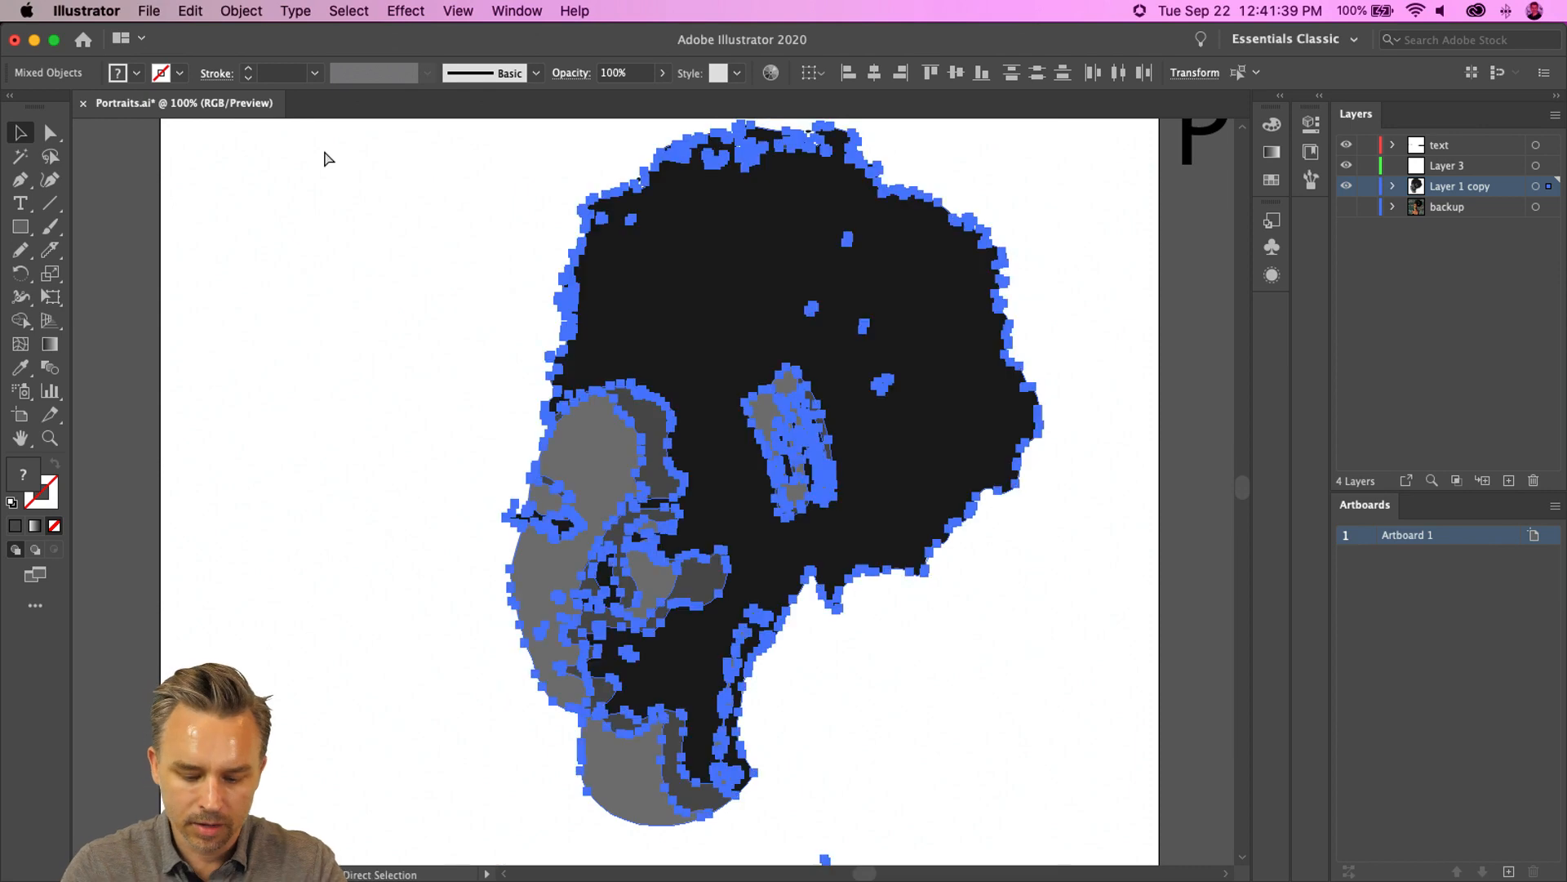
{"action": "key", "text": "super+minus"}
{"action": "key", "text": "space"}
{"action": "left_click_drag", "start_coordinate": [389, 275], "coordinate": [496, 228]}
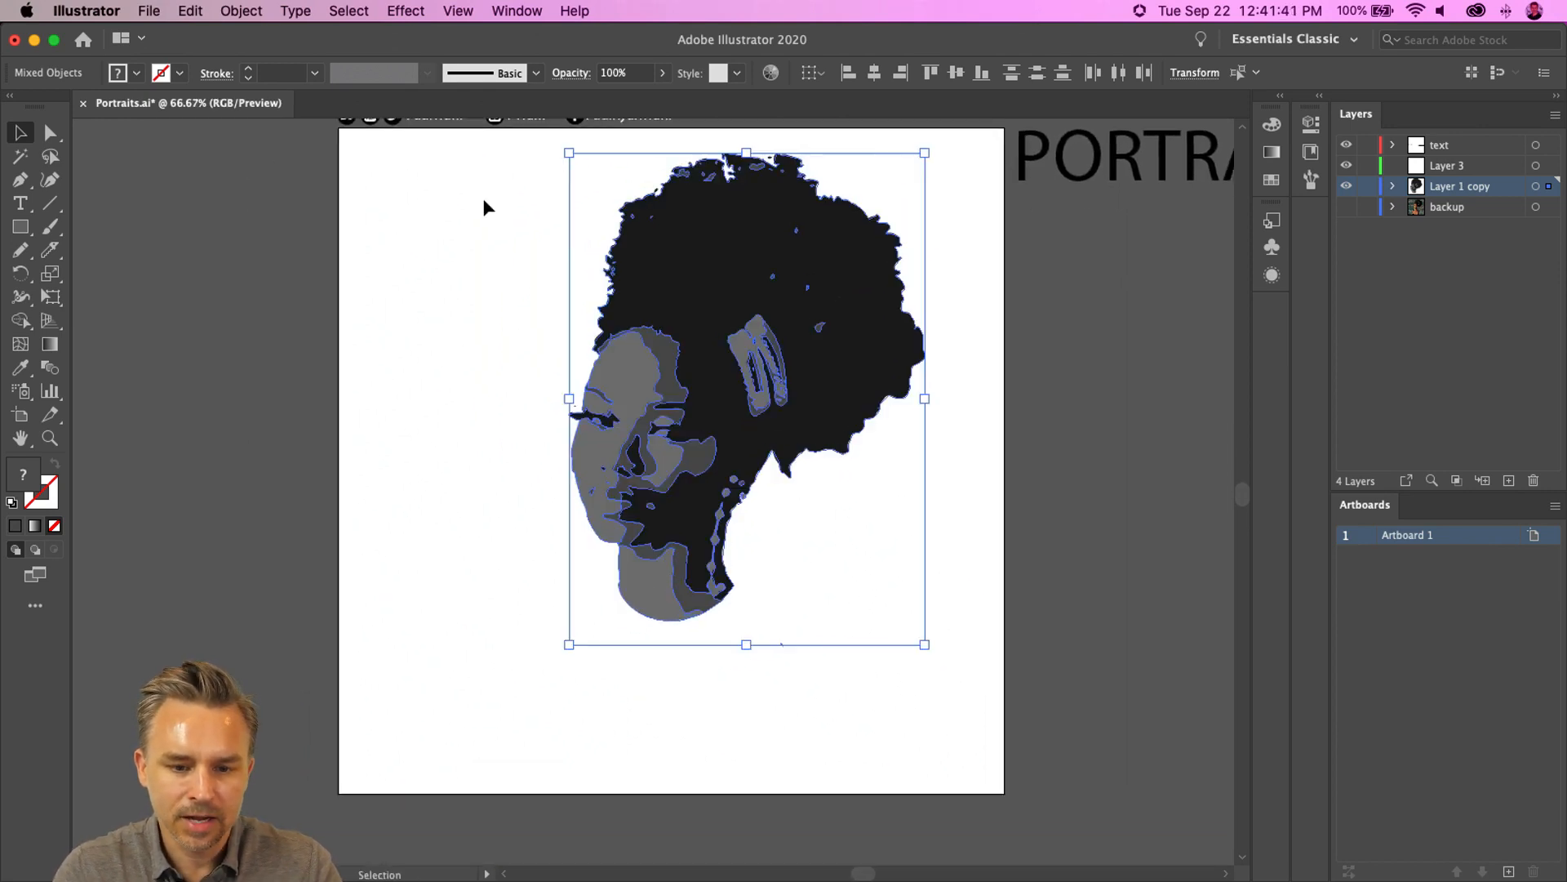
{"action": "key", "text": "super+equal"}
{"action": "key", "text": "super+minus"}
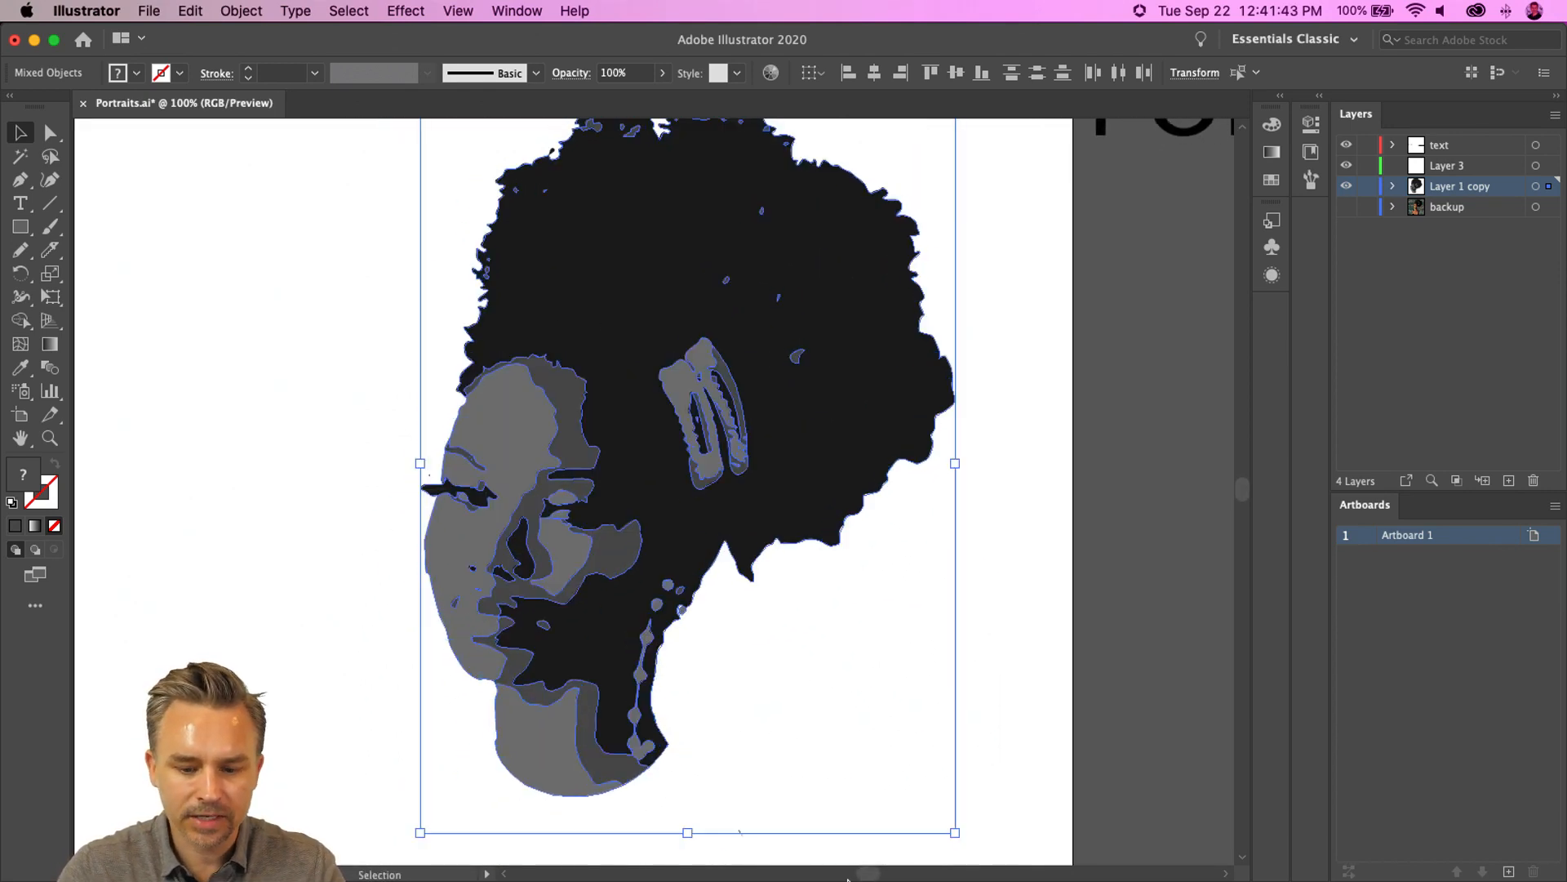
- Switch to the browser and look at the Andy Warhol Marilyn Monroe reference images
{"action": "left_click", "coordinate": [986, 857]}
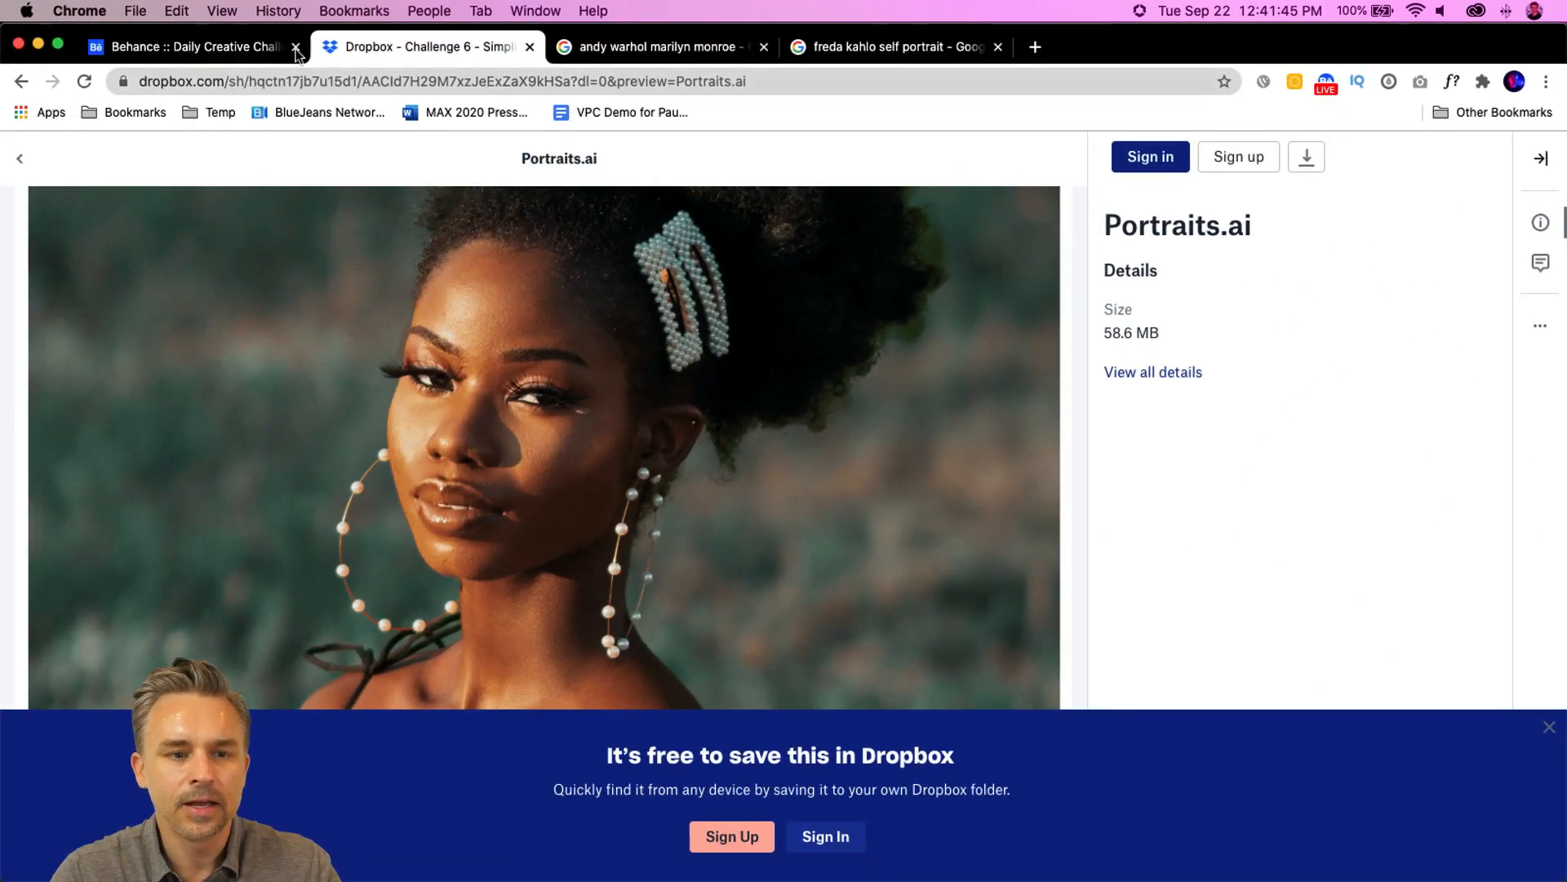
{"action": "left_click", "coordinate": [628, 51]}
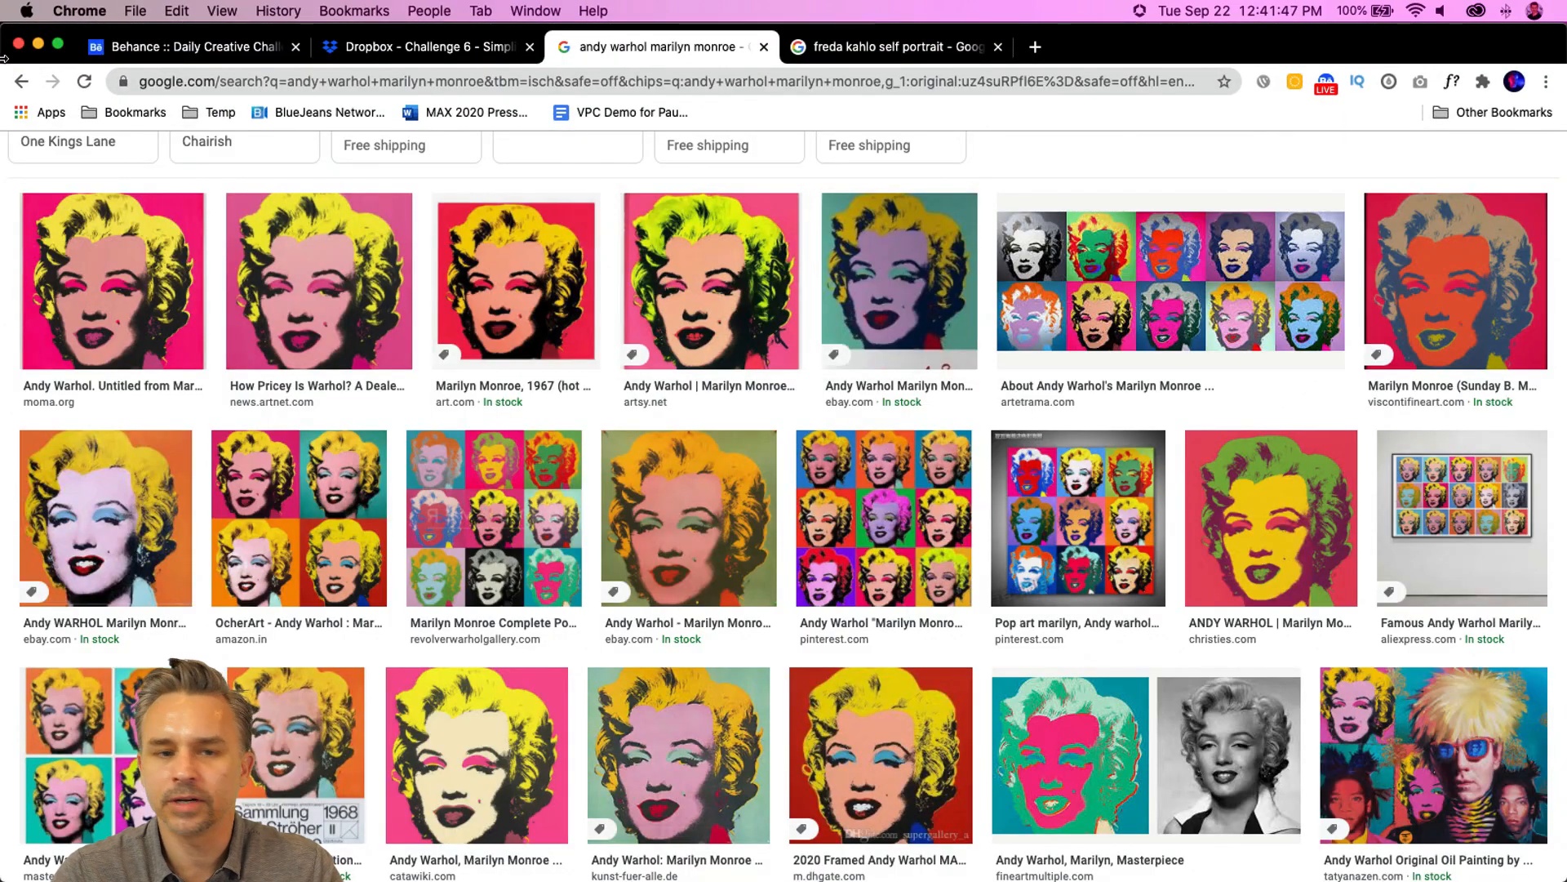
{"action": "left_click", "coordinate": [37, 43]}
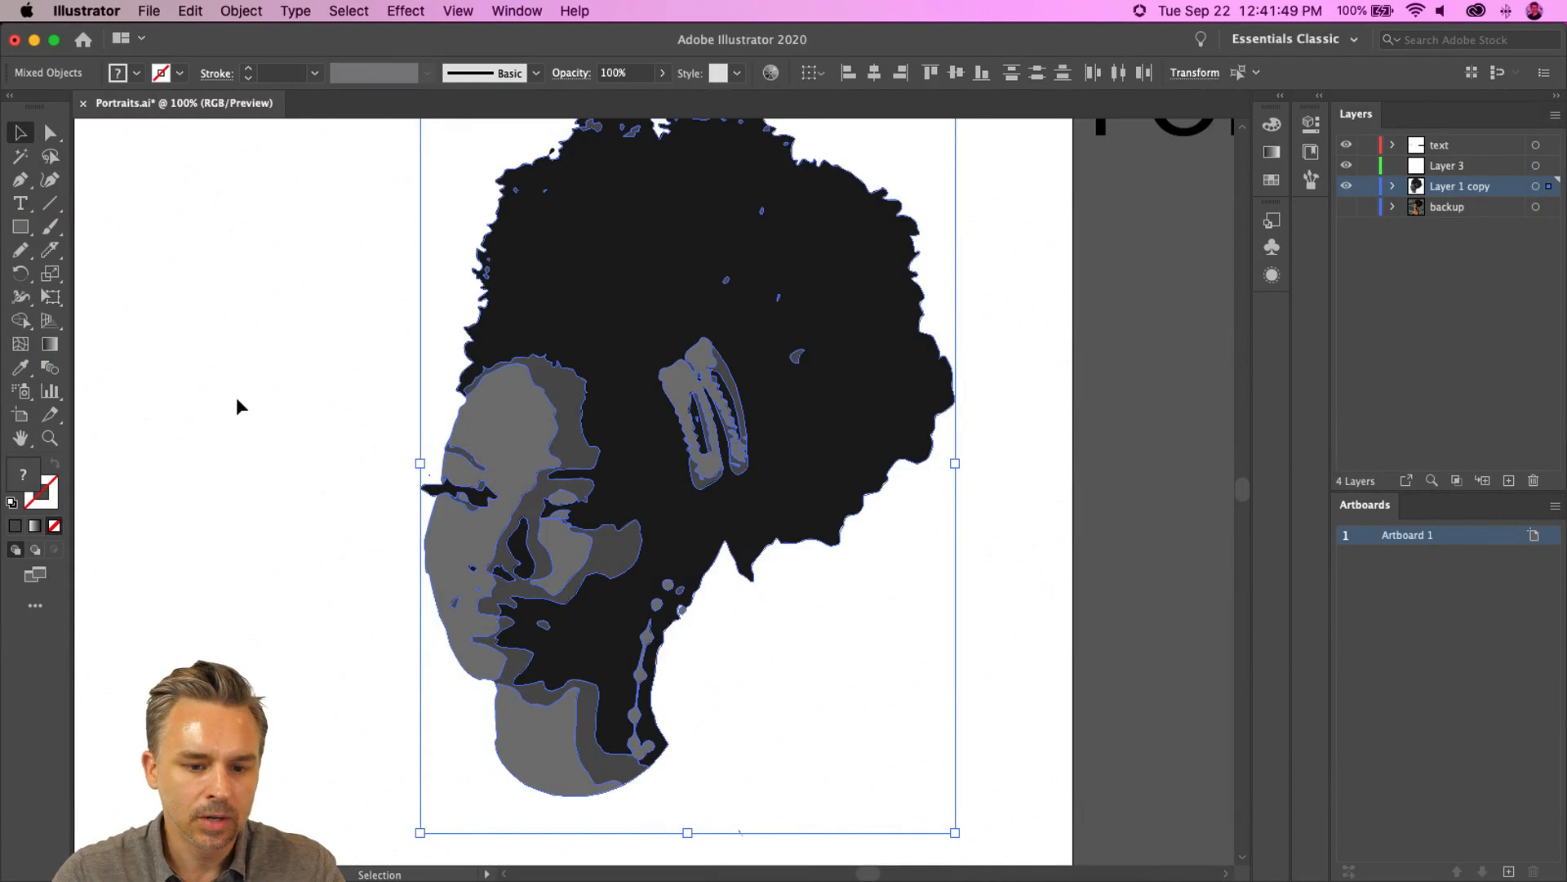
- Recolor the selected portrait with the Brights color group, rotating the harmony toward blue and magenta, without saving the swatch group
{"action": "left_click", "coordinate": [20, 227]}
{"action": "left_click", "coordinate": [18, 134]}
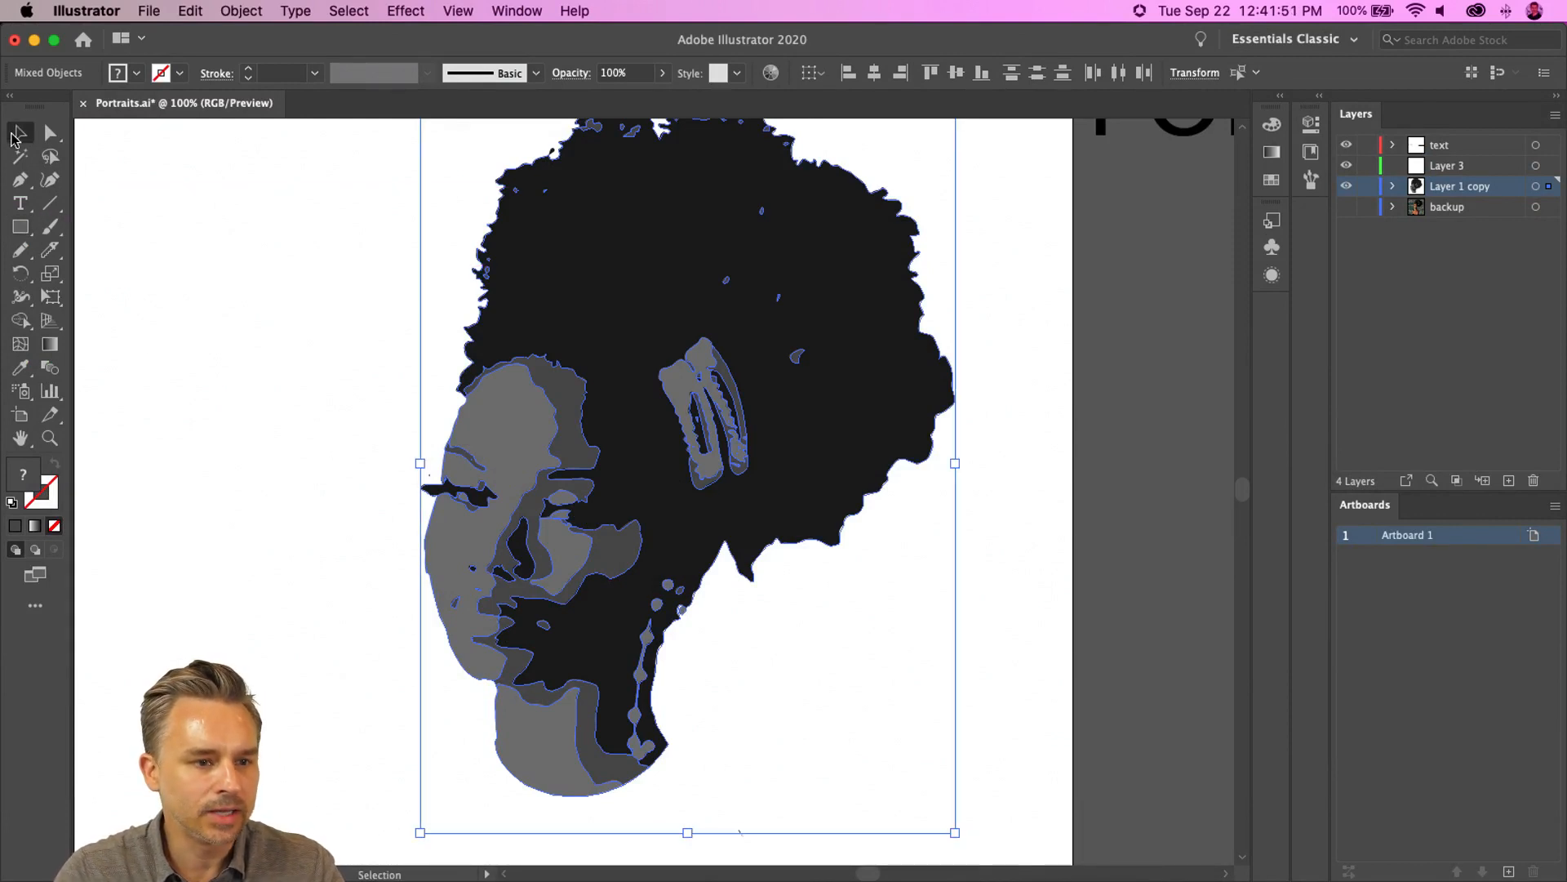
{"action": "left_click", "coordinate": [192, 11]}
{"action": "mouse_move", "coordinate": [218, 333]}
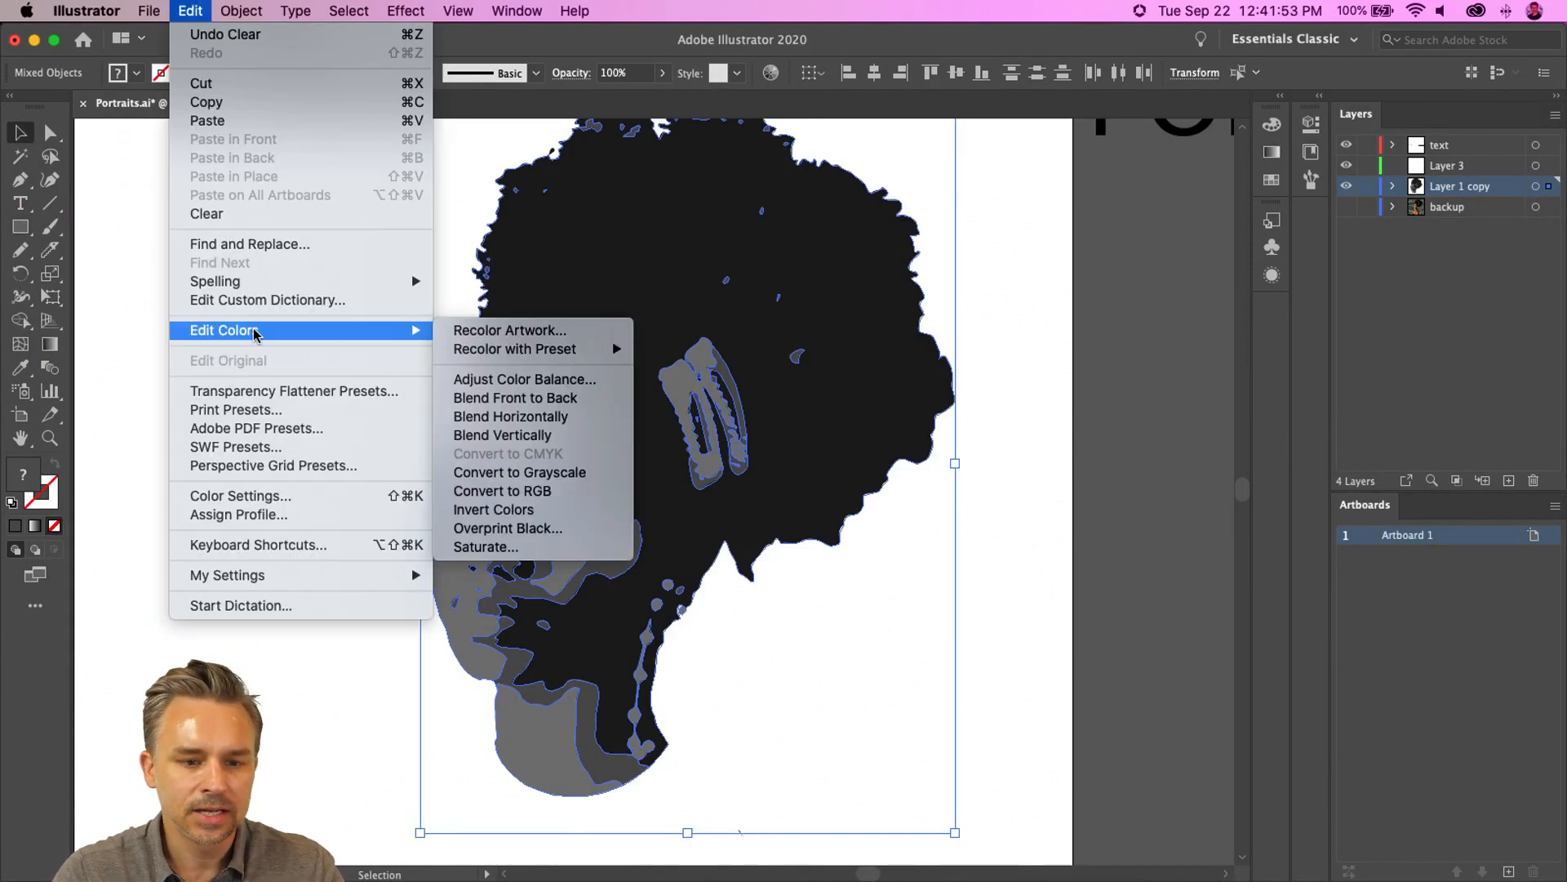
{"action": "left_click", "coordinate": [493, 330]}
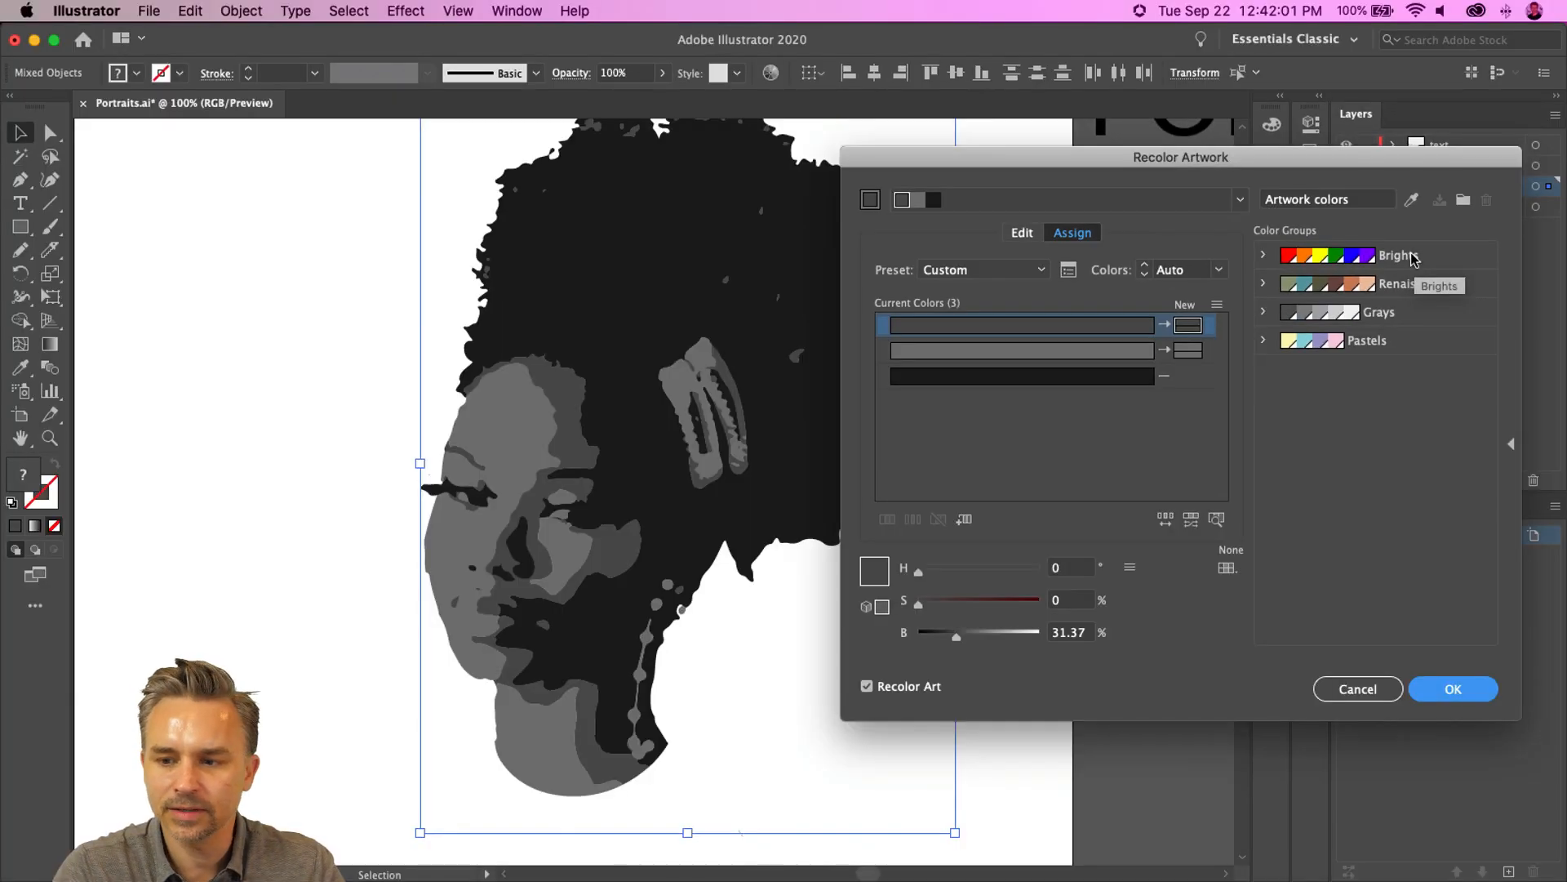
{"action": "left_click", "coordinate": [1401, 258]}
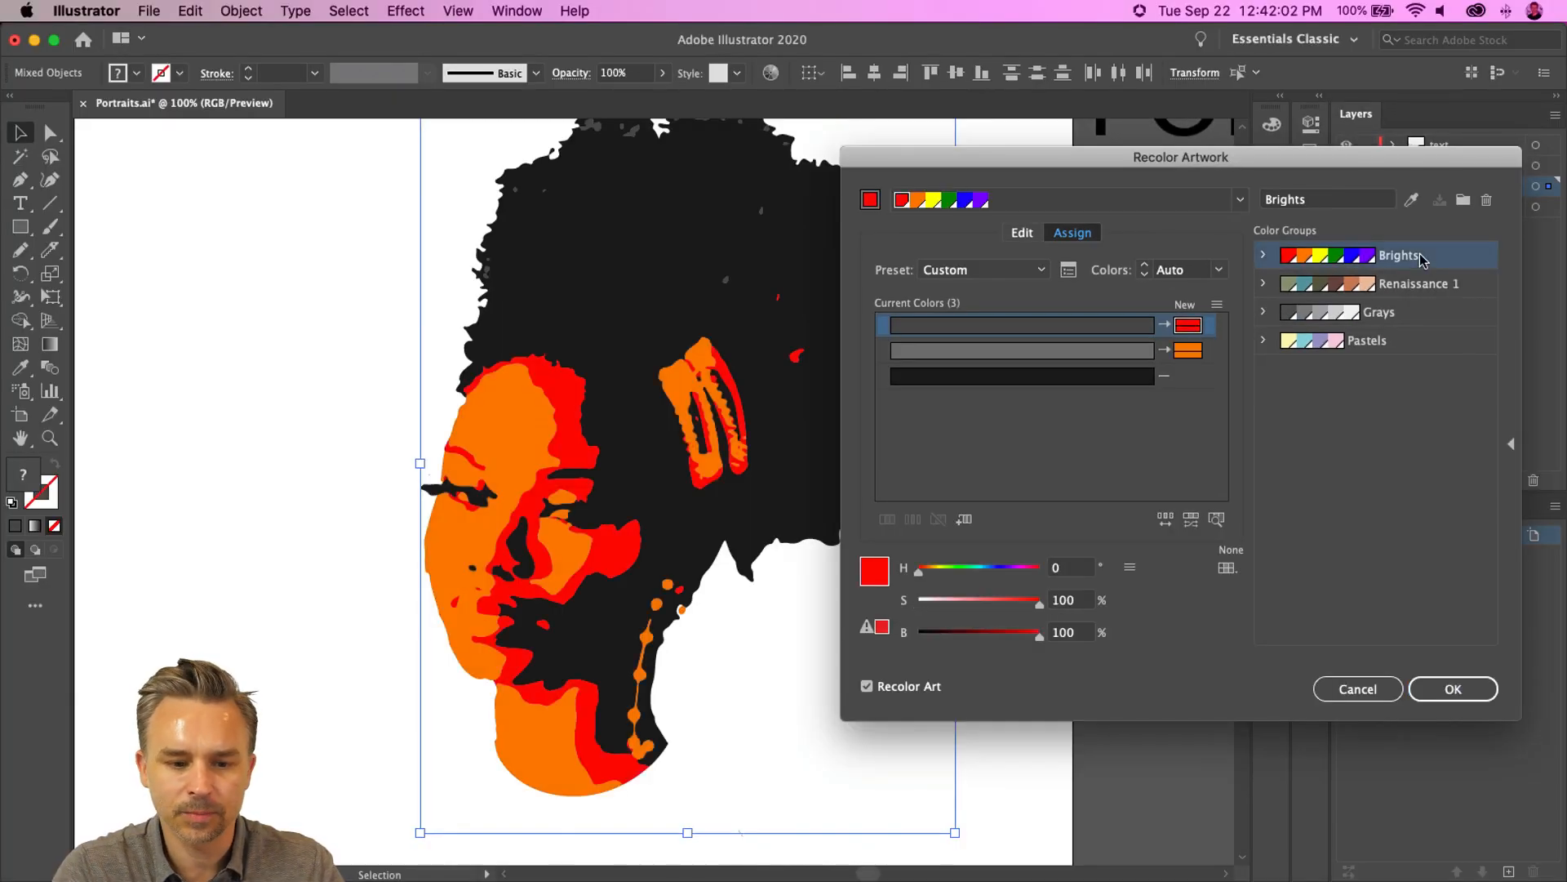
{"action": "left_click", "coordinate": [1022, 233]}
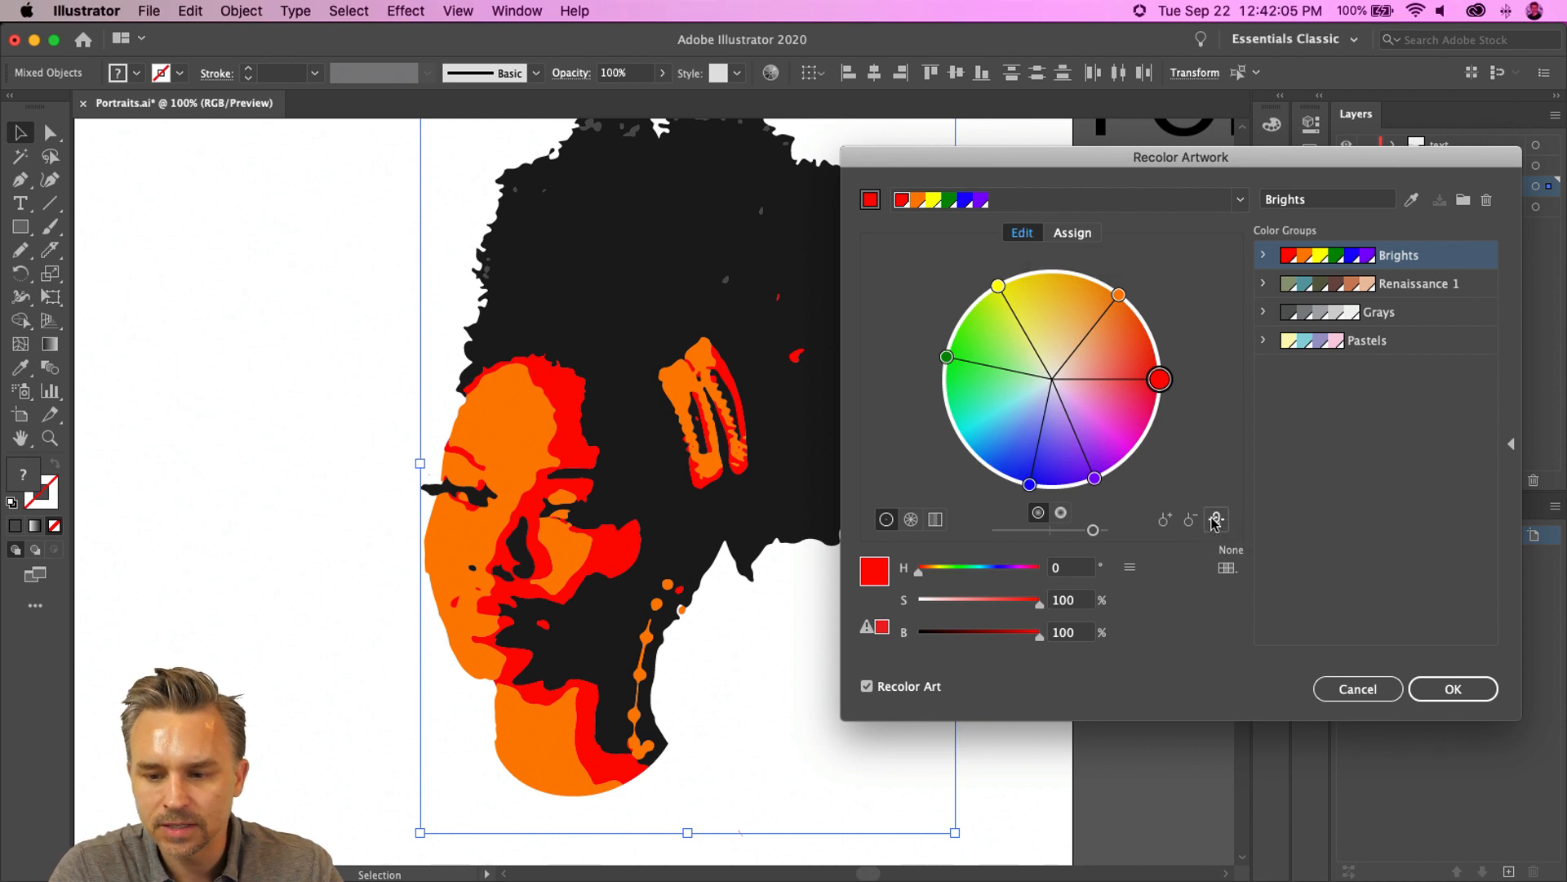
{"action": "left_click_drag", "start_coordinate": [1162, 381], "coordinate": [1058, 487]}
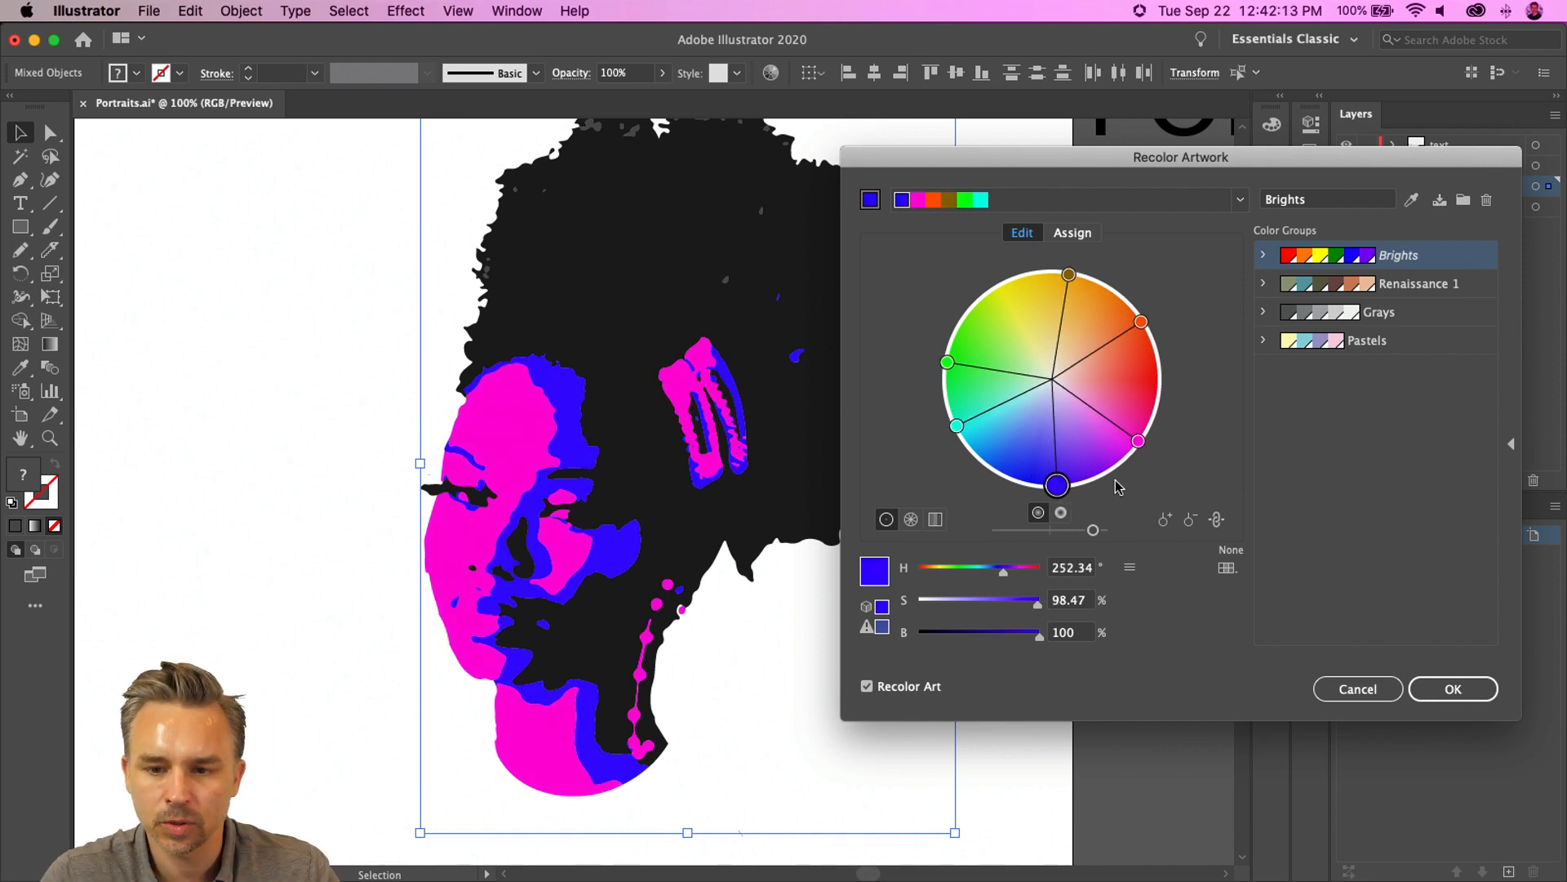
{"action": "left_click", "coordinate": [1432, 689]}
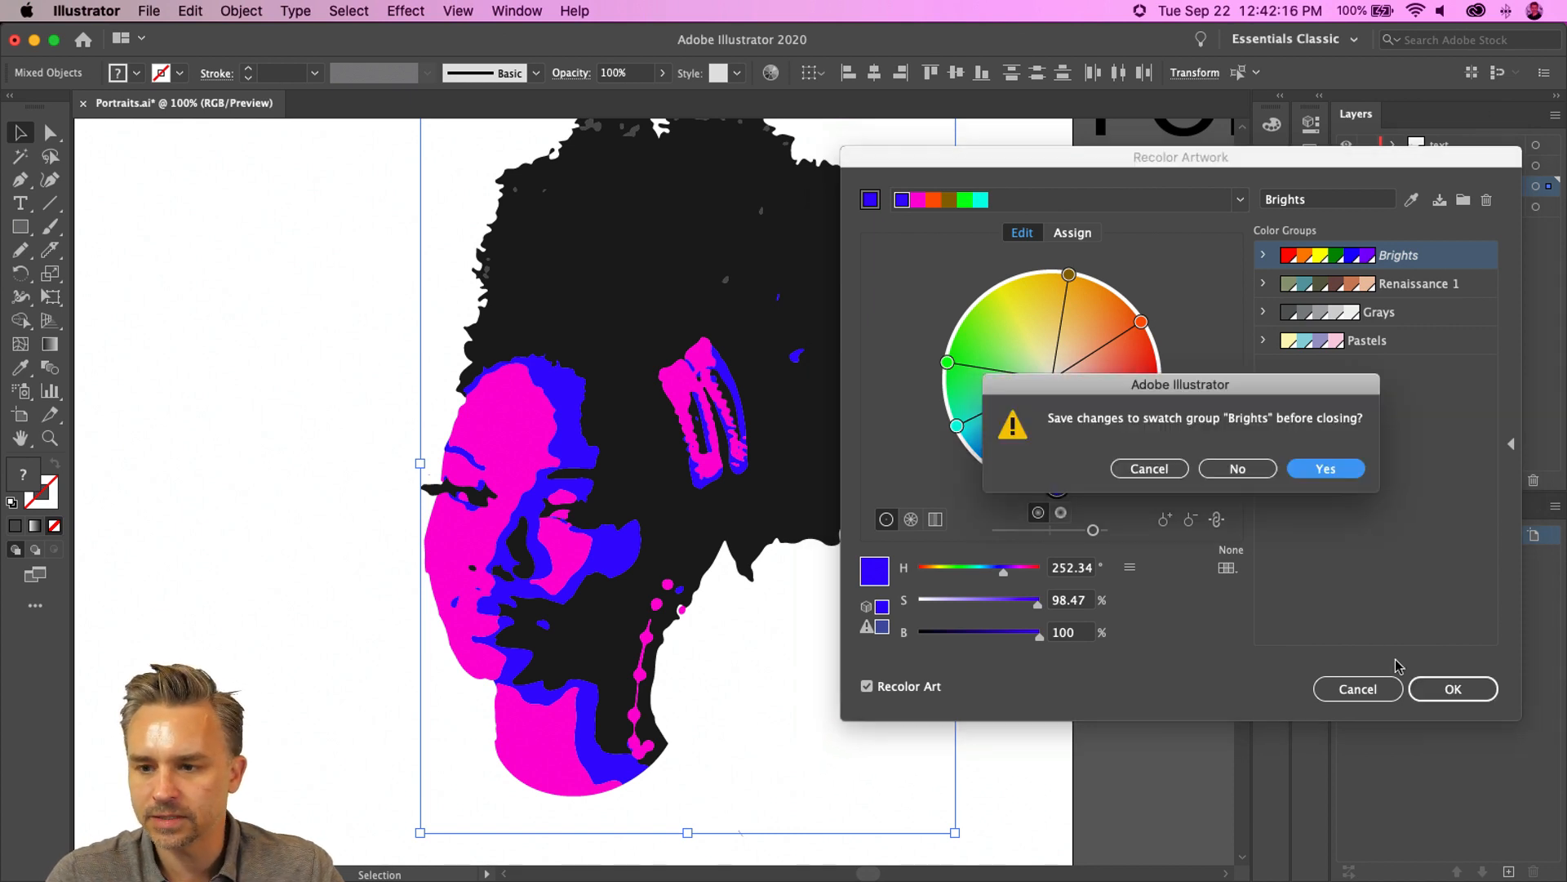
{"action": "left_click", "coordinate": [1216, 475]}
{"action": "left_click", "coordinate": [262, 394]}
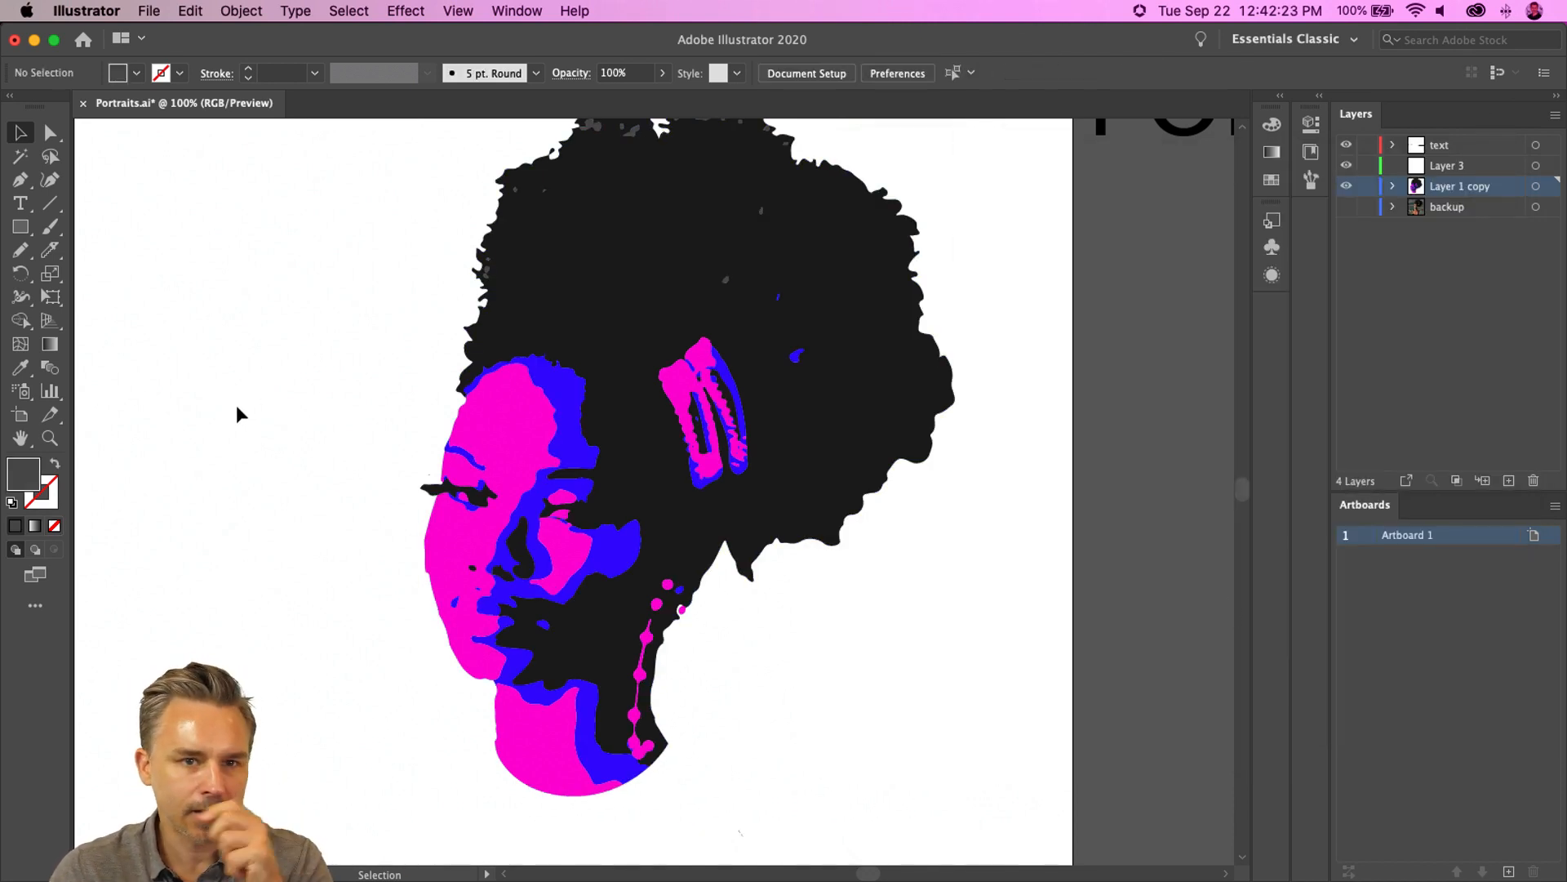
{"action": "left_click_drag", "start_coordinate": [605, 294], "coordinate": [742, 304]}
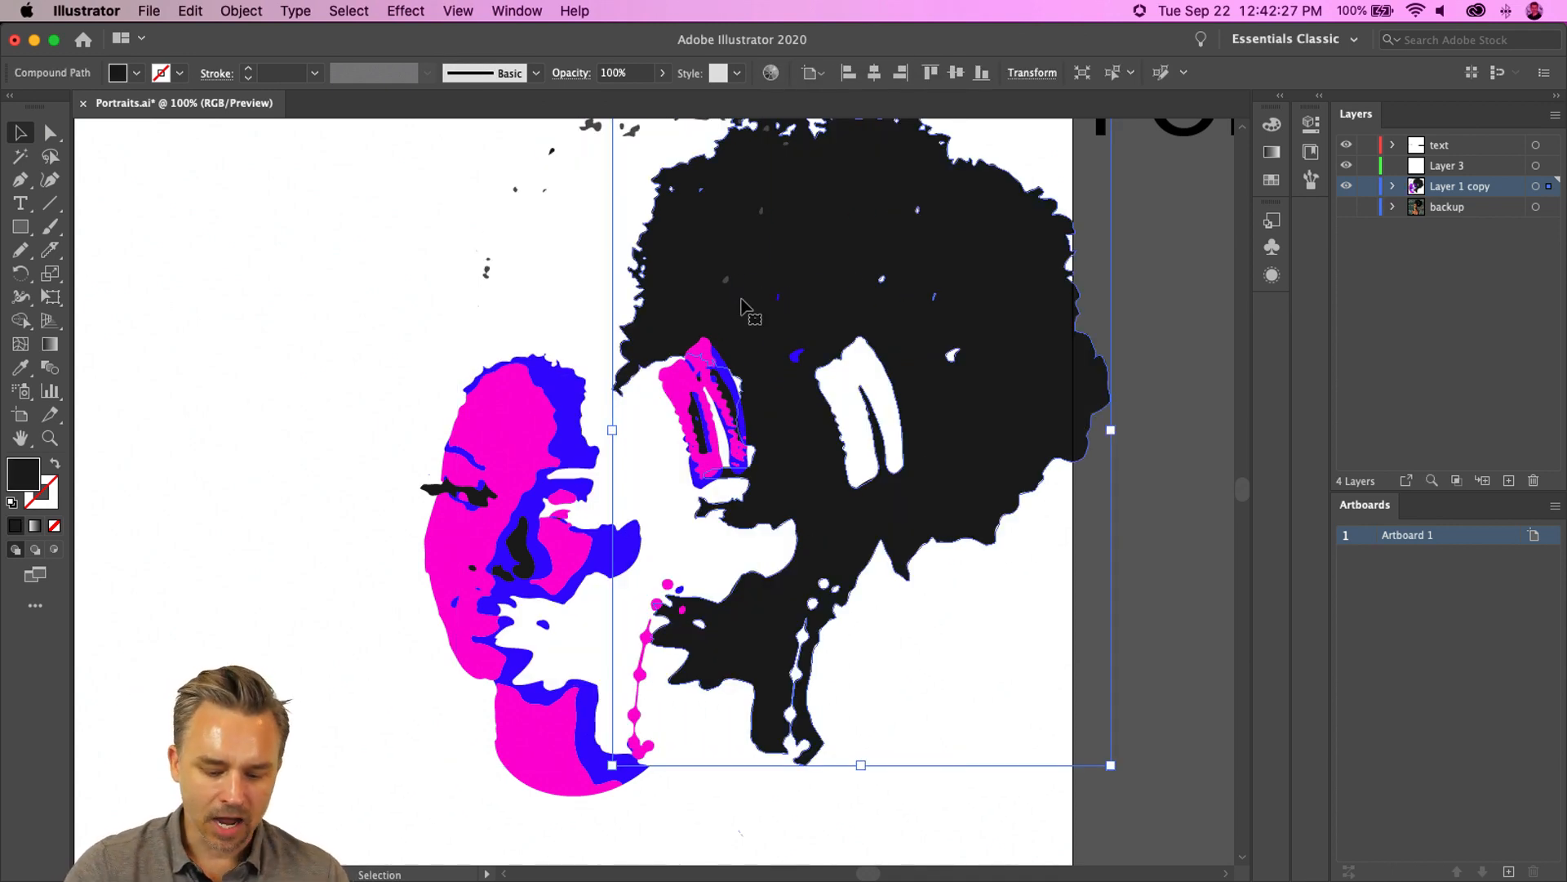
{"action": "key", "text": "super+z"}
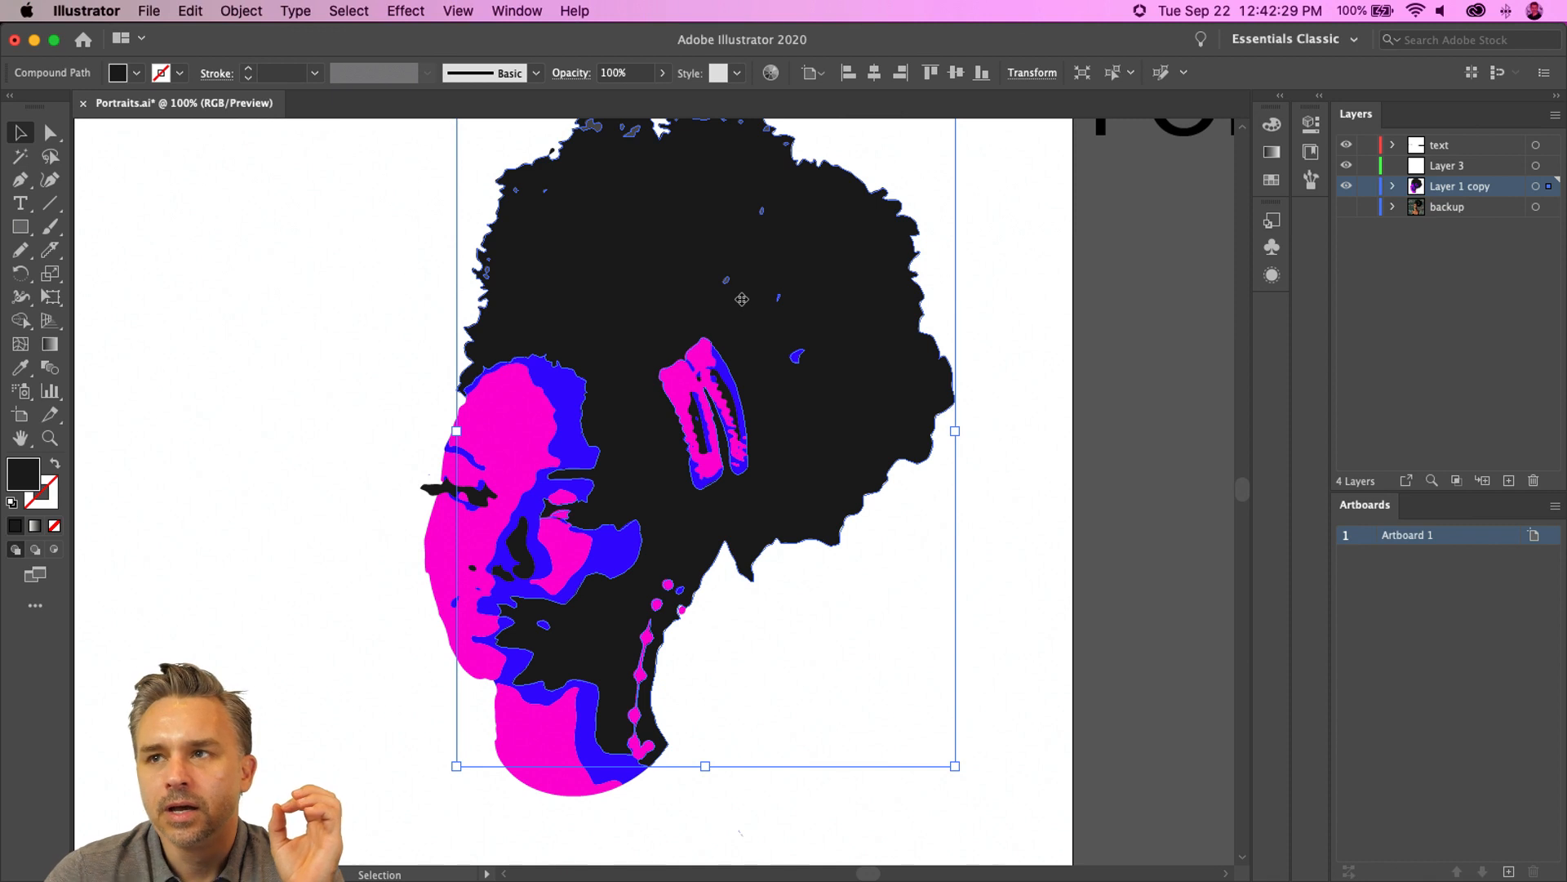
- Select the gray speckles in the hair by same fill color, delete them, and undo the deletion
{"action": "scroll", "coordinate": [409, 346], "scroll_direction": "up", "scroll_amount": 5}
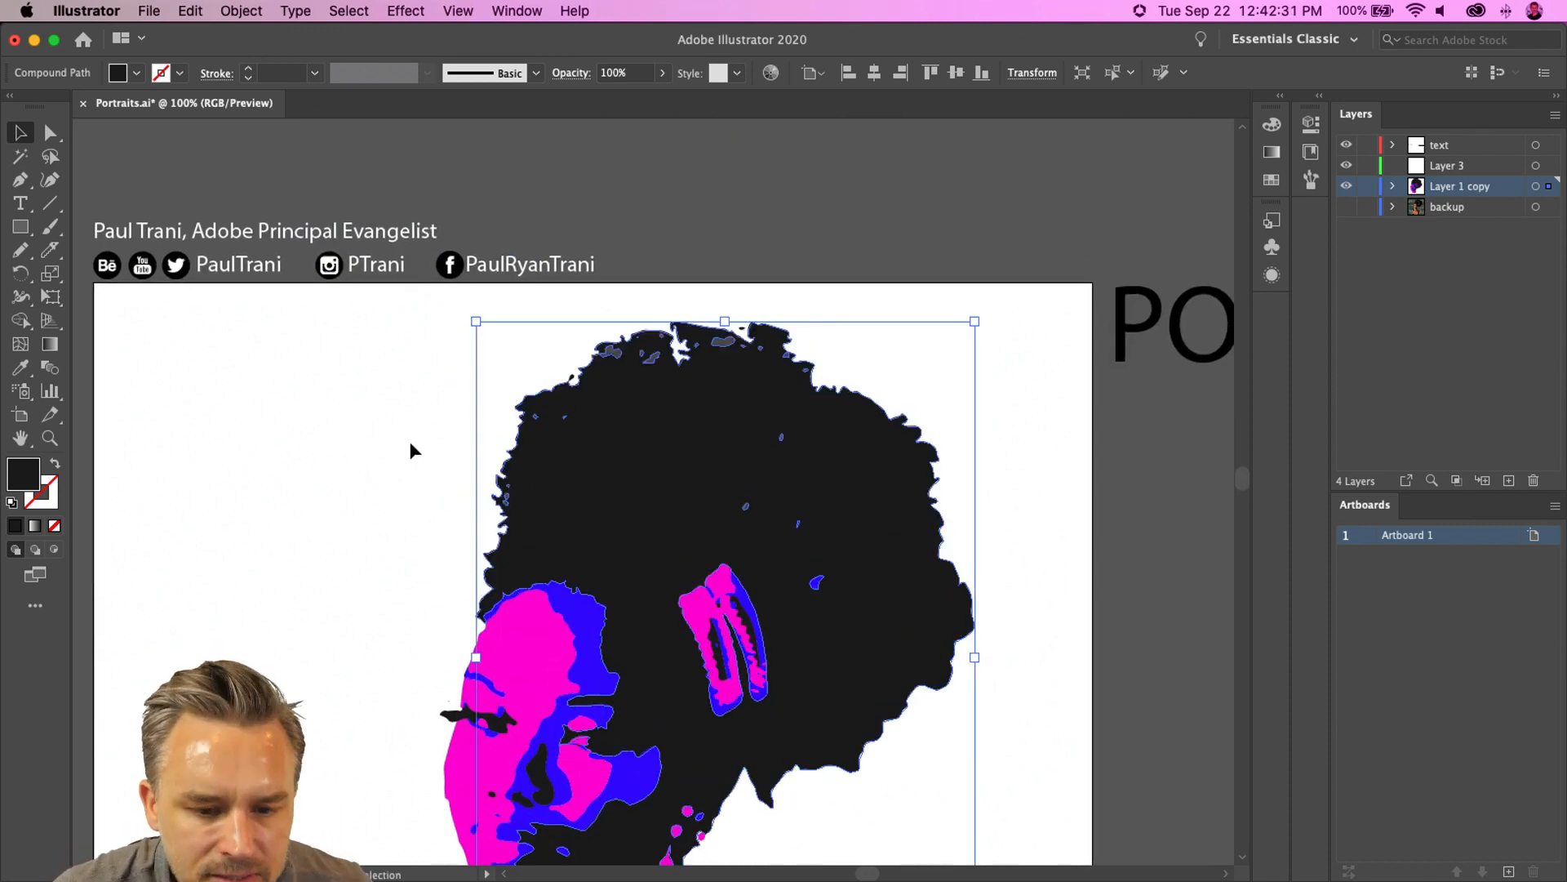
{"action": "left_click", "coordinate": [409, 454]}
{"action": "left_click", "coordinate": [611, 350]}
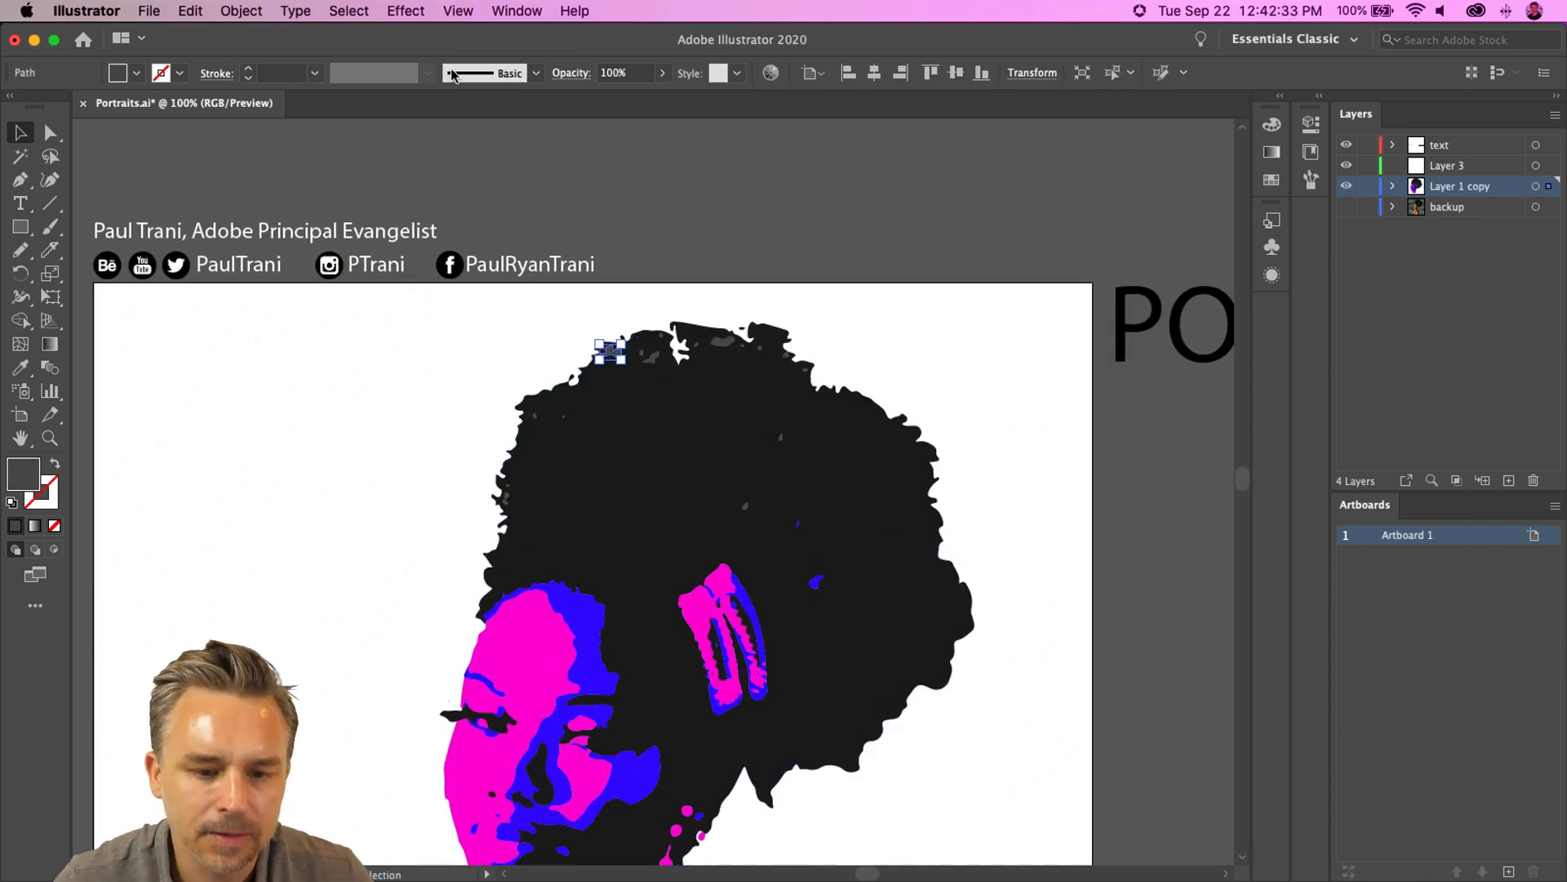
{"action": "left_click", "coordinate": [346, 10]}
{"action": "mouse_move", "coordinate": [412, 188]}
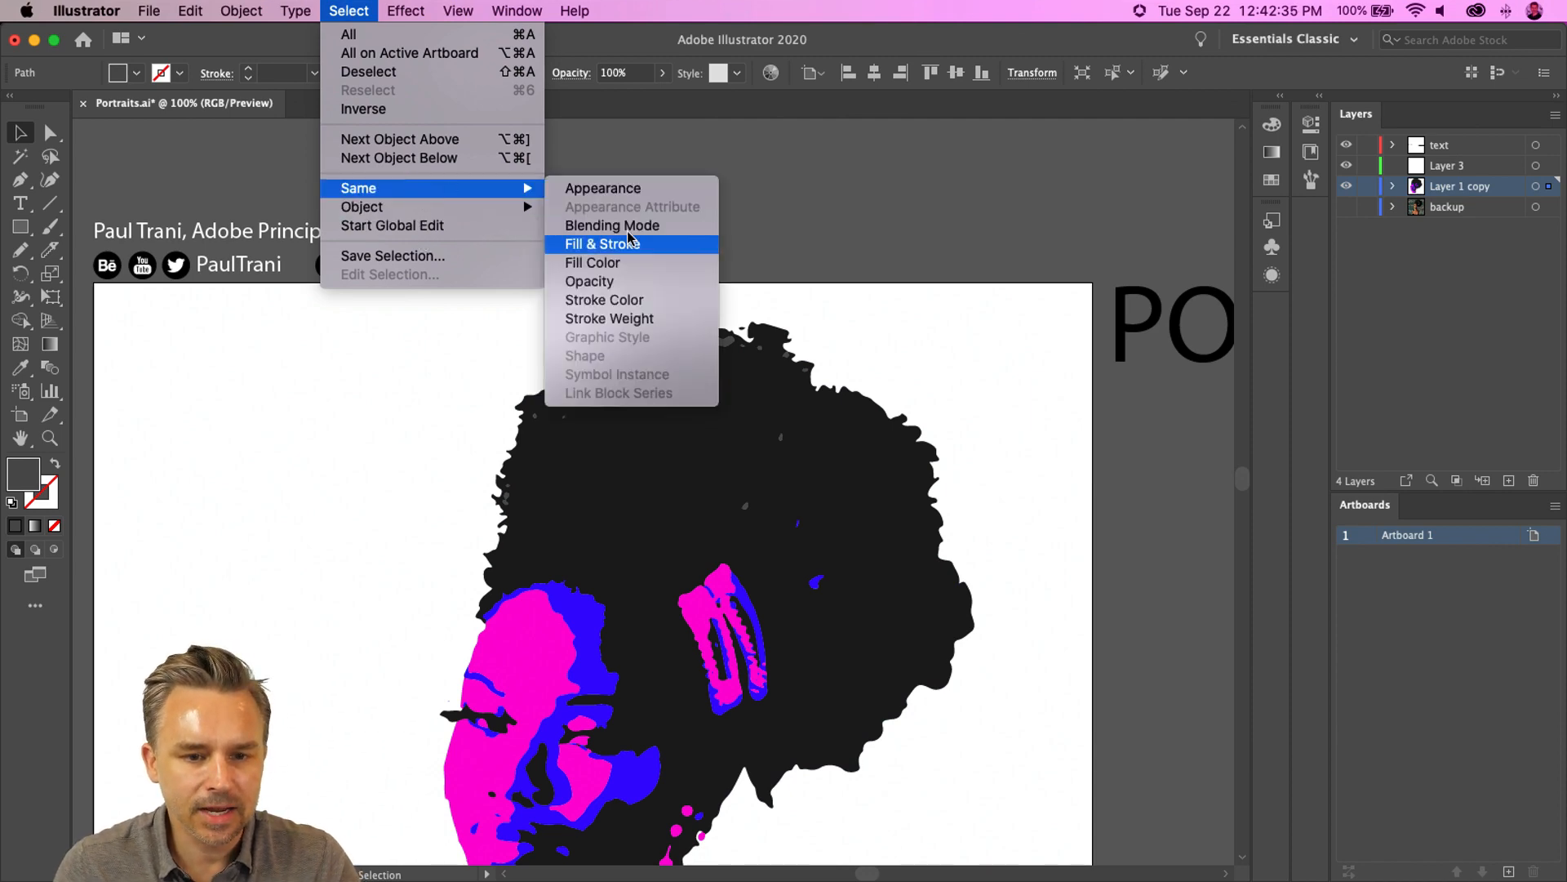
{"action": "left_click", "coordinate": [631, 267]}
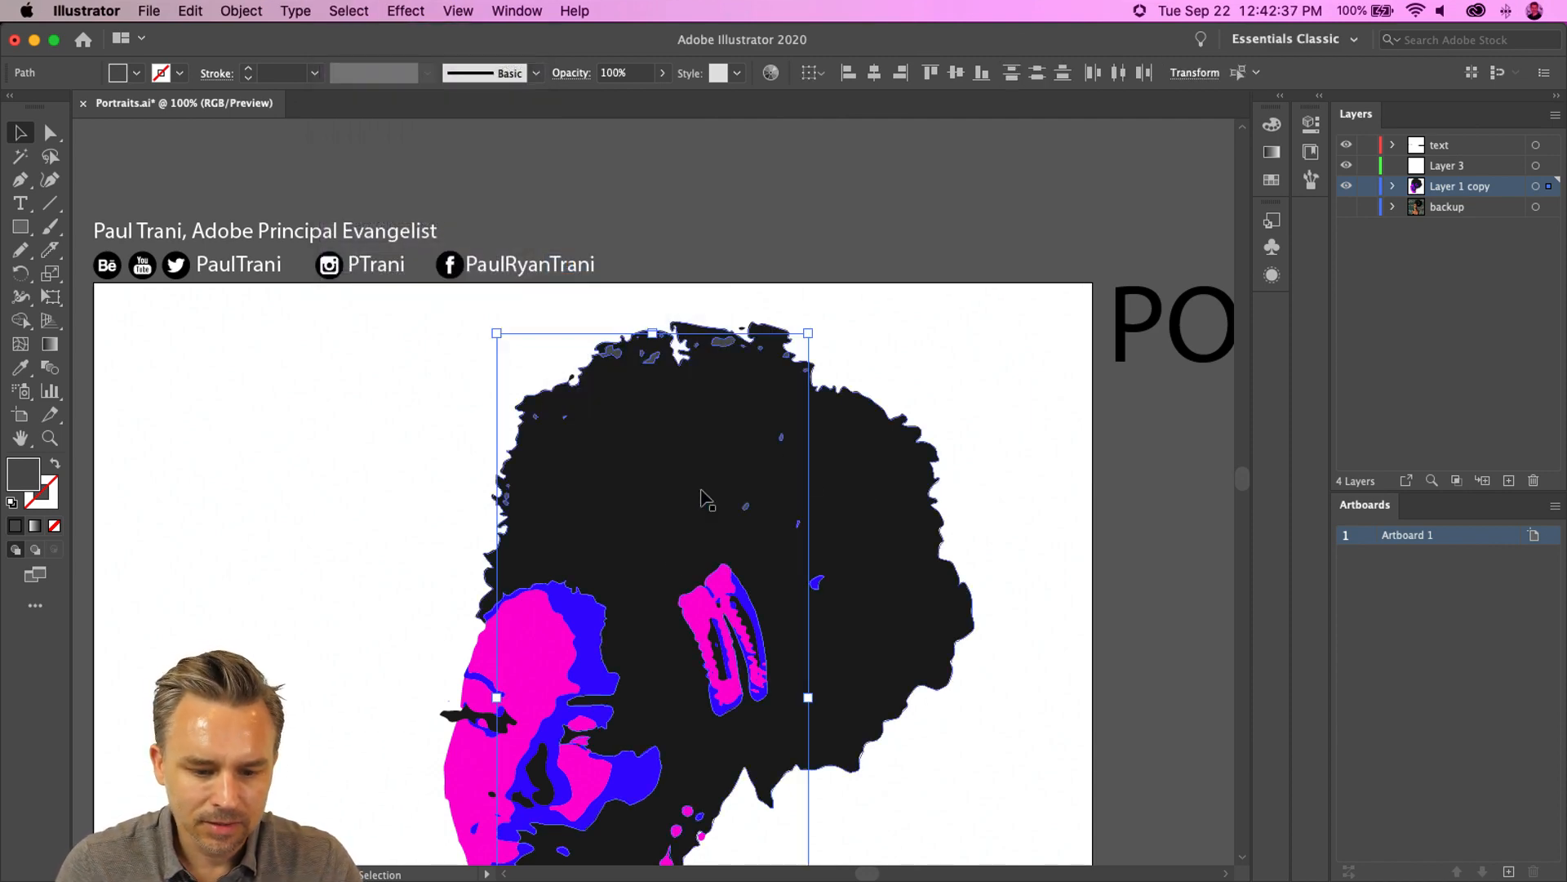
{"action": "scroll", "coordinate": [724, 482], "scroll_direction": "down", "scroll_amount": 5}
{"action": "left_click_drag", "start_coordinate": [672, 263], "coordinate": [674, 252]}
{"action": "key", "text": "Delete"}
{"action": "left_click_drag", "start_coordinate": [380, 297], "coordinate": [412, 475]}
{"action": "key", "text": "super+z"}
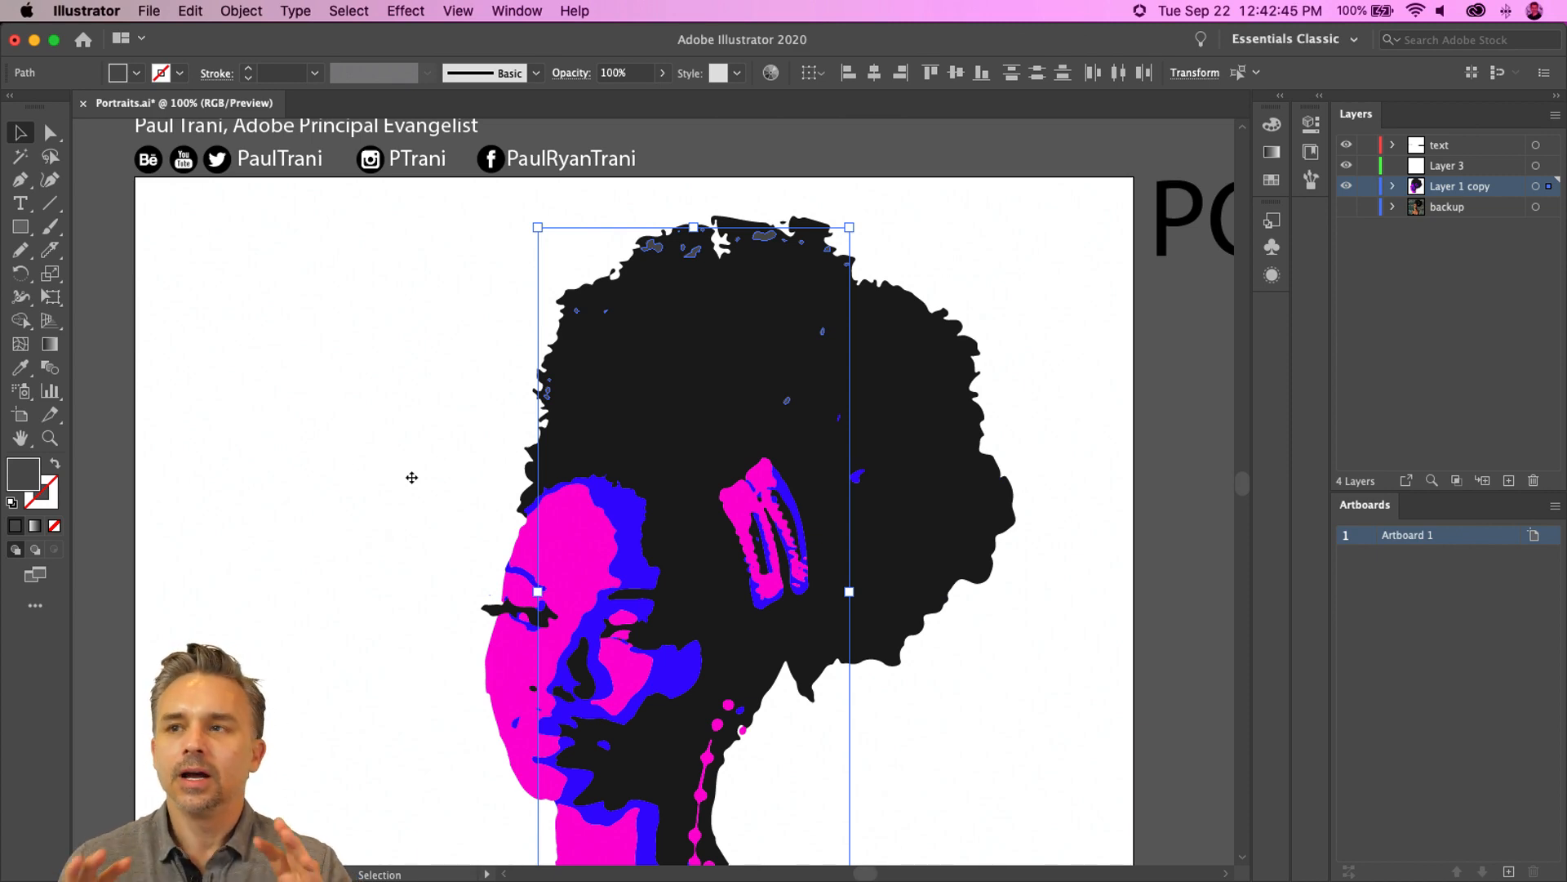
- Zoom into the hair and reselect all gray speckles by same fill color, then deselect them
{"action": "key", "text": "super+equal"}
{"action": "key", "text": "super+equal"}
{"action": "key", "text": "super+equal"}
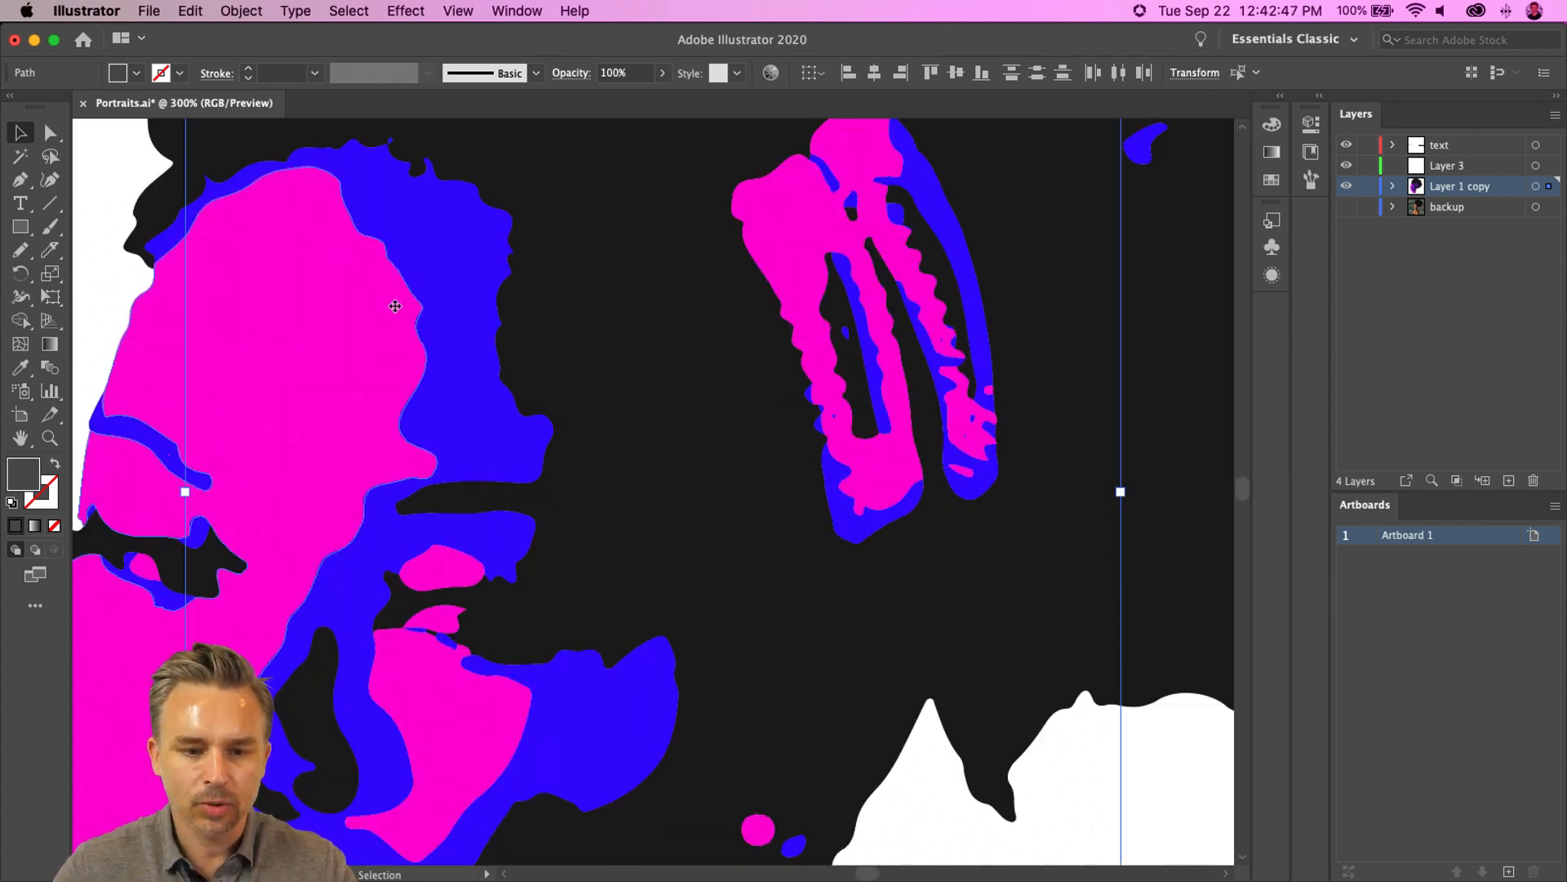
{"action": "scroll", "coordinate": [435, 380], "scroll_direction": "up", "scroll_amount": 15}
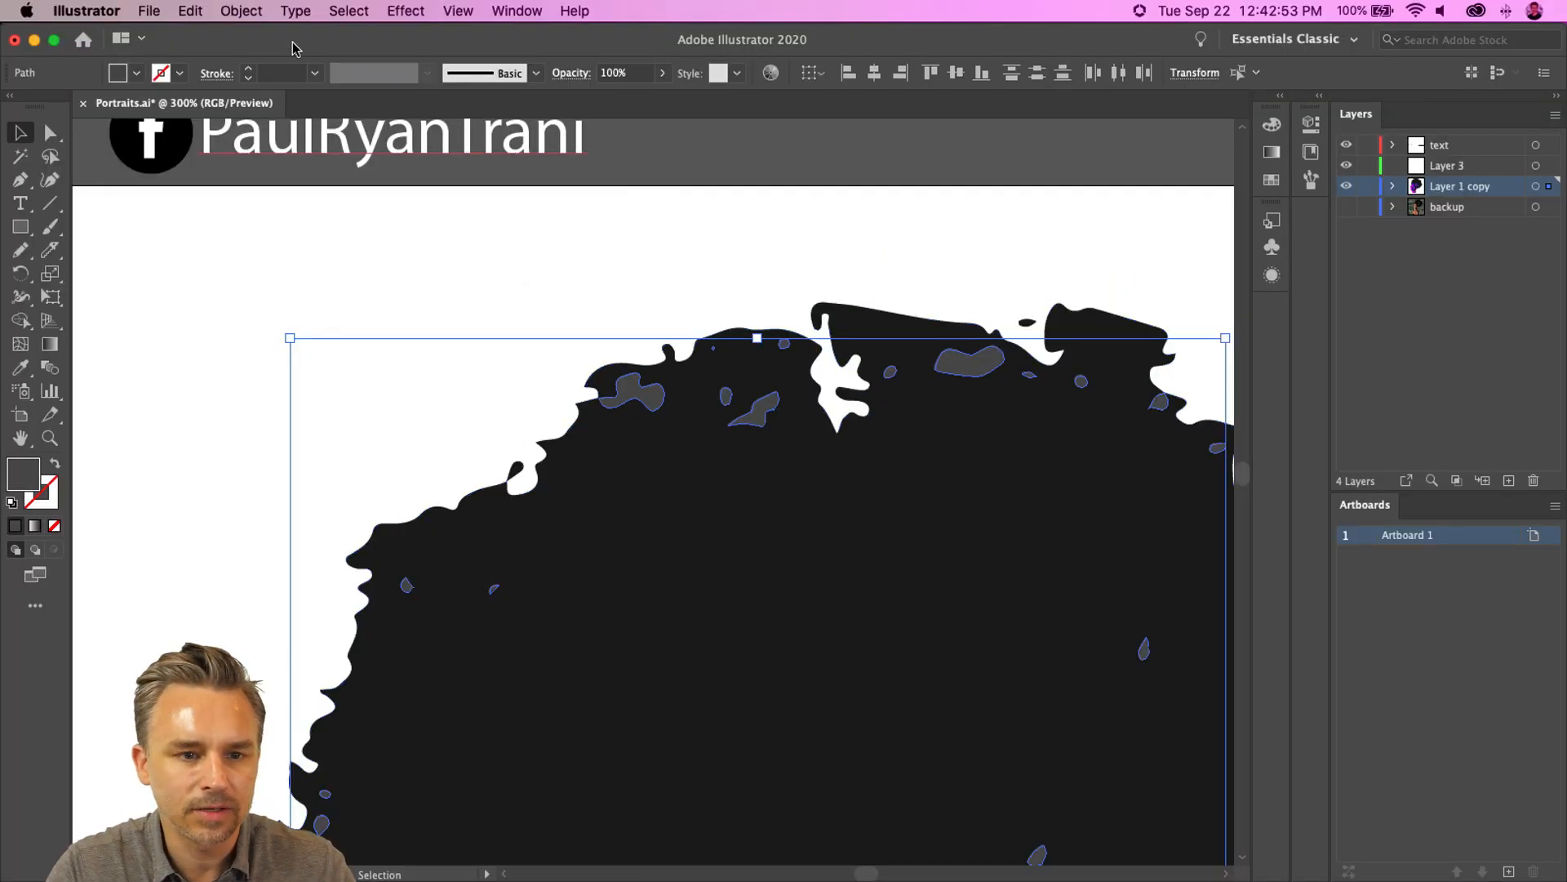
{"action": "left_click", "coordinate": [515, 304]}
{"action": "left_click", "coordinate": [633, 390]}
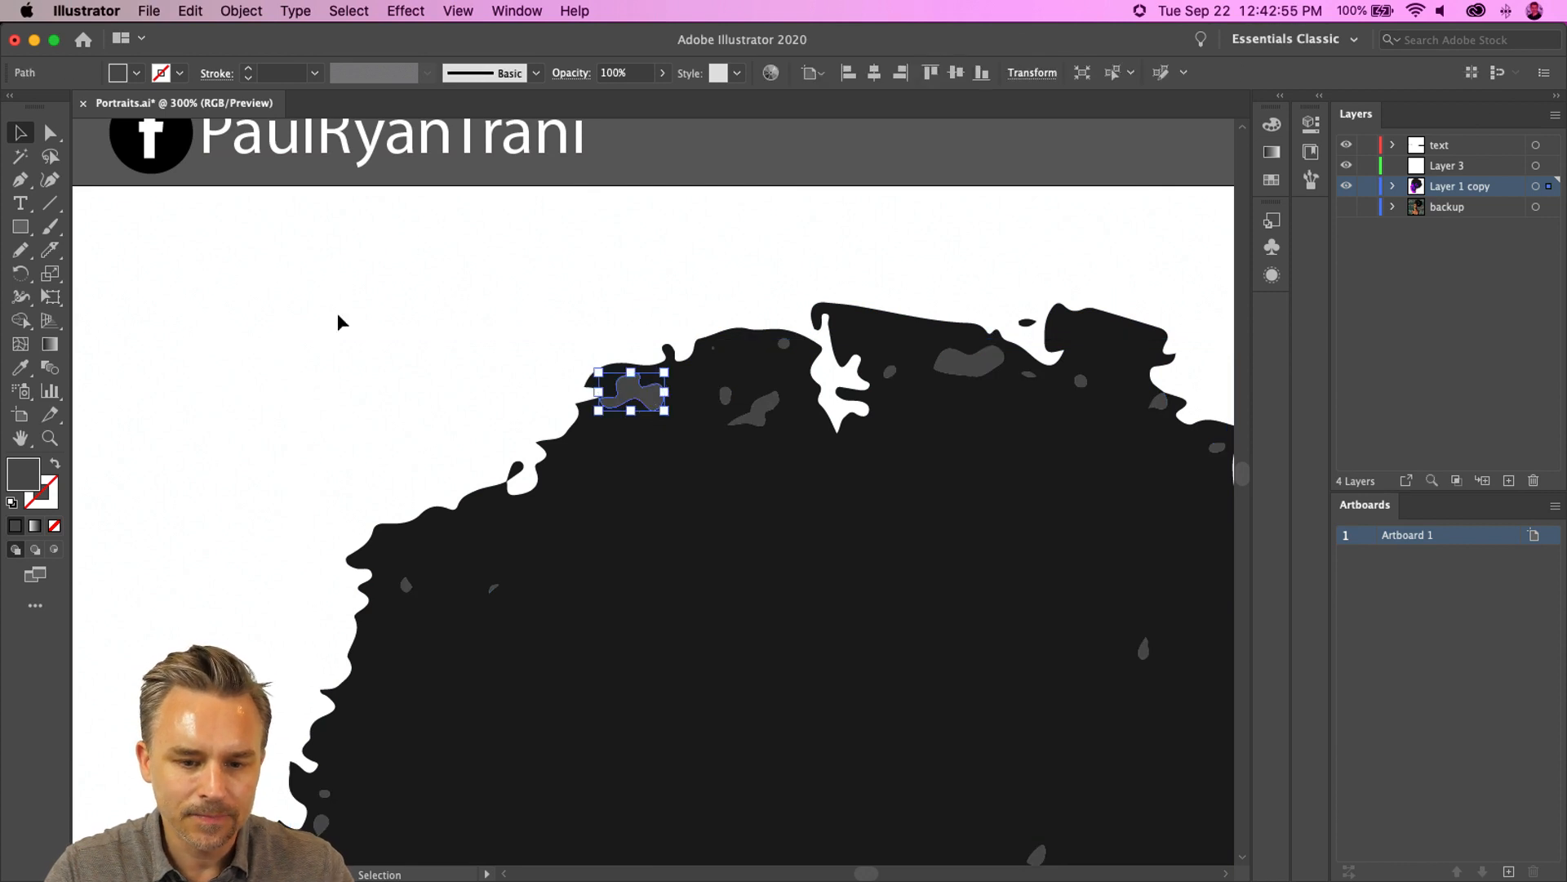
{"action": "left_click", "coordinate": [367, 10]}
{"action": "mouse_move", "coordinate": [367, 189]}
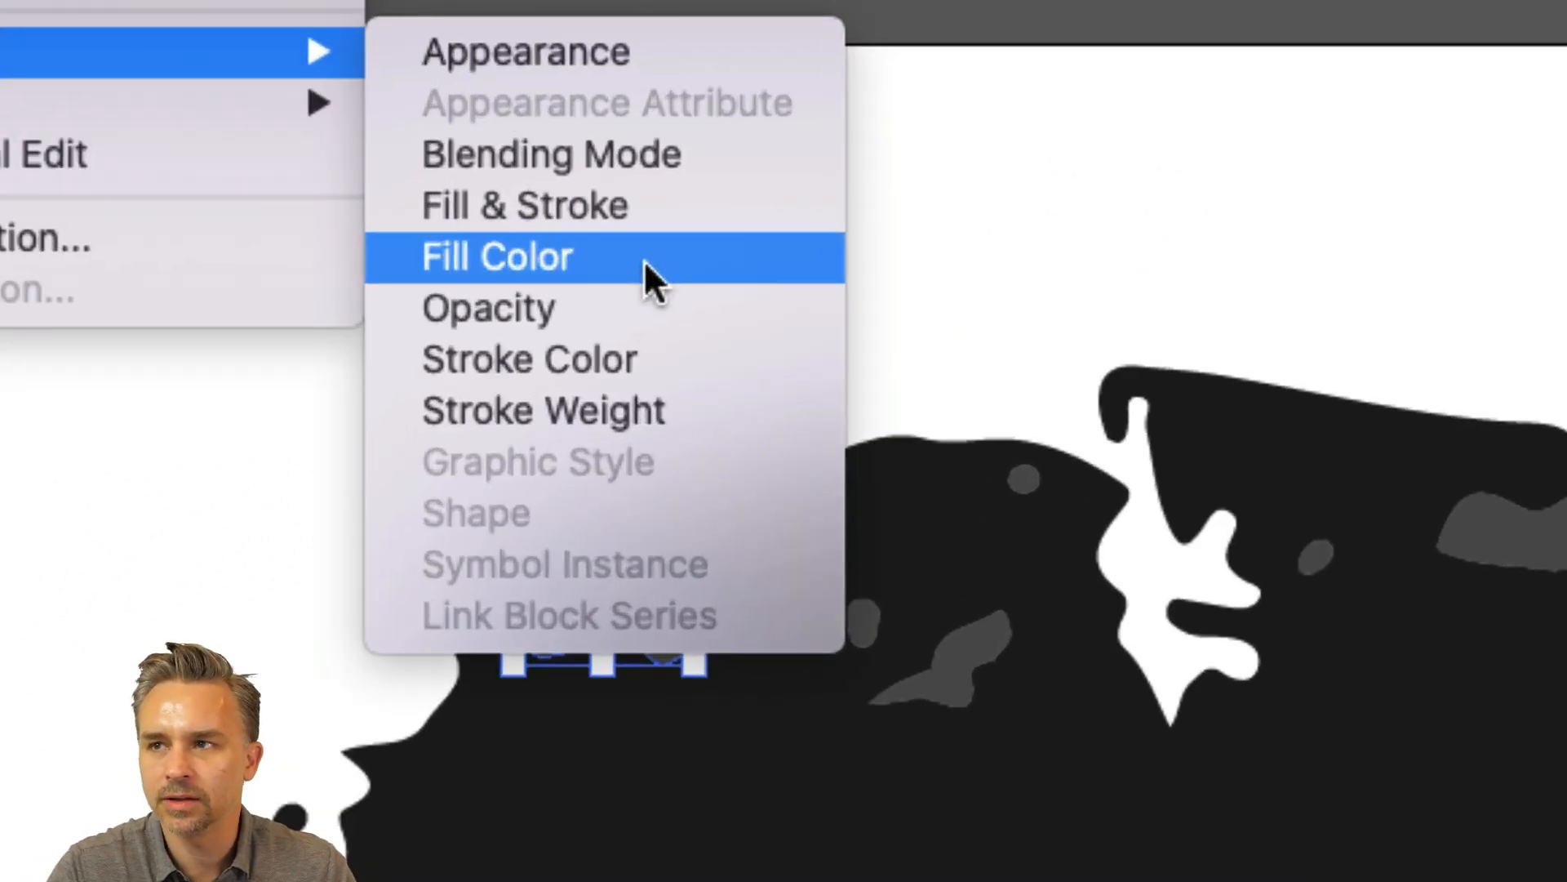
{"action": "left_click", "coordinate": [645, 260]}
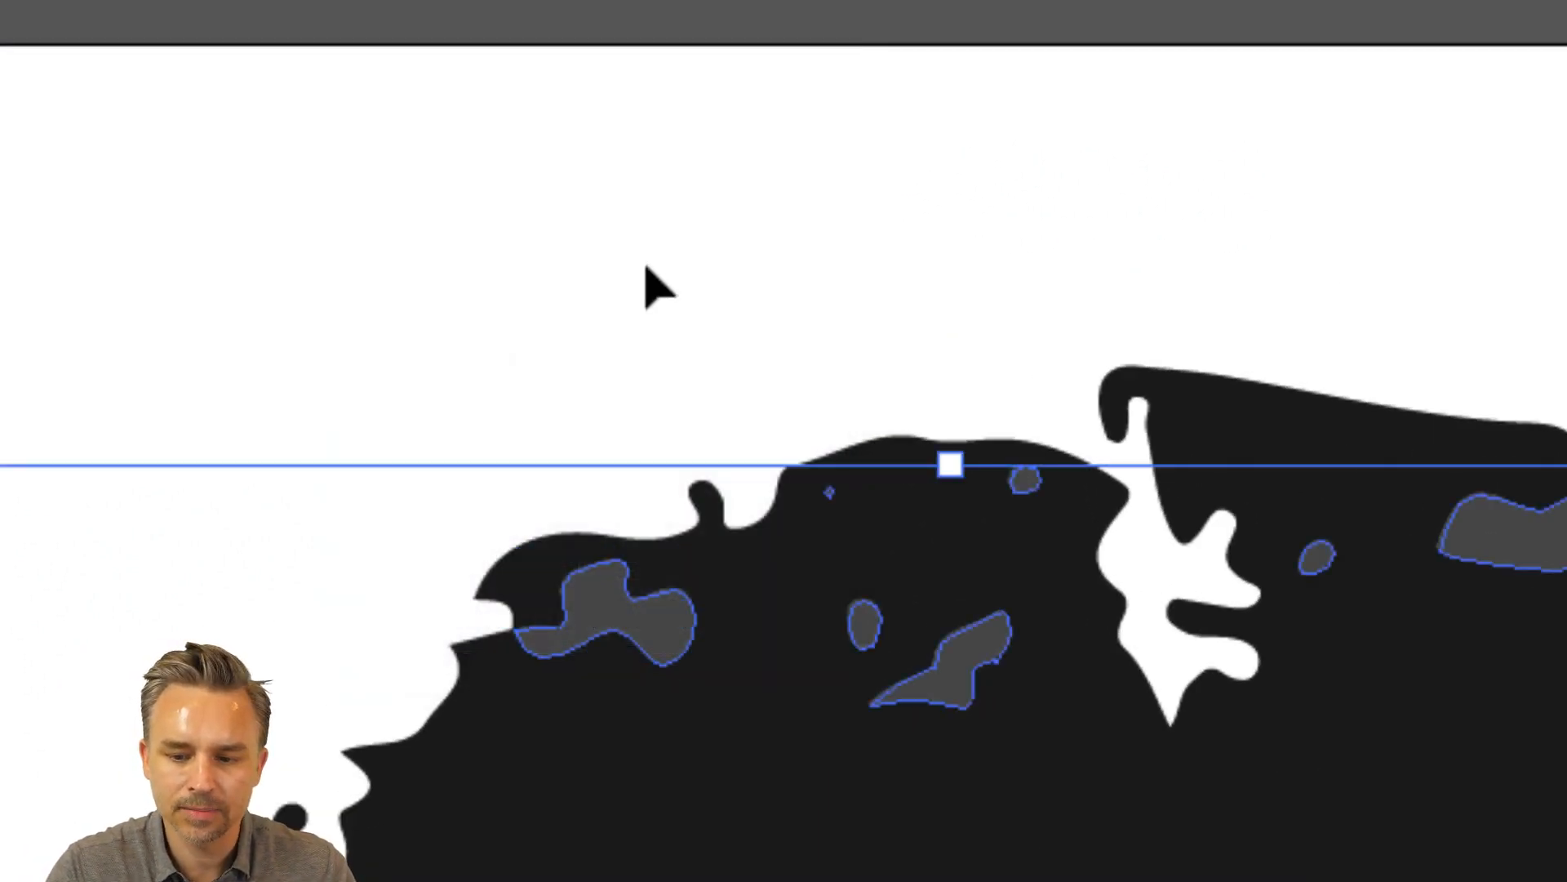
{"action": "key", "text": "super+0"}
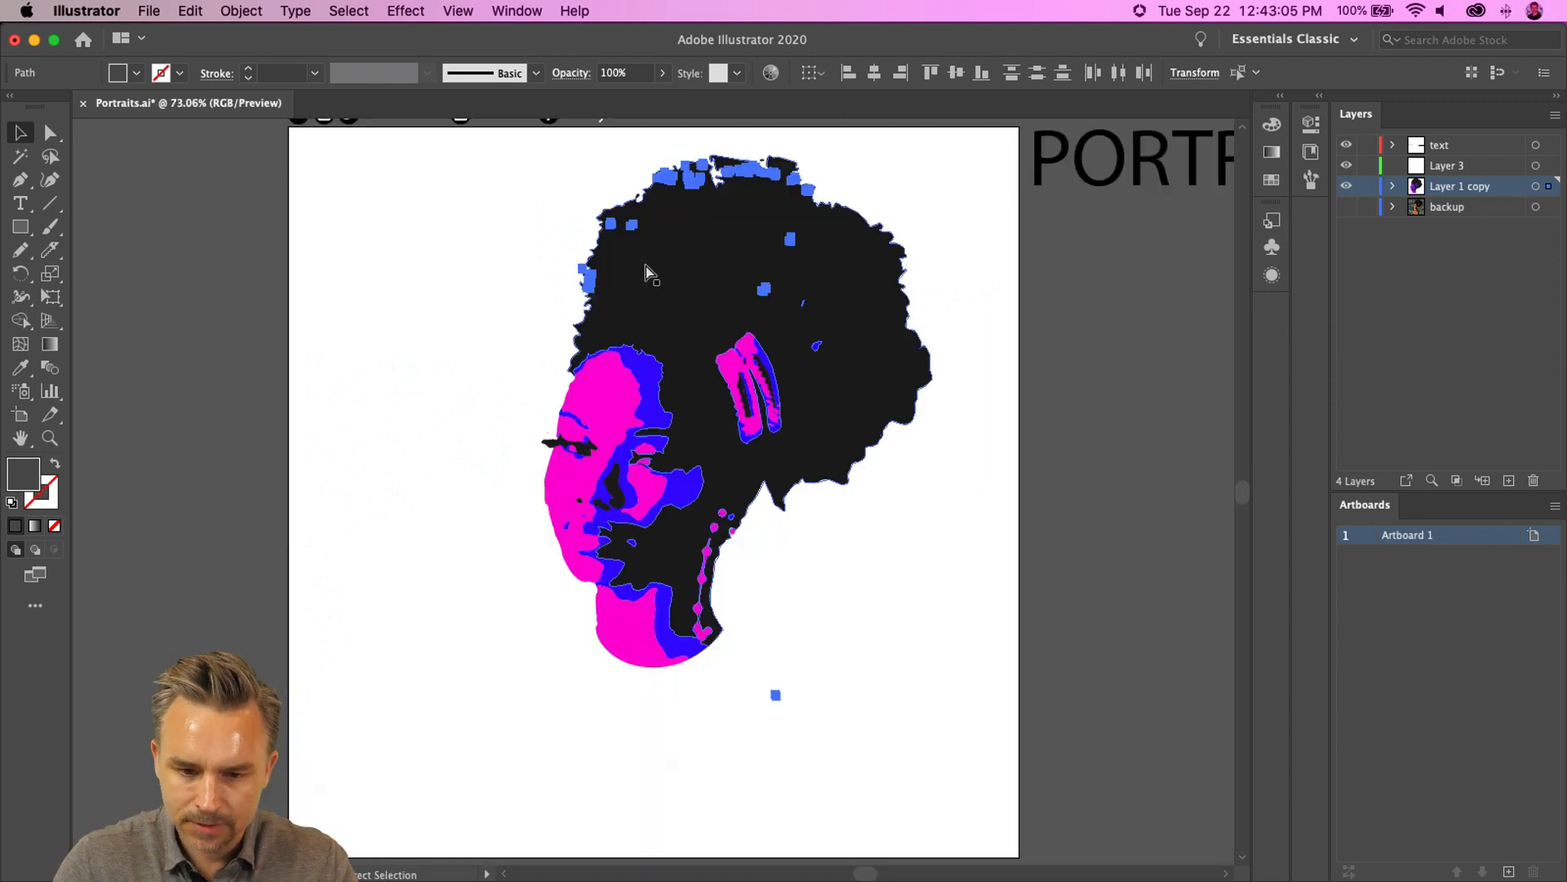
{"action": "key", "text": "super+shift+a"}
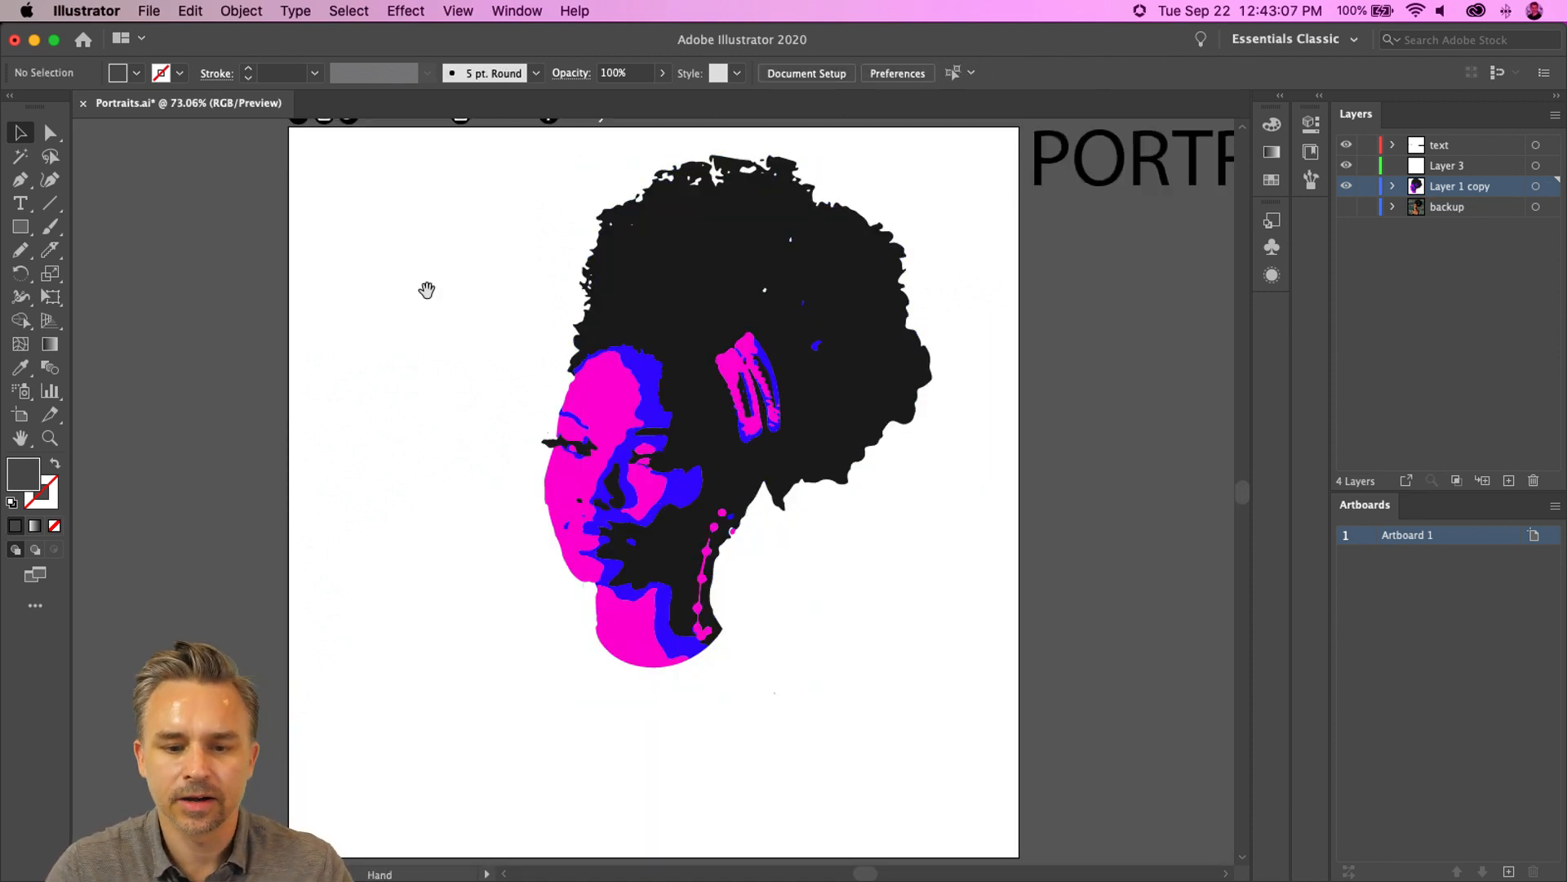
- Select all black shapes of the portrait by same fill color and cut them from the layer
{"action": "left_click_drag", "start_coordinate": [427, 292], "coordinate": [429, 387]}
{"action": "left_click", "coordinate": [668, 359]}
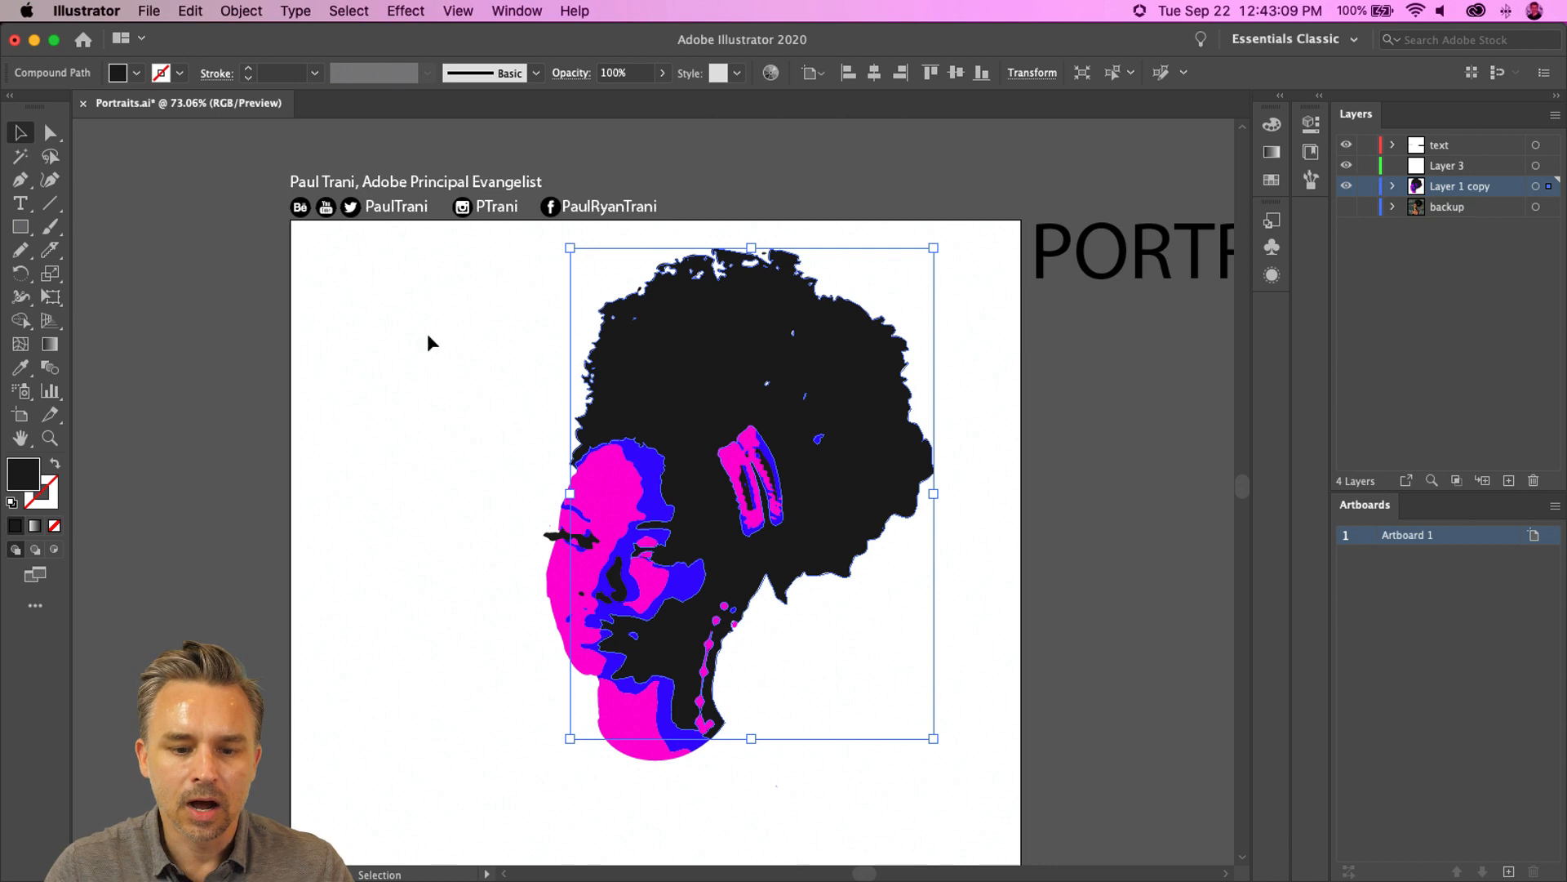
{"action": "left_click", "coordinate": [343, 12]}
{"action": "mouse_move", "coordinate": [383, 188]}
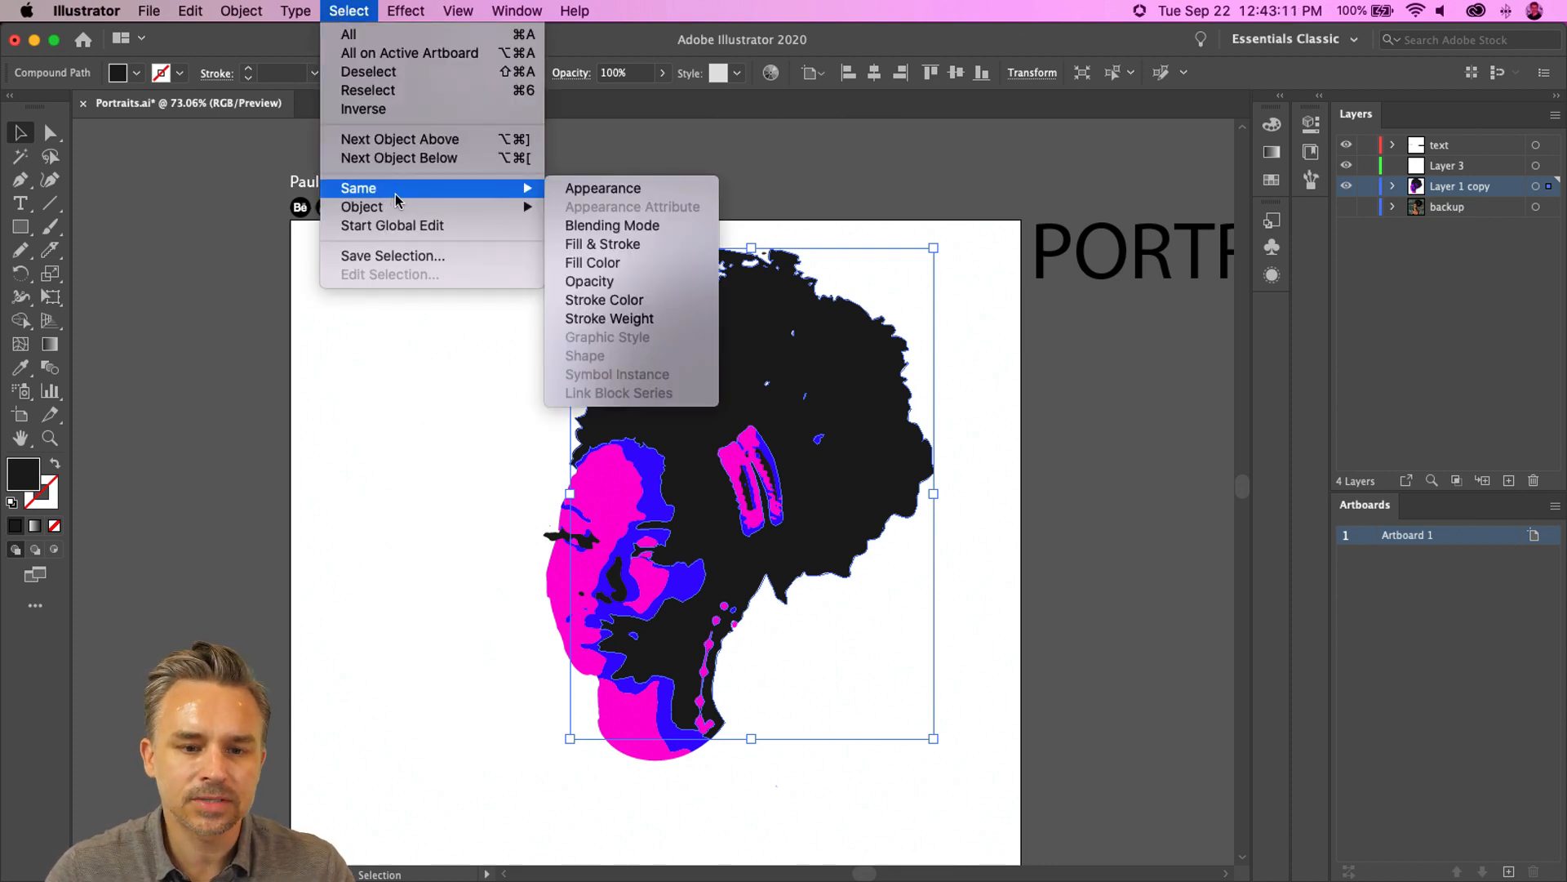
{"action": "left_click", "coordinate": [633, 262]}
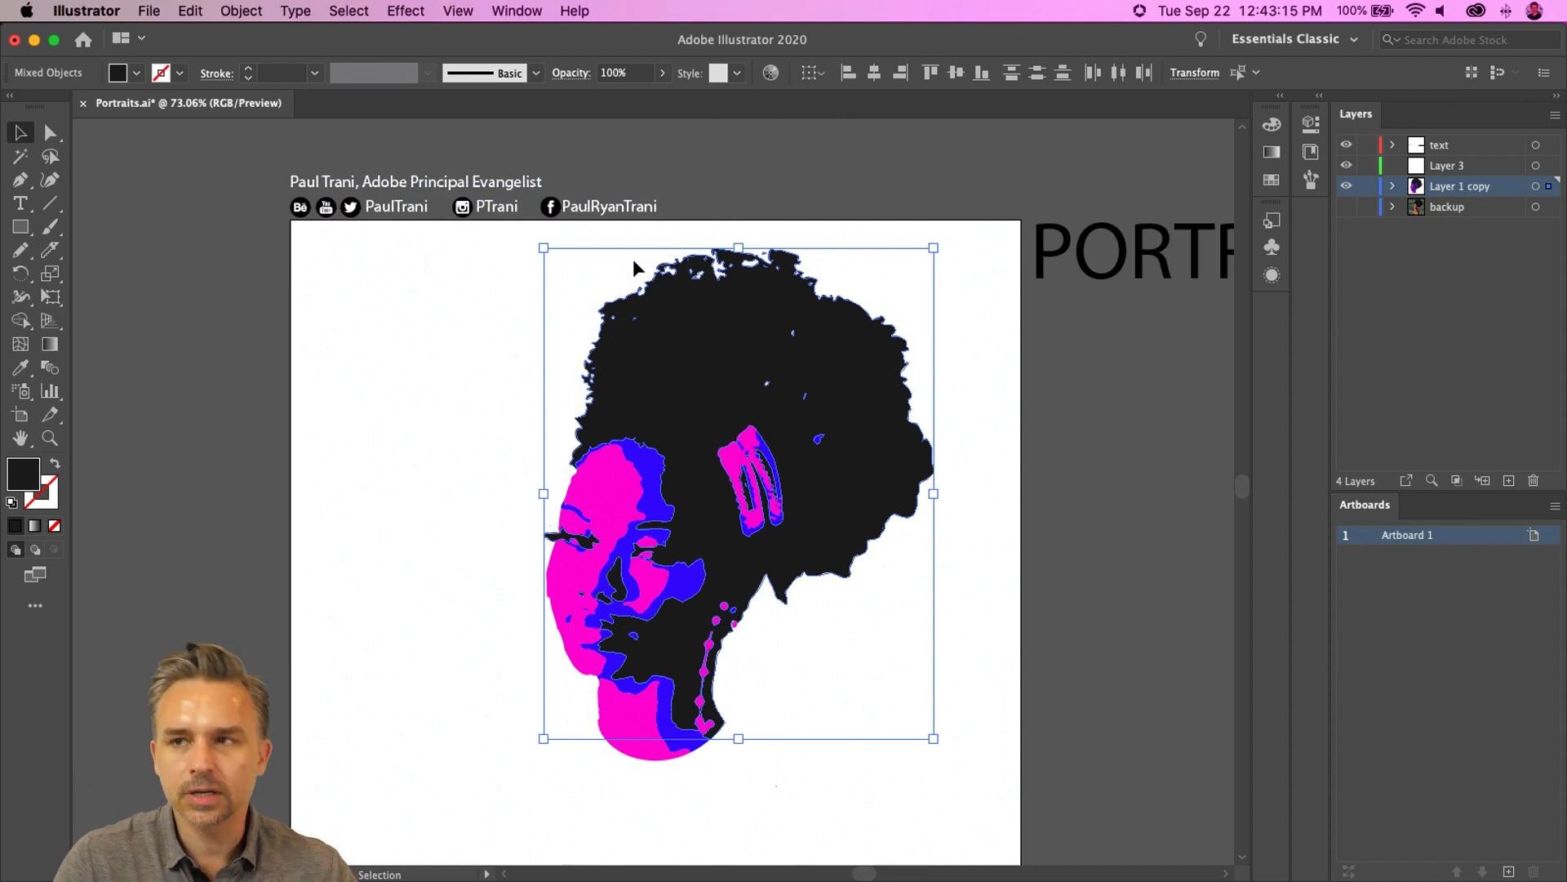
{"action": "key", "text": "Delete"}
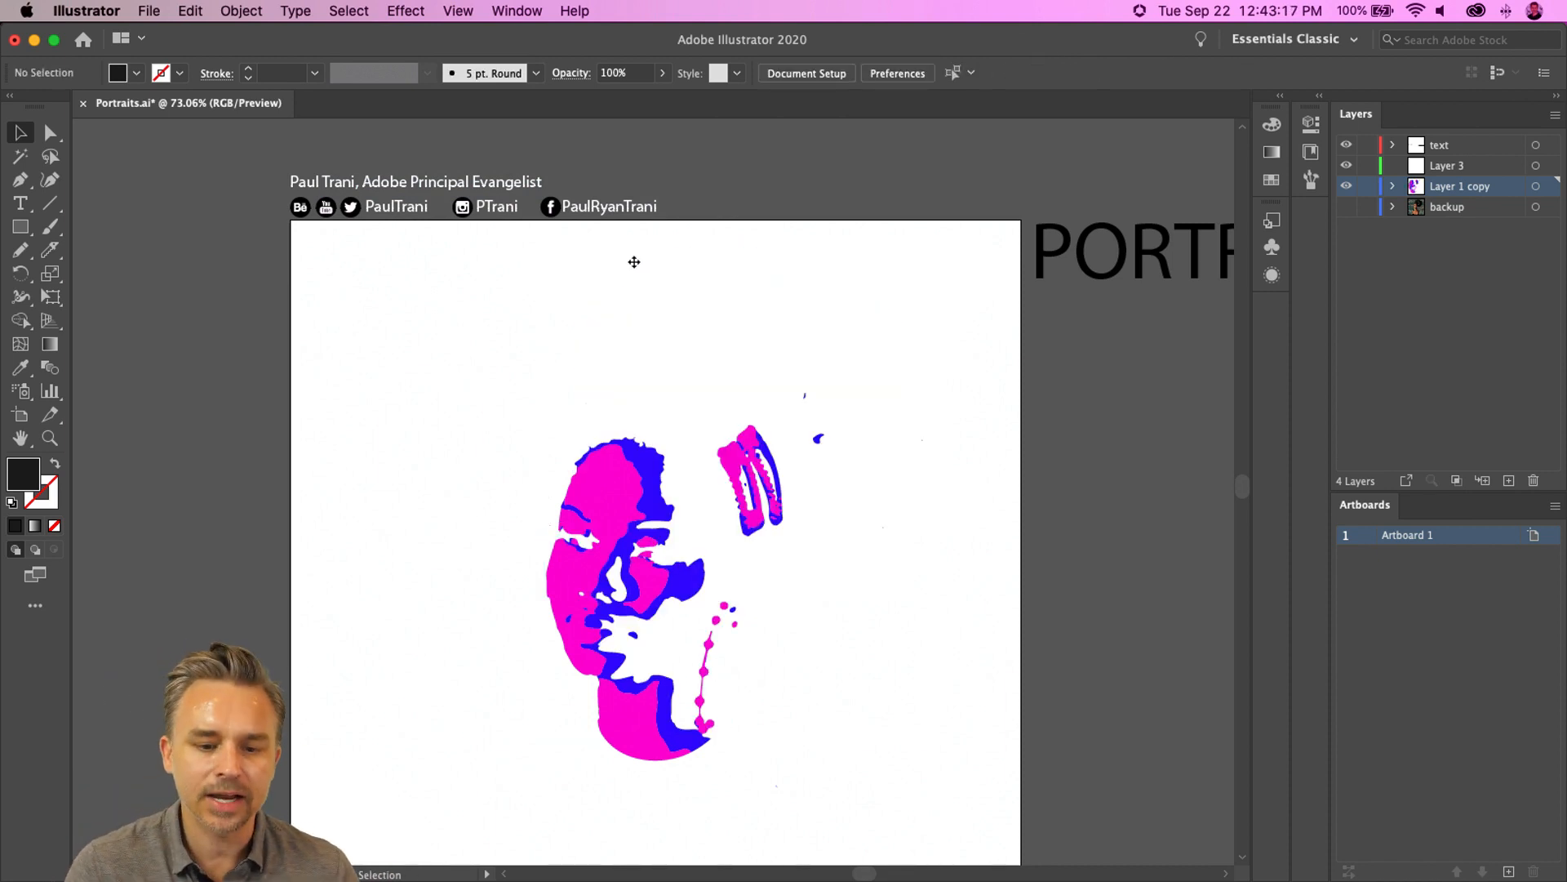
- Create a new layer named darks and paste the black shapes in place onto it
{"action": "left_click", "coordinate": [1446, 214]}
{"action": "left_click", "coordinate": [1508, 480]}
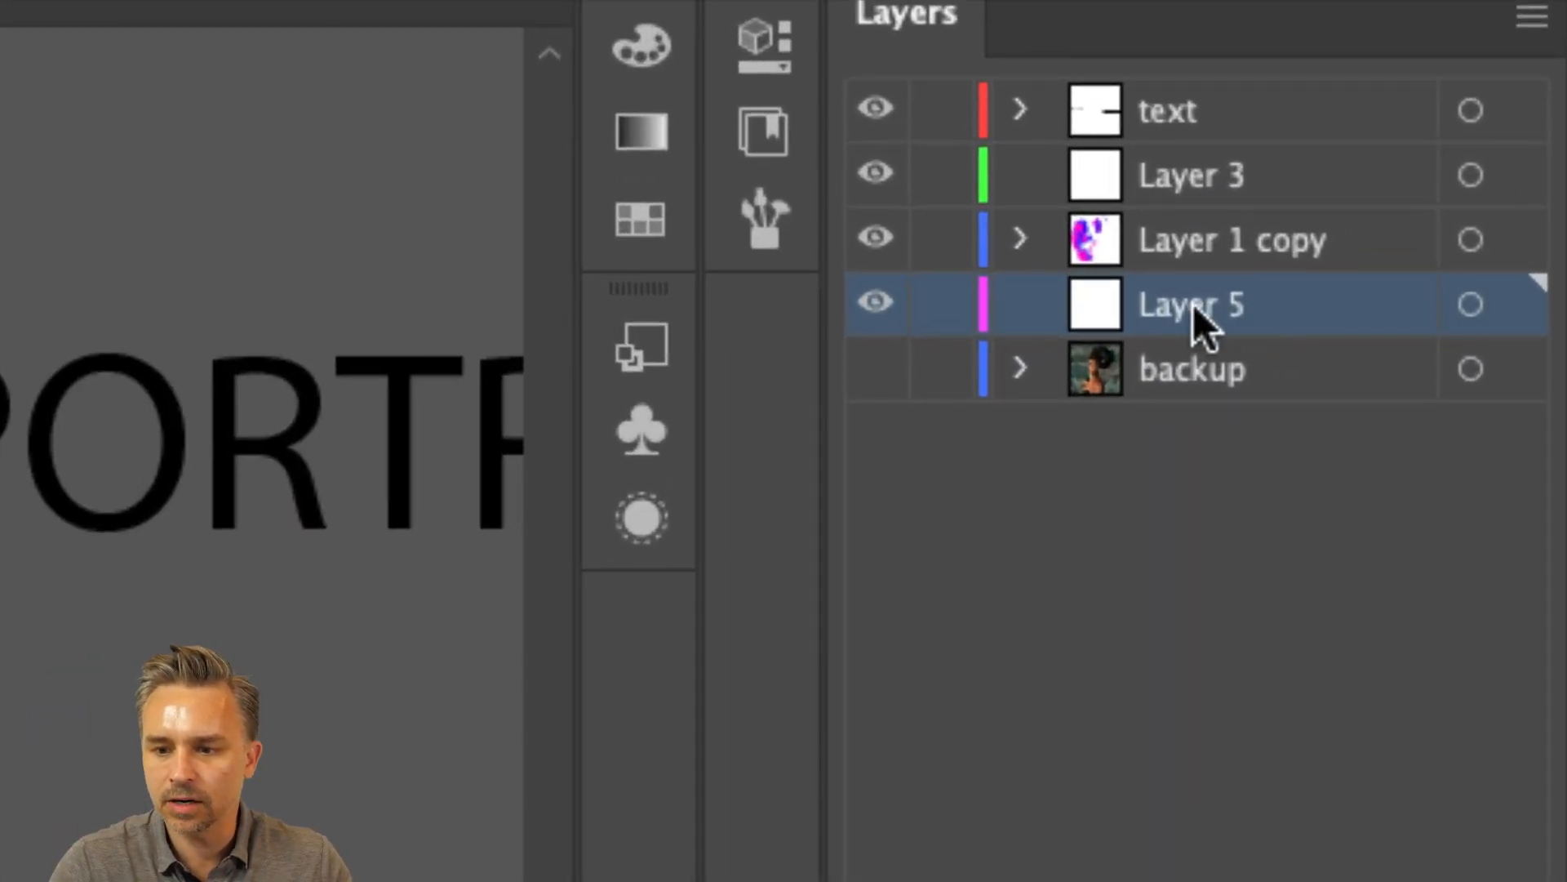
{"action": "double_click", "coordinate": [1434, 207]}
{"action": "type", "text": "darks"}
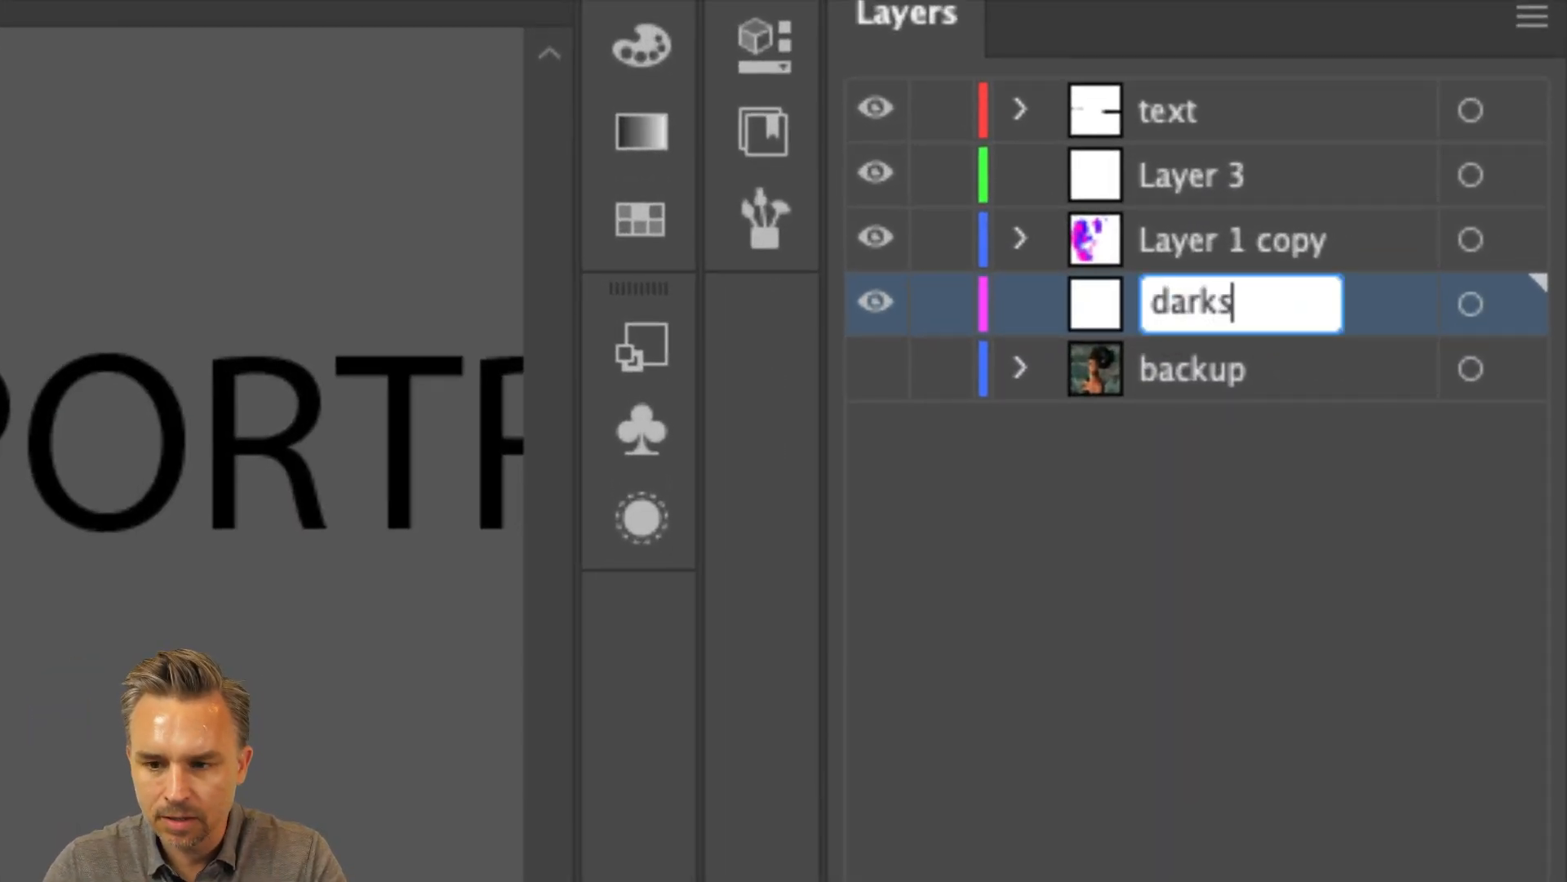
{"action": "key", "text": "Return"}
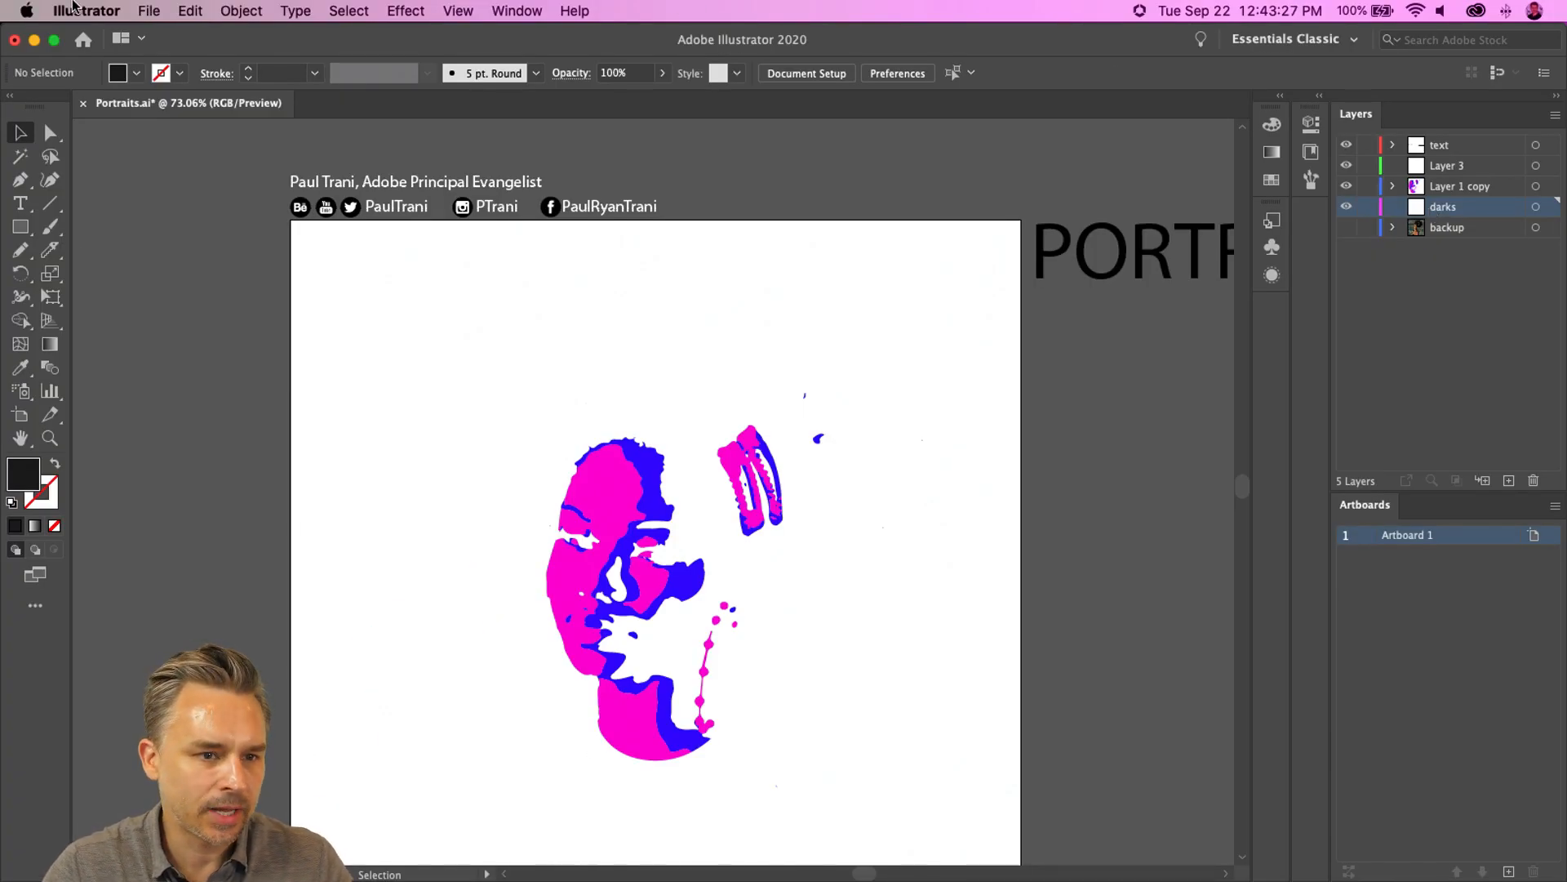
{"action": "left_click", "coordinate": [181, 11]}
{"action": "left_click", "coordinate": [235, 179]}
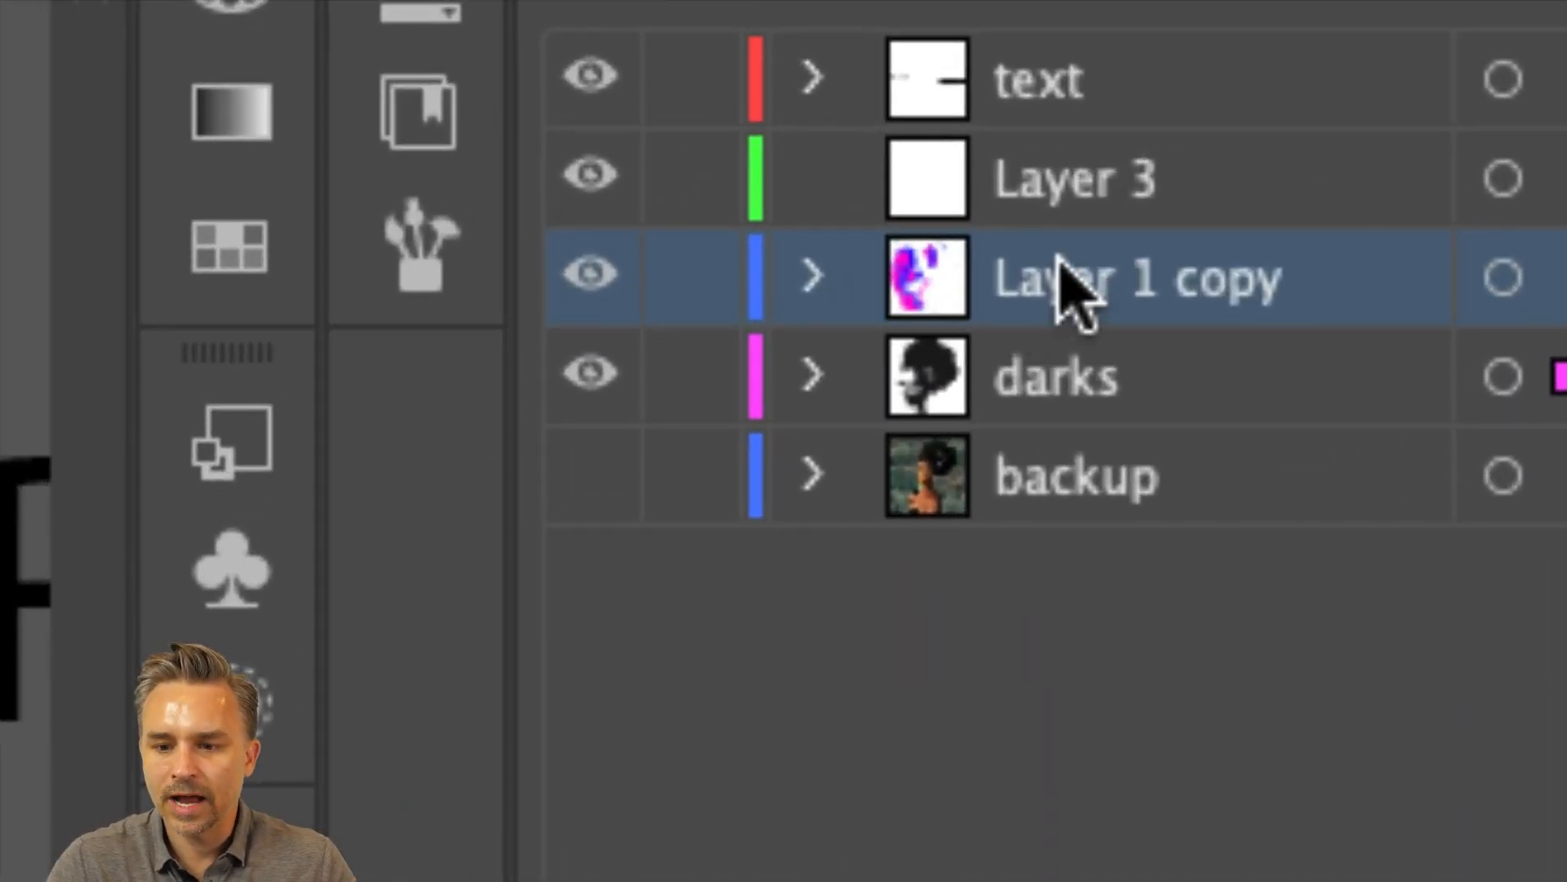
- Rename the Layer 1 copy layer to med
{"action": "double_click", "coordinate": [1444, 186]}
{"action": "type", "text": "med"}
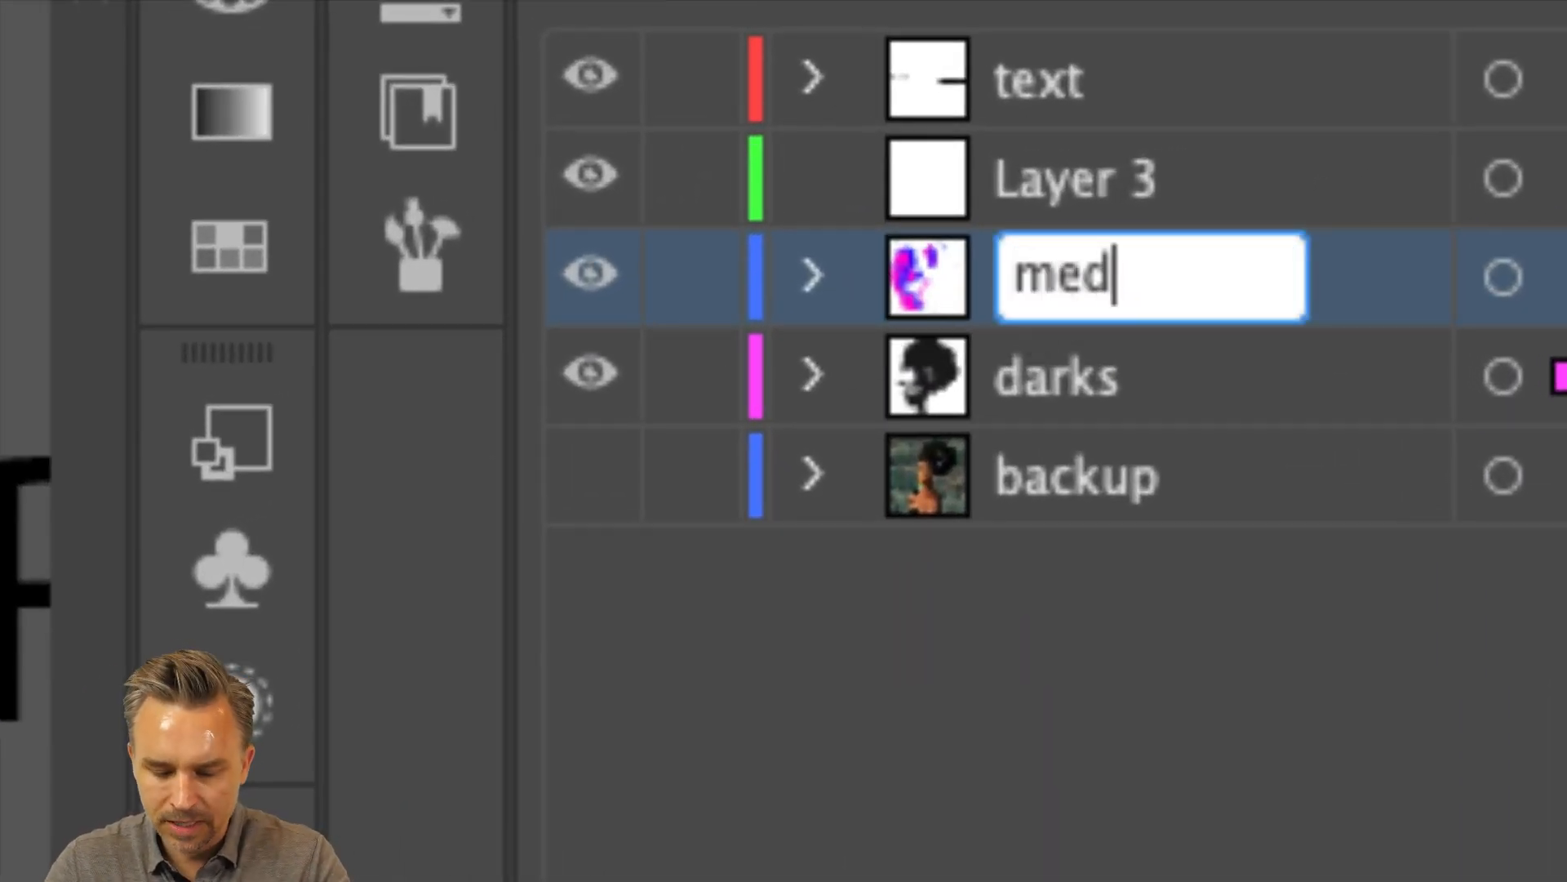
{"action": "key", "text": "Return"}
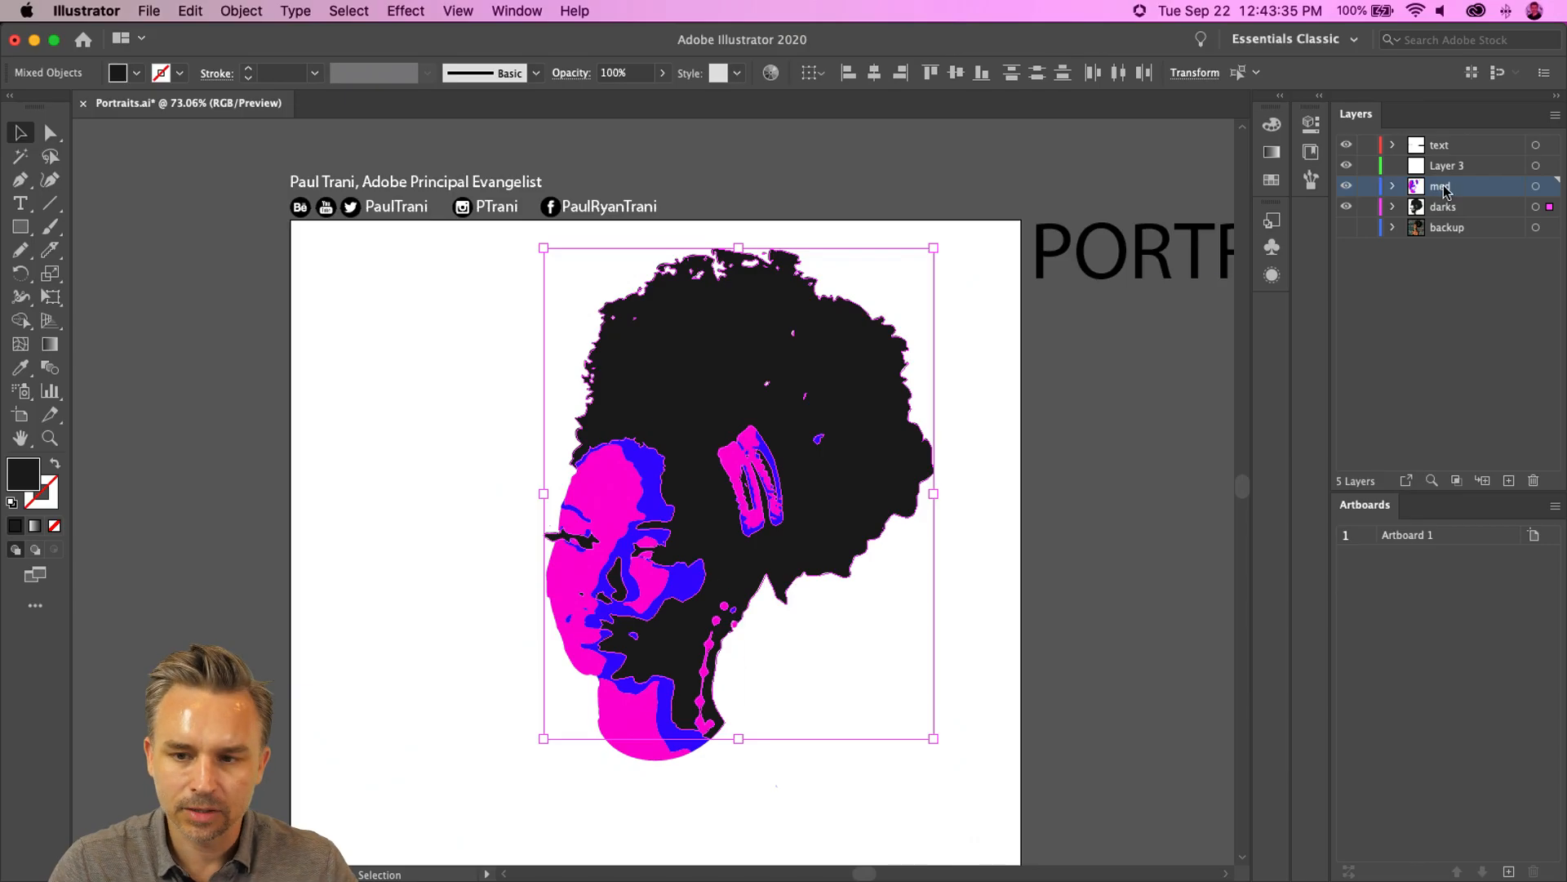
- Select all blue shapes by same fill color, delete them, and undo the deletion
{"action": "left_click", "coordinate": [347, 551]}
{"action": "left_click", "coordinate": [665, 482]}
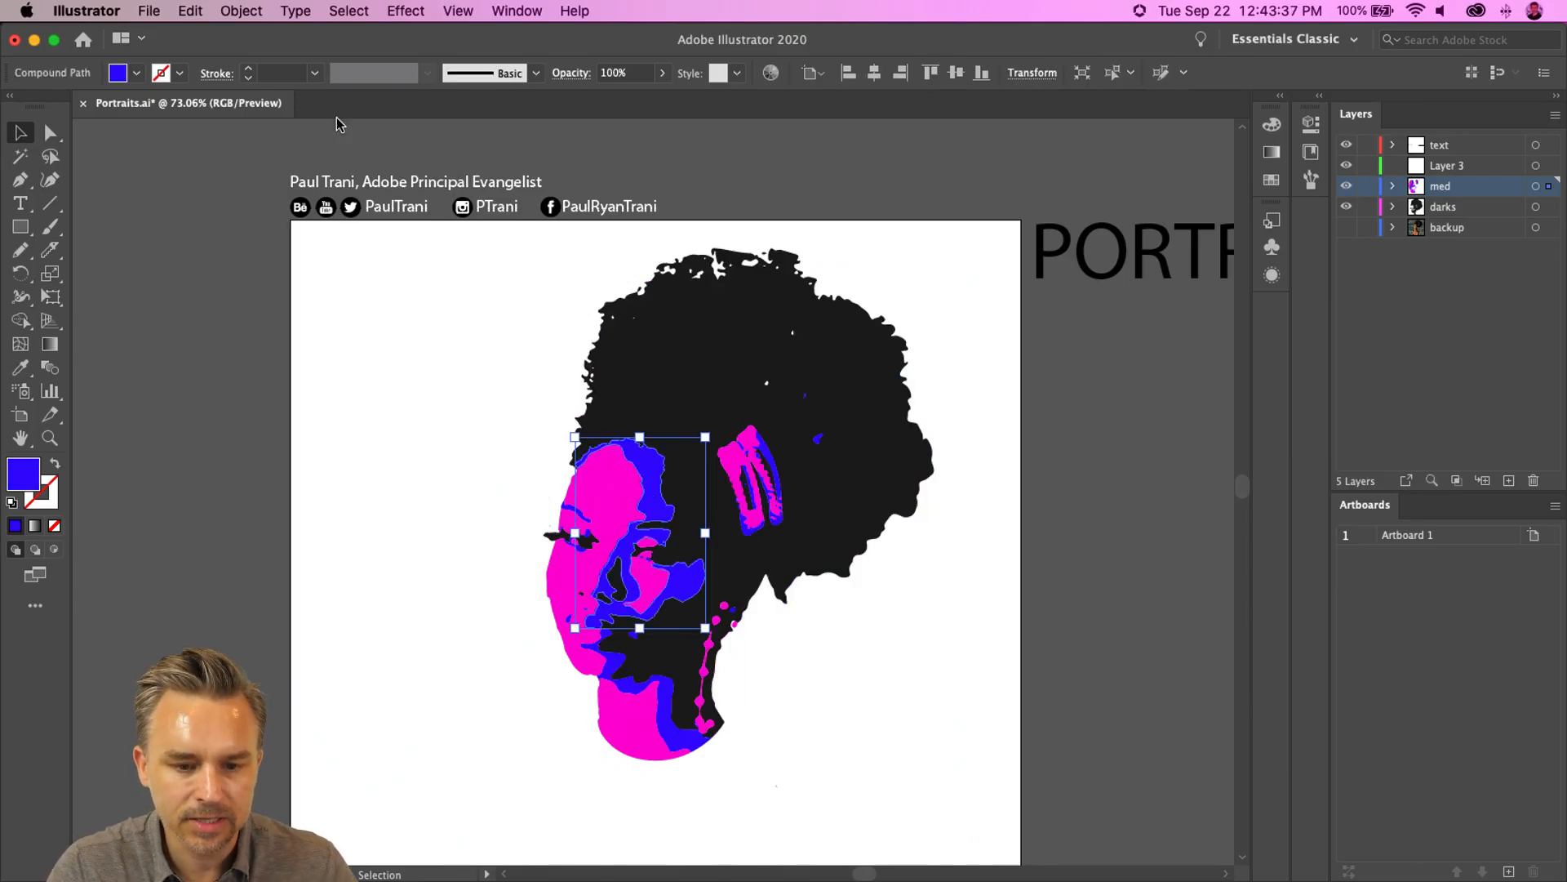
{"action": "left_click", "coordinate": [349, 11]}
{"action": "mouse_move", "coordinate": [400, 189]}
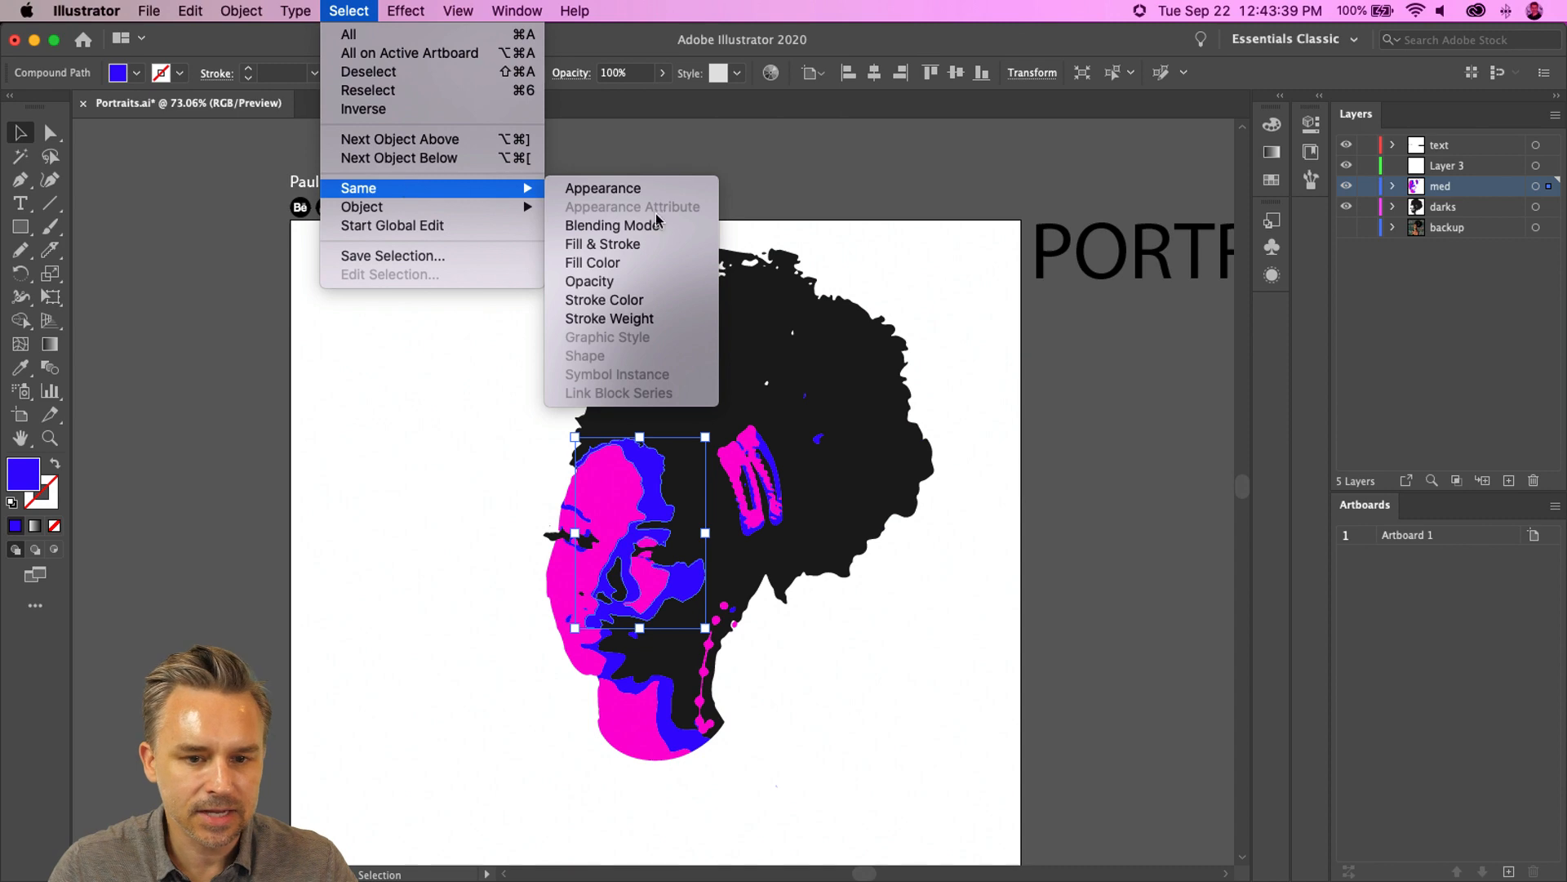
{"action": "left_click", "coordinate": [647, 271]}
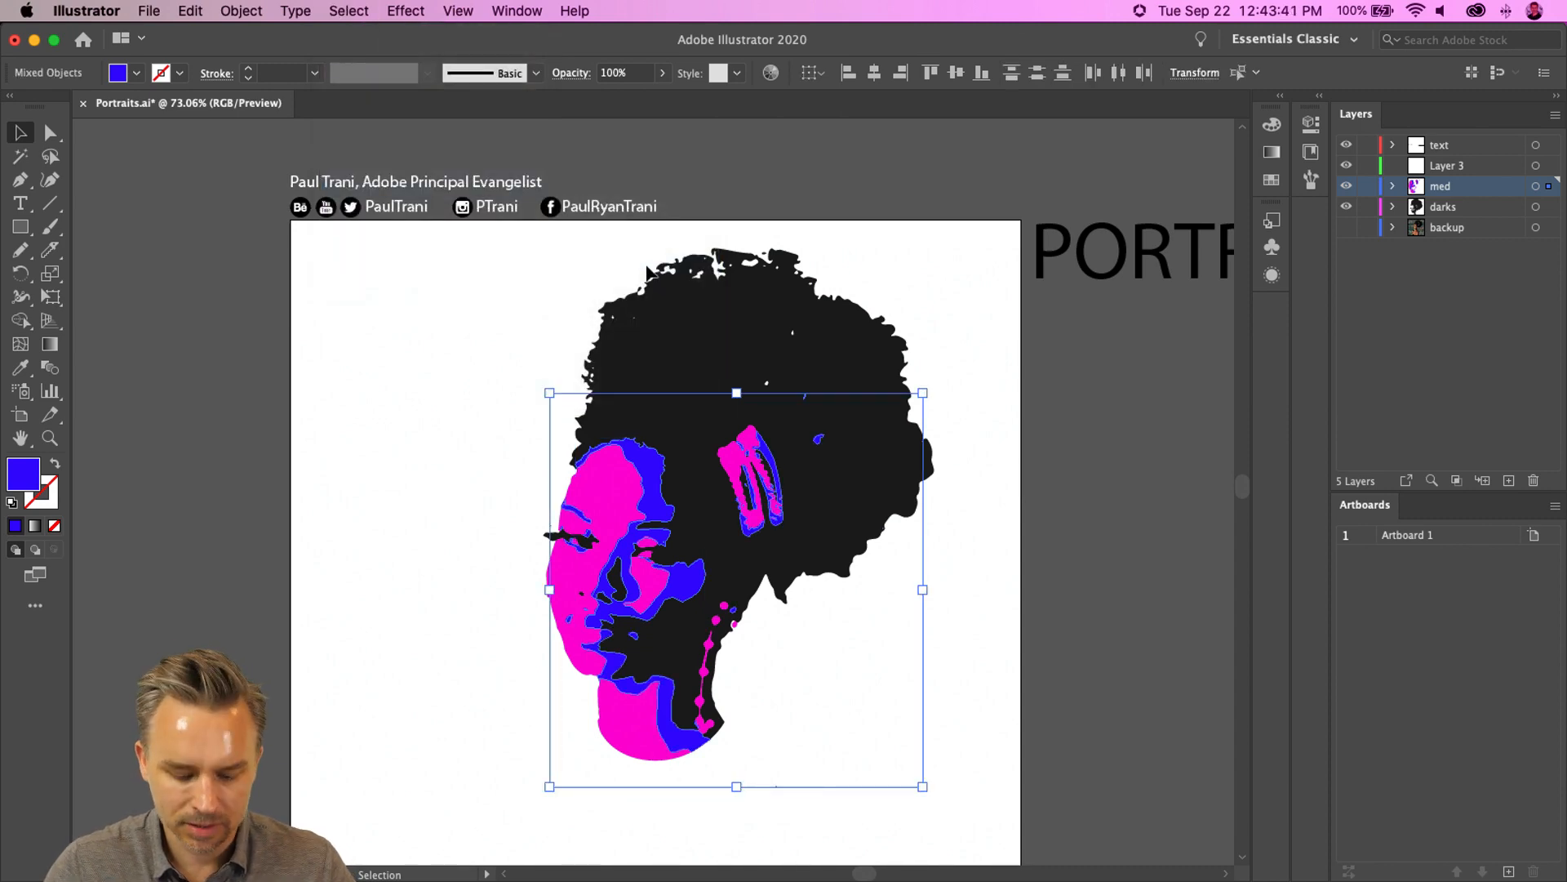
{"action": "key", "text": "Delete"}
{"action": "key", "text": "cmd+z"}
- Select all magenta shapes by same fill color and cut them from the med layer
{"action": "left_click", "coordinate": [346, 528]}
{"action": "left_click", "coordinate": [578, 479]}
{"action": "left_click", "coordinate": [349, 11]}
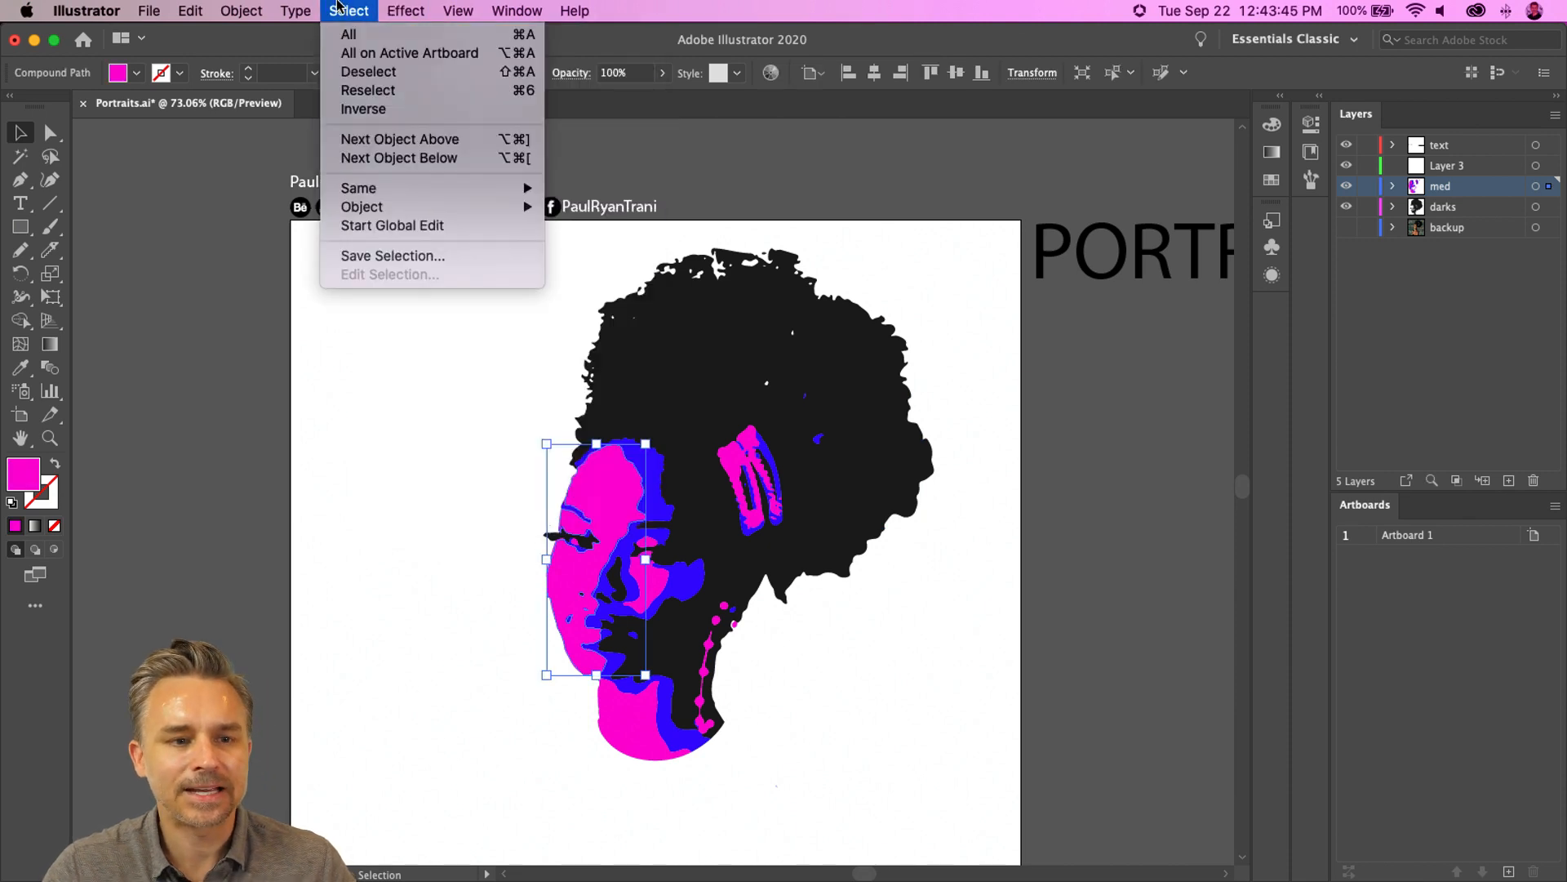
{"action": "mouse_move", "coordinate": [425, 187]}
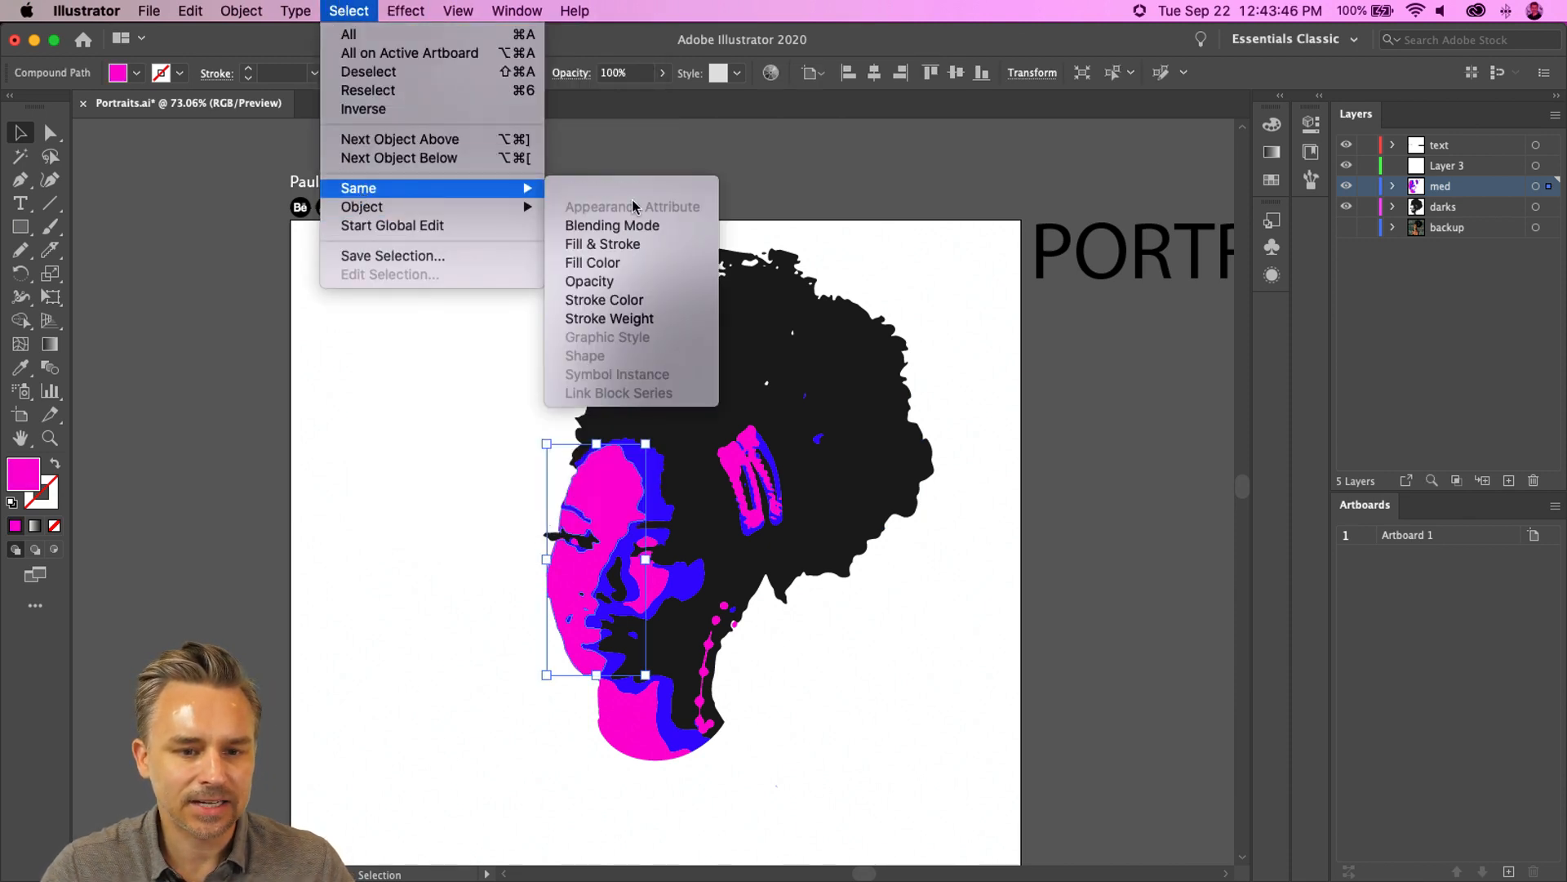
{"action": "left_click", "coordinate": [600, 262]}
{"action": "key", "text": "Delete"}
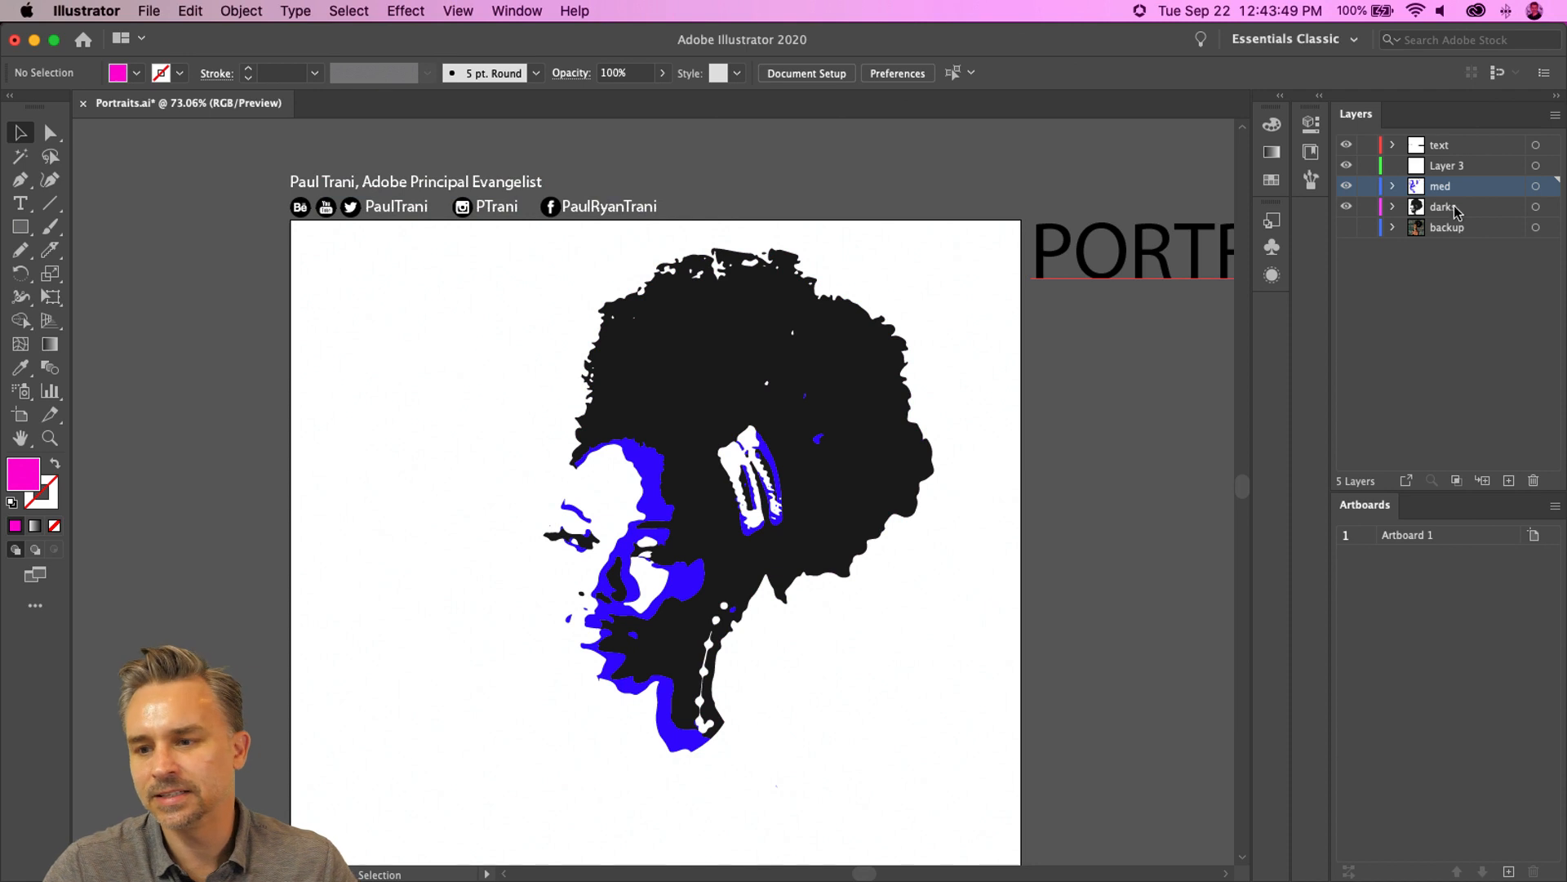
- Paste the magenta shapes in front onto Layer 3 and rename that layer highlights
{"action": "left_click", "coordinate": [1462, 168]}
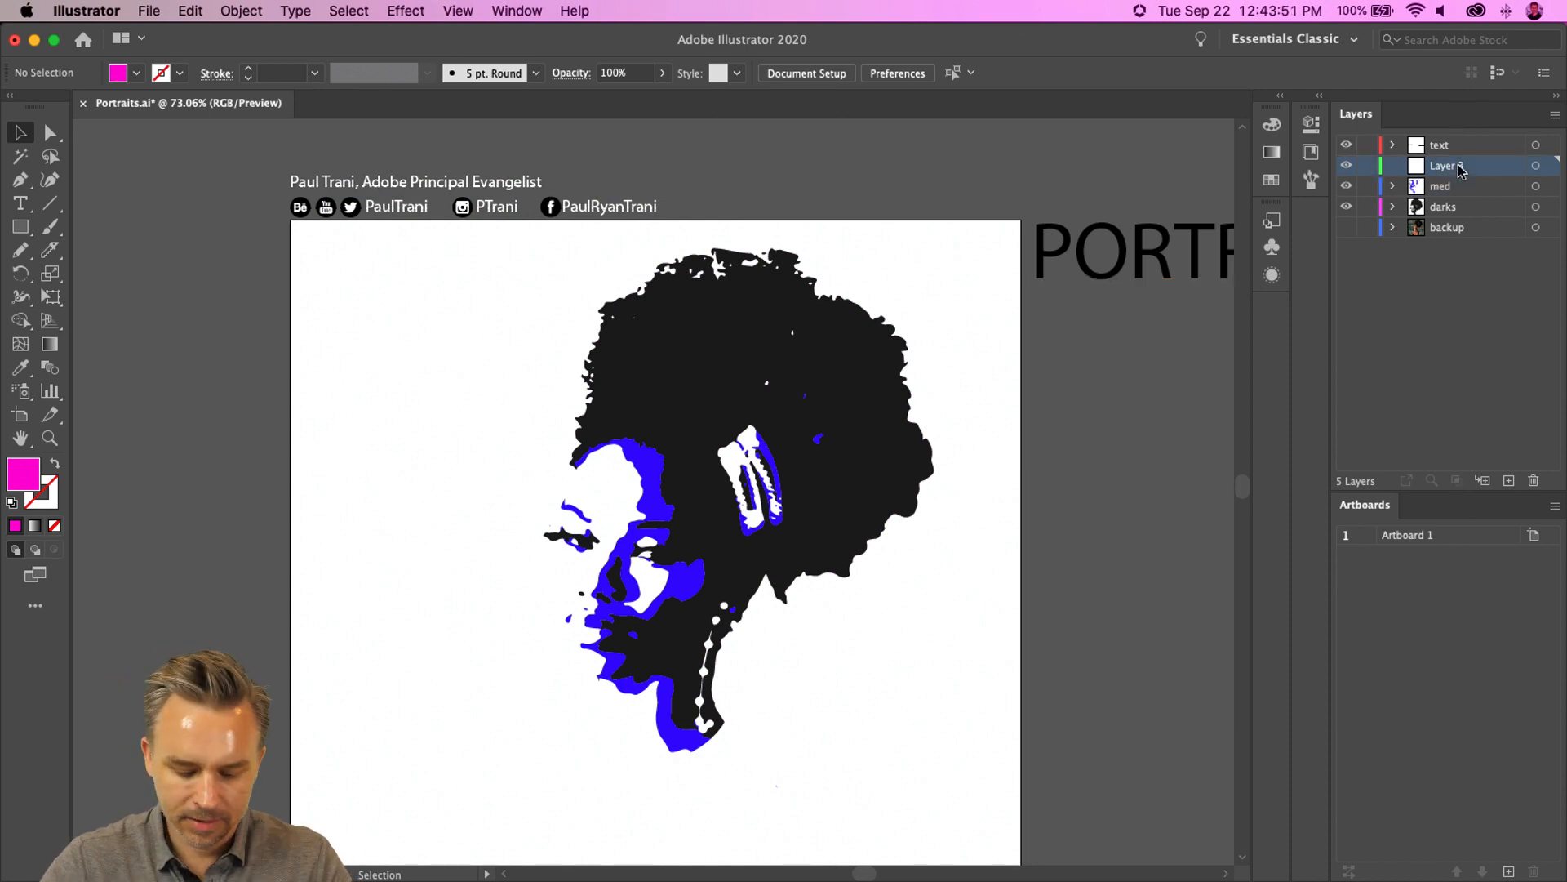
{"action": "key", "text": "super+f"}
{"action": "double_click", "coordinate": [1438, 168]}
{"action": "type", "text": "h"}
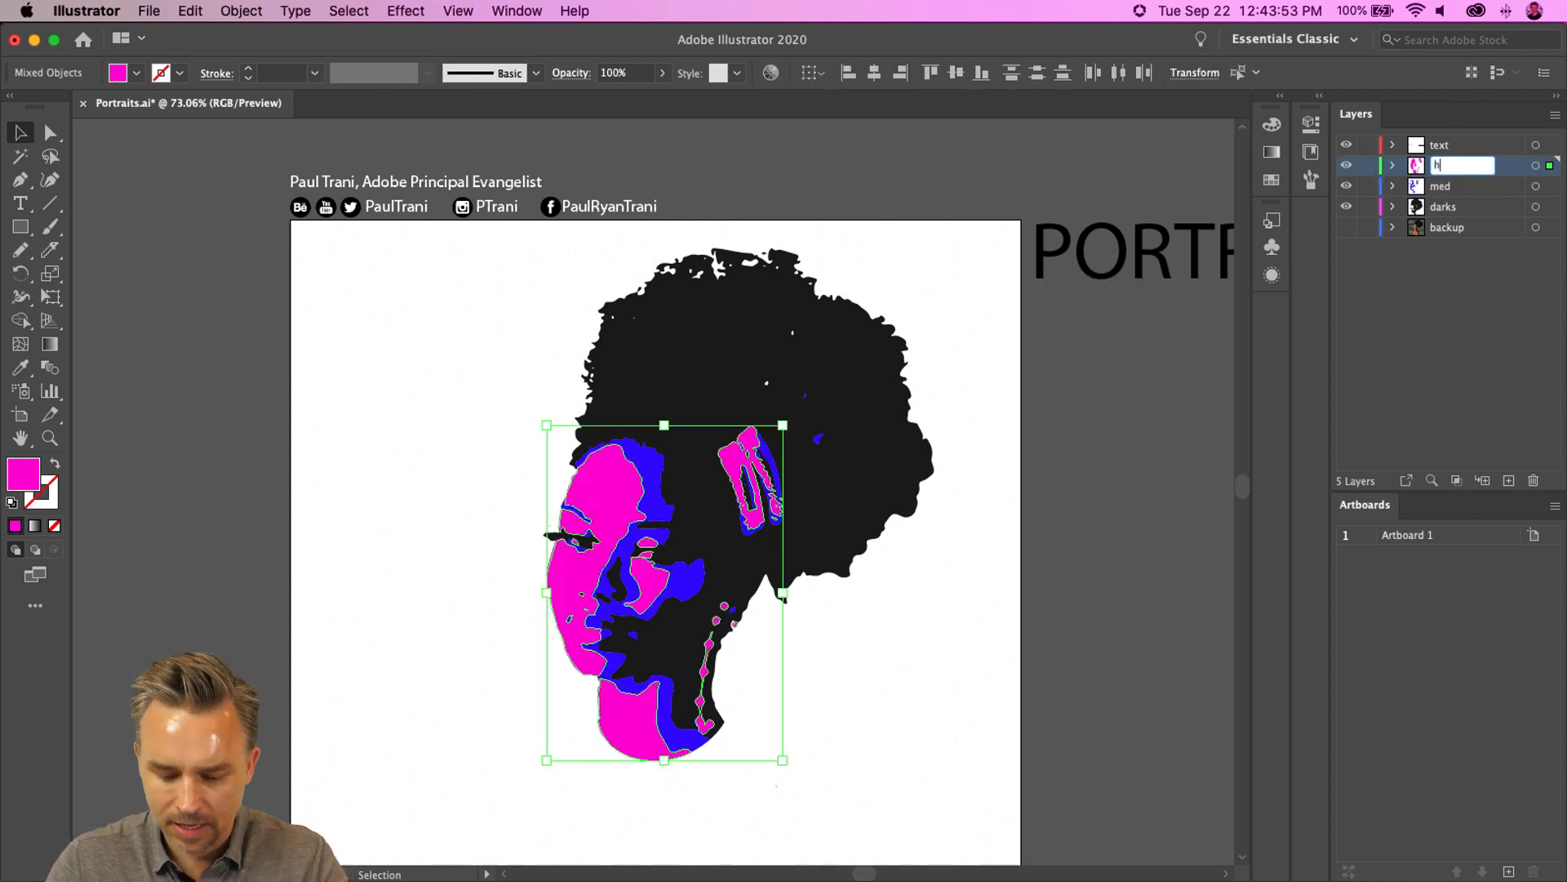
{"action": "type", "text": "ighlights"}
{"action": "key", "text": "Return"}
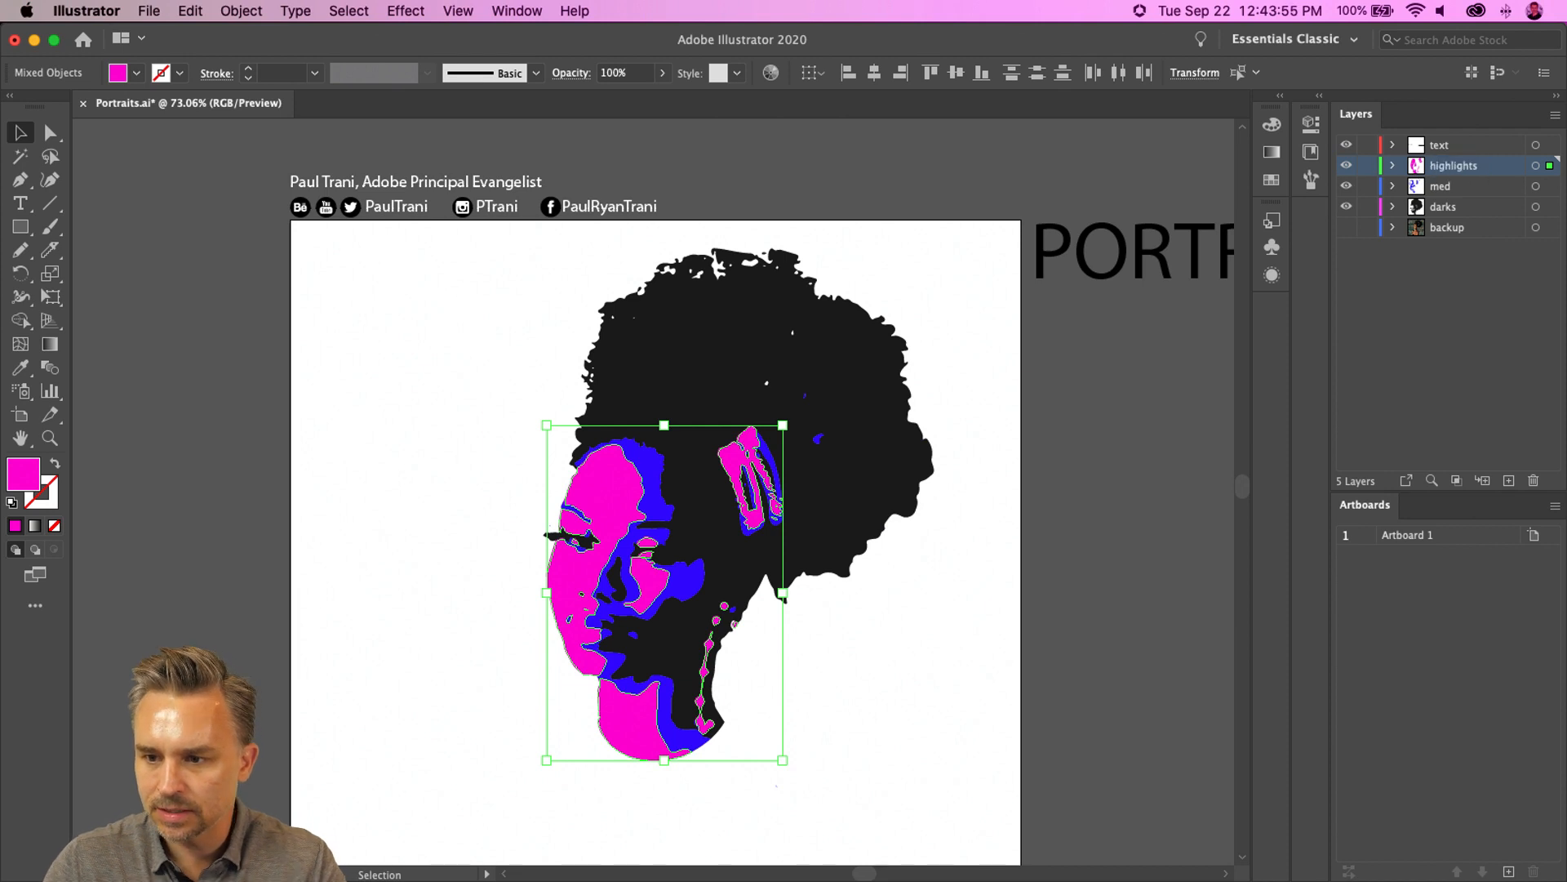
- Rename the med layer to midtones and make the highlights layer active
{"action": "left_click", "coordinate": [500, 416]}
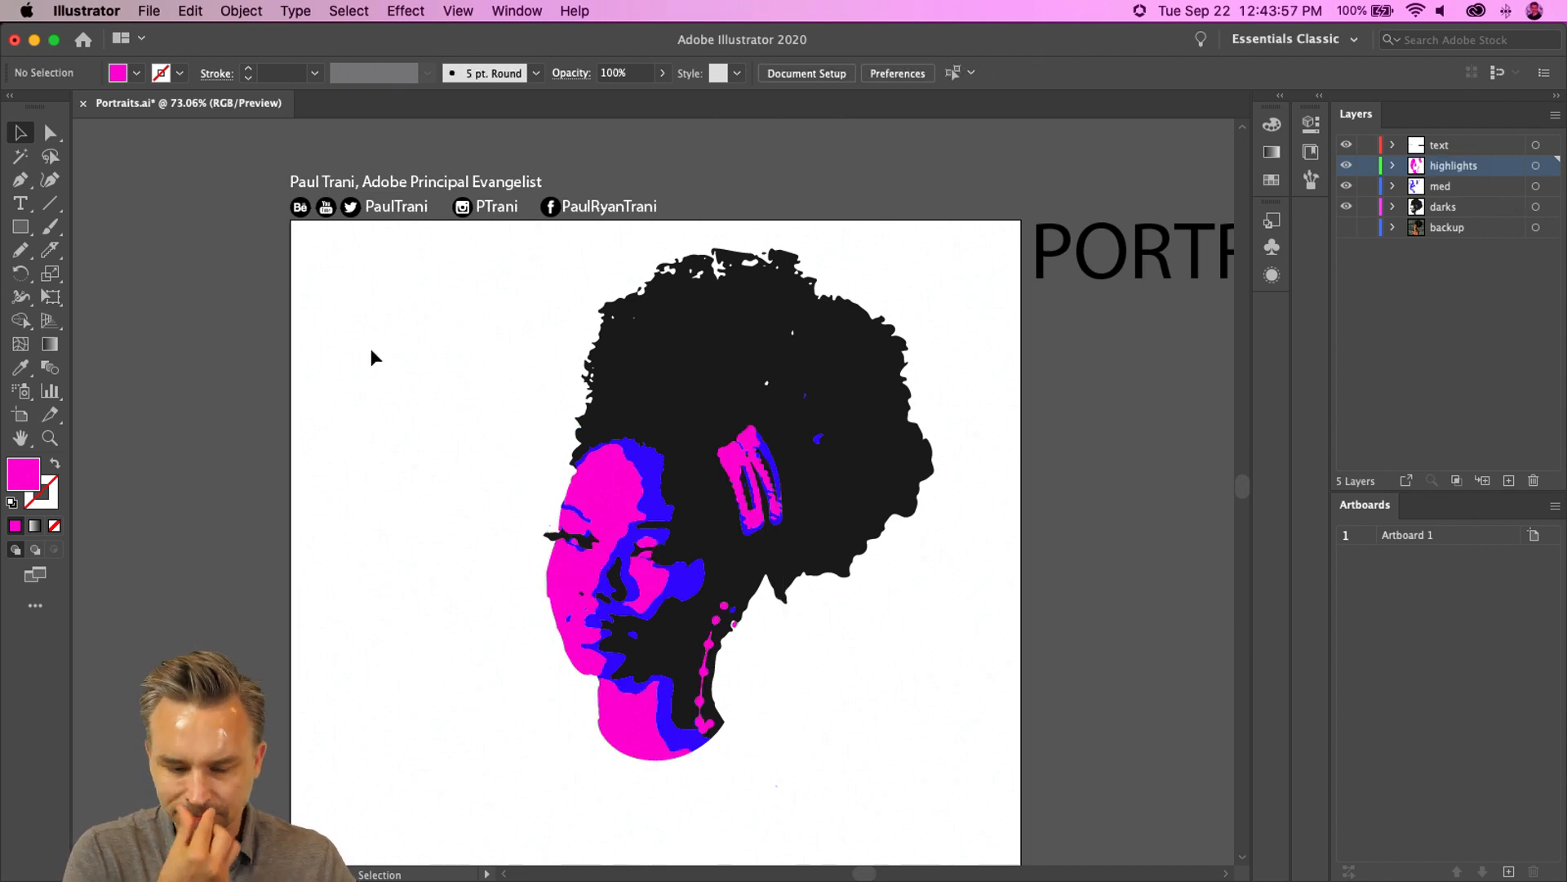
{"action": "key", "text": "super+equal"}
{"action": "key", "text": "super+equal"}
{"action": "key", "text": "space"}
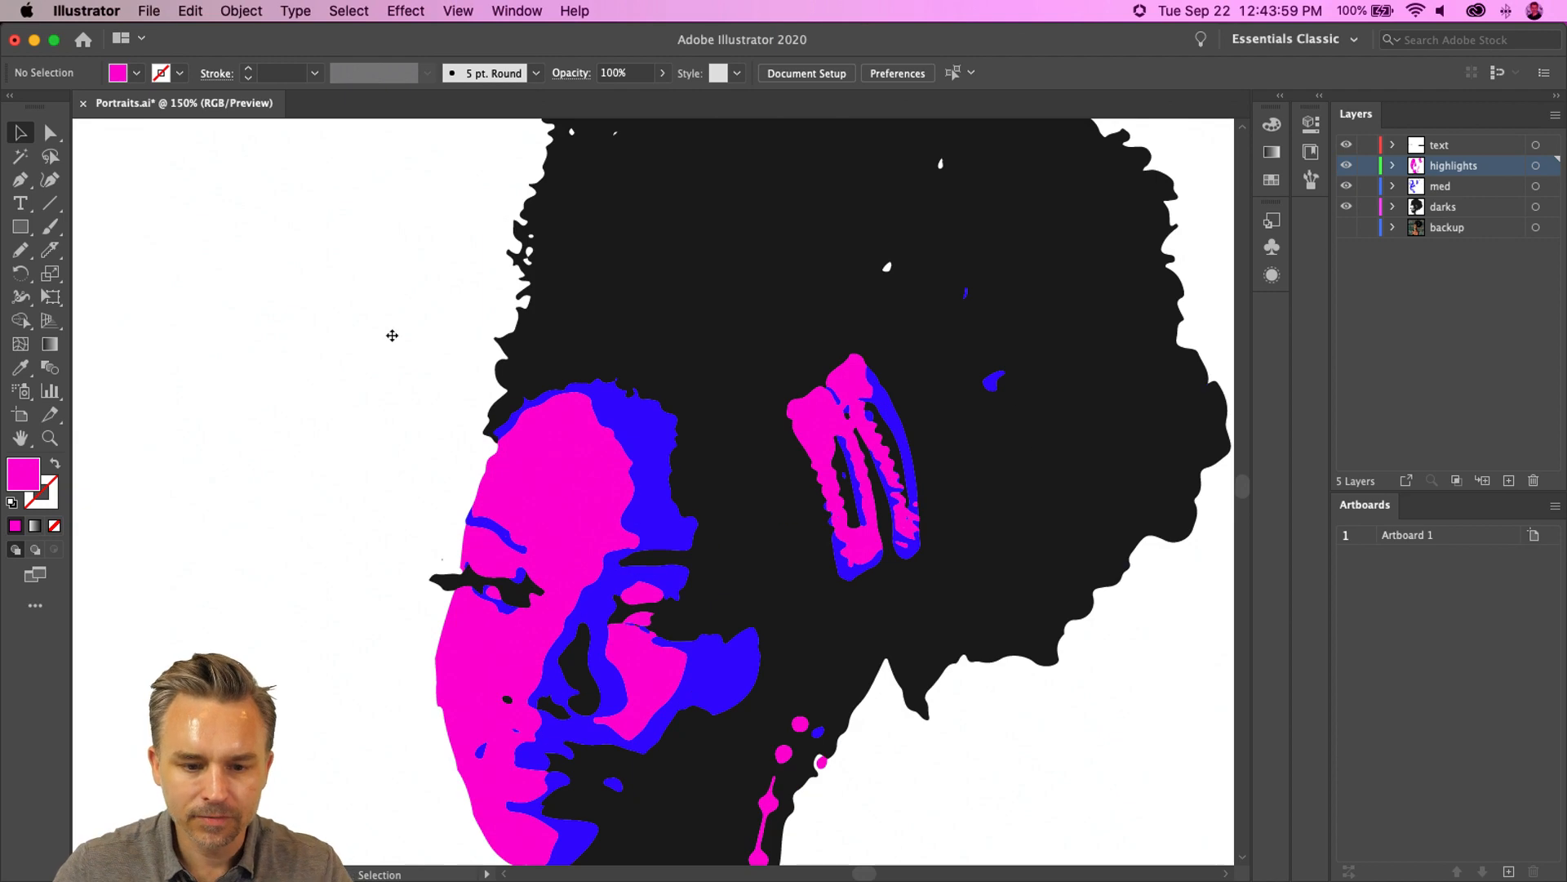
{"action": "left_click_drag", "start_coordinate": [460, 609], "coordinate": [446, 386]}
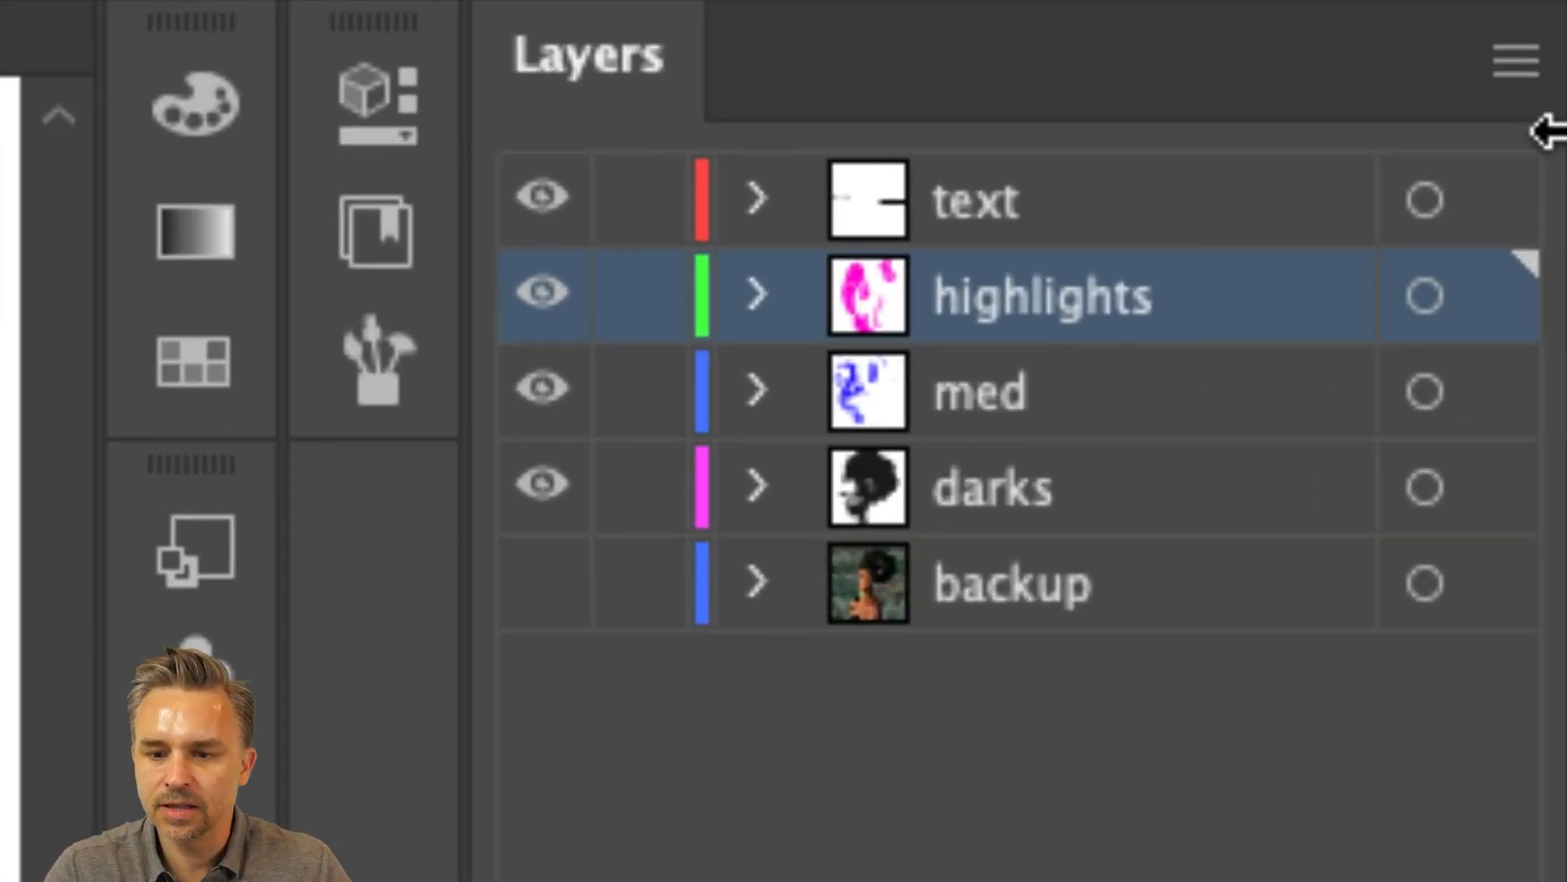
{"action": "left_click", "coordinate": [952, 384]}
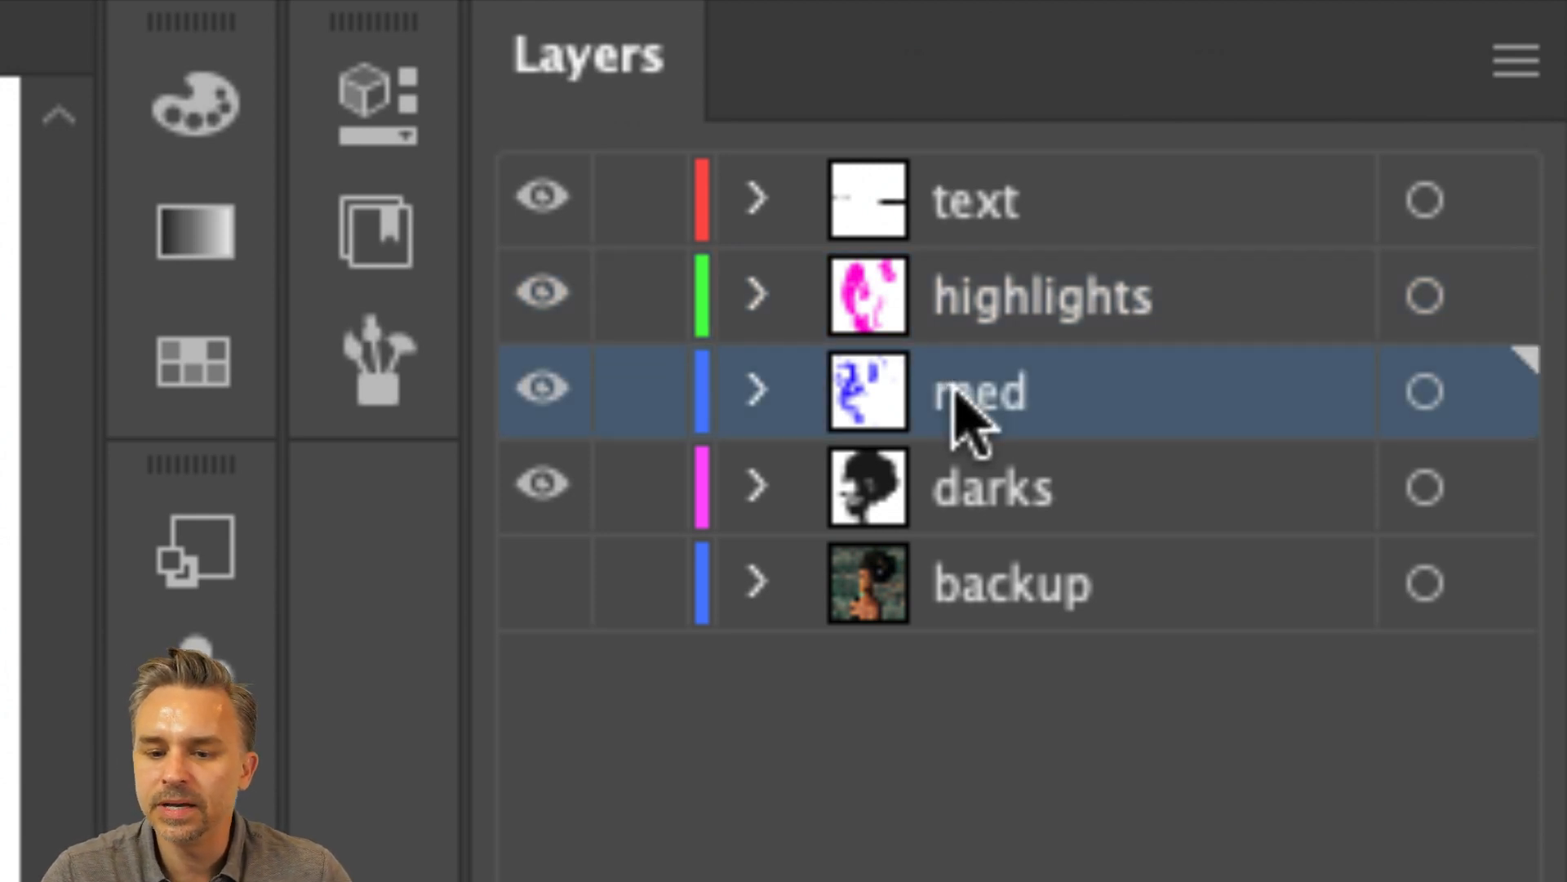
{"action": "double_click", "coordinate": [955, 391]}
{"action": "type", "text": "mi"}
{"action": "type", "text": "ones"}
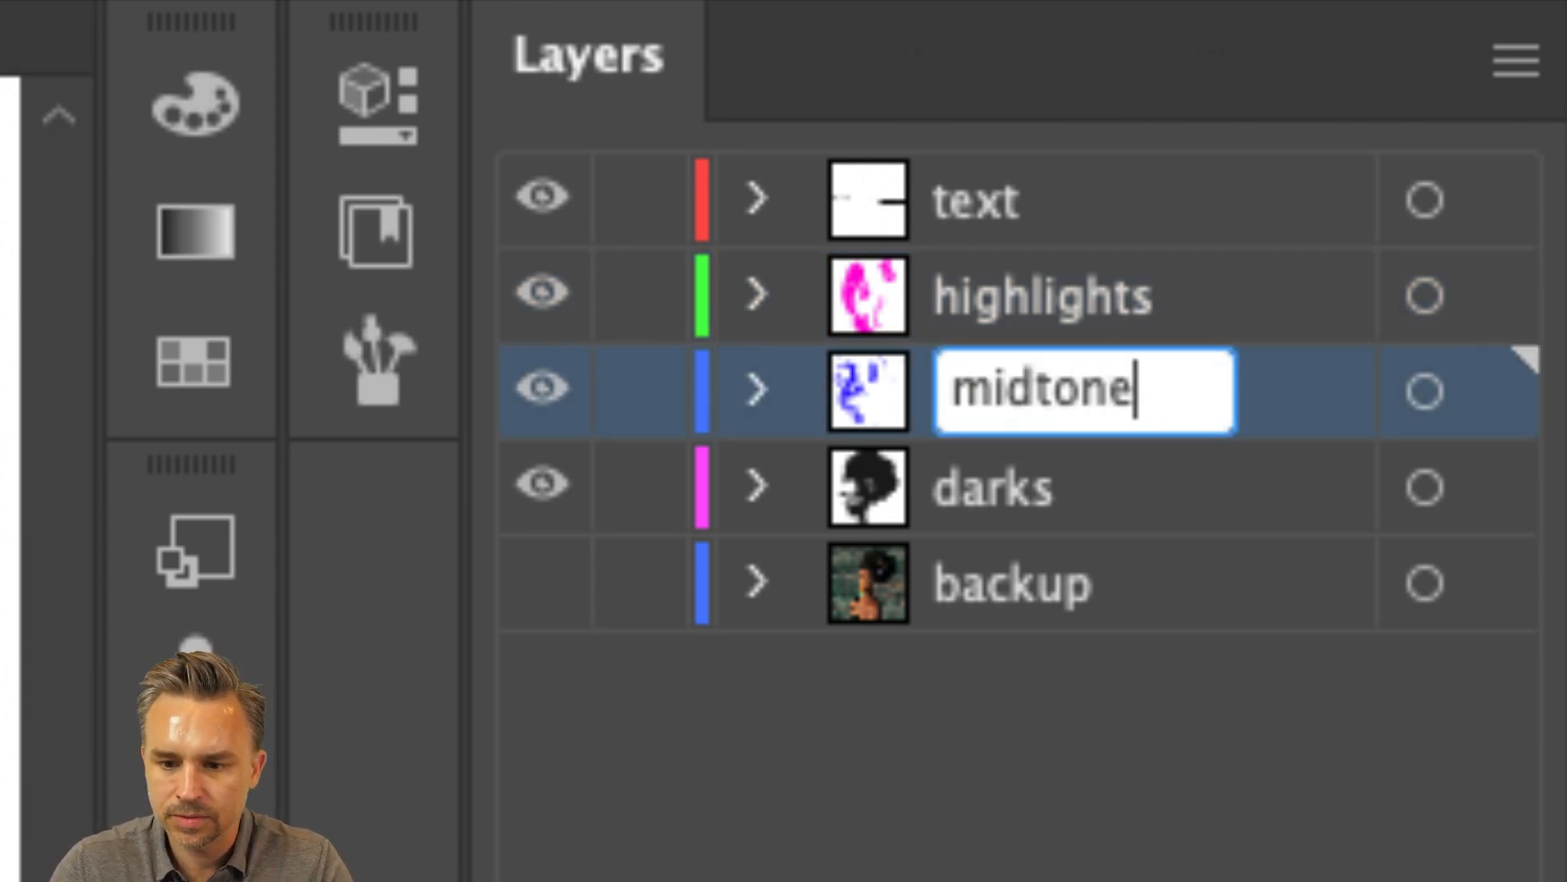
{"action": "key", "text": "Return"}
{"action": "left_click", "coordinate": [997, 298]}
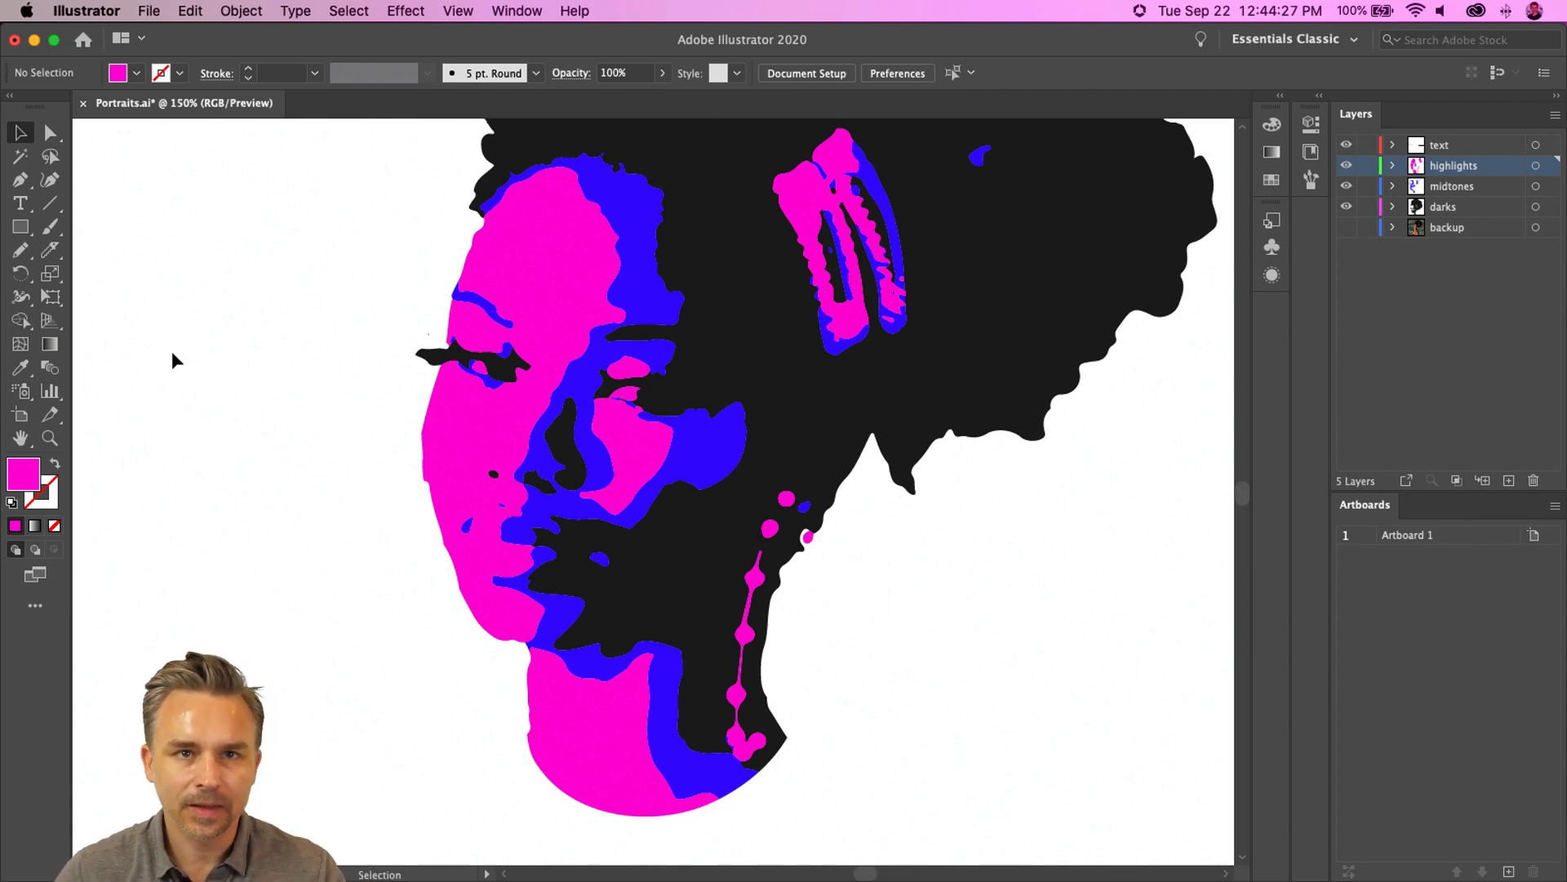
- Select the forehead highlight shape and redraw its upper-right edge with the Pencil tool at Smooth fidelity
{"action": "key", "text": "space"}
{"action": "left_click_drag", "start_coordinate": [350, 286], "coordinate": [399, 421]}
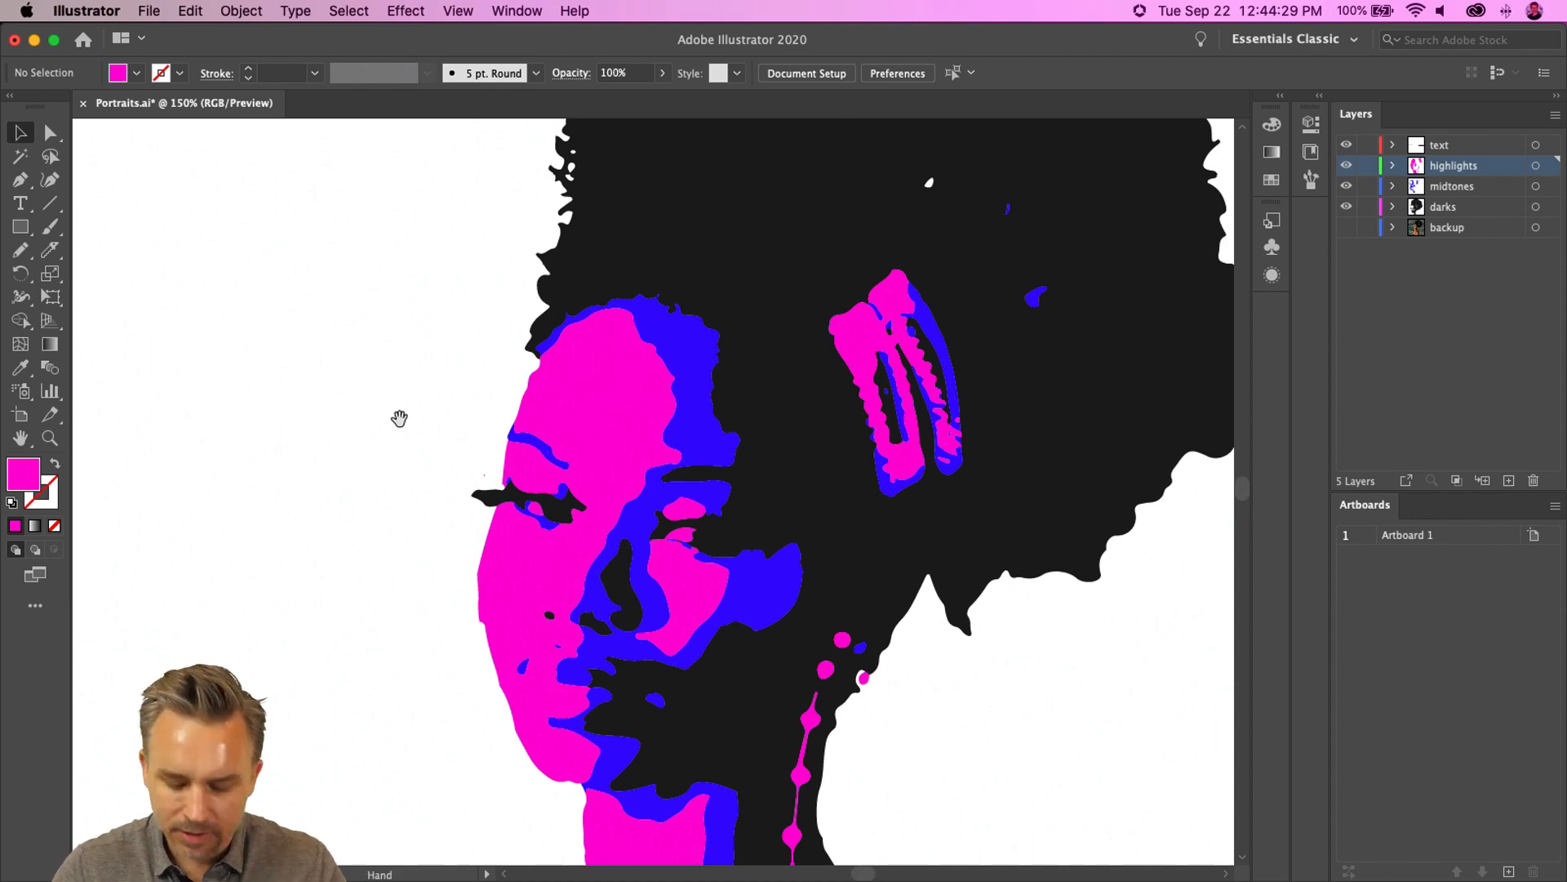
{"action": "key", "text": "super+="}
{"action": "key", "text": "super+="}
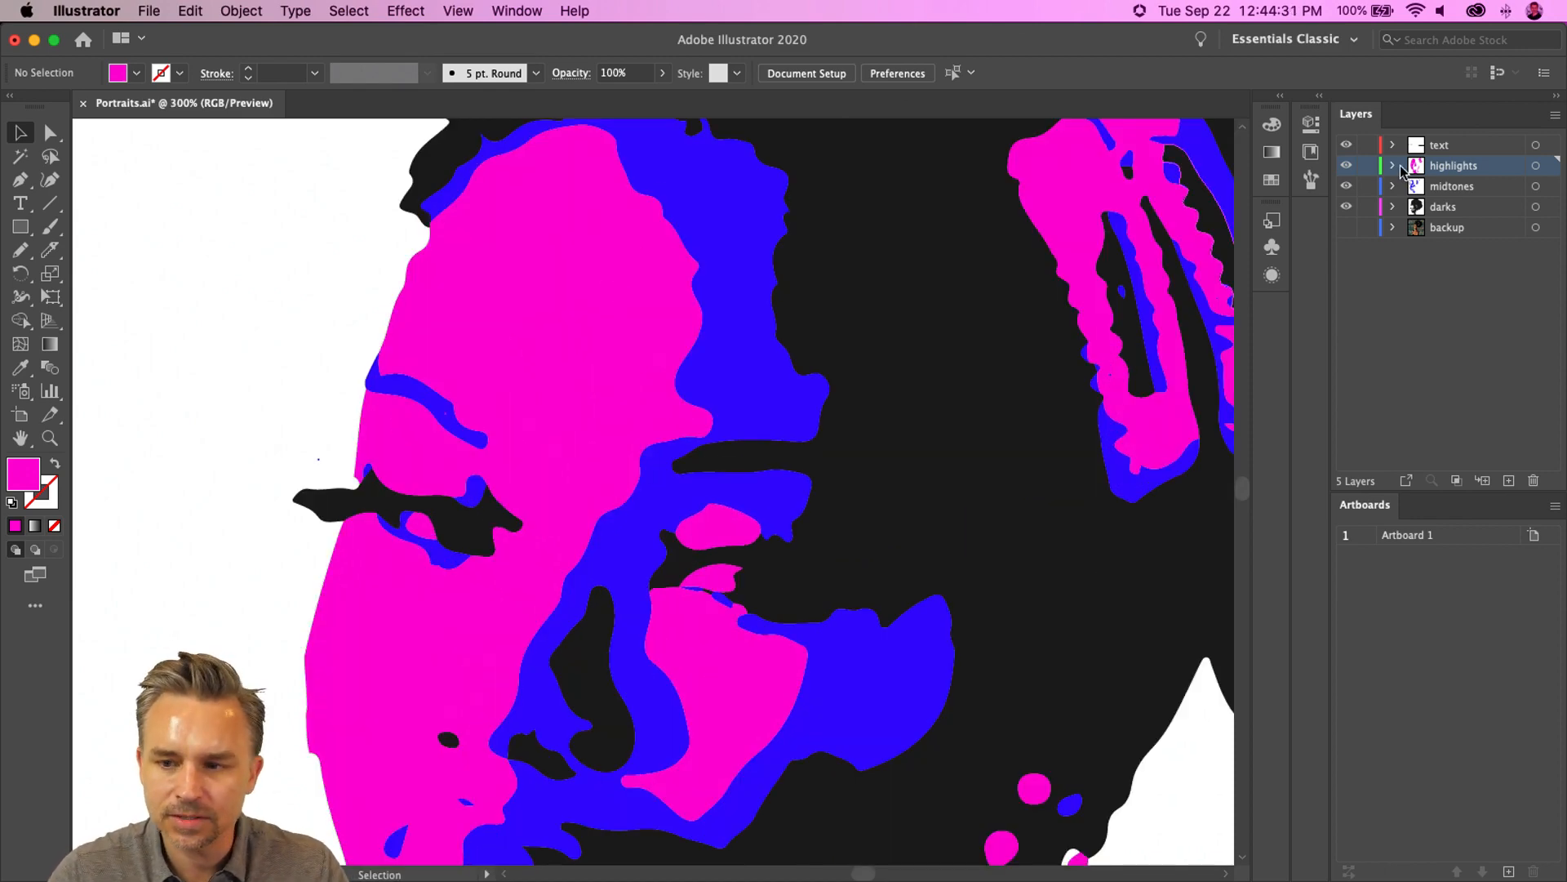
{"action": "left_click", "coordinate": [580, 248]}
{"action": "key", "text": "space"}
{"action": "left_click_drag", "start_coordinate": [589, 289], "coordinate": [637, 353]}
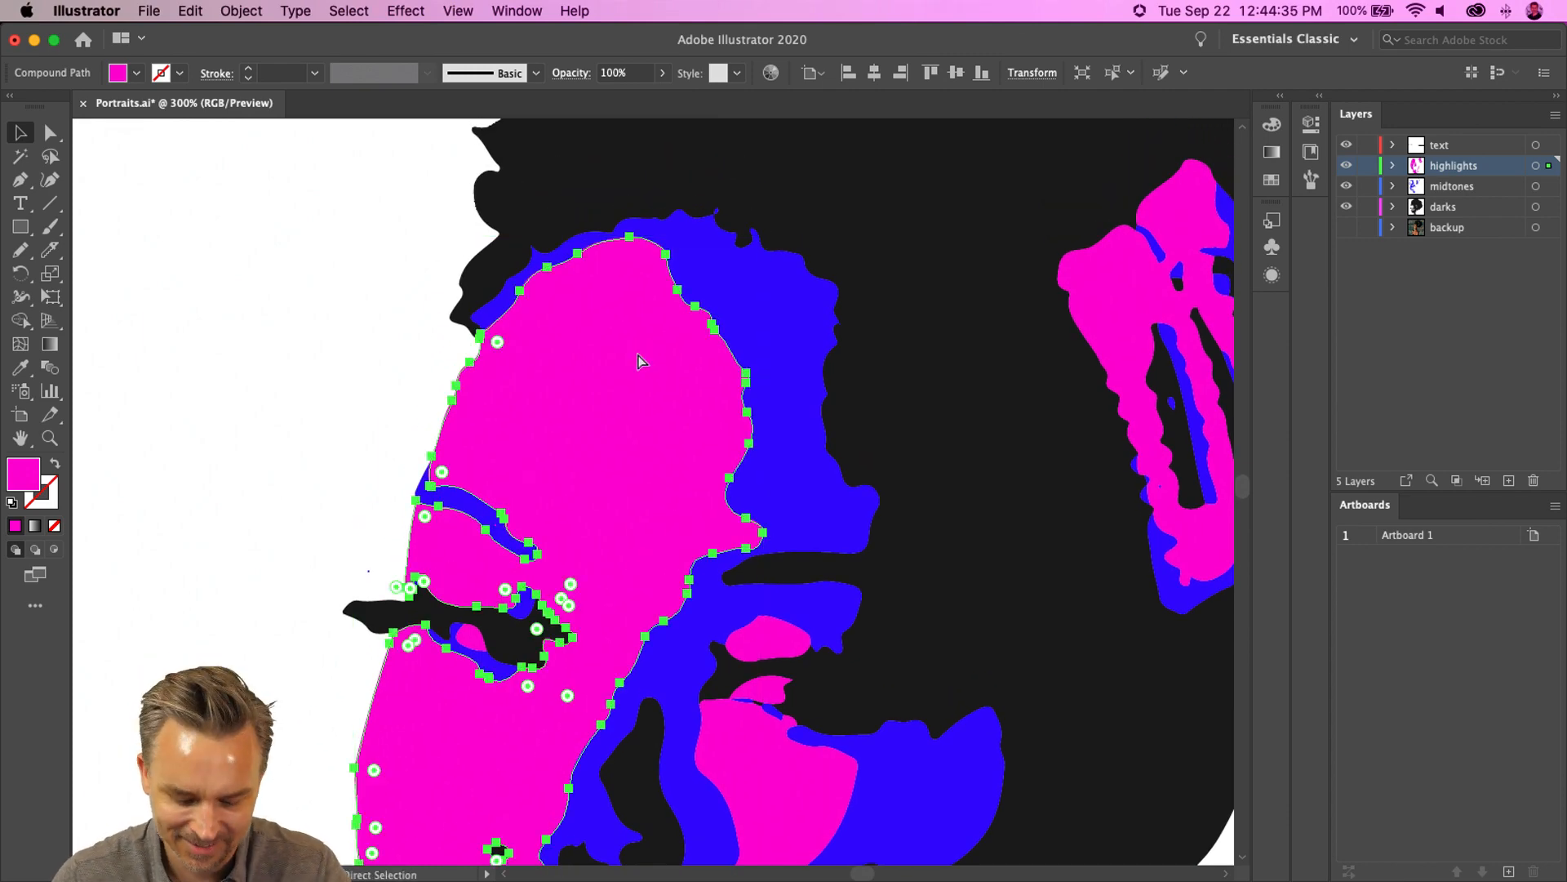
{"action": "key", "text": "super+="}
{"action": "key", "text": "space"}
{"action": "left_click_drag", "start_coordinate": [738, 255], "coordinate": [599, 625]}
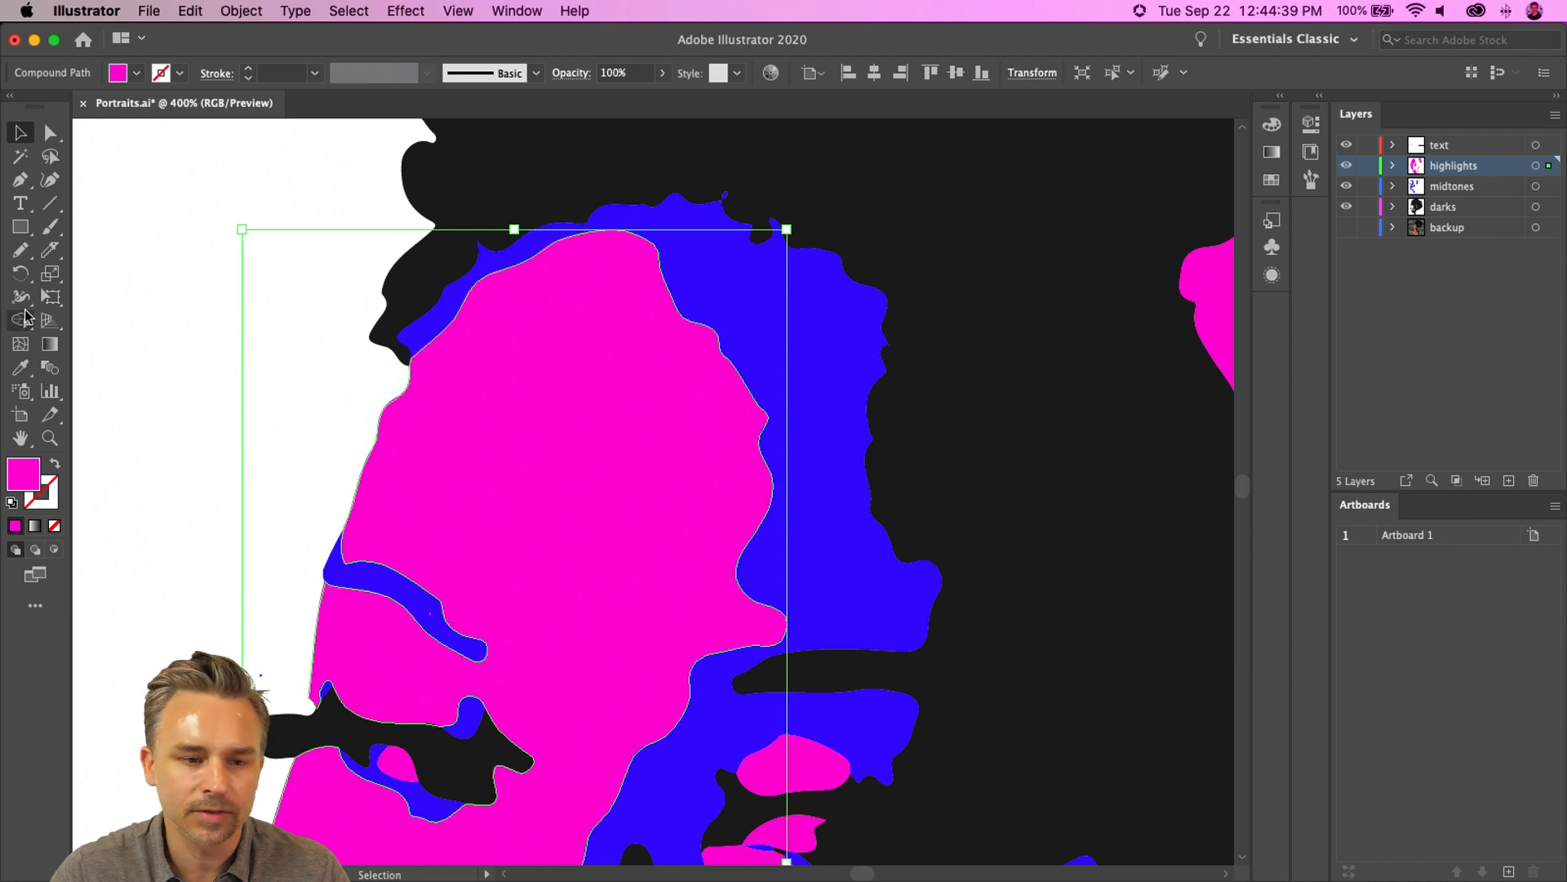
{"action": "key", "text": "n"}
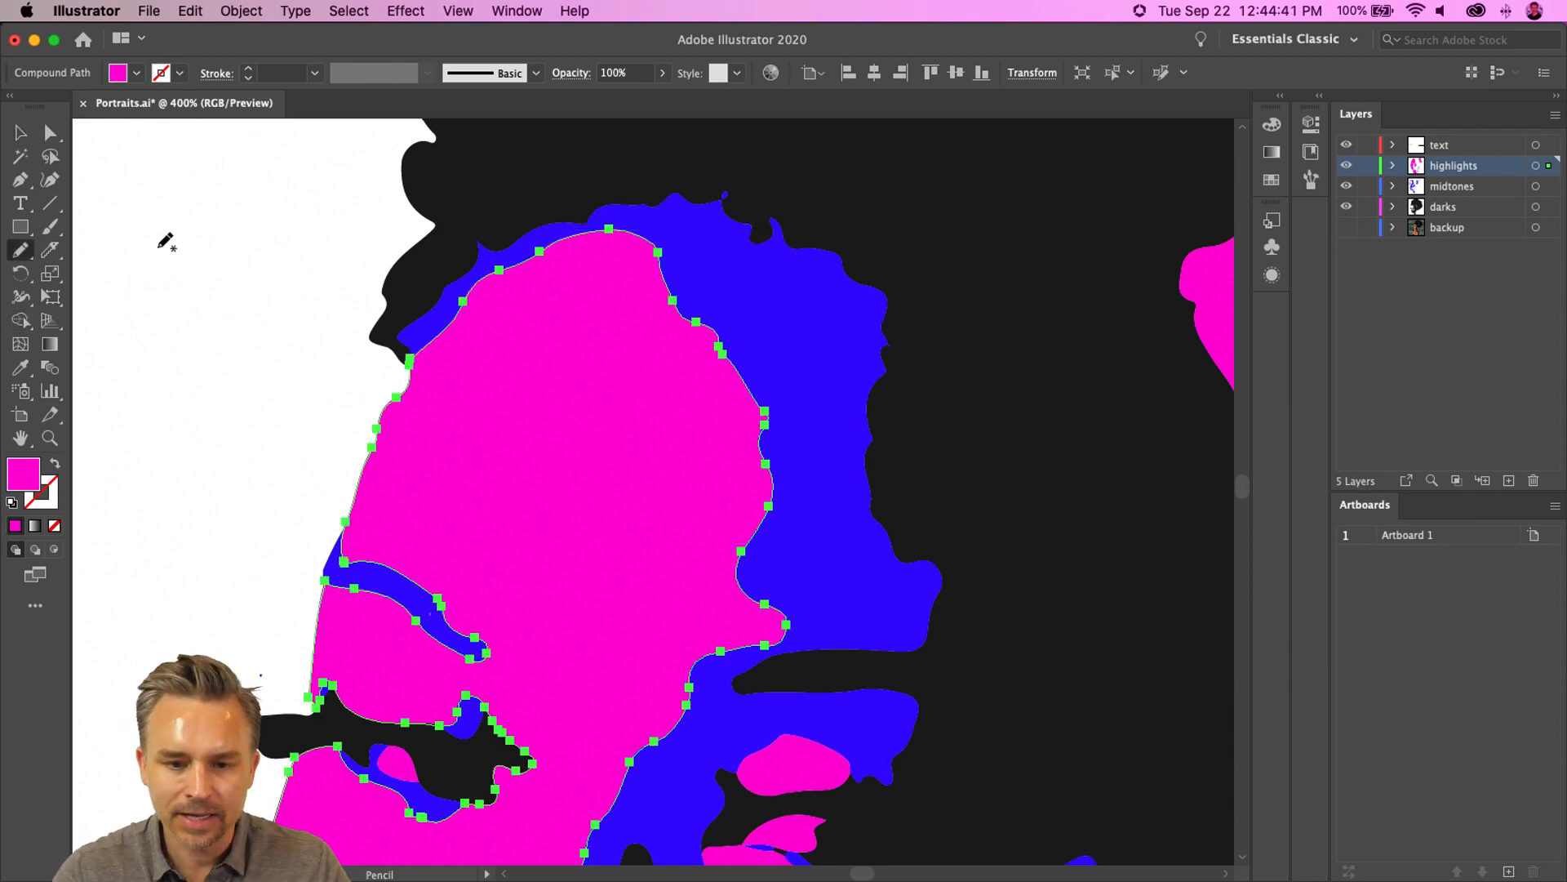
{"action": "double_click", "coordinate": [17, 256]}
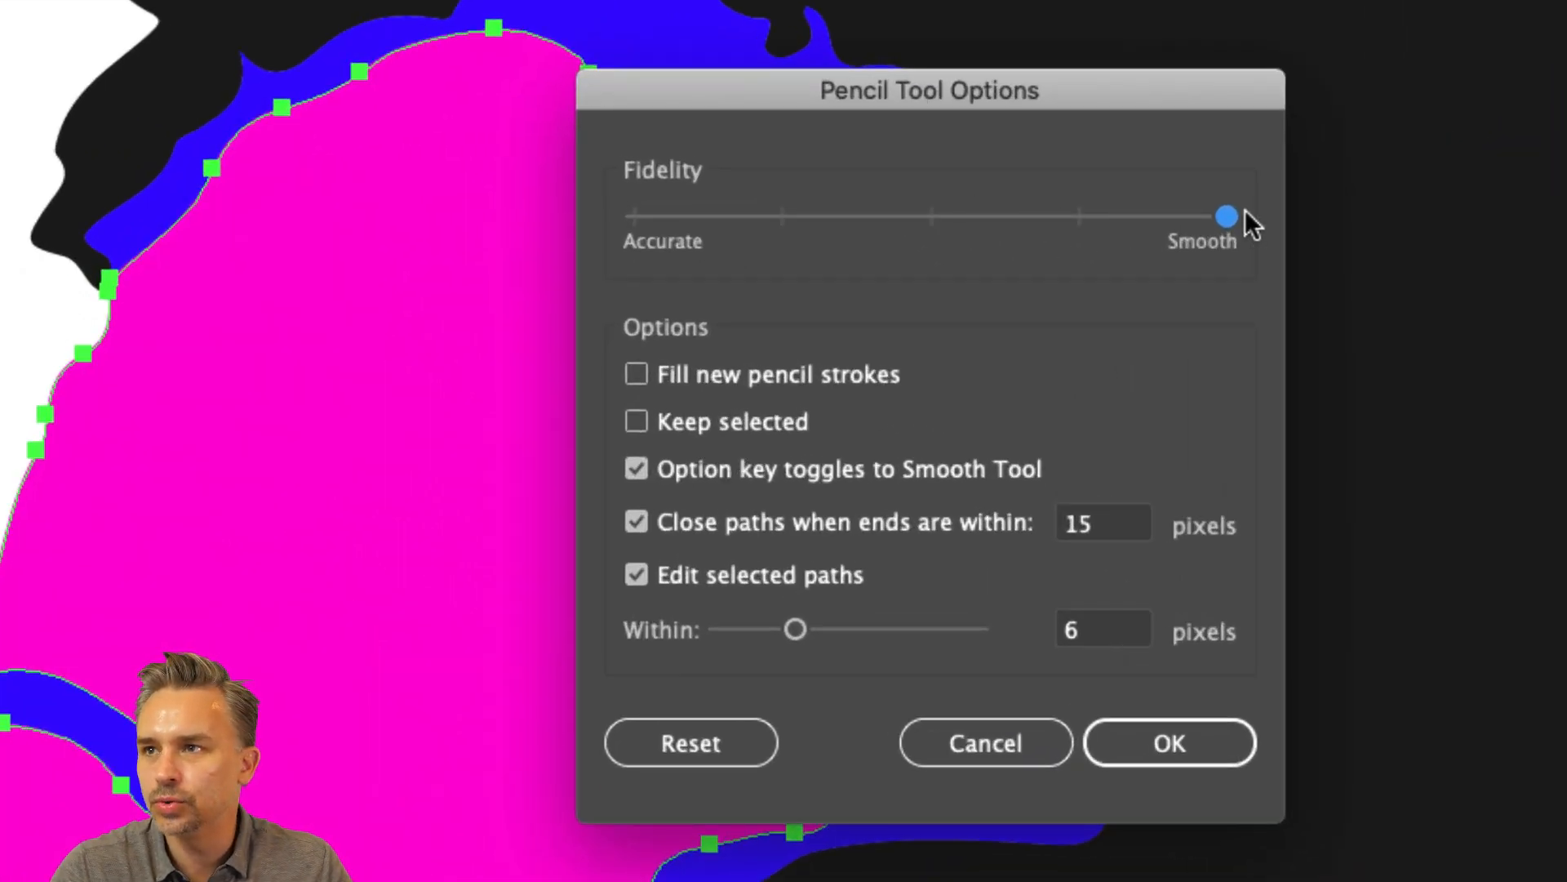
{"action": "left_click", "coordinate": [1120, 743]}
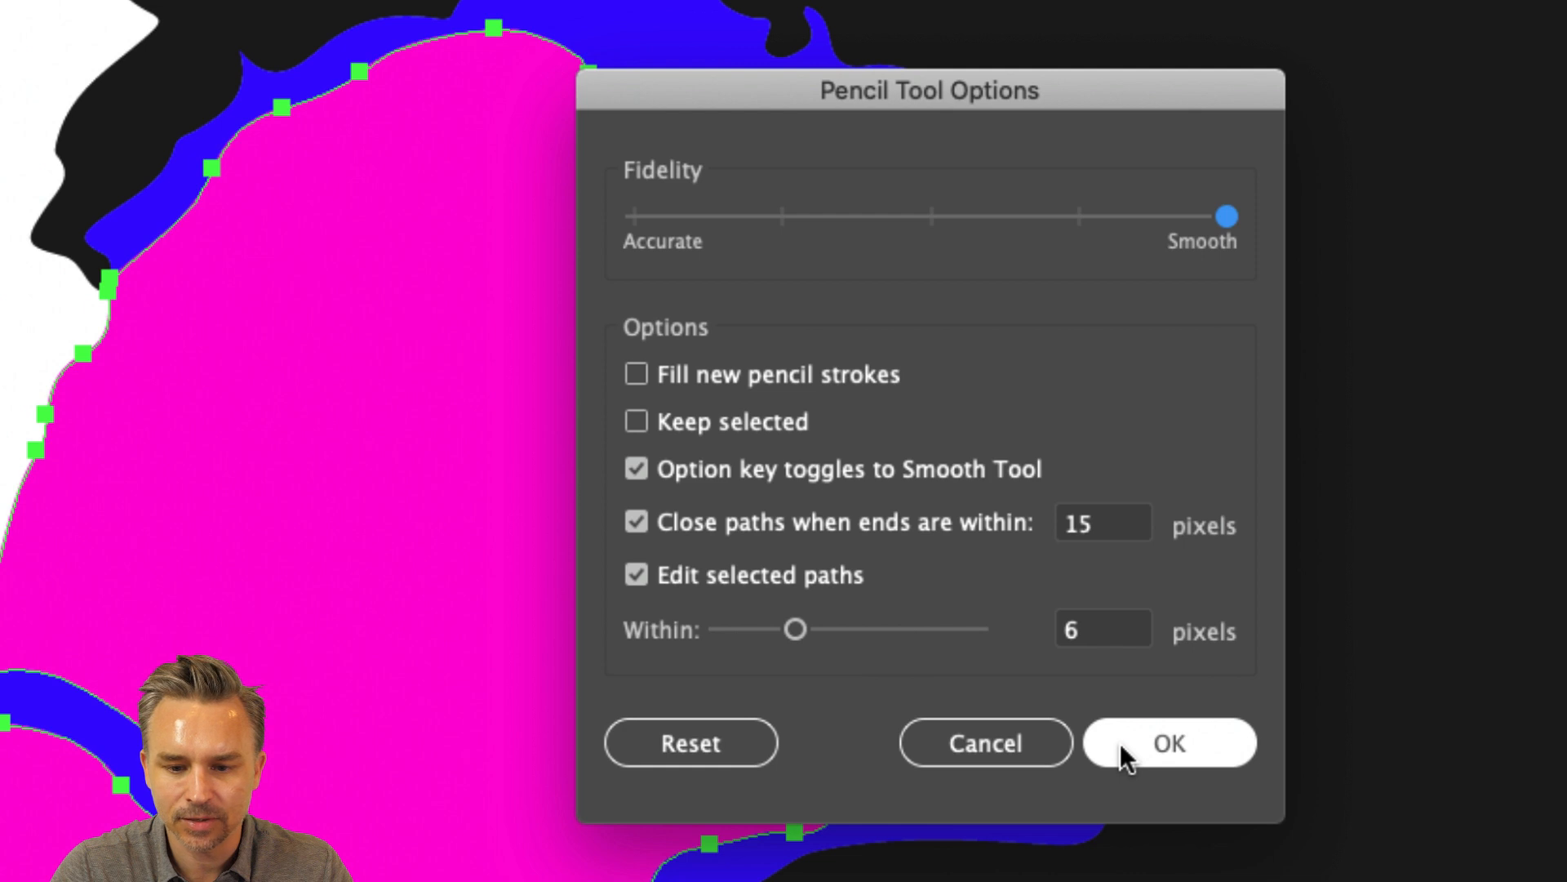
{"action": "left_click", "coordinate": [1120, 743]}
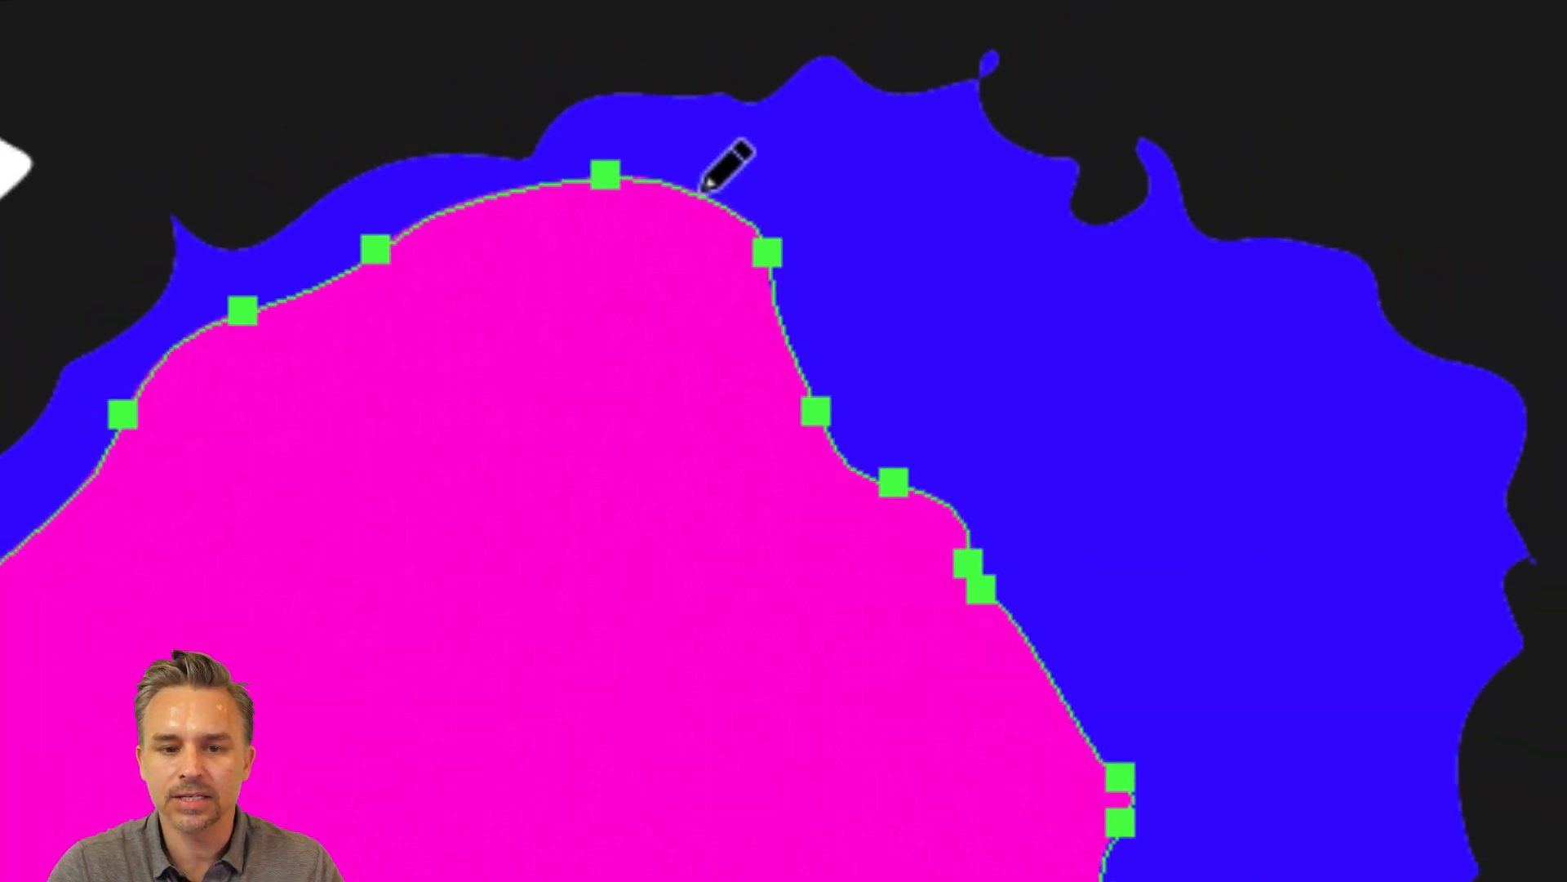
{"action": "mouse_move", "coordinate": [697, 183]}
{"action": "left_mouse_down"}
{"action": "mouse_move", "coordinate": [824, 341]}
{"action": "mouse_move", "coordinate": [939, 502]}
{"action": "left_mouse_up"}
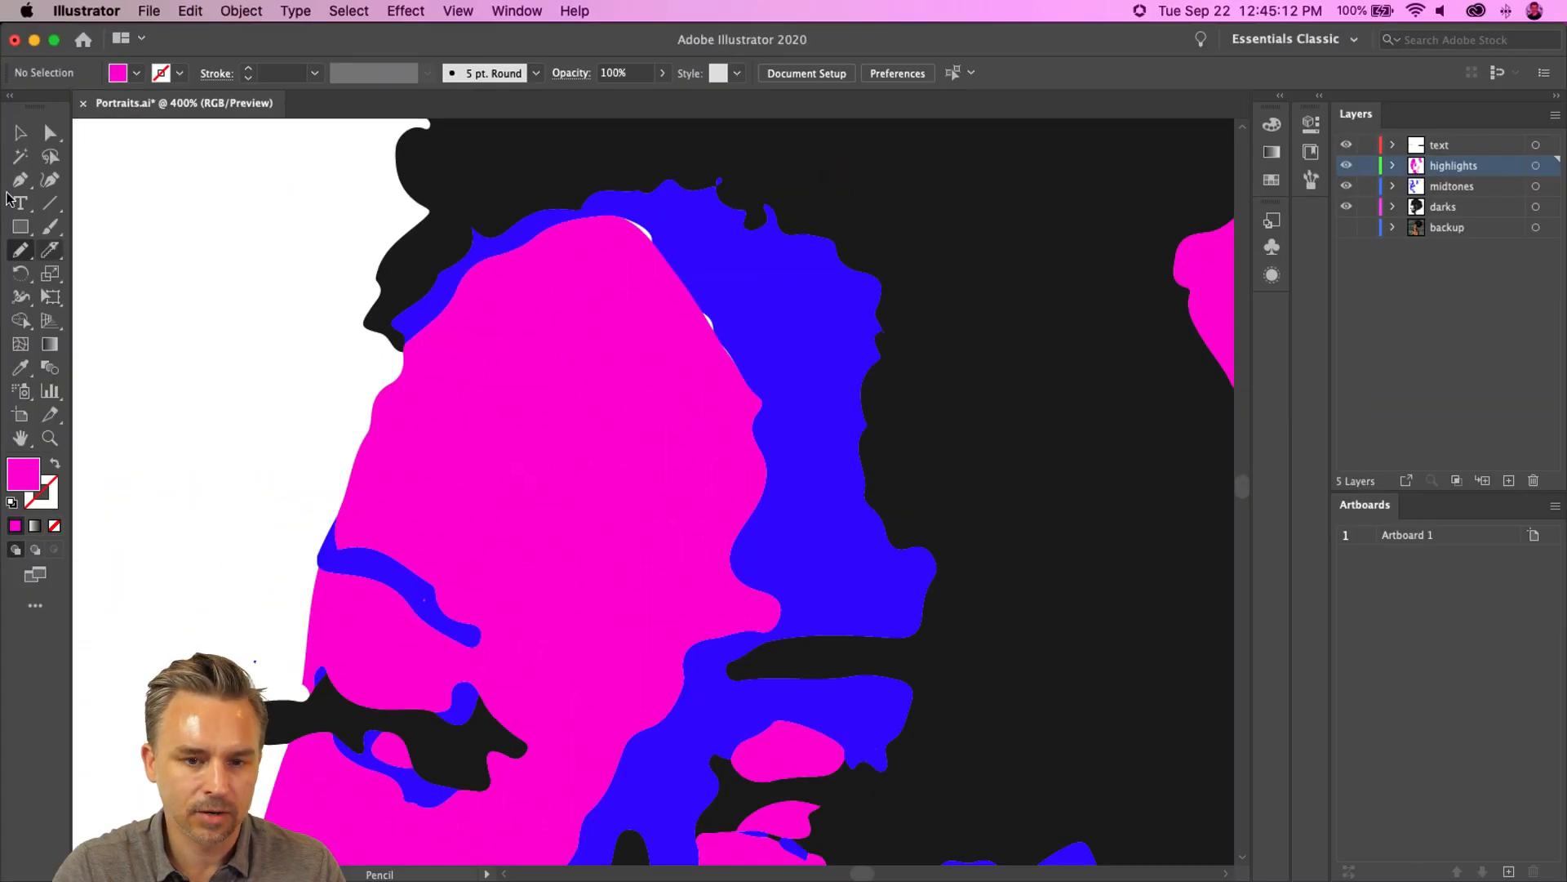
- Reselect the forehead highlight shape and redraw its right edge further down with the Pencil tool
{"action": "left_click", "coordinate": [21, 133]}
{"action": "left_click", "coordinate": [595, 448]}
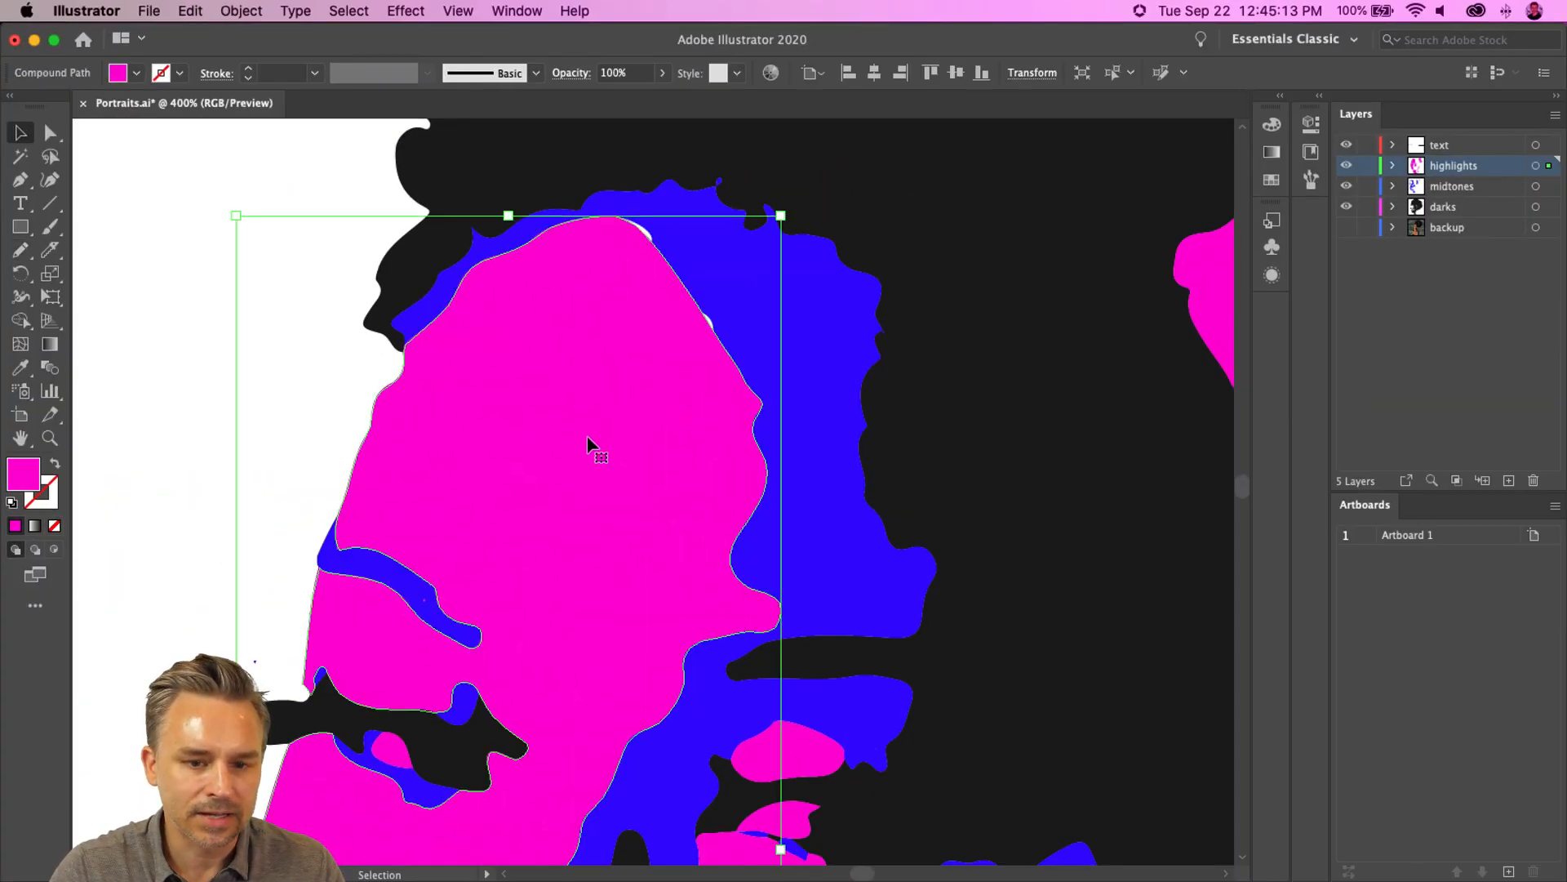
{"action": "key", "text": "n"}
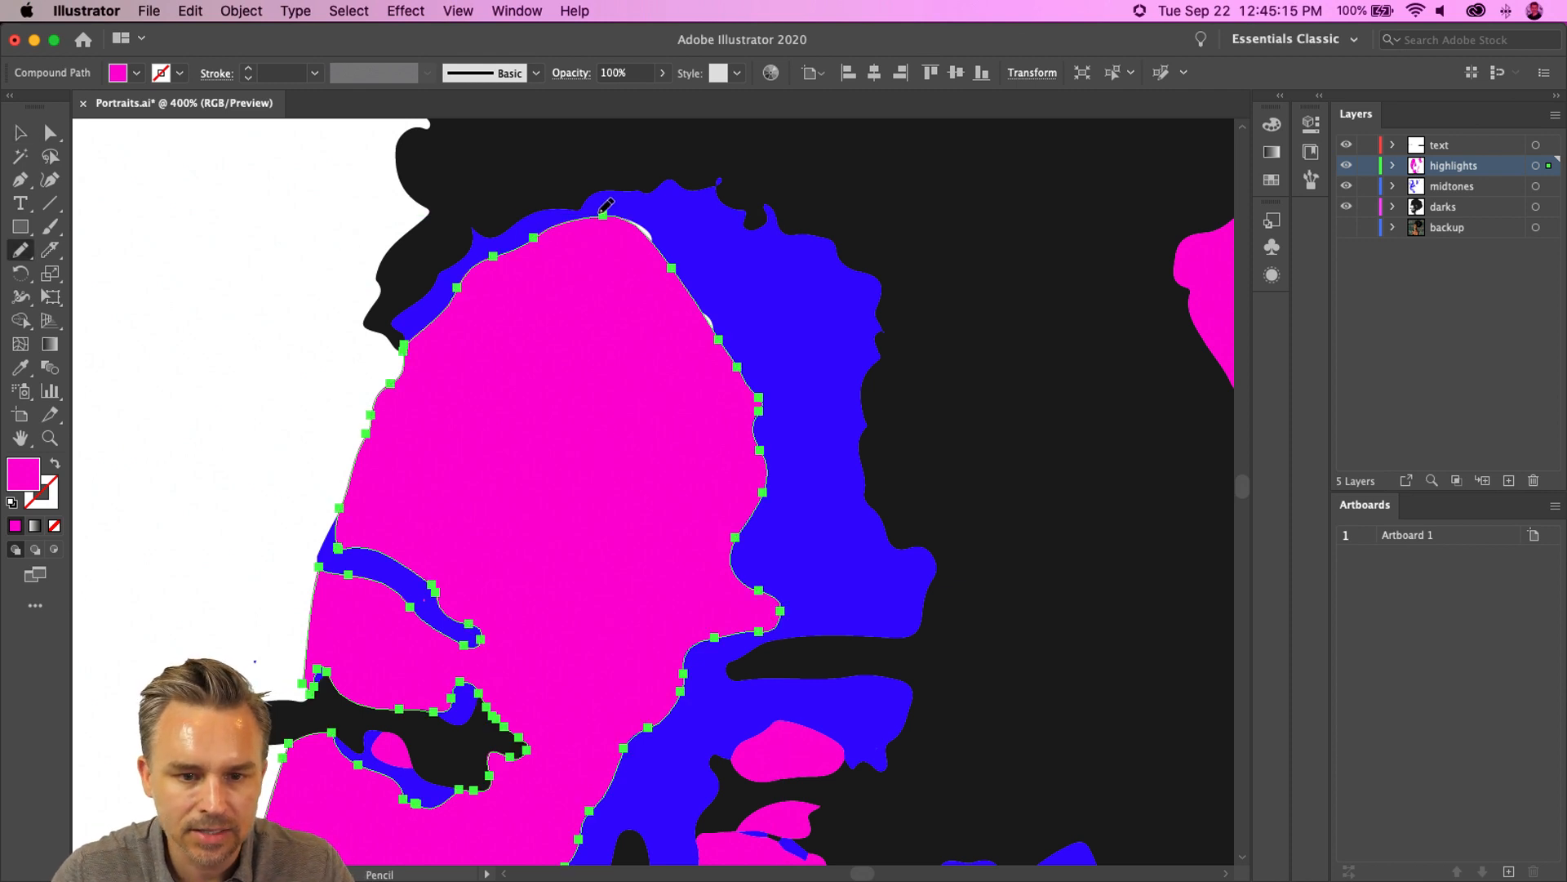
{"action": "mouse_move", "coordinate": [614, 214]}
{"action": "left_mouse_down"}
{"action": "mouse_move", "coordinate": [696, 256]}
{"action": "mouse_move", "coordinate": [775, 394]}
{"action": "left_mouse_up"}
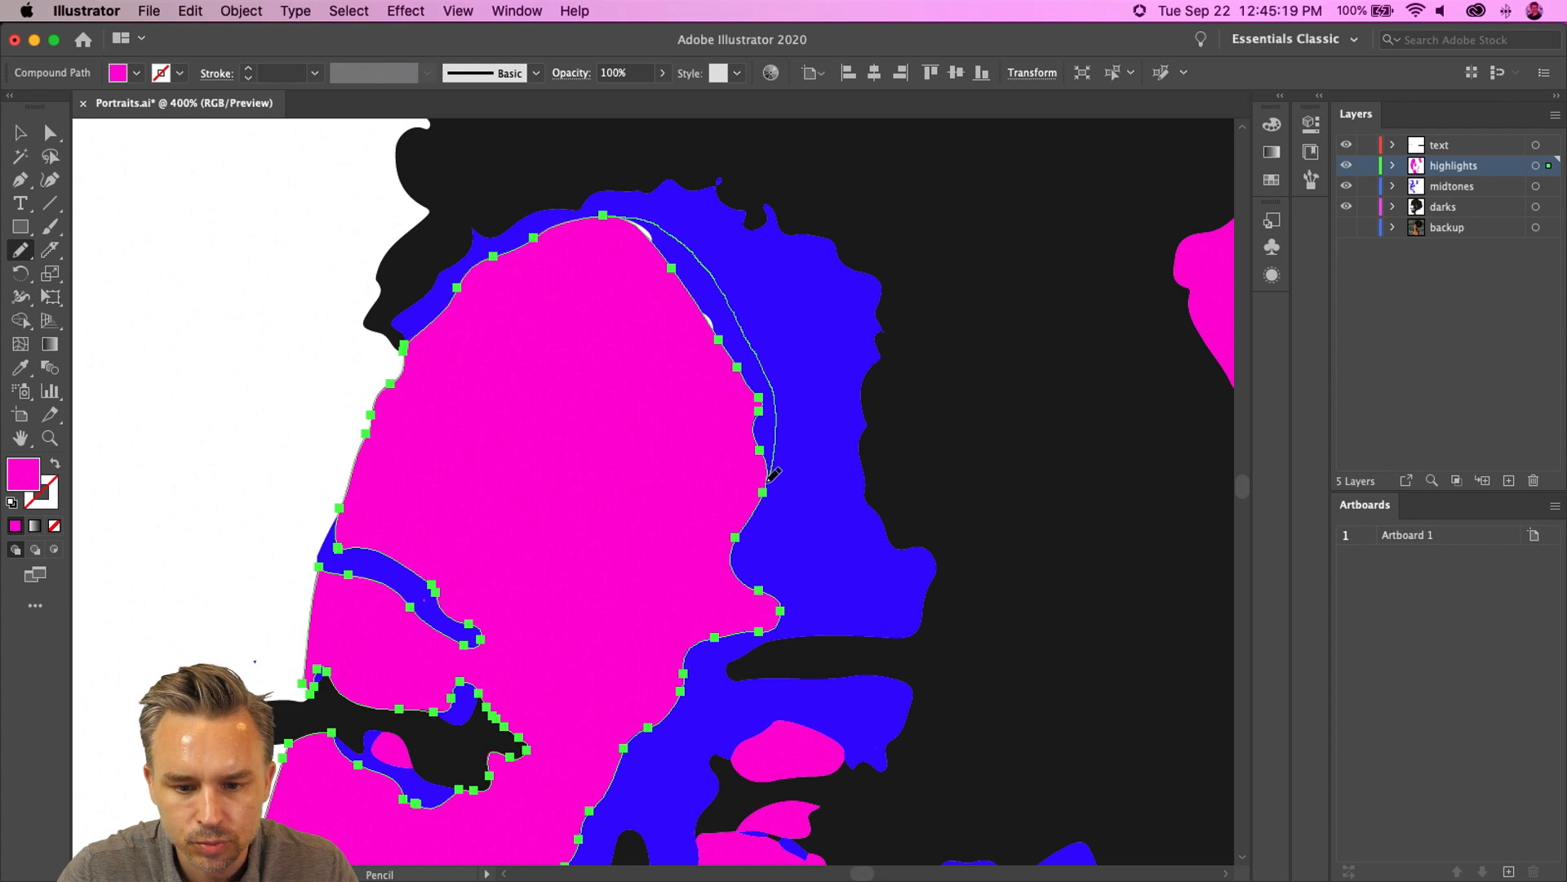
{"action": "left_click_drag", "start_coordinate": [765, 490], "coordinate": [763, 496]}
{"action": "key", "text": "space"}
{"action": "mouse_move", "coordinate": [579, 550]}
{"action": "left_mouse_down"}
{"action": "mouse_move", "coordinate": [553, 484]}
{"action": "mouse_move", "coordinate": [507, 577]}
{"action": "left_mouse_up"}
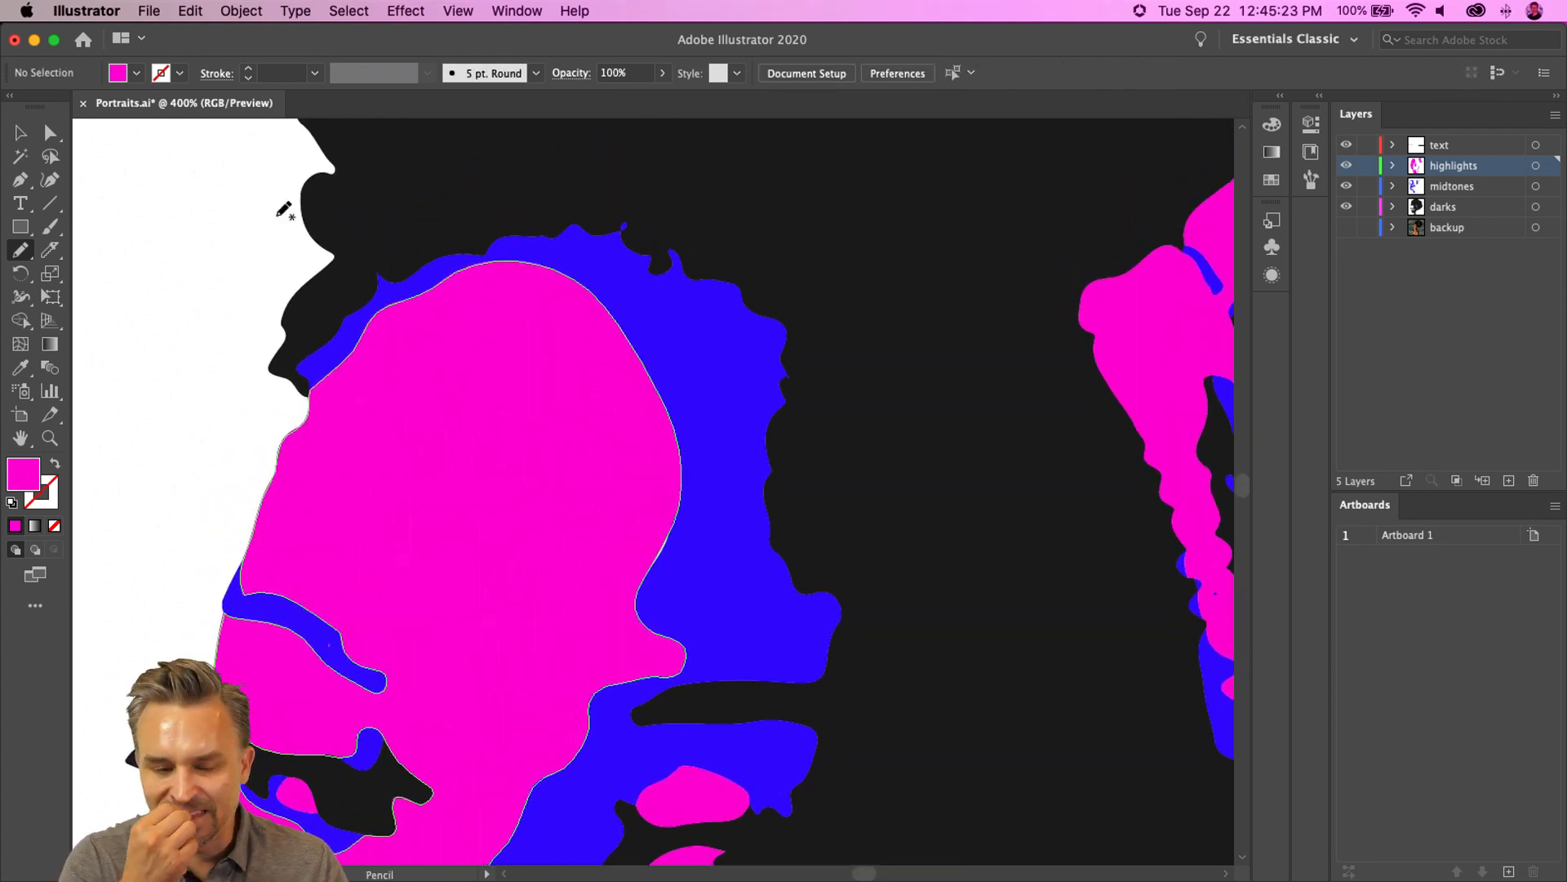
- Select the blue midtone shape and redraw its right edge with the Pencil tool to smooth it
{"action": "left_click", "coordinate": [22, 133]}
{"action": "left_click", "coordinate": [738, 329]}
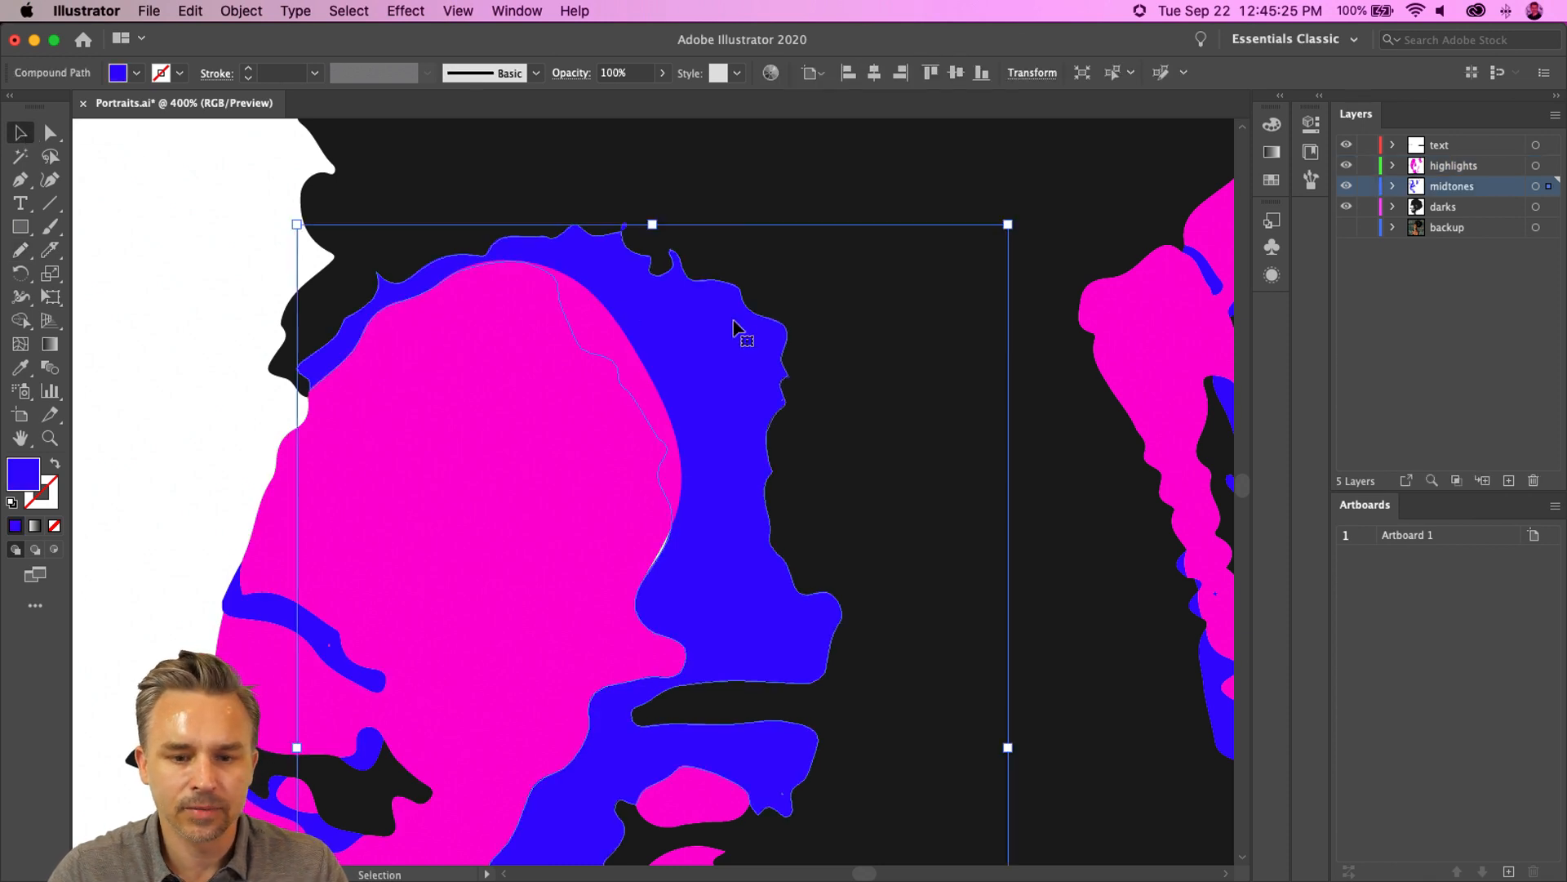
{"action": "key", "text": "n"}
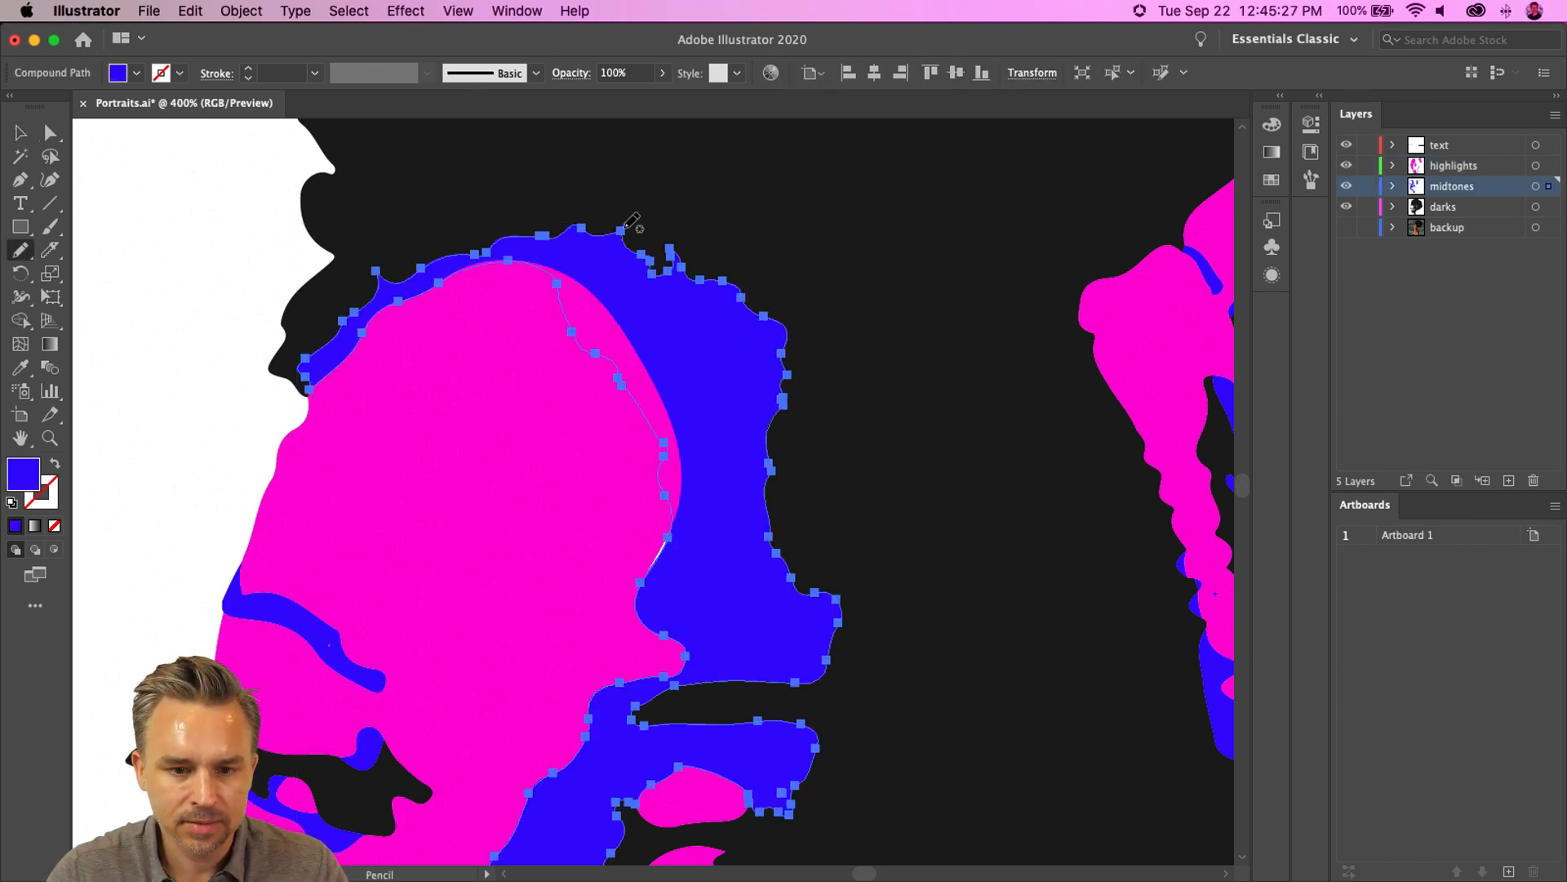
{"action": "mouse_move", "coordinate": [765, 315]}
{"action": "left_mouse_down"}
{"action": "mouse_move", "coordinate": [789, 335]}
{"action": "mouse_move", "coordinate": [799, 428]}
{"action": "mouse_move", "coordinate": [785, 495]}
{"action": "left_mouse_up"}
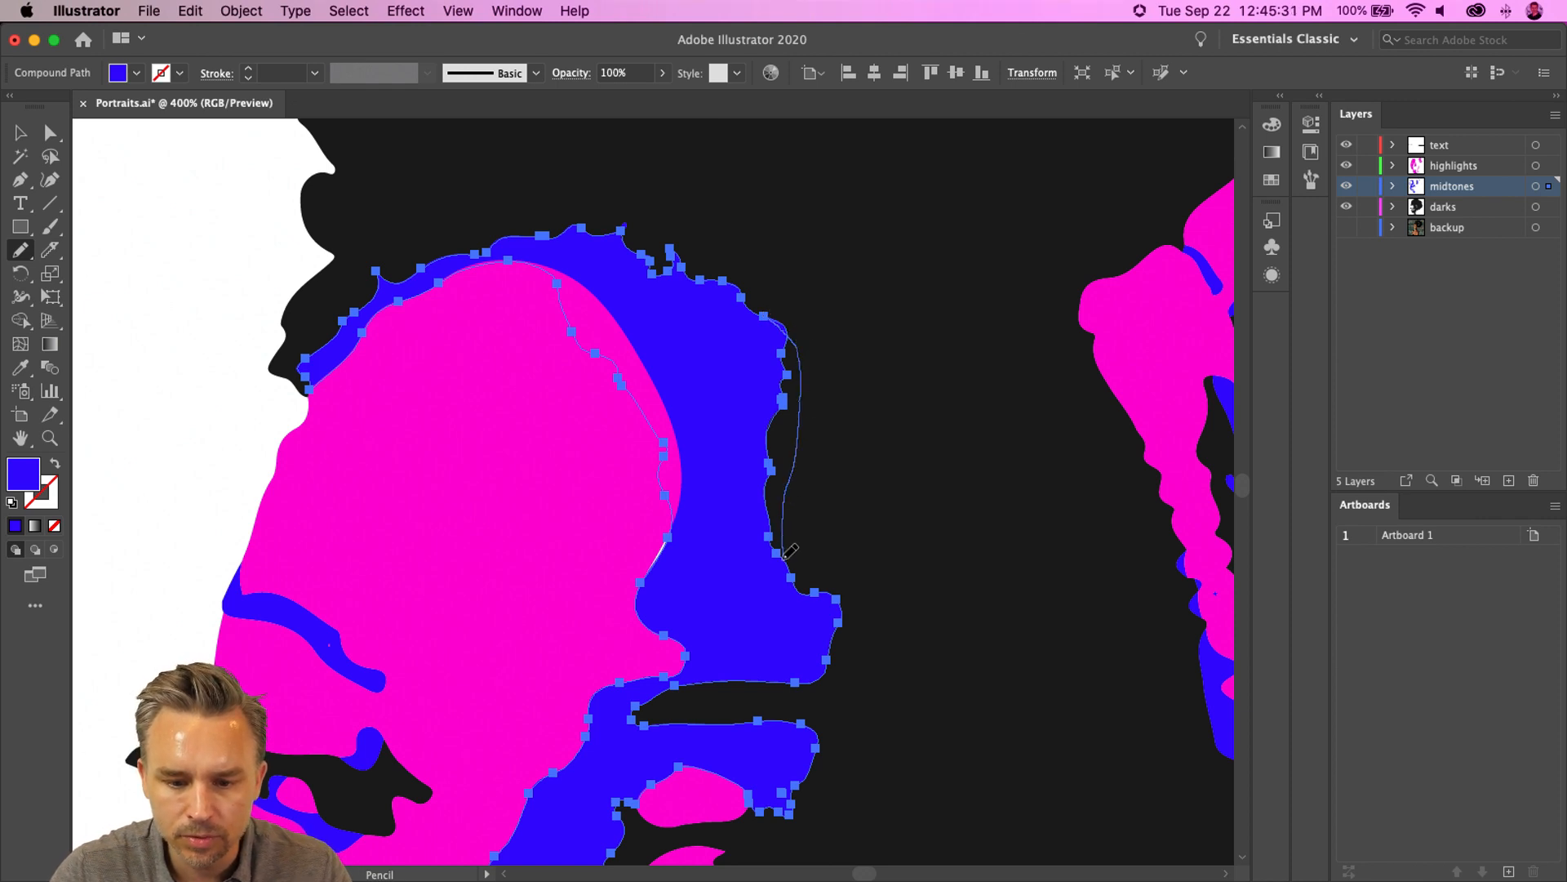
{"action": "left_click_drag", "start_coordinate": [789, 578], "coordinate": [794, 581]}
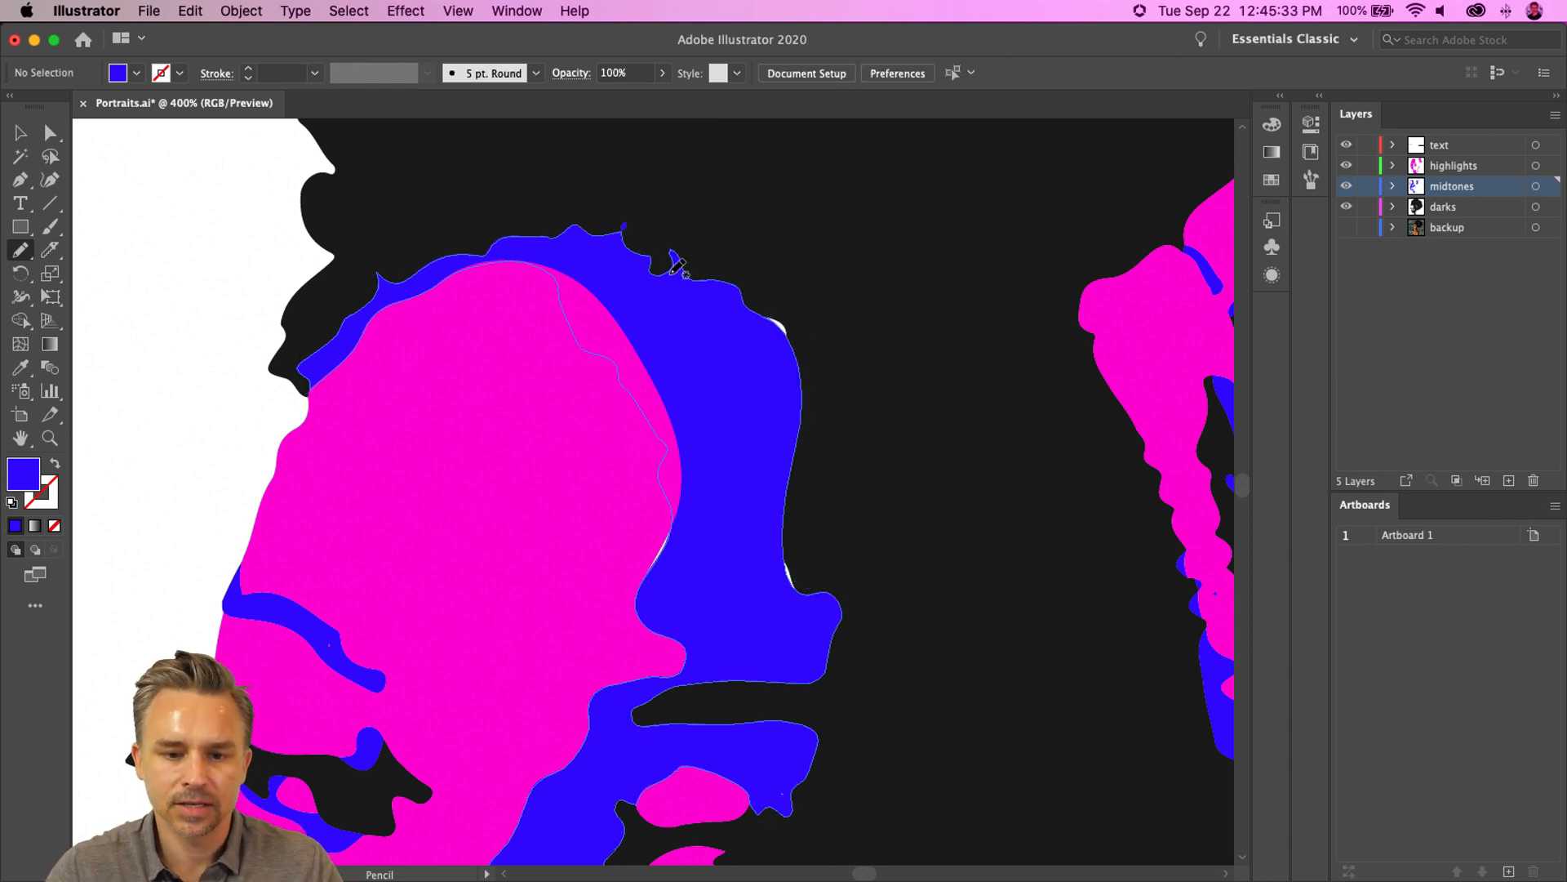
{"action": "left_click", "coordinate": [680, 298], "text": "super"}
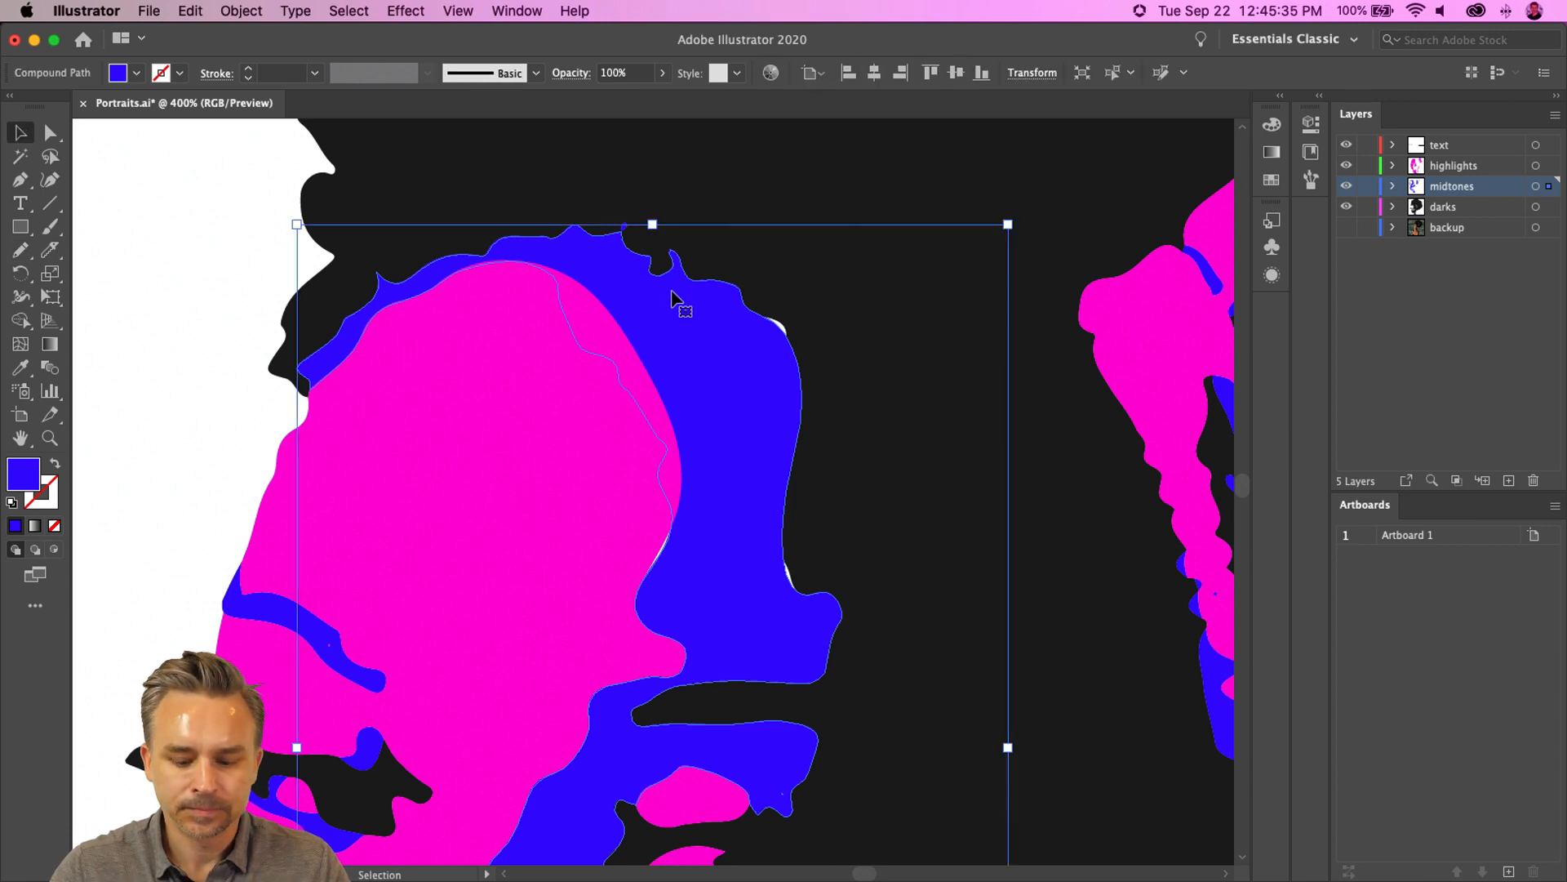
{"action": "mouse_move", "coordinate": [745, 282]}
{"action": "left_mouse_down"}
{"action": "mouse_move", "coordinate": [775, 301]}
{"action": "mouse_move", "coordinate": [808, 363]}
{"action": "left_mouse_up"}
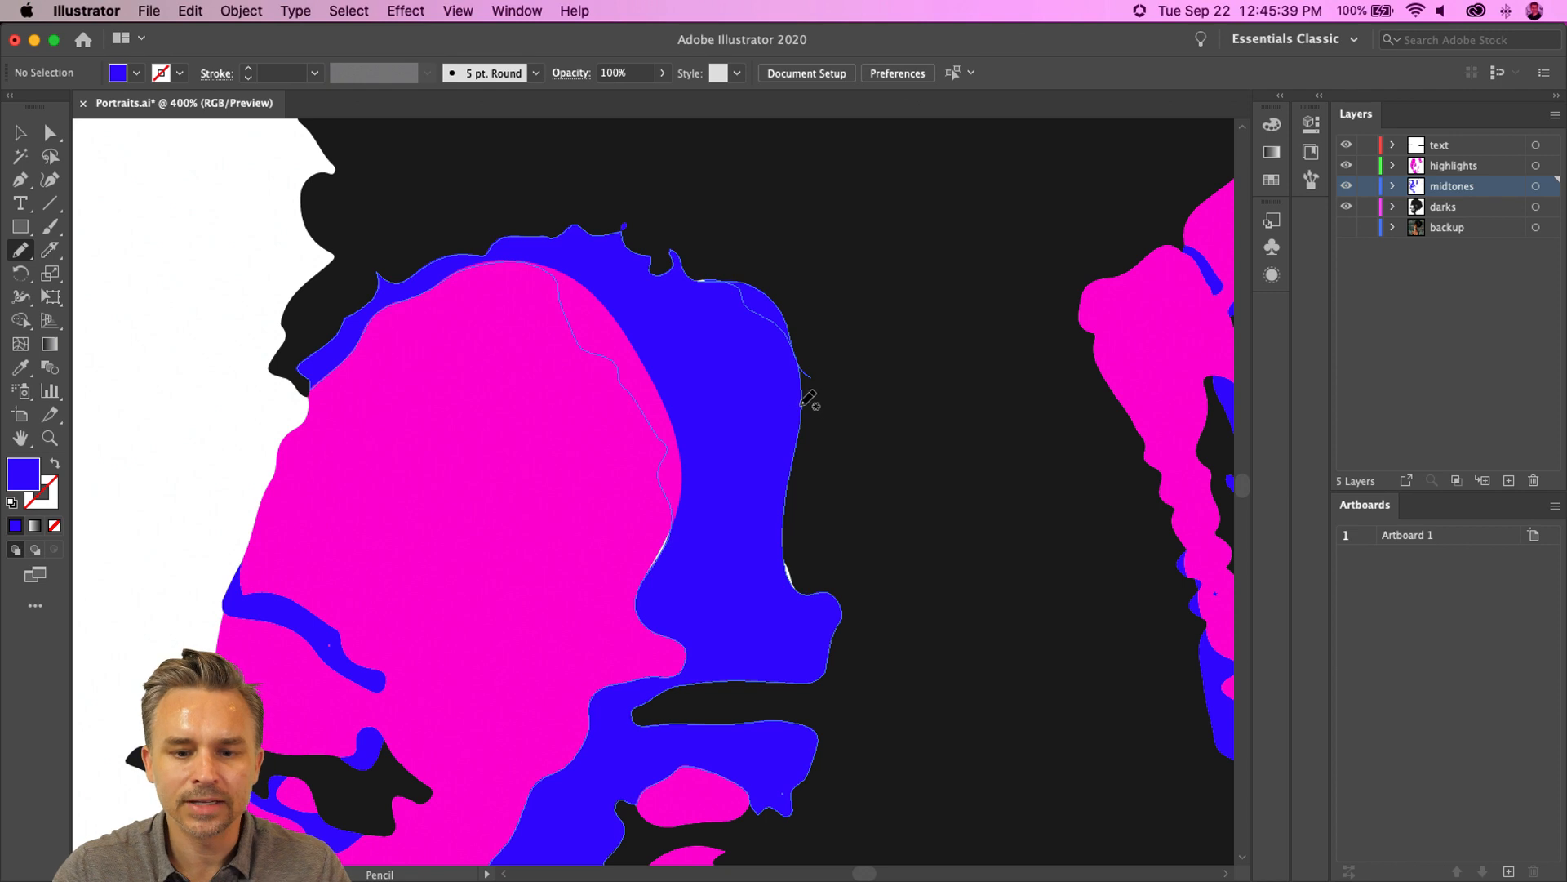
{"action": "left_click", "coordinate": [742, 322], "text": "super"}
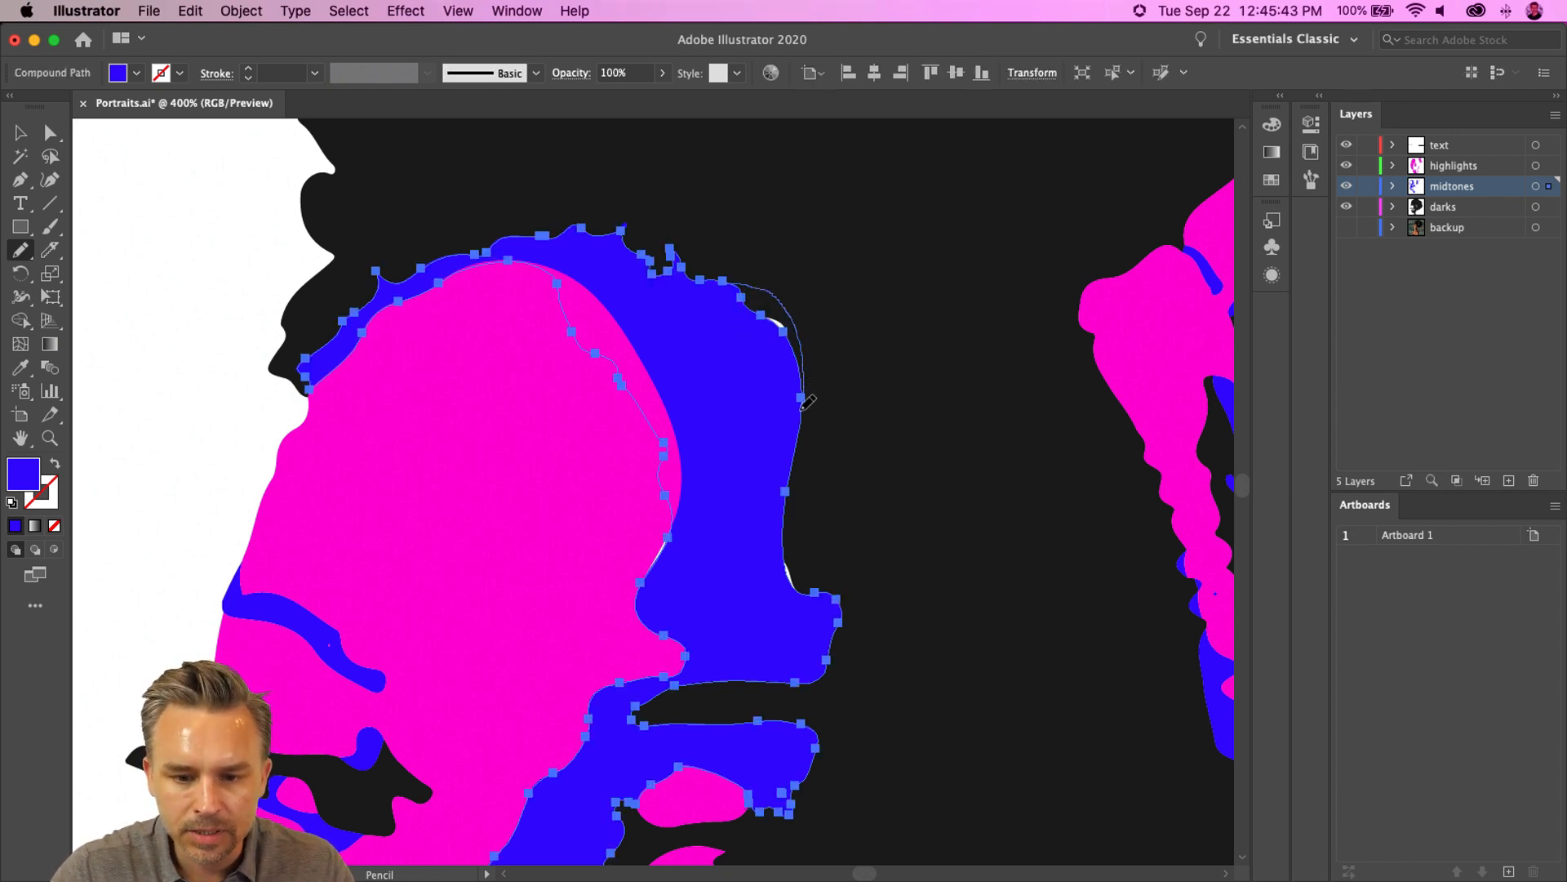
{"action": "left_click_drag", "start_coordinate": [802, 407], "coordinate": [793, 419]}
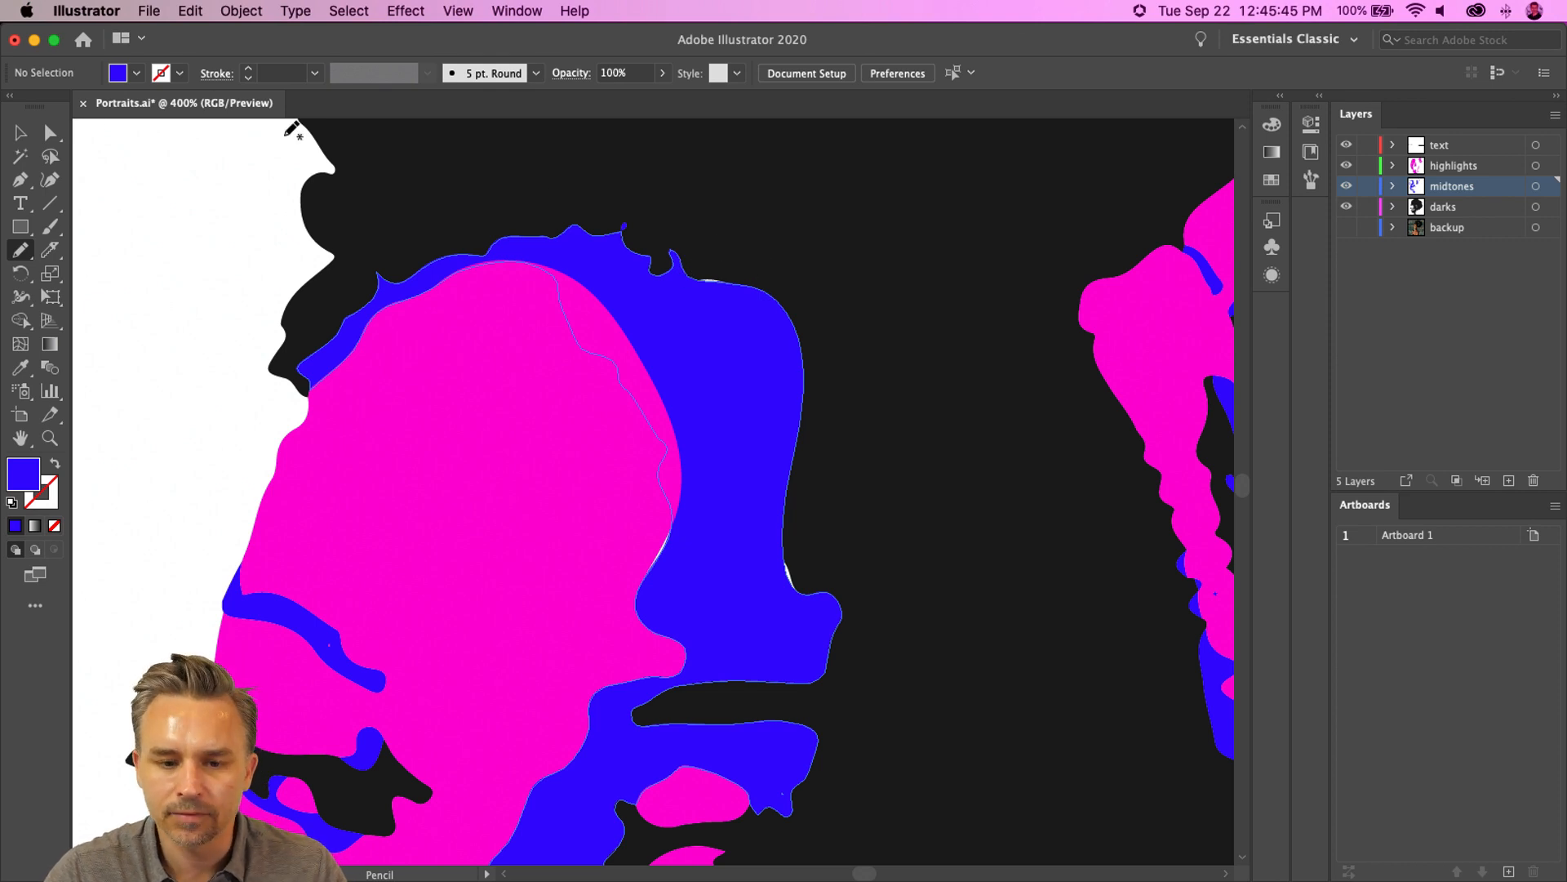
{"action": "left_click", "coordinate": [20, 132]}
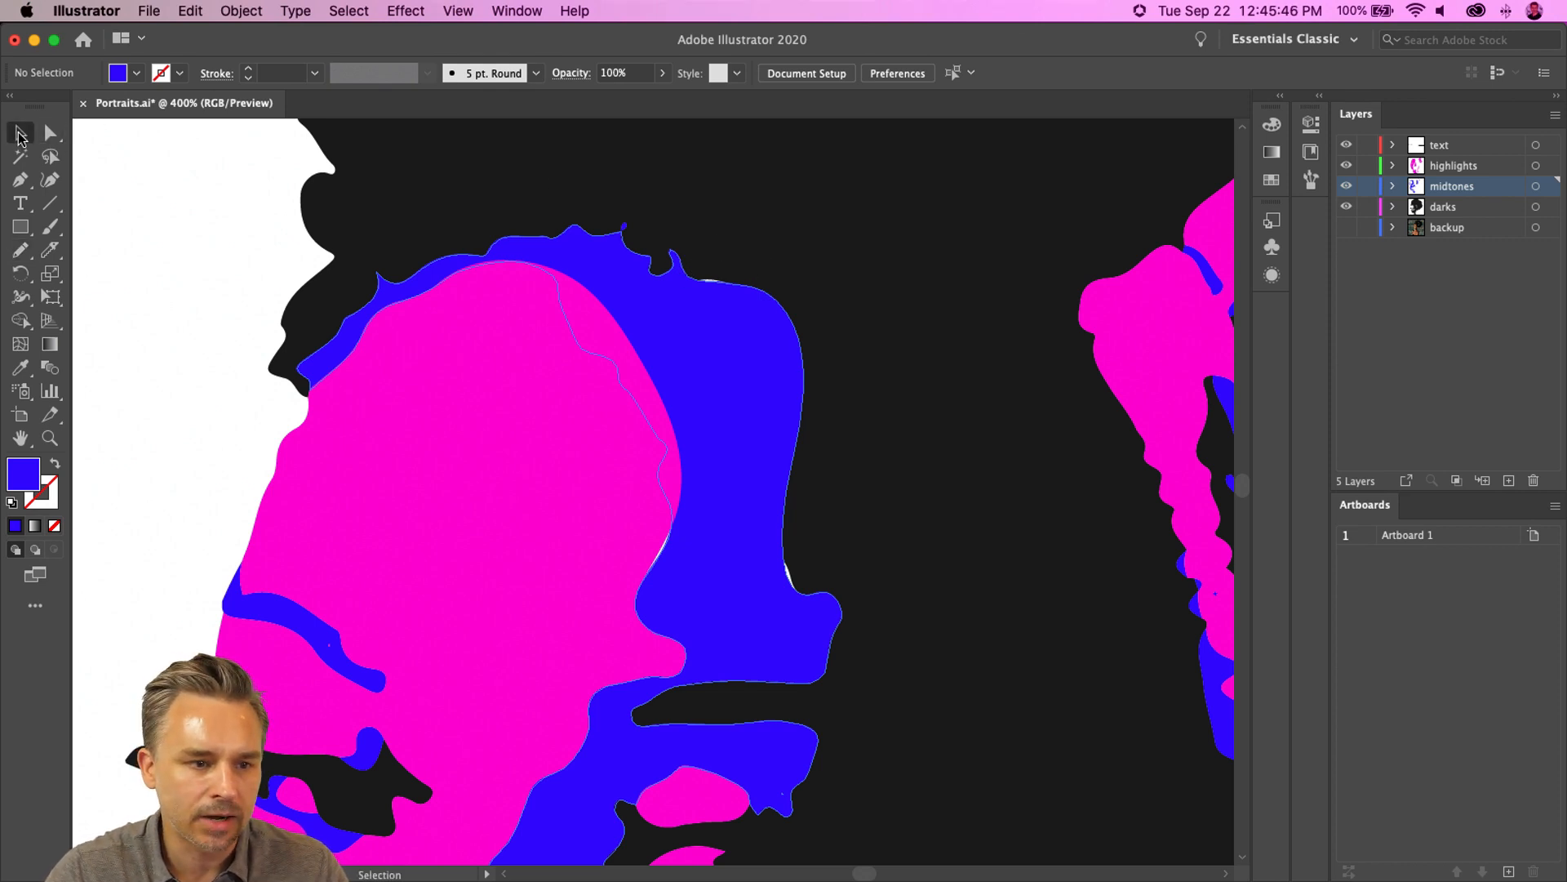
- Hide the highlights and midtones layers to view the darks layer alone
{"action": "left_click", "coordinate": [1346, 165]}
{"action": "left_click", "coordinate": [1346, 186]}
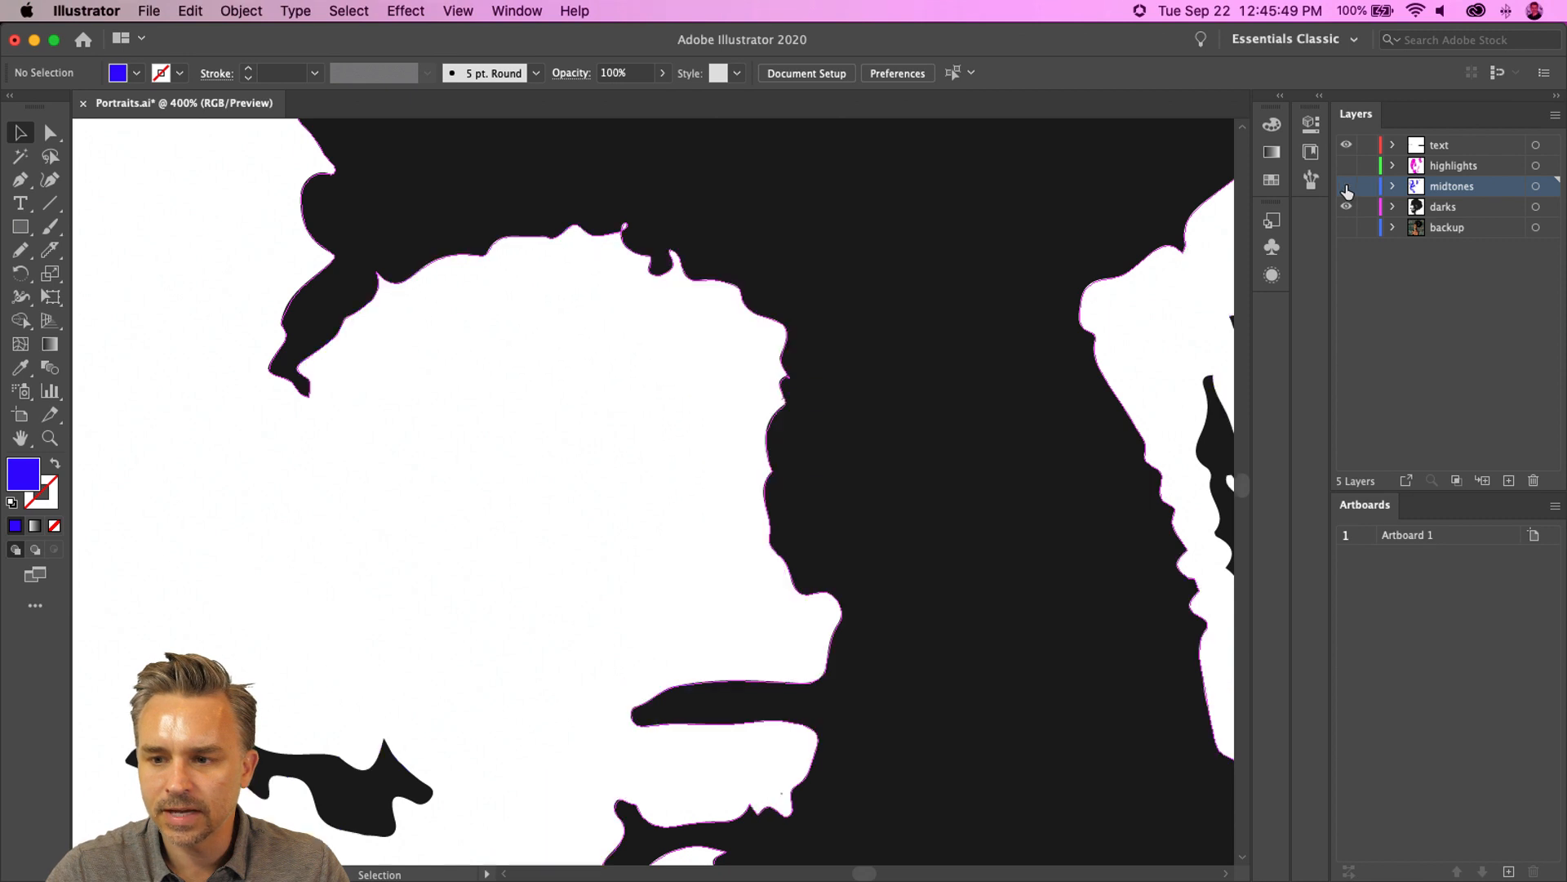
{"action": "left_click", "coordinate": [1346, 187]}
{"action": "left_click", "coordinate": [1346, 188]}
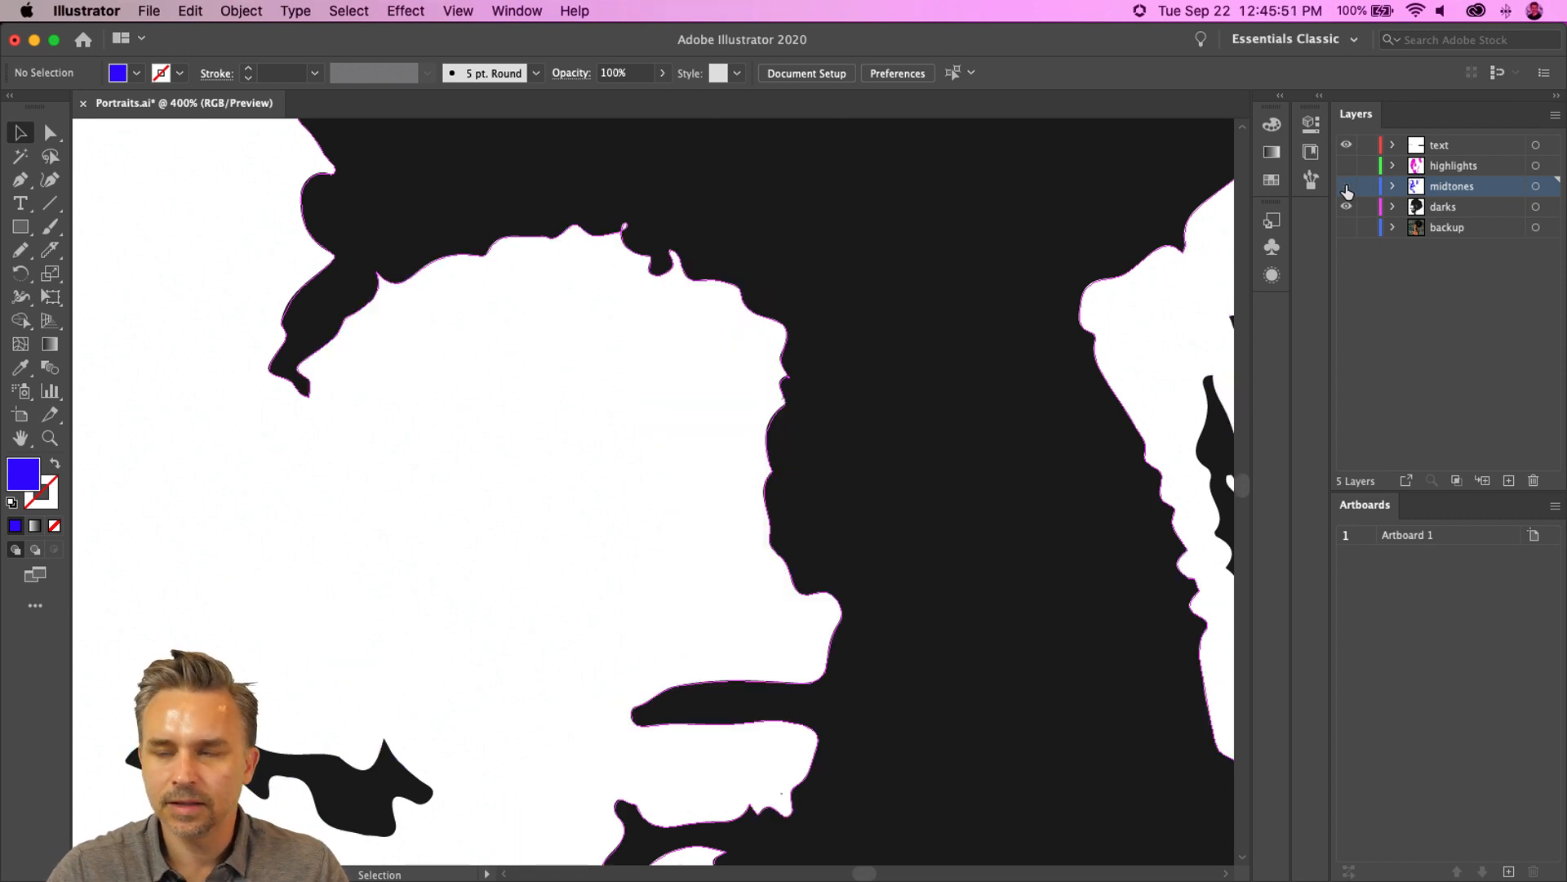
- Redraw the dark shape's edge beside the forehead with the Pencil tool and unhide the highlights and midtones layers
{"action": "left_click", "coordinate": [742, 300]}
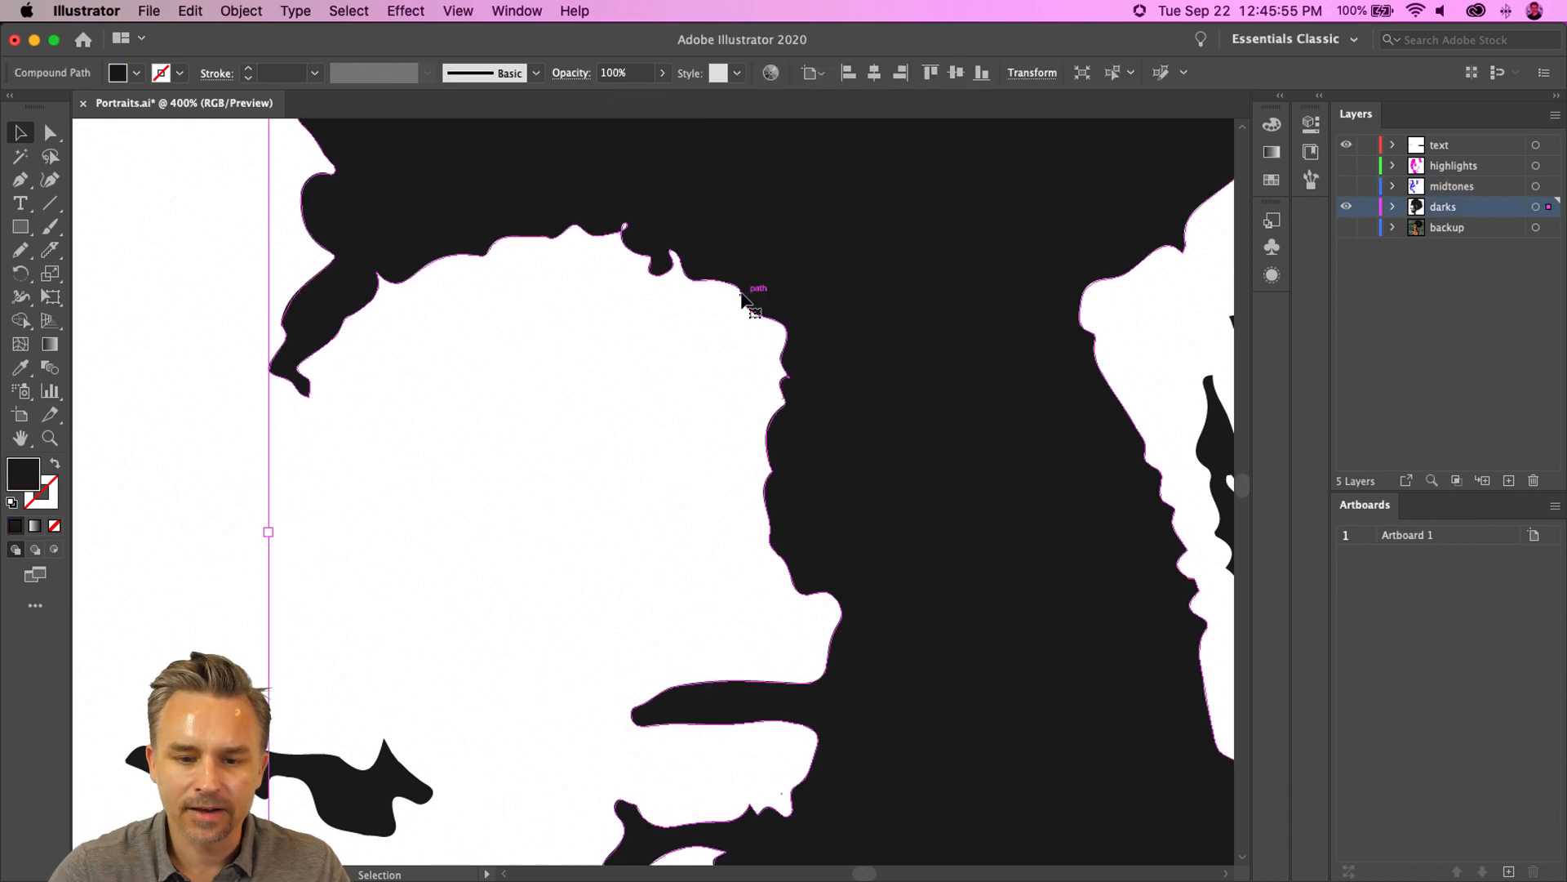
{"action": "key", "text": "n"}
{"action": "left_click_drag", "start_coordinate": [652, 275], "coordinate": [751, 478]}
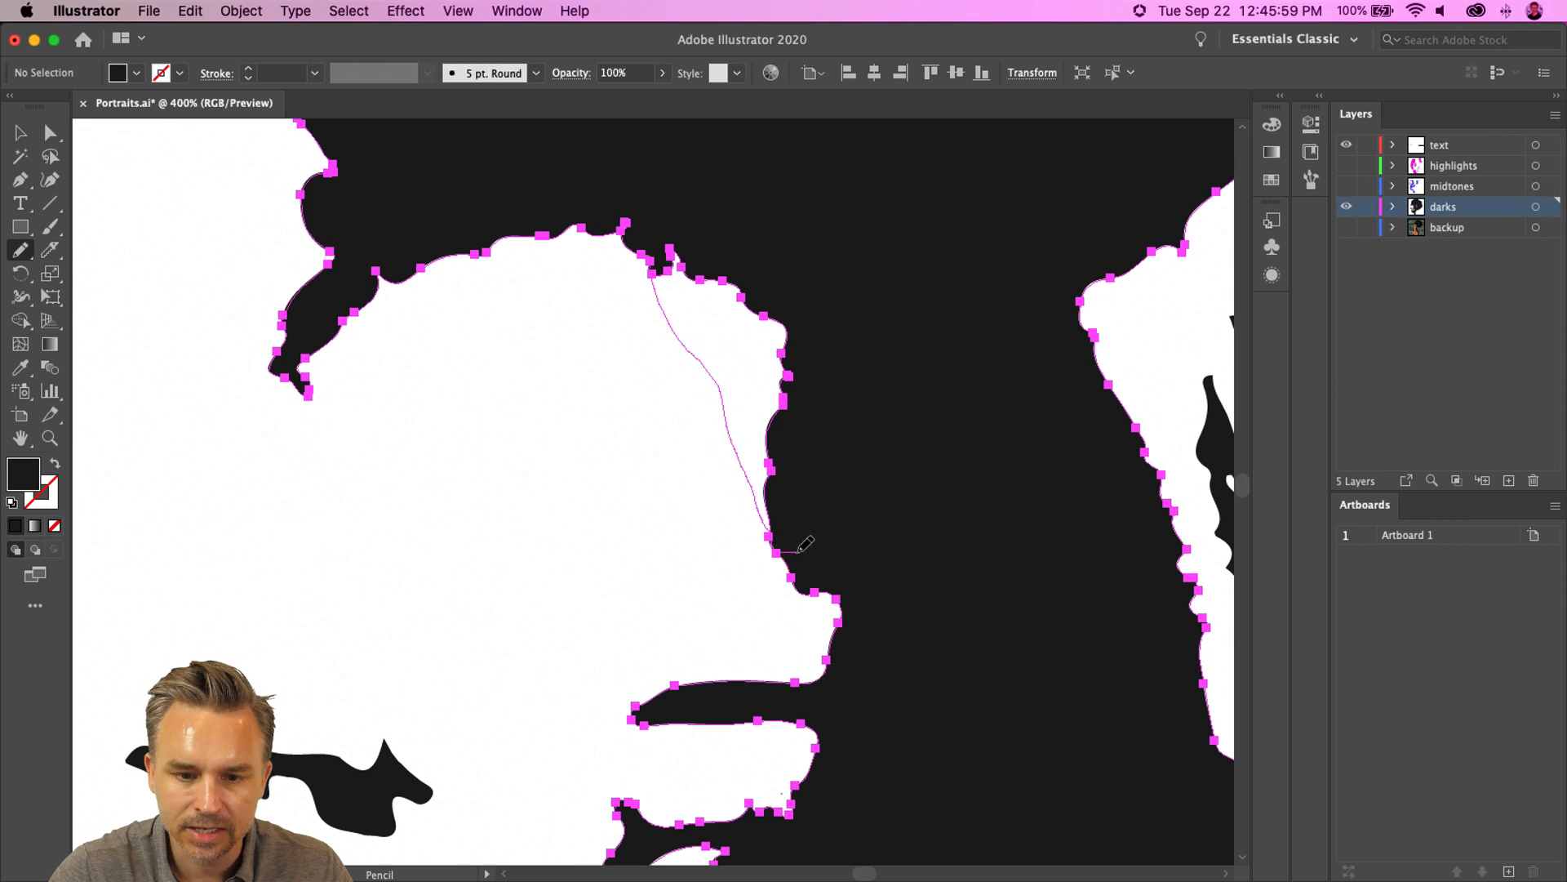
{"action": "left_click_drag", "start_coordinate": [800, 546], "coordinate": [808, 544]}
{"action": "key", "text": "super+z"}
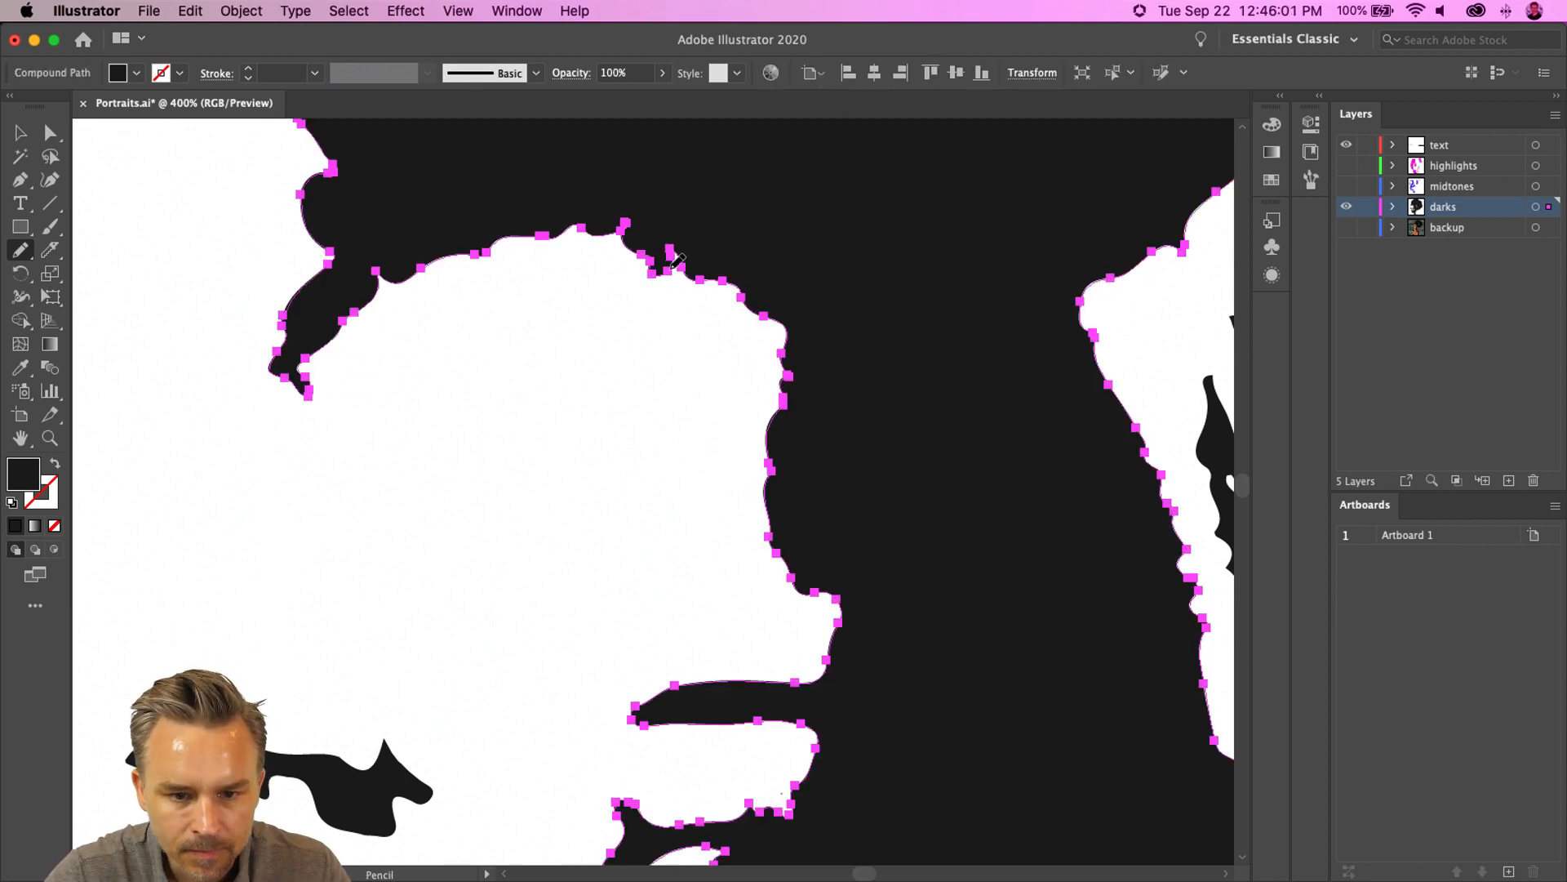
{"action": "mouse_move", "coordinate": [687, 275]}
{"action": "left_mouse_down"}
{"action": "mouse_move", "coordinate": [753, 382]}
{"action": "mouse_move", "coordinate": [772, 462]}
{"action": "left_mouse_up"}
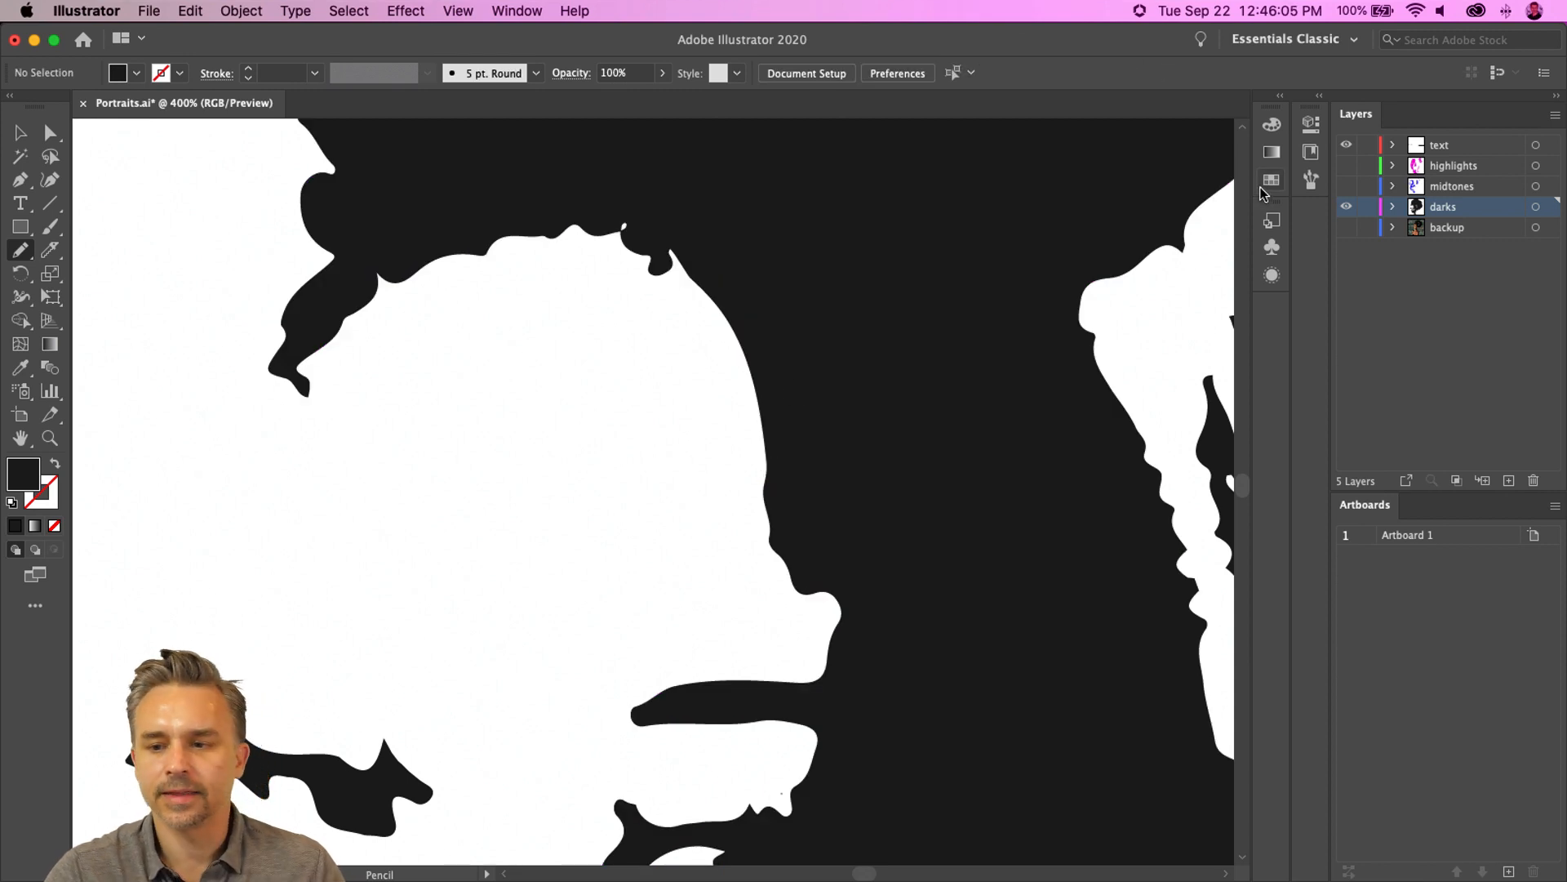
{"action": "left_click", "coordinate": [1346, 186]}
{"action": "left_click", "coordinate": [1346, 166]}
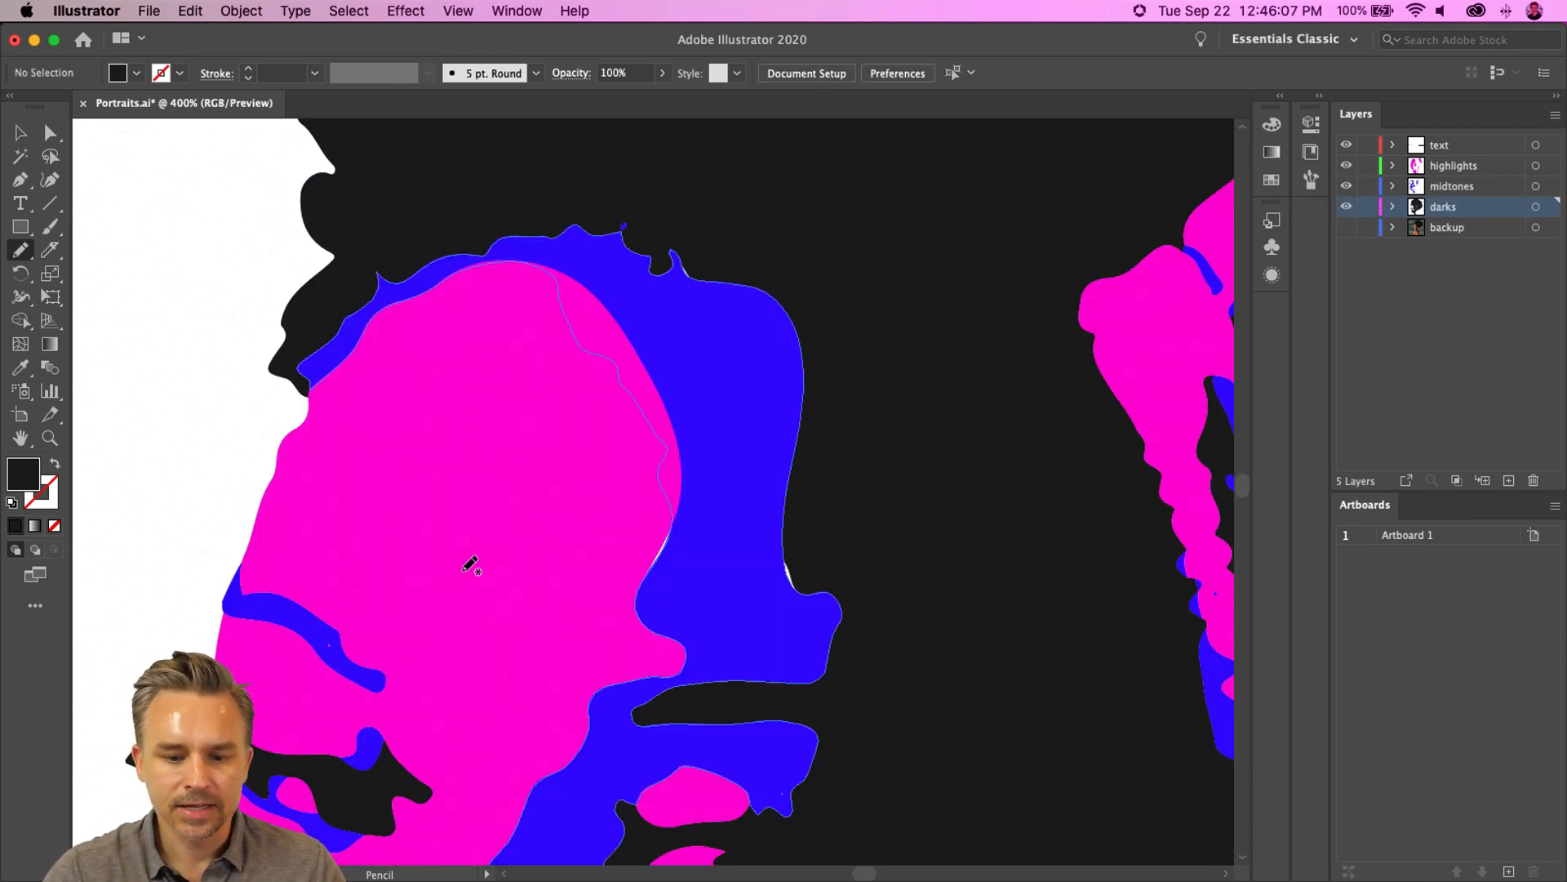
- Select the dark shape beside the forehead and redraw its edges with the Pencil tool to smooth them
{"action": "scroll", "coordinate": [704, 543], "scroll_direction": "down", "scroll_amount": 3}
{"action": "key", "text": "a"}
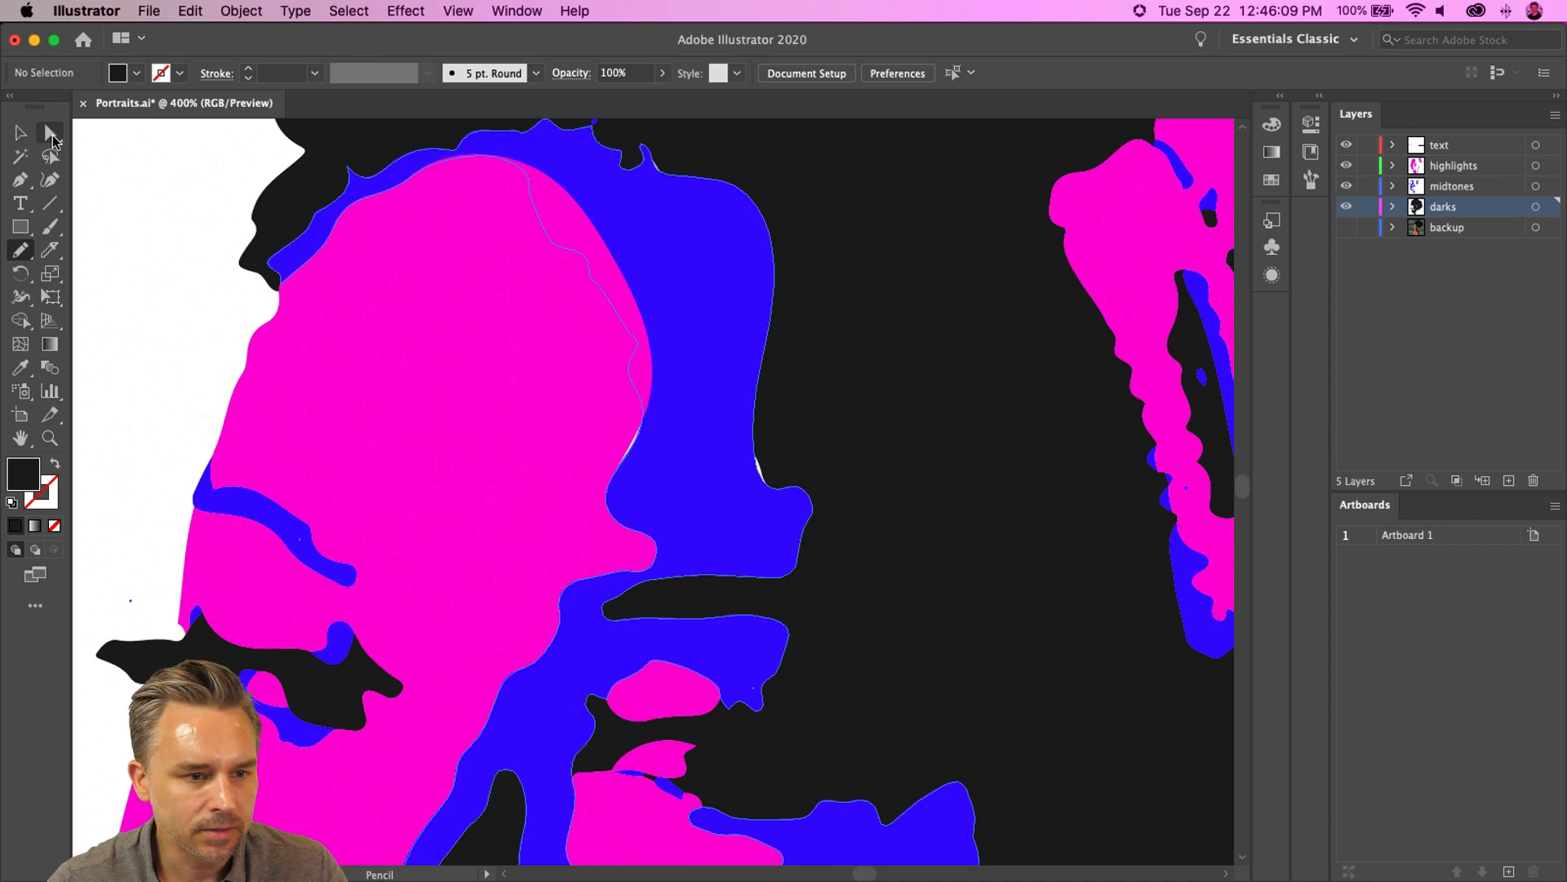
{"action": "left_click", "coordinate": [795, 399]}
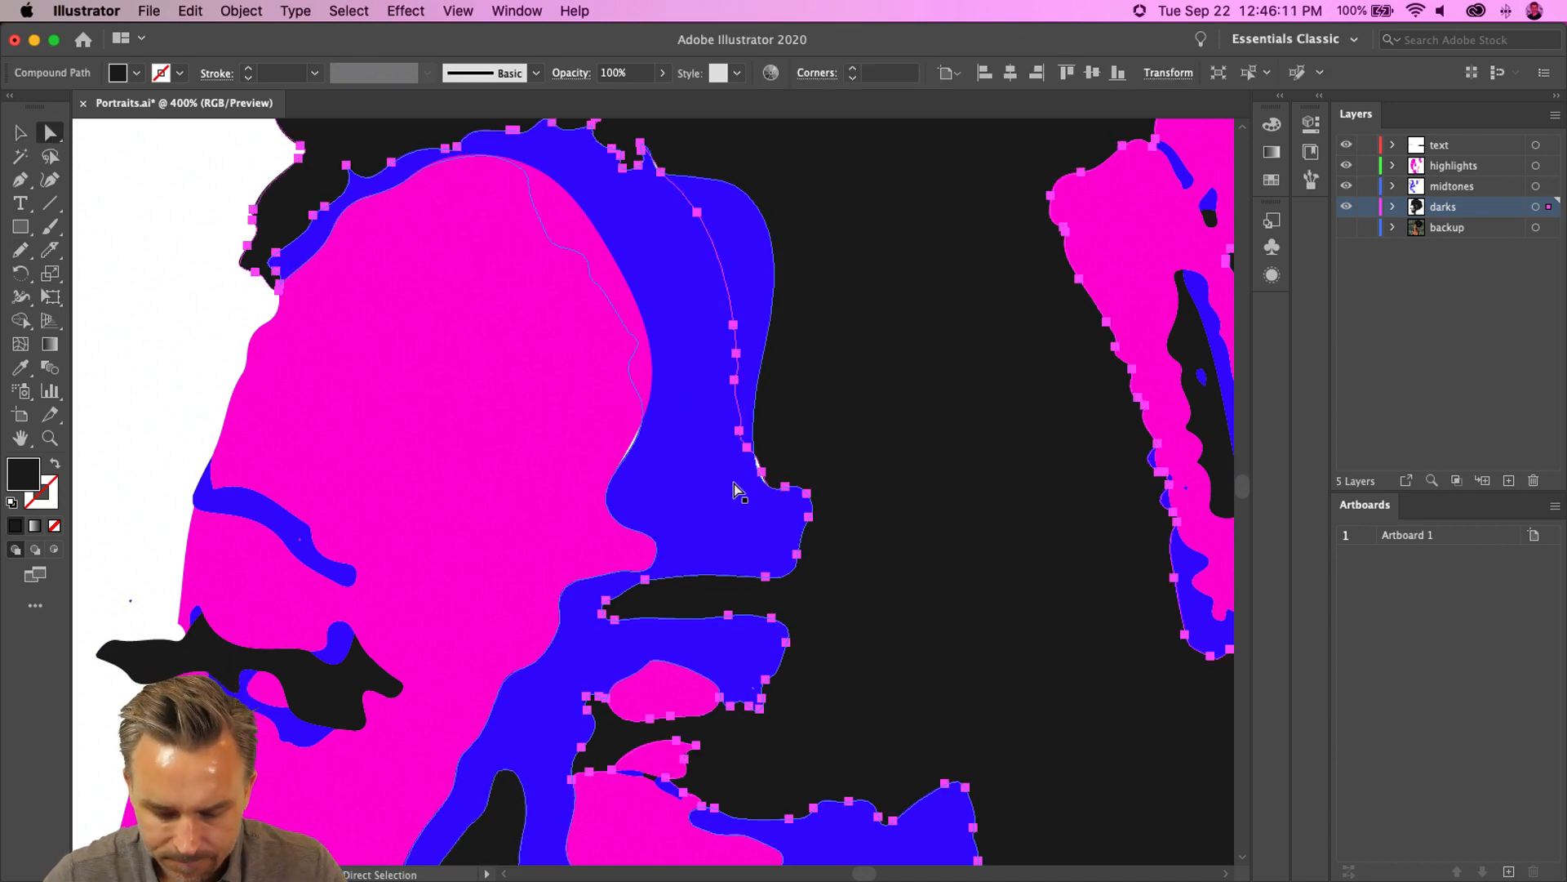
{"action": "key", "text": "n"}
{"action": "mouse_move", "coordinate": [796, 480]}
{"action": "left_mouse_down"}
{"action": "mouse_move", "coordinate": [776, 500]}
{"action": "mouse_move", "coordinate": [800, 340]}
{"action": "mouse_move", "coordinate": [766, 243]}
{"action": "mouse_move", "coordinate": [778, 154]}
{"action": "left_mouse_up"}
{"action": "left_click_drag", "start_coordinate": [599, 555], "coordinate": [661, 248]}
{"action": "mouse_move", "coordinate": [698, 466]}
{"action": "left_mouse_down"}
{"action": "mouse_move", "coordinate": [693, 430]}
{"action": "mouse_move", "coordinate": [682, 518]}
{"action": "mouse_move", "coordinate": [827, 609]}
{"action": "left_mouse_up"}
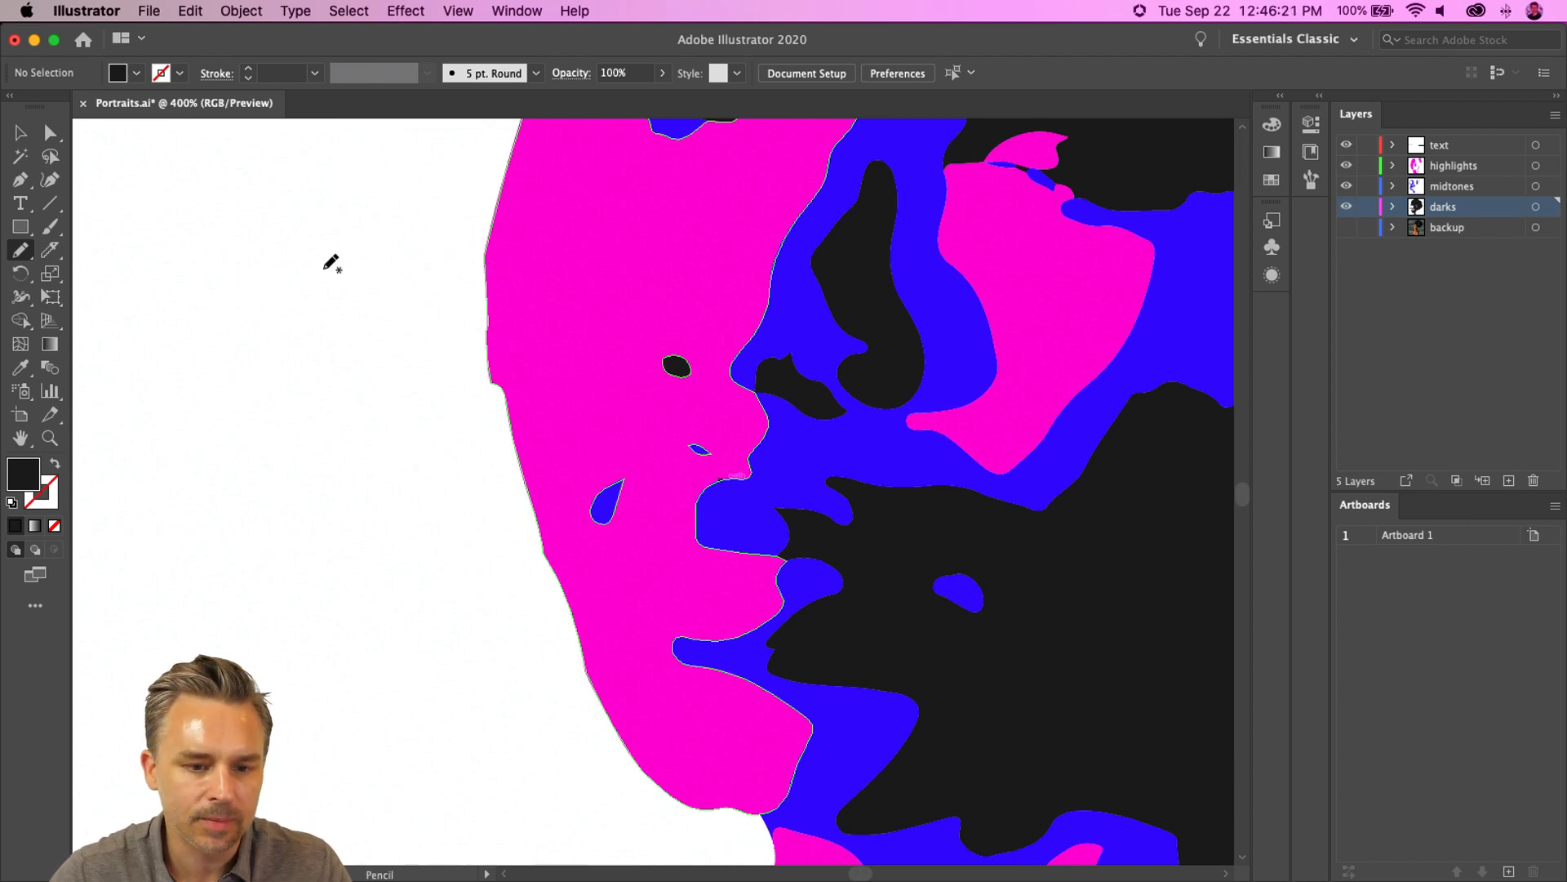
- Select the face highlight shape and redraw its left profile edge with the Pencil tool
{"action": "left_click", "coordinate": [20, 132]}
{"action": "left_click", "coordinate": [594, 320]}
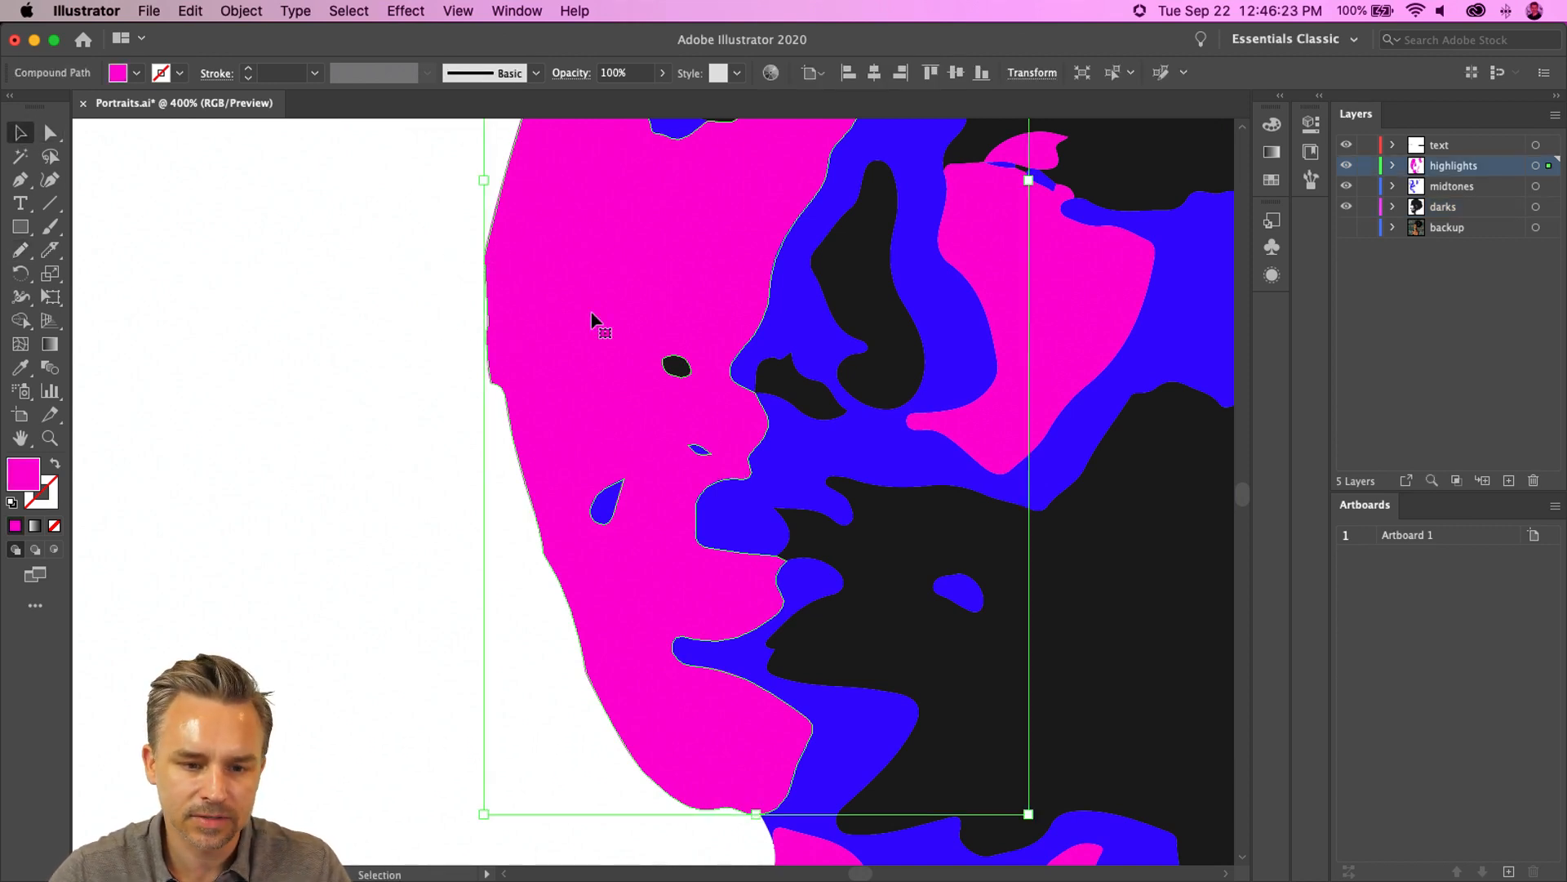
{"action": "key", "text": "n"}
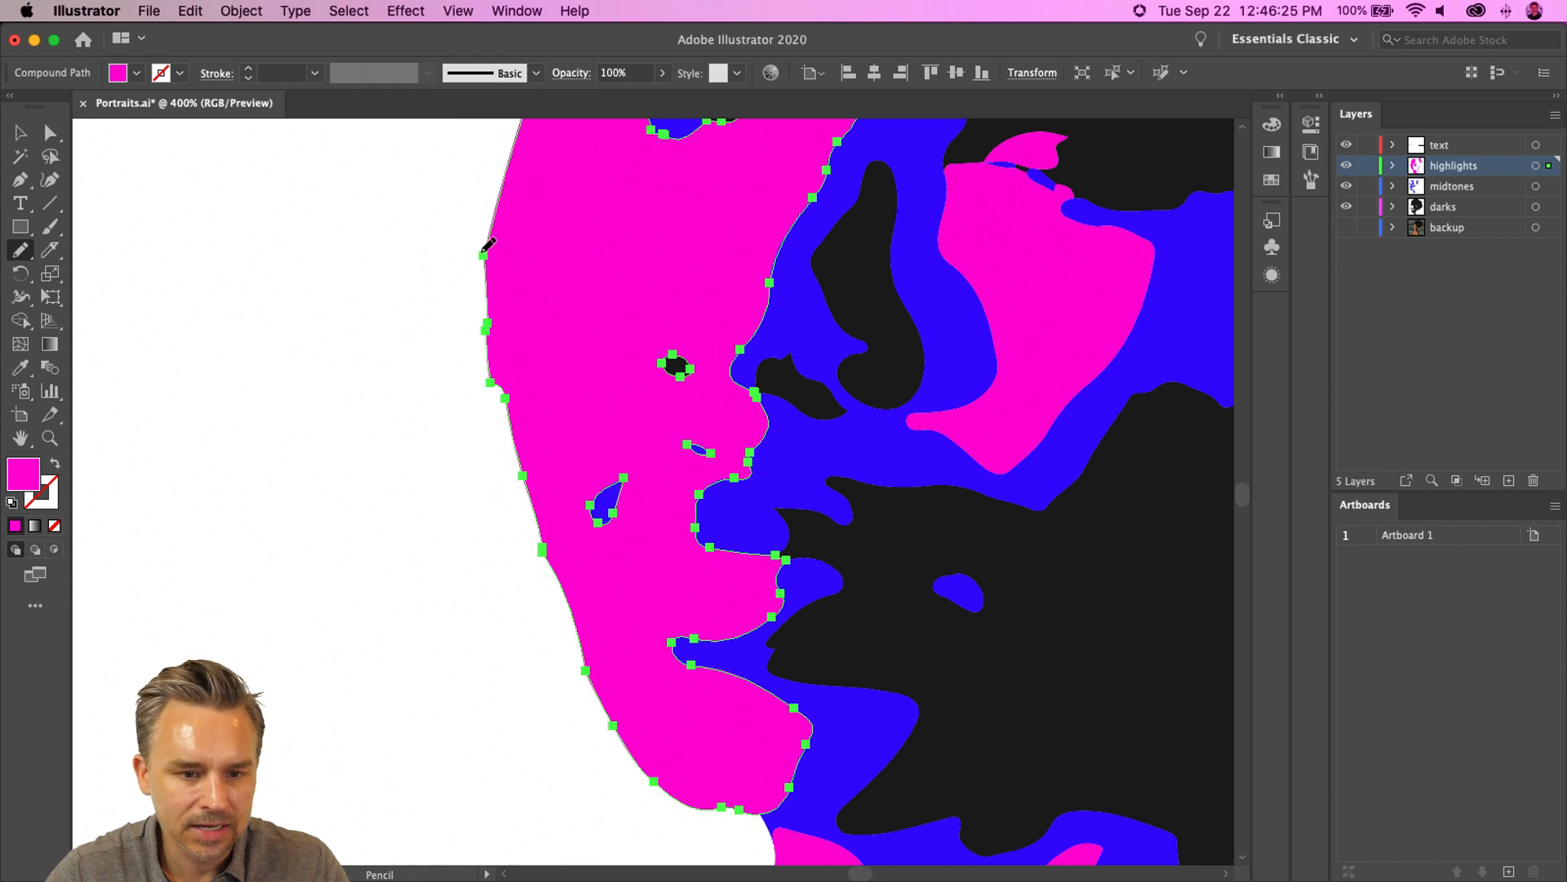
{"action": "mouse_move", "coordinate": [487, 317]}
{"action": "left_mouse_down"}
{"action": "mouse_move", "coordinate": [495, 429]}
{"action": "mouse_move", "coordinate": [565, 607]}
{"action": "left_mouse_up"}
{"action": "left_click_drag", "start_coordinate": [587, 659], "coordinate": [613, 712]}
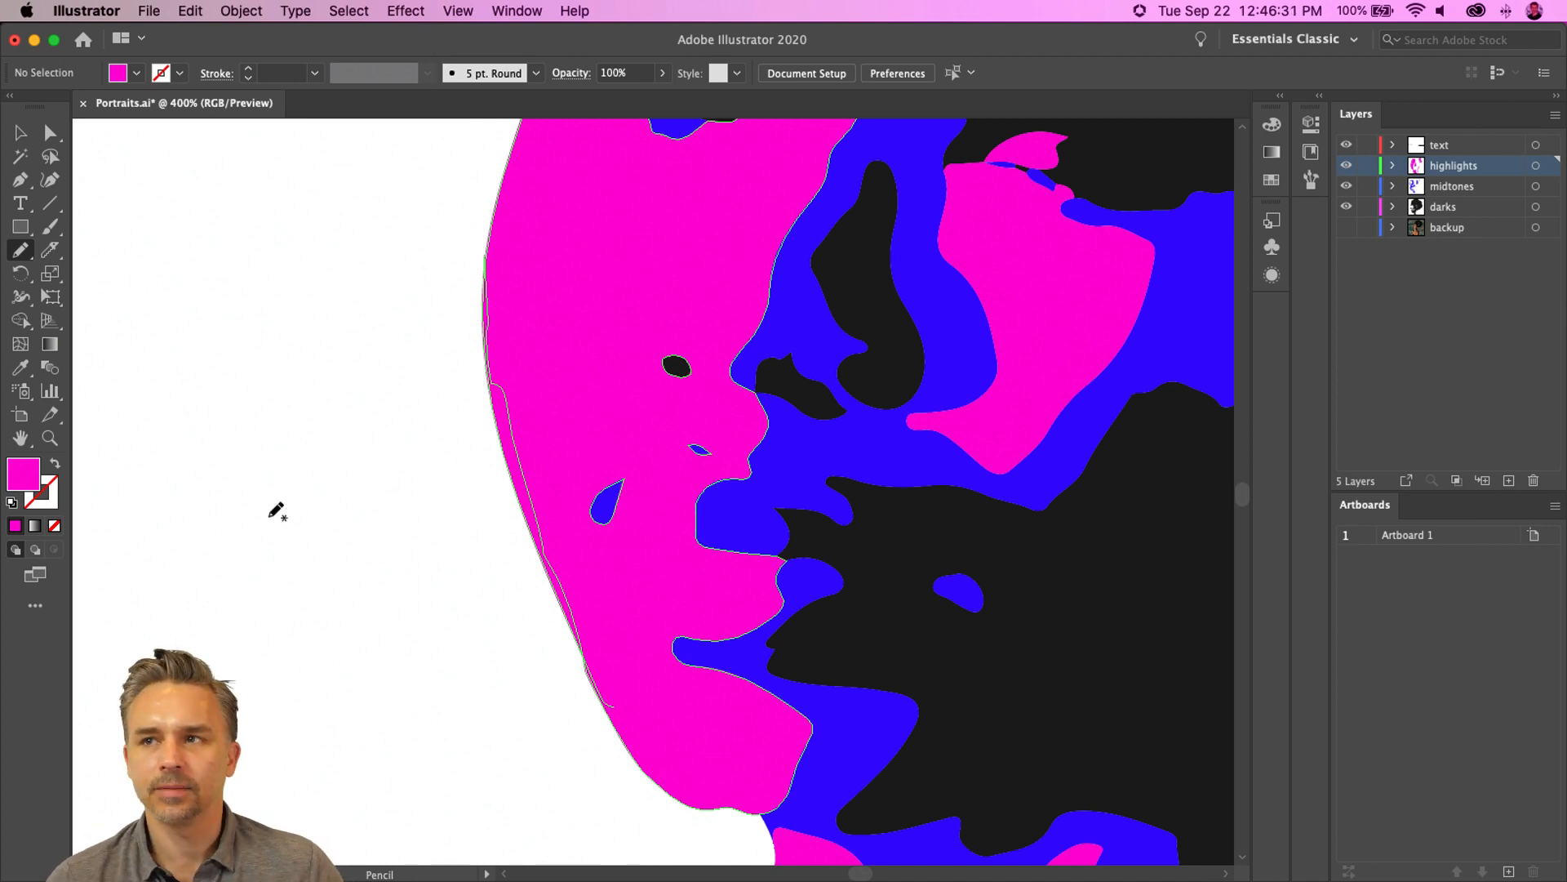
- Fill the two small highlight shapes in the eyes with white
{"action": "key", "text": "super+minus"}
{"action": "key", "text": "super+minus"}
{"action": "key", "text": "super+minus"}
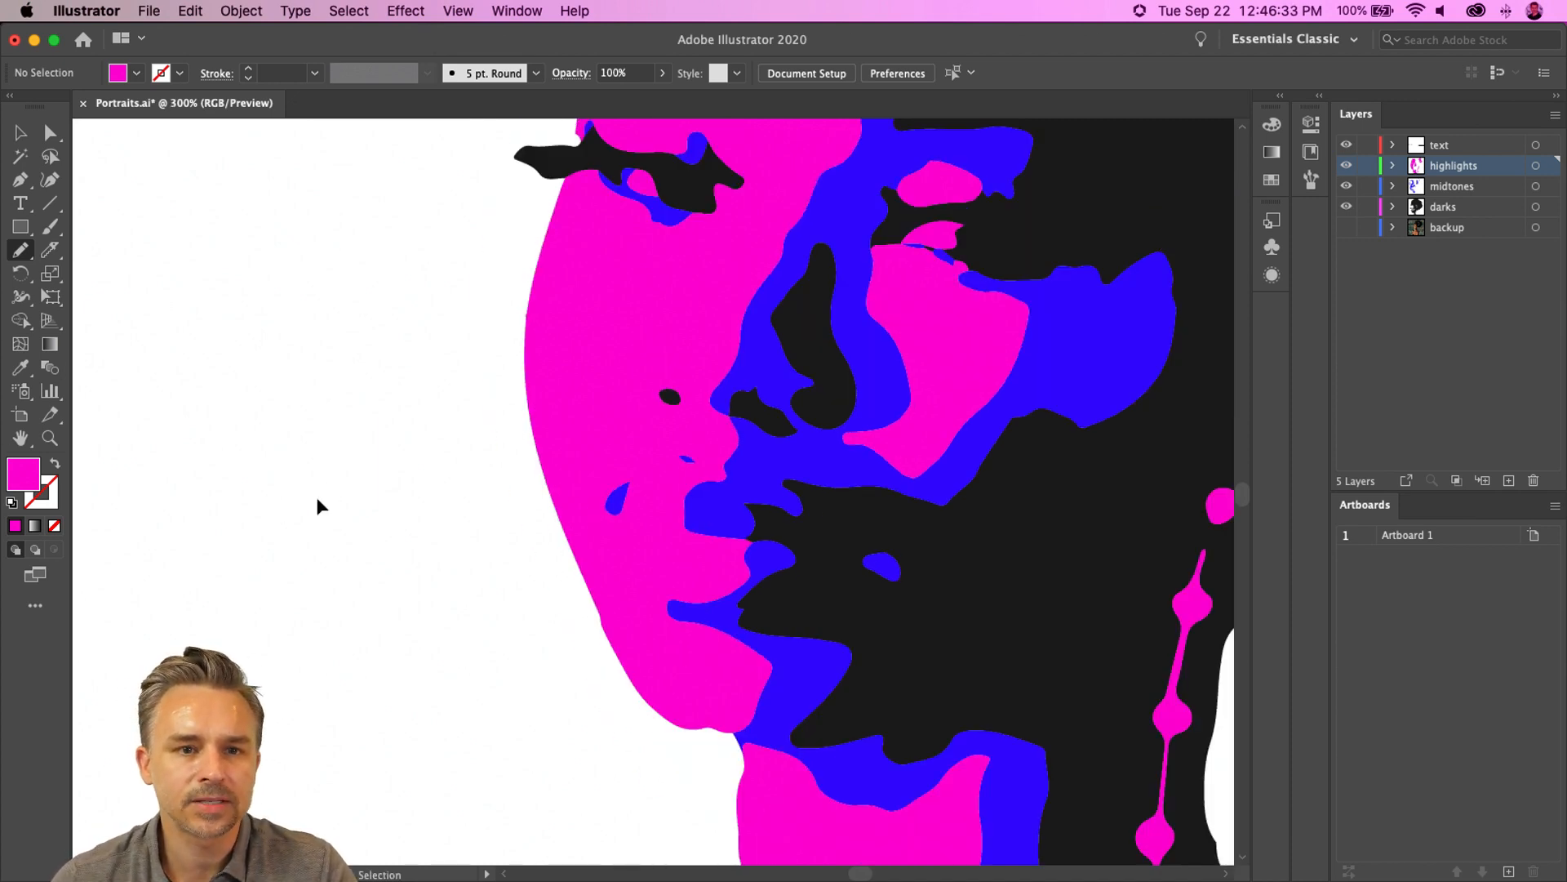
{"action": "left_click_drag", "start_coordinate": [659, 316], "coordinate": [559, 505]}
{"action": "key", "text": "v"}
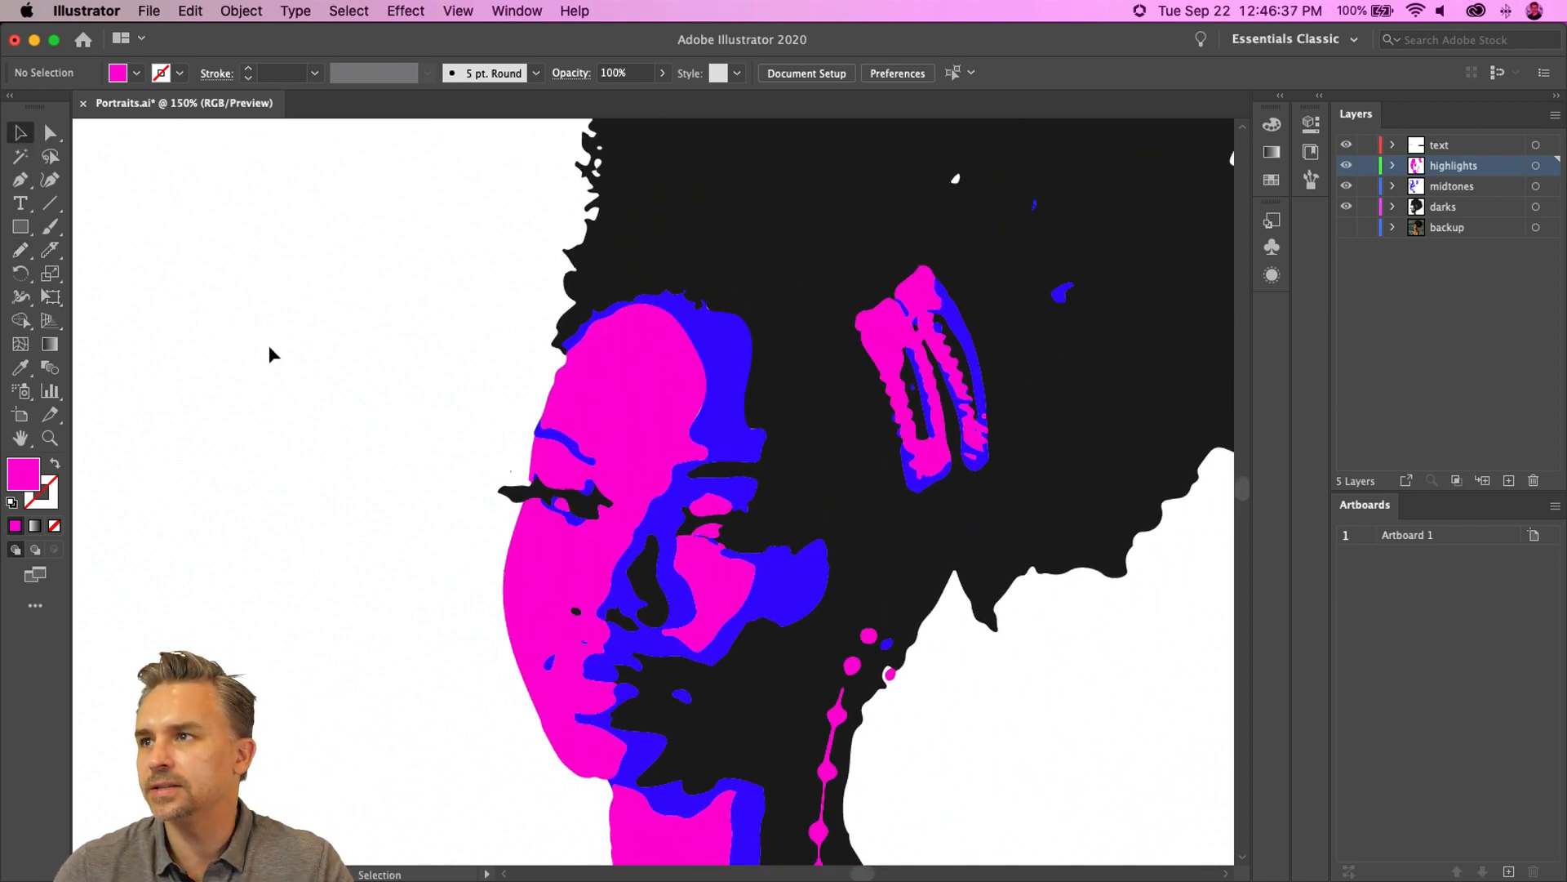
{"action": "key", "text": "super+equal"}
{"action": "key", "text": "super+equal"}
{"action": "key", "text": "super+equal"}
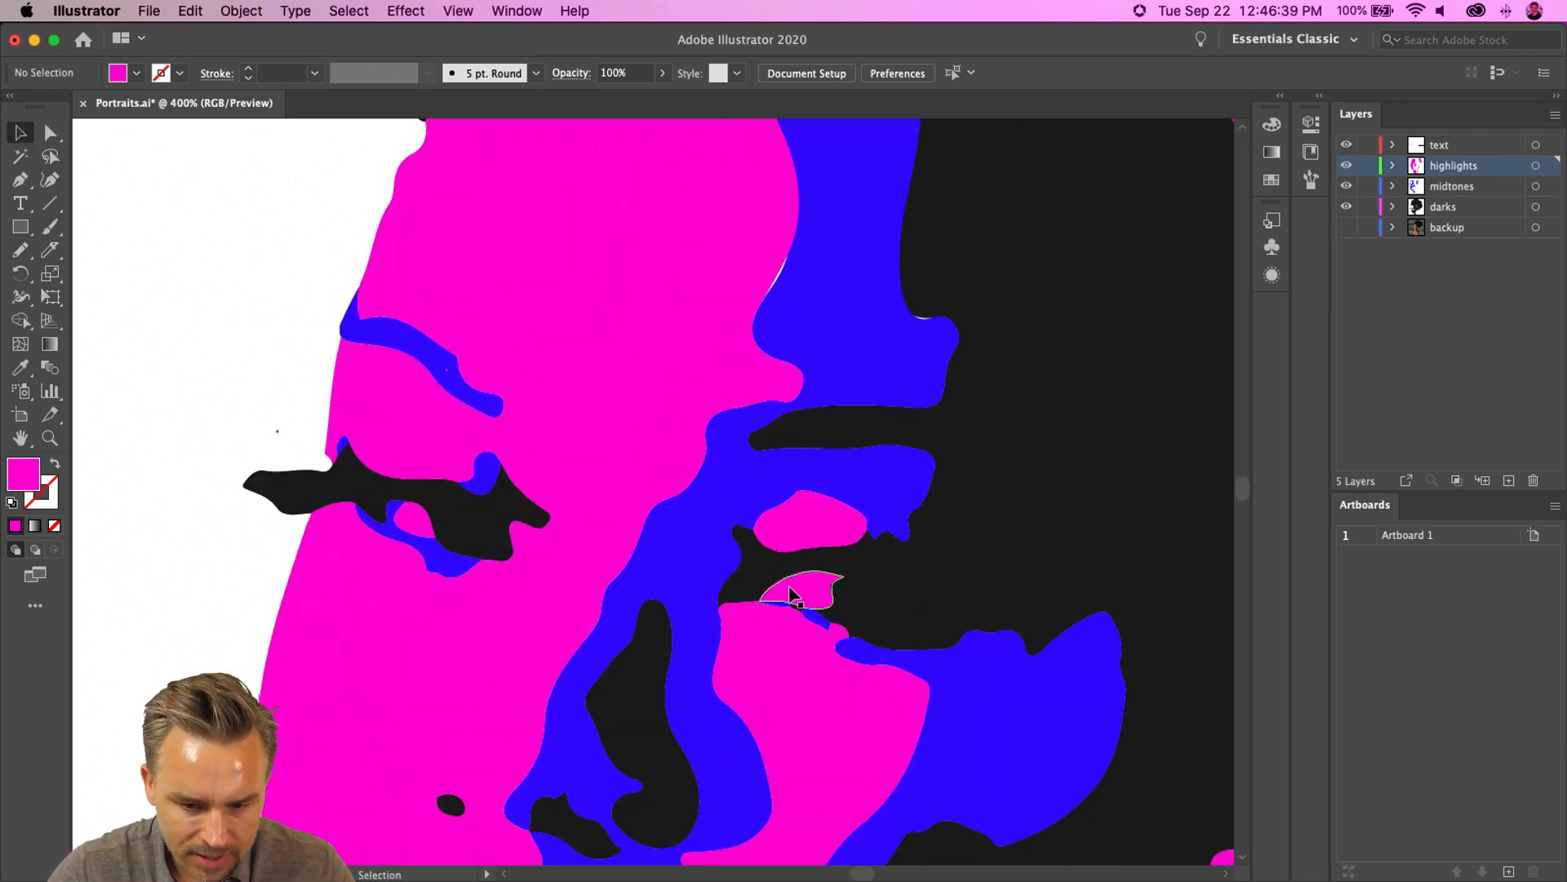
{"action": "left_click", "coordinate": [798, 596]}
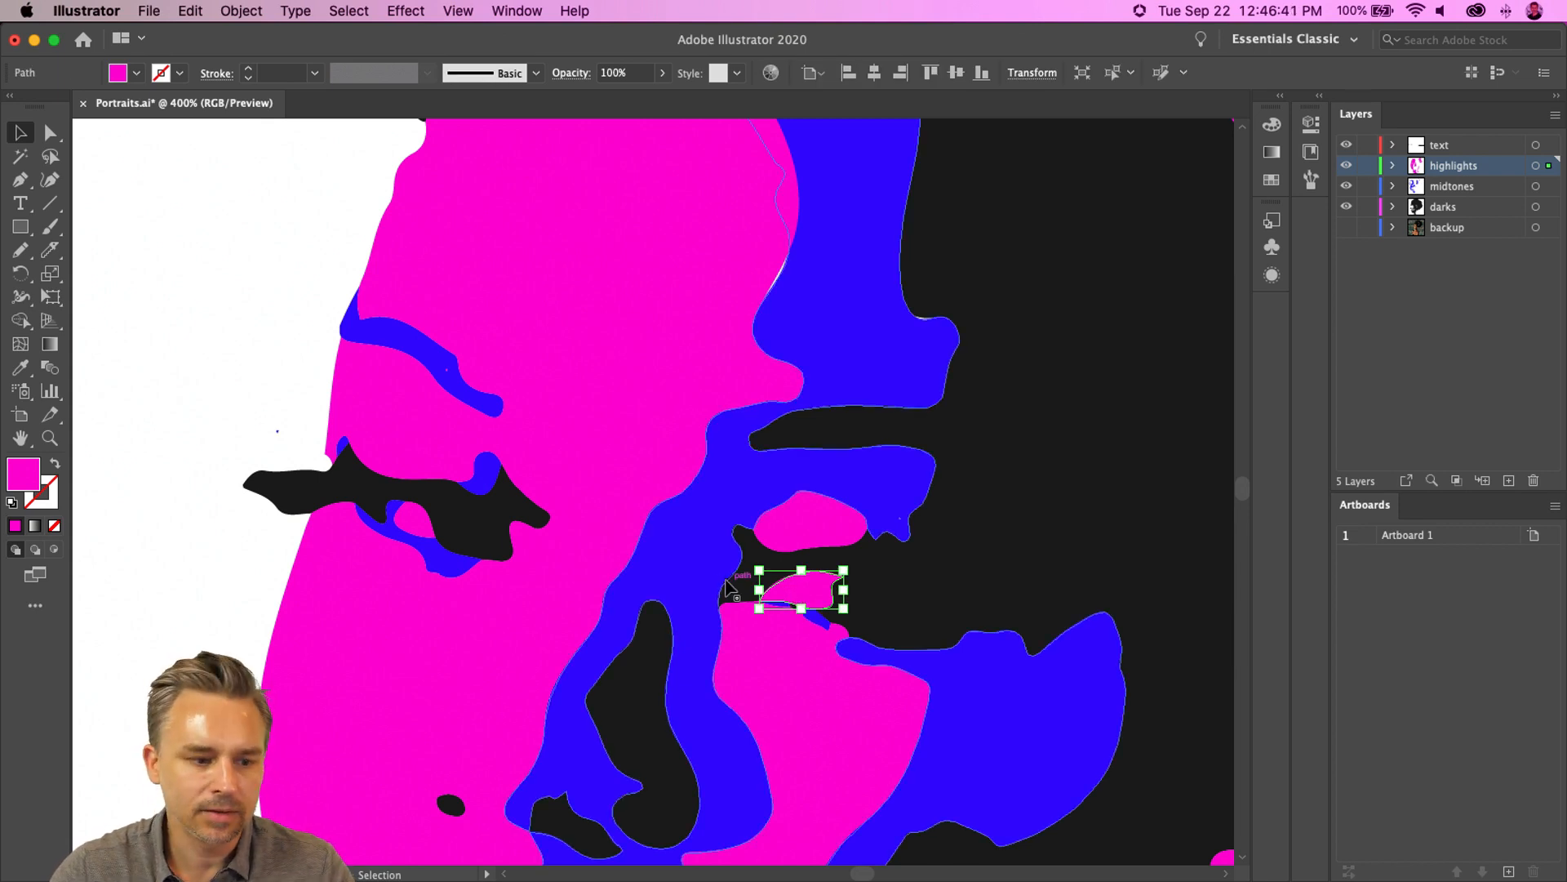
{"action": "left_click", "coordinate": [1271, 179]}
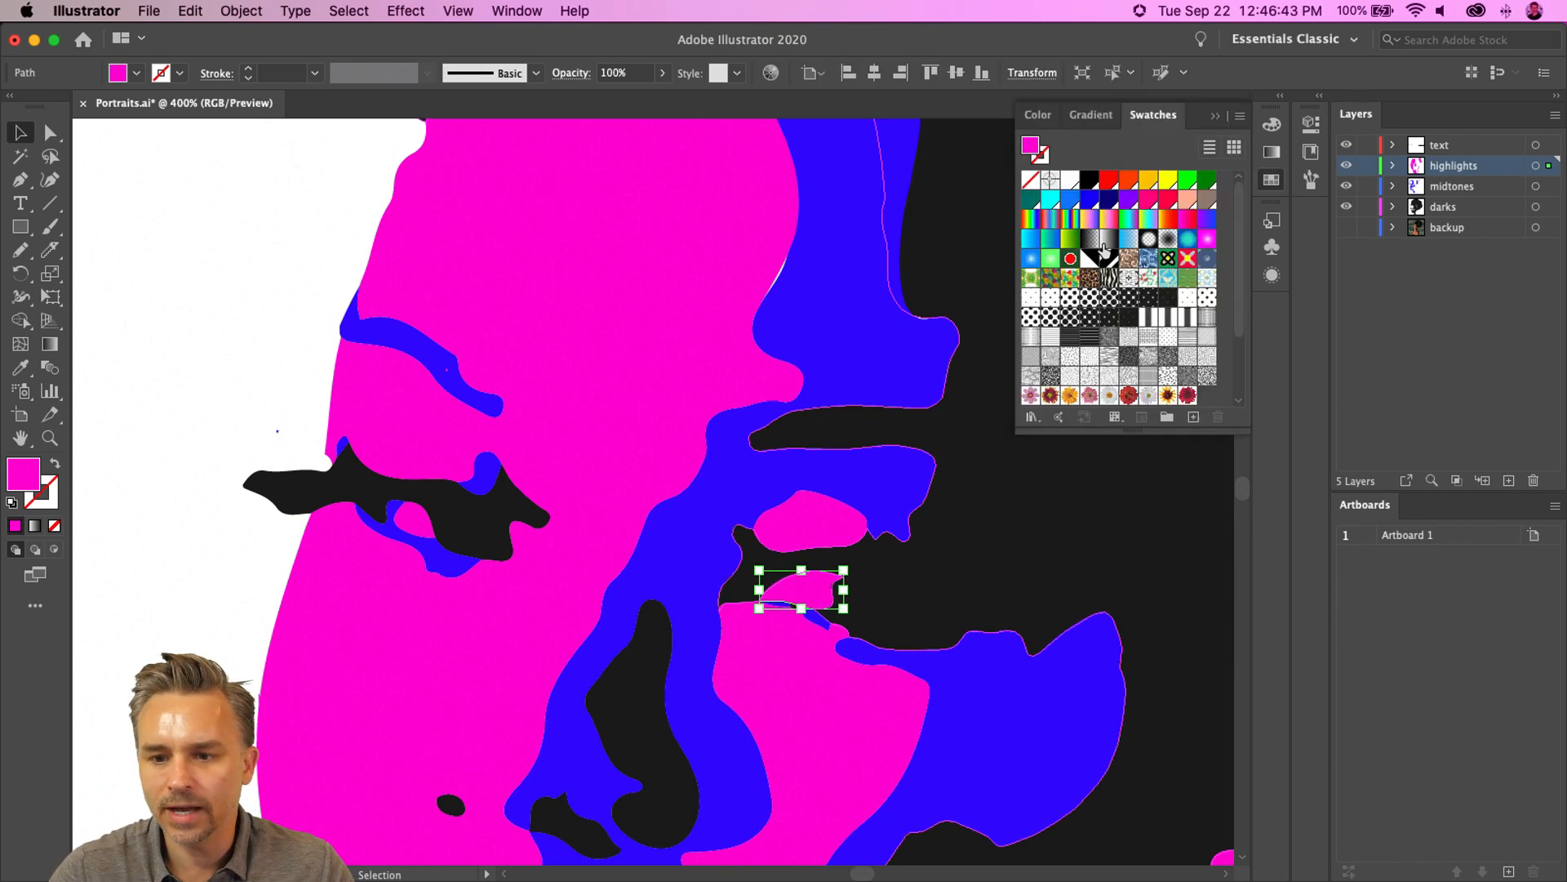
{"action": "left_click", "coordinate": [1065, 181]}
{"action": "left_click", "coordinate": [414, 520]}
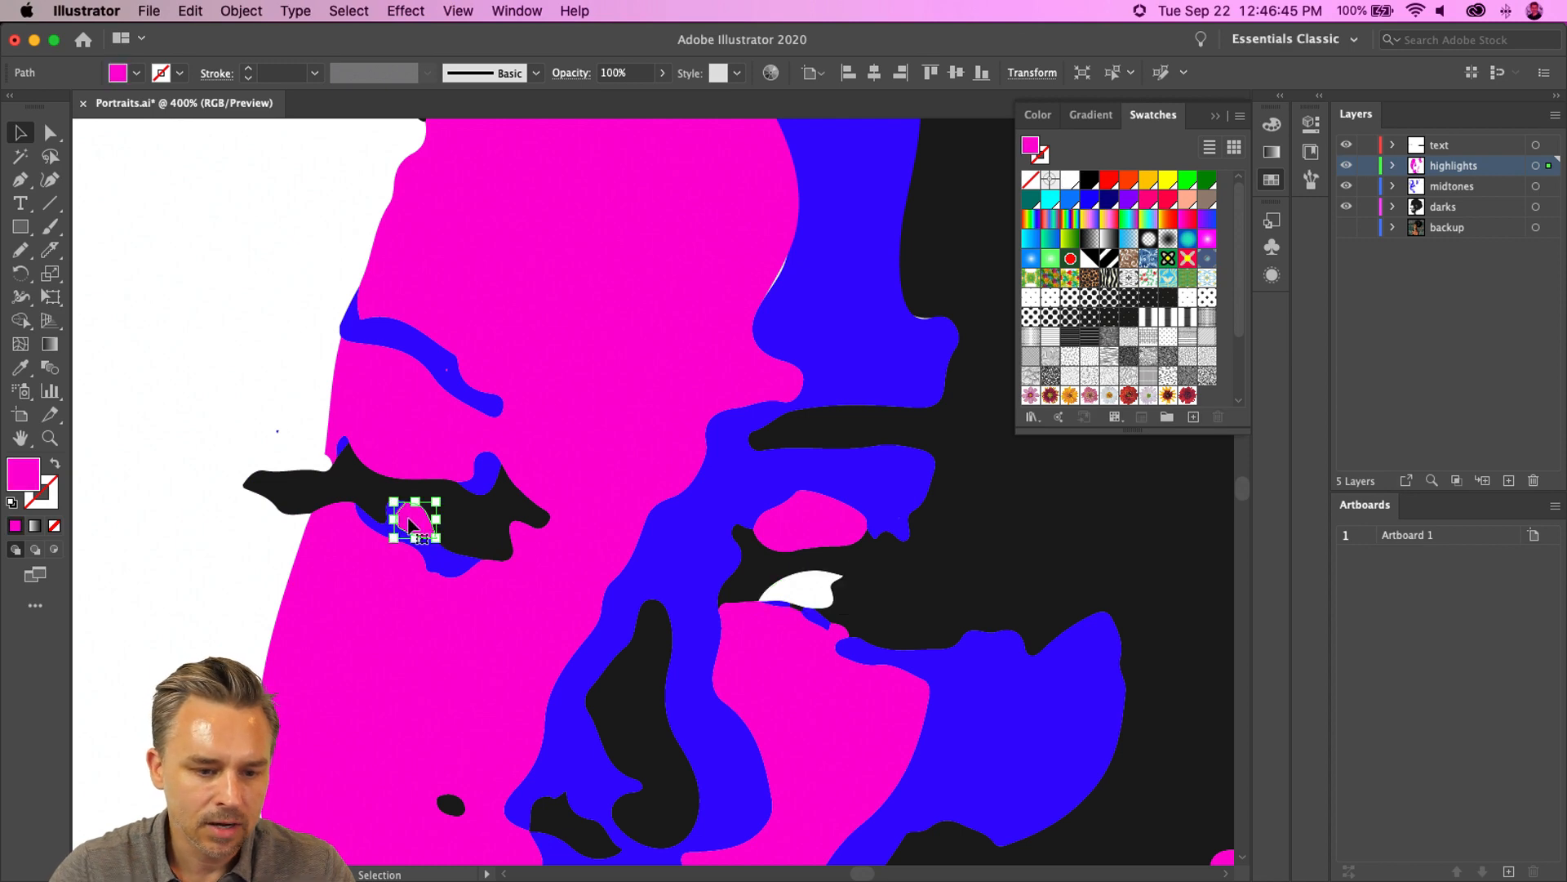
{"action": "left_click", "coordinate": [1069, 180]}
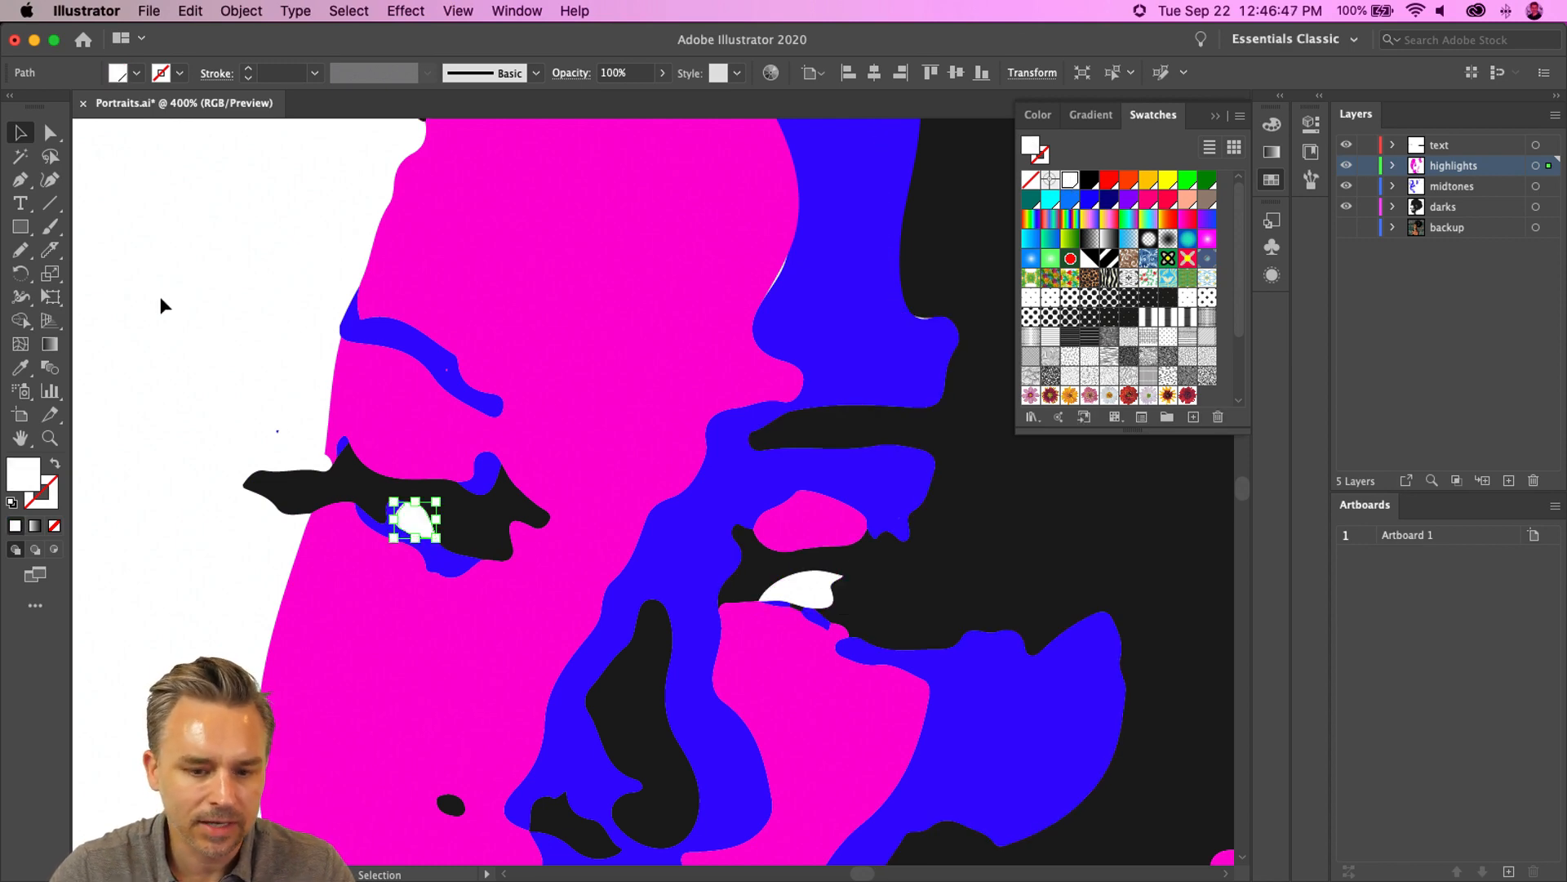
- Delete the stray specks beside the eye and inside the eyebrow
{"action": "left_click", "coordinate": [246, 423]}
{"action": "left_click", "coordinate": [278, 431]}
{"action": "key", "text": "Delete"}
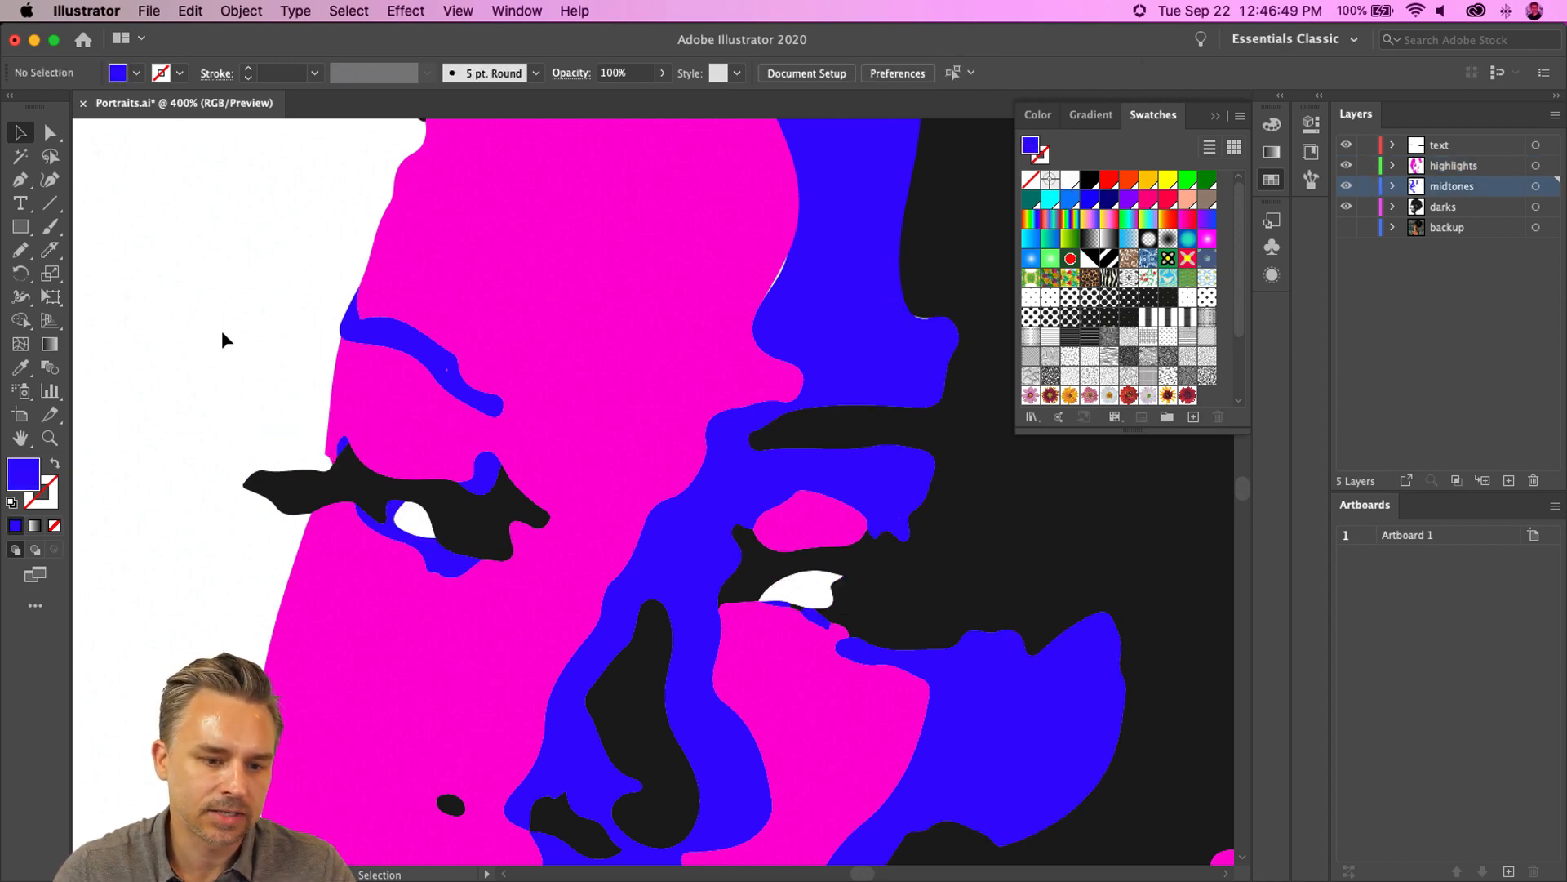
{"action": "left_click", "coordinate": [447, 371]}
{"action": "key", "text": "Delete"}
- Select the blue eyebrow midtone shape, zoom in on its pointed left end, and open the brush tools
{"action": "left_click", "coordinate": [416, 363]}
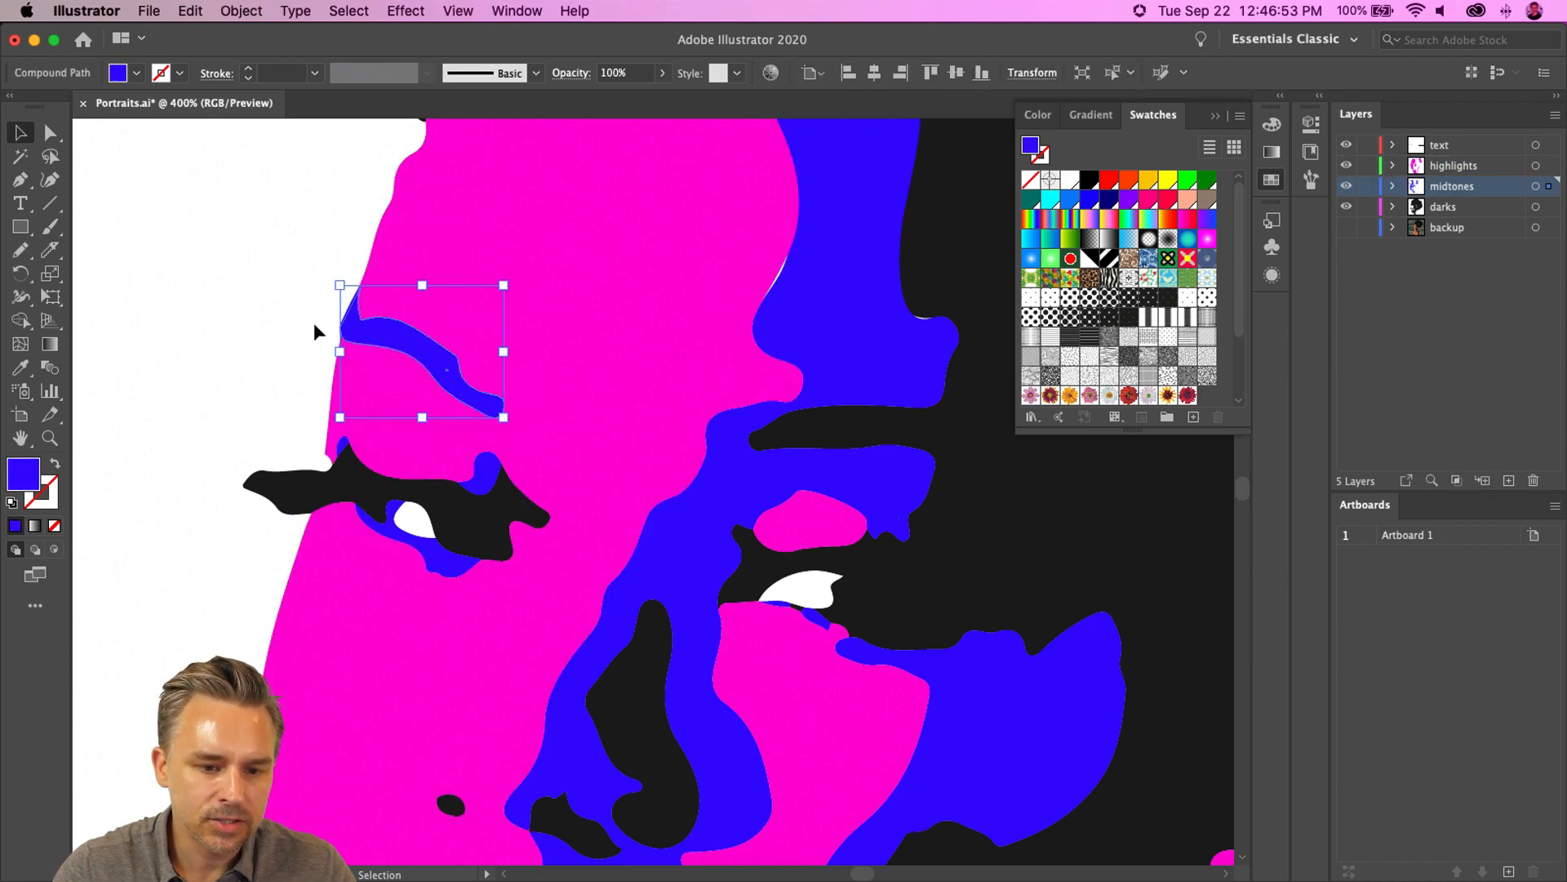
{"action": "key", "text": "a"}
{"action": "key", "text": "super+equal"}
{"action": "key", "text": "super+equal"}
{"action": "key", "text": "super+equal"}
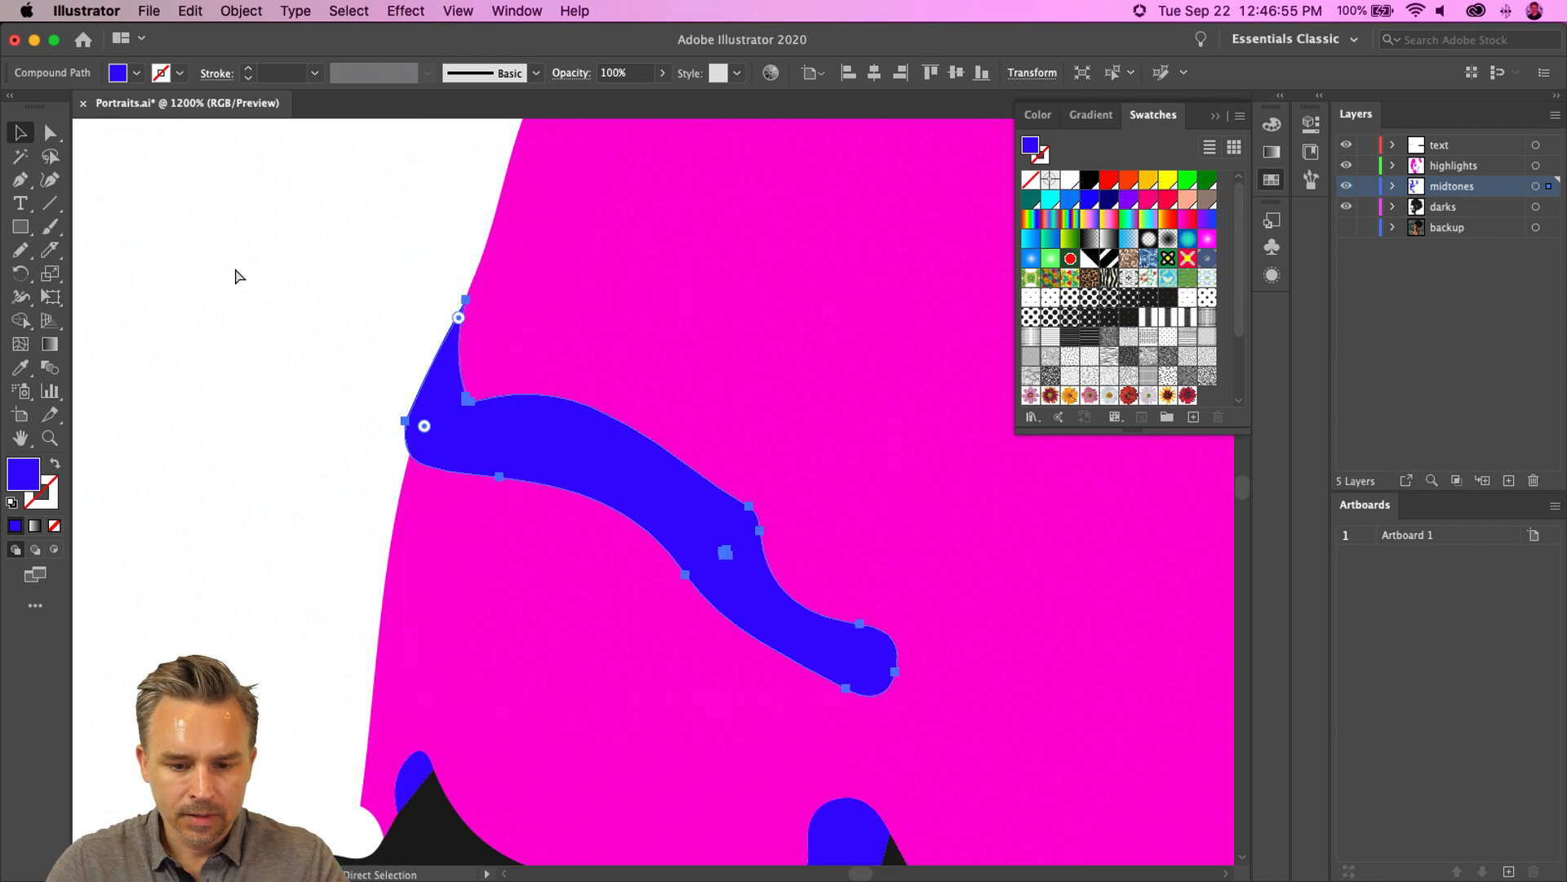
{"action": "key", "text": "super+equal"}
{"action": "left_click_drag", "start_coordinate": [410, 289], "coordinate": [217, 350]}
{"action": "key", "text": "v"}
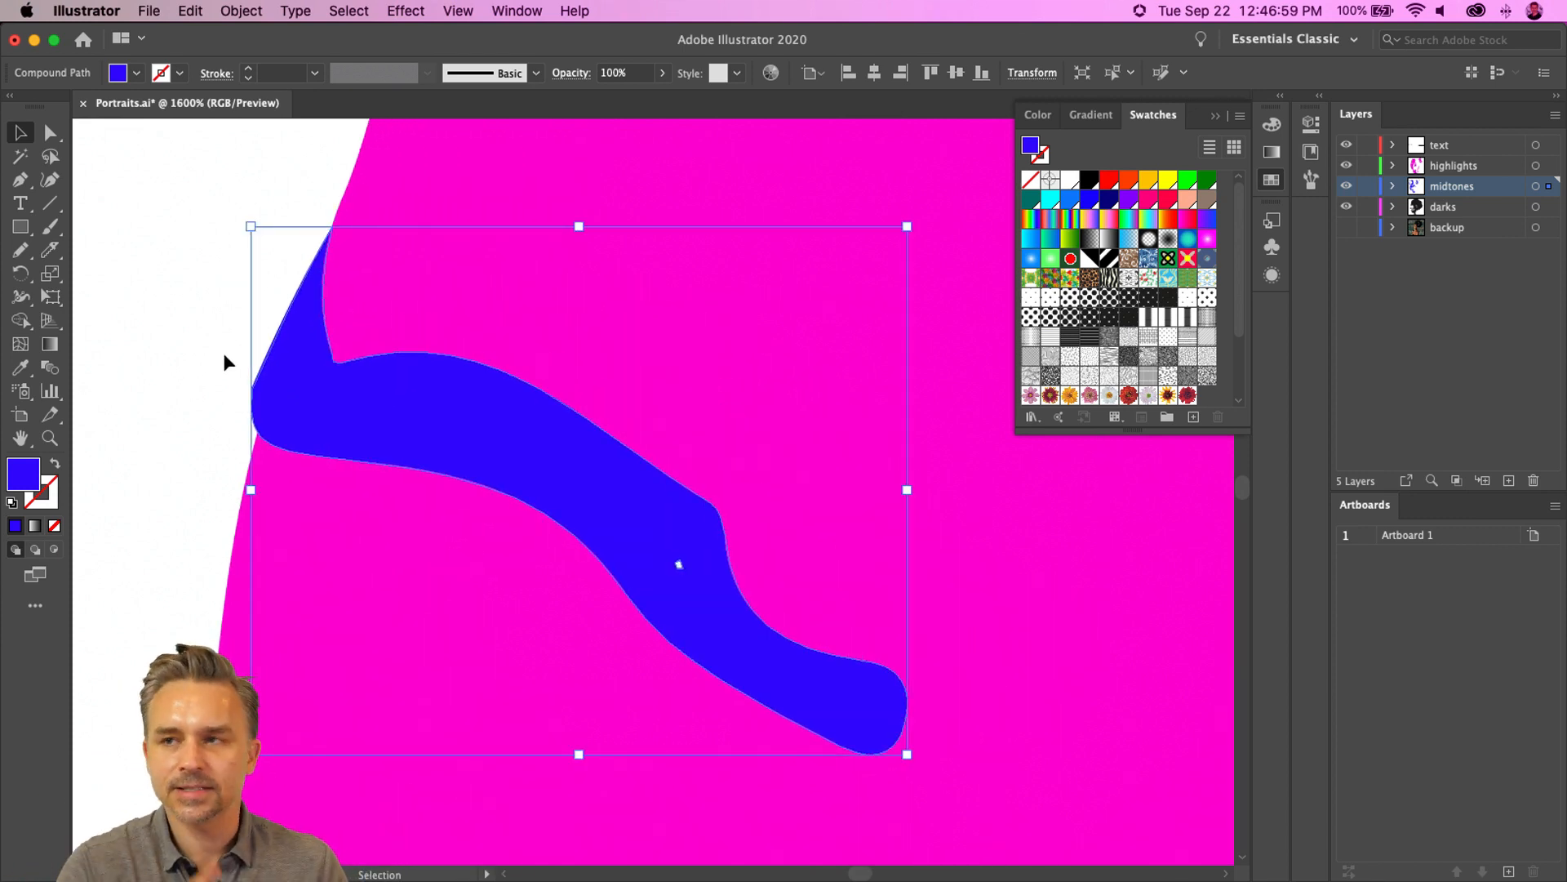
{"action": "left_click", "coordinate": [48, 228]}
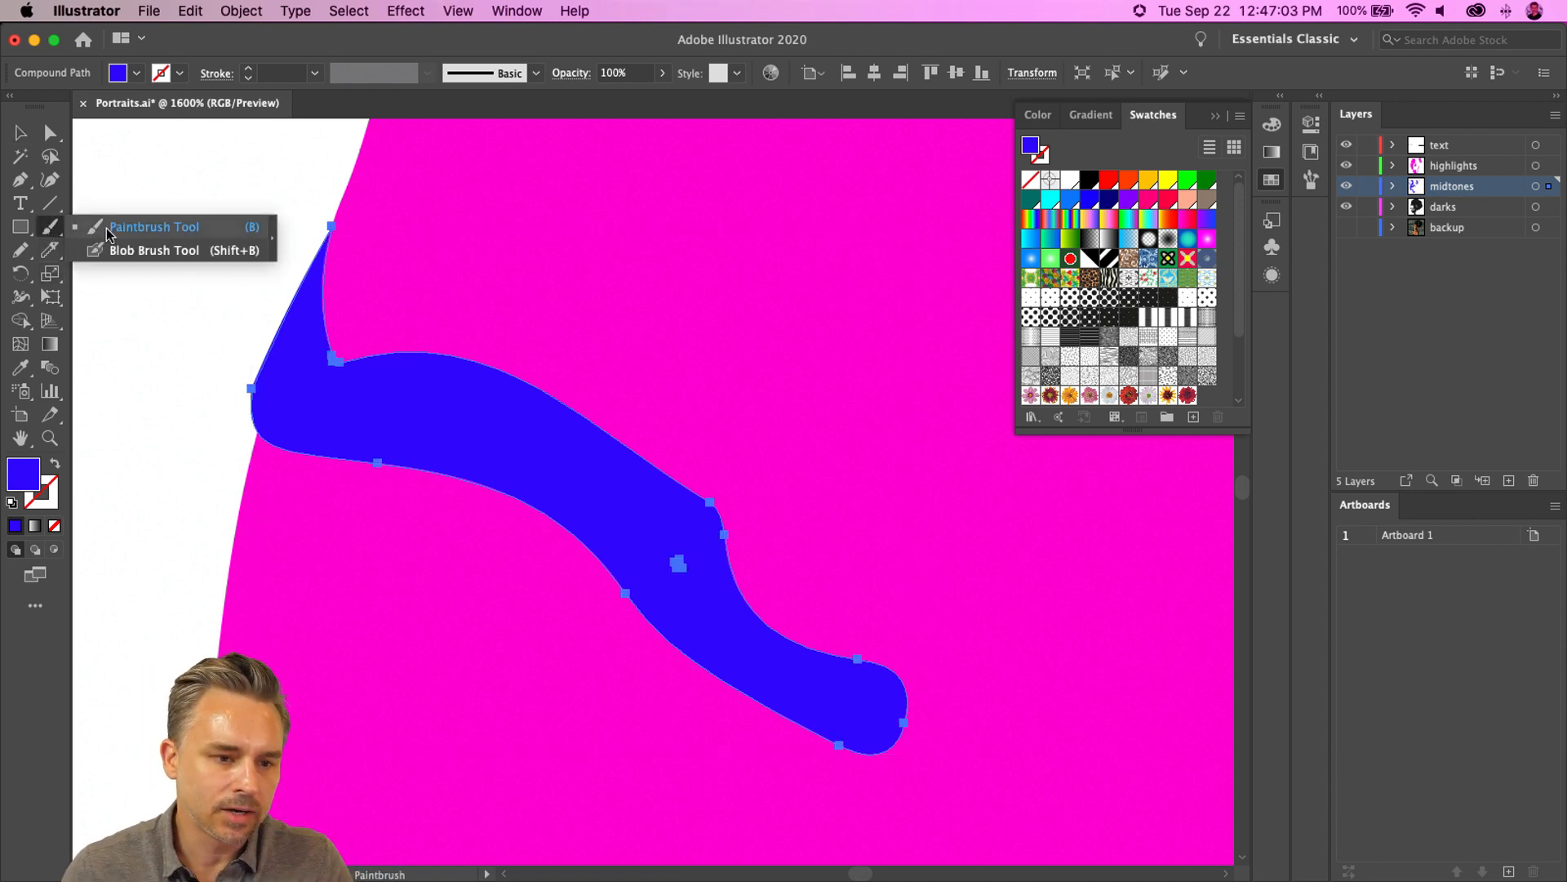
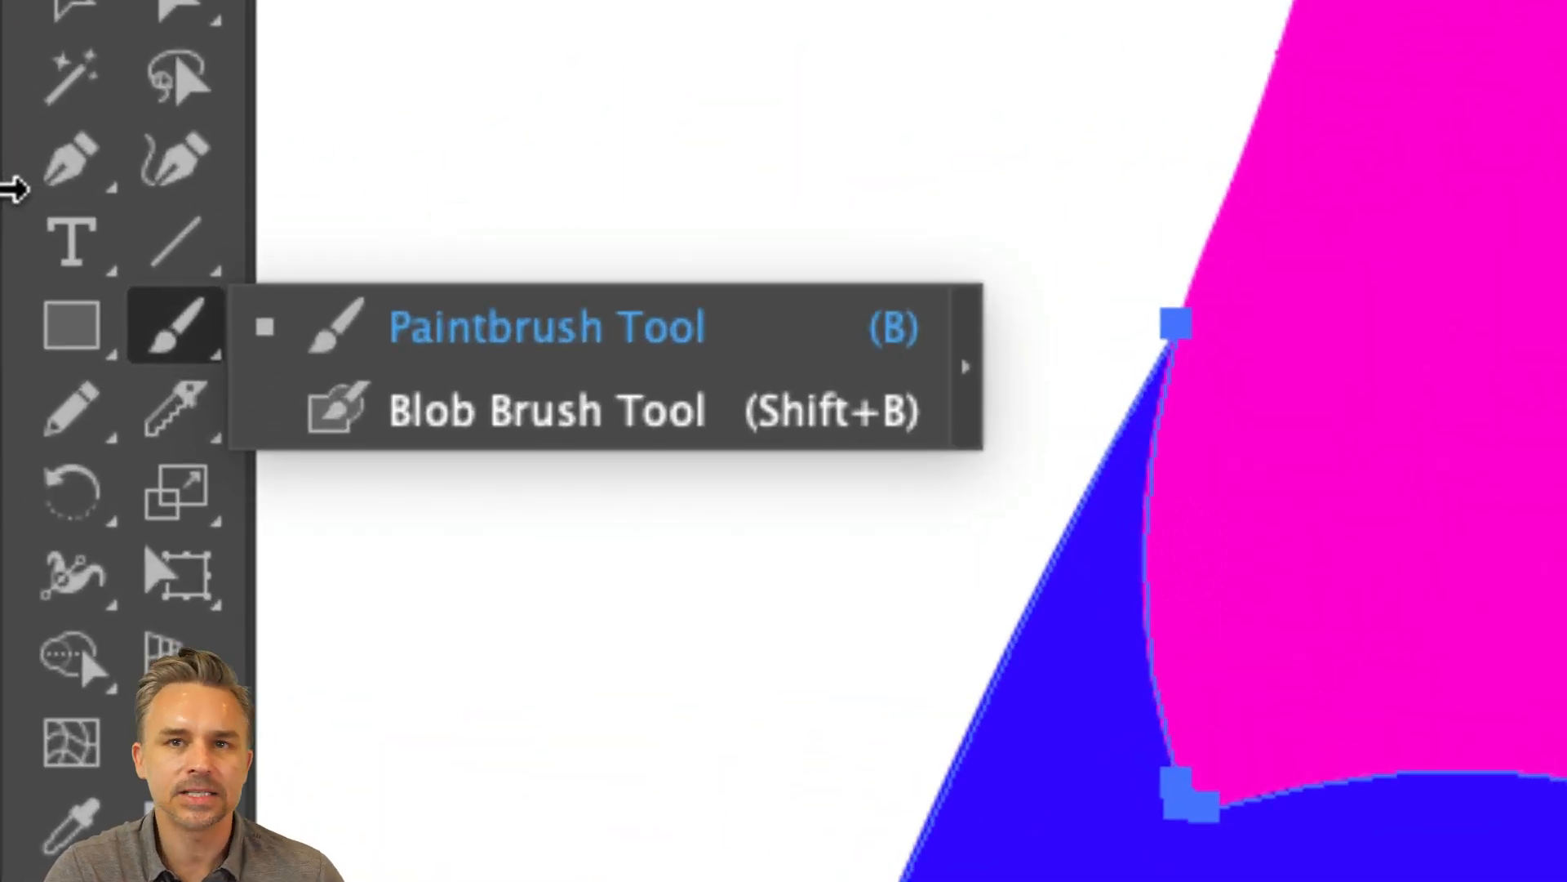
- Switch to a smaller Blob Brush and paint over the pointed left end of the blue eyebrow shape to round off its notch
{"action": "left_click", "coordinate": [369, 414]}
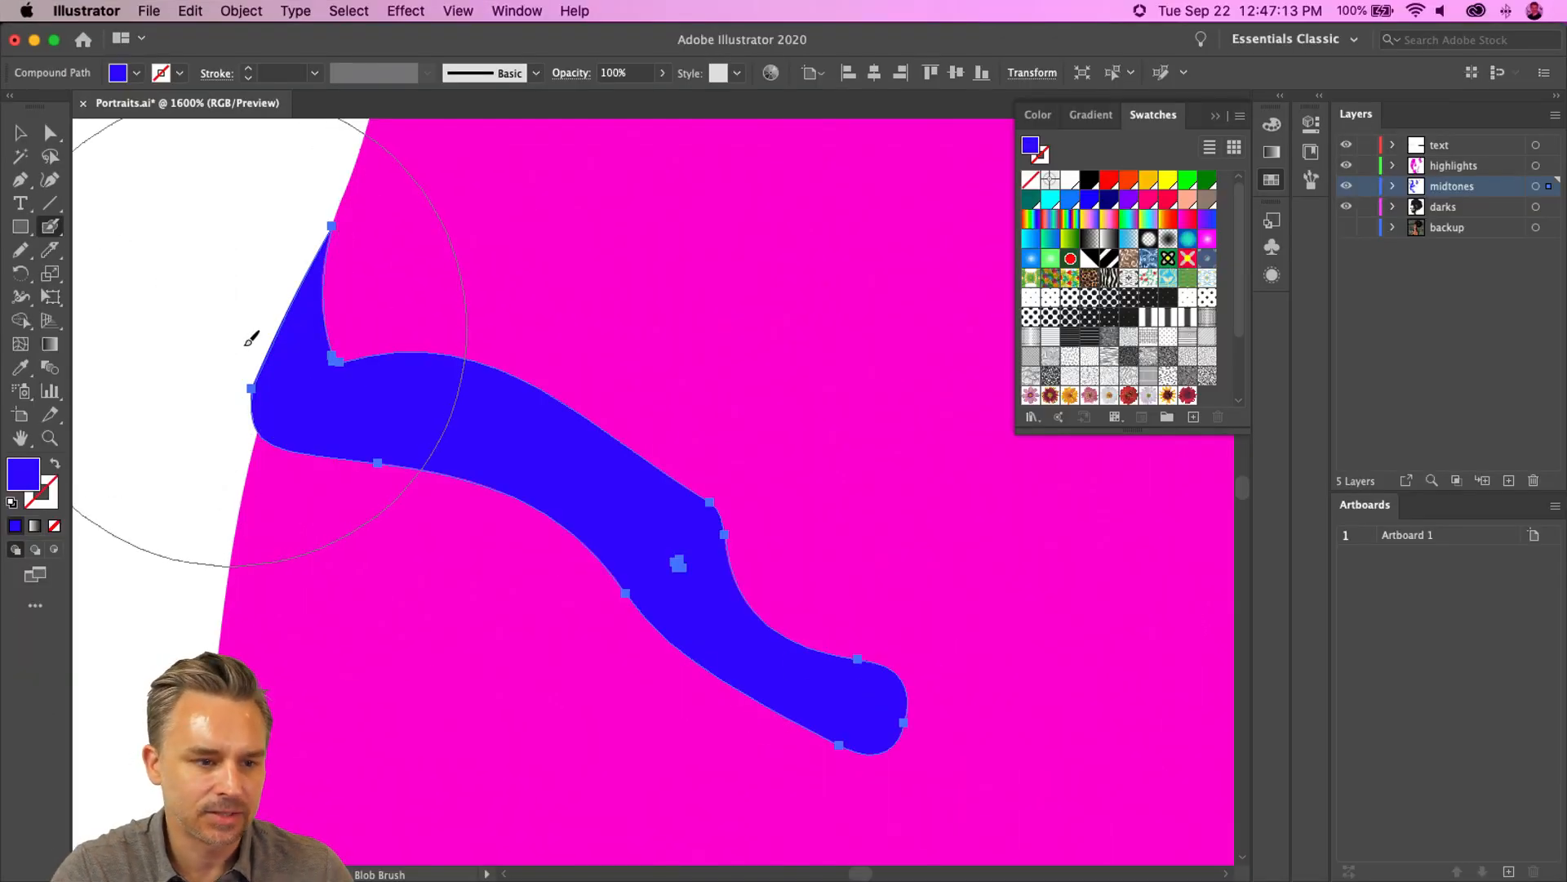
{"action": "key", "text": "bracketleft"}
{"action": "key", "text": "bracketleft"}
{"action": "key", "text": "bracketleft"}
{"action": "key", "text": "bracketleft"}
{"action": "key", "text": "bracketleft"}
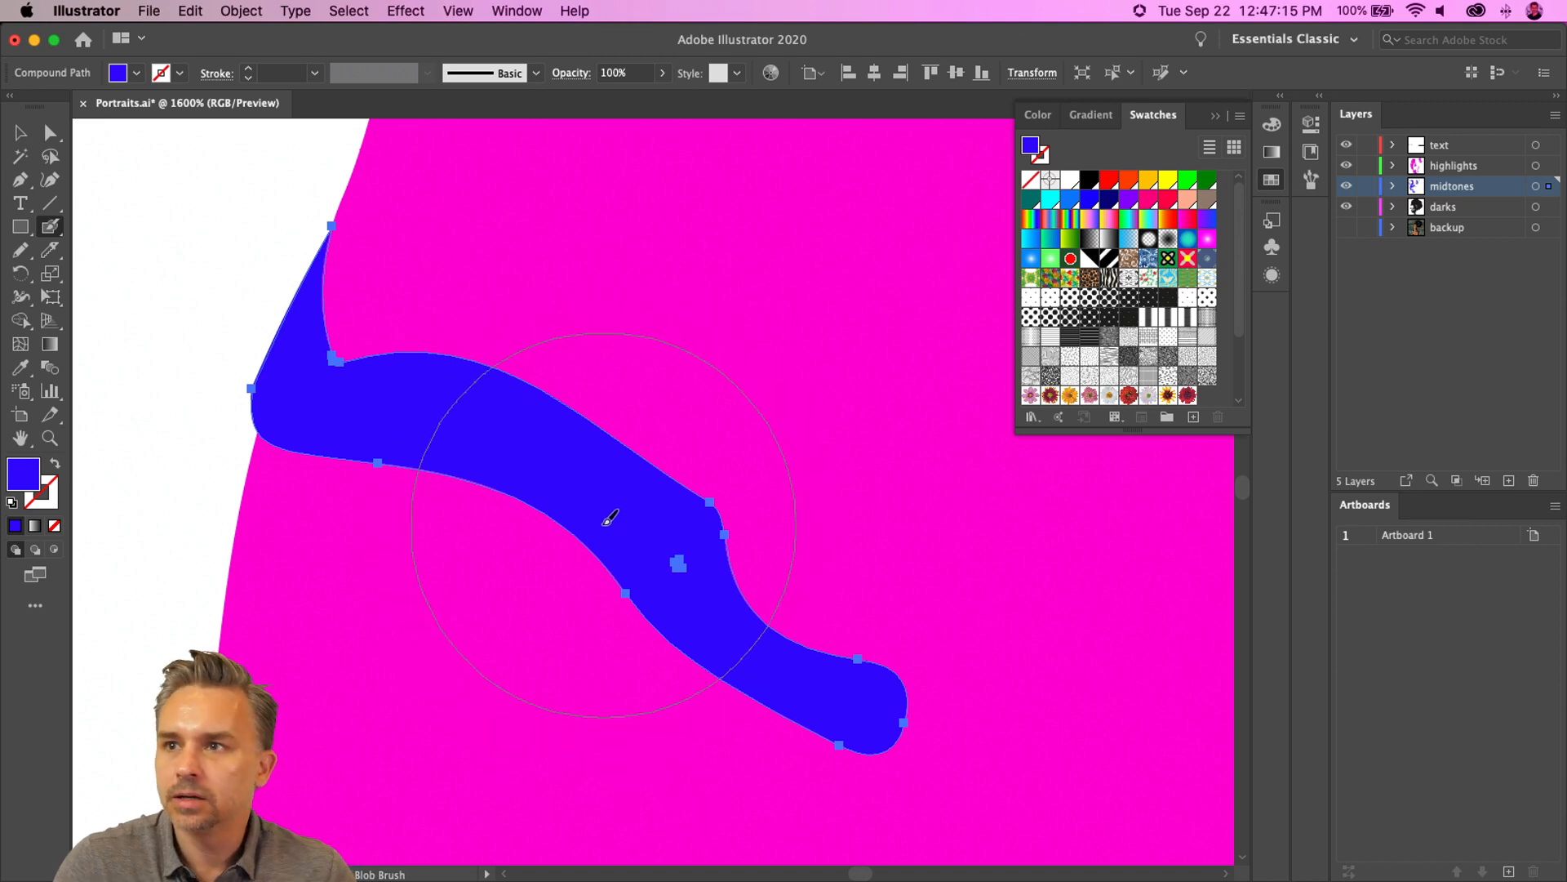
{"action": "key", "text": "bracketleft"}
{"action": "key", "text": "bracketleft"}
{"action": "key", "text": "bracketleft"}
{"action": "key", "text": "bracketleft"}
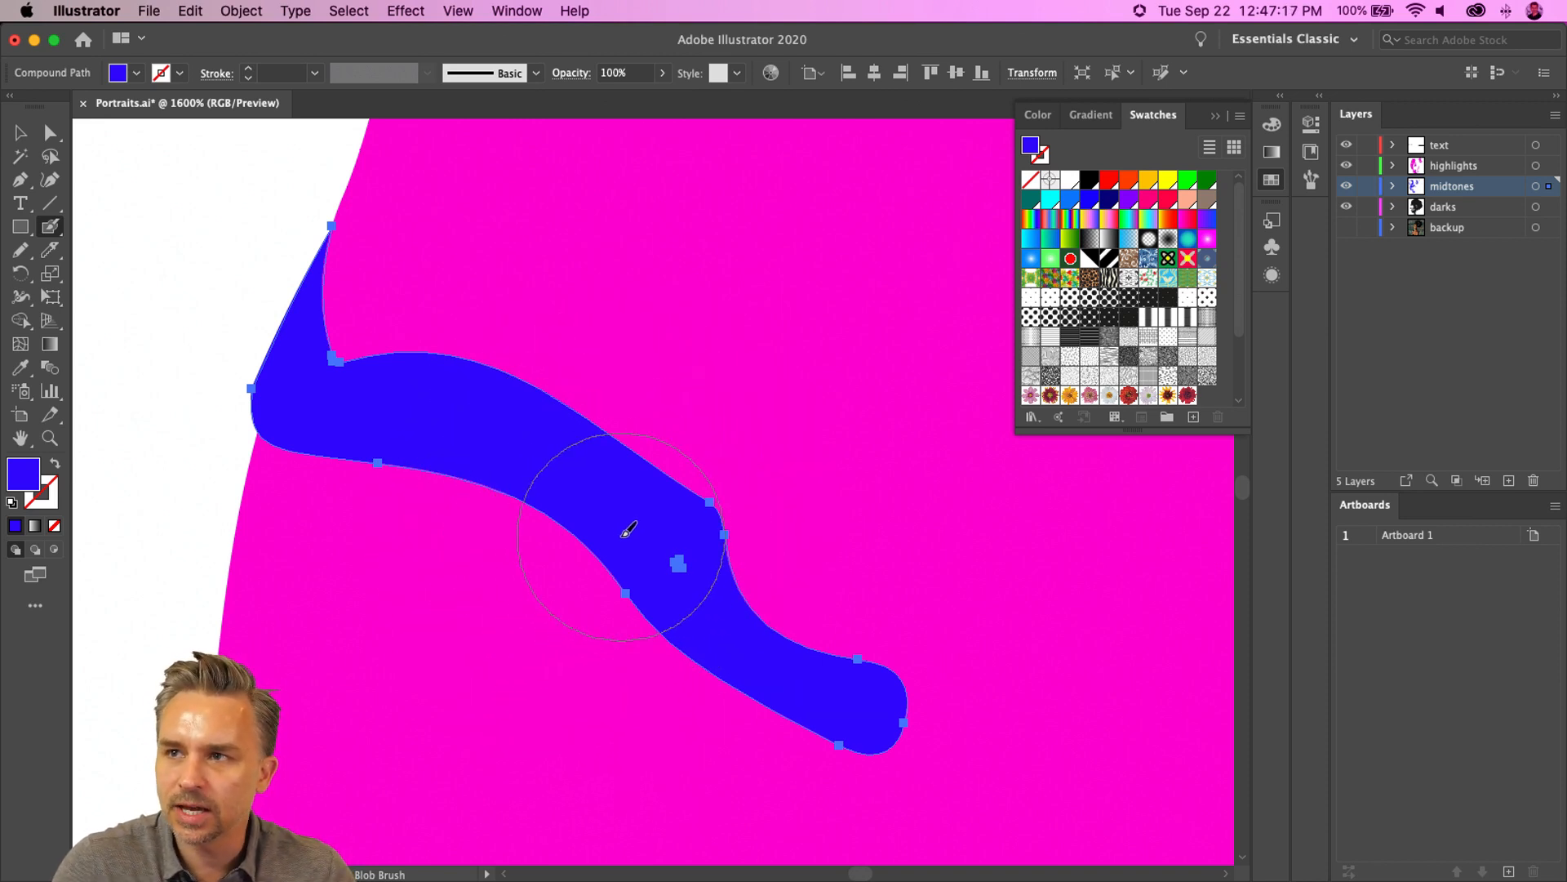
{"action": "key", "text": "bracketleft"}
{"action": "key", "text": "bracketleft"}
{"action": "key", "text": "bracketleft"}
{"action": "key", "text": "bracketleft"}
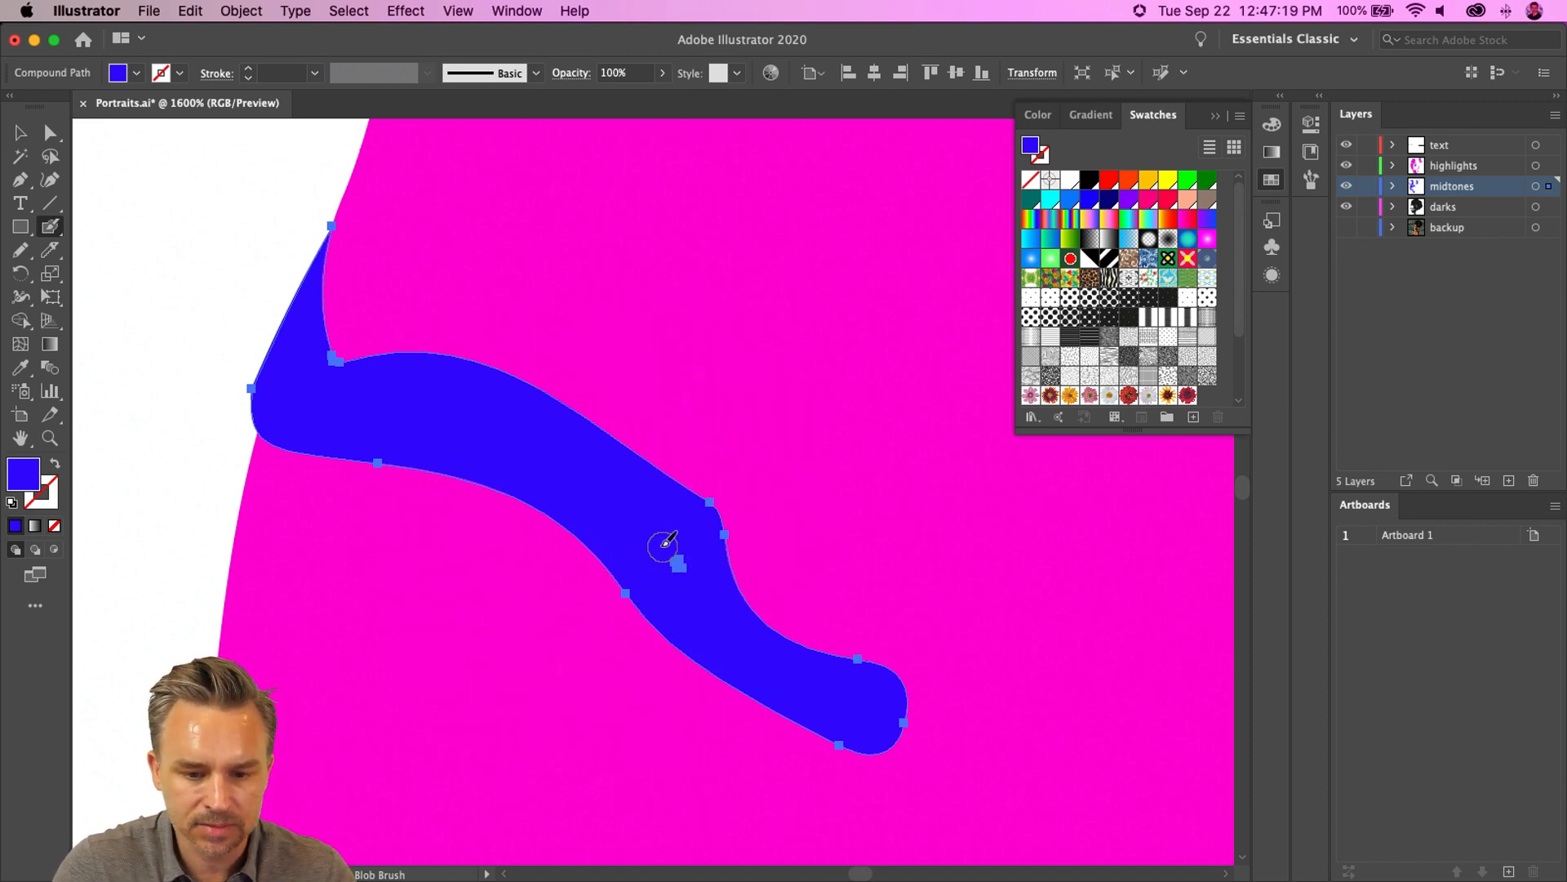
{"action": "left_click_drag", "start_coordinate": [723, 611], "coordinate": [715, 616]}
{"action": "key", "text": "bracketright"}
{"action": "key", "text": "bracketright"}
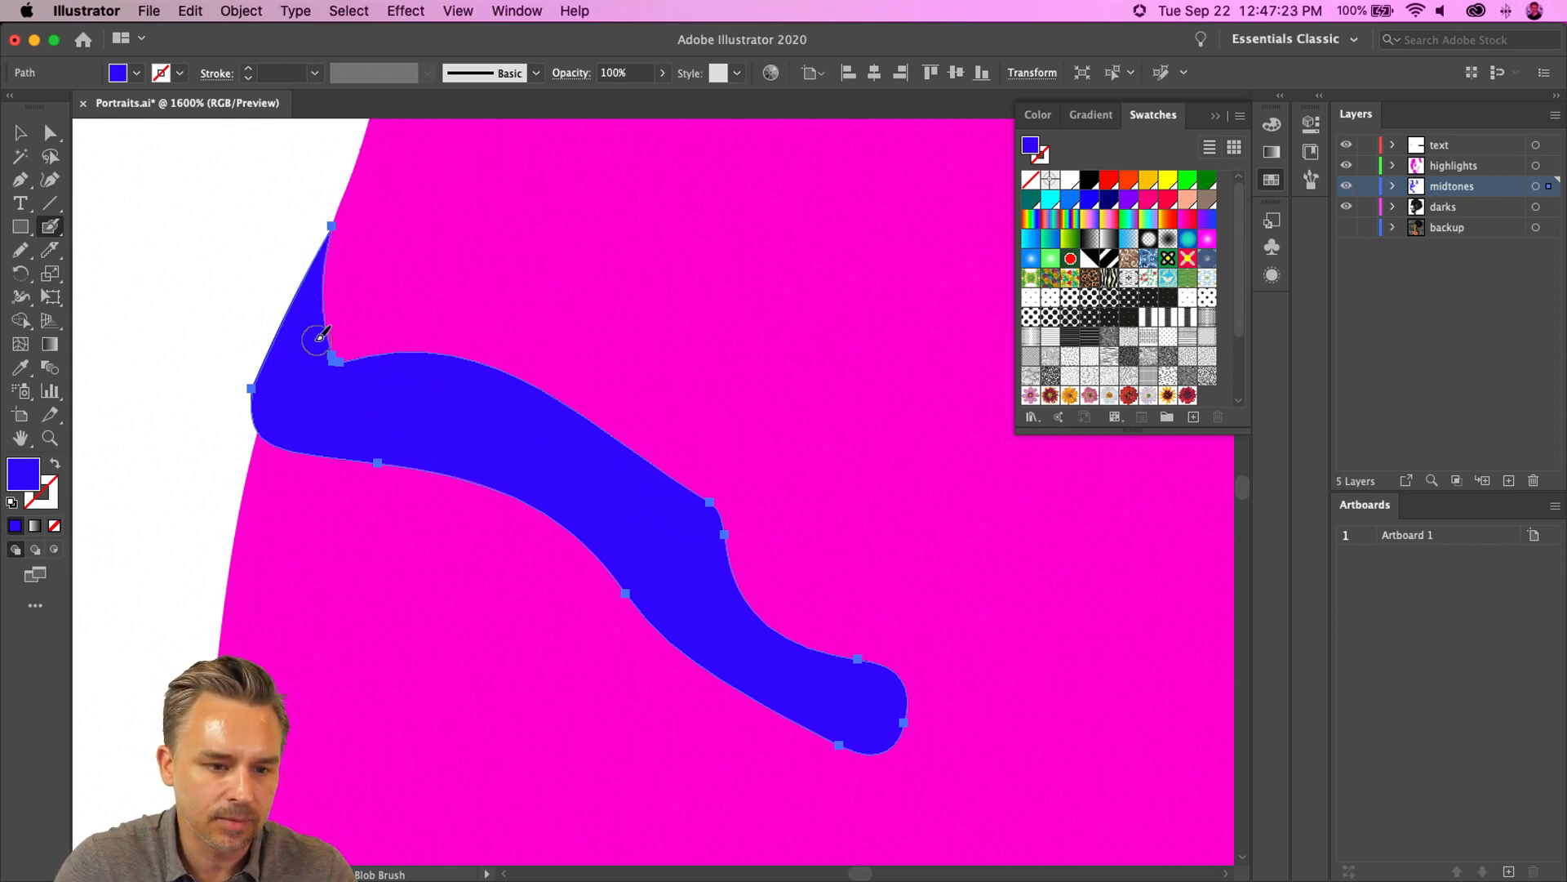
{"action": "mouse_move", "coordinate": [313, 336]}
{"action": "left_mouse_down"}
{"action": "mouse_move", "coordinate": [334, 373]}
{"action": "mouse_move", "coordinate": [455, 369]}
{"action": "left_mouse_up"}
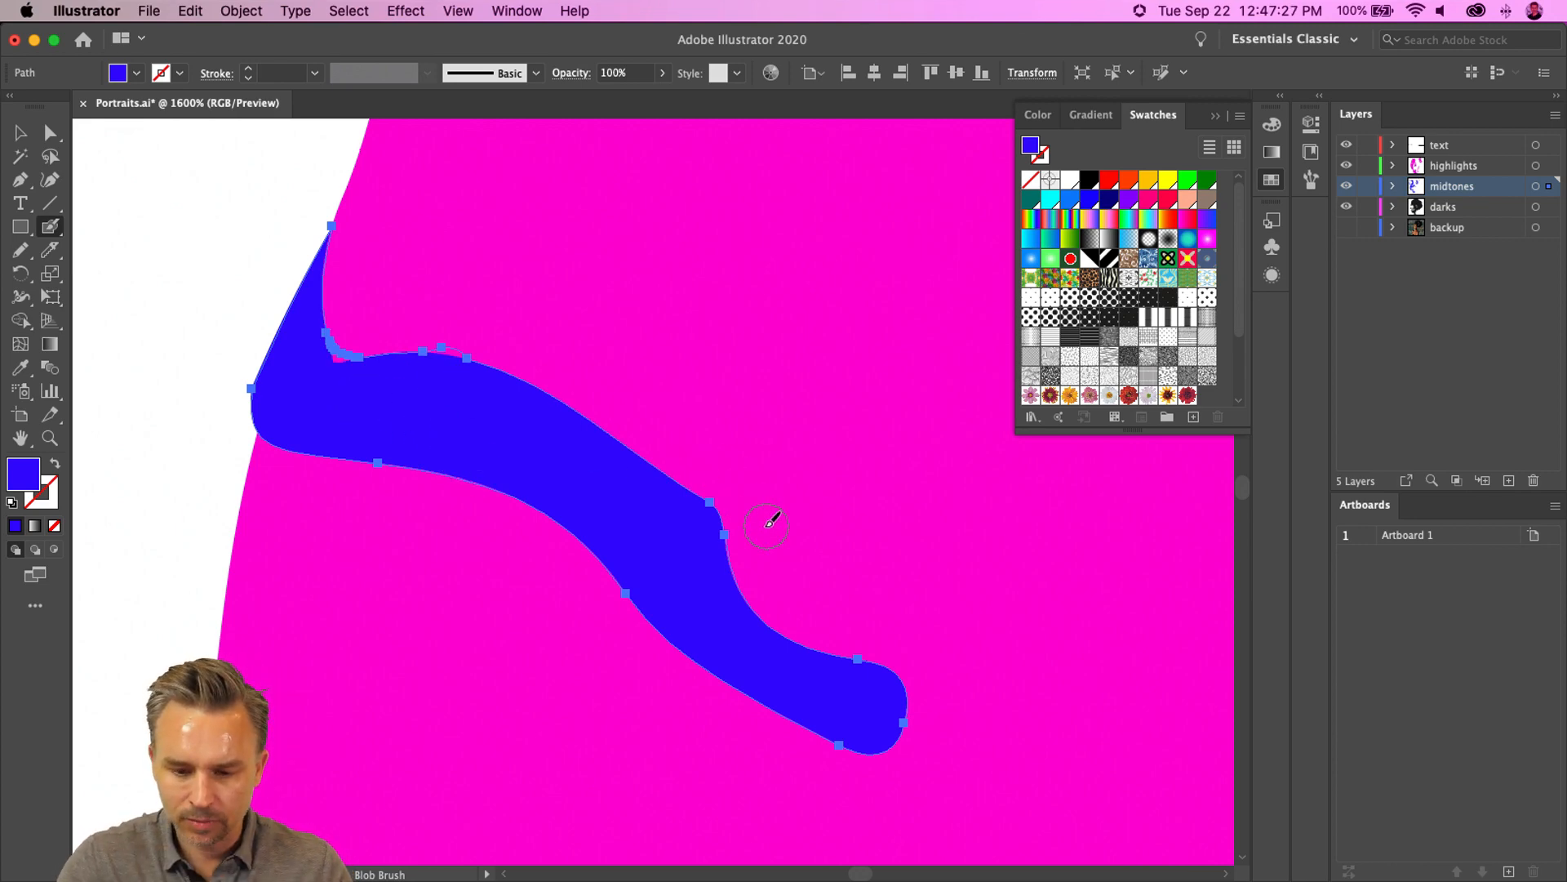
- Inspect the midtone shapes across the face and hair, and close the Swatches panel
{"action": "key", "text": "super+minus"}
{"action": "key", "text": "super+minus"}
{"action": "key", "text": "super+minus"}
{"action": "left_click_drag", "start_coordinate": [768, 522], "coordinate": [672, 354]}
{"action": "left_click_drag", "start_coordinate": [732, 561], "coordinate": [377, 277]}
{"action": "left_click_drag", "start_coordinate": [555, 482], "coordinate": [608, 159]}
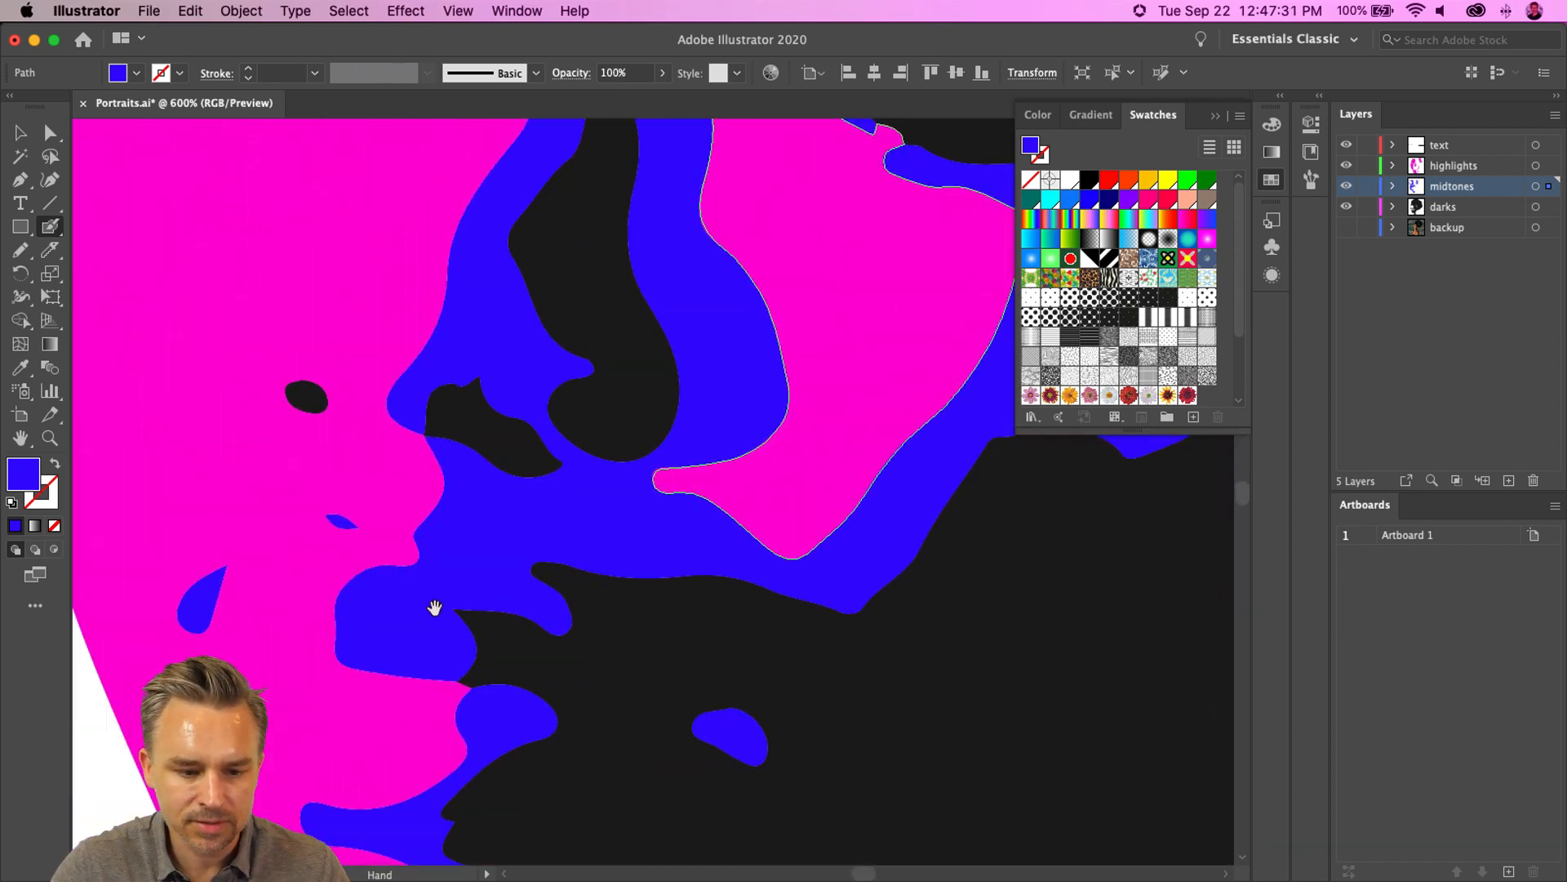
{"action": "left_click_drag", "start_coordinate": [433, 605], "coordinate": [605, 216]}
{"action": "mouse_move", "coordinate": [590, 541]}
{"action": "left_mouse_down"}
{"action": "mouse_move", "coordinate": [457, 127]}
{"action": "mouse_move", "coordinate": [593, 563]}
{"action": "mouse_move", "coordinate": [594, 533]}
{"action": "left_mouse_up"}
{"action": "left_click_drag", "start_coordinate": [627, 435], "coordinate": [339, 434]}
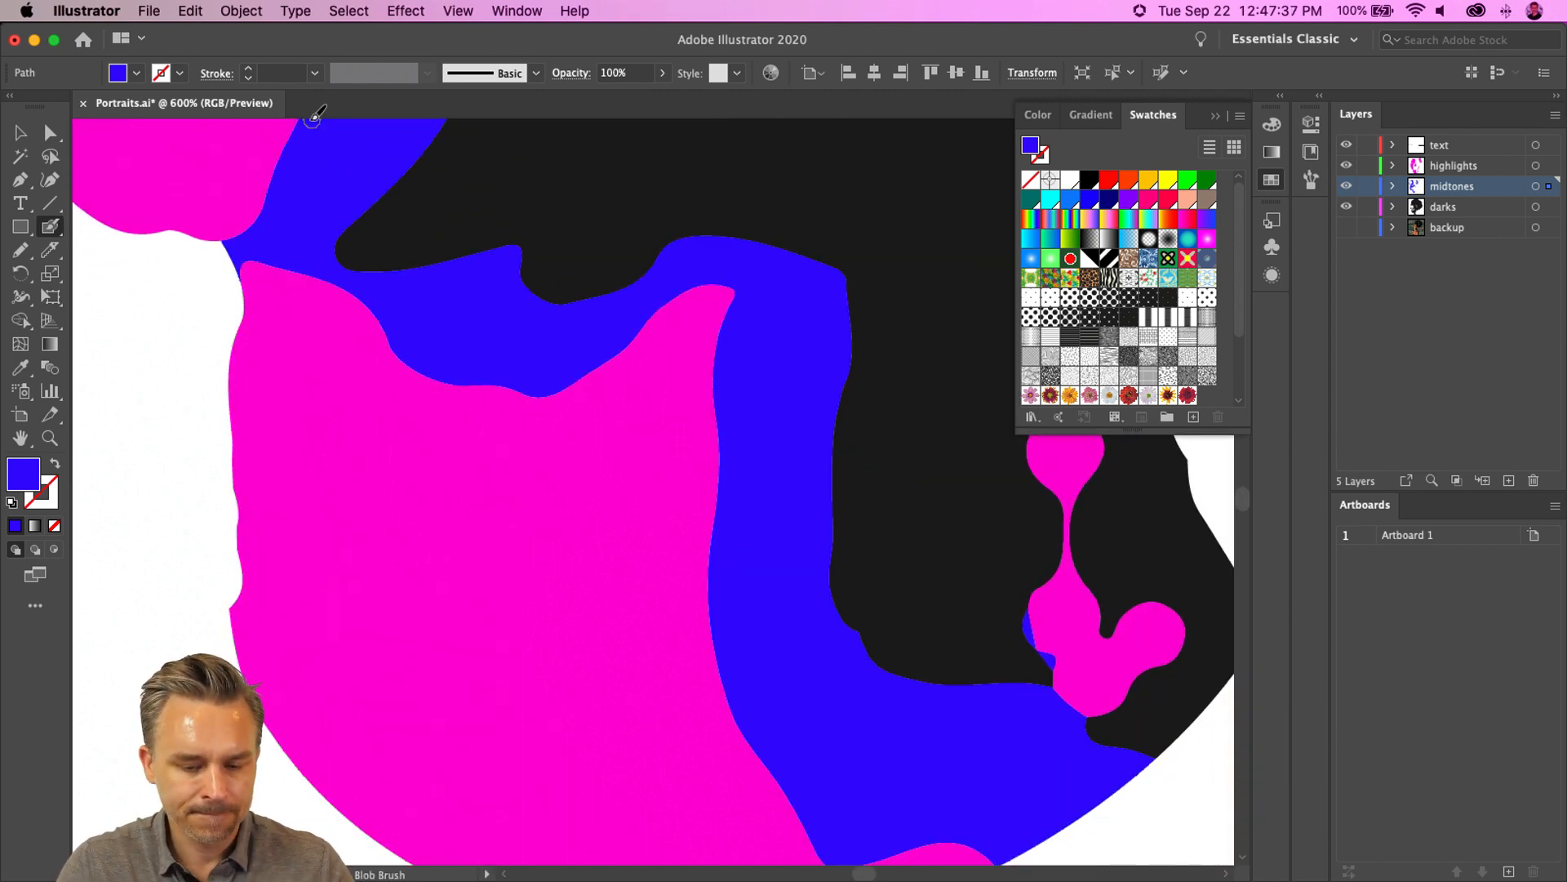
{"action": "left_click_drag", "start_coordinate": [687, 416], "coordinate": [757, 614]}
{"action": "key", "text": "super+minus"}
{"action": "key", "text": "super+minus"}
{"action": "key", "text": "super+minus"}
{"action": "mouse_move", "coordinate": [528, 540]}
{"action": "left_mouse_down"}
{"action": "mouse_move", "coordinate": [314, 355]}
{"action": "mouse_move", "coordinate": [325, 308]}
{"action": "left_mouse_up"}
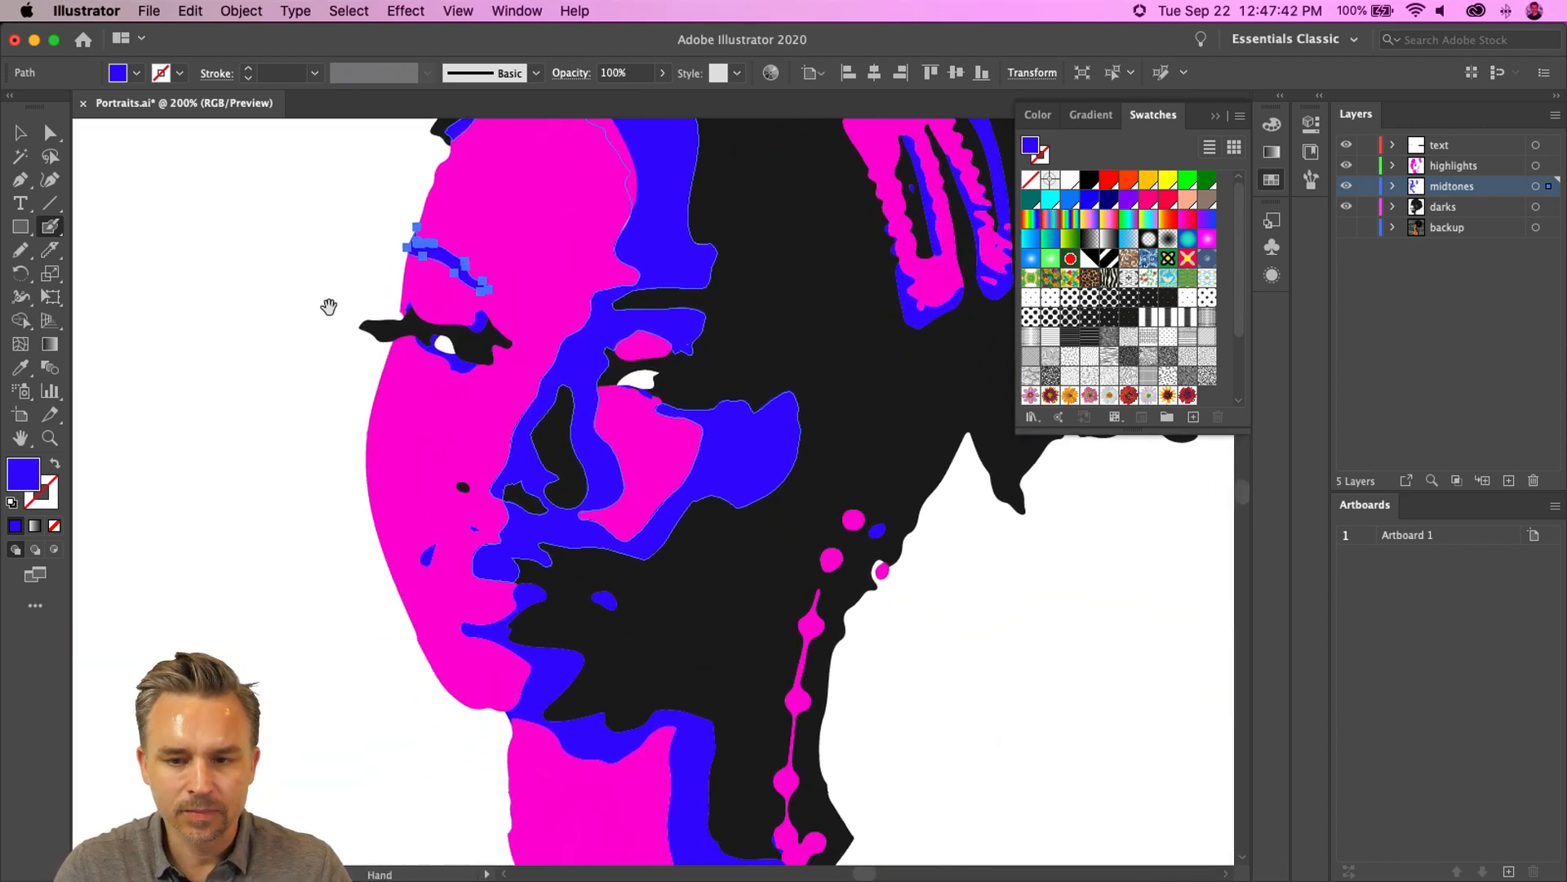
{"action": "left_click", "coordinate": [1215, 119]}
{"action": "left_click_drag", "start_coordinate": [741, 549], "coordinate": [832, 489]}
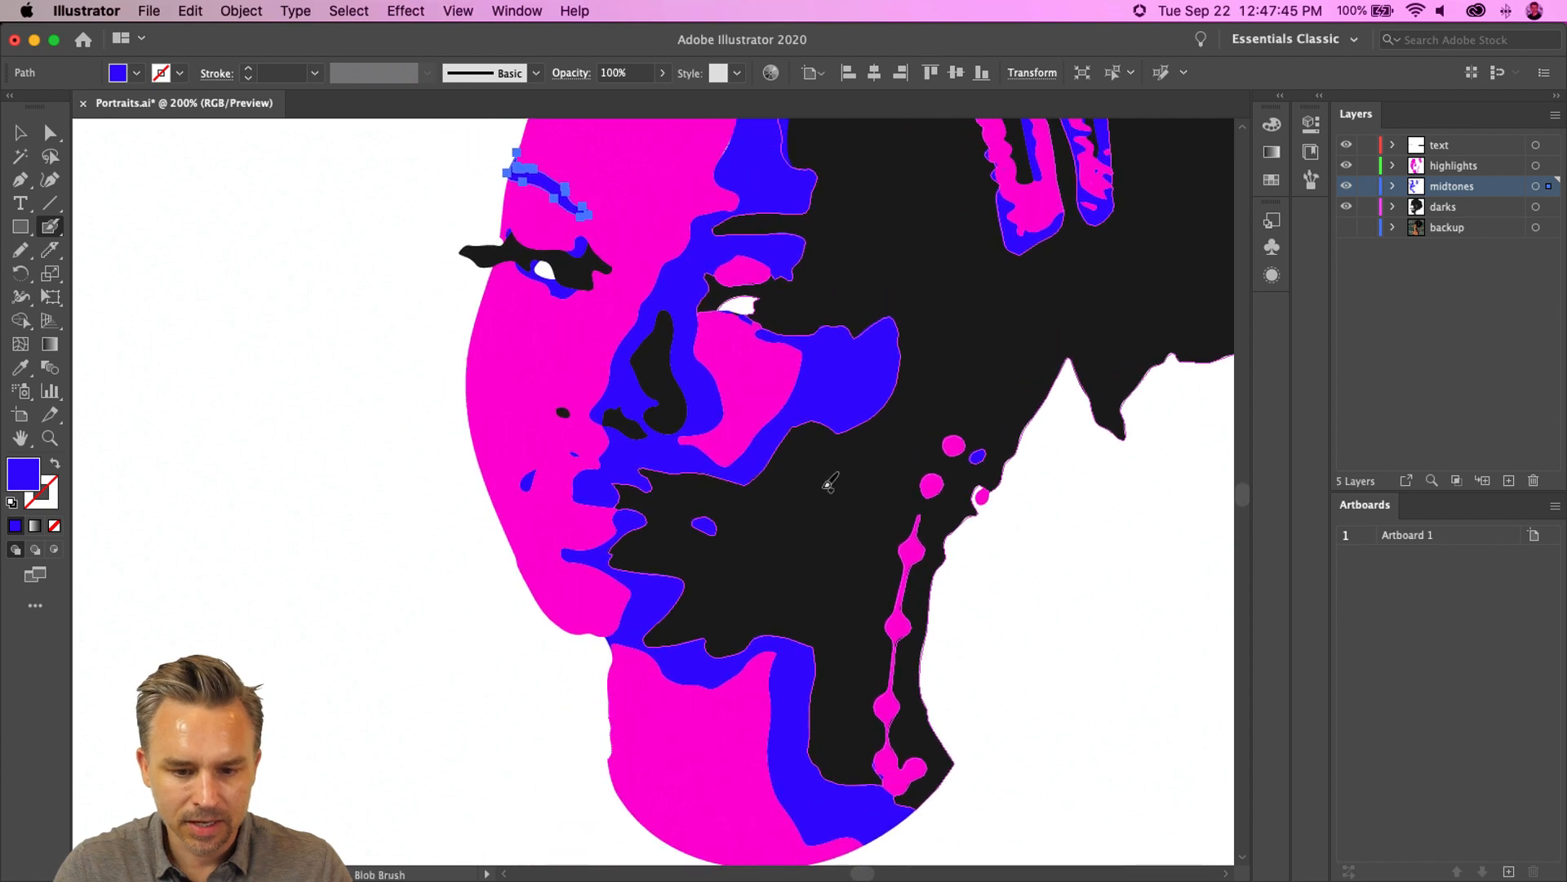
- Select the dark shape and fill the small notch at the corner of the mouth with the Blob Brush
{"action": "key", "text": "v"}
{"action": "left_click", "coordinate": [205, 355]}
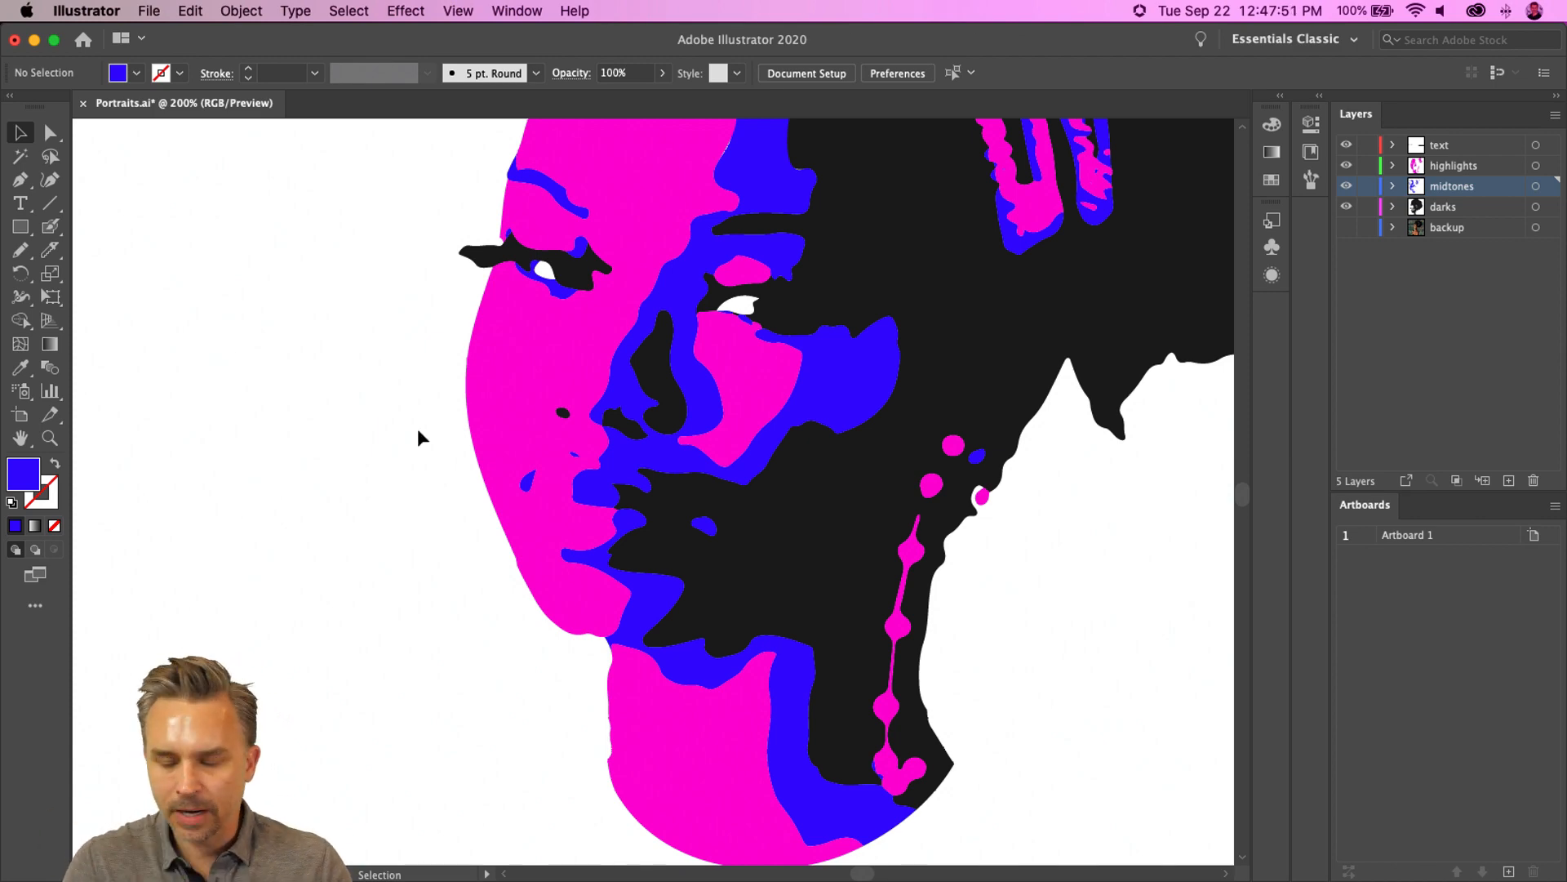
{"action": "left_click", "coordinate": [676, 551]}
{"action": "key", "text": "a"}
{"action": "key", "text": "super+equal"}
{"action": "key", "text": "super+equal"}
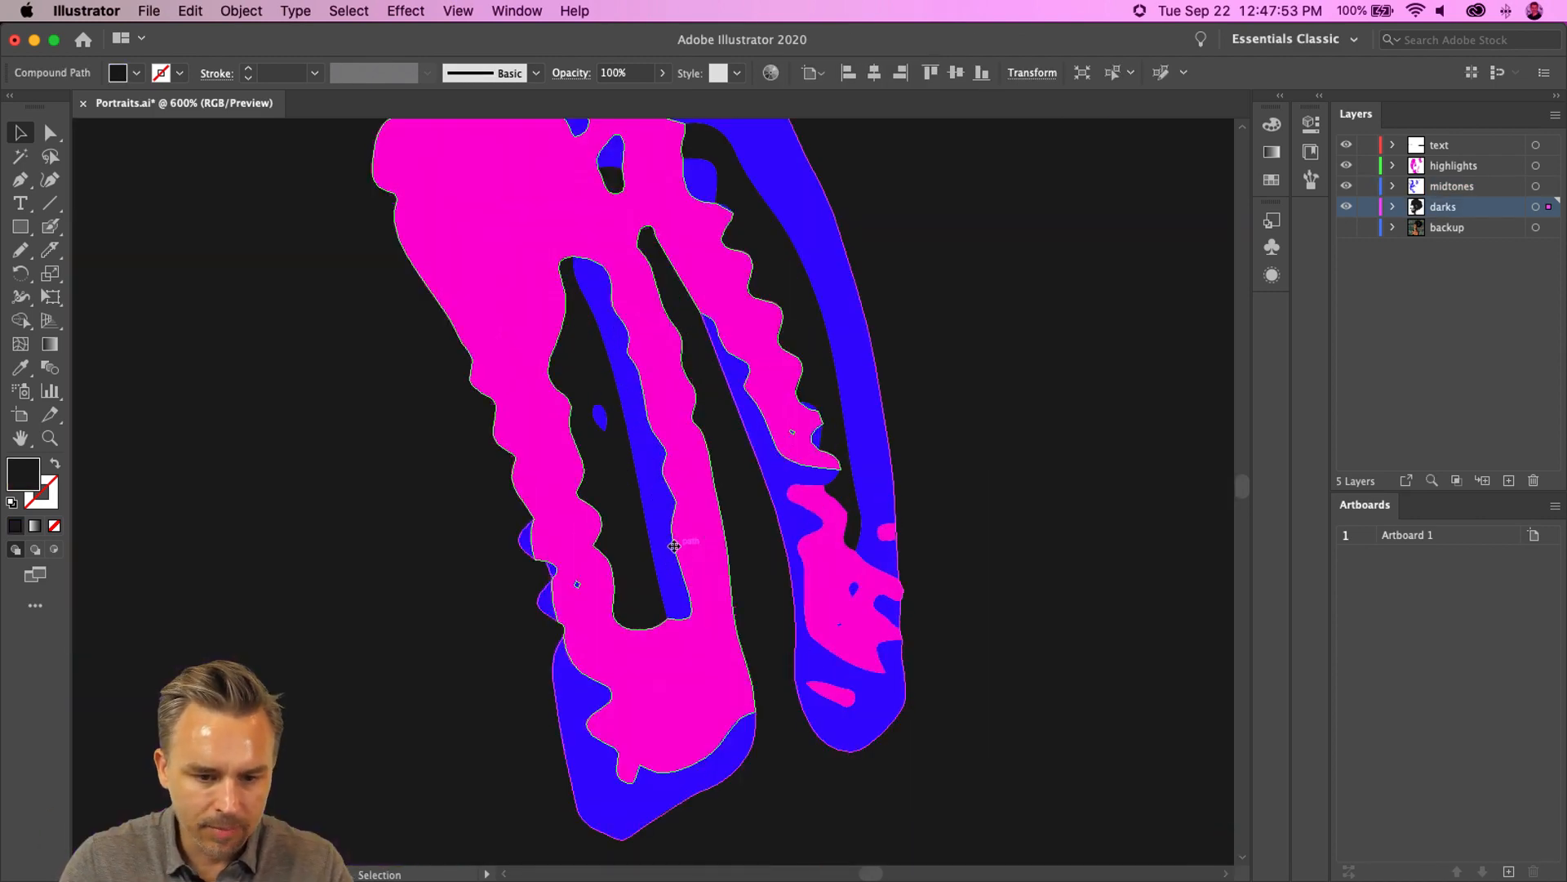
{"action": "left_click_drag", "start_coordinate": [305, 582], "coordinate": [1225, 2]}
{"action": "left_click_drag", "start_coordinate": [579, 721], "coordinate": [591, 297]}
{"action": "left_click_drag", "start_coordinate": [542, 577], "coordinate": [744, 400]}
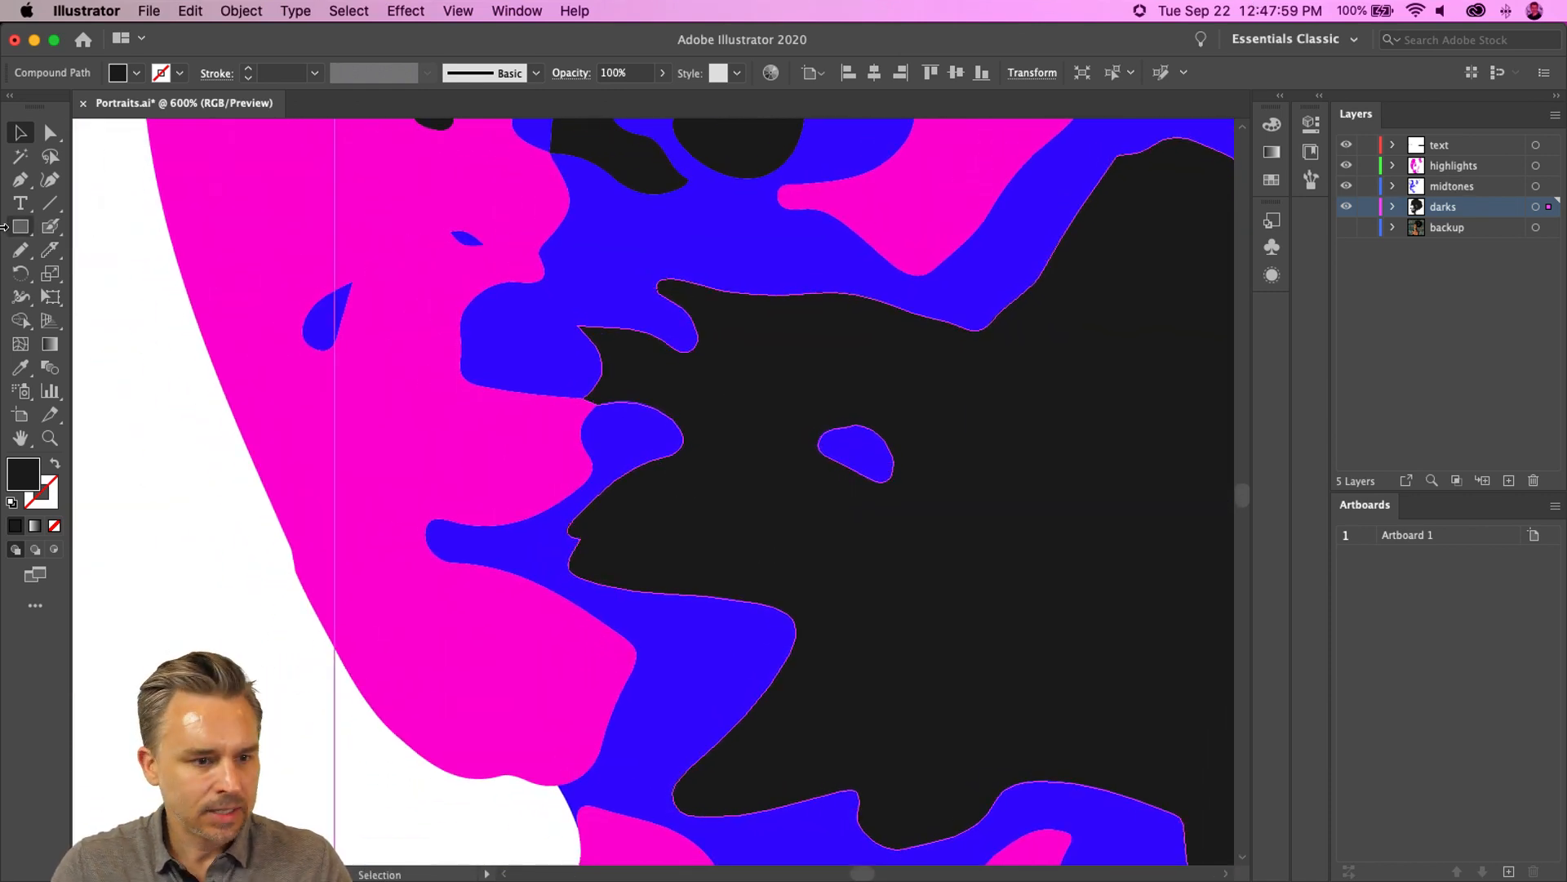
{"action": "left_click_drag", "start_coordinate": [49, 226], "coordinate": [107, 250]}
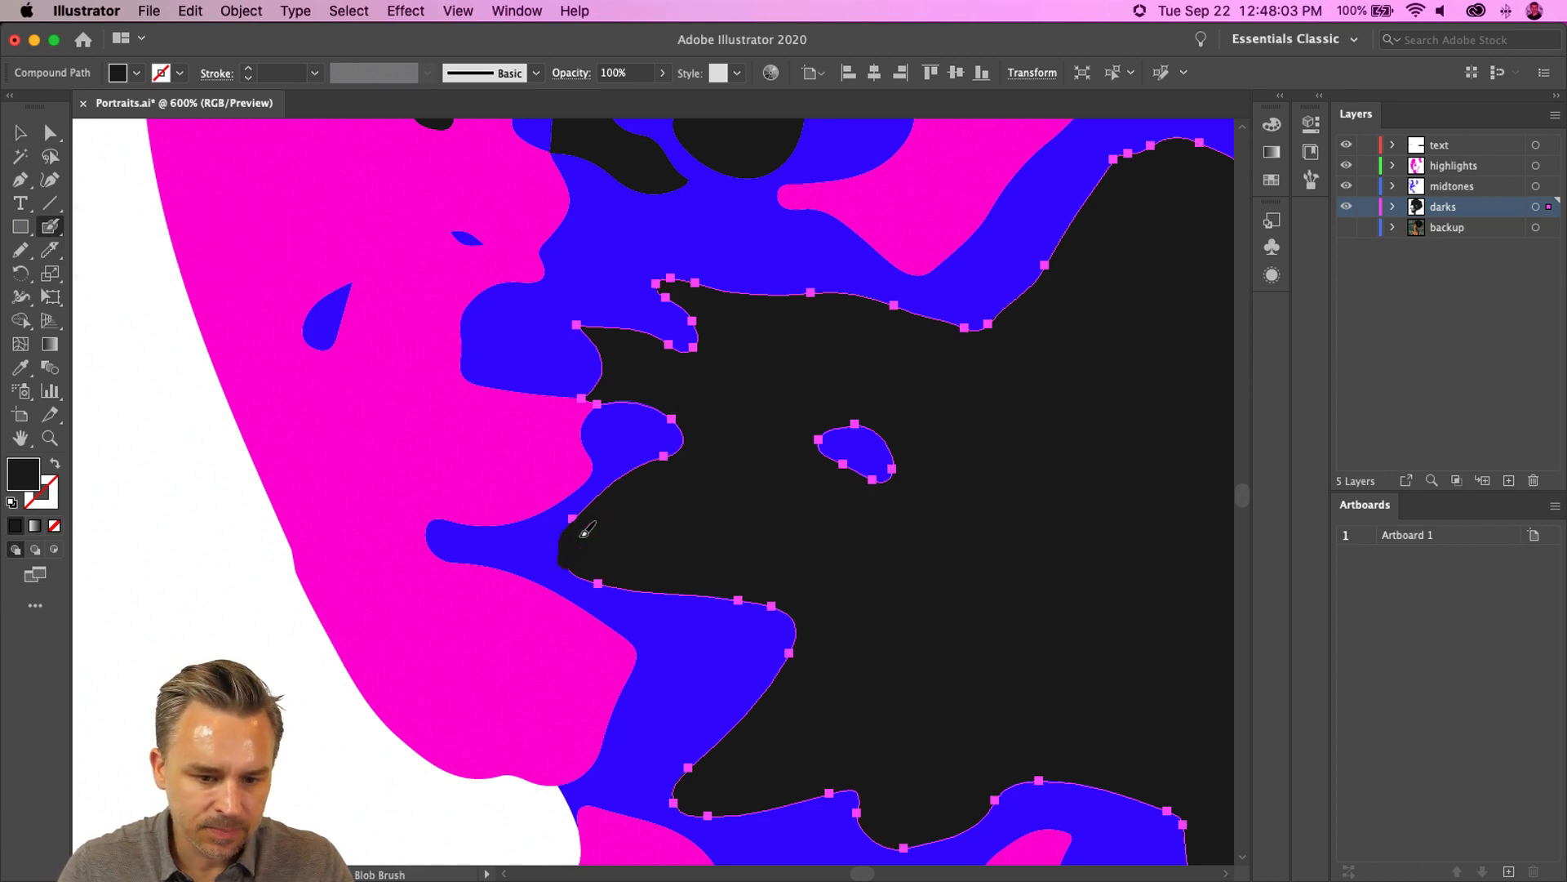
{"action": "left_click_drag", "start_coordinate": [610, 526], "coordinate": [587, 542]}
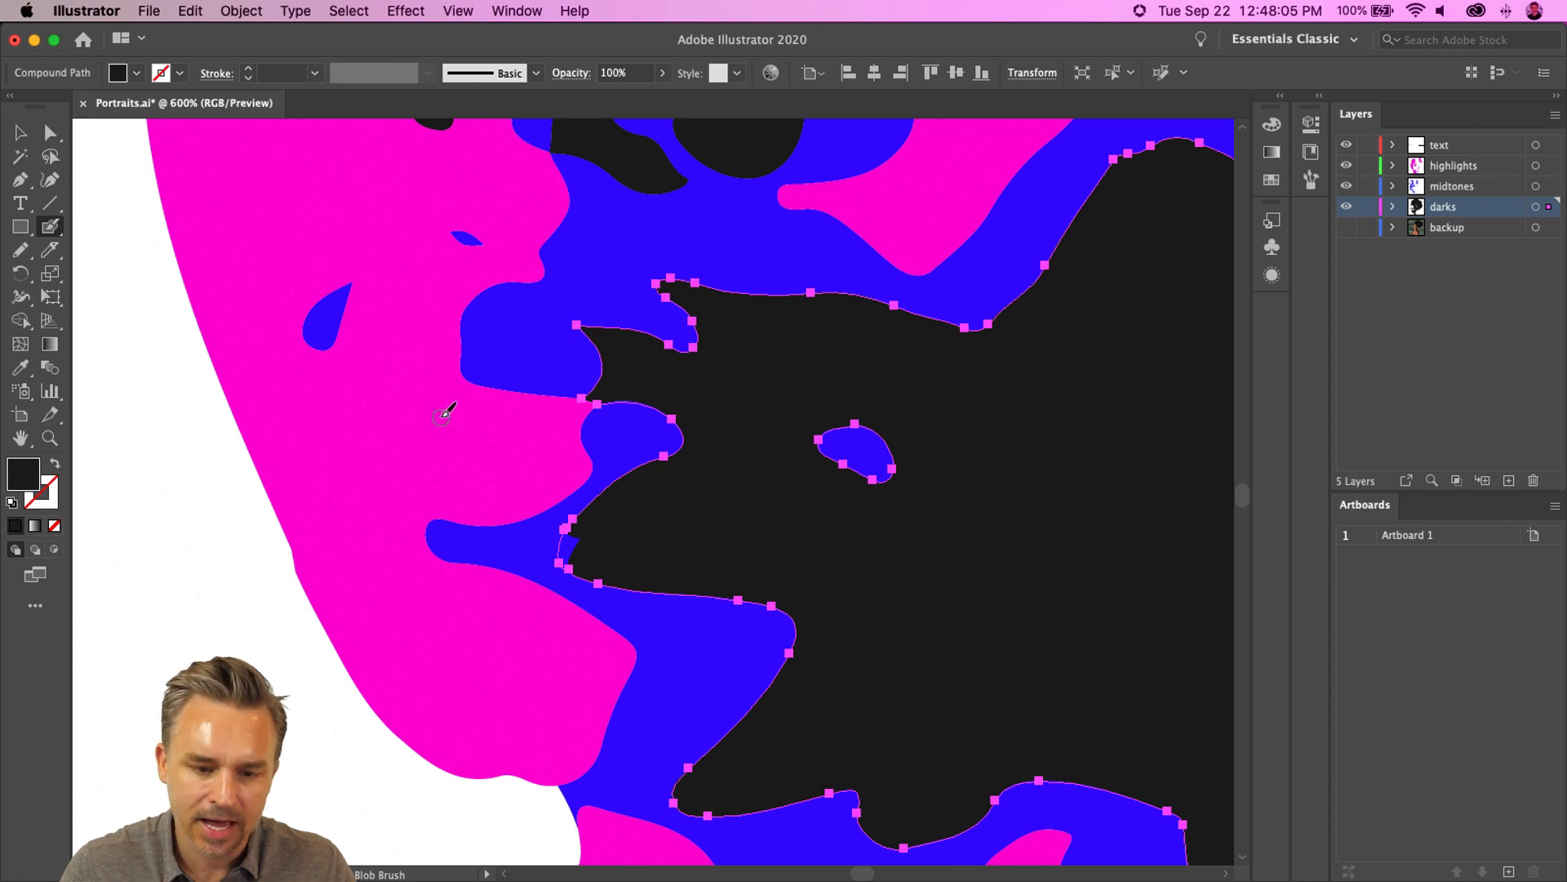
- Nudge an anchor of the blue midtone shape at the mouth corner slightly upward with Direct Selection
{"action": "key", "text": "a"}
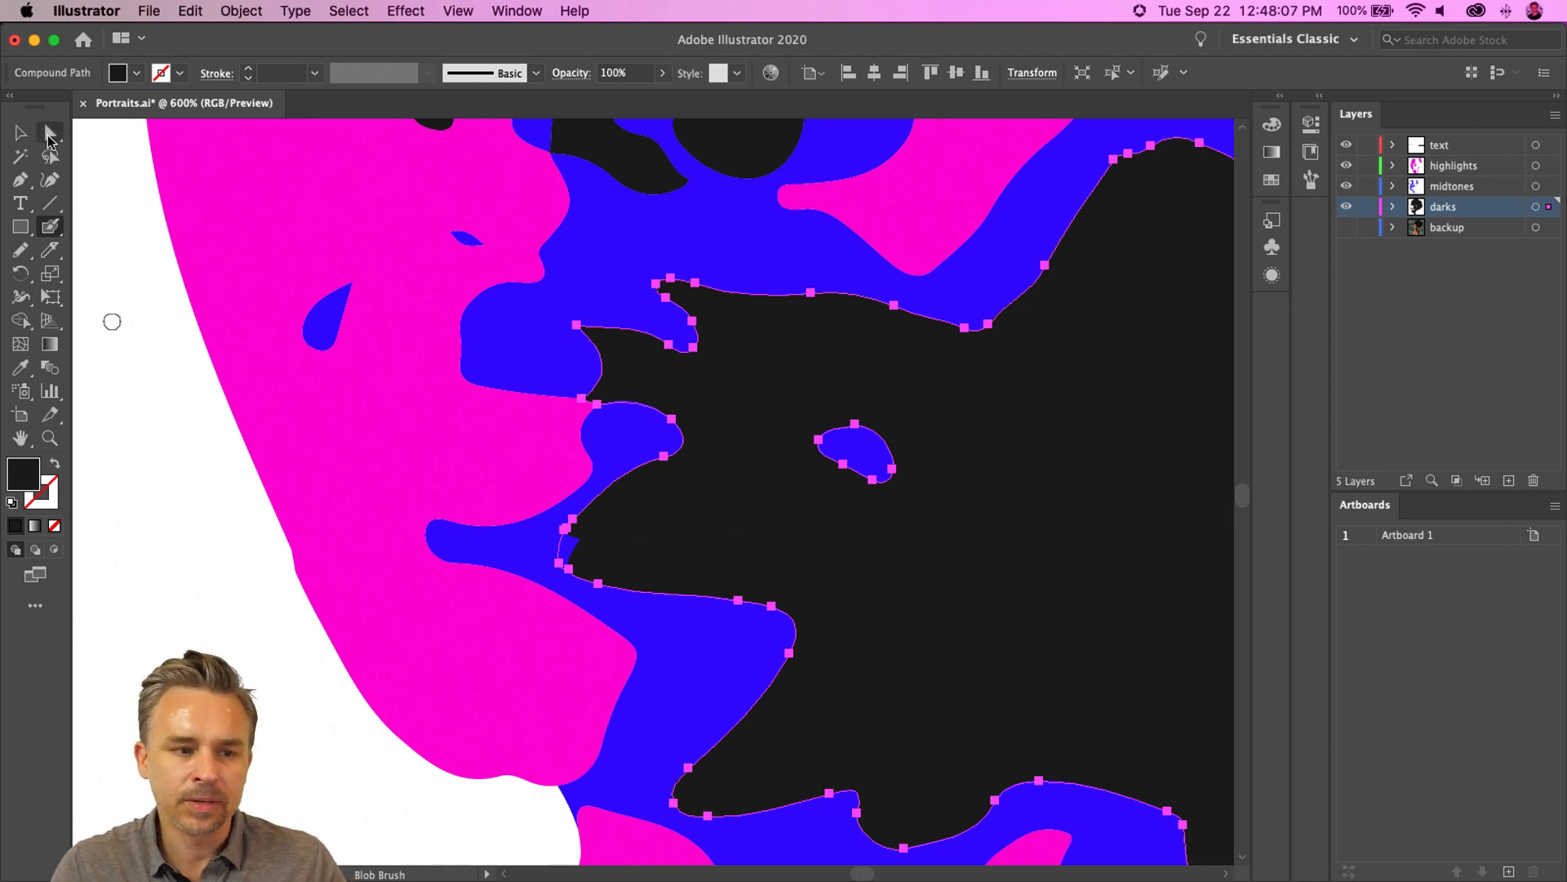
{"action": "left_click", "coordinate": [541, 560]}
{"action": "mouse_move", "coordinate": [576, 541]}
{"action": "left_mouse_down"}
{"action": "mouse_move", "coordinate": [563, 548]}
{"action": "mouse_move", "coordinate": [578, 537]}
{"action": "left_mouse_up"}
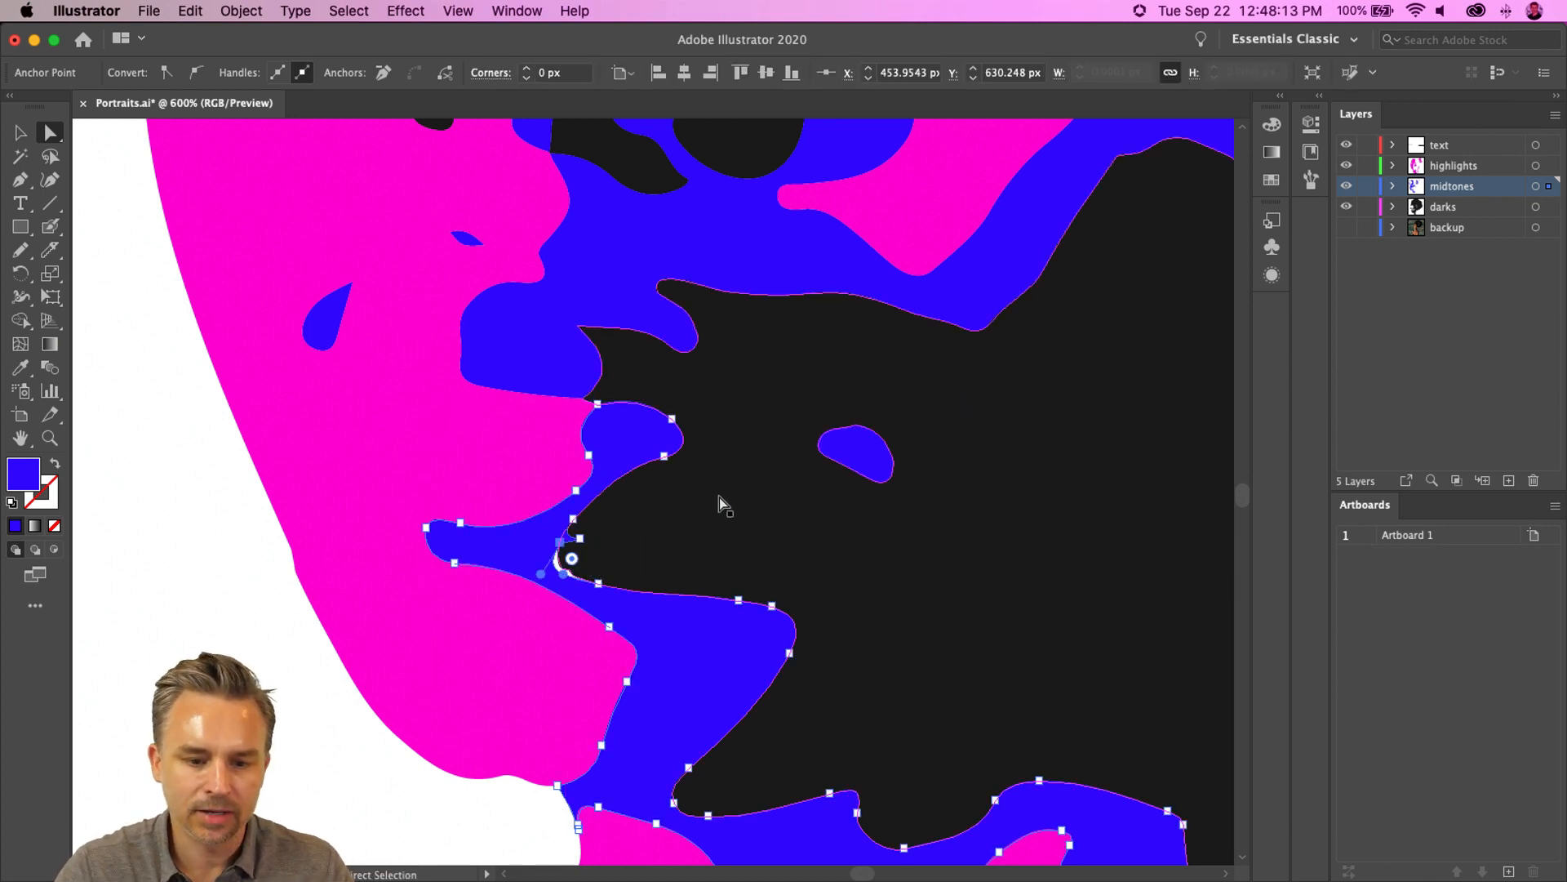
{"action": "left_click", "coordinate": [650, 530]}
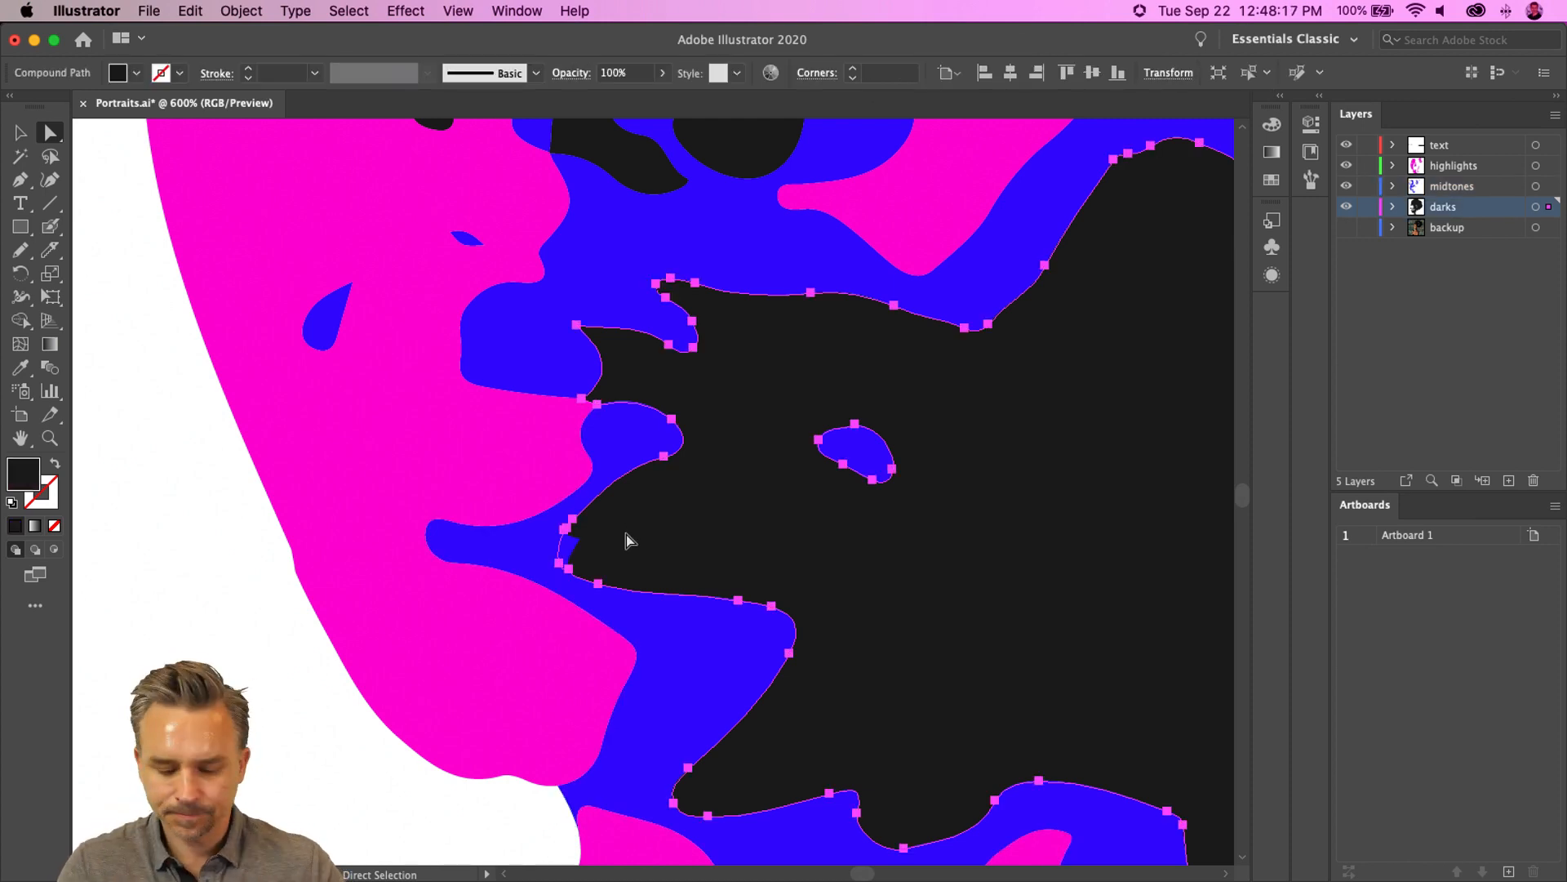
- Hide the midtones layer and paint over the whole face area of the dark shape with an enlarged Blob Brush
{"action": "key", "text": "super+minus"}
{"action": "key", "text": "super+minus"}
{"action": "key", "text": "super+minus"}
{"action": "key", "text": "super+minus"}
{"action": "left_click_drag", "start_coordinate": [404, 450], "coordinate": [659, 351]}
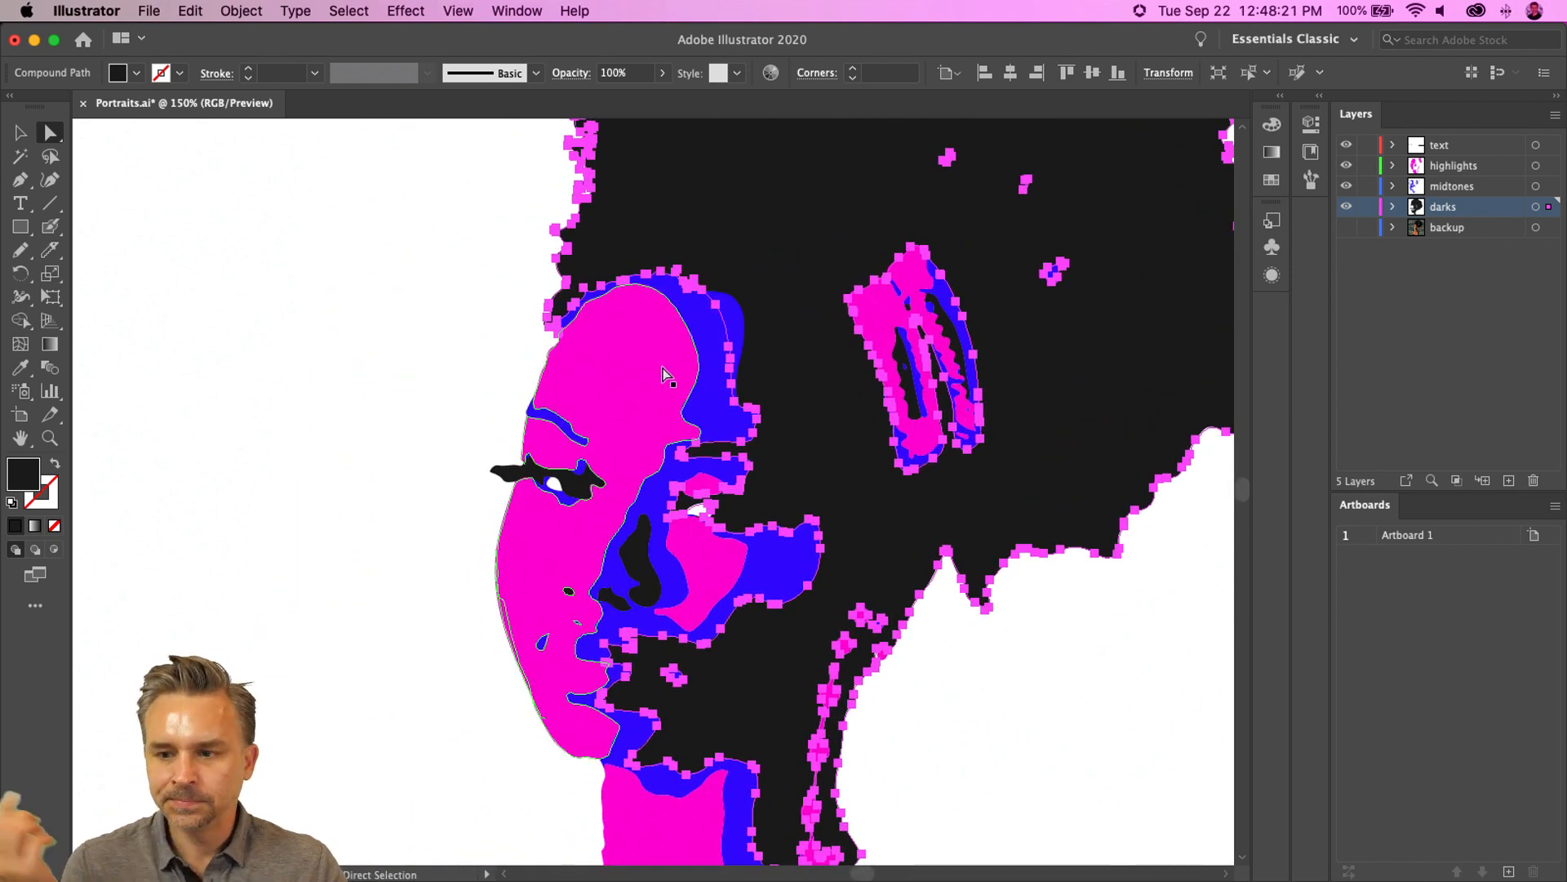
{"action": "left_click", "coordinate": [1346, 186]}
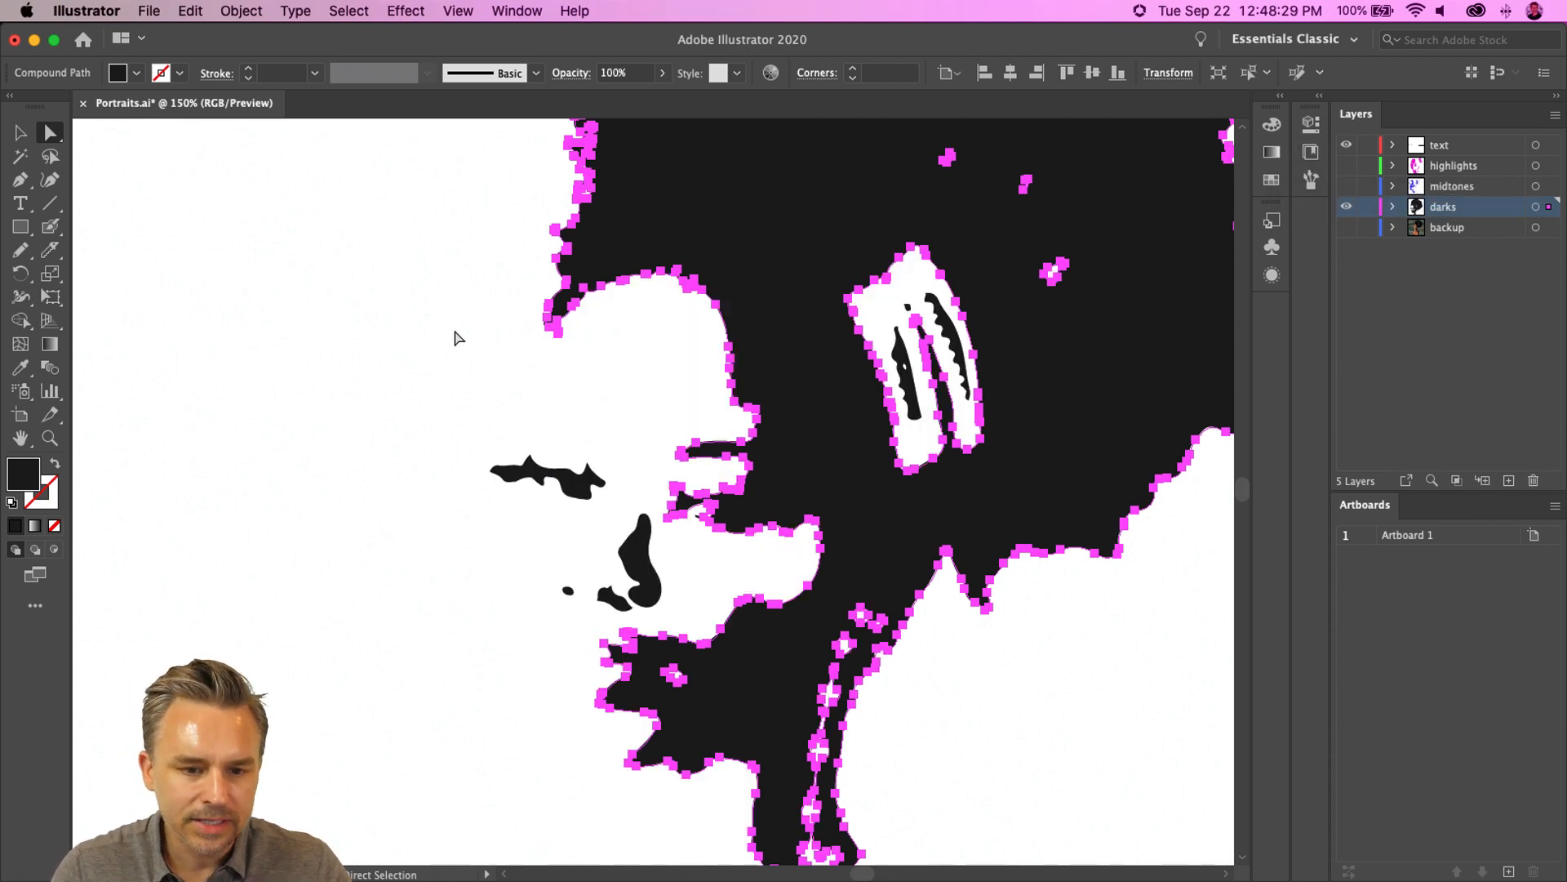
{"action": "left_click", "coordinate": [50, 226]}
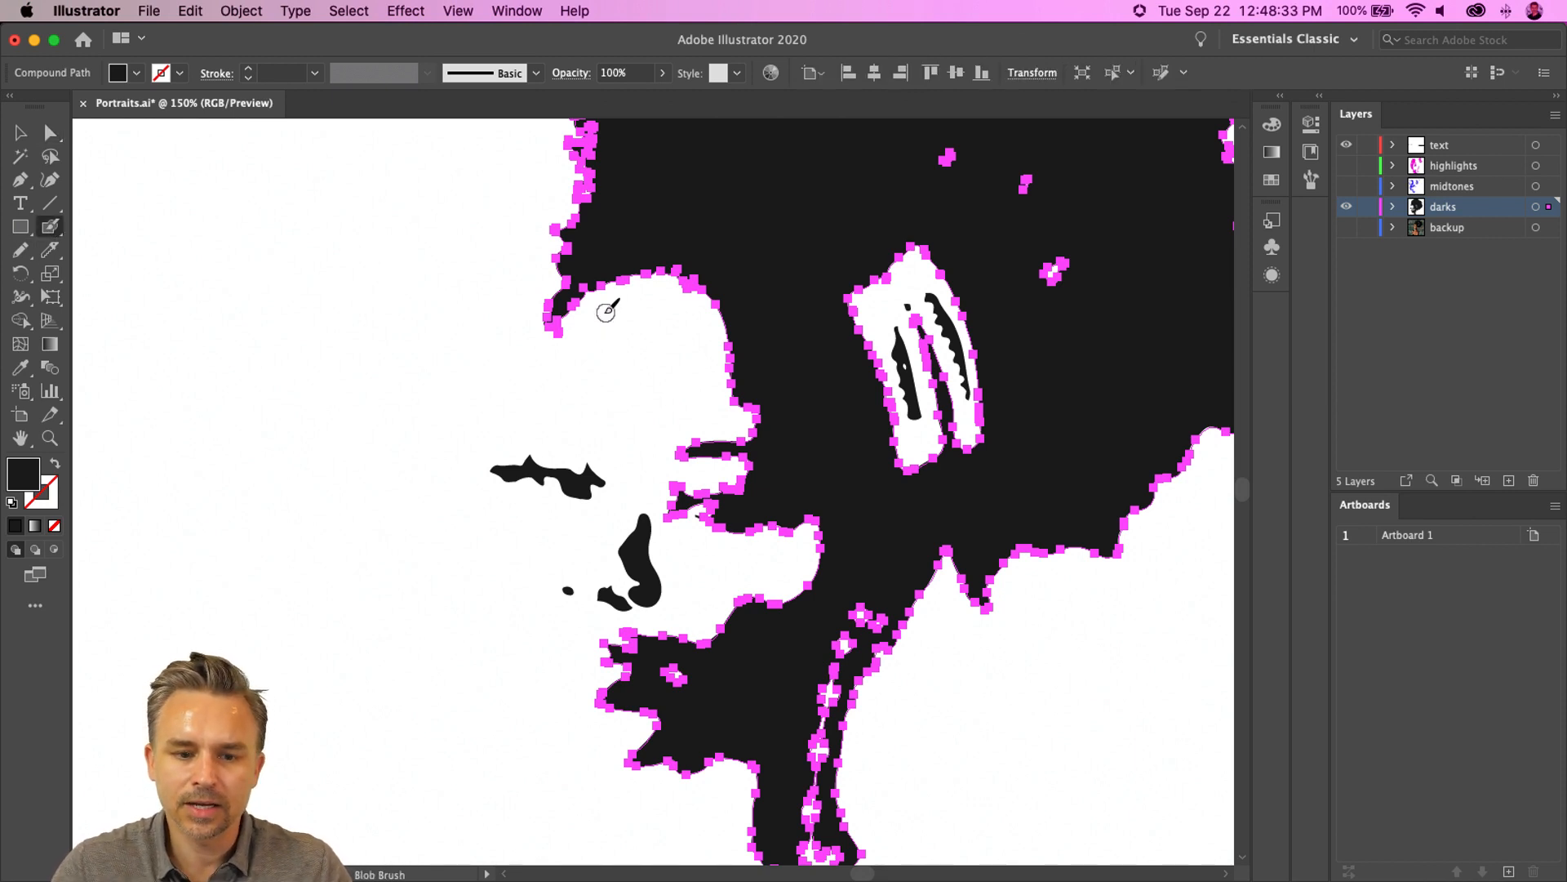
{"action": "key", "text": "bracketright"}
{"action": "key", "text": "bracketright"}
{"action": "key", "text": "bracketright"}
{"action": "key", "text": "bracketright"}
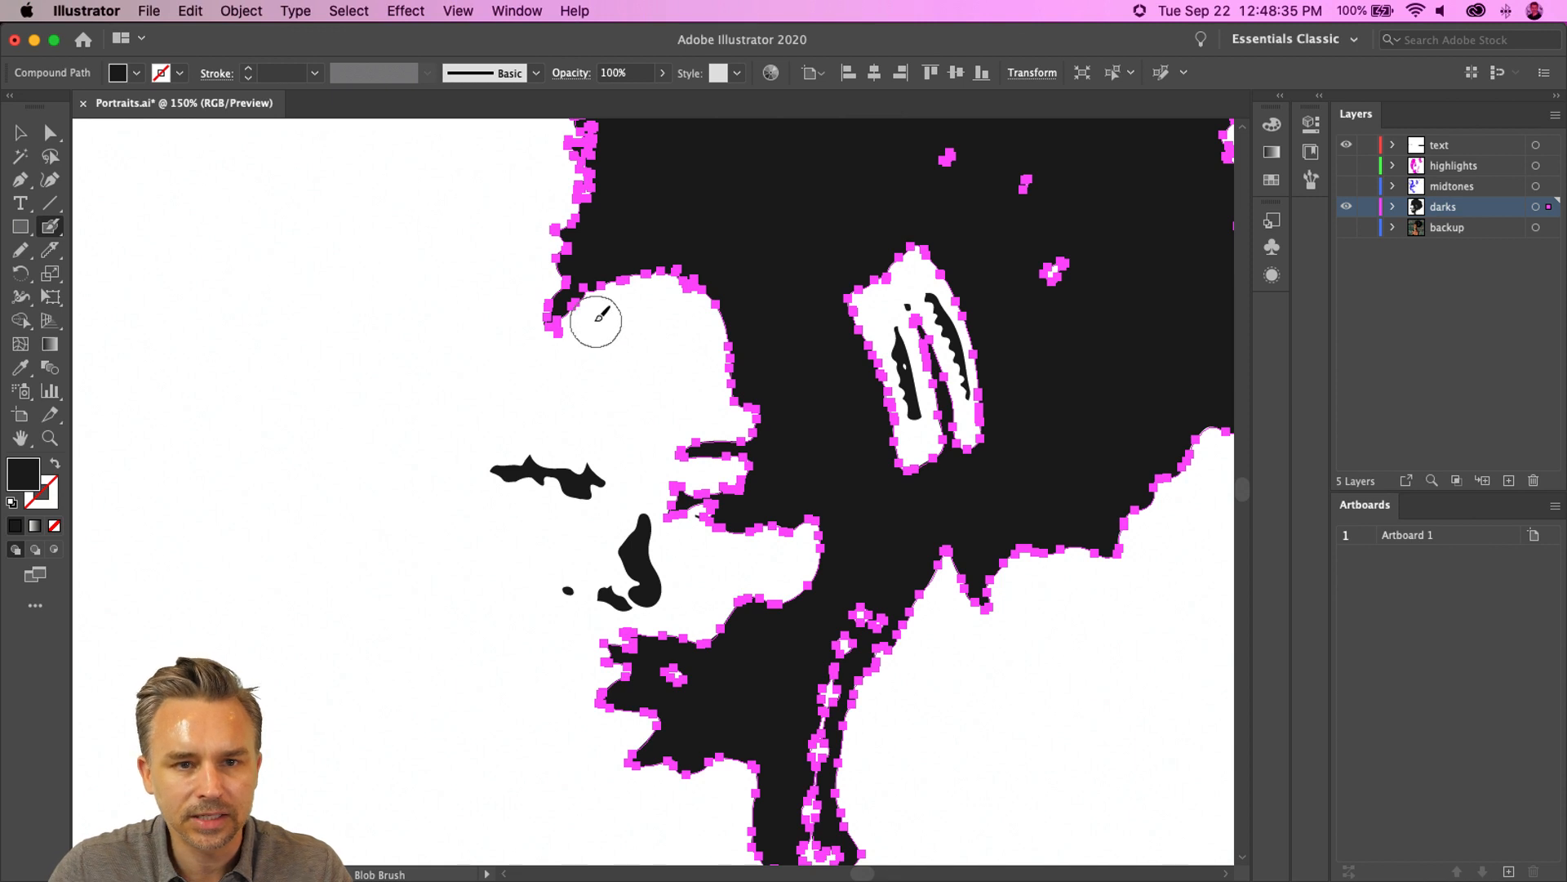
{"action": "mouse_move", "coordinate": [649, 294]}
{"action": "left_mouse_down"}
{"action": "mouse_move", "coordinate": [671, 271]}
{"action": "mouse_move", "coordinate": [743, 383]}
{"action": "mouse_move", "coordinate": [760, 517]}
{"action": "mouse_move", "coordinate": [829, 530]}
{"action": "left_mouse_up"}
{"action": "mouse_move", "coordinate": [799, 419]}
{"action": "left_mouse_down"}
{"action": "mouse_move", "coordinate": [716, 276]}
{"action": "mouse_move", "coordinate": [903, 390]}
{"action": "mouse_move", "coordinate": [902, 472]}
{"action": "mouse_move", "coordinate": [970, 419]}
{"action": "mouse_move", "coordinate": [917, 211]}
{"action": "mouse_move", "coordinate": [931, 373]}
{"action": "mouse_move", "coordinate": [859, 218]}
{"action": "mouse_move", "coordinate": [867, 352]}
{"action": "mouse_move", "coordinate": [940, 136]}
{"action": "left_mouse_up"}
{"action": "left_click_drag", "start_coordinate": [1030, 187], "coordinate": [1069, 256]}
{"action": "mouse_move", "coordinate": [674, 256]}
{"action": "left_mouse_down"}
{"action": "mouse_move", "coordinate": [588, 332]}
{"action": "mouse_move", "coordinate": [602, 303]}
{"action": "mouse_move", "coordinate": [726, 392]}
{"action": "mouse_move", "coordinate": [731, 658]}
{"action": "mouse_move", "coordinate": [692, 541]}
{"action": "mouse_move", "coordinate": [679, 342]}
{"action": "mouse_move", "coordinate": [674, 687]}
{"action": "mouse_move", "coordinate": [635, 637]}
{"action": "mouse_move", "coordinate": [628, 729]}
{"action": "mouse_move", "coordinate": [740, 743]}
{"action": "mouse_move", "coordinate": [652, 648]}
{"action": "mouse_move", "coordinate": [657, 297]}
{"action": "mouse_move", "coordinate": [579, 669]}
{"action": "mouse_move", "coordinate": [594, 694]}
{"action": "mouse_move", "coordinate": [551, 508]}
{"action": "mouse_move", "coordinate": [553, 444]}
{"action": "mouse_move", "coordinate": [588, 368]}
{"action": "mouse_move", "coordinate": [537, 438]}
{"action": "mouse_move", "coordinate": [532, 477]}
{"action": "mouse_move", "coordinate": [569, 579]}
{"action": "mouse_move", "coordinate": [645, 684]}
{"action": "left_mouse_up"}
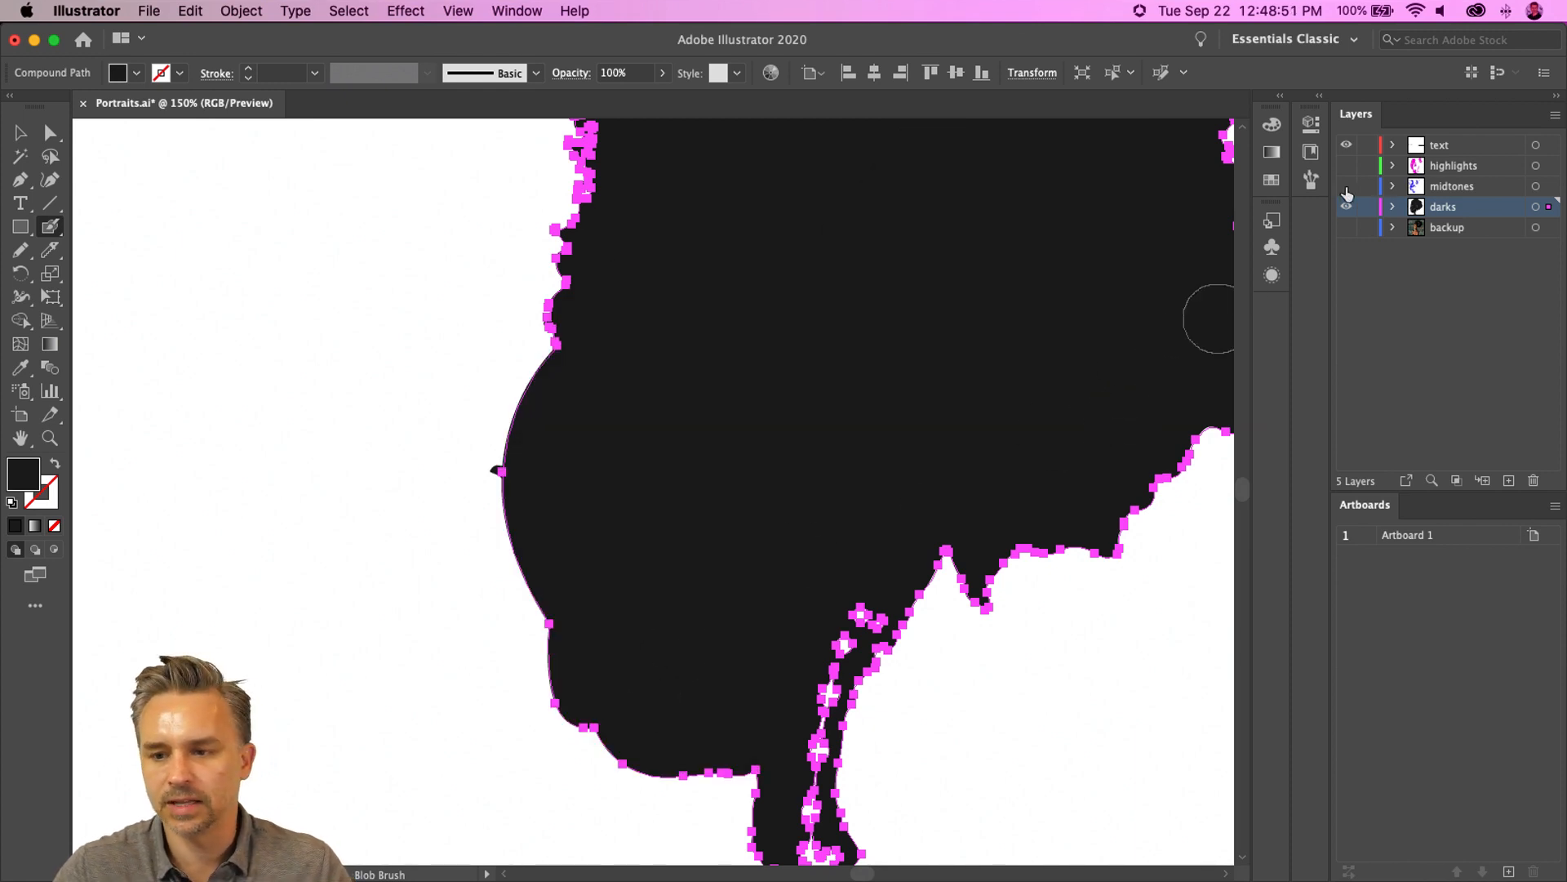
- Show the midtones and highlights layers again and move the dark shape's anchor on the head's left edge slightly up
{"action": "left_click", "coordinate": [1346, 187]}
{"action": "left_click", "coordinate": [1346, 165]}
{"action": "left_click", "coordinate": [50, 132]}
{"action": "left_click", "coordinate": [441, 447]}
{"action": "left_click", "coordinate": [493, 468]}
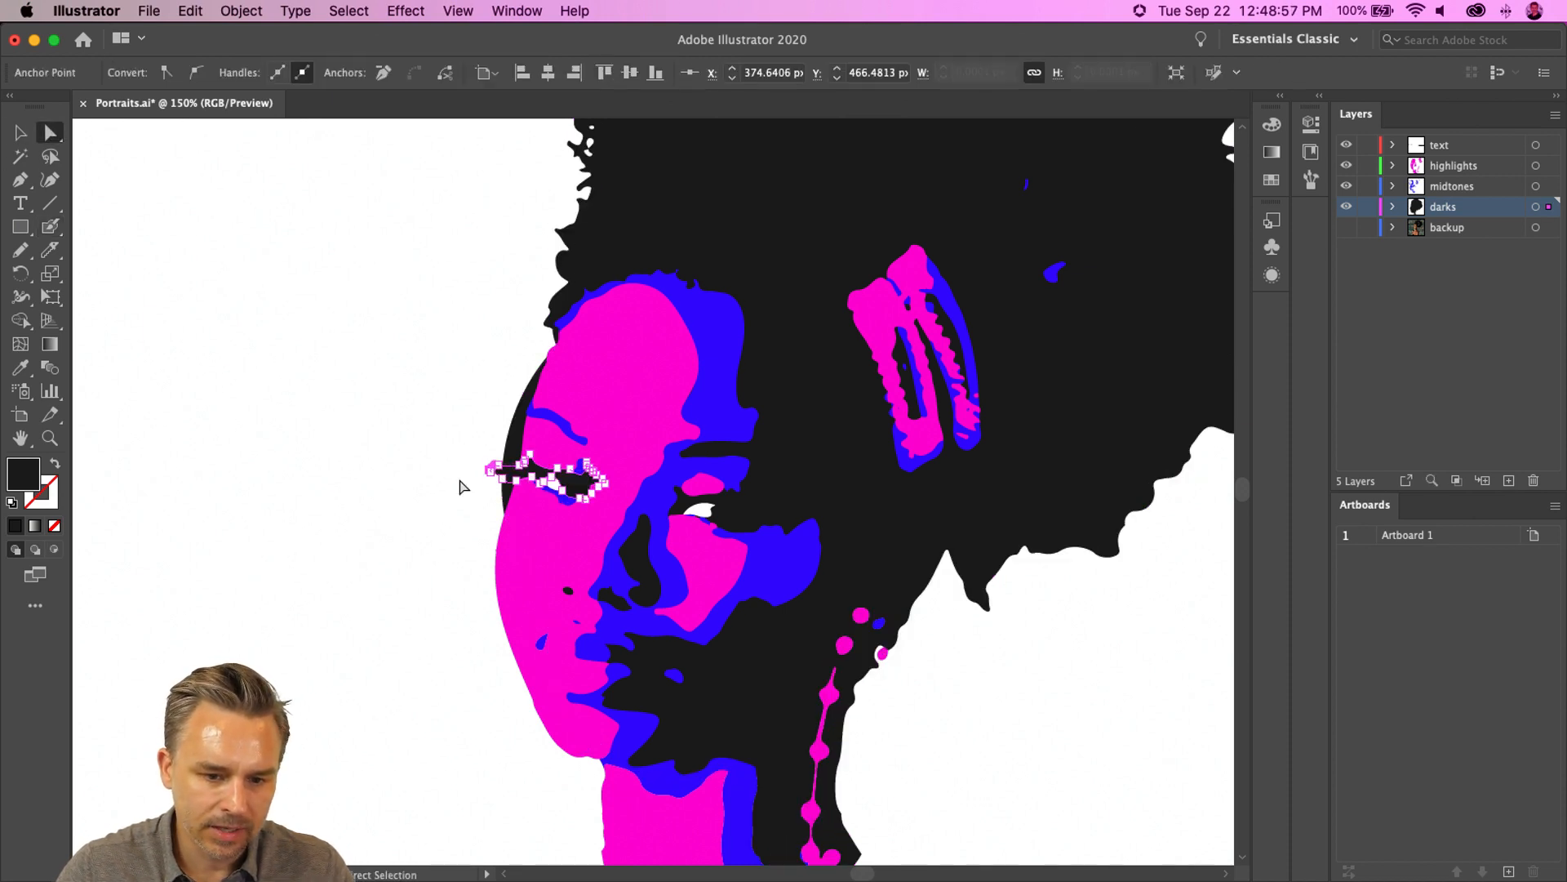
{"action": "left_click", "coordinate": [310, 408]}
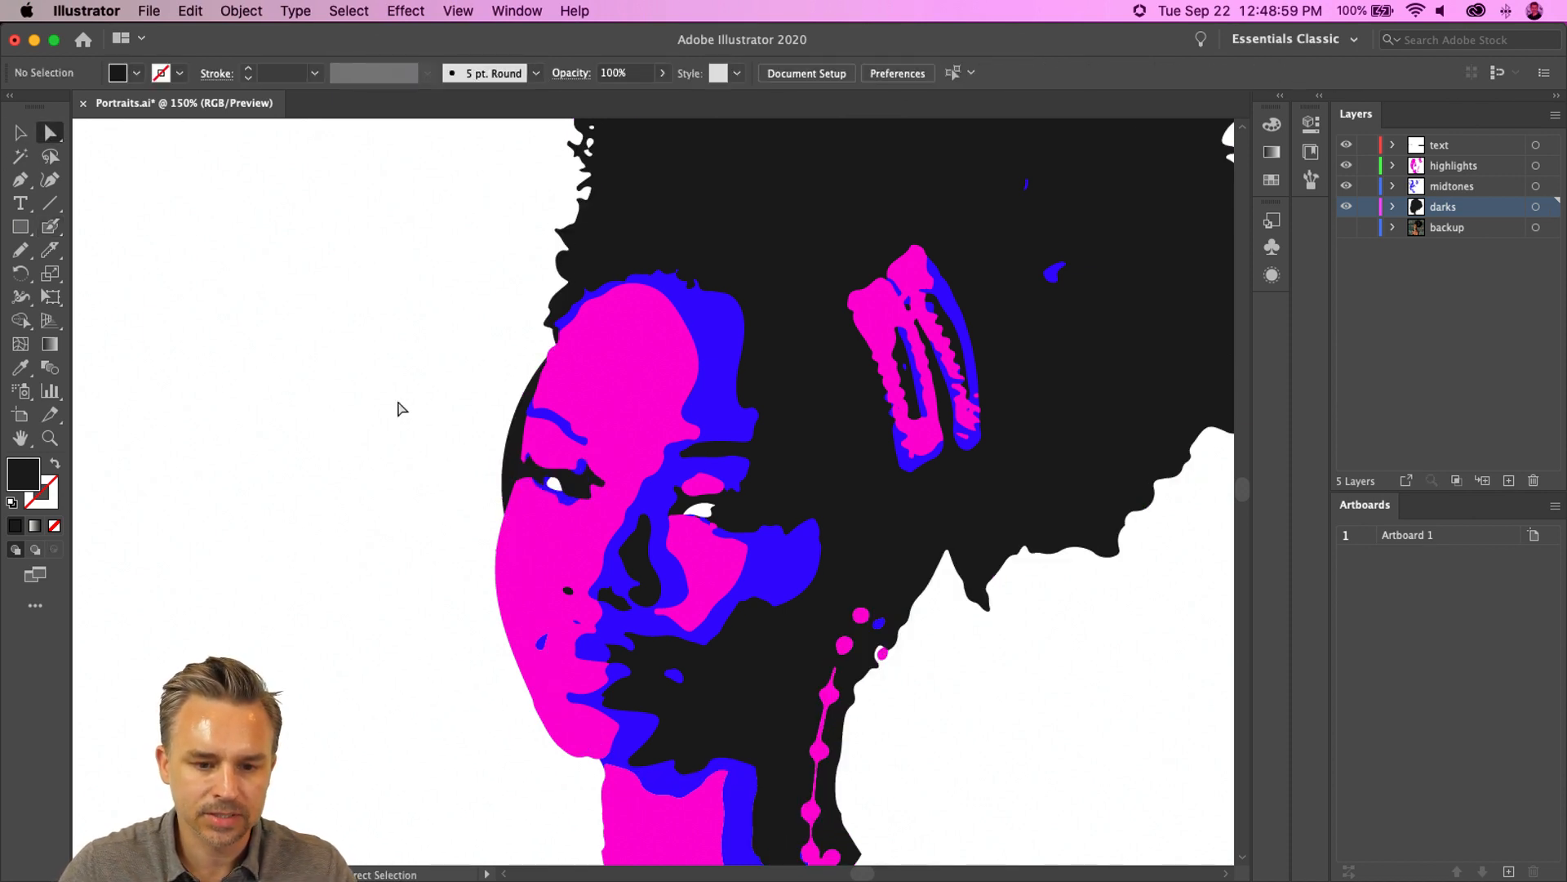
{"action": "left_click", "coordinate": [503, 460]}
{"action": "mouse_move", "coordinate": [501, 471]}
{"action": "left_mouse_down"}
{"action": "mouse_move", "coordinate": [523, 474]}
{"action": "mouse_move", "coordinate": [501, 456]}
{"action": "left_mouse_up"}
- Add two anchor points on the dark shape's left edge, above and below the eye
{"action": "key", "text": "super+equal"}
{"action": "key", "text": "super+equal"}
{"action": "key", "text": "super+equal"}
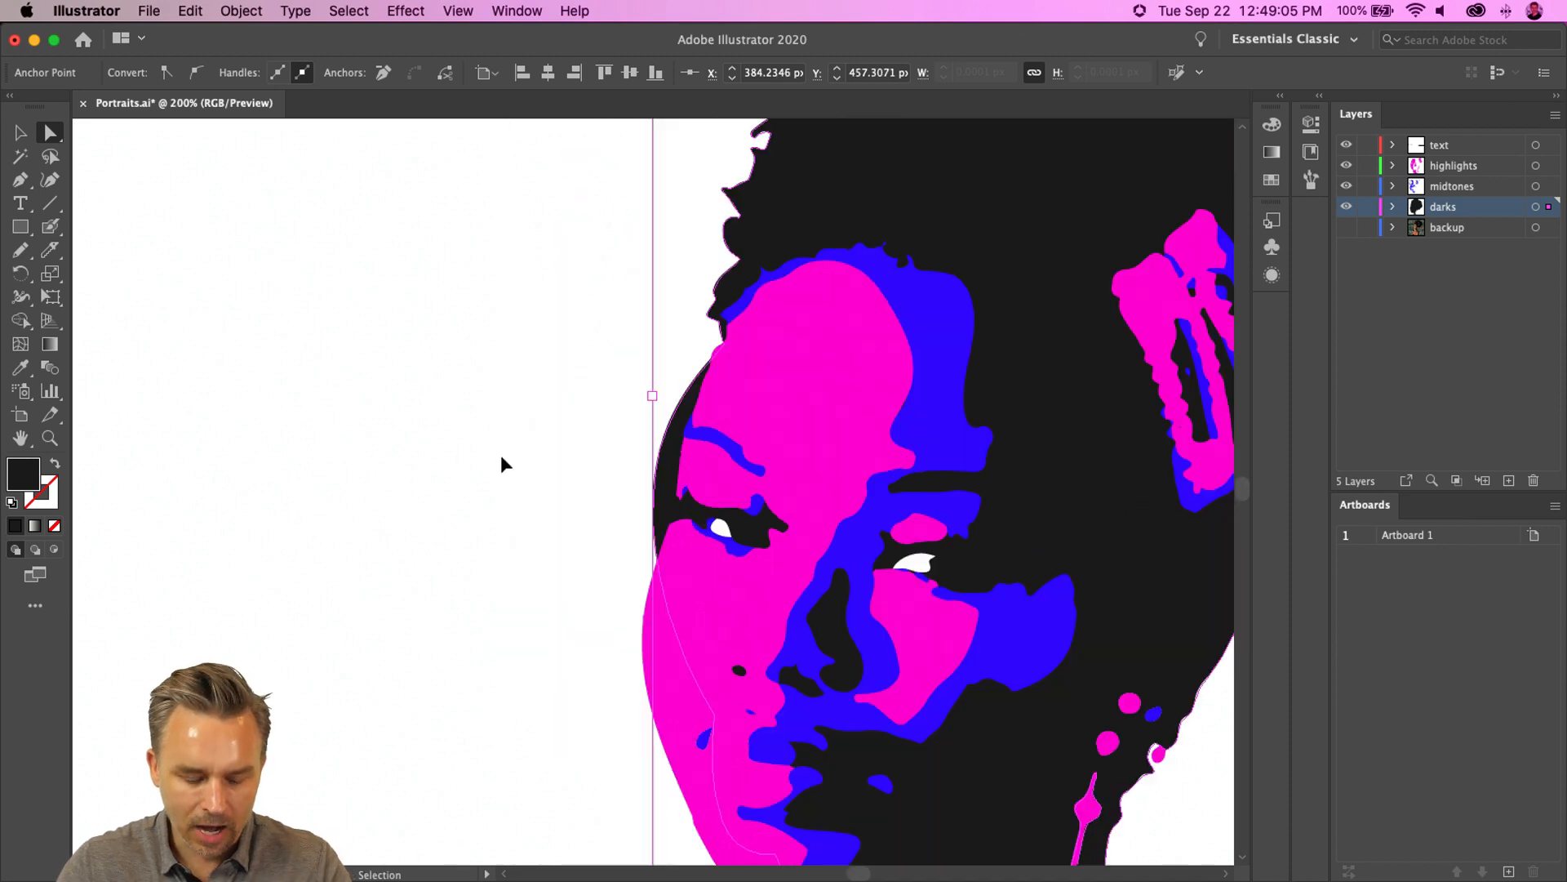
{"action": "key", "text": "super+equal"}
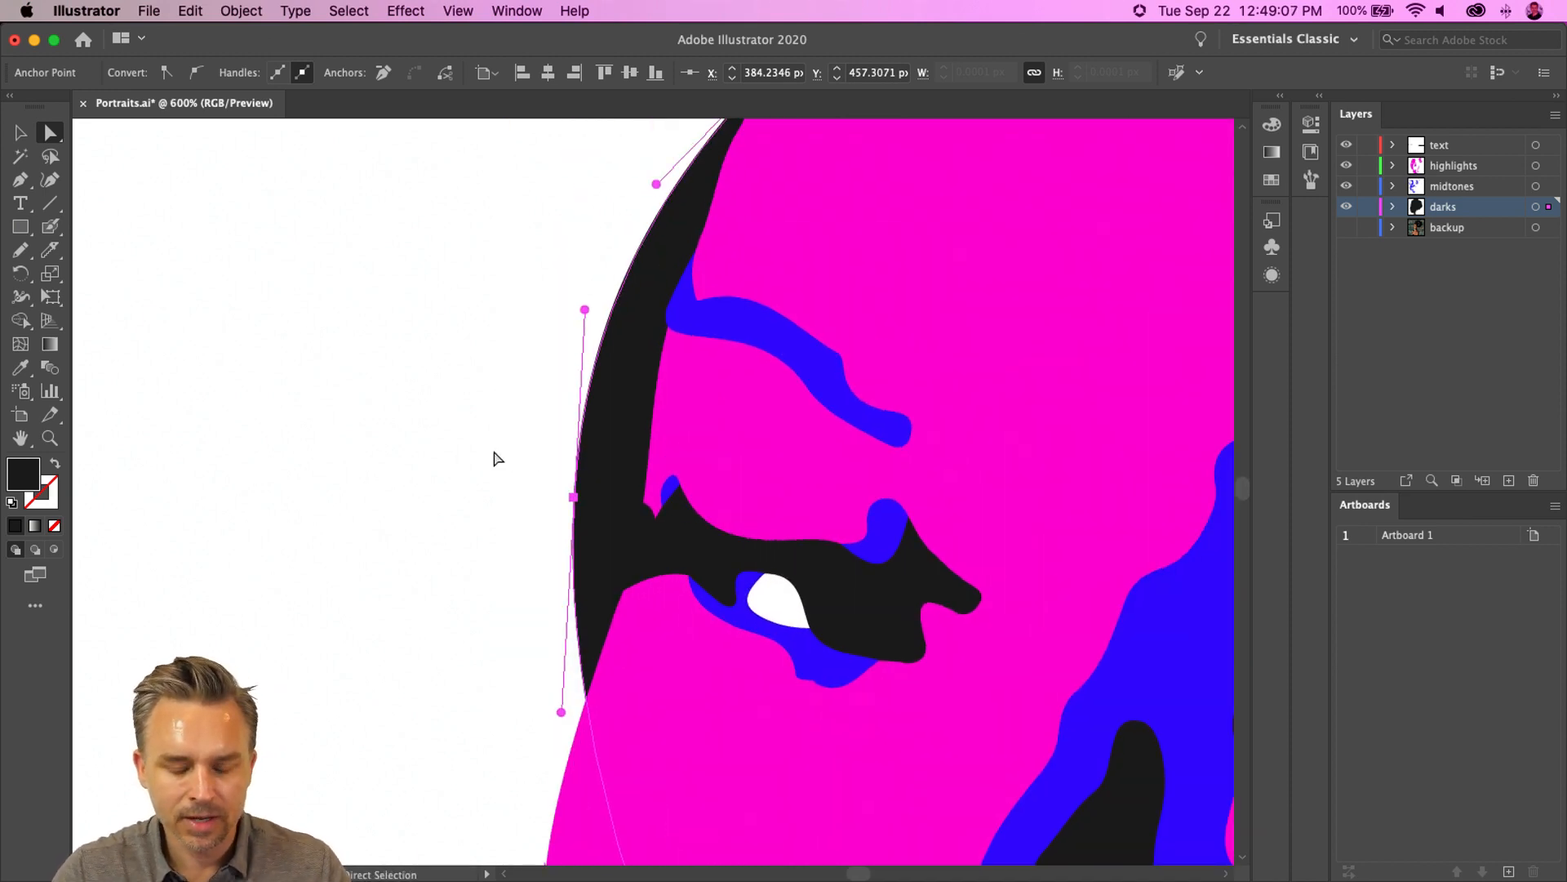
{"action": "left_click_drag", "start_coordinate": [517, 461], "coordinate": [464, 463]}
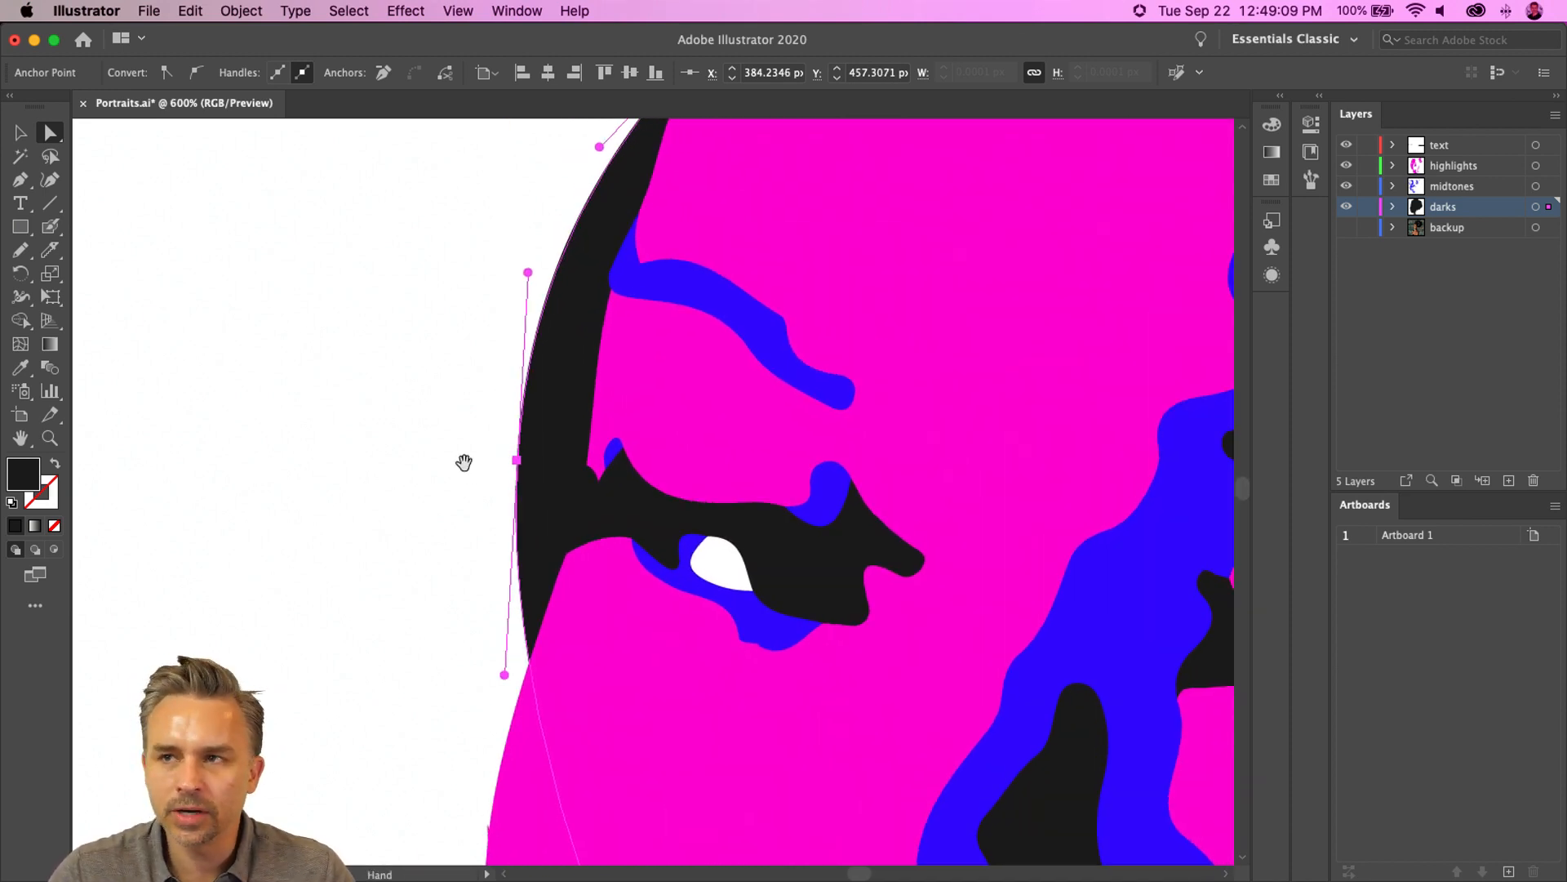
{"action": "key", "text": "plus"}
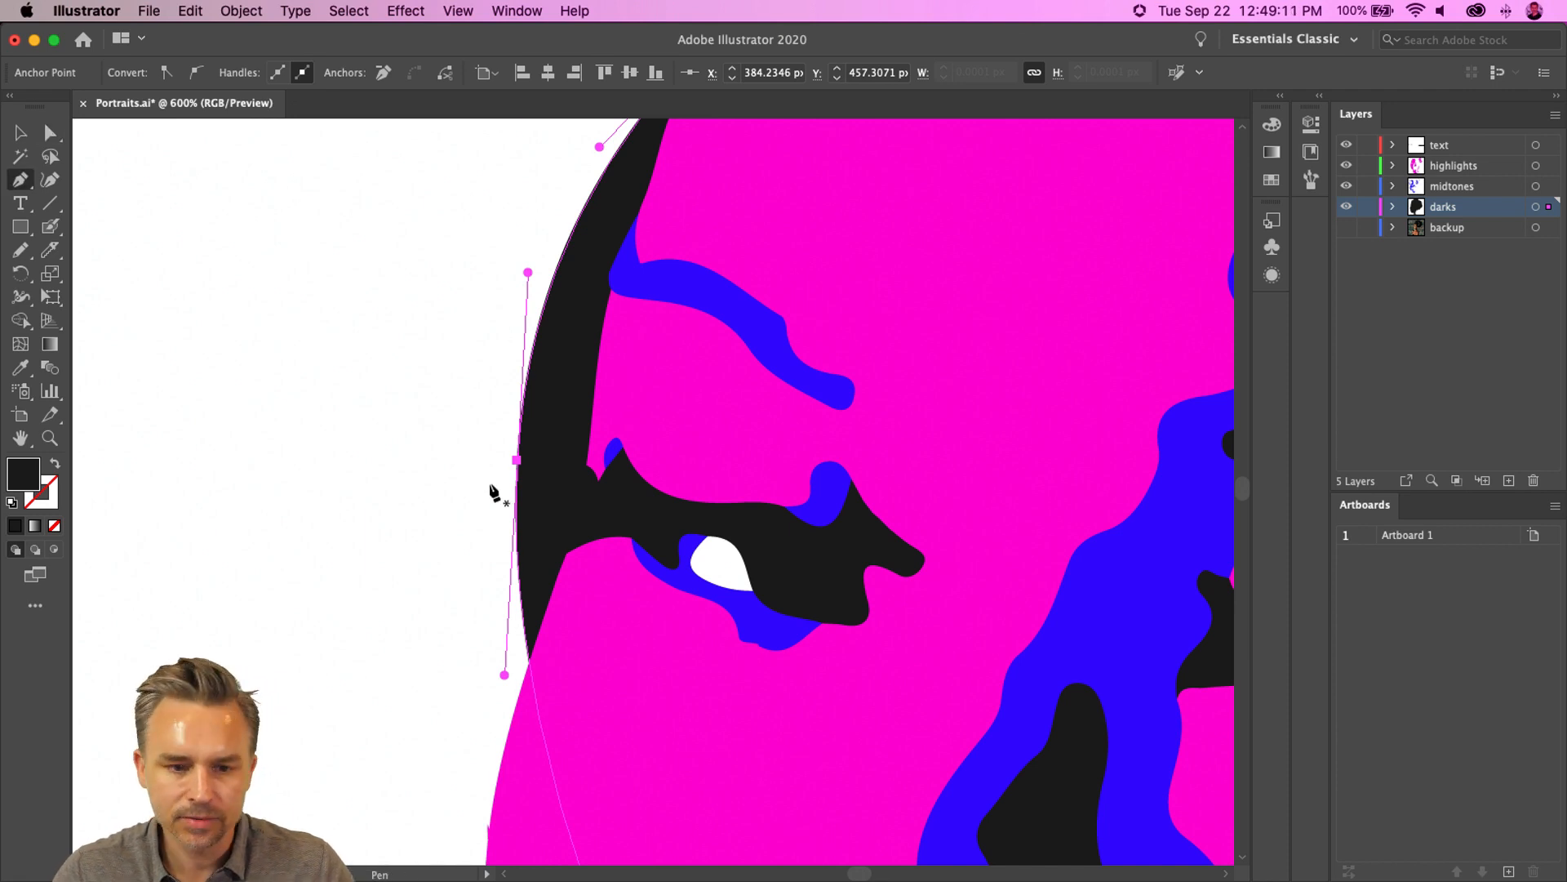
{"action": "left_click", "coordinate": [537, 330]}
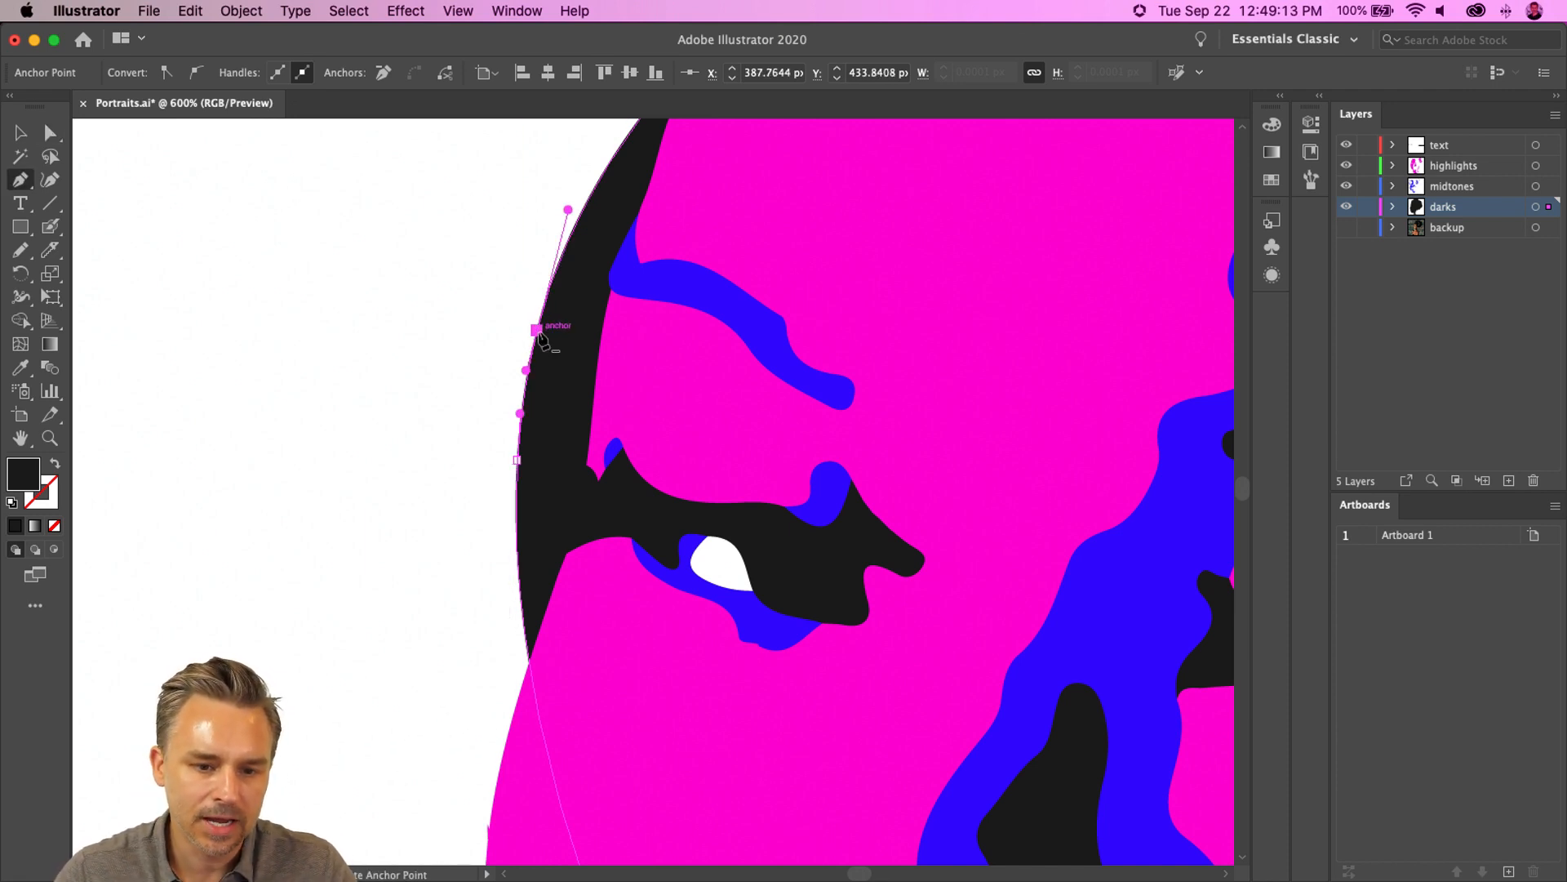
{"action": "left_click", "coordinate": [518, 562]}
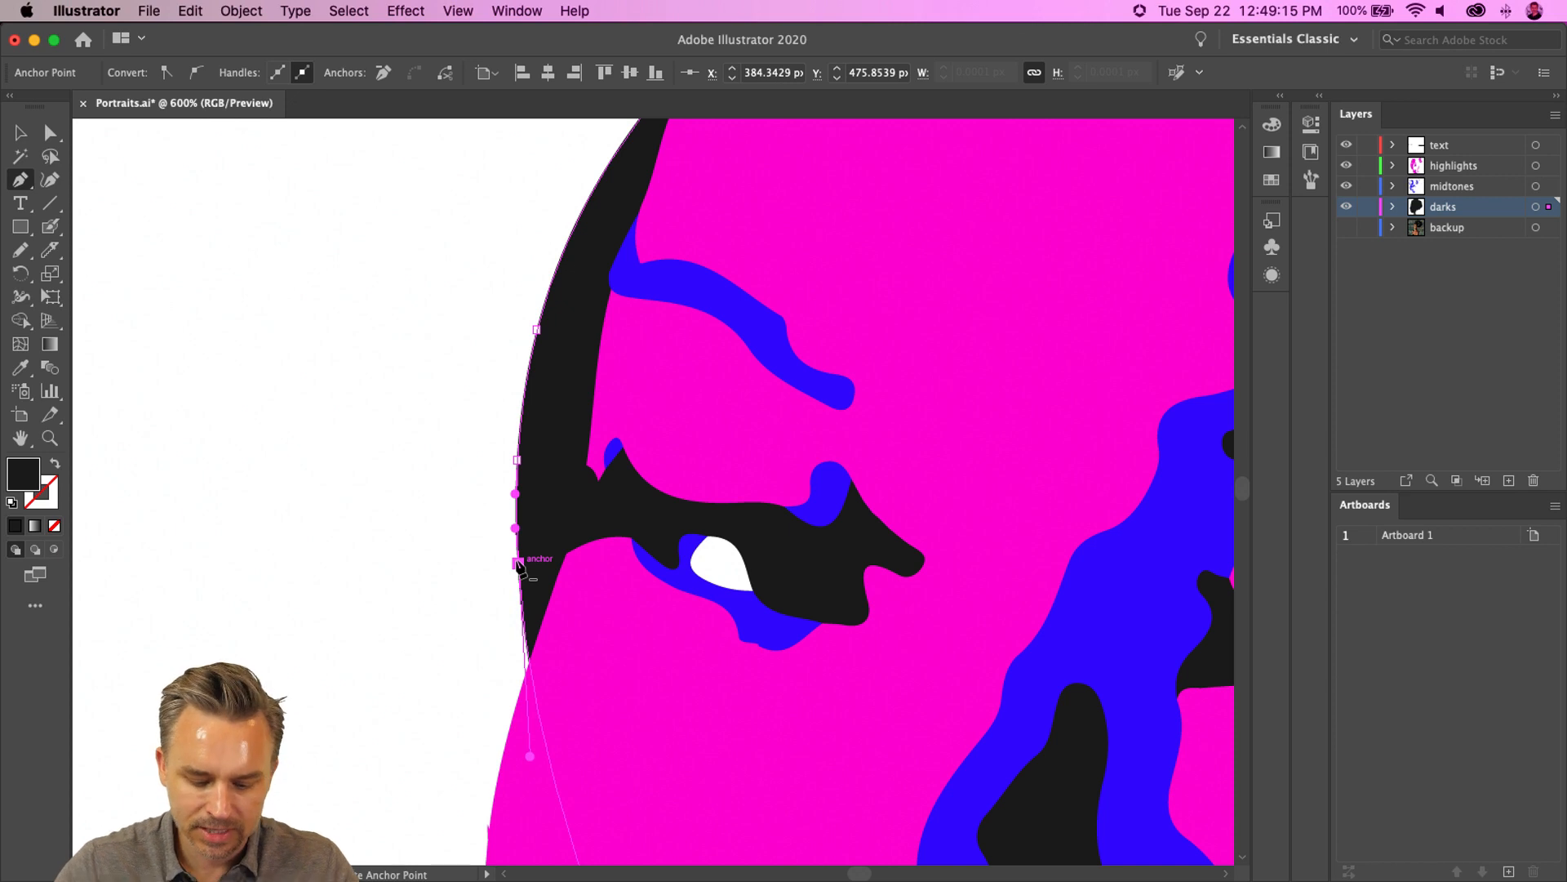
{"action": "key", "text": "shift+c"}
{"action": "left_click_drag", "start_coordinate": [537, 329], "coordinate": [595, 455]}
{"action": "left_click", "coordinate": [50, 134]}
{"action": "key", "text": "super+z"}
- Drag the new anchors outward to form a pointed eyelash flick extending left from the eye
{"action": "left_click_drag", "start_coordinate": [533, 331], "coordinate": [458, 431]}
{"action": "left_click_drag", "start_coordinate": [518, 563], "coordinate": [502, 519]}
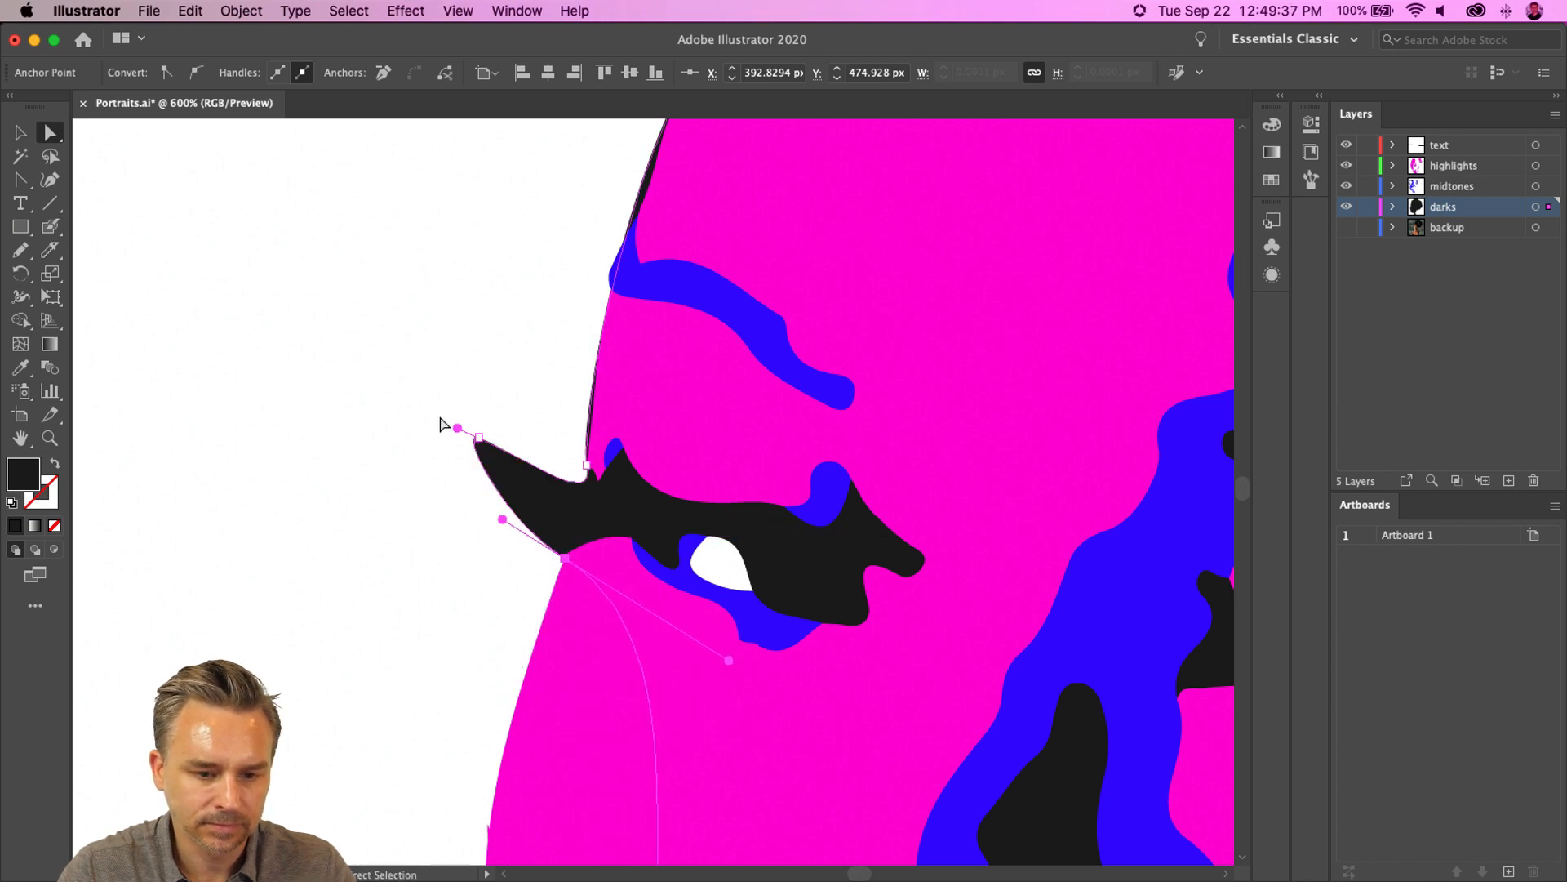
{"action": "left_click_drag", "start_coordinate": [455, 426], "coordinate": [455, 420]}
{"action": "left_click", "coordinate": [347, 472]}
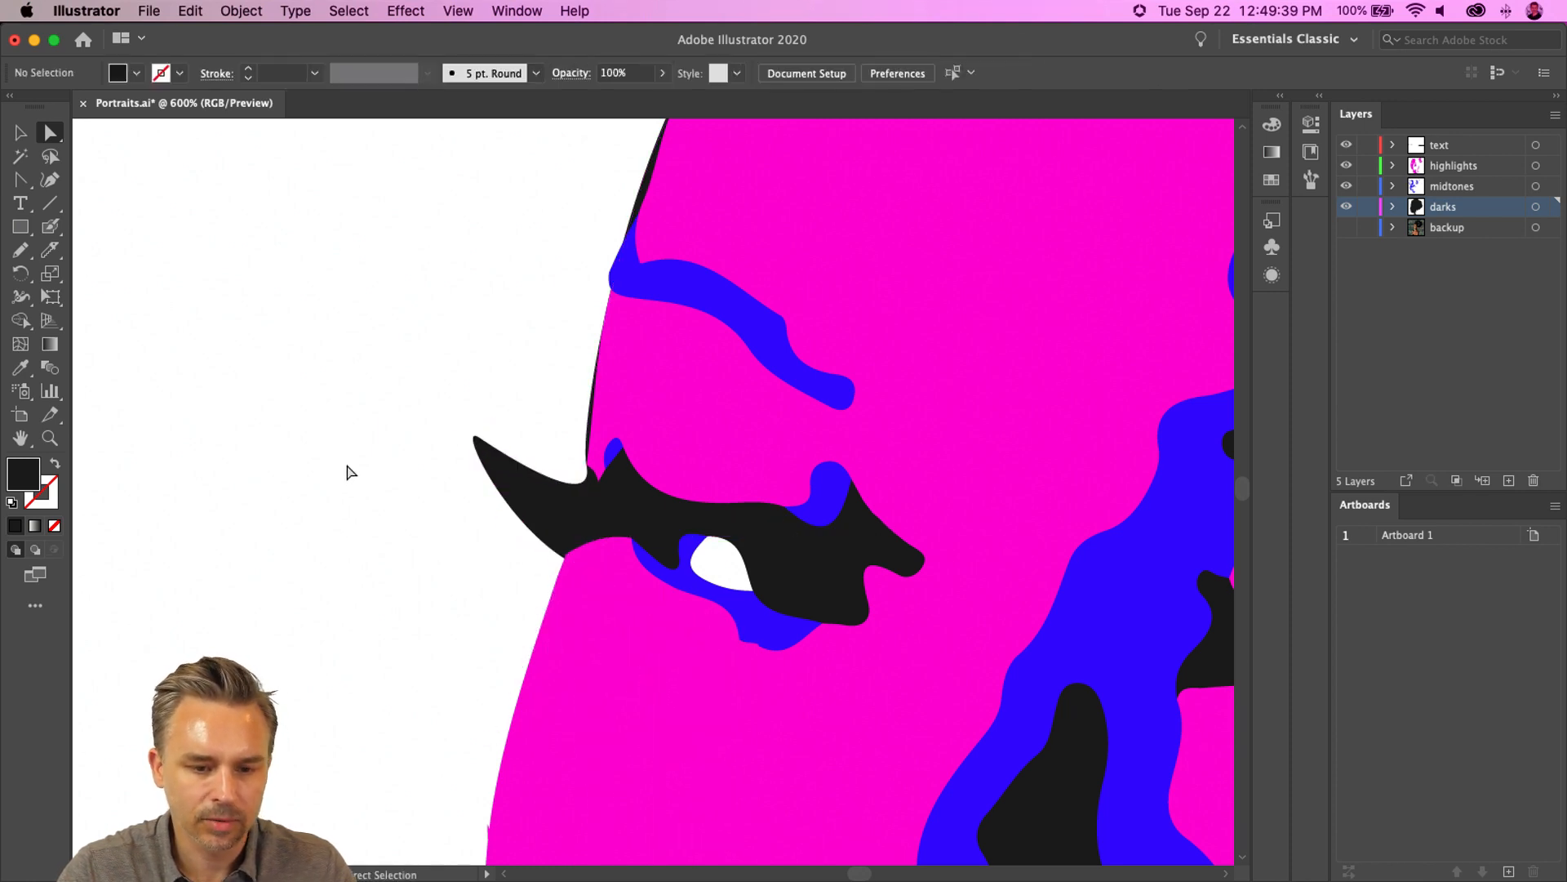
- View the whole portrait to review the cleaned-up shapes
{"action": "key", "text": "super+1"}
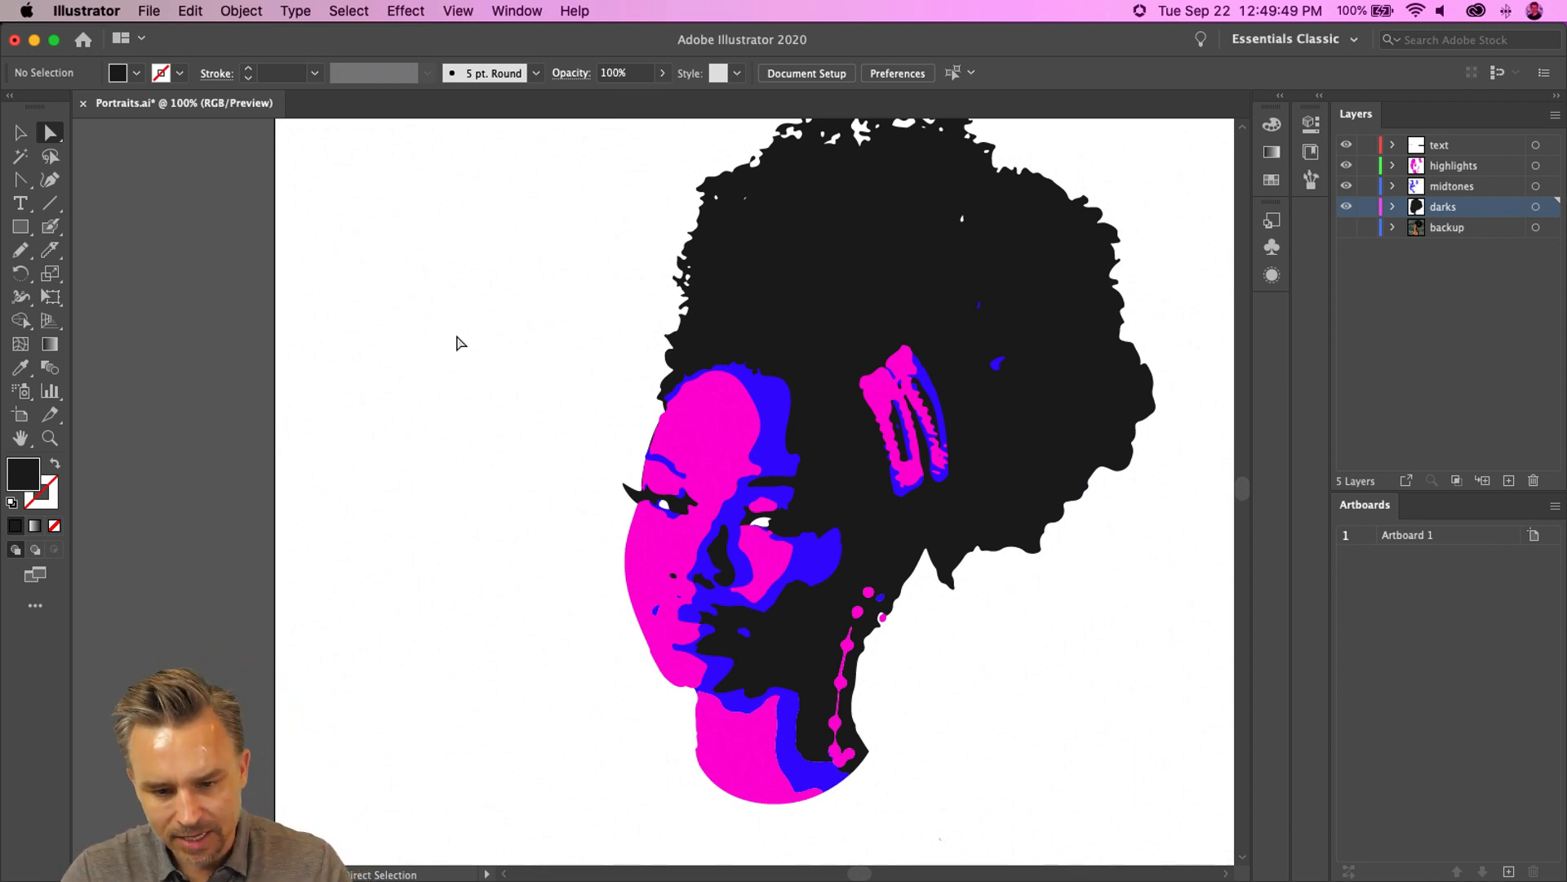
{"action": "scroll", "coordinate": [457, 352], "scroll_direction": "right", "scroll_amount": 3}
{"action": "scroll", "coordinate": [457, 353], "scroll_direction": "up", "scroll_amount": 1}
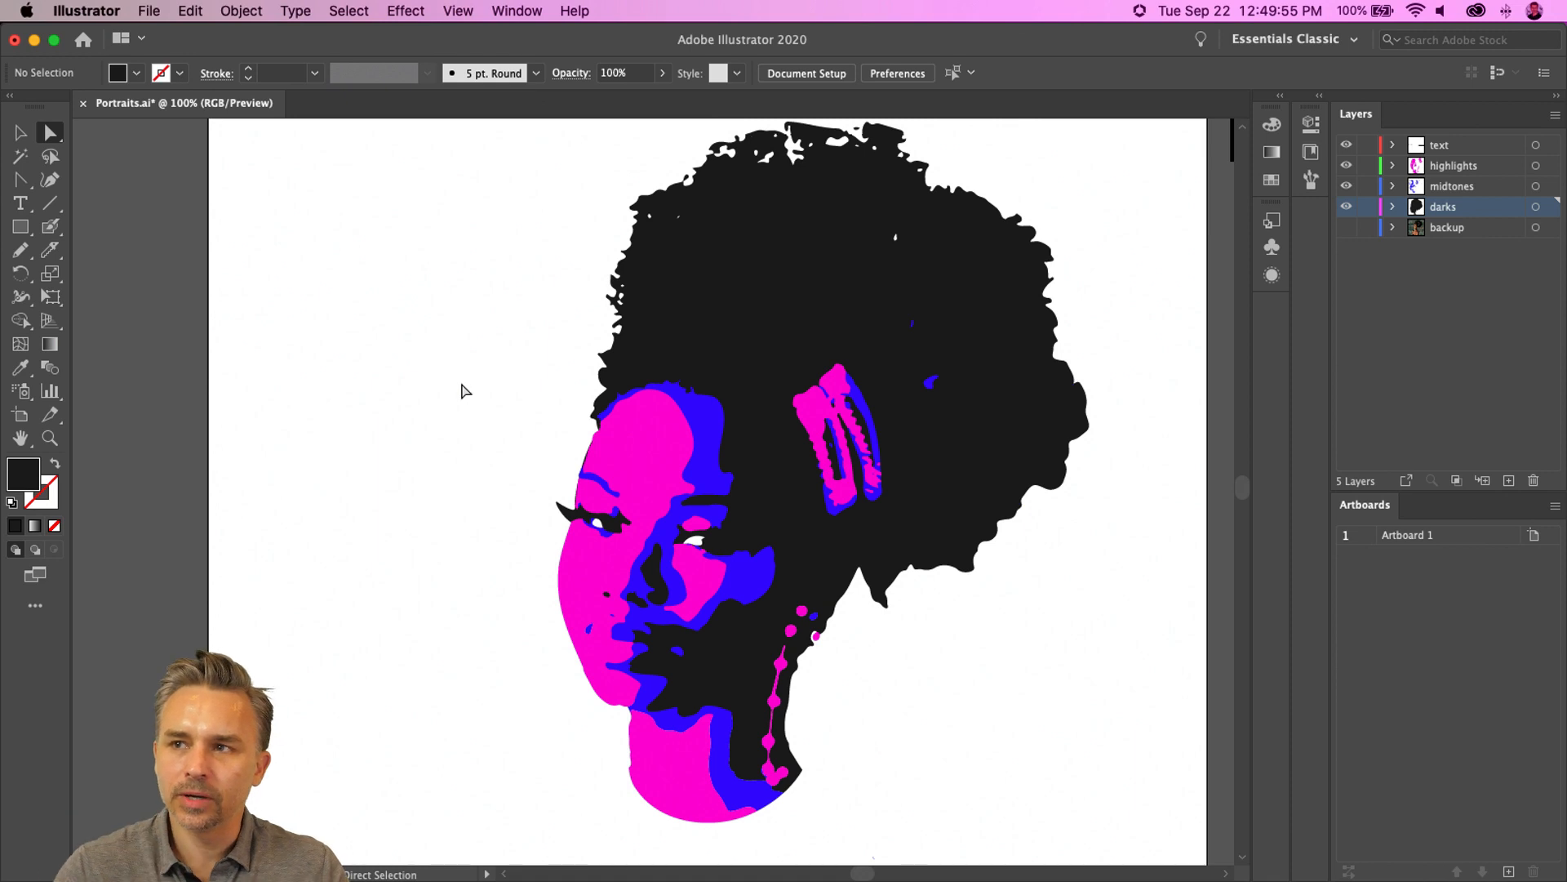
- Zoom in on the neck and delete the pink highlight shapes of the right earring
{"action": "scroll", "coordinate": [456, 361], "scroll_direction": "down", "scroll_amount": 5}
{"action": "key", "text": "super+equal"}
{"action": "key", "text": "super+equal"}
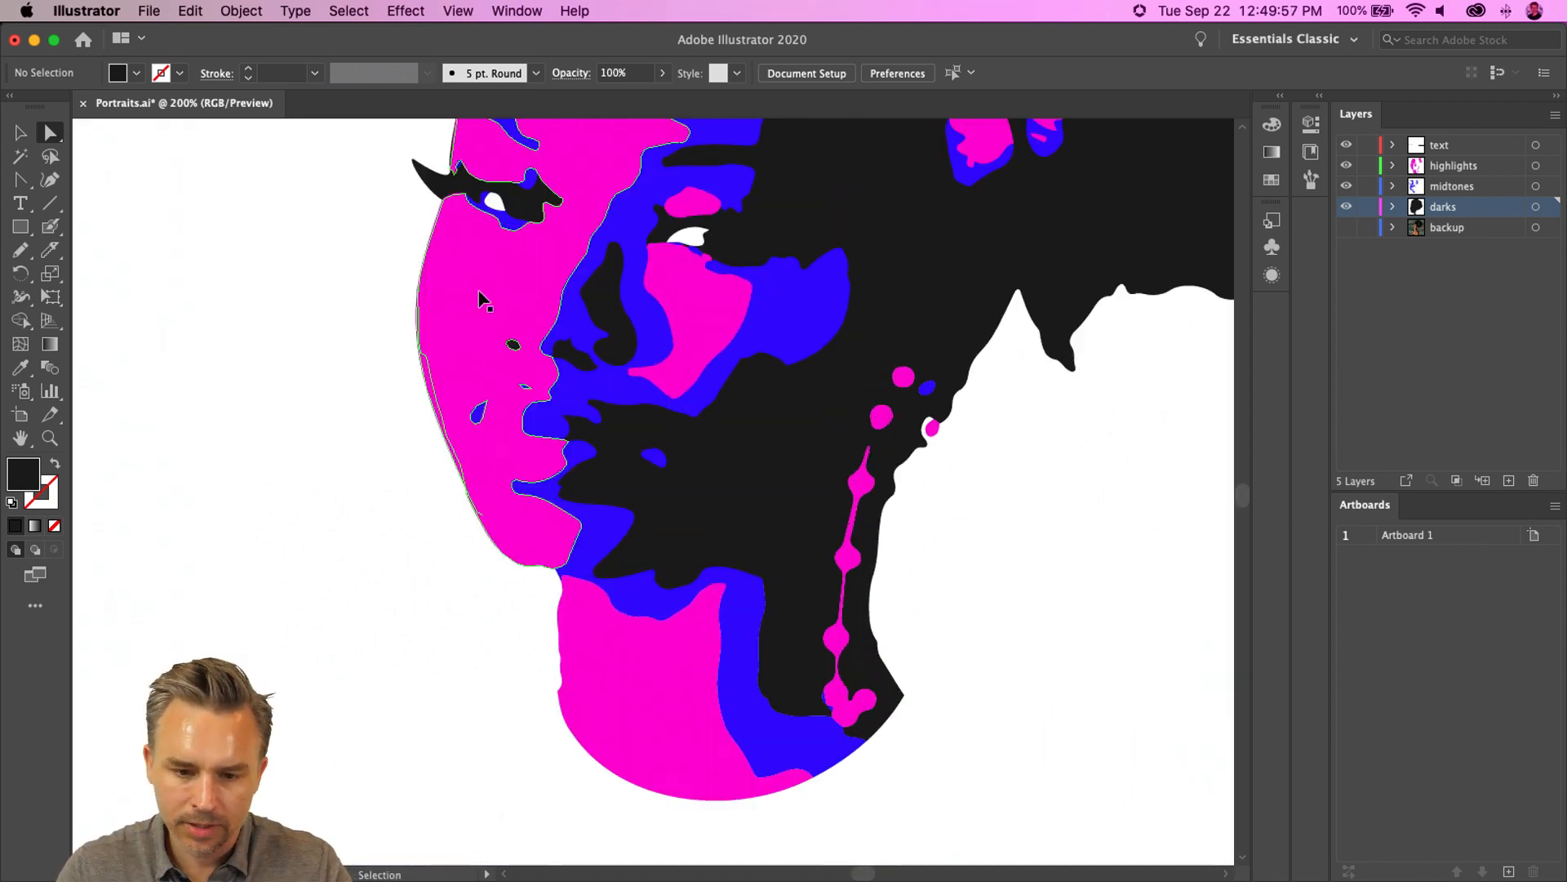
{"action": "left_click", "coordinate": [857, 515]}
{"action": "key", "text": "Delete"}
{"action": "key", "text": "Delete"}
{"action": "left_click", "coordinate": [877, 415]}
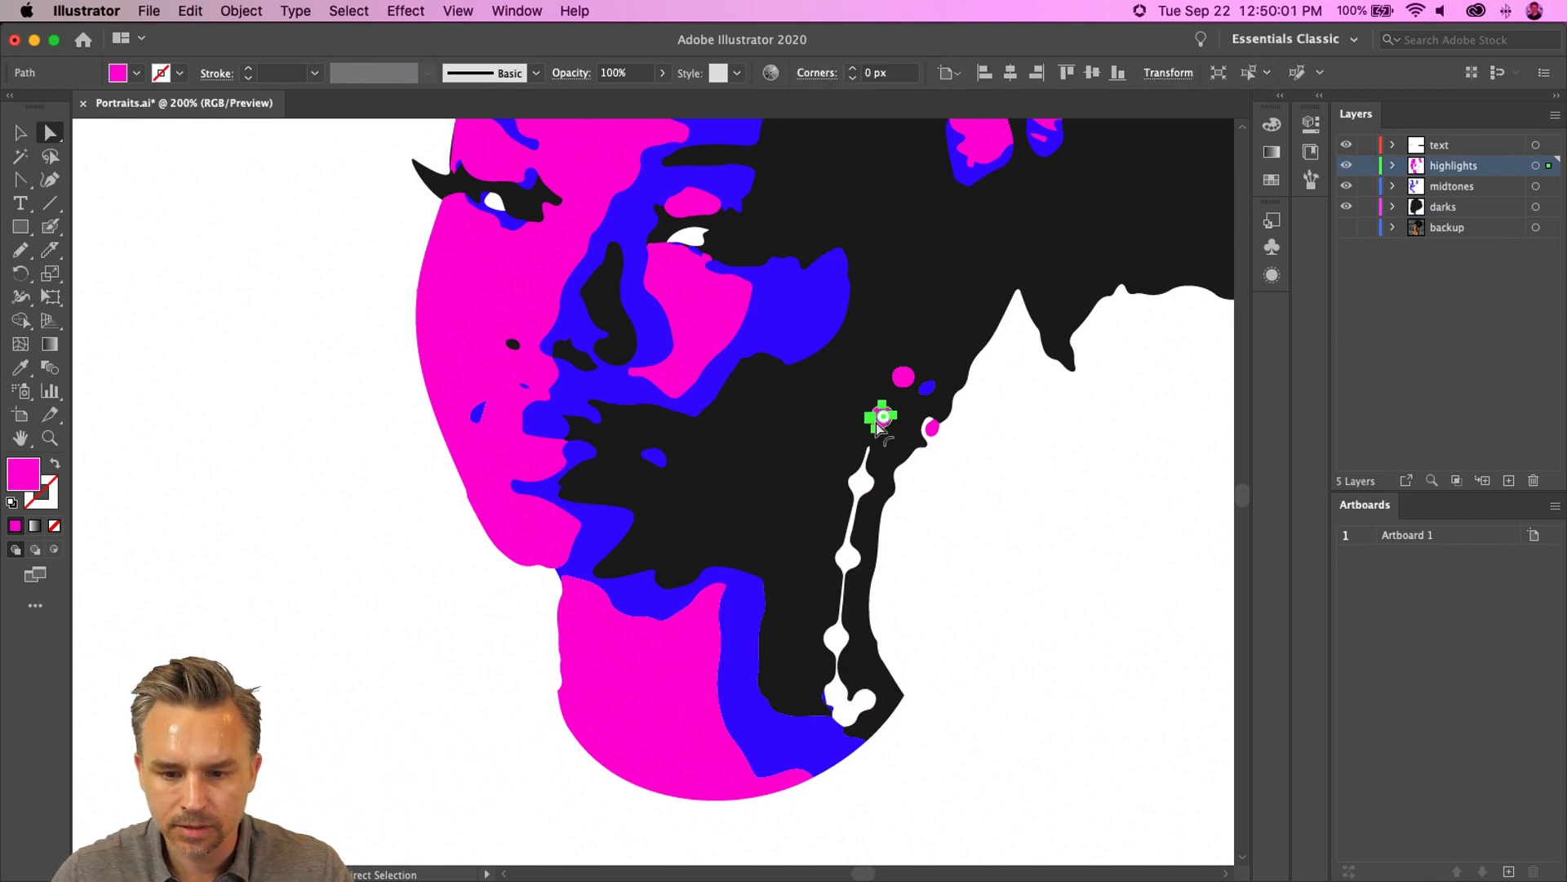
{"action": "key", "text": "Delete"}
{"action": "left_click", "coordinate": [902, 376]}
{"action": "key", "text": "Delete"}
{"action": "left_click", "coordinate": [928, 391]}
{"action": "key", "text": "Delete"}
{"action": "left_click", "coordinate": [931, 428]}
{"action": "key", "text": "Delete"}
- Select the dark shape and paint over the earring gaps with the Blob Brush to fill them in
{"action": "left_click", "coordinate": [826, 423]}
{"action": "key", "text": "shift+b"}
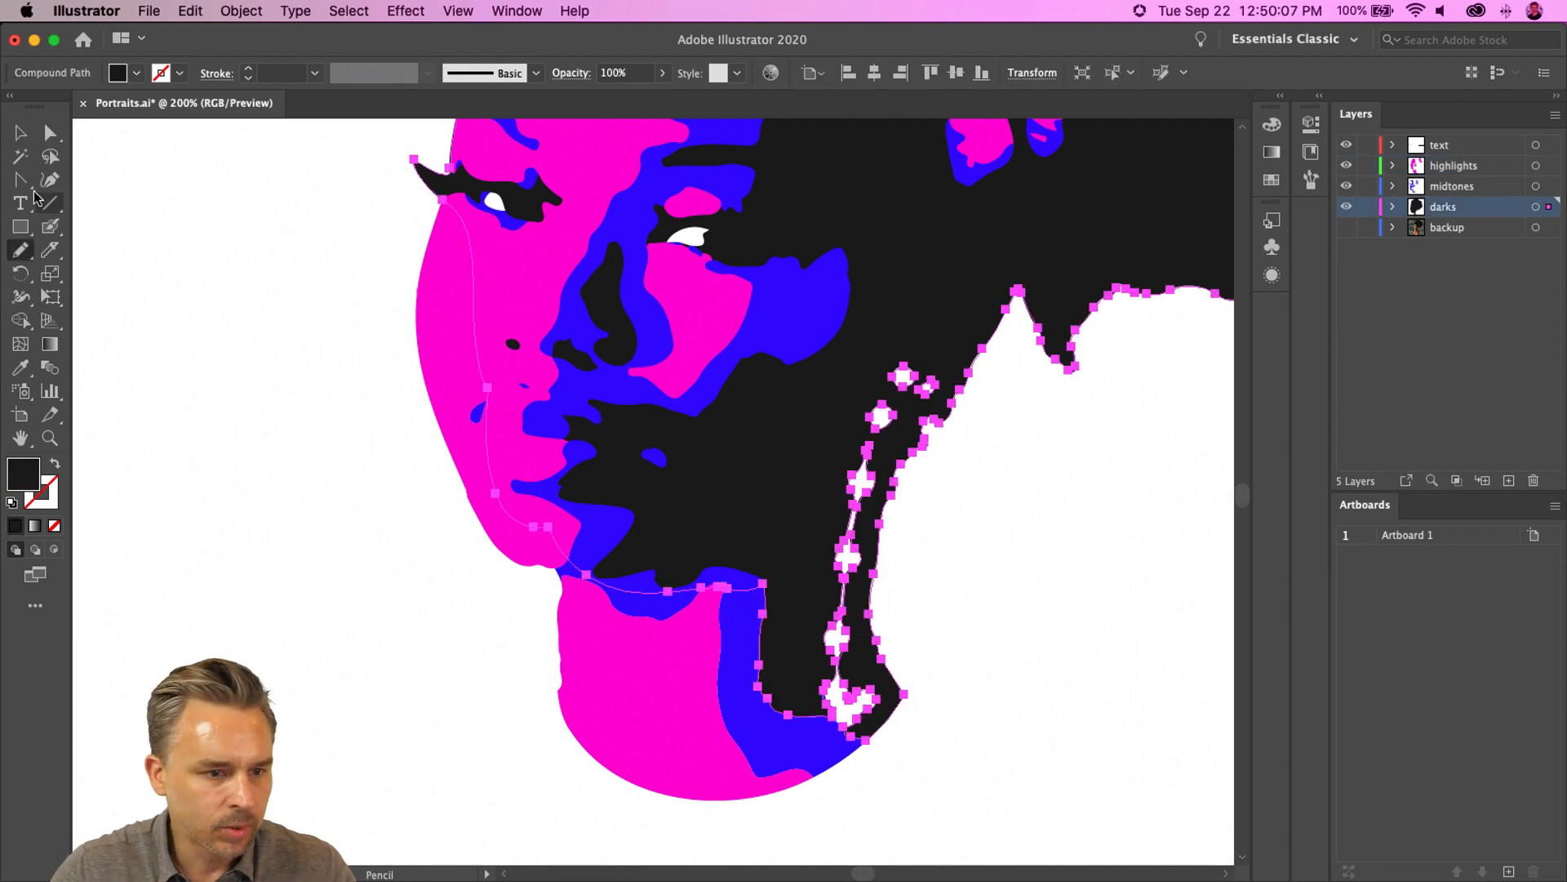
{"action": "mouse_move", "coordinate": [908, 372]}
{"action": "left_mouse_down"}
{"action": "mouse_move", "coordinate": [836, 539]}
{"action": "mouse_move", "coordinate": [816, 651]}
{"action": "mouse_move", "coordinate": [857, 699]}
{"action": "mouse_move", "coordinate": [849, 686]}
{"action": "left_mouse_up"}
{"action": "left_click_drag", "start_coordinate": [902, 367], "coordinate": [903, 406]}
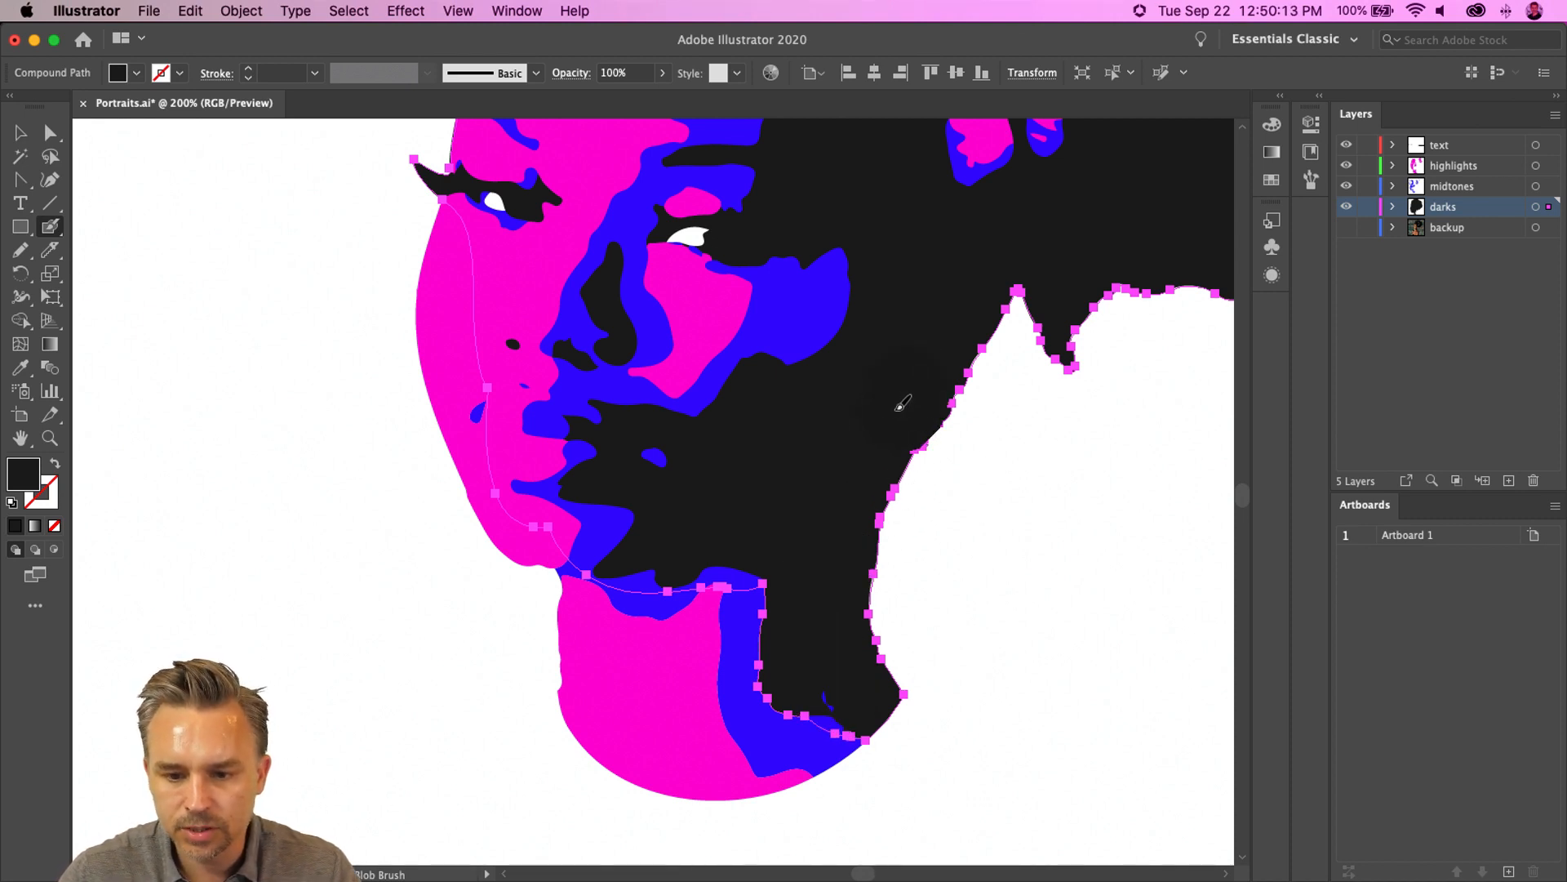
- Create a new layer above the highlights layer
{"action": "left_click", "coordinate": [1480, 167]}
{"action": "left_click", "coordinate": [1506, 484]}
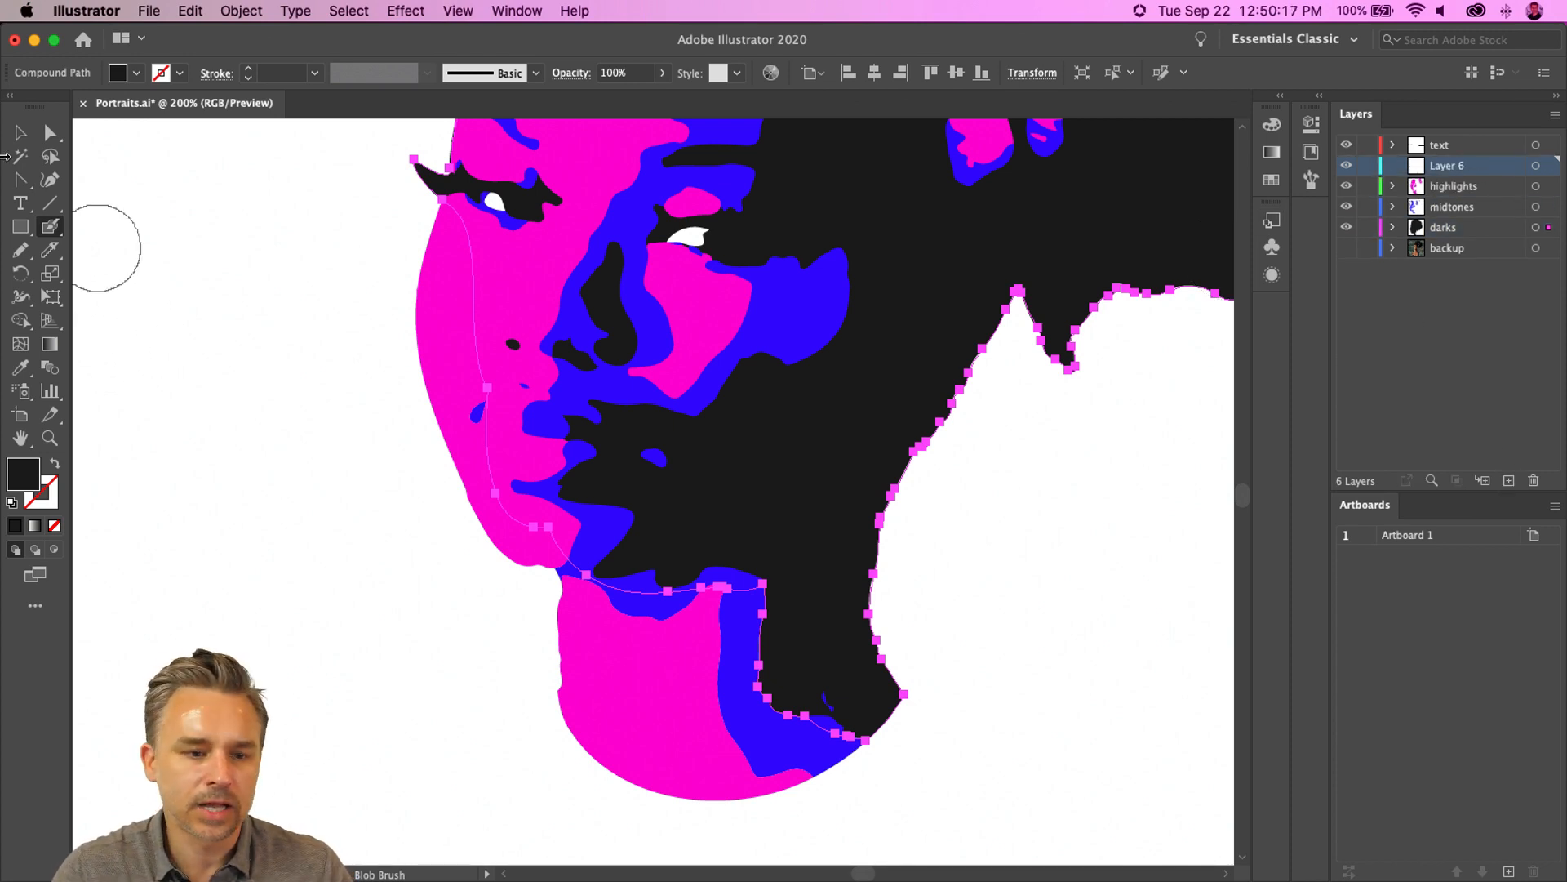
{"action": "left_click", "coordinate": [22, 231]}
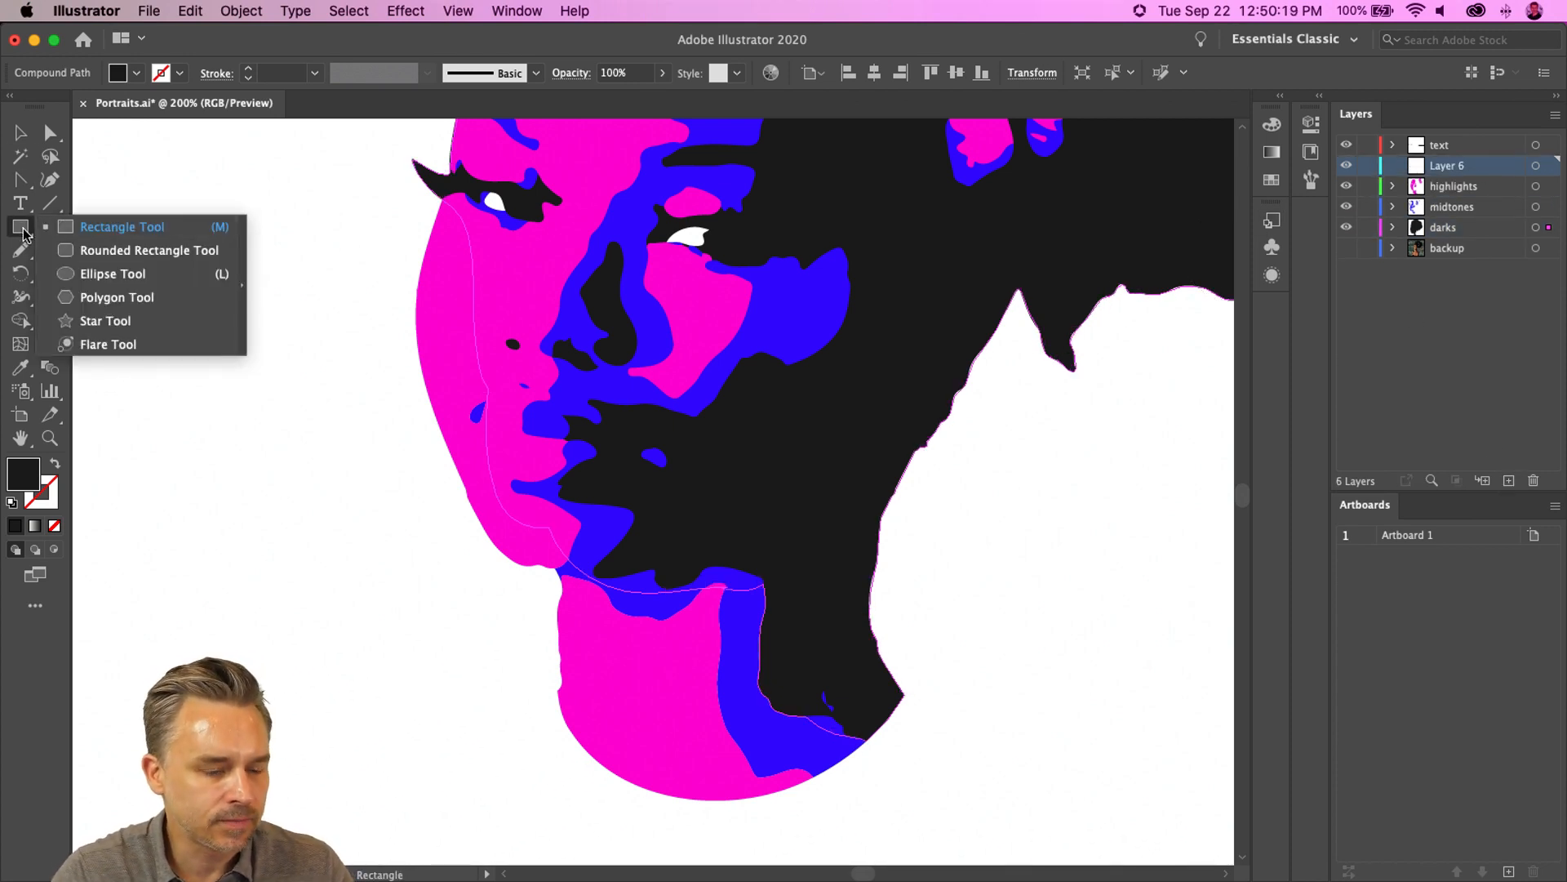
{"action": "left_click", "coordinate": [18, 228]}
{"action": "left_click_drag", "start_coordinate": [36, 223], "coordinate": [131, 276]}
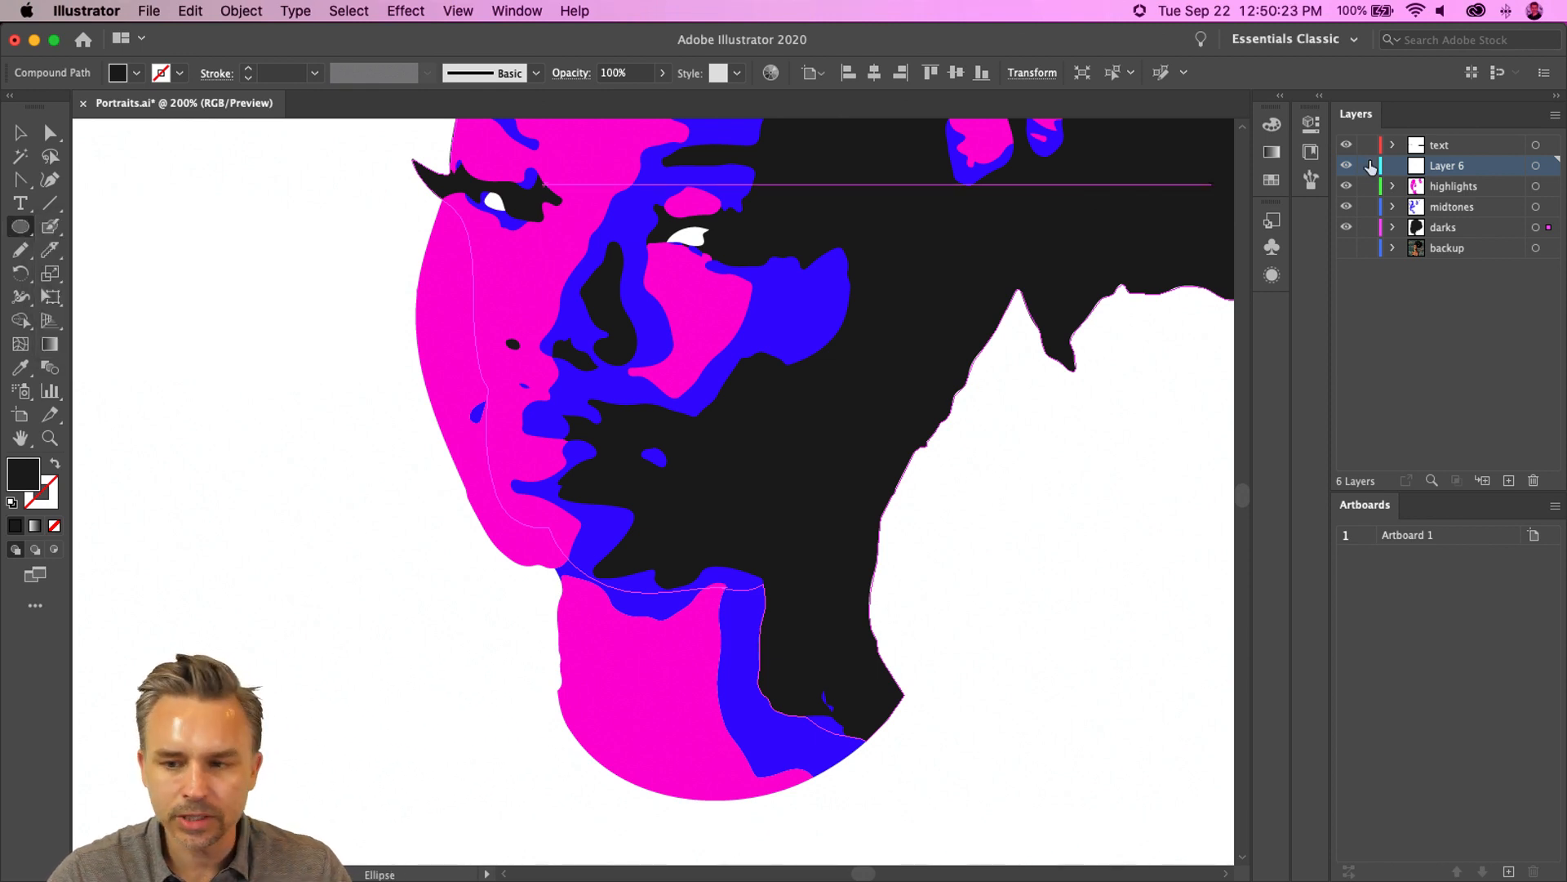
- Show the backup photo layer and hide the darks, midtones and highlights layers
{"action": "left_click", "coordinate": [1347, 247]}
{"action": "left_click_drag", "start_coordinate": [1347, 233], "coordinate": [1345, 167]}
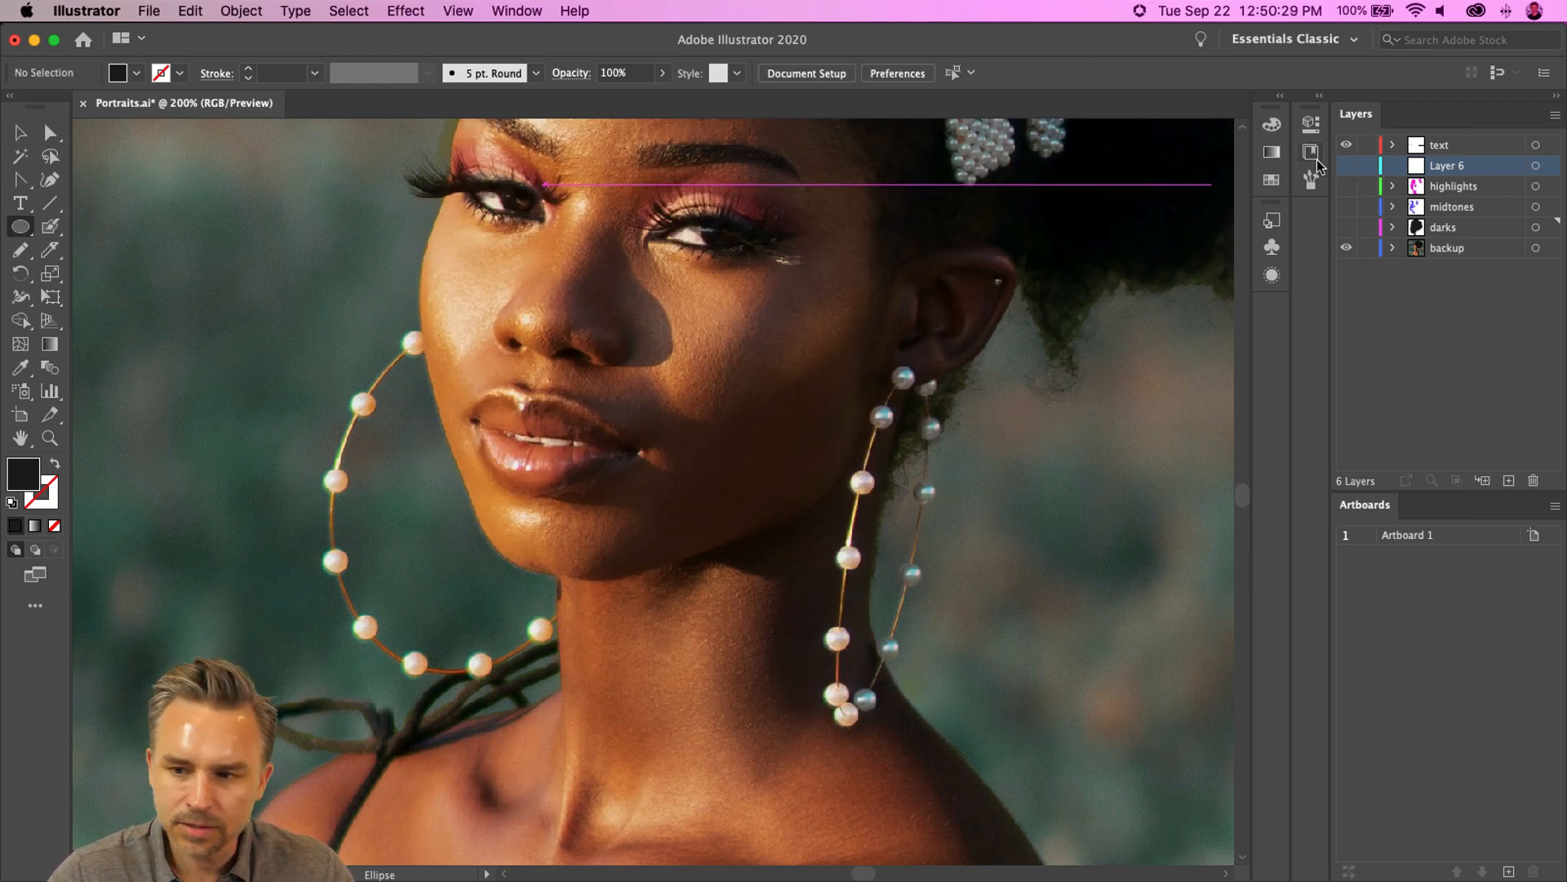
{"action": "left_click", "coordinate": [1345, 166]}
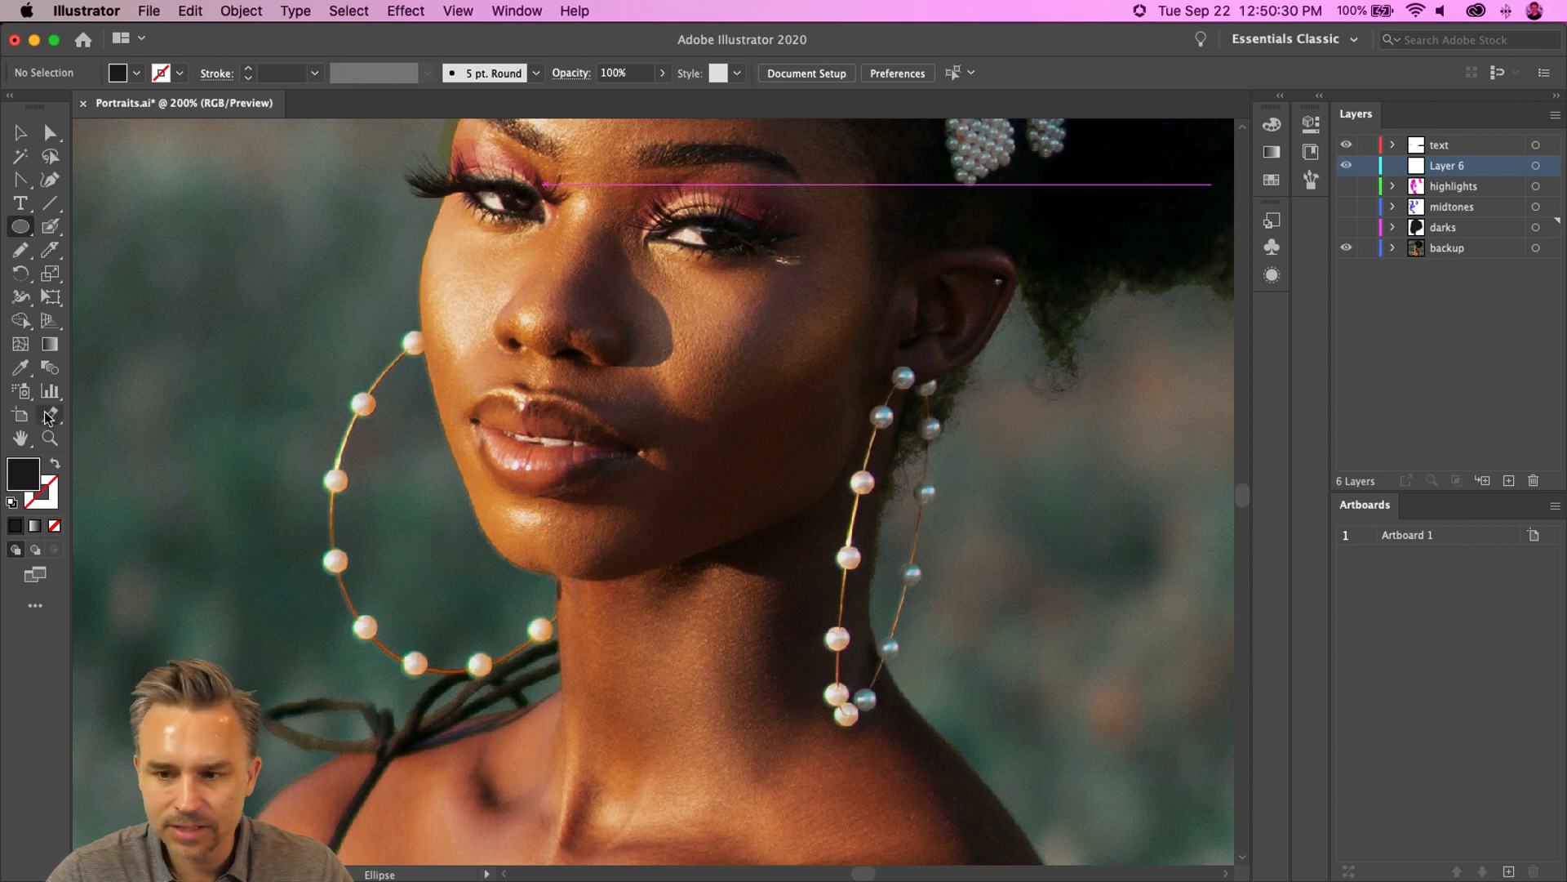
- Draw an ellipse about 162 by 187 over the left hoop earring and swap its fill and stroke
{"action": "left_click", "coordinate": [21, 227]}
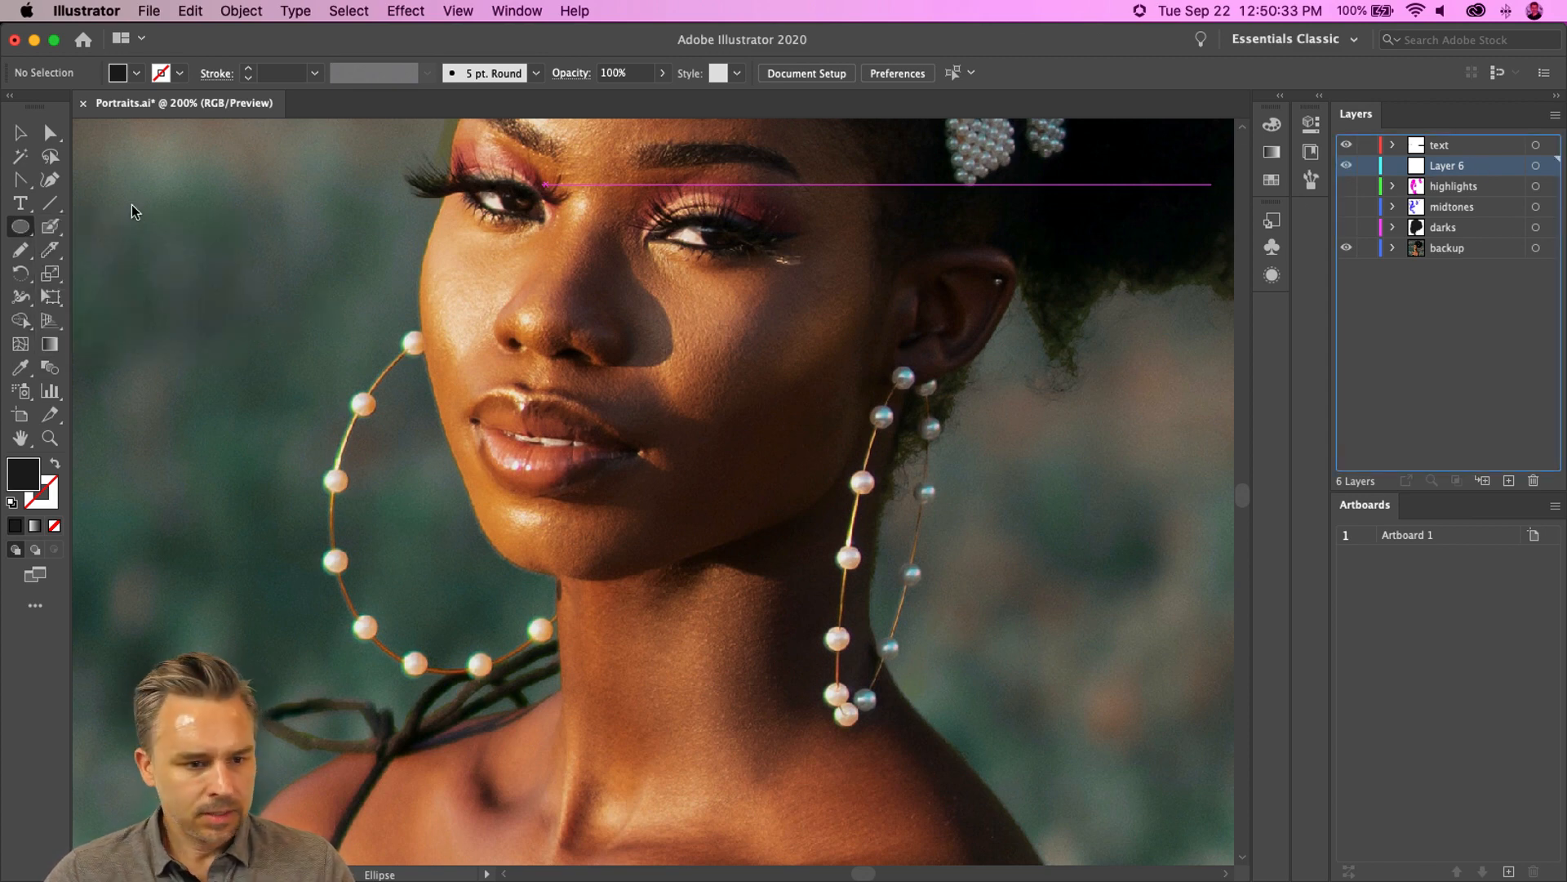
{"action": "left_click", "coordinate": [241, 298]}
{"action": "key", "text": "Escape"}
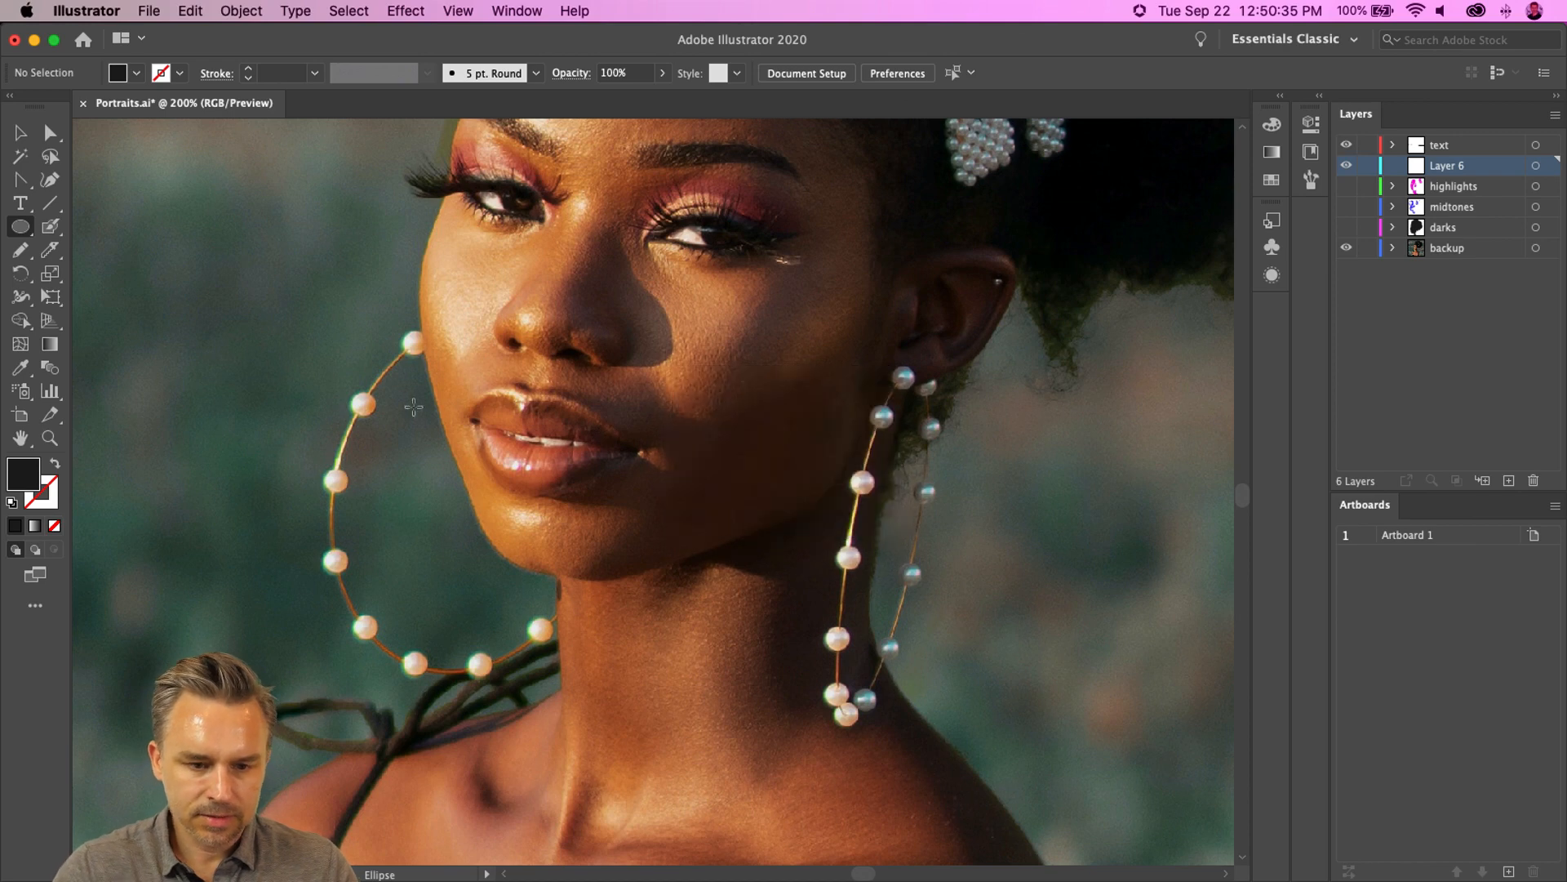
{"action": "left_click_drag", "start_coordinate": [320, 314], "coordinate": [629, 676]}
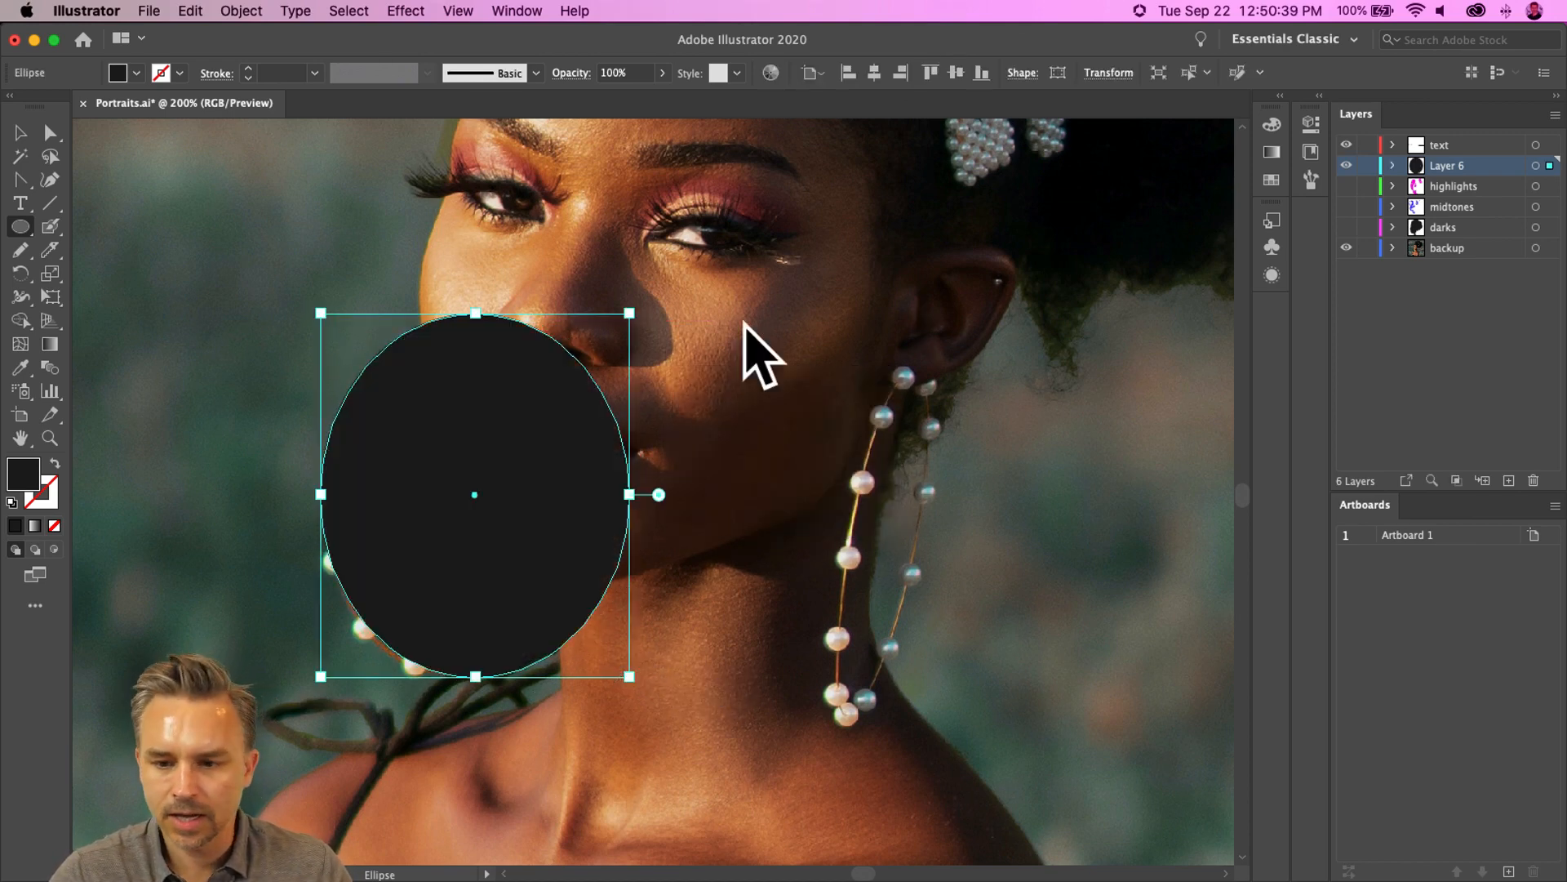
{"action": "left_click_drag", "start_coordinate": [319, 311], "coordinate": [329, 331]}
{"action": "left_click", "coordinate": [52, 467]}
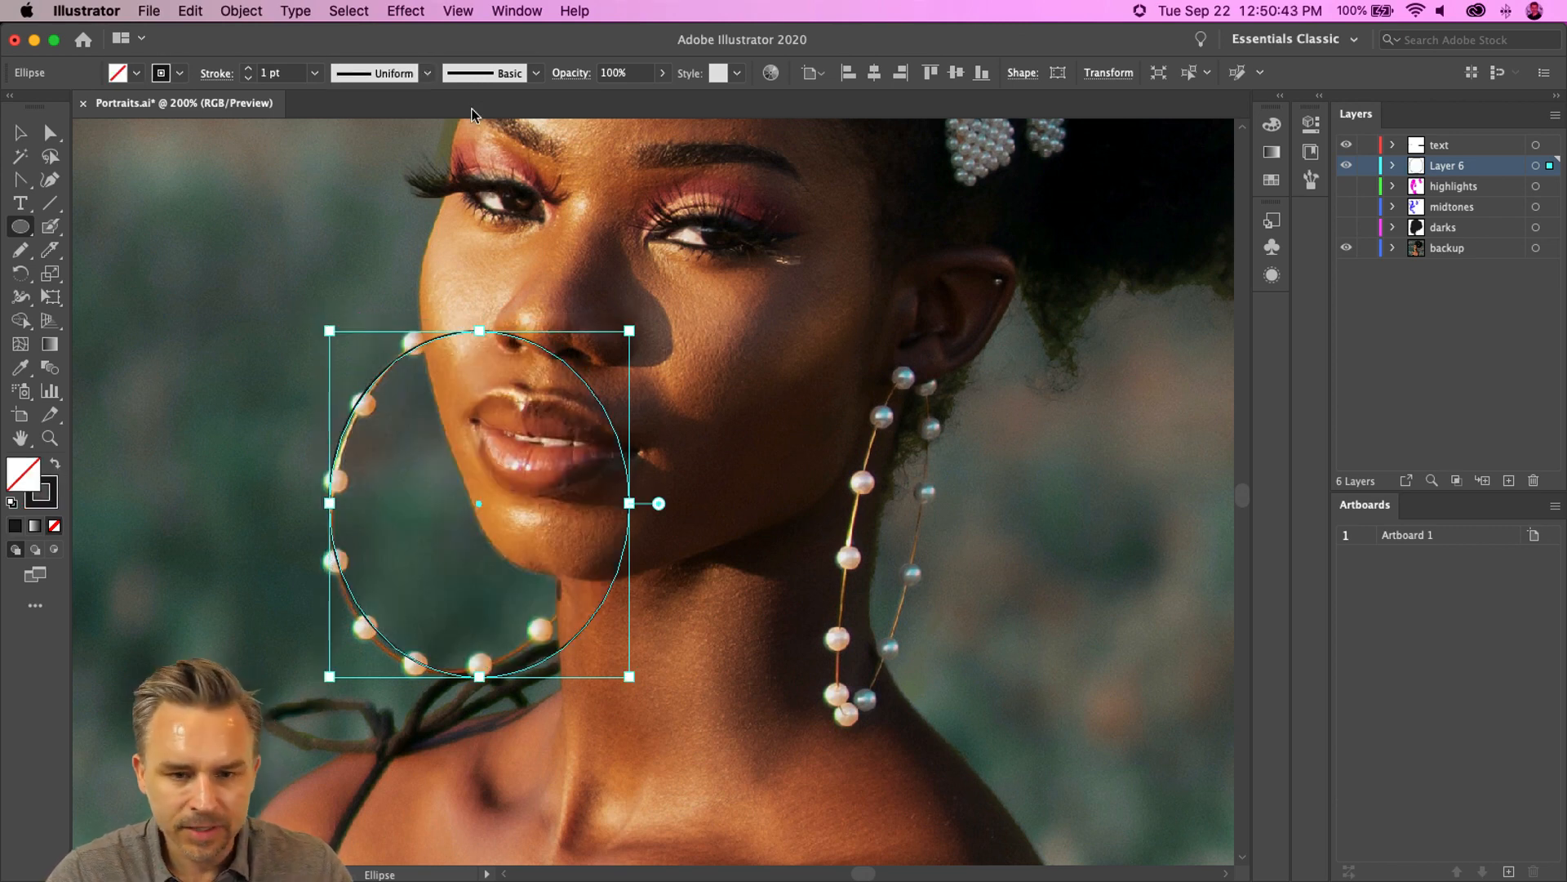
- Give the ellipse a 3 pt yellow stroke and no fill
{"action": "left_click", "coordinate": [1279, 96]}
{"action": "left_click", "coordinate": [1207, 181]}
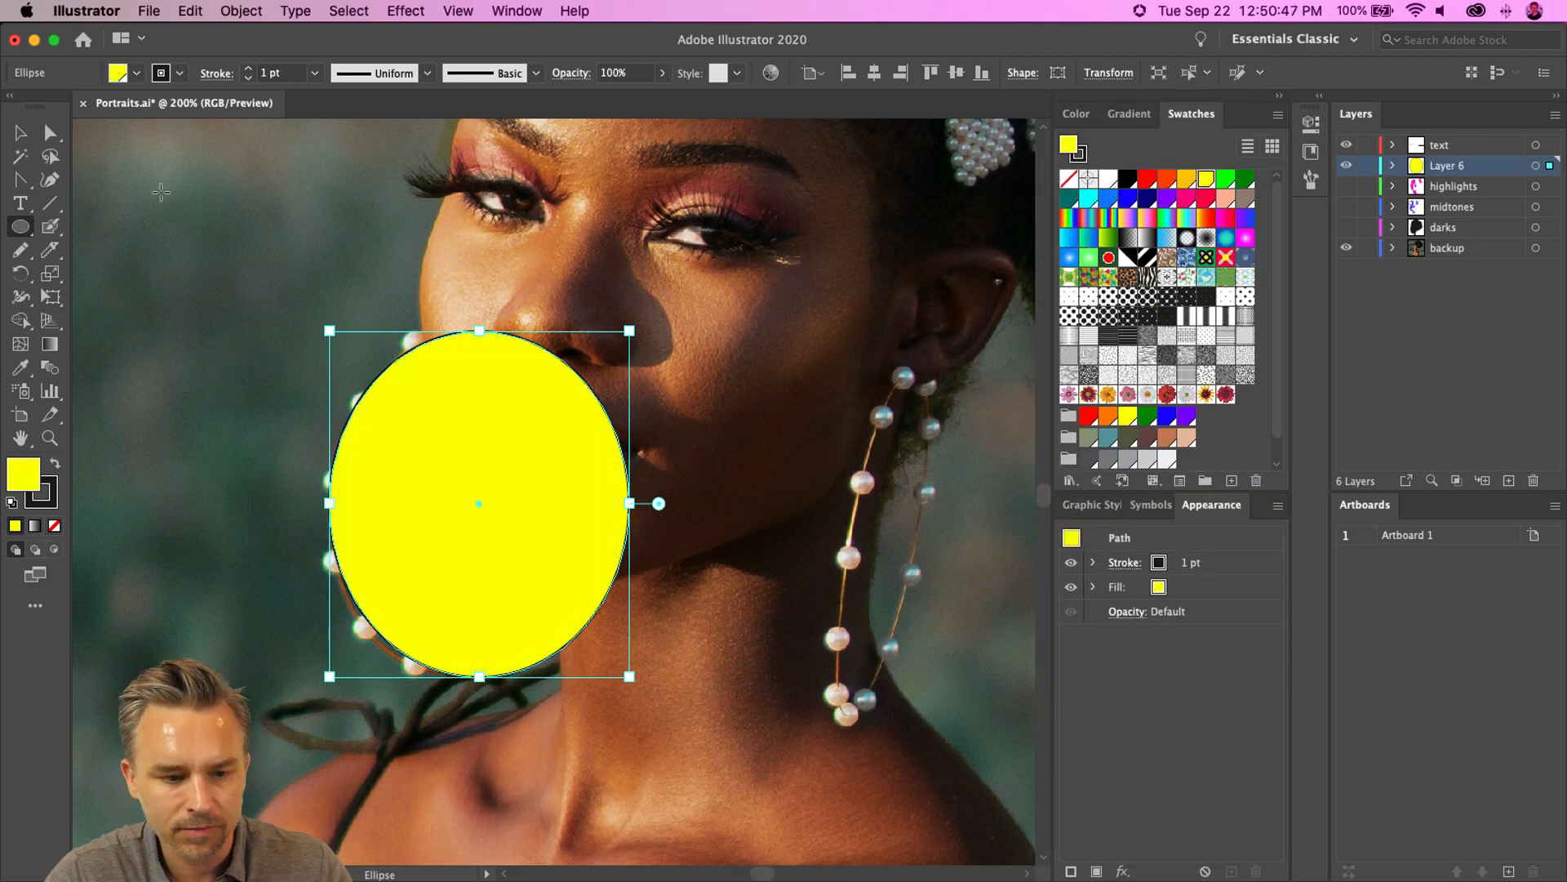
{"action": "left_click", "coordinate": [55, 463]}
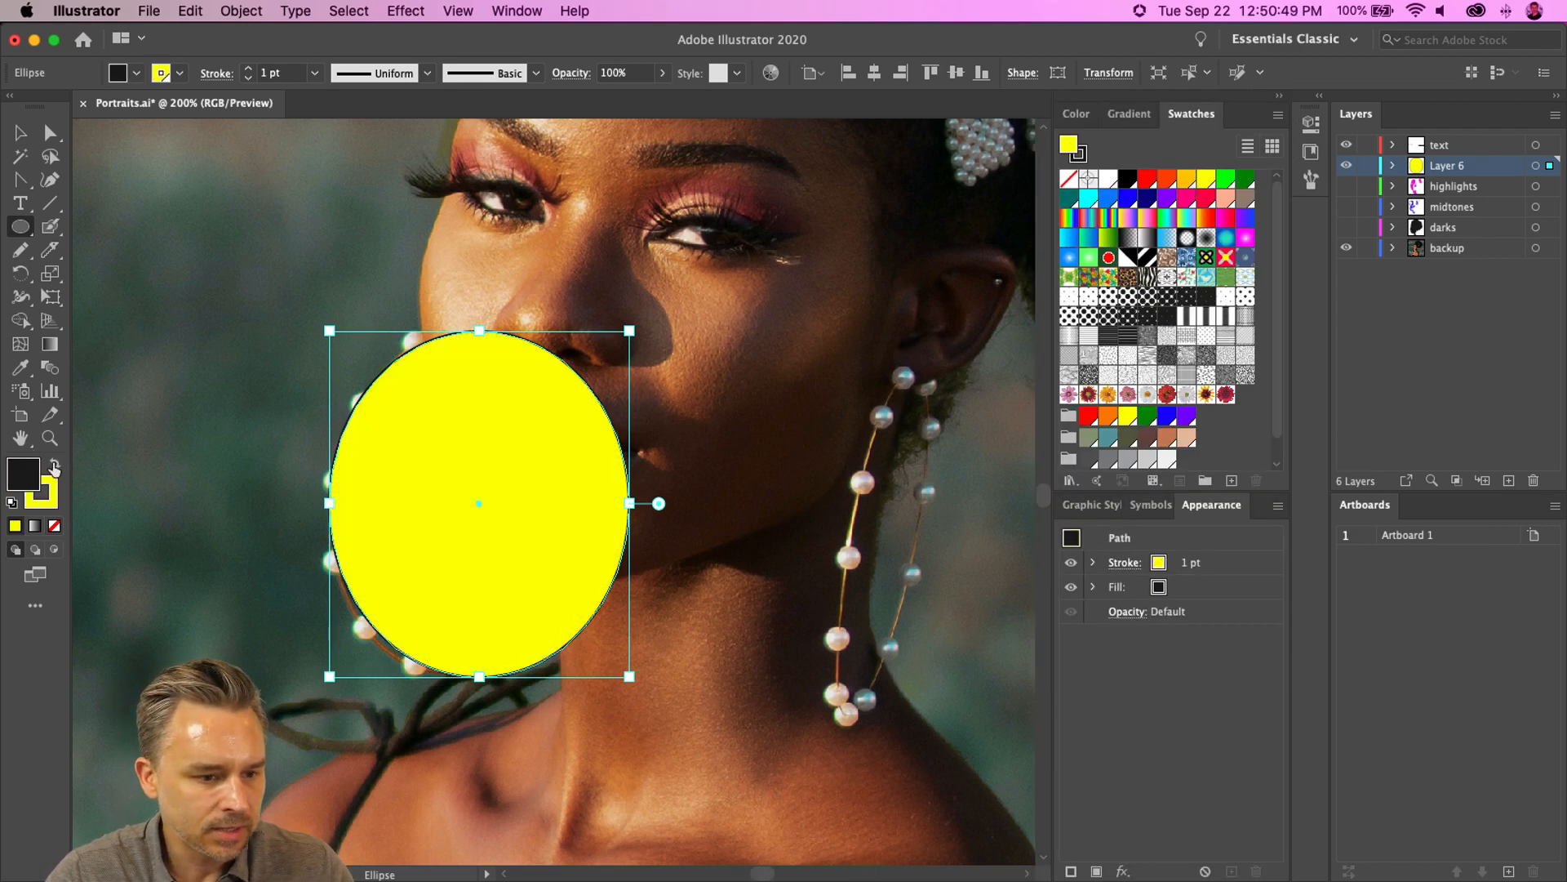
{"action": "left_click", "coordinate": [54, 527]}
{"action": "left_click", "coordinate": [248, 69]}
{"action": "left_click", "coordinate": [247, 69]}
{"action": "left_click", "coordinate": [248, 68]}
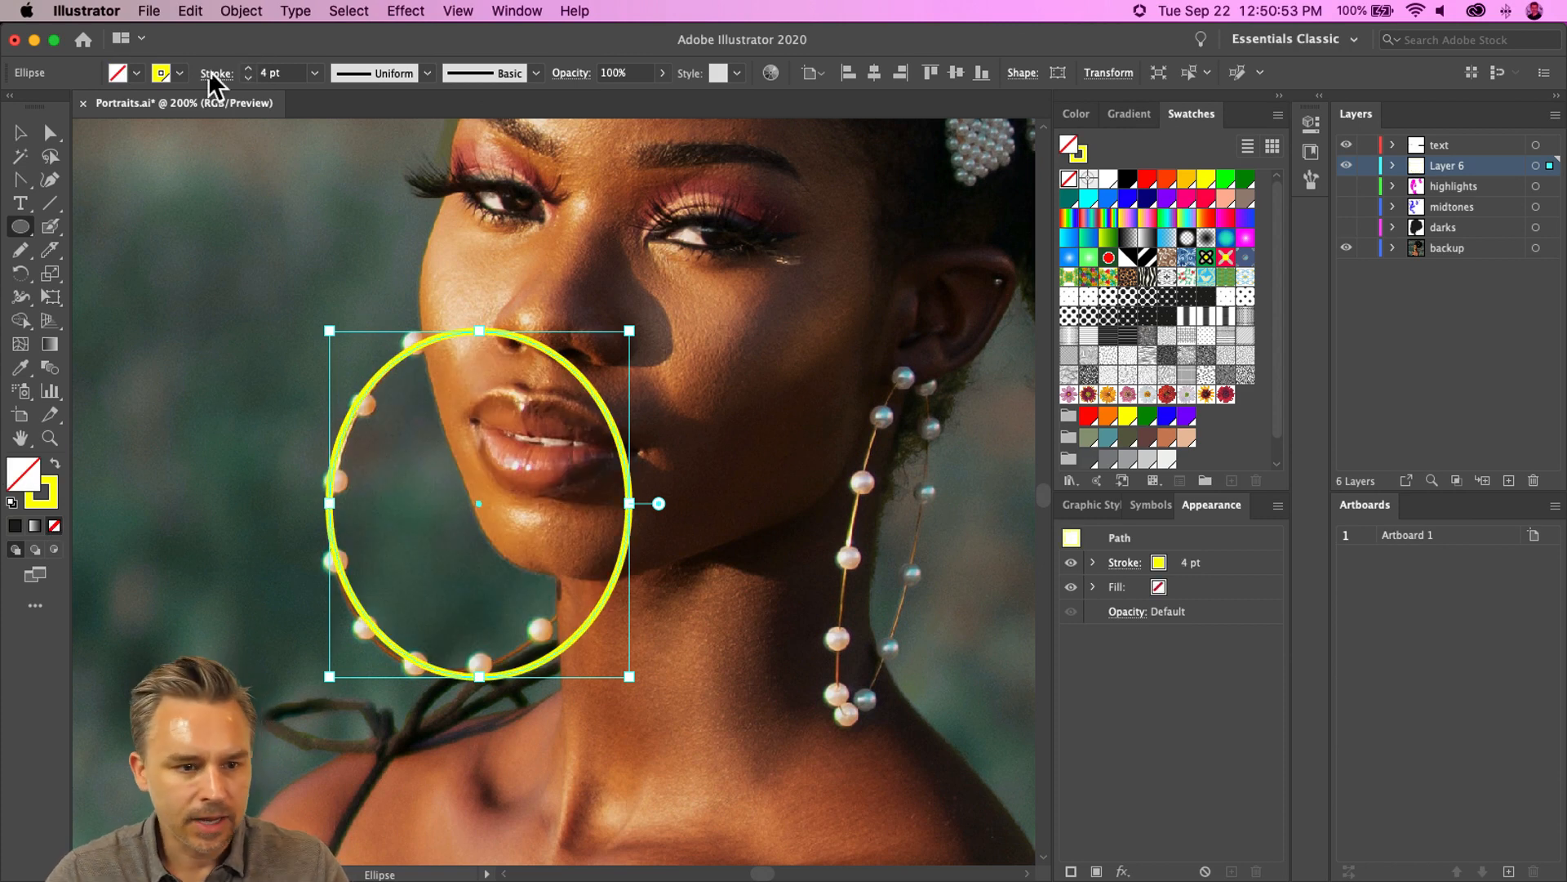
{"action": "left_click", "coordinate": [249, 79]}
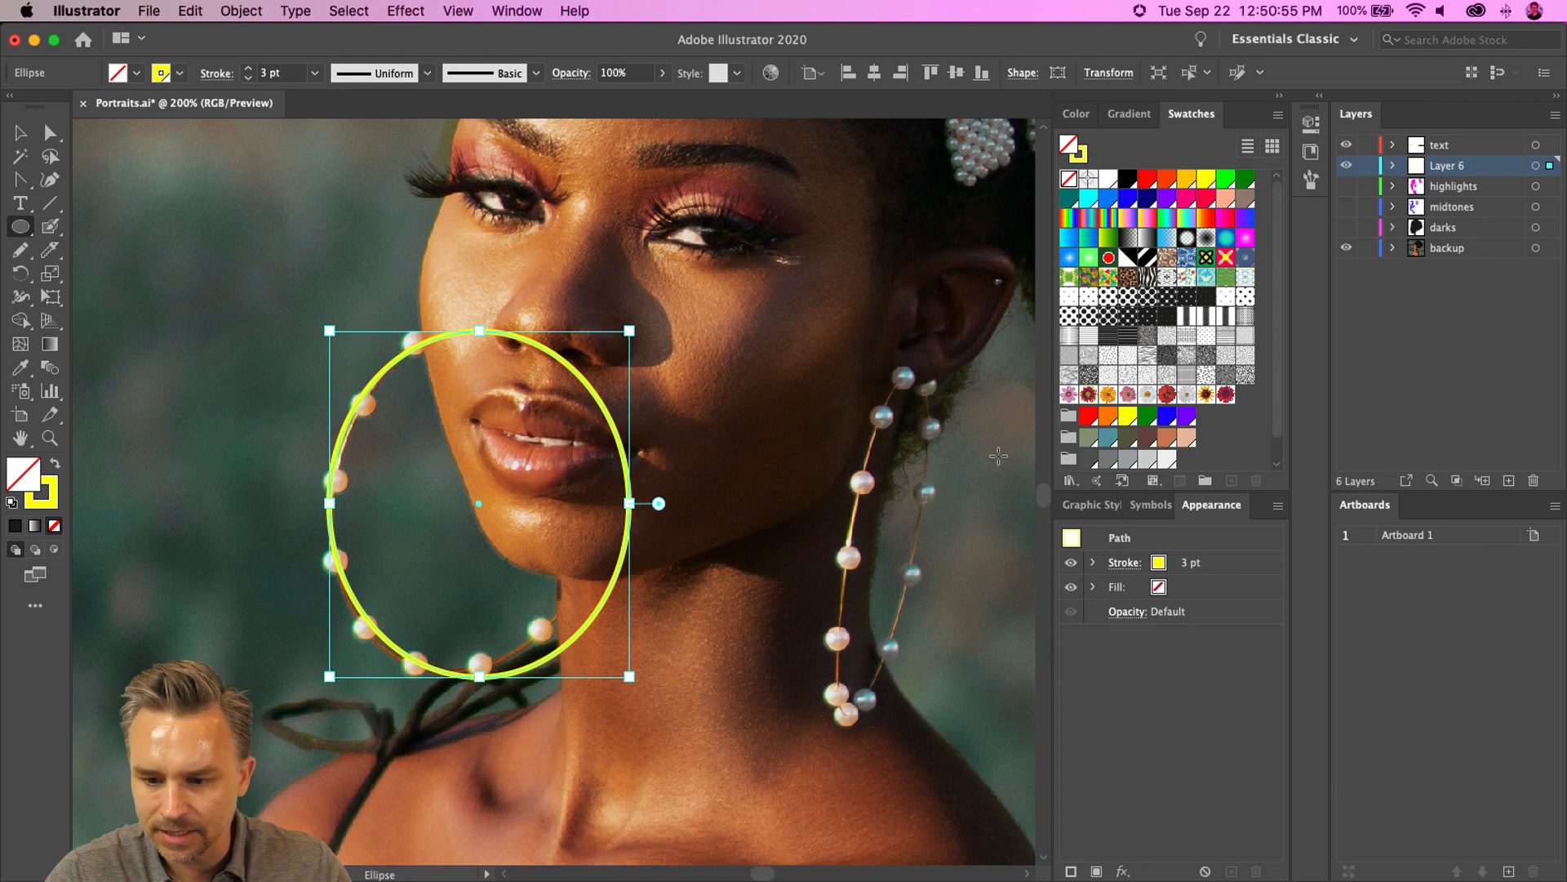
- Add a second stroke to the ellipse and colour it red, keeping the fill empty
{"action": "left_click", "coordinate": [1071, 872]}
{"action": "left_click_drag", "start_coordinate": [1210, 506], "coordinate": [728, 393]}
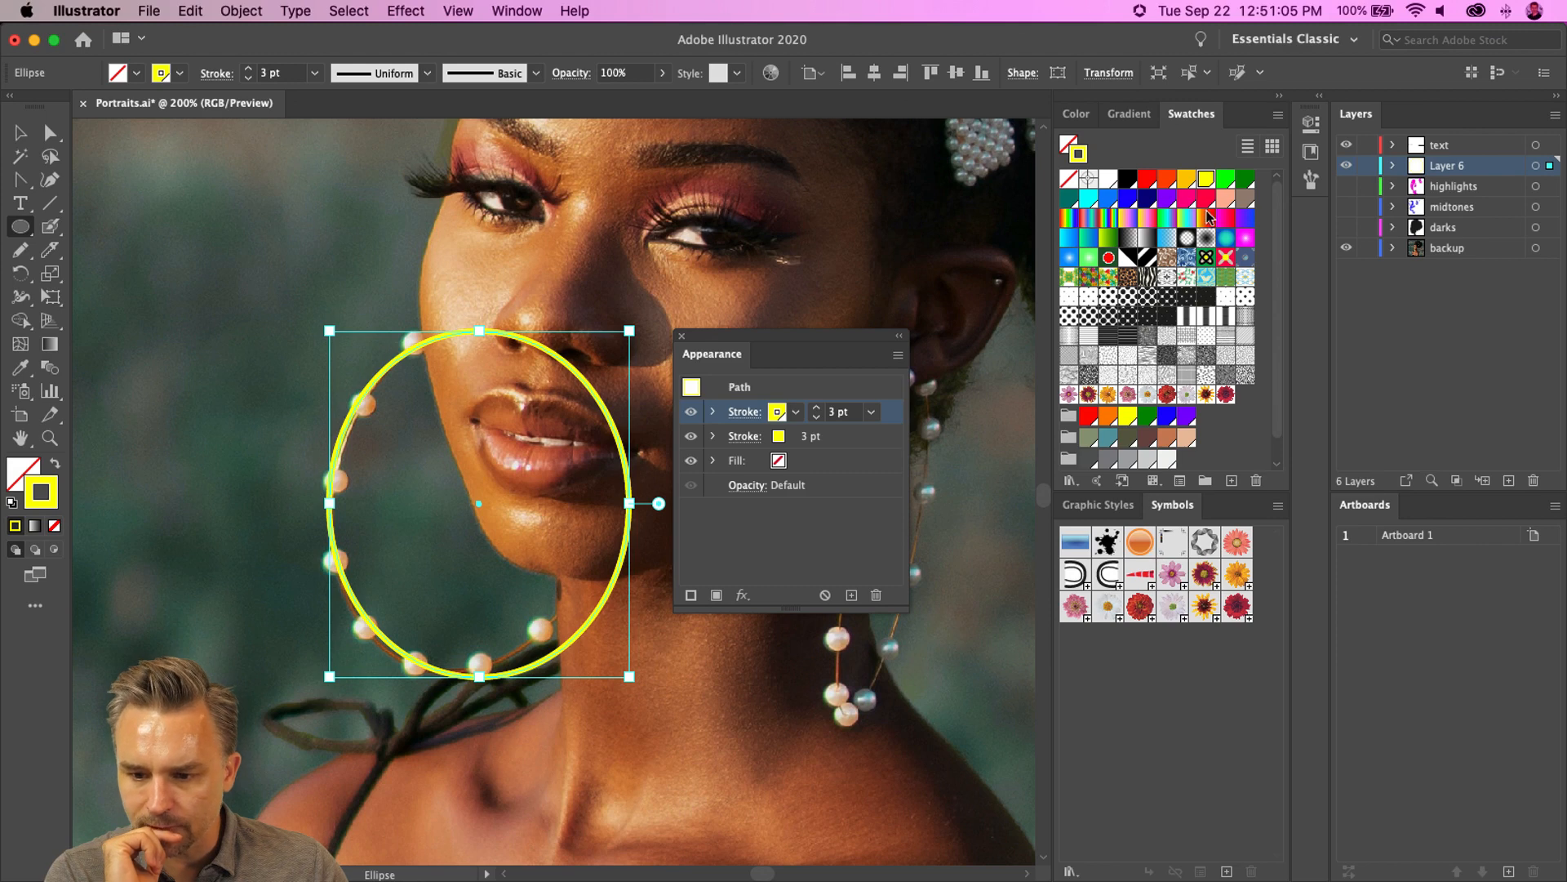
{"action": "left_click", "coordinate": [1318, 97]}
{"action": "left_click_drag", "start_coordinate": [712, 354], "coordinate": [899, 508]}
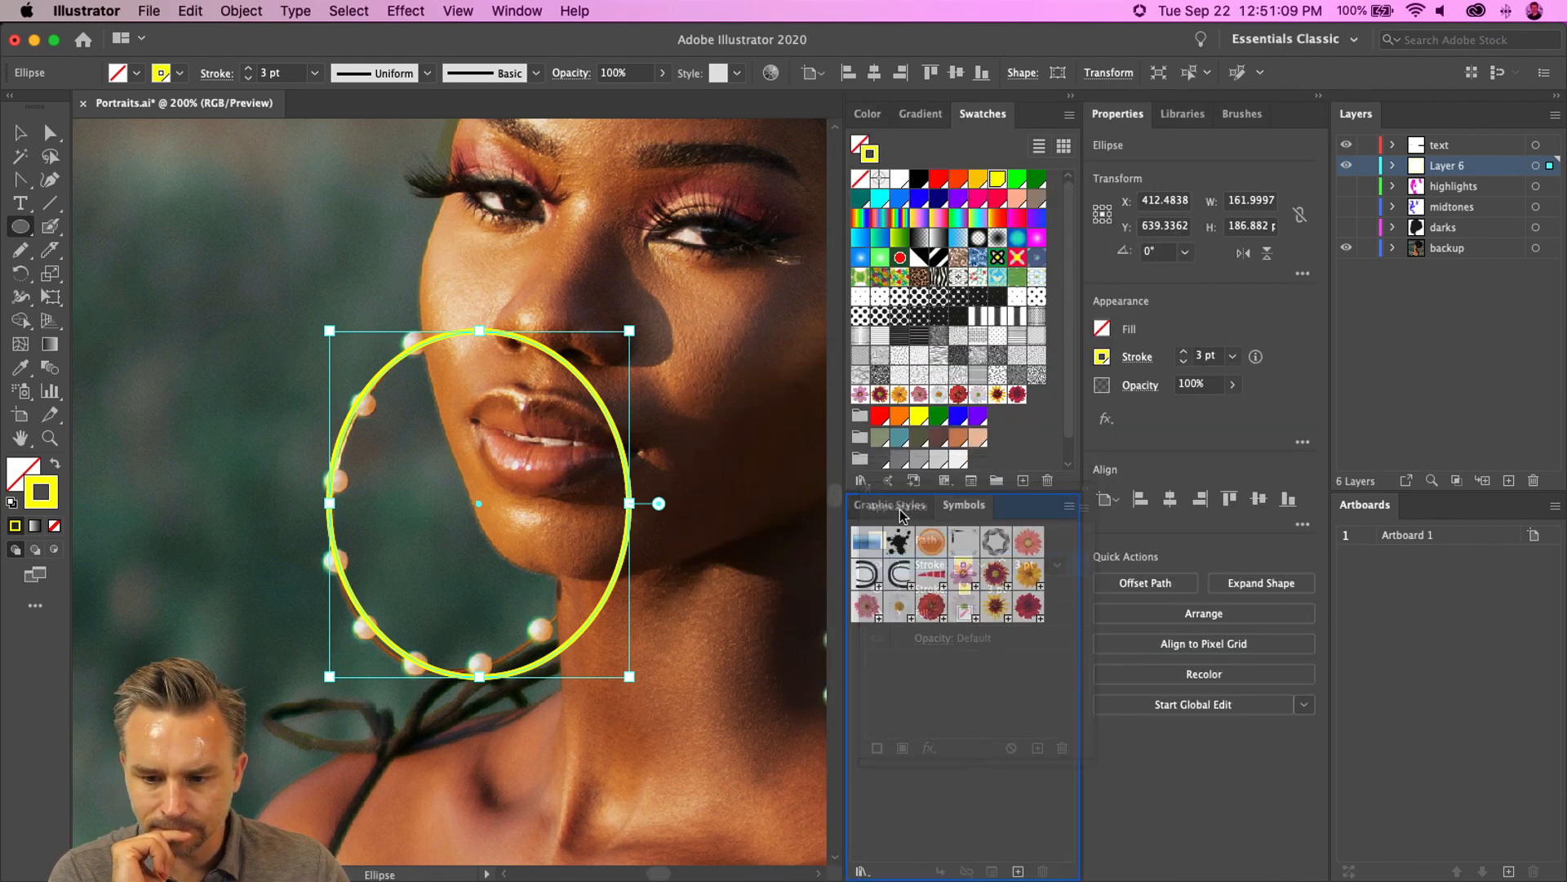
{"action": "left_click", "coordinate": [1101, 357]}
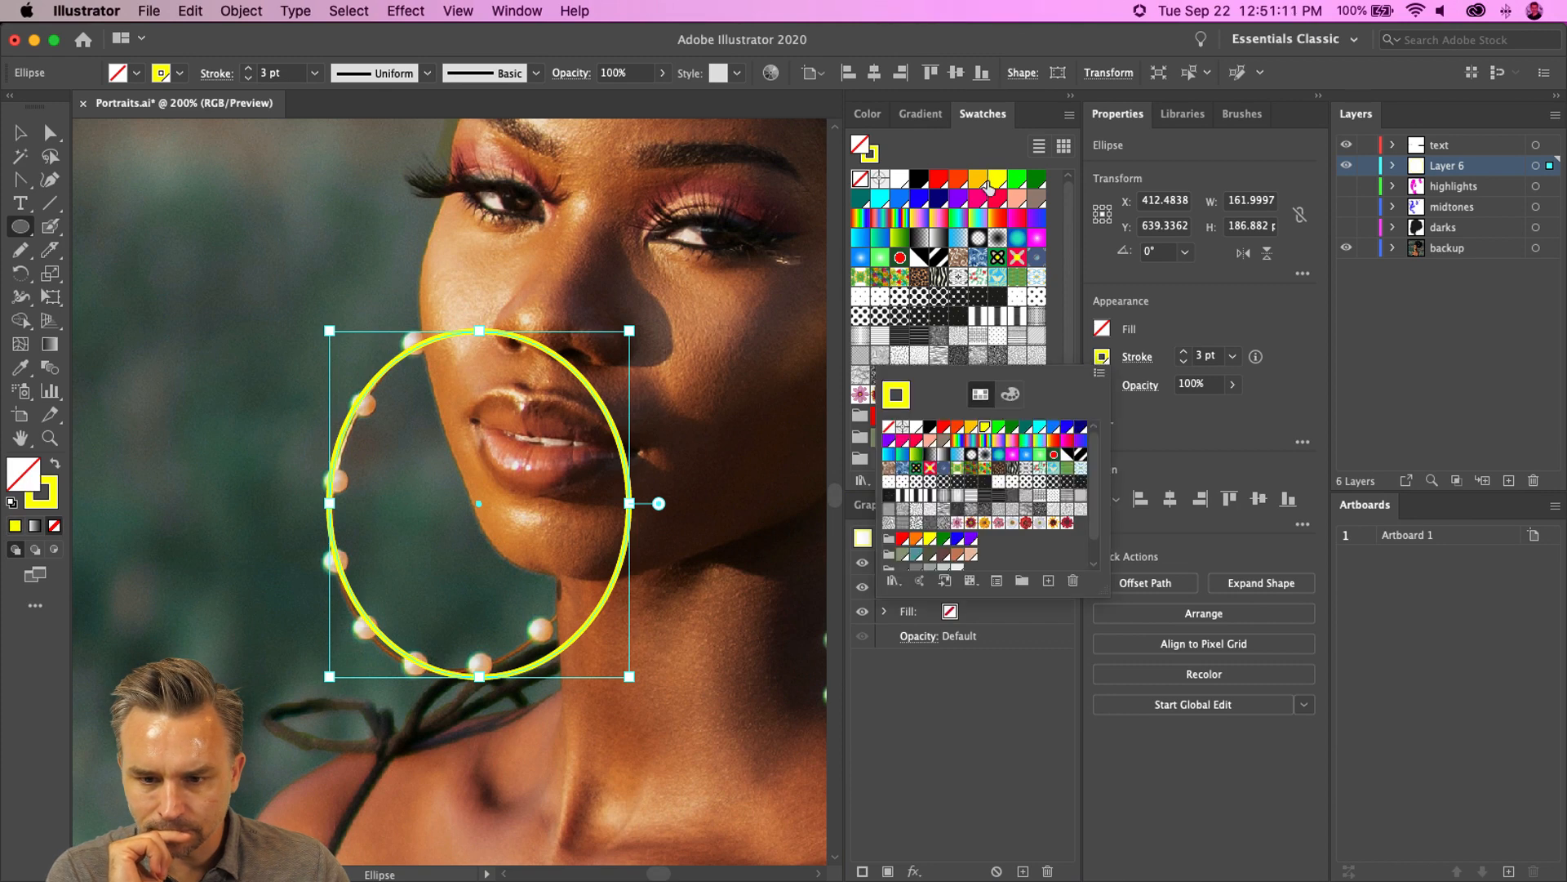
{"action": "left_click", "coordinate": [937, 179]}
{"action": "left_click", "coordinate": [937, 180]}
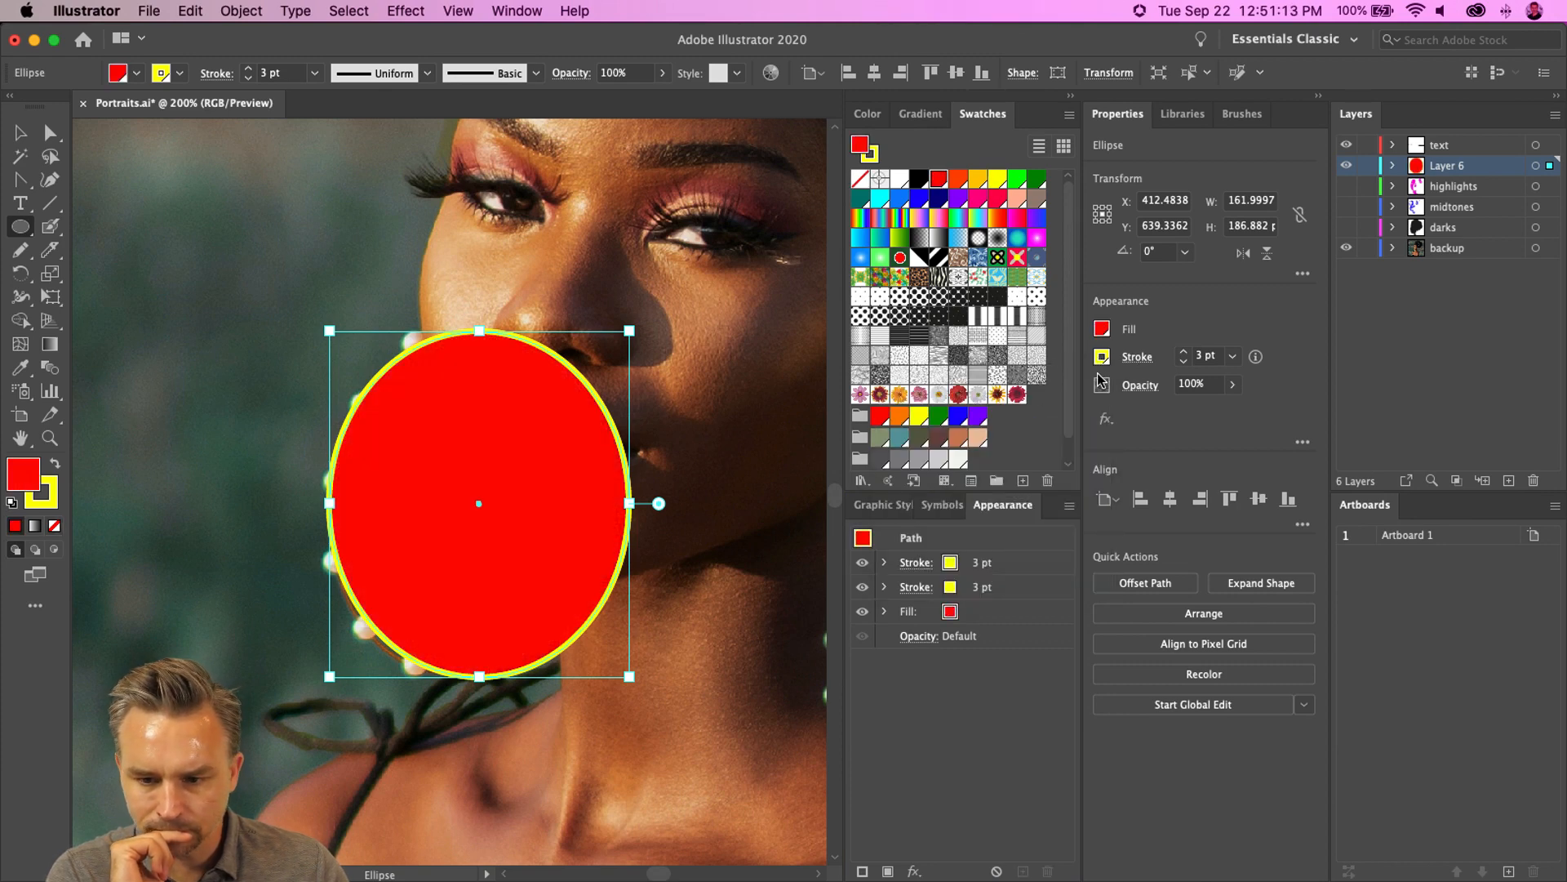
{"action": "left_click", "coordinate": [55, 466]}
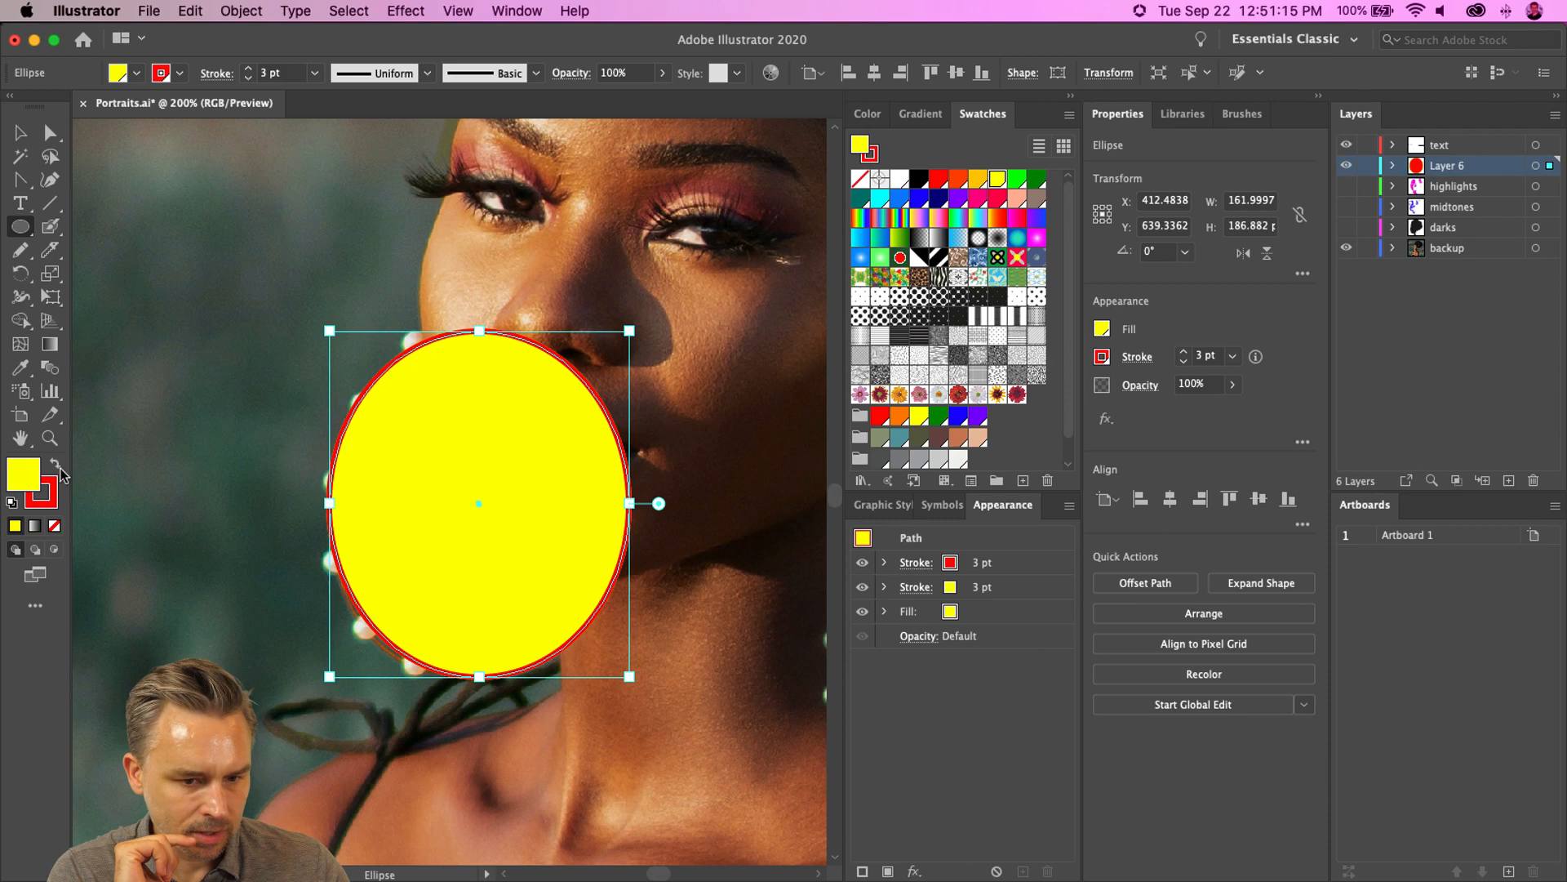
{"action": "left_click", "coordinate": [55, 526]}
{"action": "left_click", "coordinate": [45, 508]}
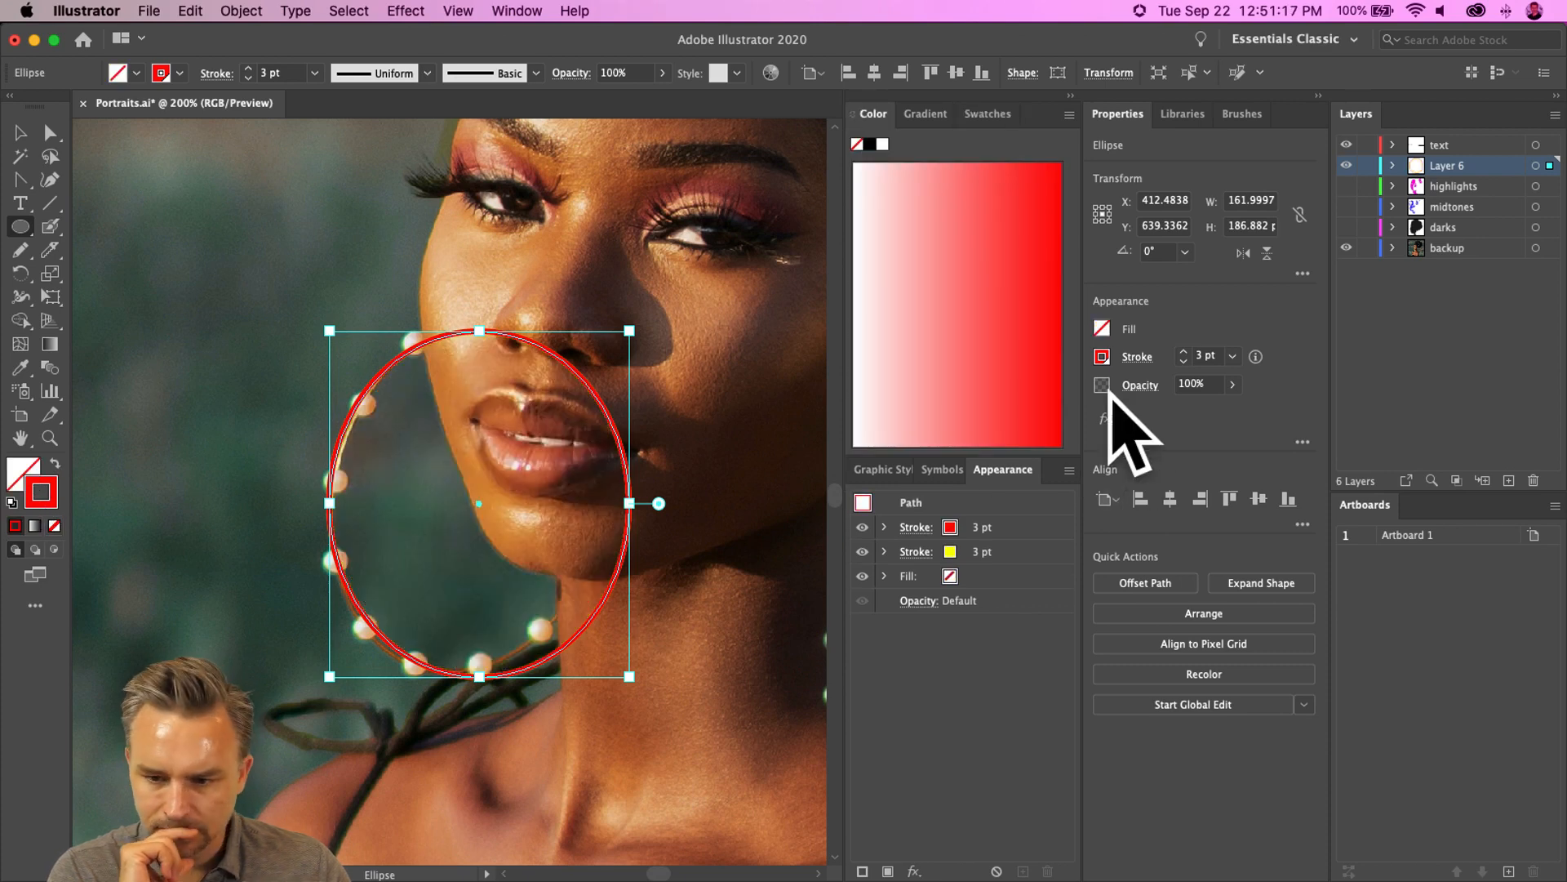
- Make the red stroke an 11 pt dashed line with round caps, 0 pt dashes and 20 pt gaps
{"action": "left_click", "coordinate": [1138, 360]}
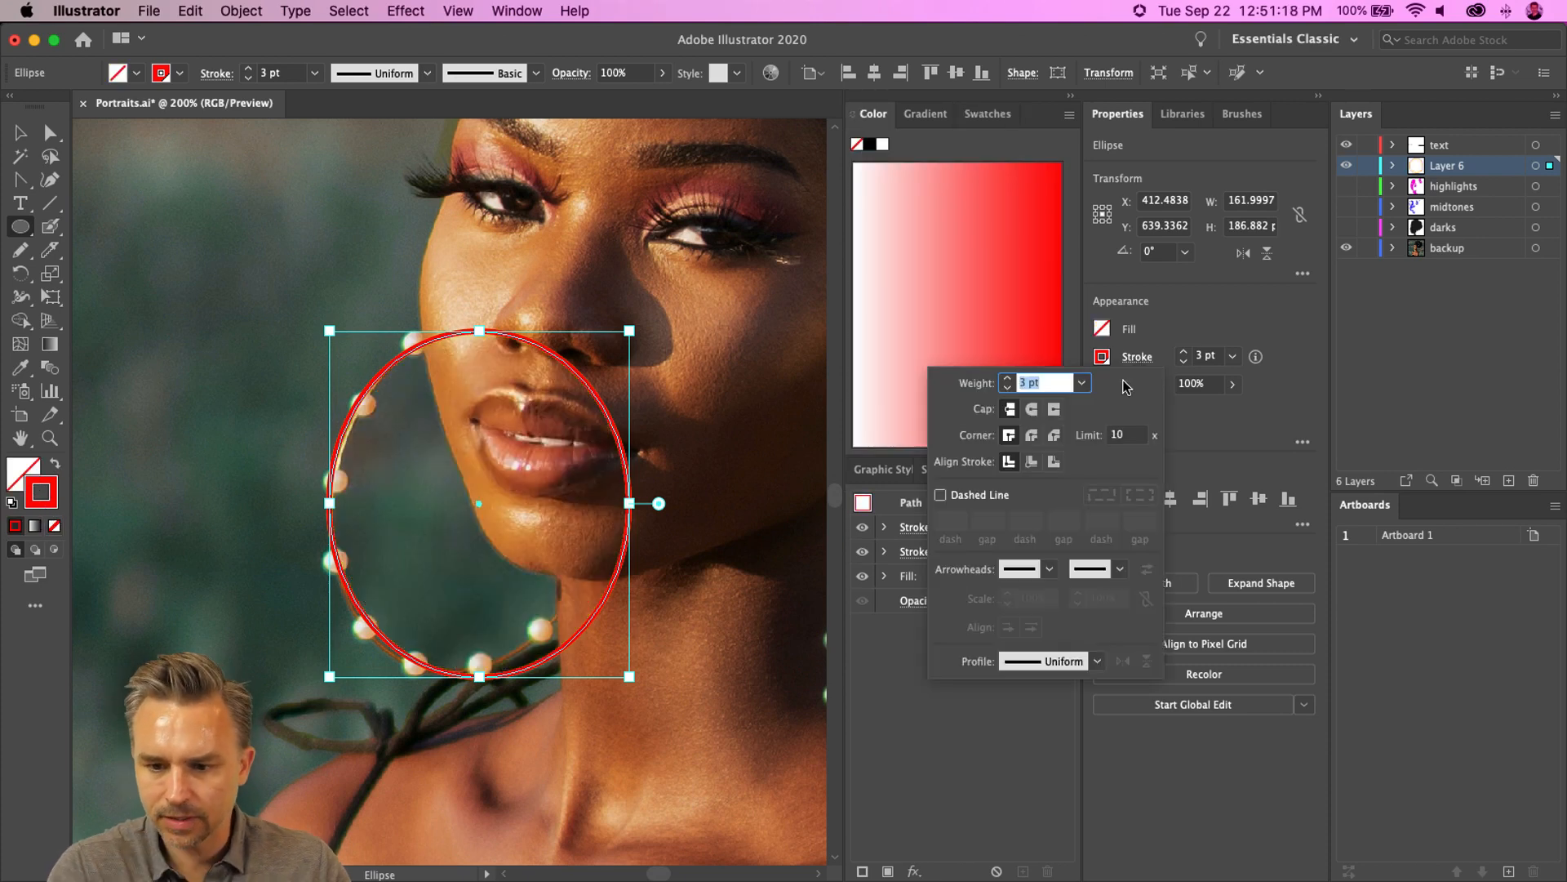
{"action": "left_click", "coordinate": [941, 495]}
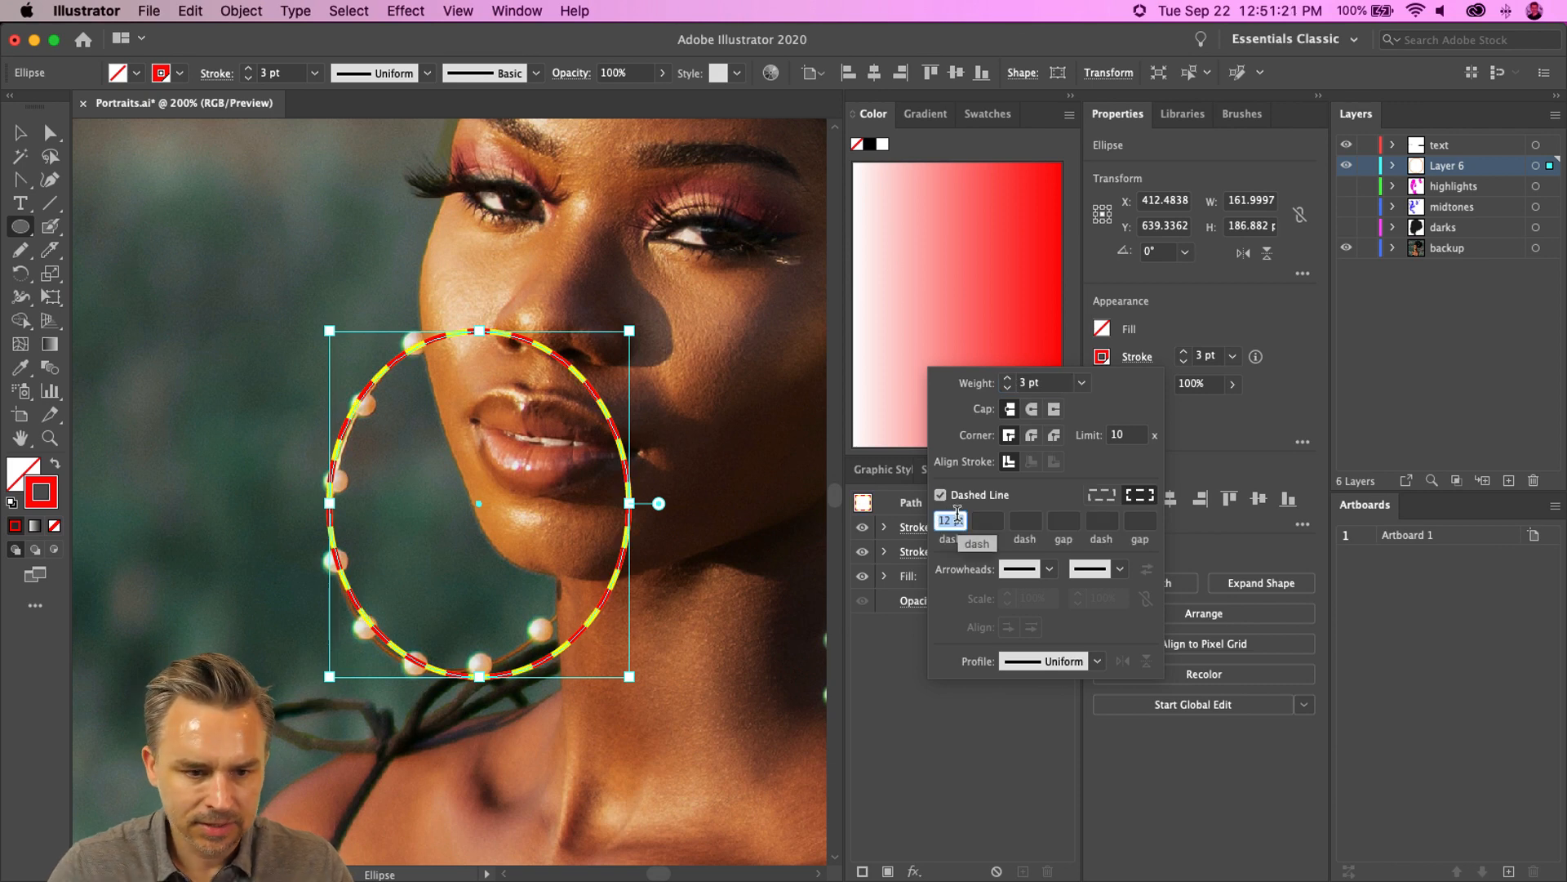
{"action": "left_click", "coordinate": [1008, 378]}
{"action": "left_click", "coordinate": [1008, 378]}
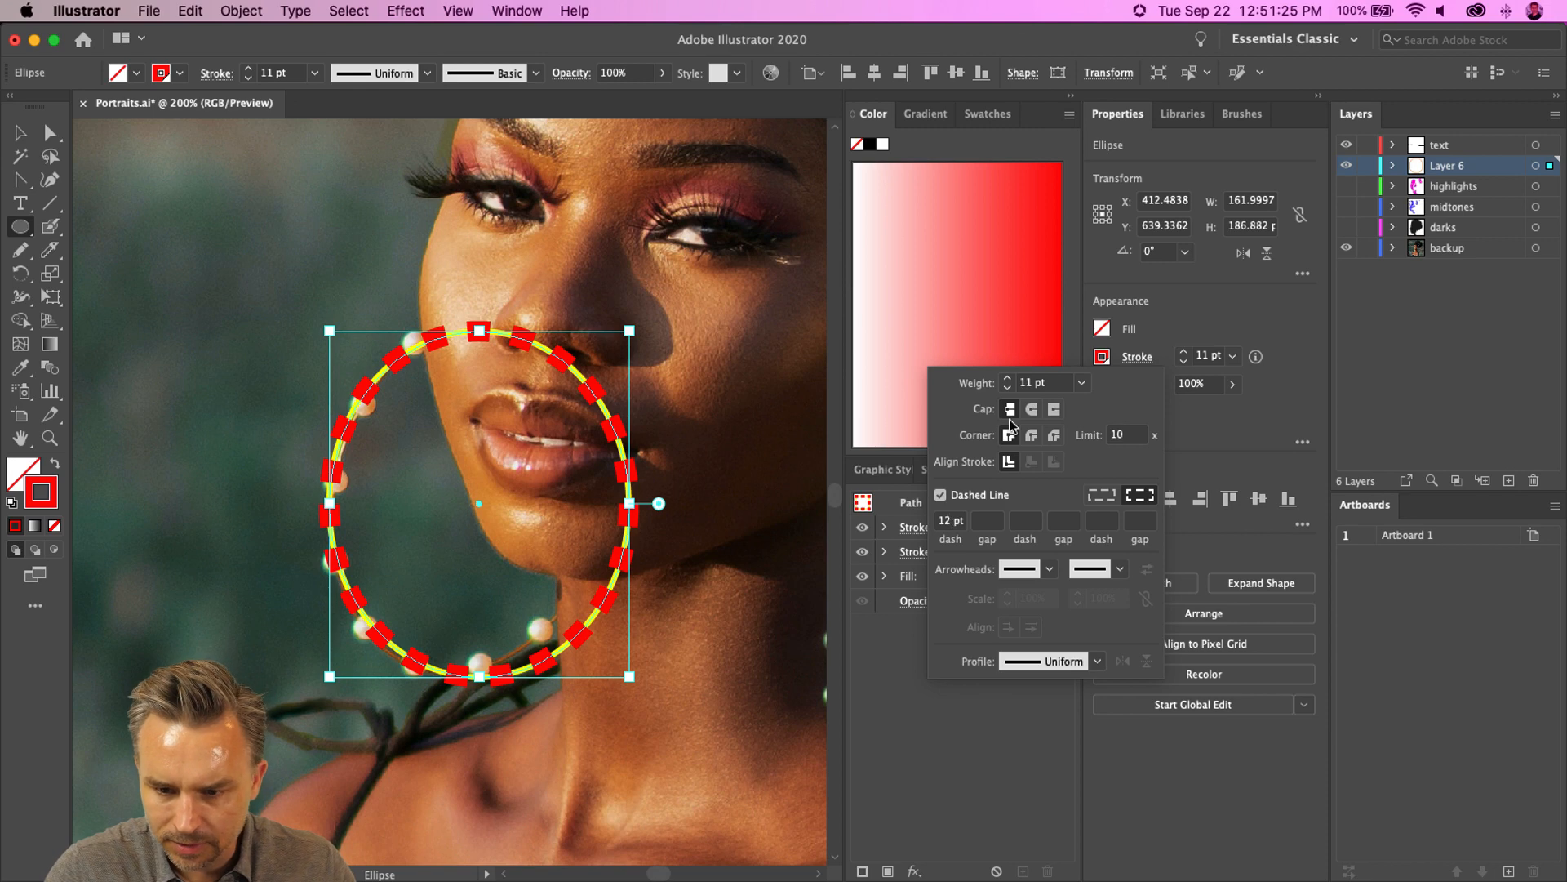
{"action": "left_click", "coordinate": [1033, 435]}
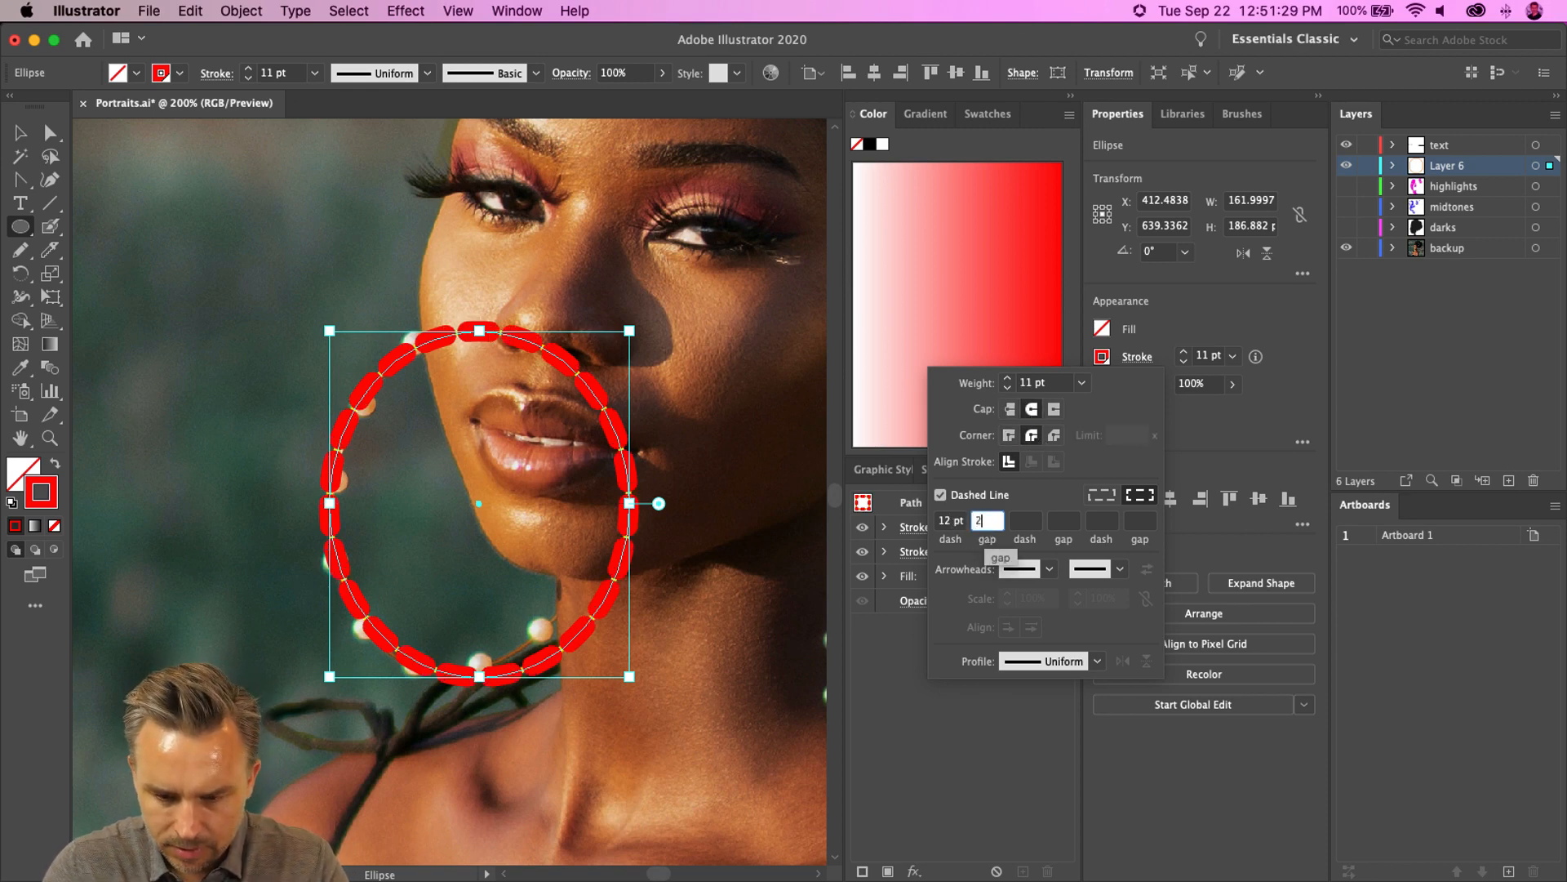
{"action": "key", "text": "Tab"}
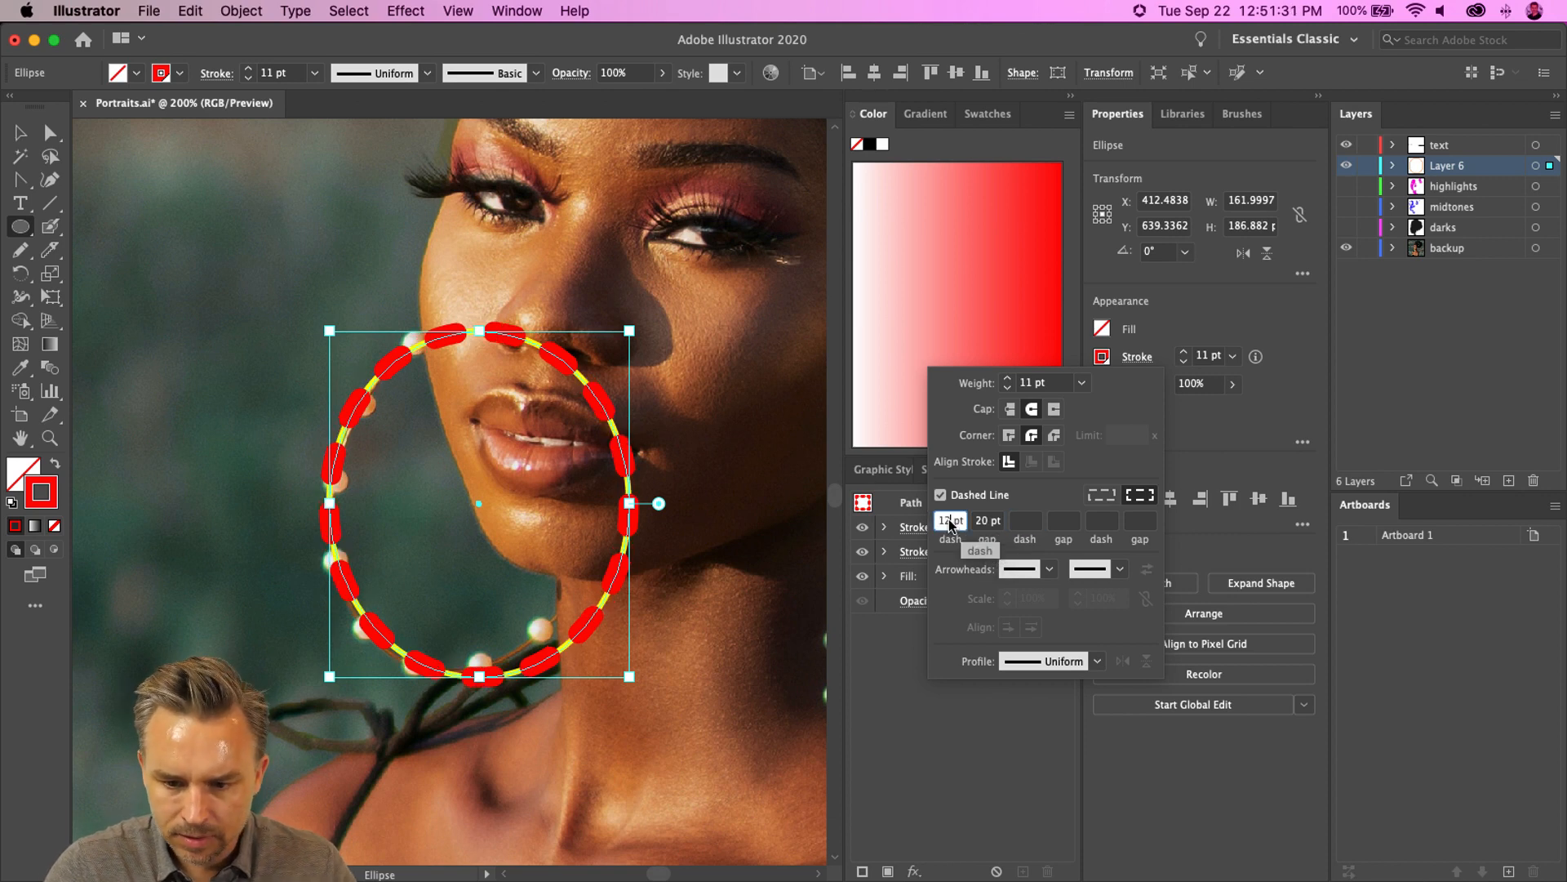
{"action": "key", "text": "Tab"}
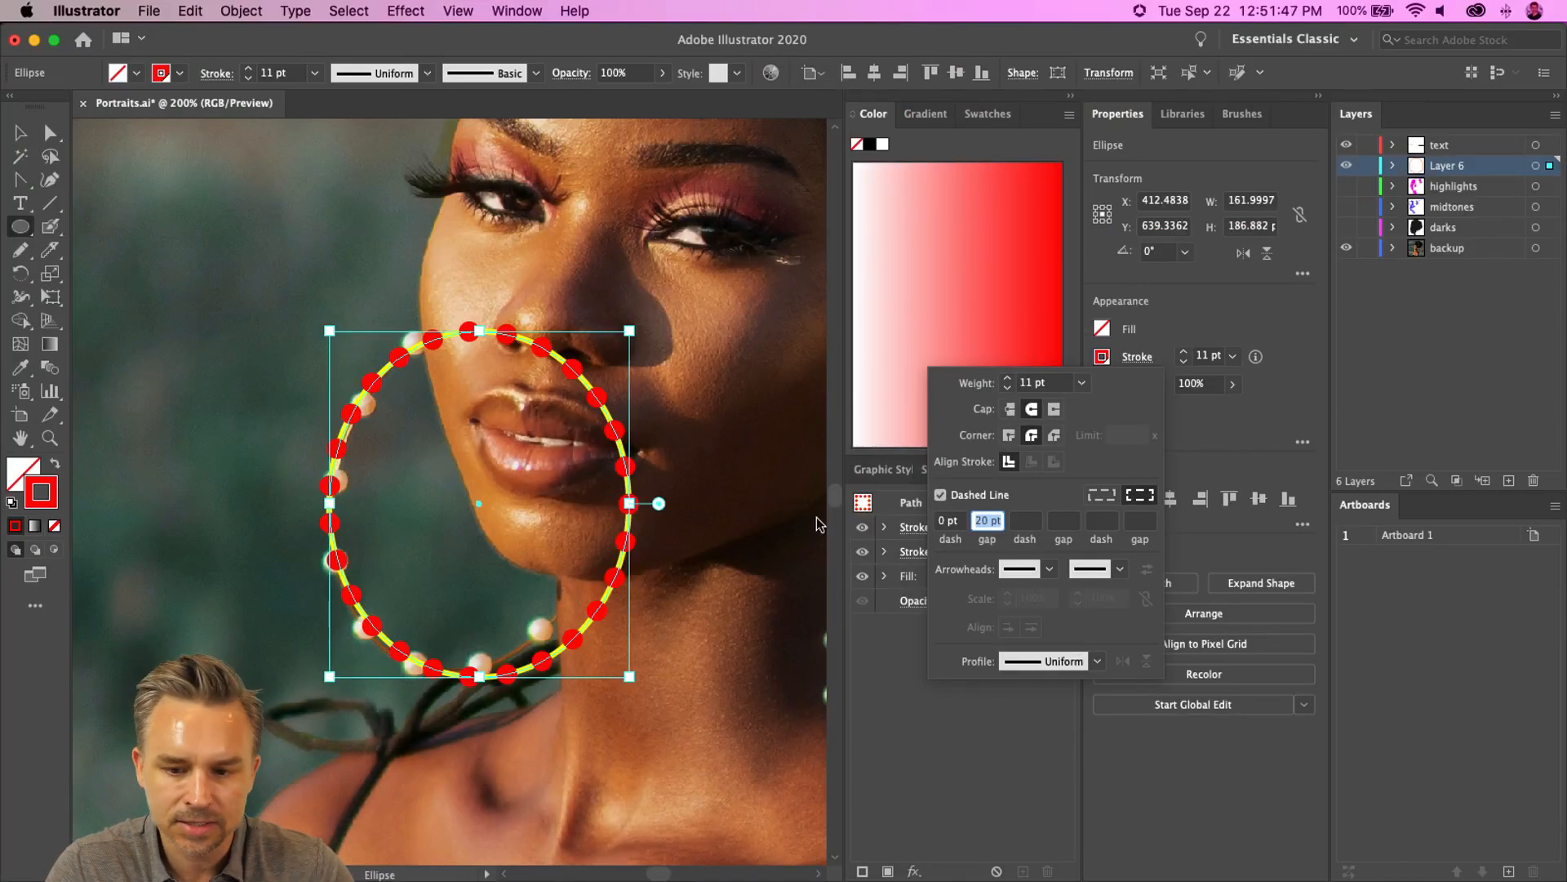
{"action": "left_click", "coordinate": [959, 753]}
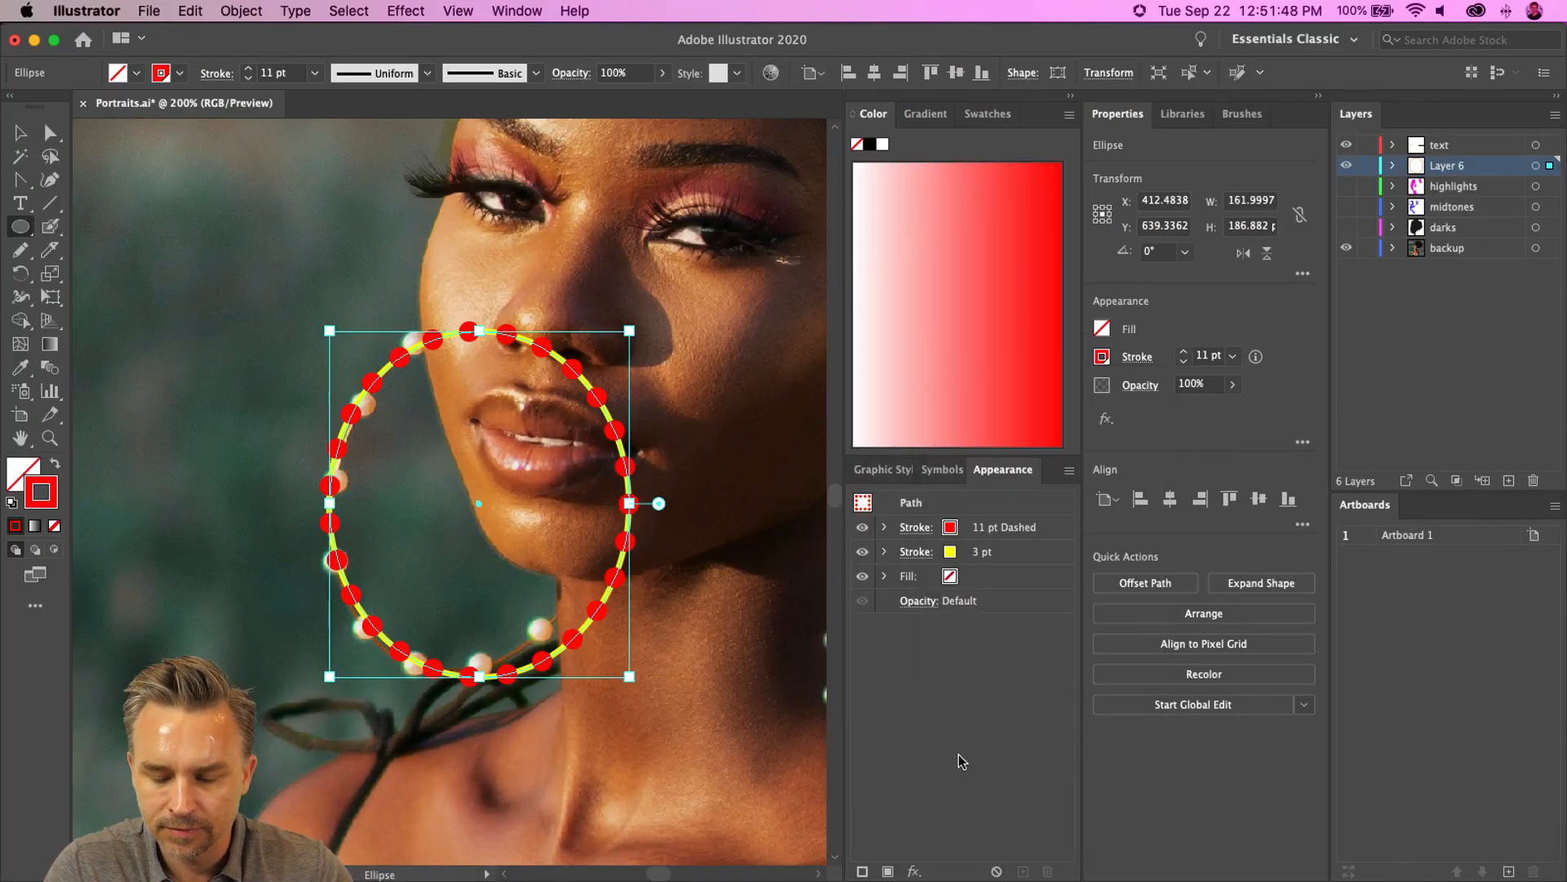
- Recolour the dashed stroke with a golden orange swatch
{"action": "left_click", "coordinate": [1102, 357]}
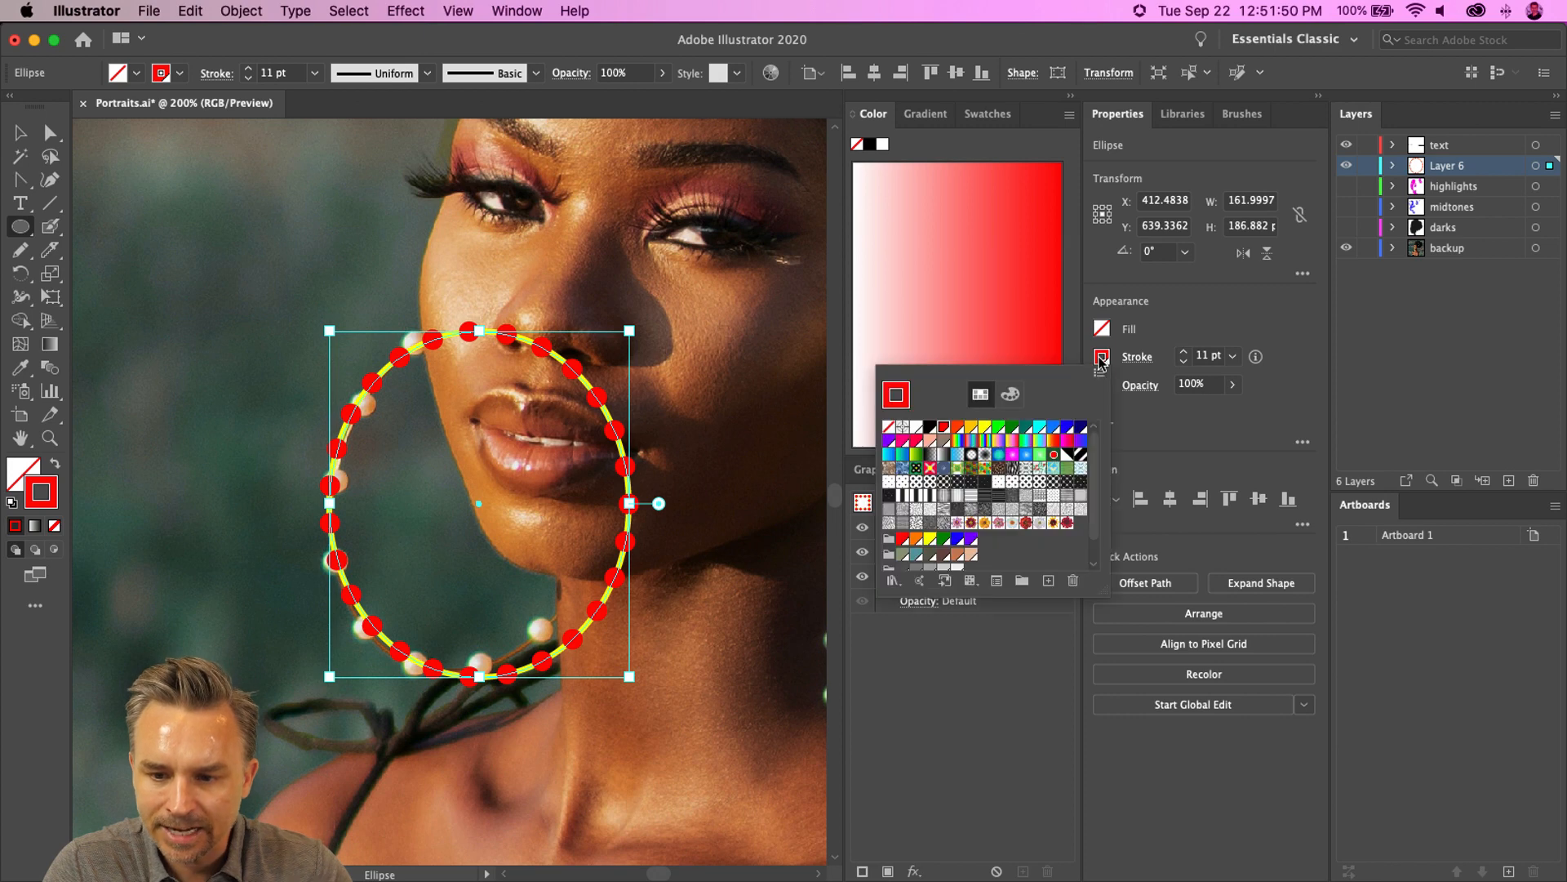
{"action": "left_click", "coordinate": [974, 429]}
{"action": "left_click", "coordinate": [960, 726]}
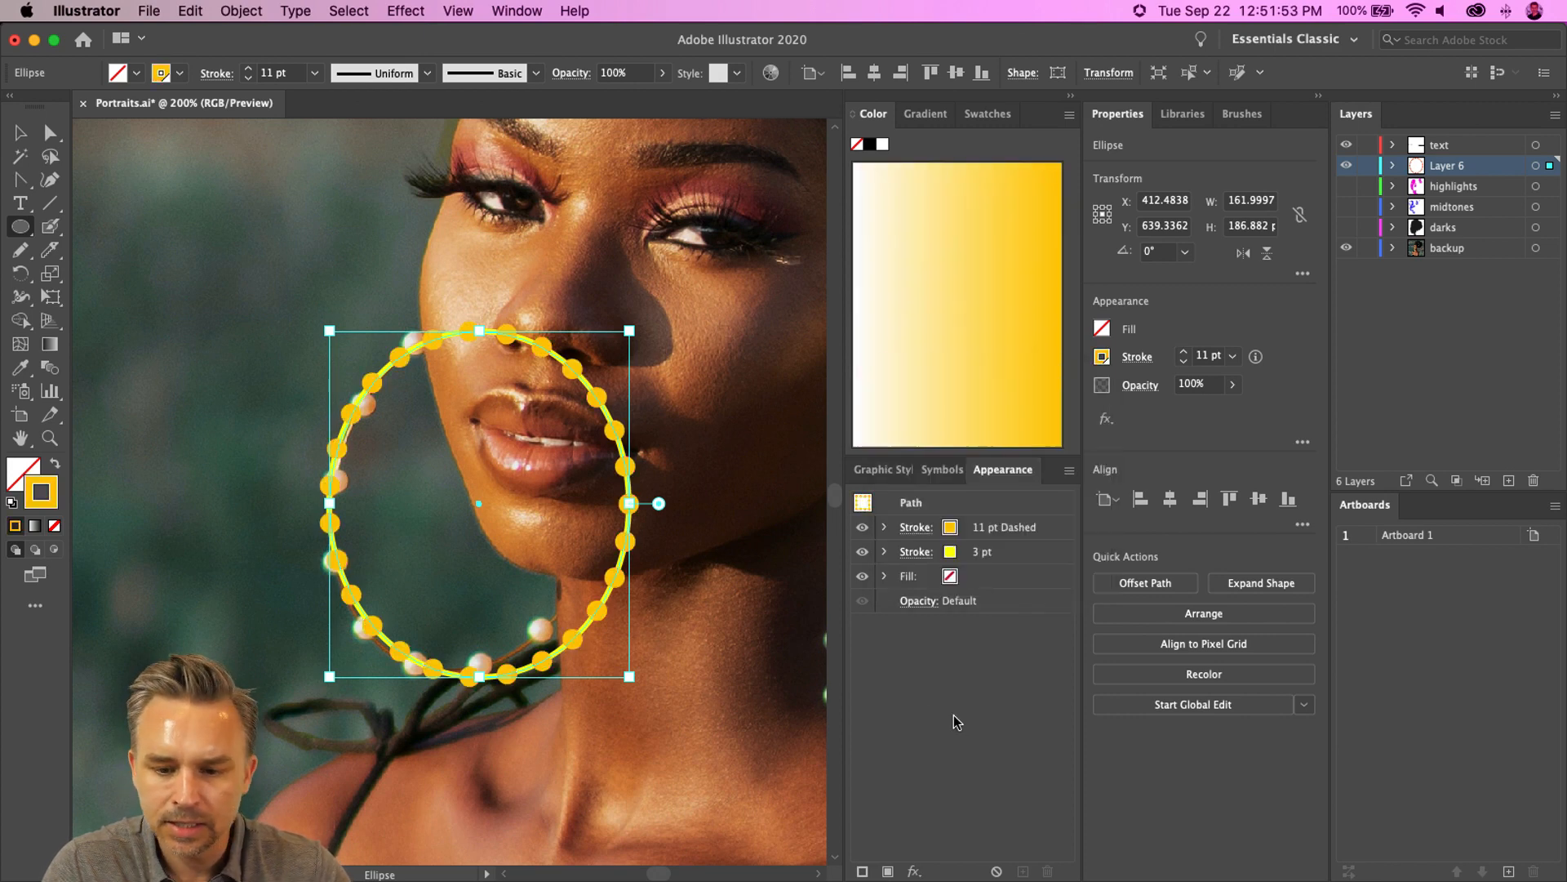
- Reduce the yellow stroke's weight to 1 pt and deselect the ellipse
{"action": "left_click", "coordinate": [931, 552]}
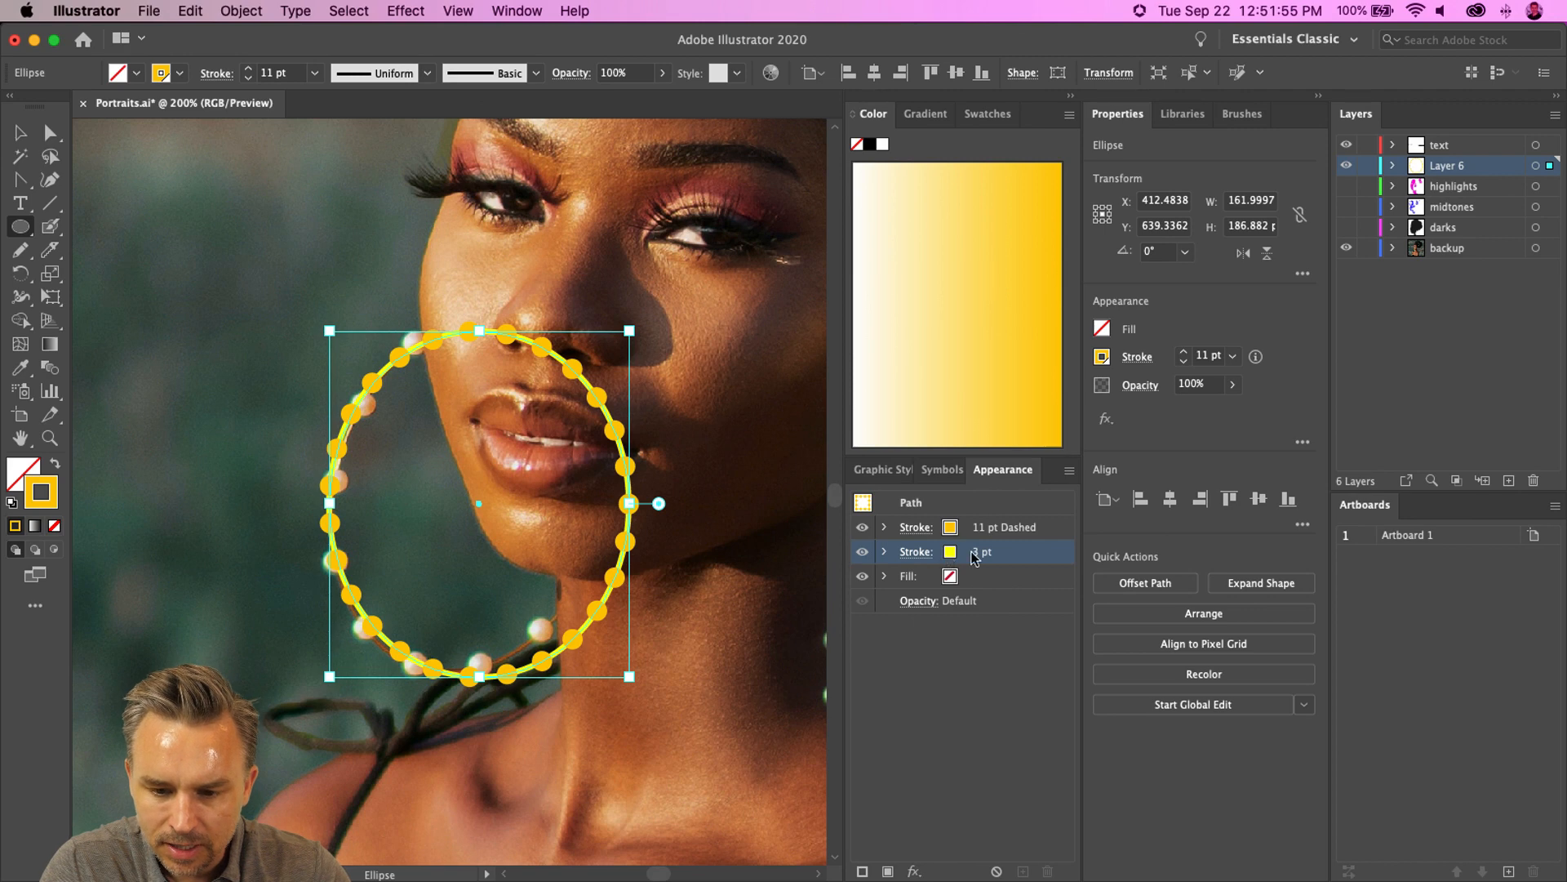
{"action": "left_click", "coordinate": [976, 560]}
{"action": "left_click", "coordinate": [986, 558]}
{"action": "left_click", "coordinate": [987, 559]}
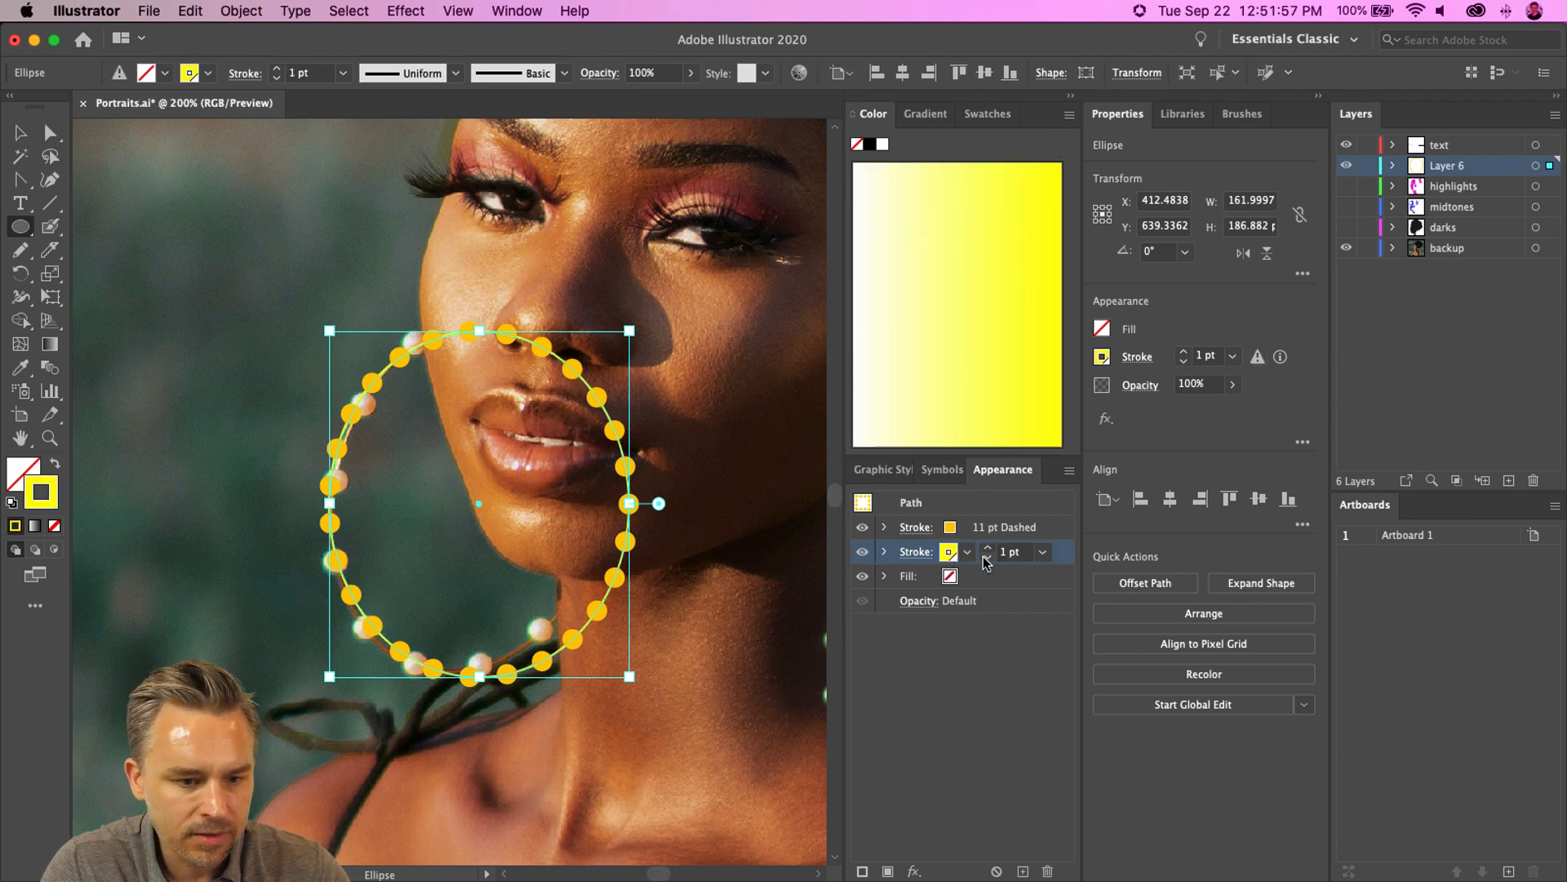
{"action": "left_click", "coordinate": [21, 132]}
{"action": "left_click", "coordinate": [219, 371]}
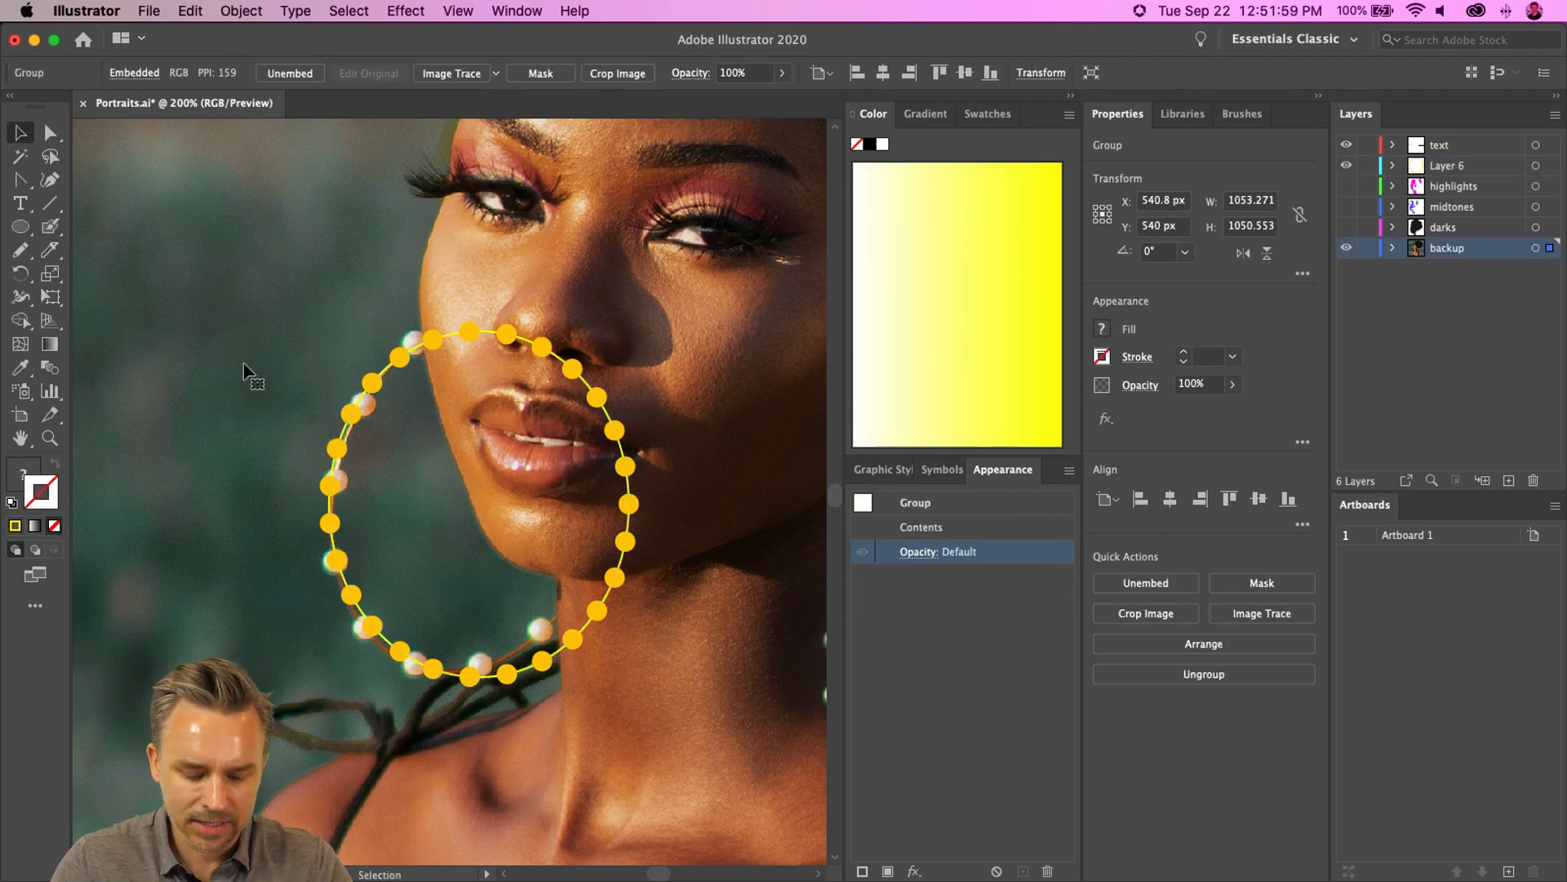
- Duplicate the dotted hoop earring onto the right ear, narrowing and tilting the copy to fit
{"action": "key", "text": "super+1"}
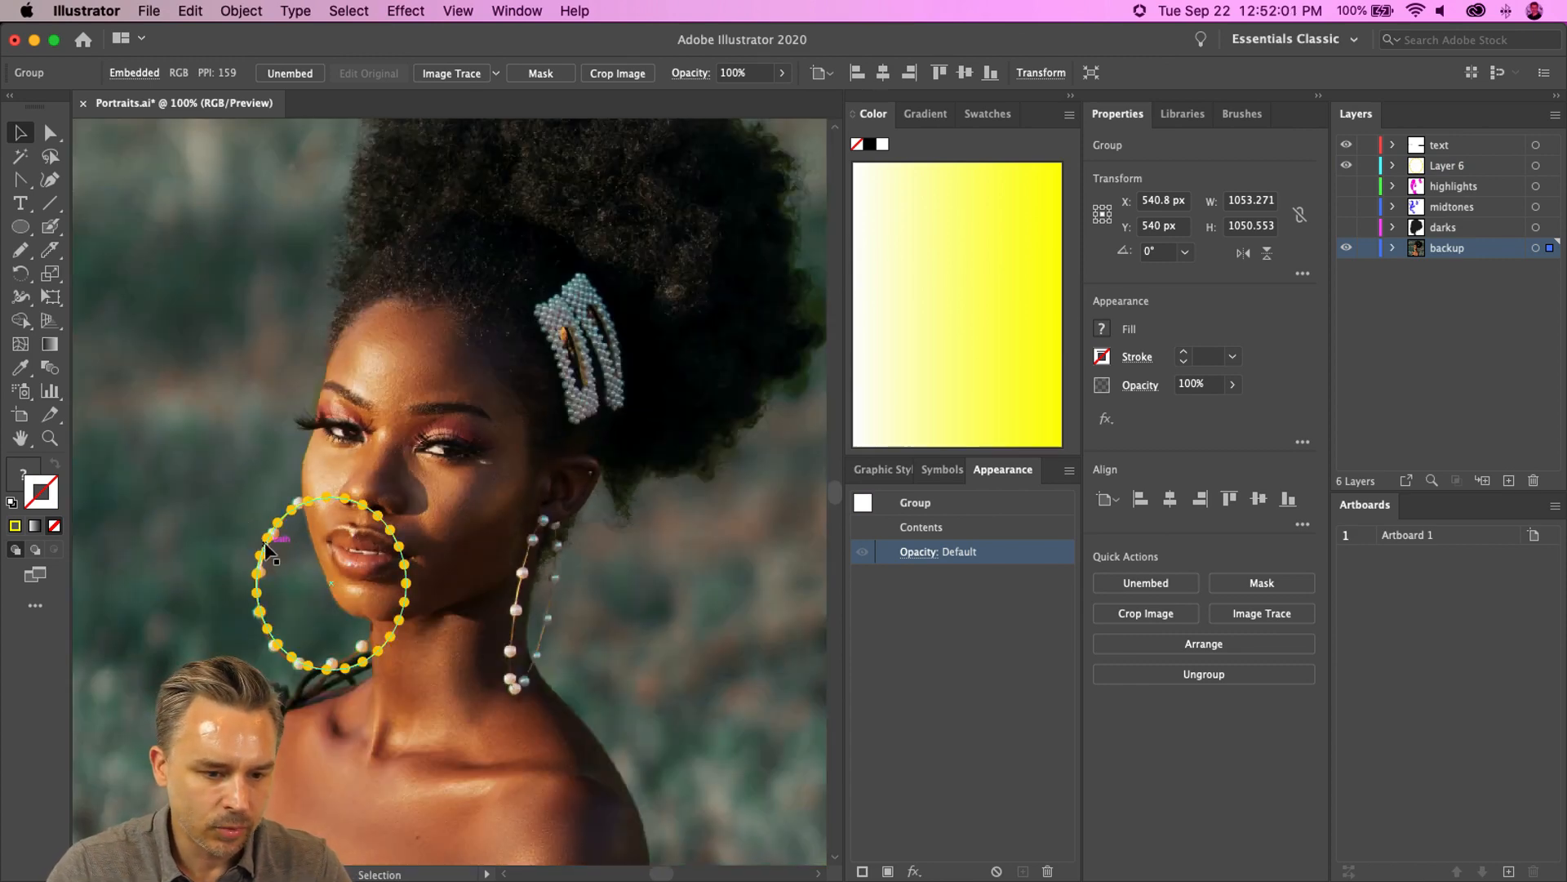
{"action": "left_click_drag", "start_coordinate": [266, 551], "coordinate": [515, 609]}
{"action": "left_click_drag", "start_coordinate": [501, 519], "coordinate": [520, 508]}
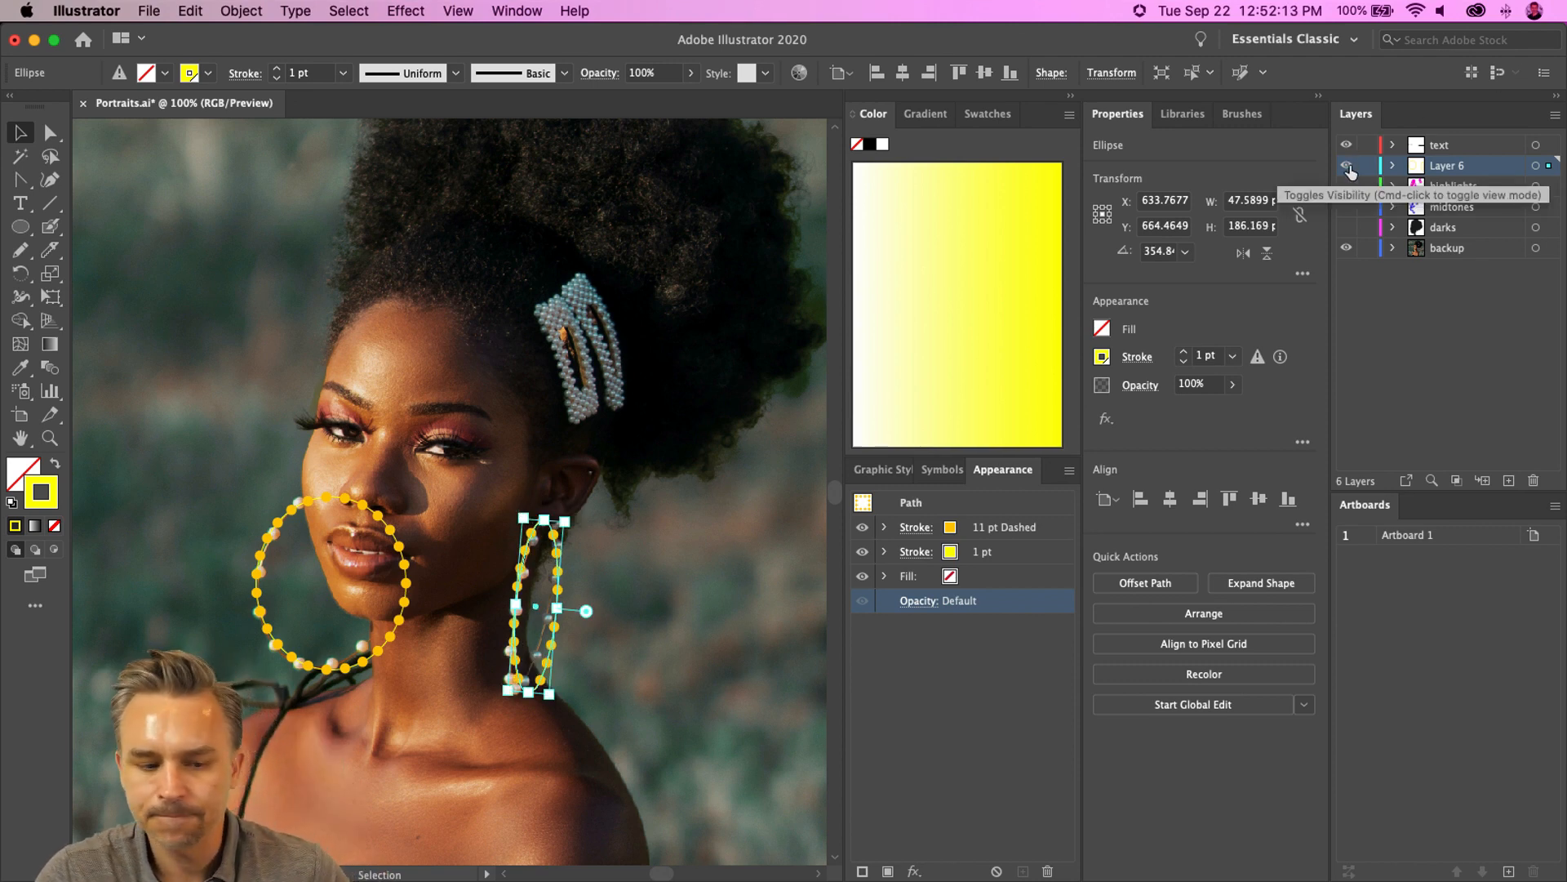
- Try deleting the left hoop earring
{"action": "left_click", "coordinate": [259, 537]}
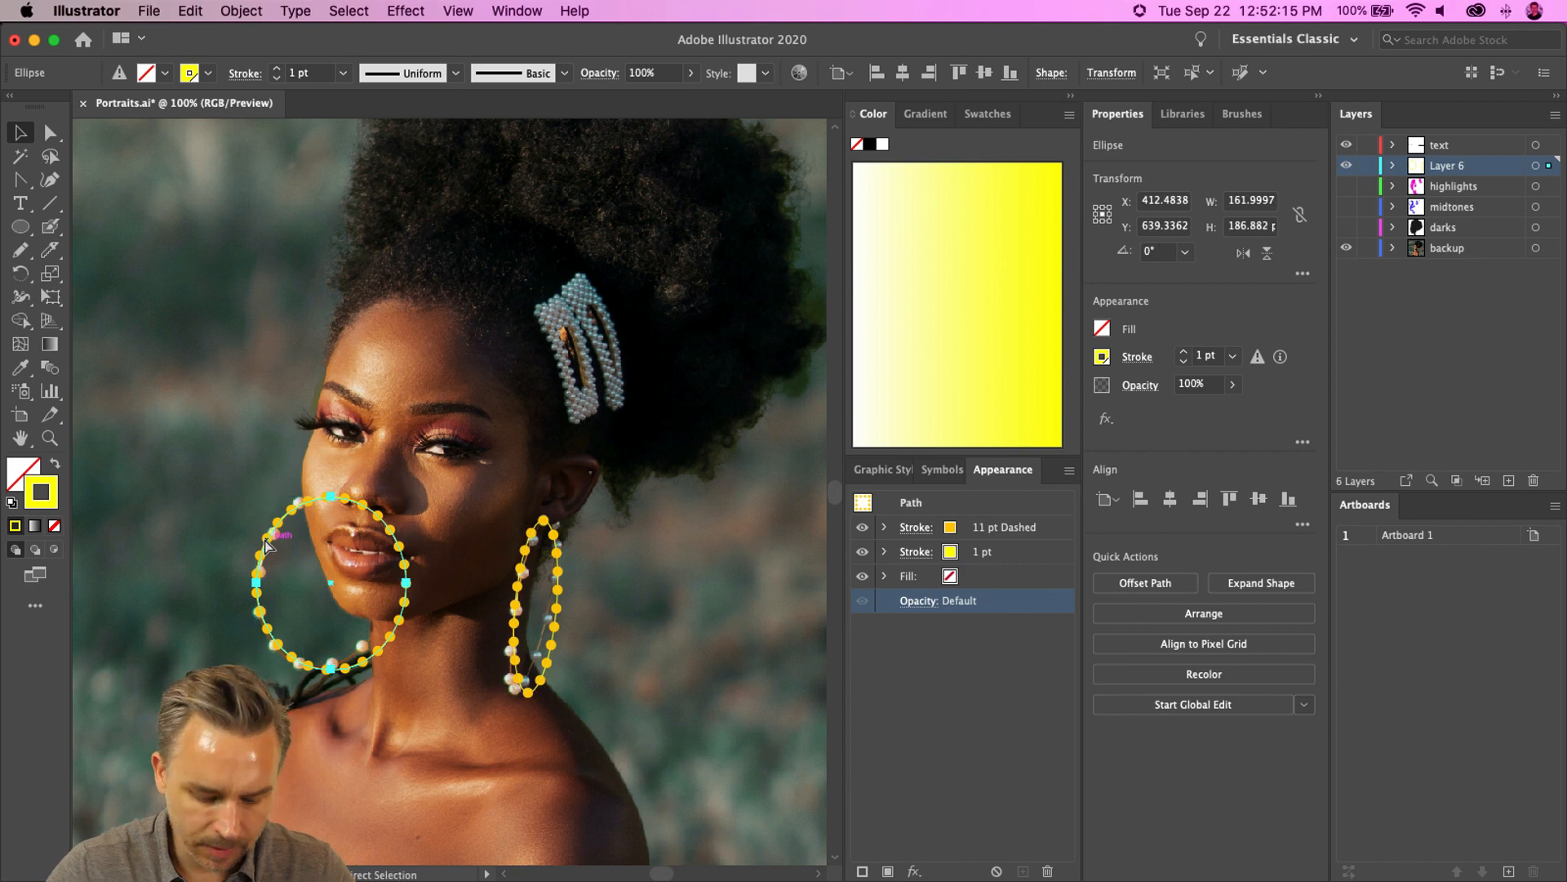
{"action": "key", "text": "Delete"}
- Show the midtones and darks layers, hide the backup photo layer, and undo the hoop deletion
{"action": "left_click_drag", "start_coordinate": [1347, 207], "coordinate": [1347, 227]}
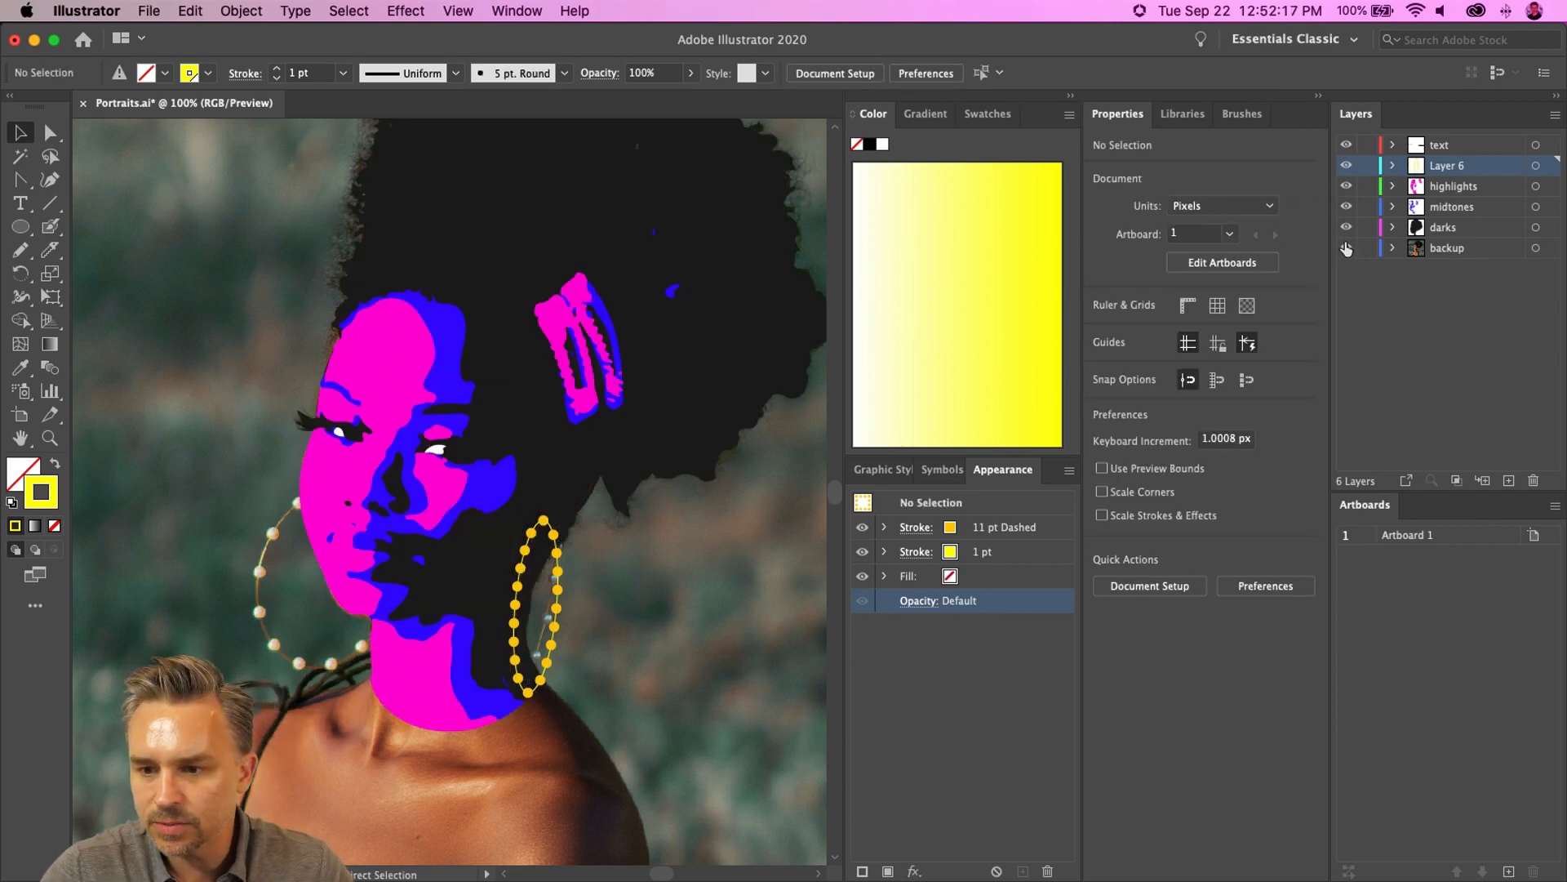
{"action": "left_click", "coordinate": [1347, 247]}
{"action": "left_click", "coordinate": [1452, 253]}
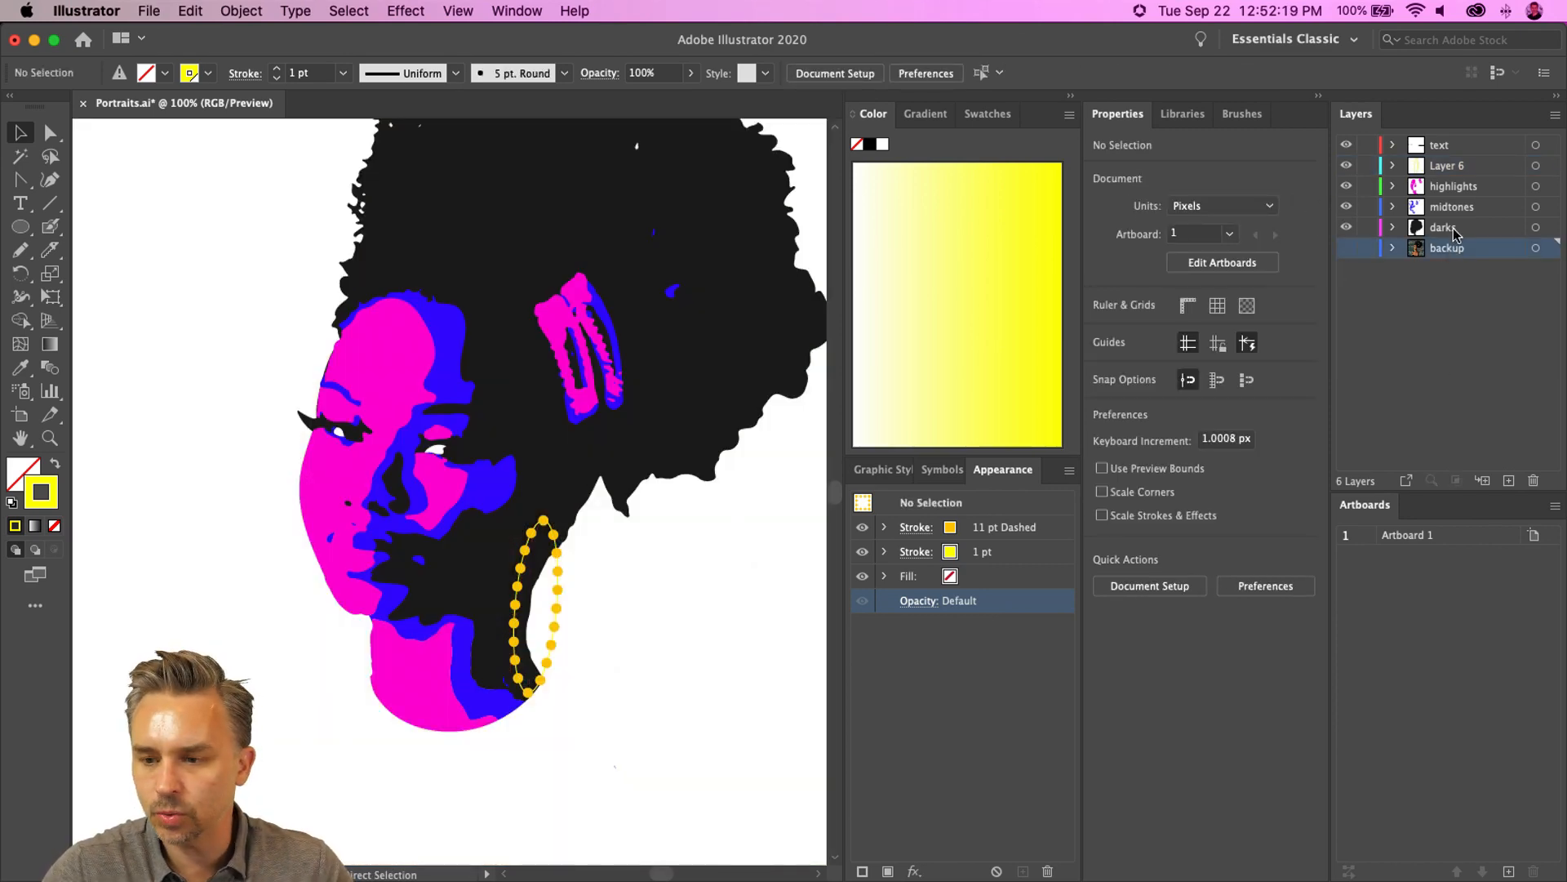
{"action": "key", "text": "super+z"}
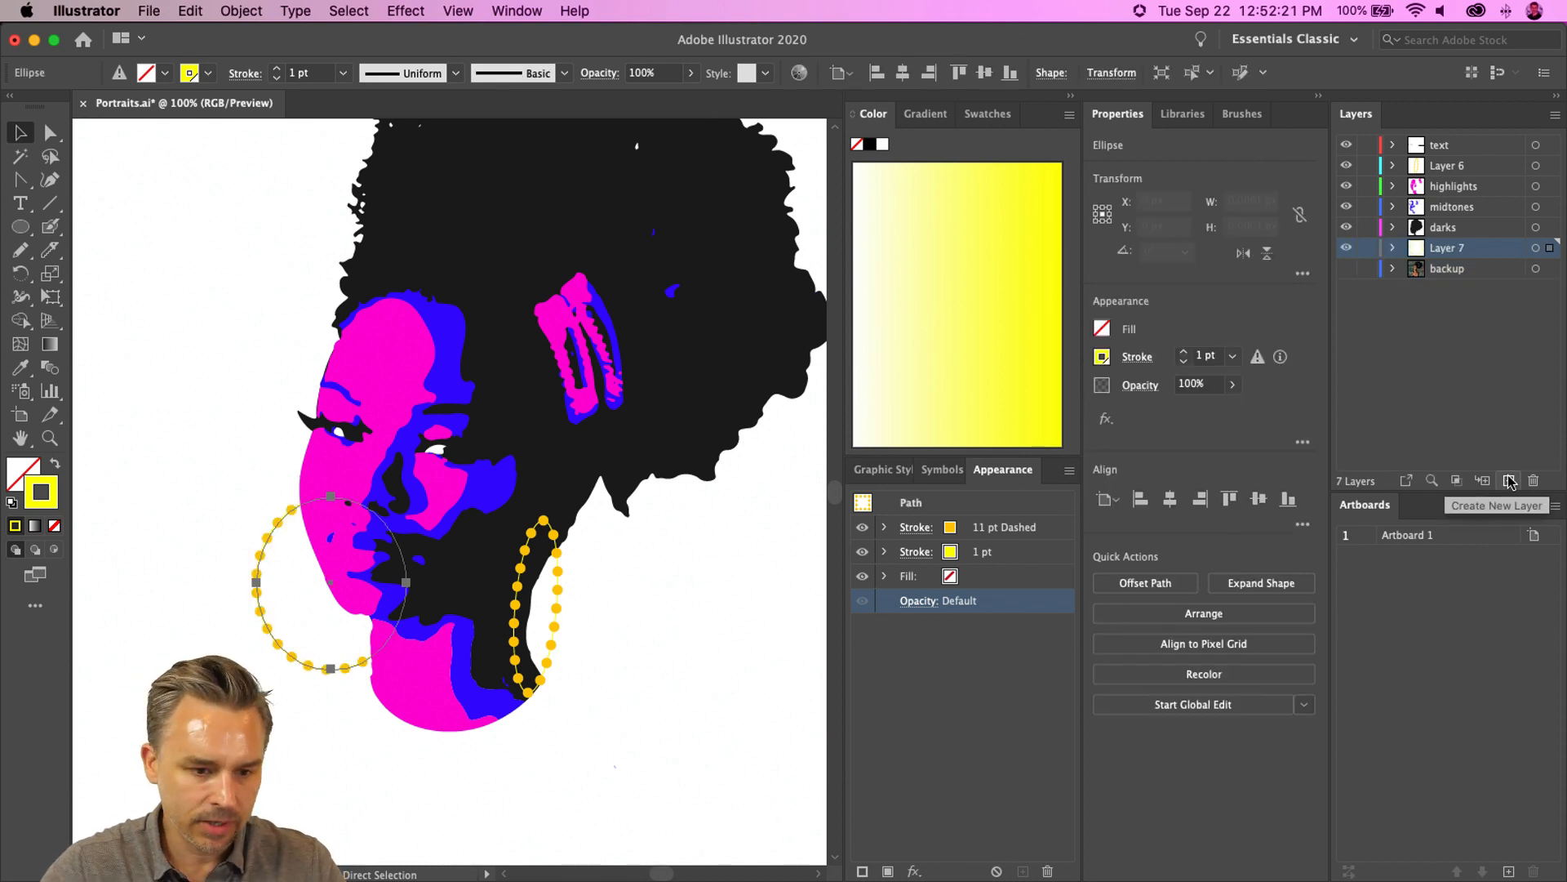
- Draw a square rectangle about 745 px around the portrait on the new layer with the Rectangle tool
{"action": "left_click", "coordinate": [209, 414]}
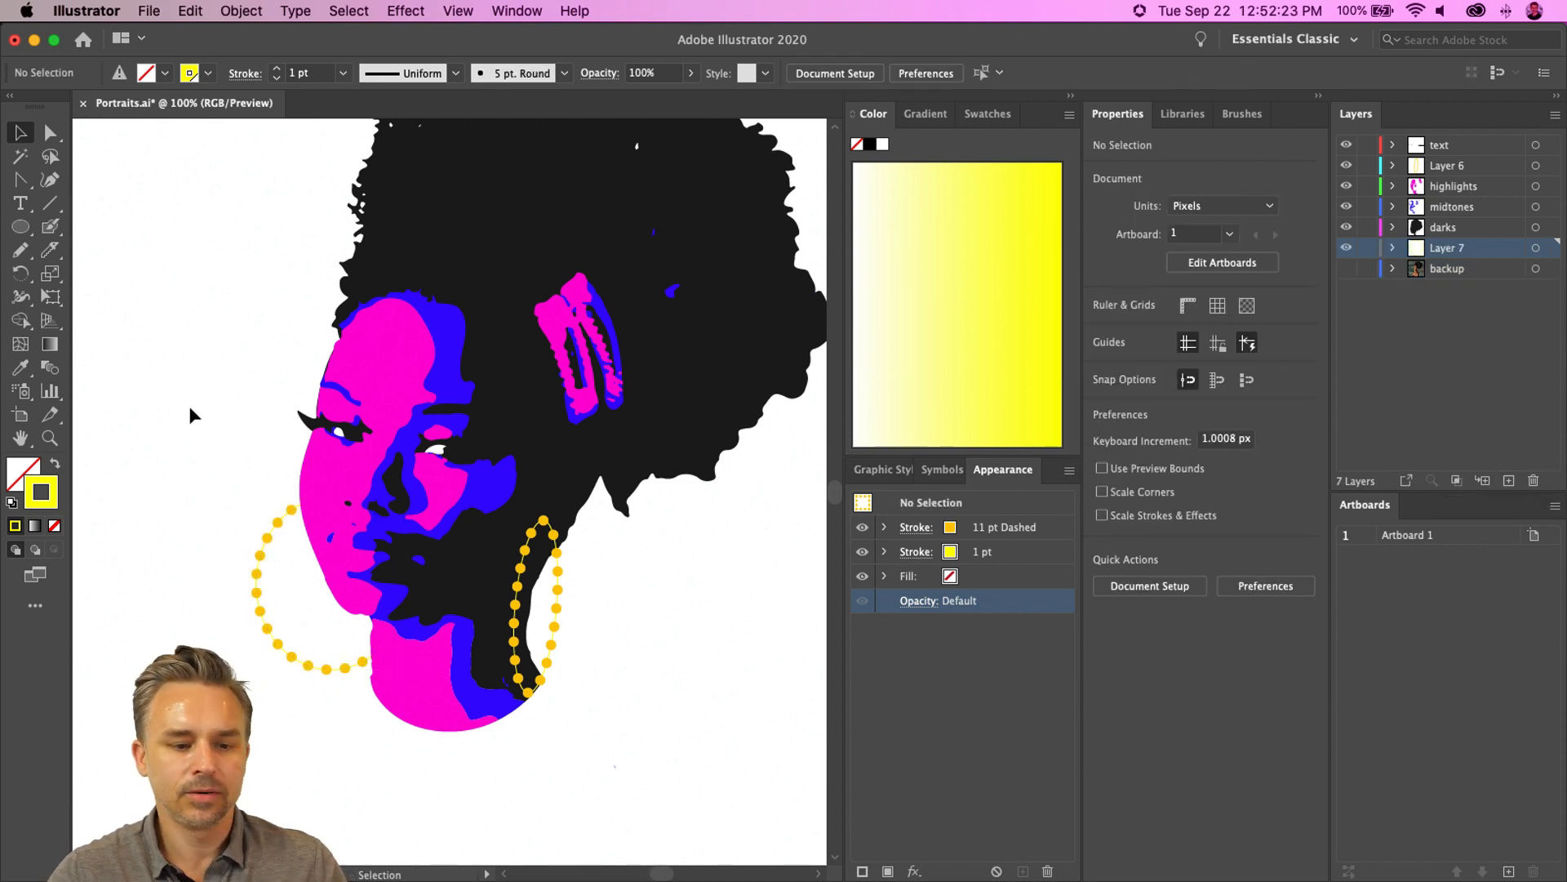
{"action": "left_click", "coordinate": [22, 225]}
{"action": "left_click_drag", "start_coordinate": [21, 227], "coordinate": [49, 224]}
{"action": "key", "text": "super+minus"}
{"action": "key", "text": "super+minus"}
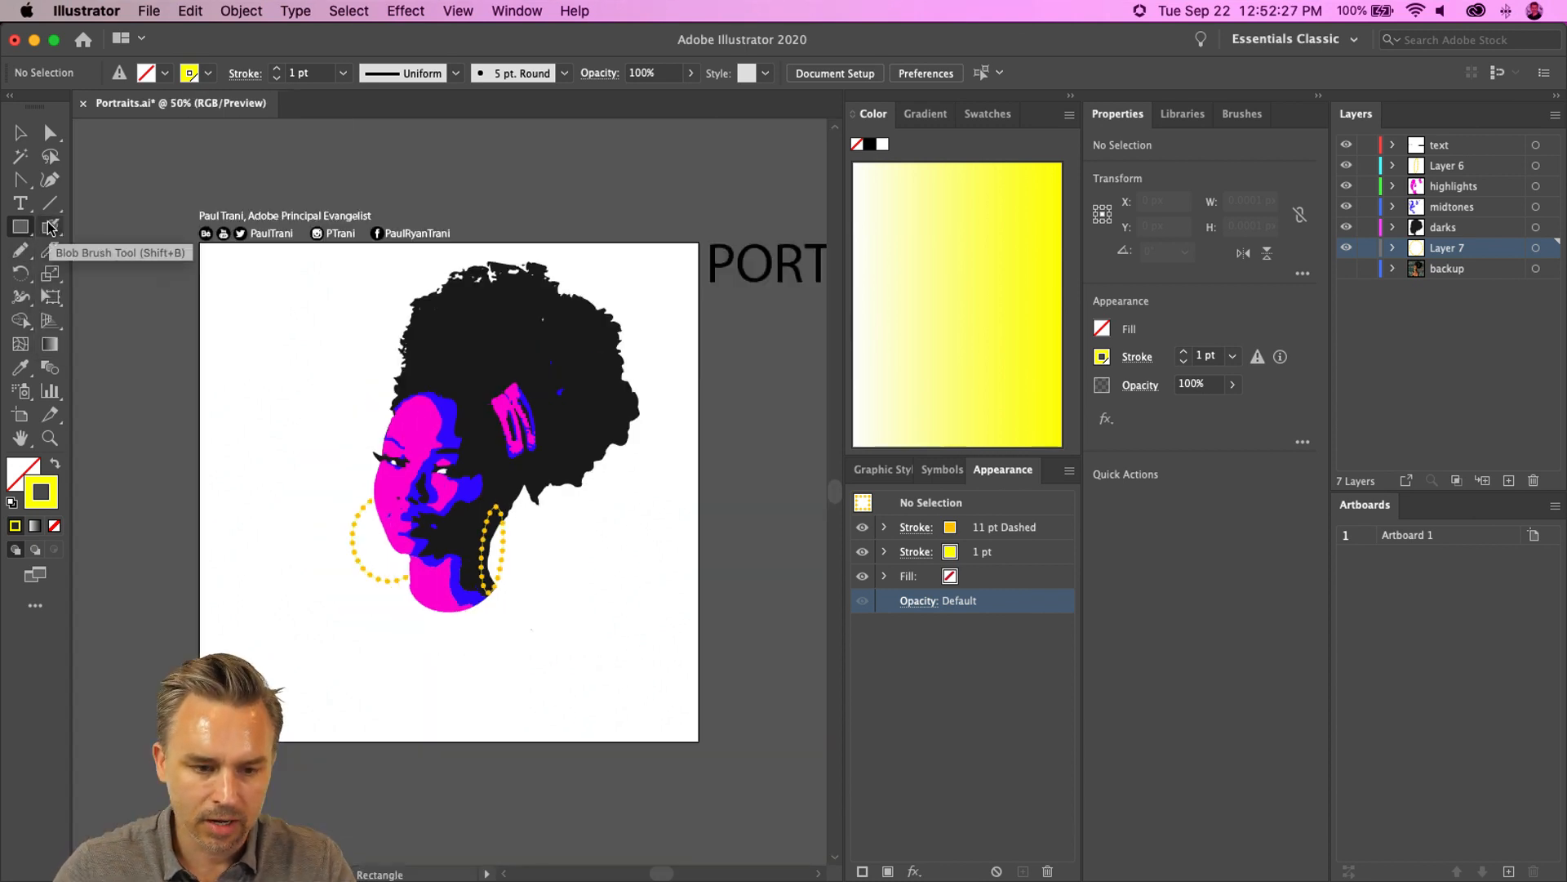
{"action": "left_click_drag", "start_coordinate": [303, 261], "coordinate": [655, 604]}
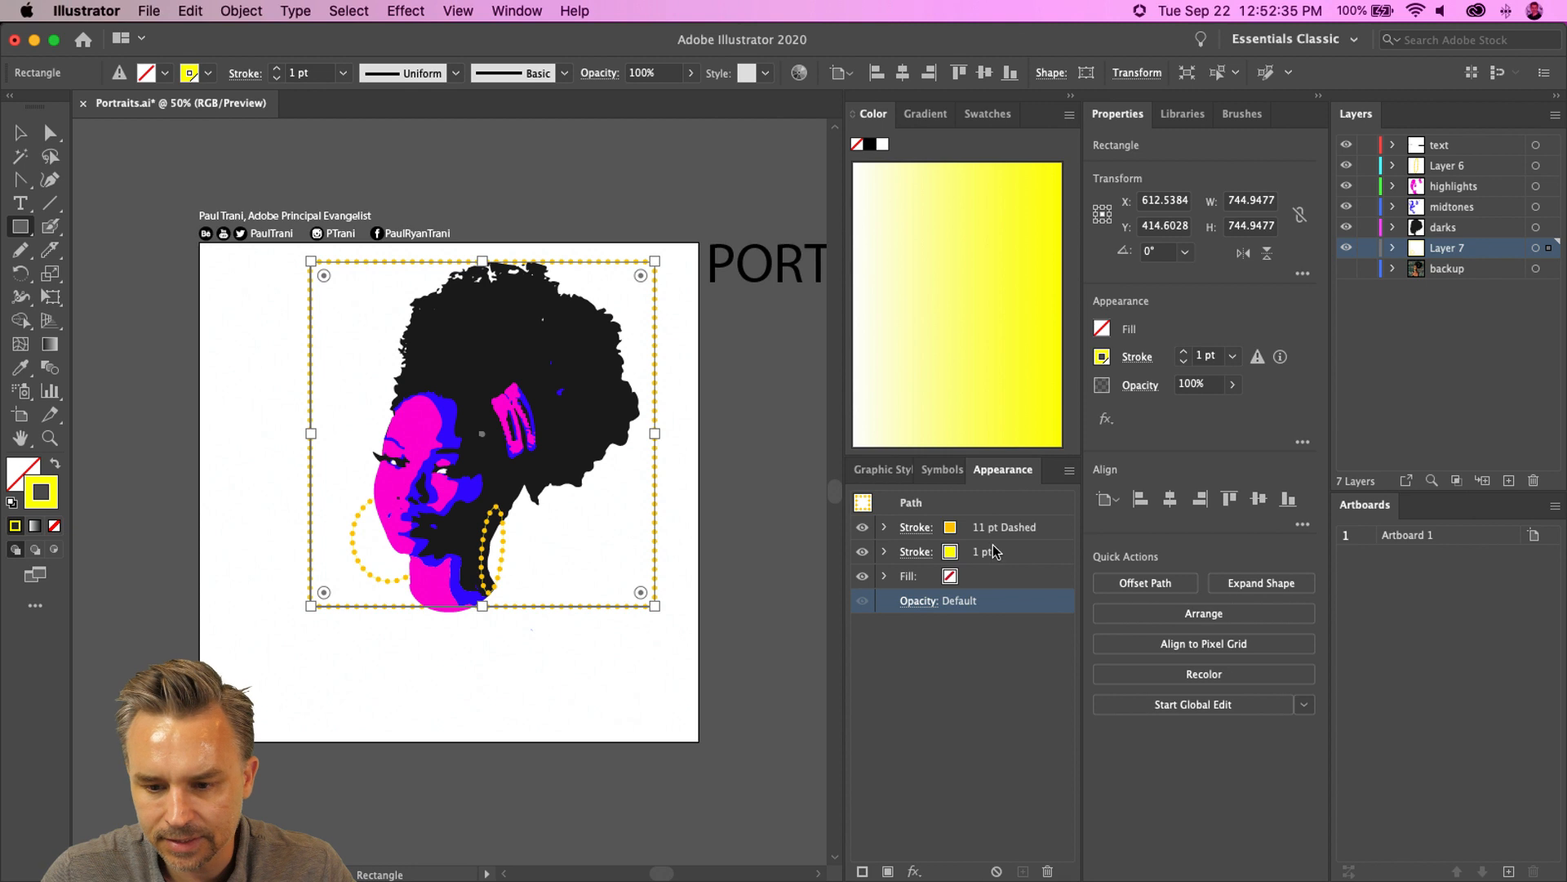
- Reduce the rectangle to basic appearance and swap its fill and stroke so it has a solid fill
{"action": "left_click", "coordinate": [1069, 469]}
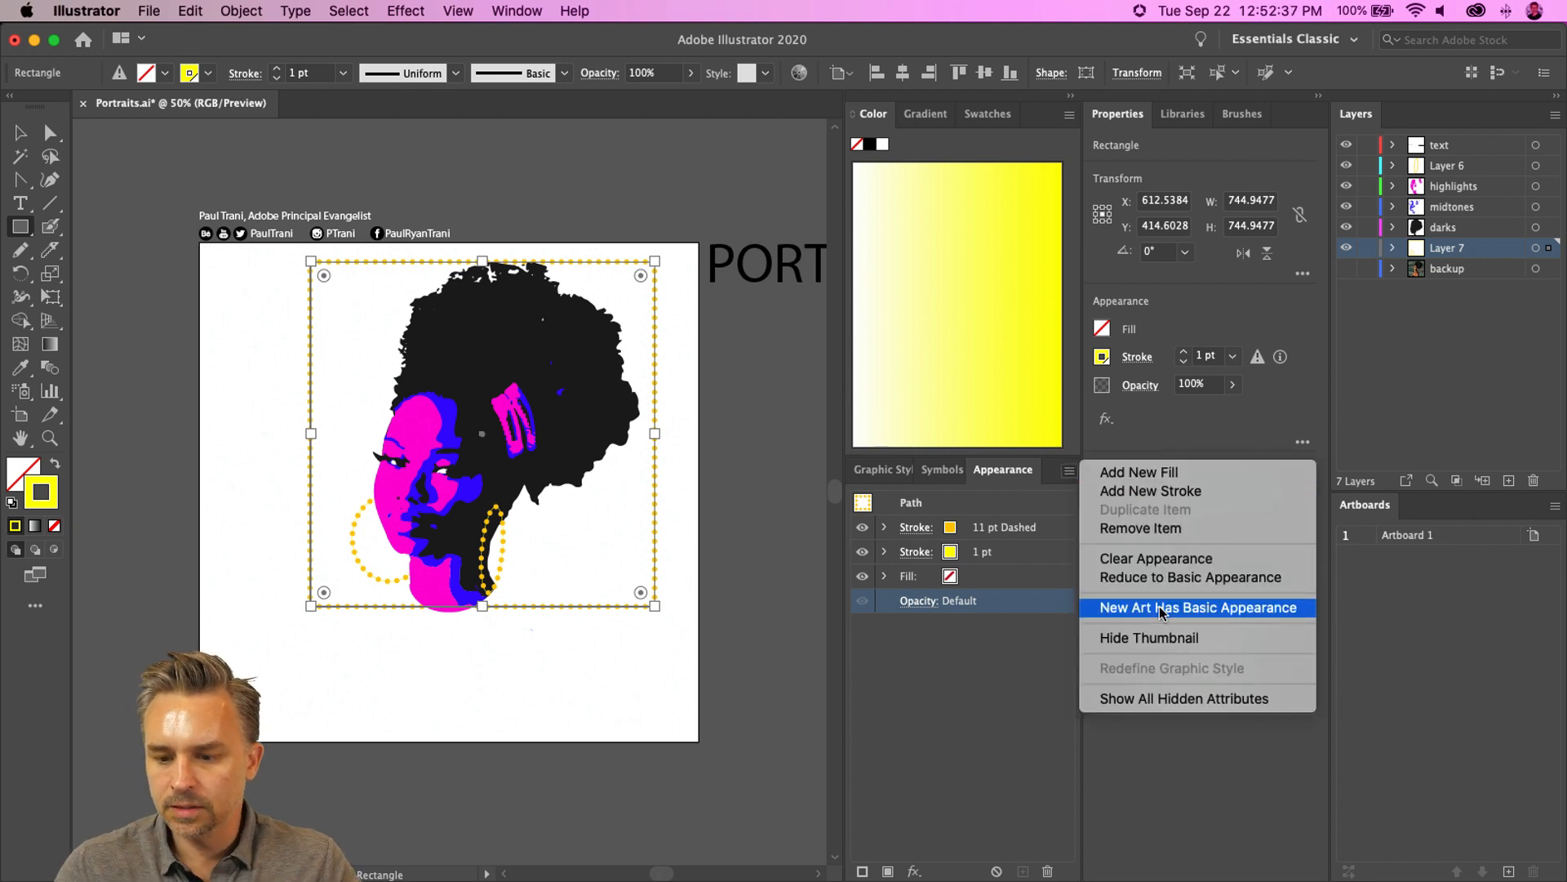
{"action": "left_click", "coordinate": [1160, 577]}
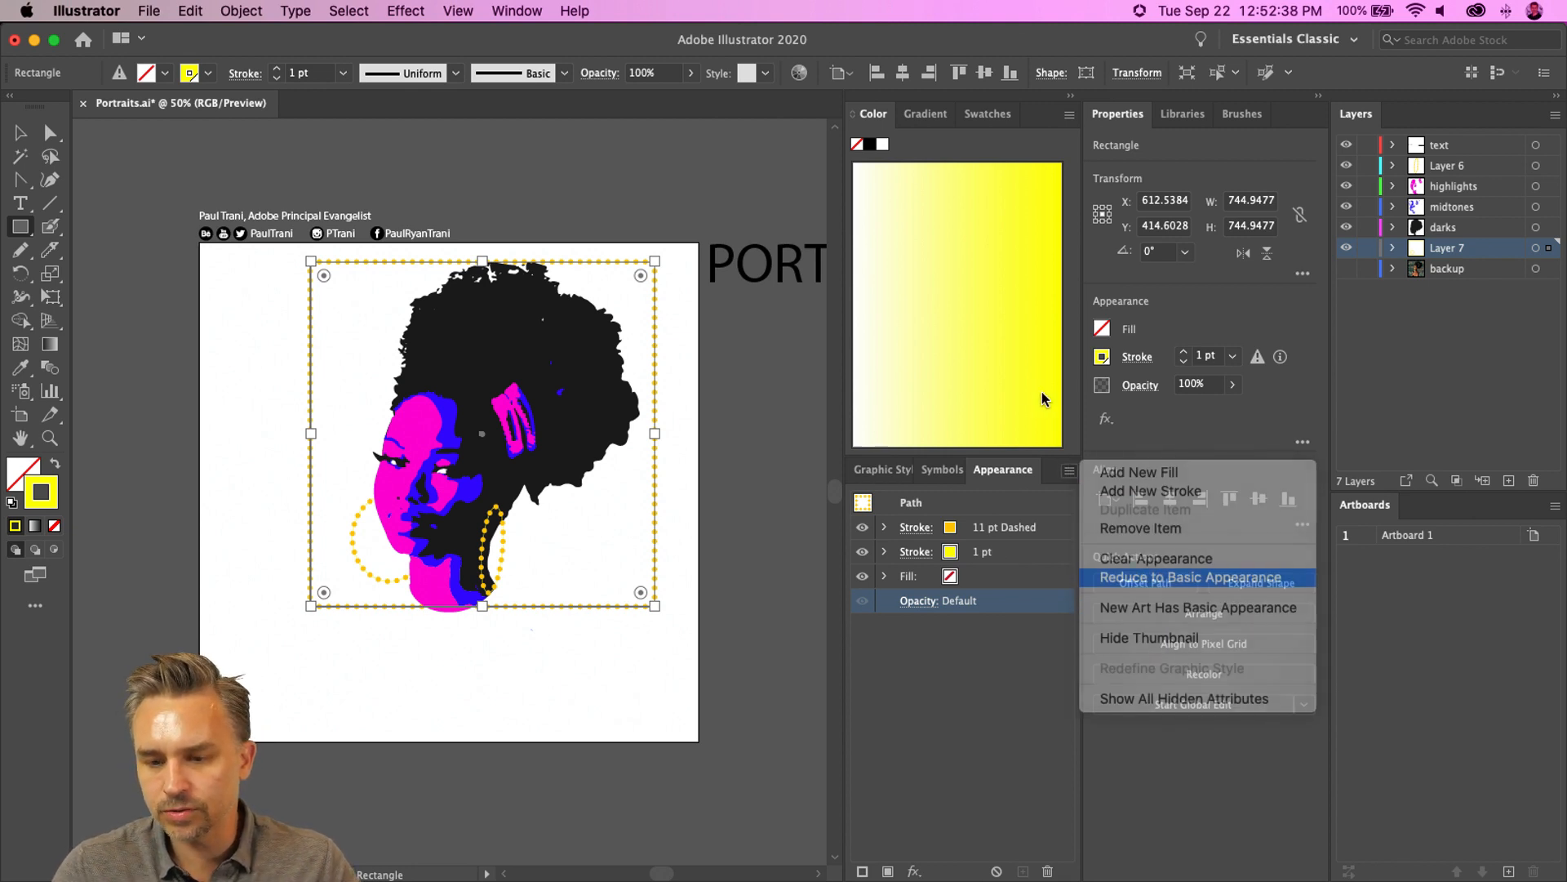
{"action": "left_click", "coordinate": [56, 465]}
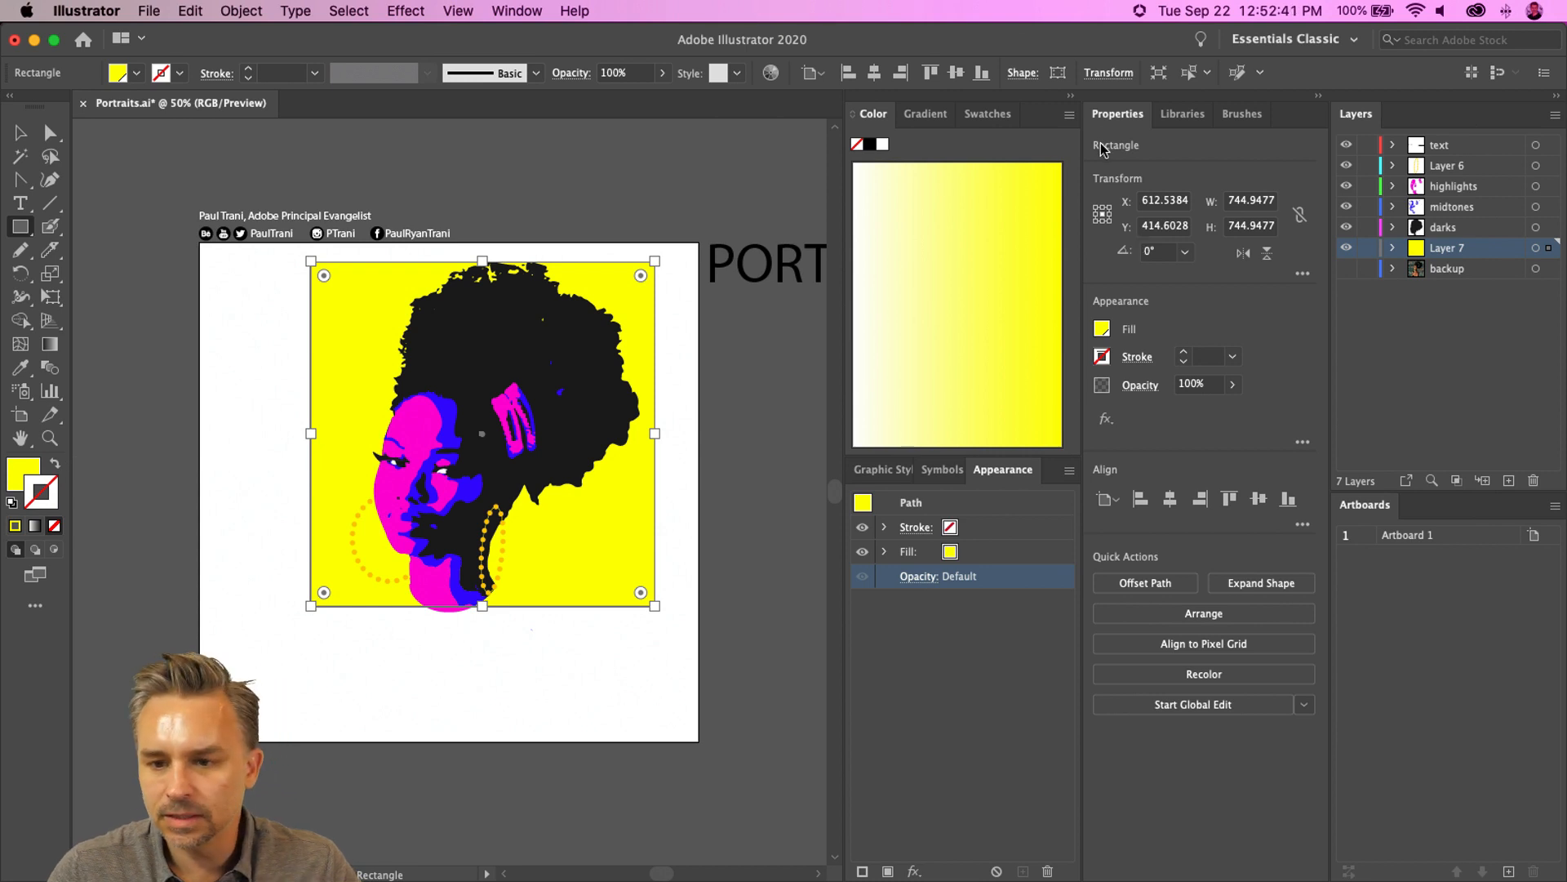
- Fill the background rectangle with the cyan swatch
{"action": "left_click", "coordinate": [1102, 329]}
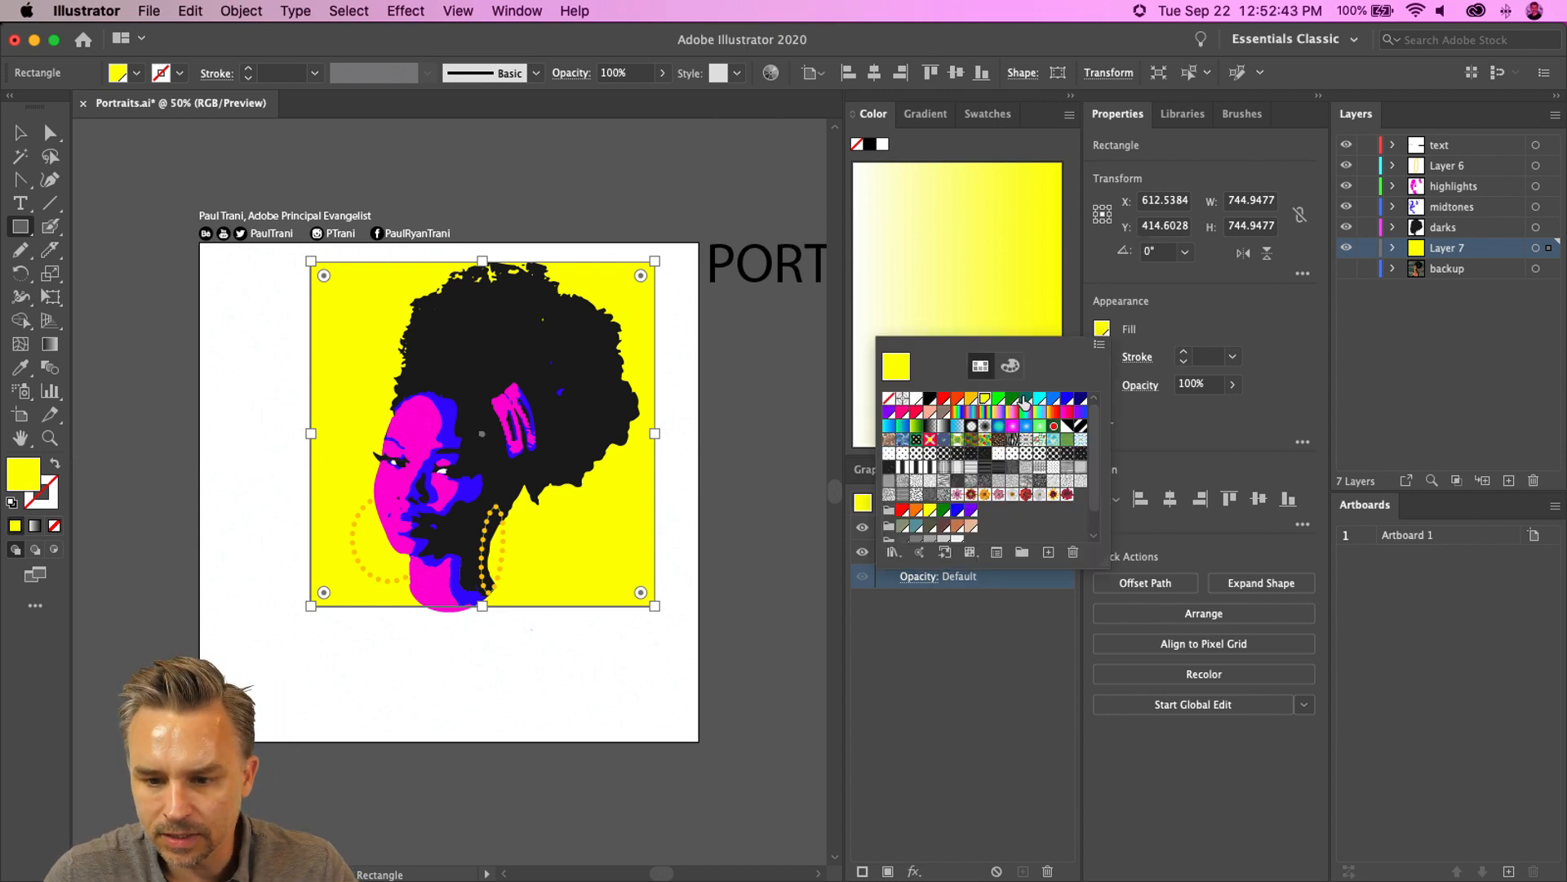
{"action": "left_click", "coordinate": [1038, 398]}
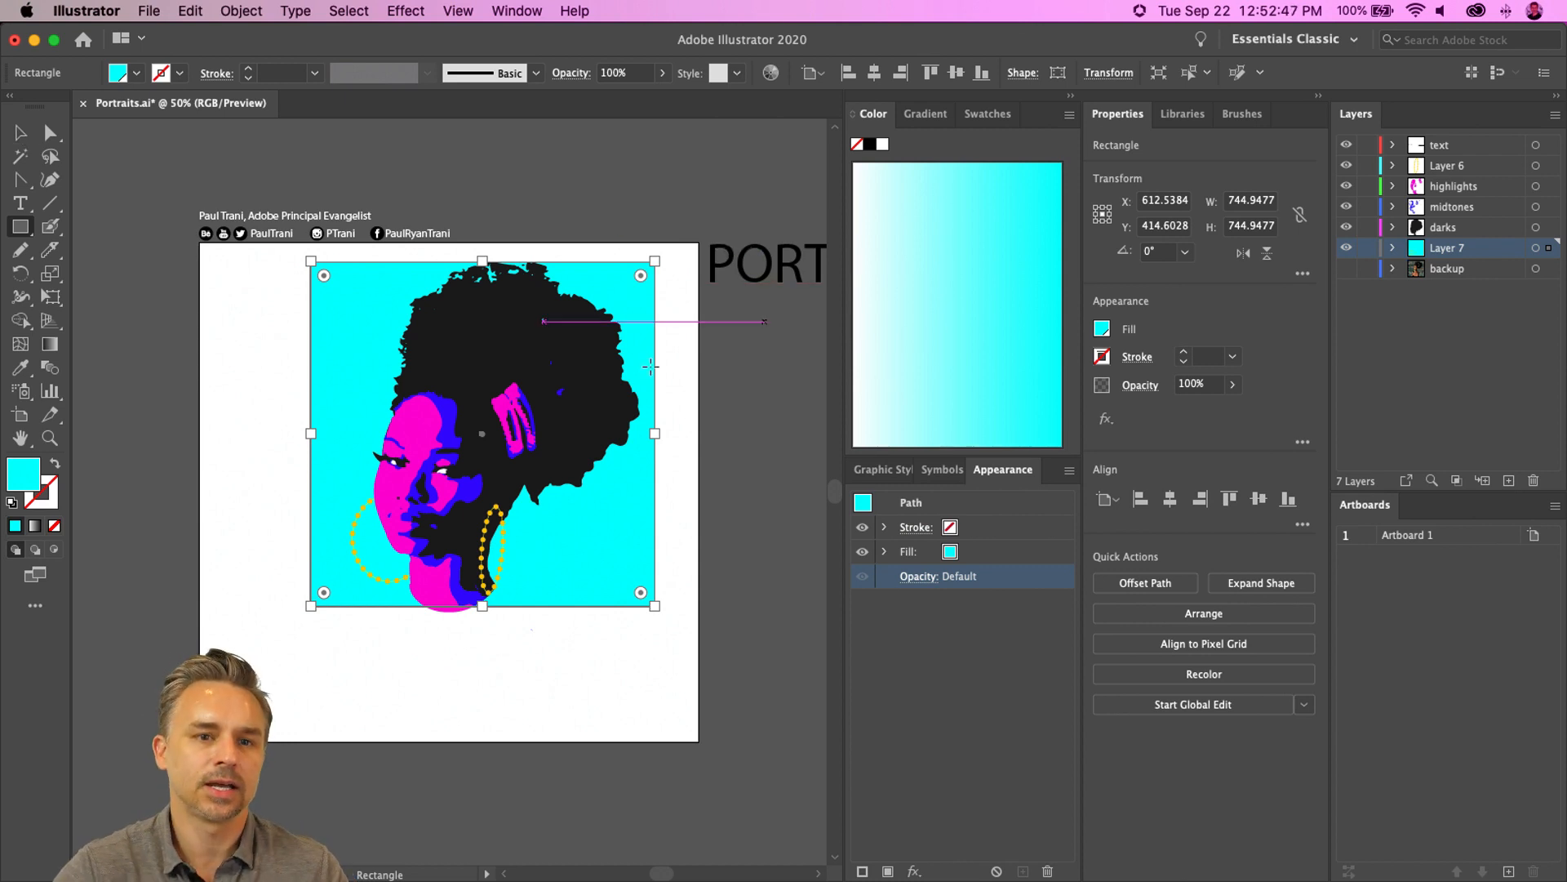
{"action": "key", "text": "v"}
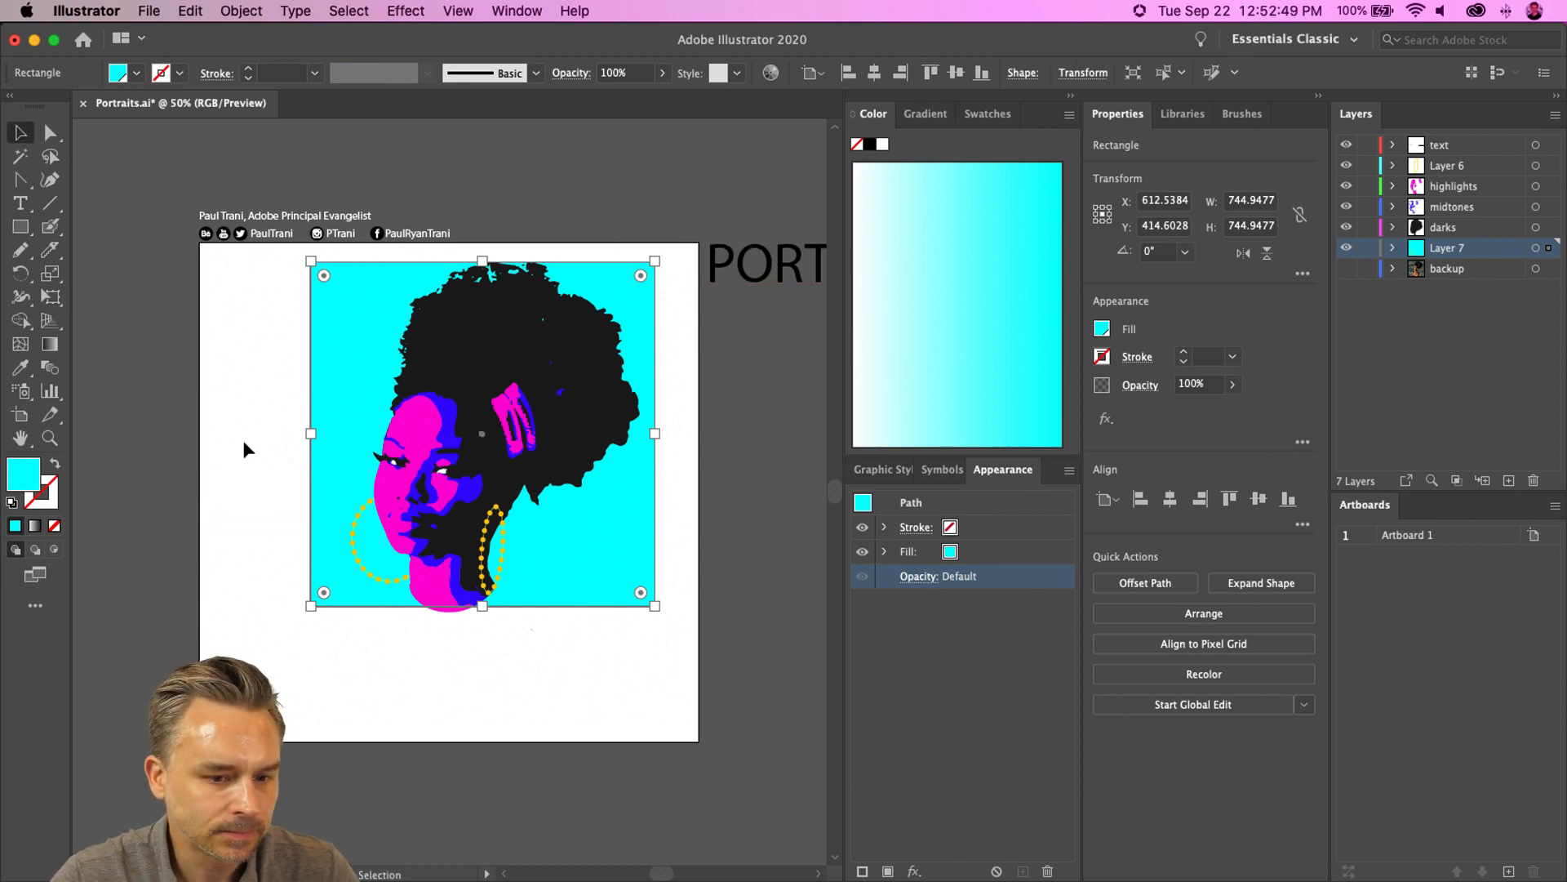
- Enlarge the cyan rectangle from its lower-left corner to about 757 px square
{"action": "left_click", "coordinate": [294, 529]}
{"action": "left_click", "coordinate": [315, 595]}
{"action": "left_click_drag", "start_coordinate": [310, 607], "coordinate": [292, 614]}
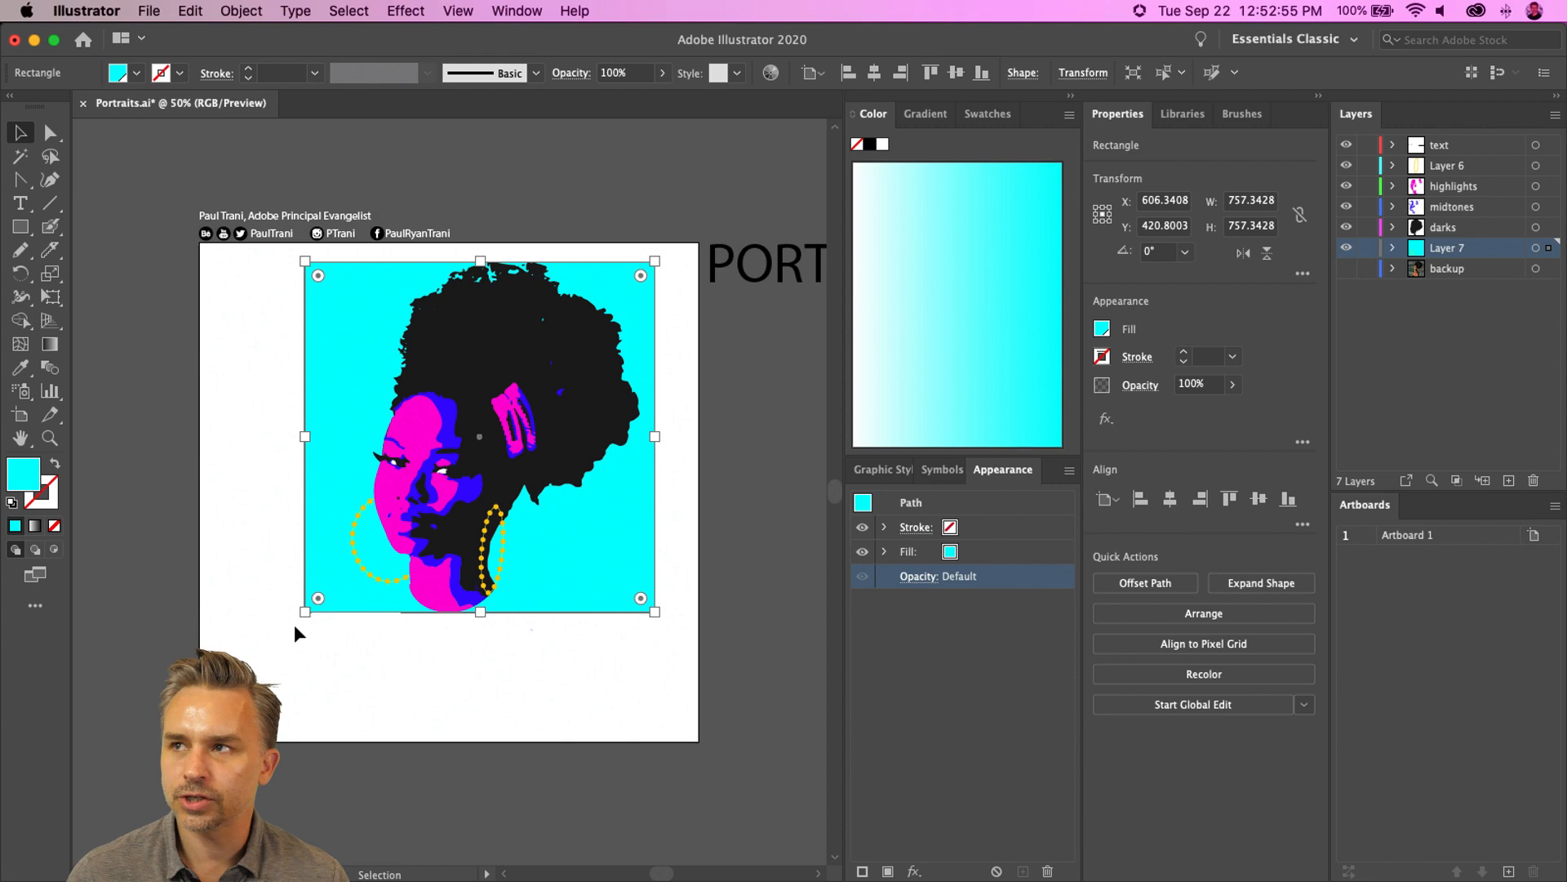
- Narrow the cyan rectangle's width to about 724 px from its upper-right corner
{"action": "key", "text": "super+equal"}
{"action": "key", "text": "super+equal"}
{"action": "key", "text": "super+equal"}
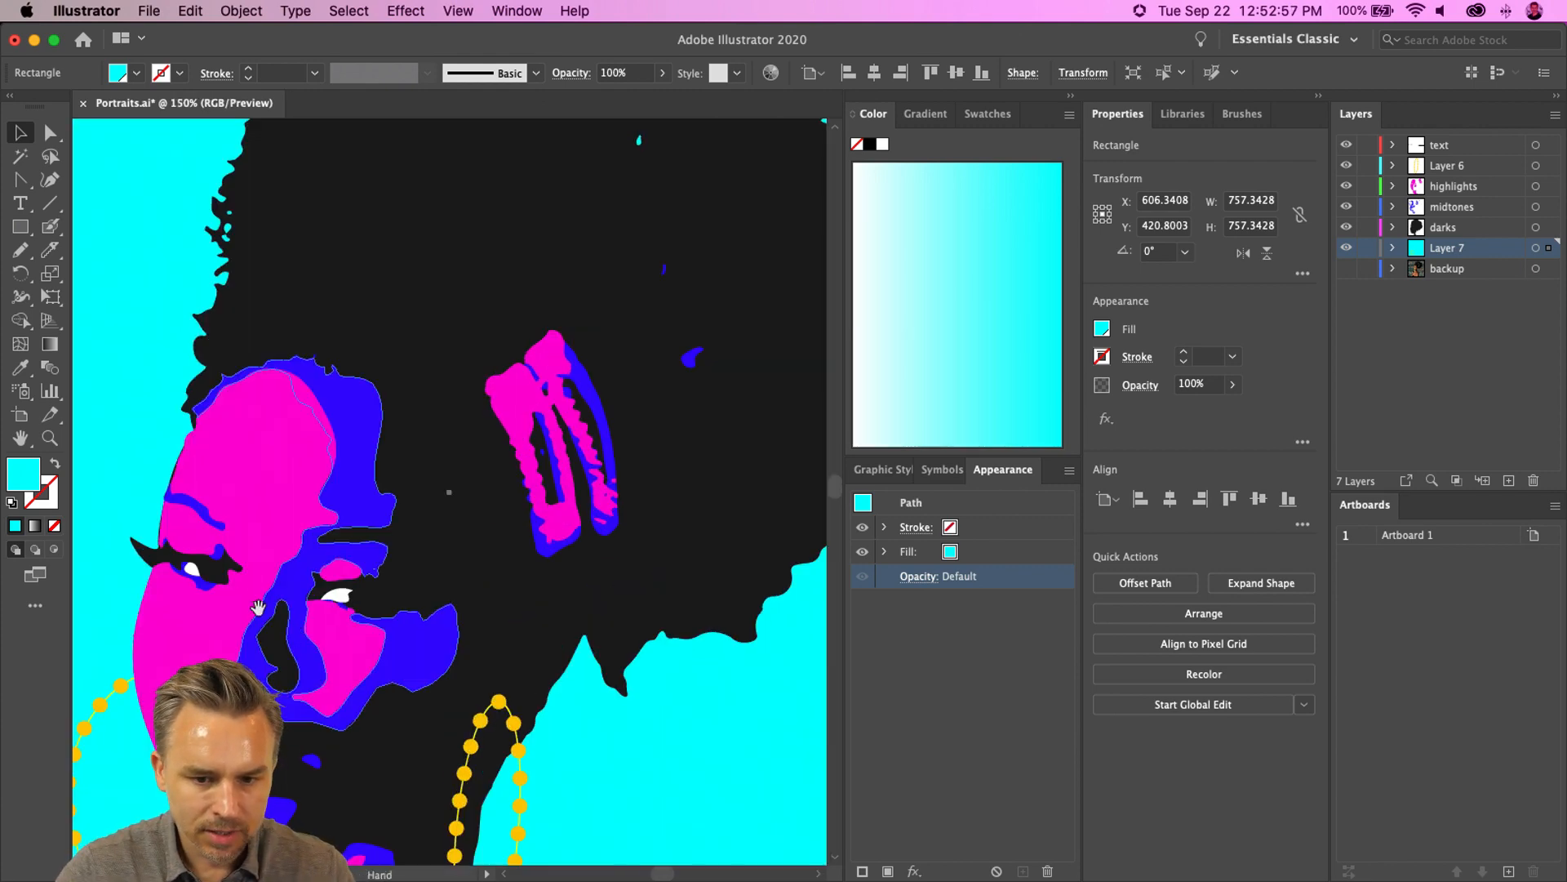
{"action": "key", "text": "super+minus"}
{"action": "key", "text": "super+minus"}
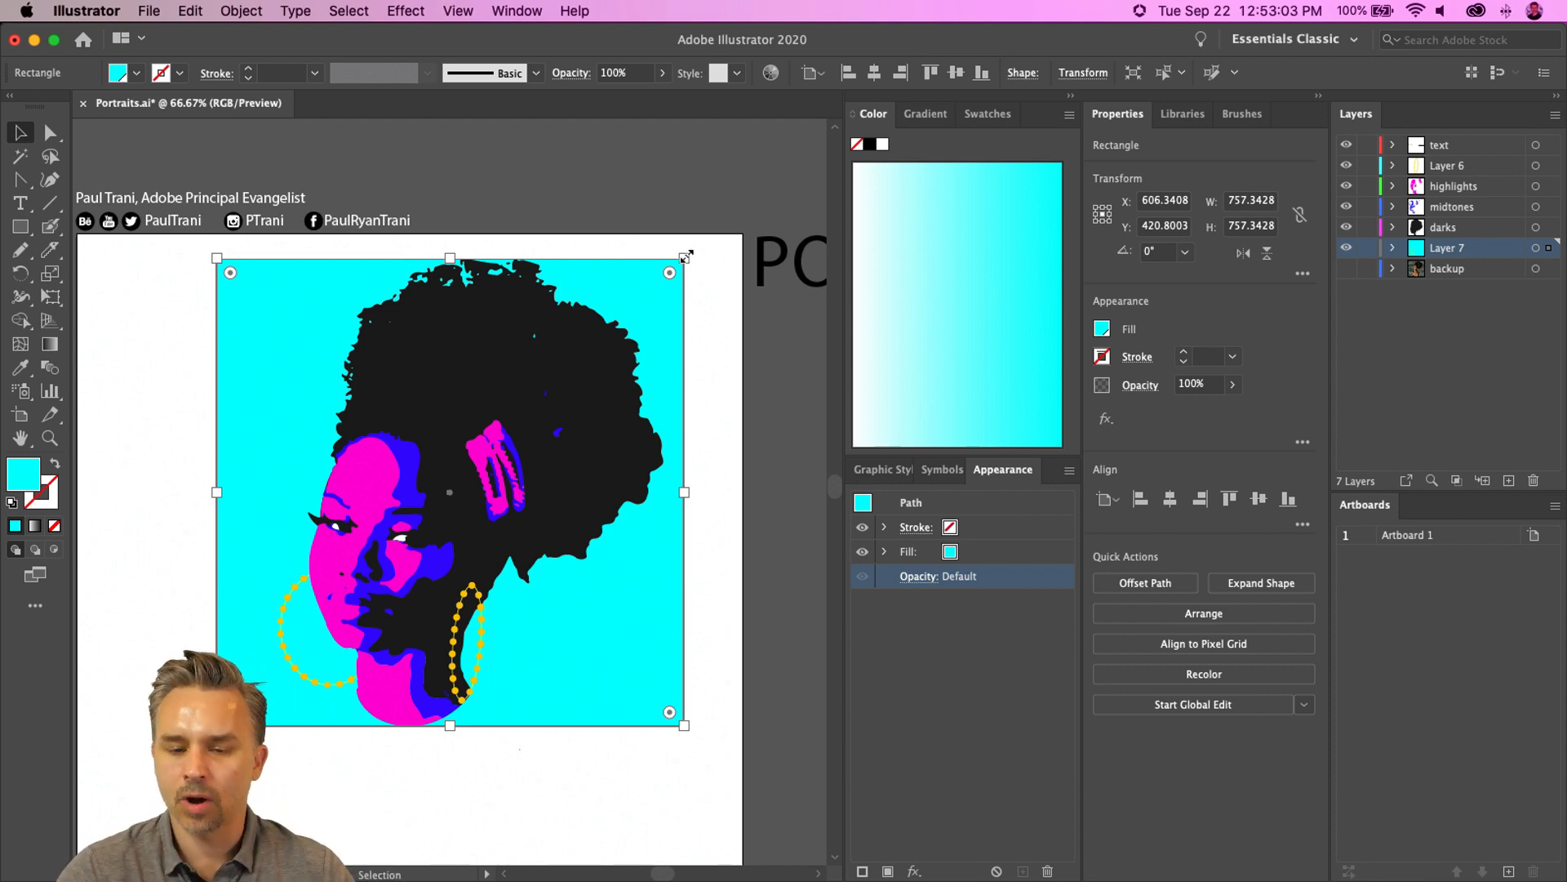
{"action": "left_click_drag", "start_coordinate": [685, 257], "coordinate": [664, 260]}
{"action": "scroll", "coordinate": [433, 637], "scroll_direction": "down", "scroll_amount": 3}
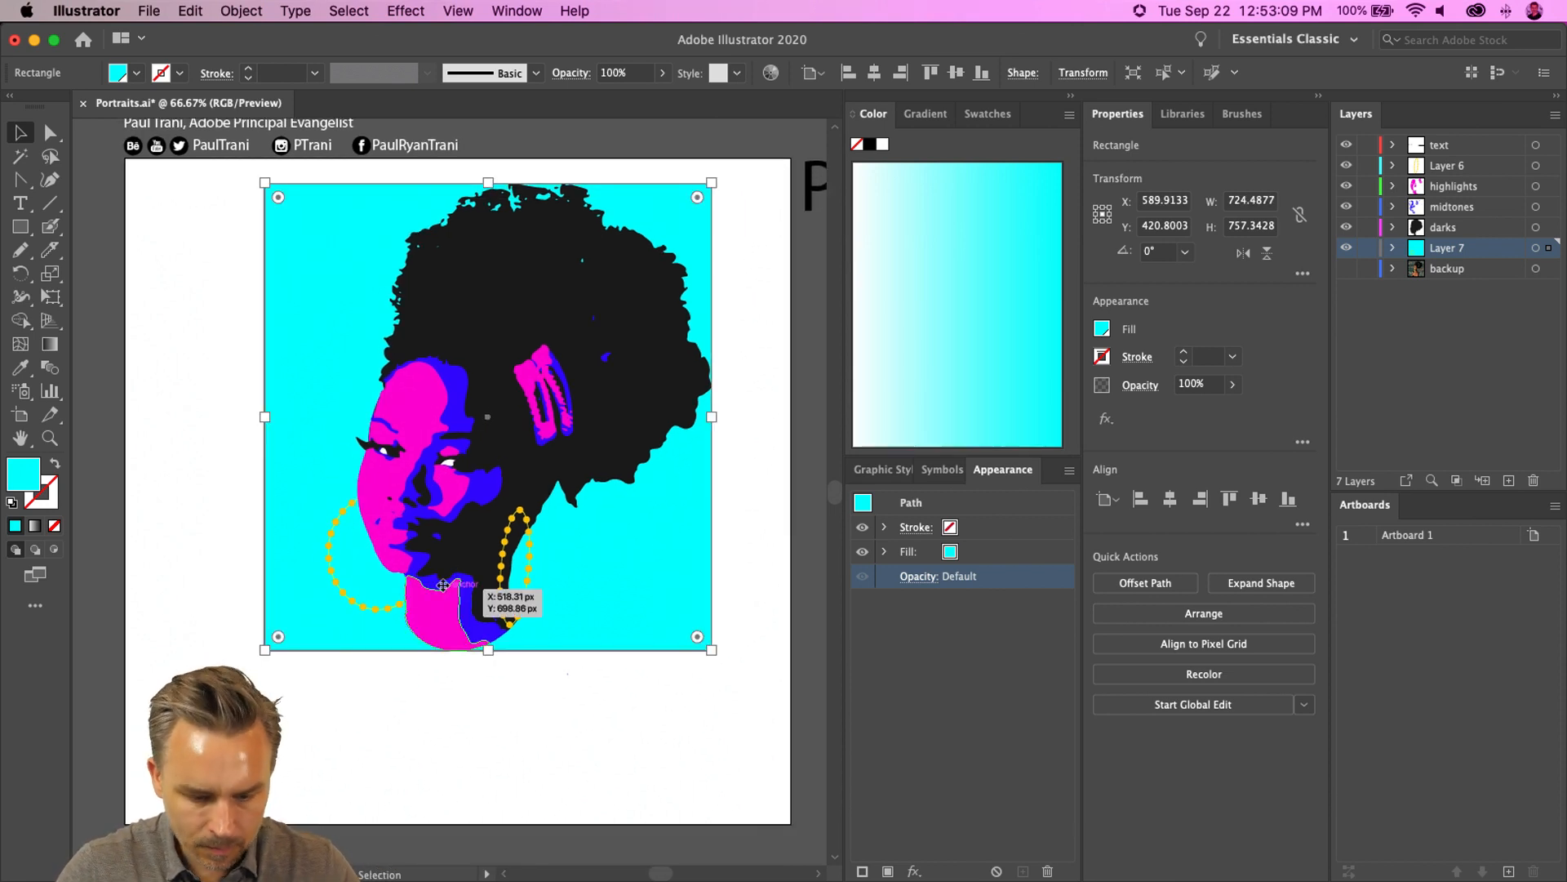
- Rotate the right hoop earring about 6° and nudge it into place below the ear
{"action": "key", "text": "super+equal"}
{"action": "key", "text": "super+equal"}
{"action": "left_click_drag", "start_coordinate": [464, 582], "coordinate": [476, 265]}
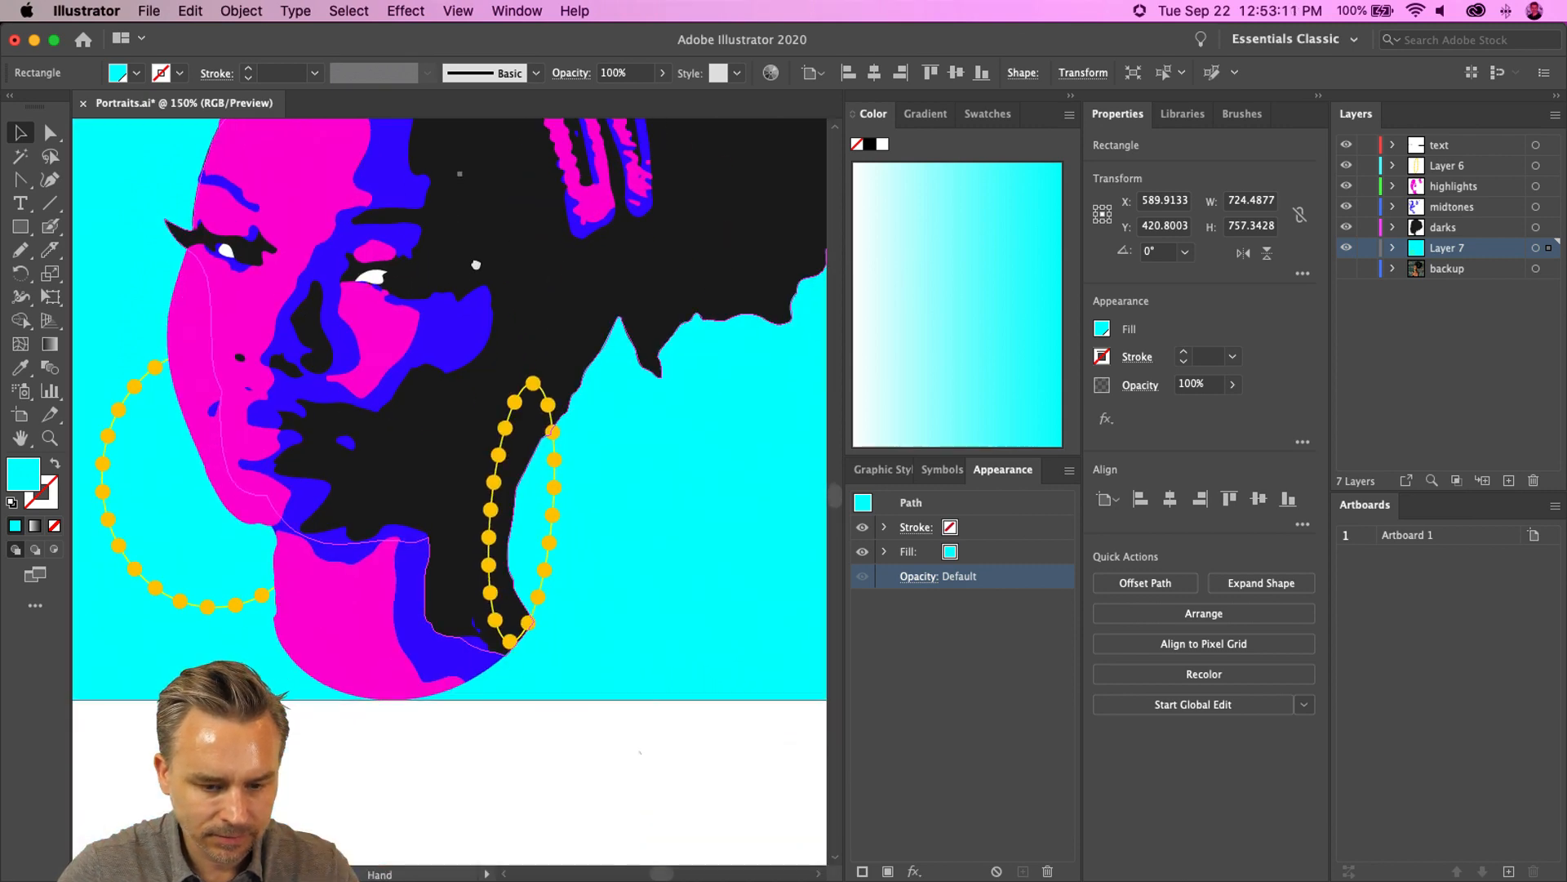
{"action": "left_click", "coordinate": [490, 531]}
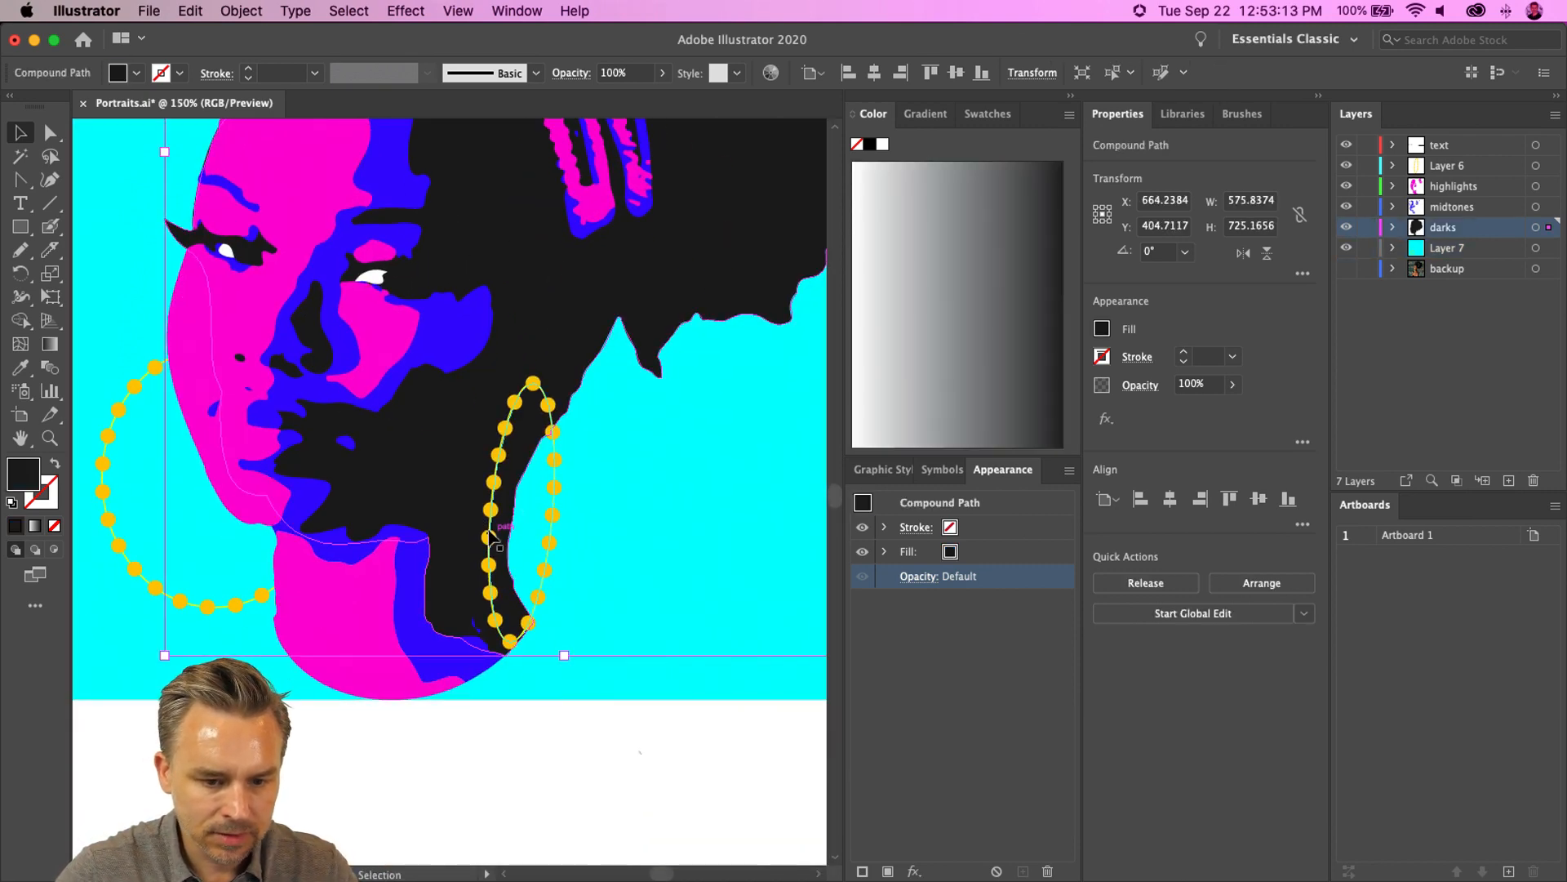
{"action": "left_click", "coordinate": [489, 536]}
{"action": "left_click_drag", "start_coordinate": [498, 369], "coordinate": [460, 417]}
{"action": "key", "text": "Right"}
{"action": "key", "text": "Right"}
{"action": "key", "text": "Right"}
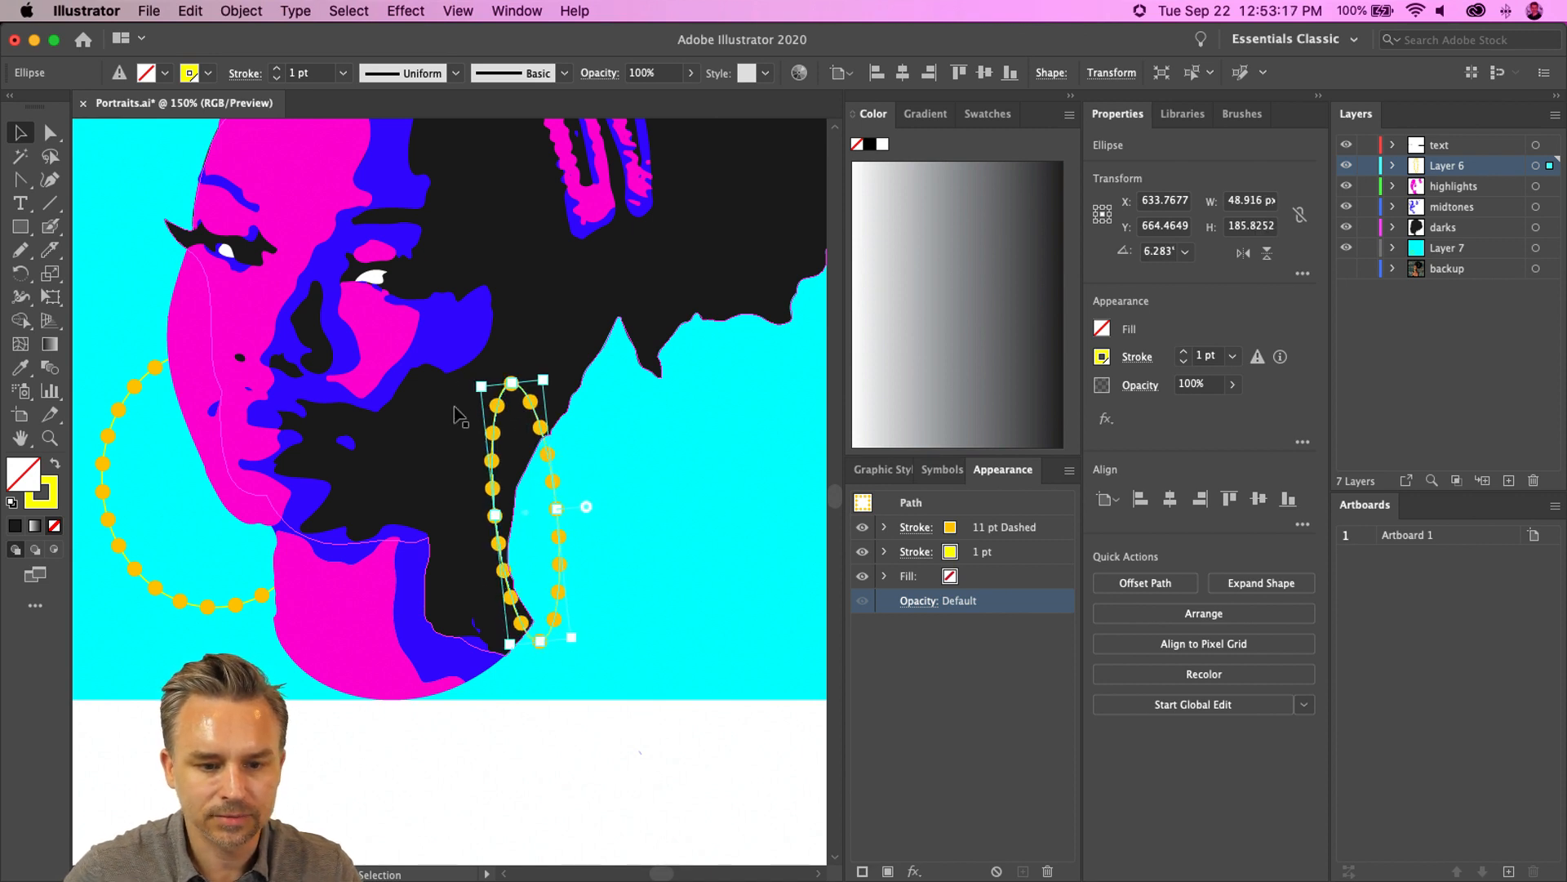
{"action": "key", "text": "shift+Up"}
{"action": "key", "text": "shift+Up"}
{"action": "key", "text": "shift+Right"}
{"action": "key", "text": "shift+Right"}
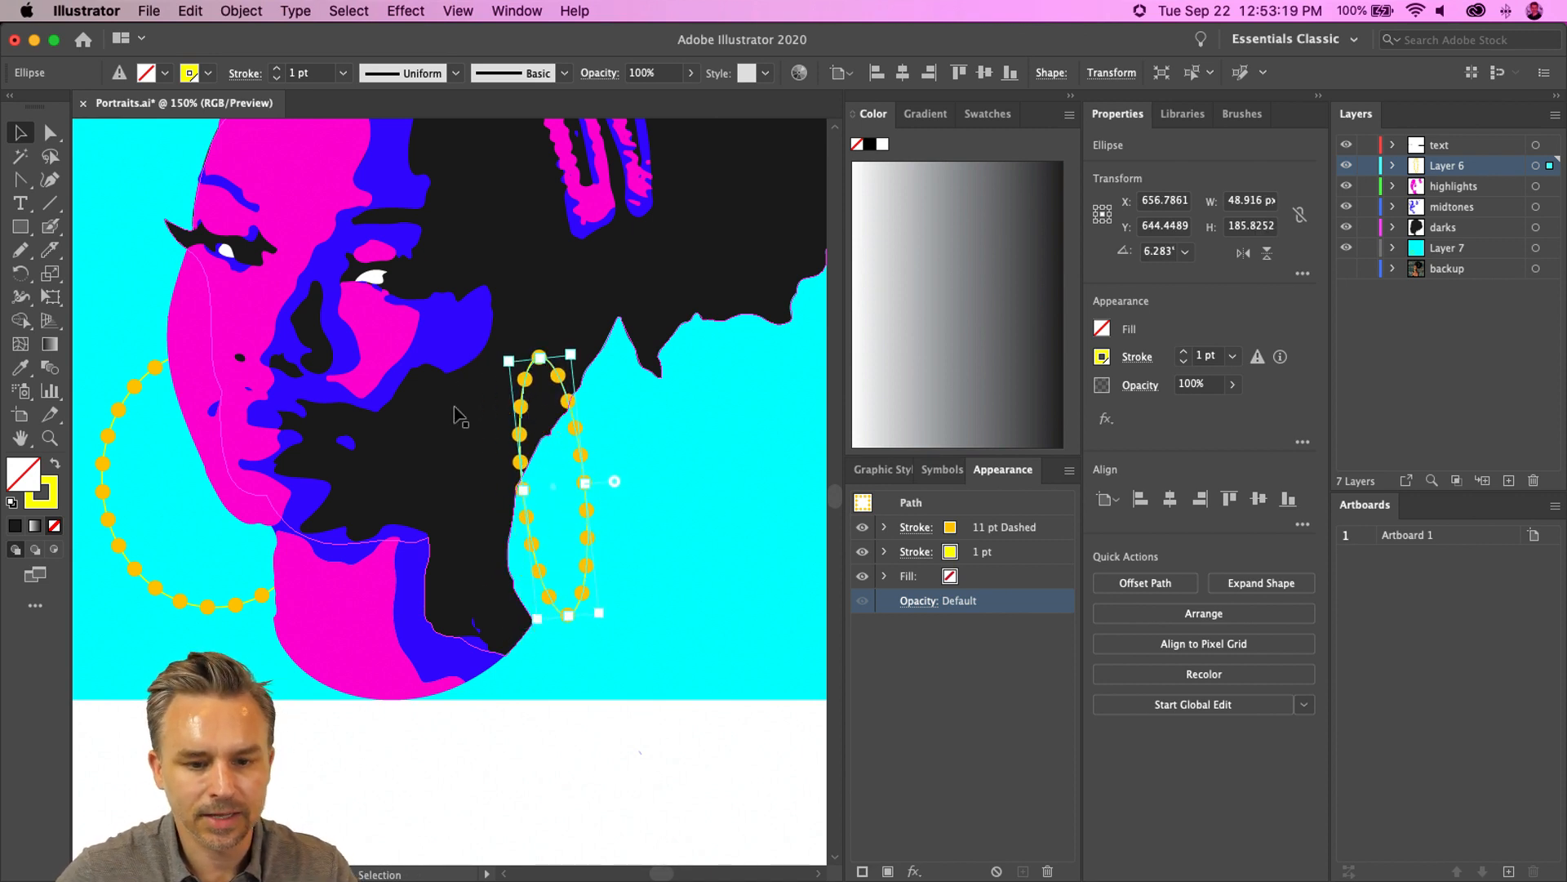
{"action": "key", "text": "shift+Right"}
{"action": "key", "text": "shift+Down"}
{"action": "key", "text": "shift+Down"}
{"action": "key", "text": "shift+Right"}
{"action": "key", "text": "shift+Left"}
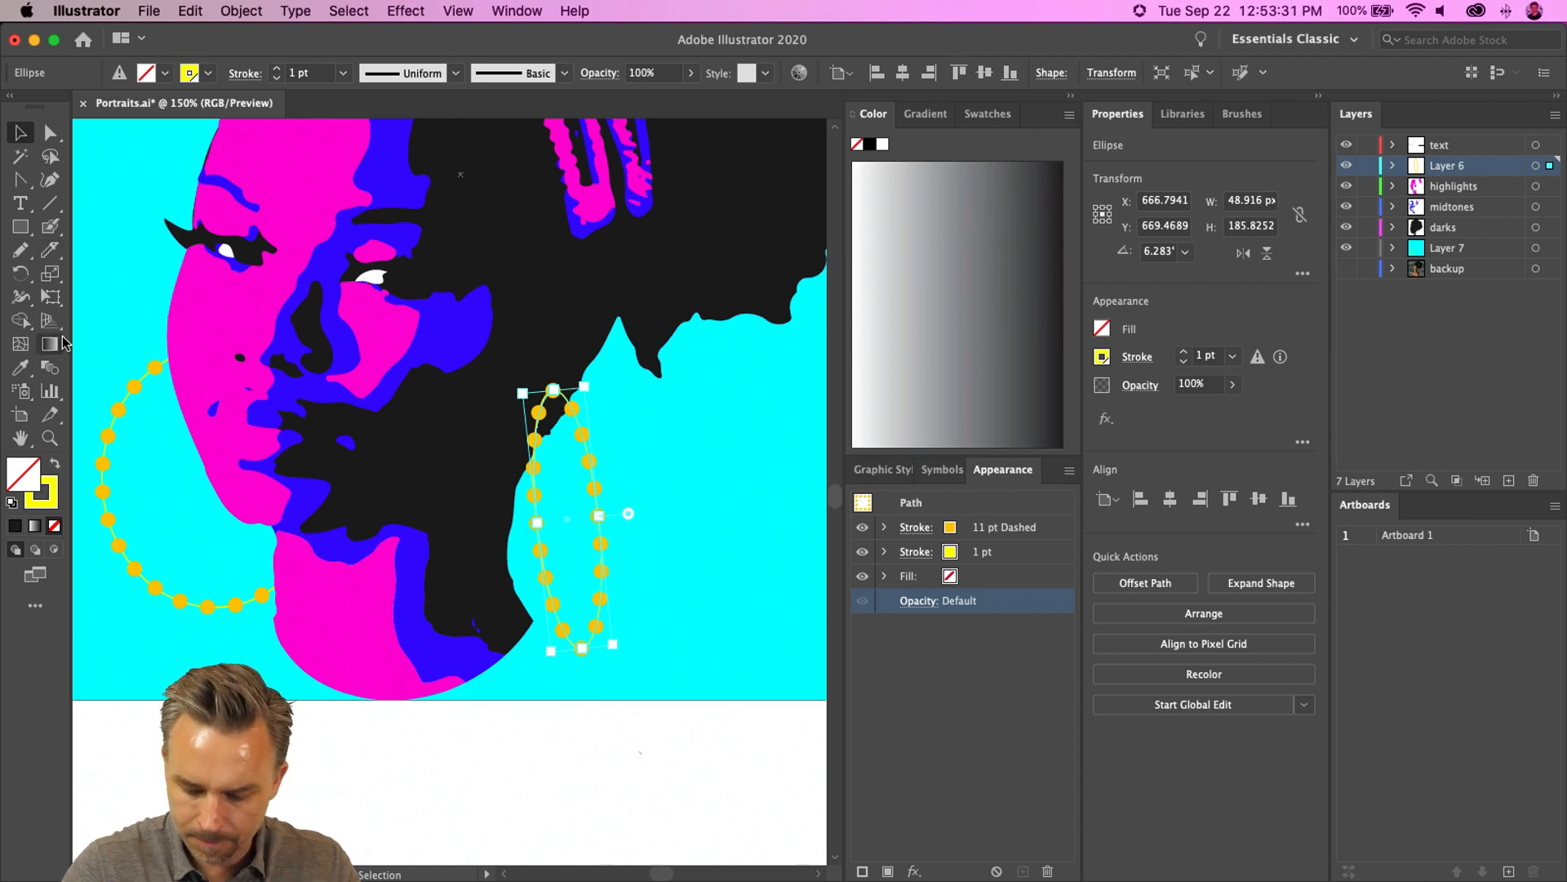
- Draw a closed shoulder shape along the bottom with the Pen tool and fill it with the dark black using the Eyedropper
{"action": "key", "text": "p"}
{"action": "left_click", "coordinate": [531, 620]}
{"action": "left_click", "coordinate": [708, 648]}
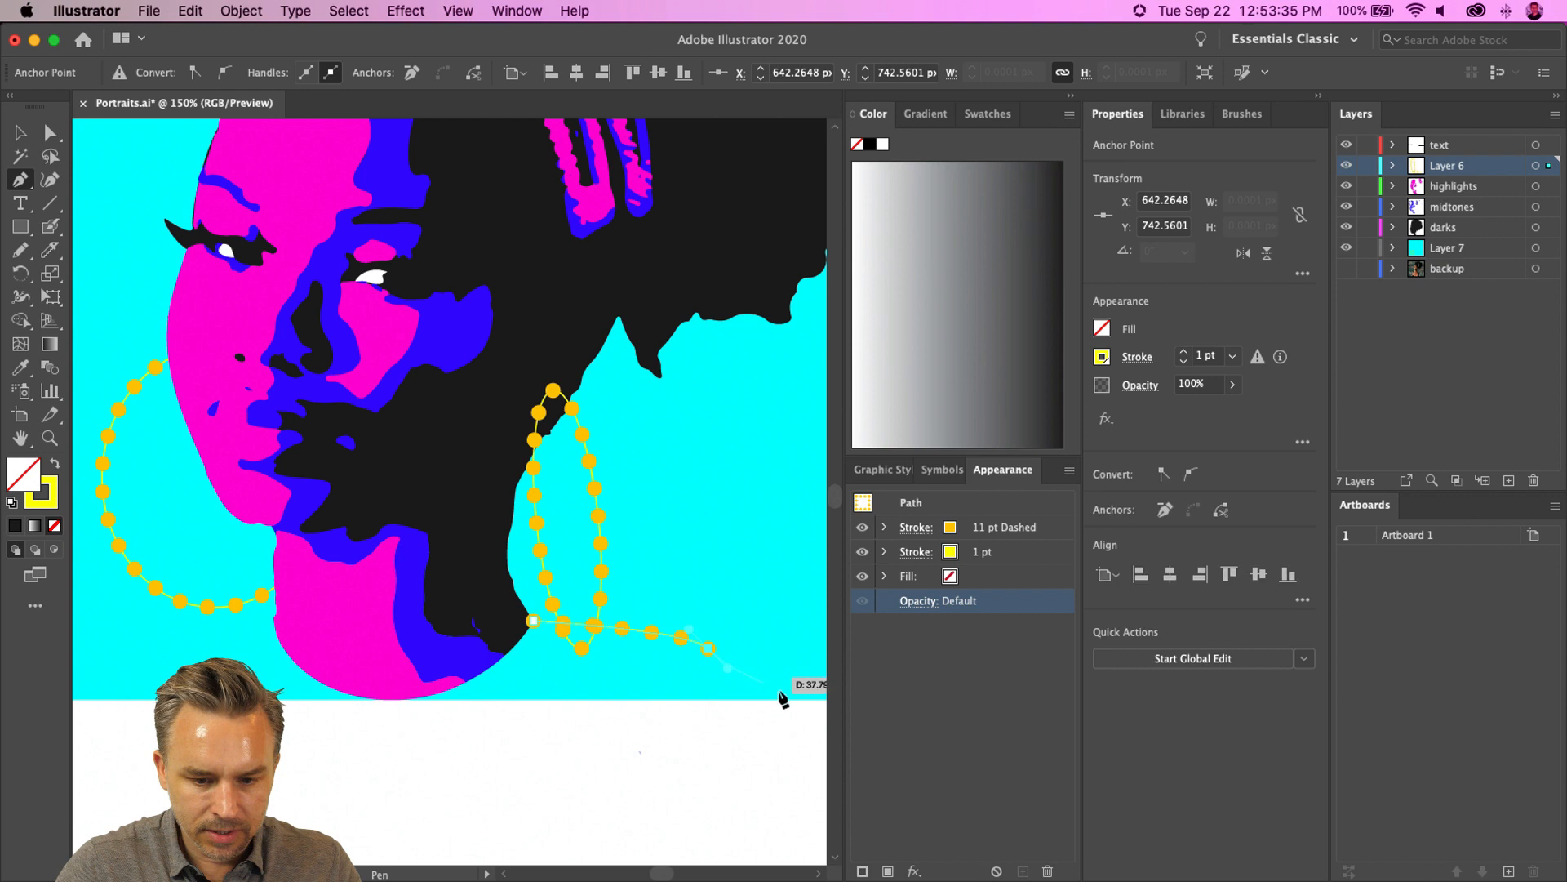
{"action": "left_click", "coordinate": [790, 700]}
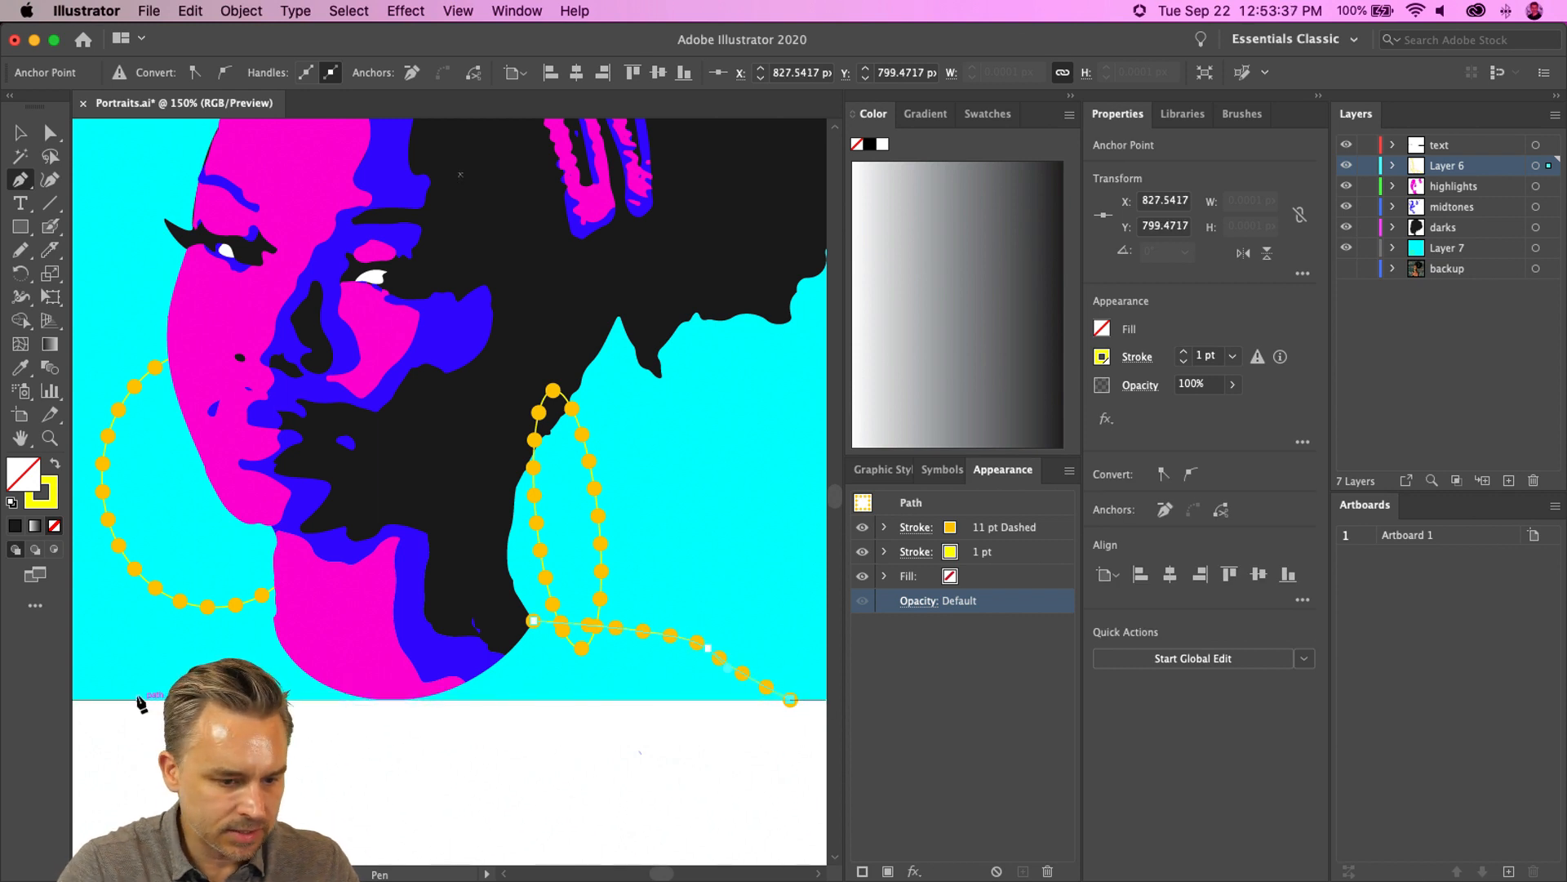
{"action": "left_click", "coordinate": [120, 699]}
{"action": "left_click", "coordinate": [207, 632]}
{"action": "left_click", "coordinate": [273, 625]}
{"action": "left_click", "coordinate": [488, 644]}
{"action": "left_click", "coordinate": [532, 625]}
{"action": "key", "text": "i"}
{"action": "left_click", "coordinate": [492, 429]}
- Try to send the shoulder shape to the back and paste it into the darks layer
{"action": "left_click", "coordinate": [19, 133]}
{"action": "key", "text": "super+shift+["}
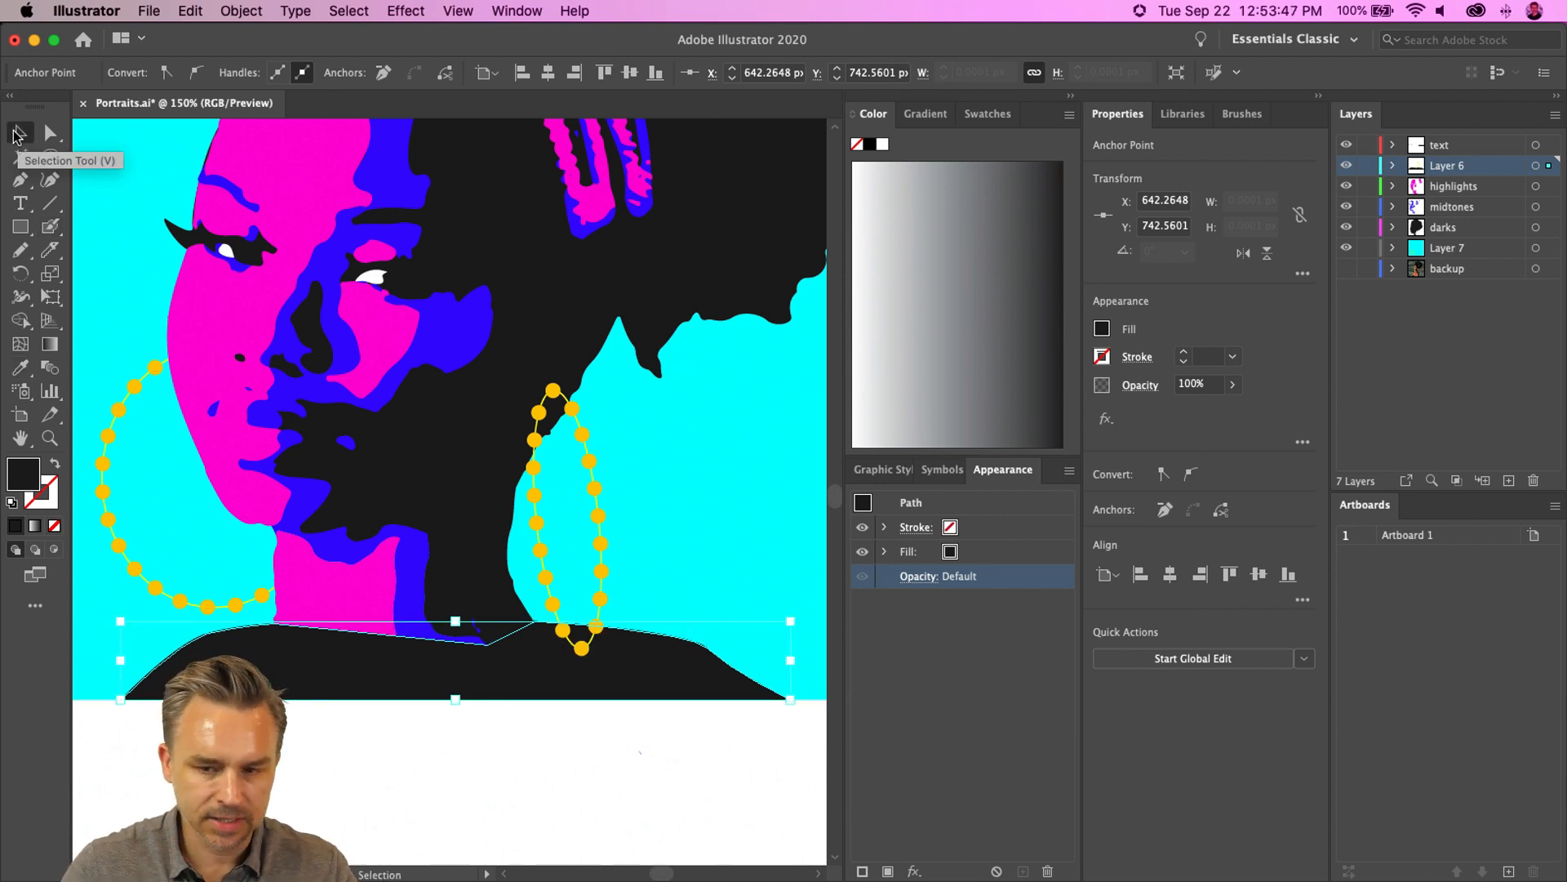
{"action": "key", "text": "super+x"}
{"action": "left_click", "coordinate": [1451, 229]}
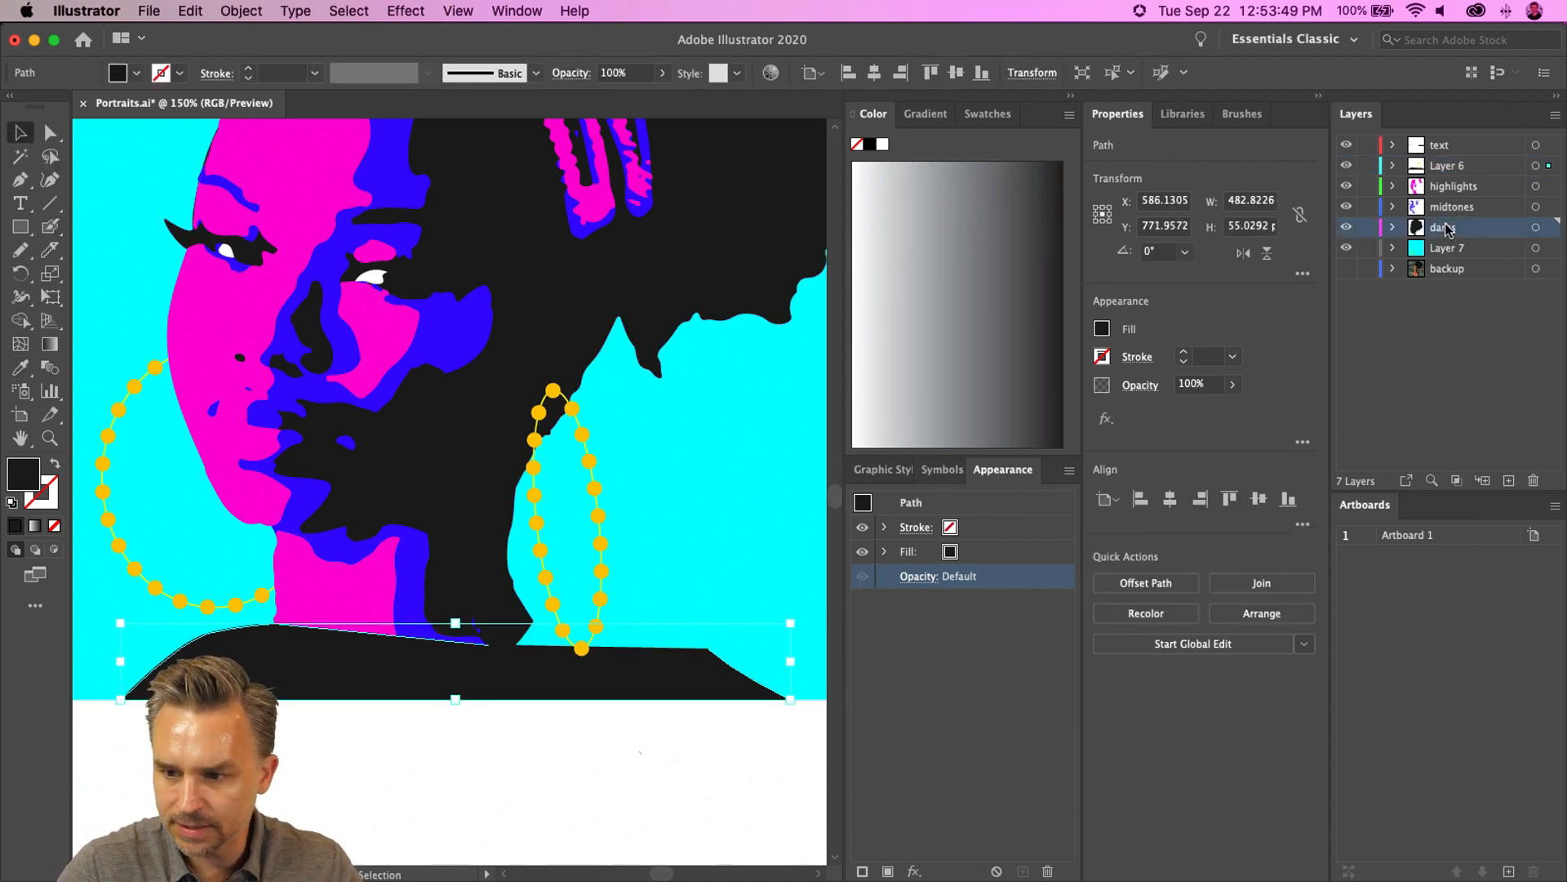
{"action": "key", "text": "super+f"}
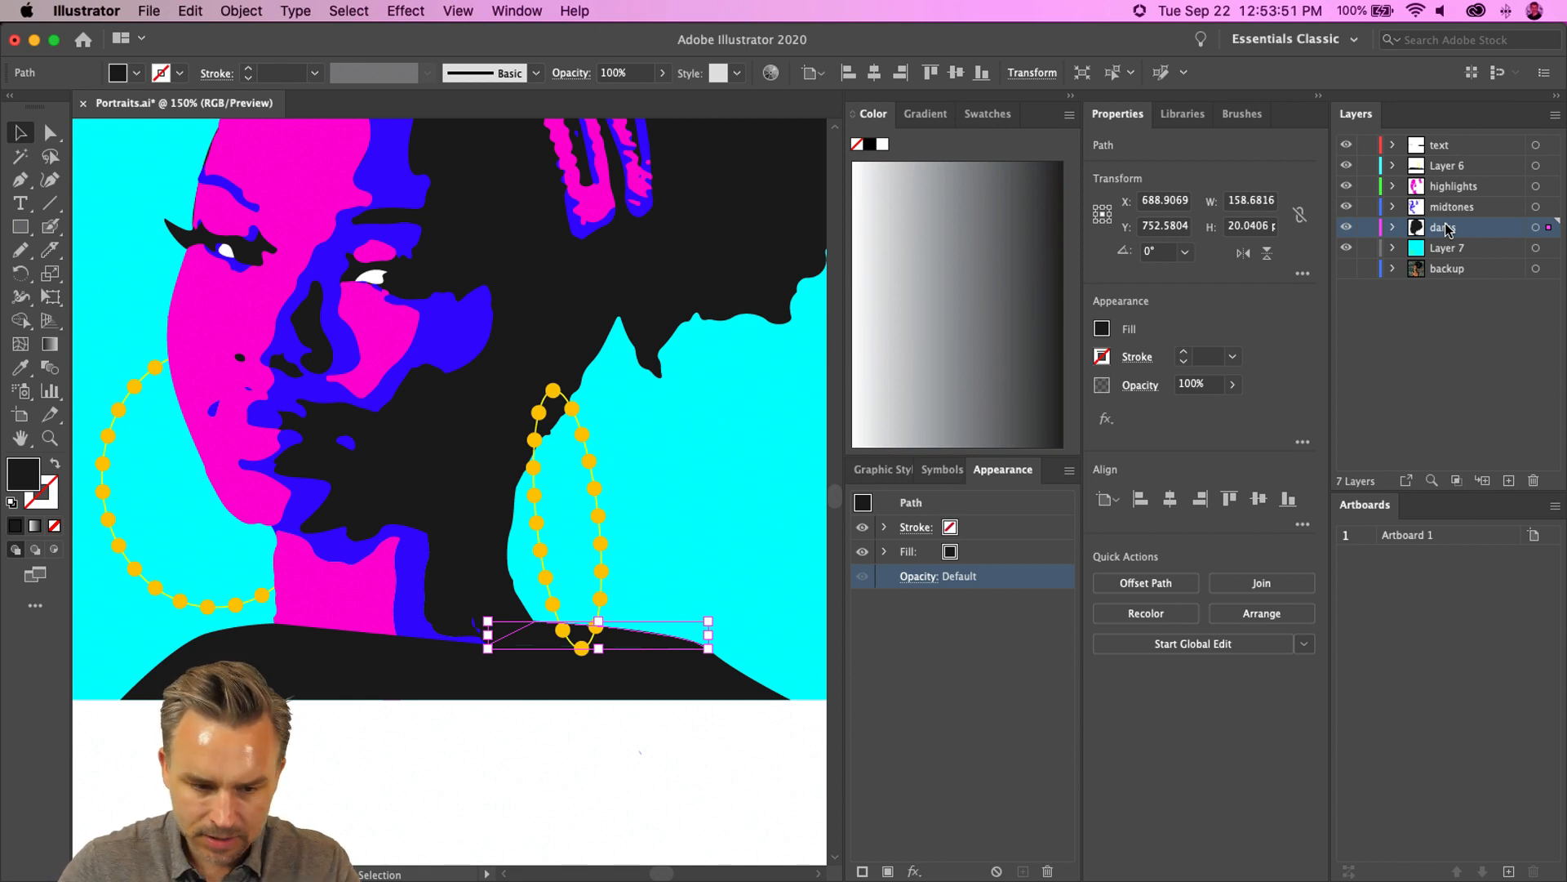
- Cut the shoulder shape and paste it in front on the darks layer
{"action": "left_click", "coordinate": [471, 784]}
{"action": "left_click", "coordinate": [288, 660]}
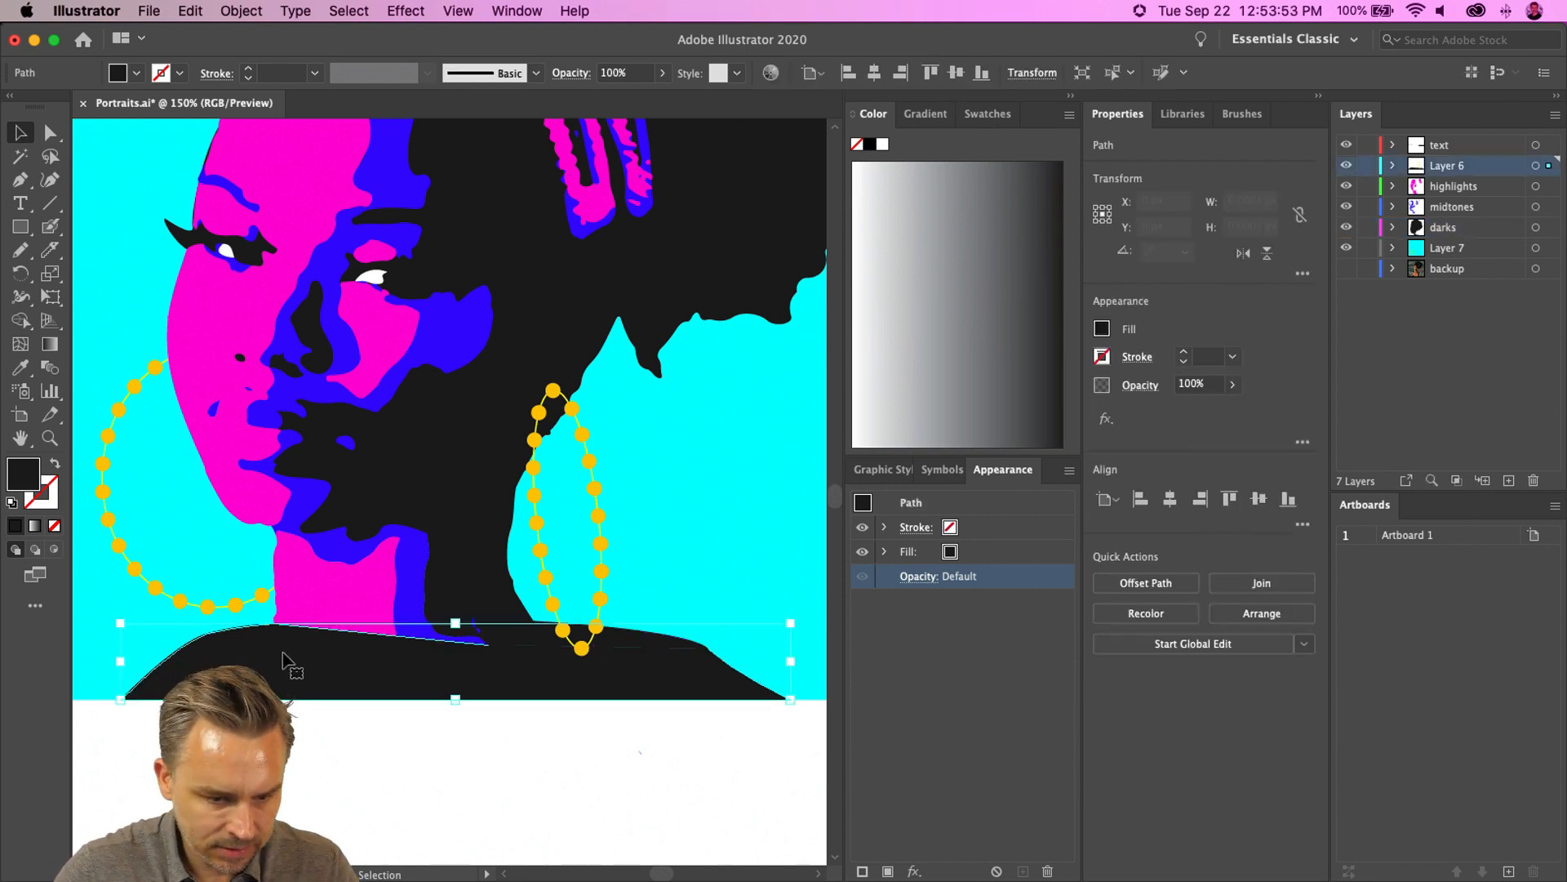
{"action": "key", "text": "v"}
{"action": "key", "text": "ctrl+x"}
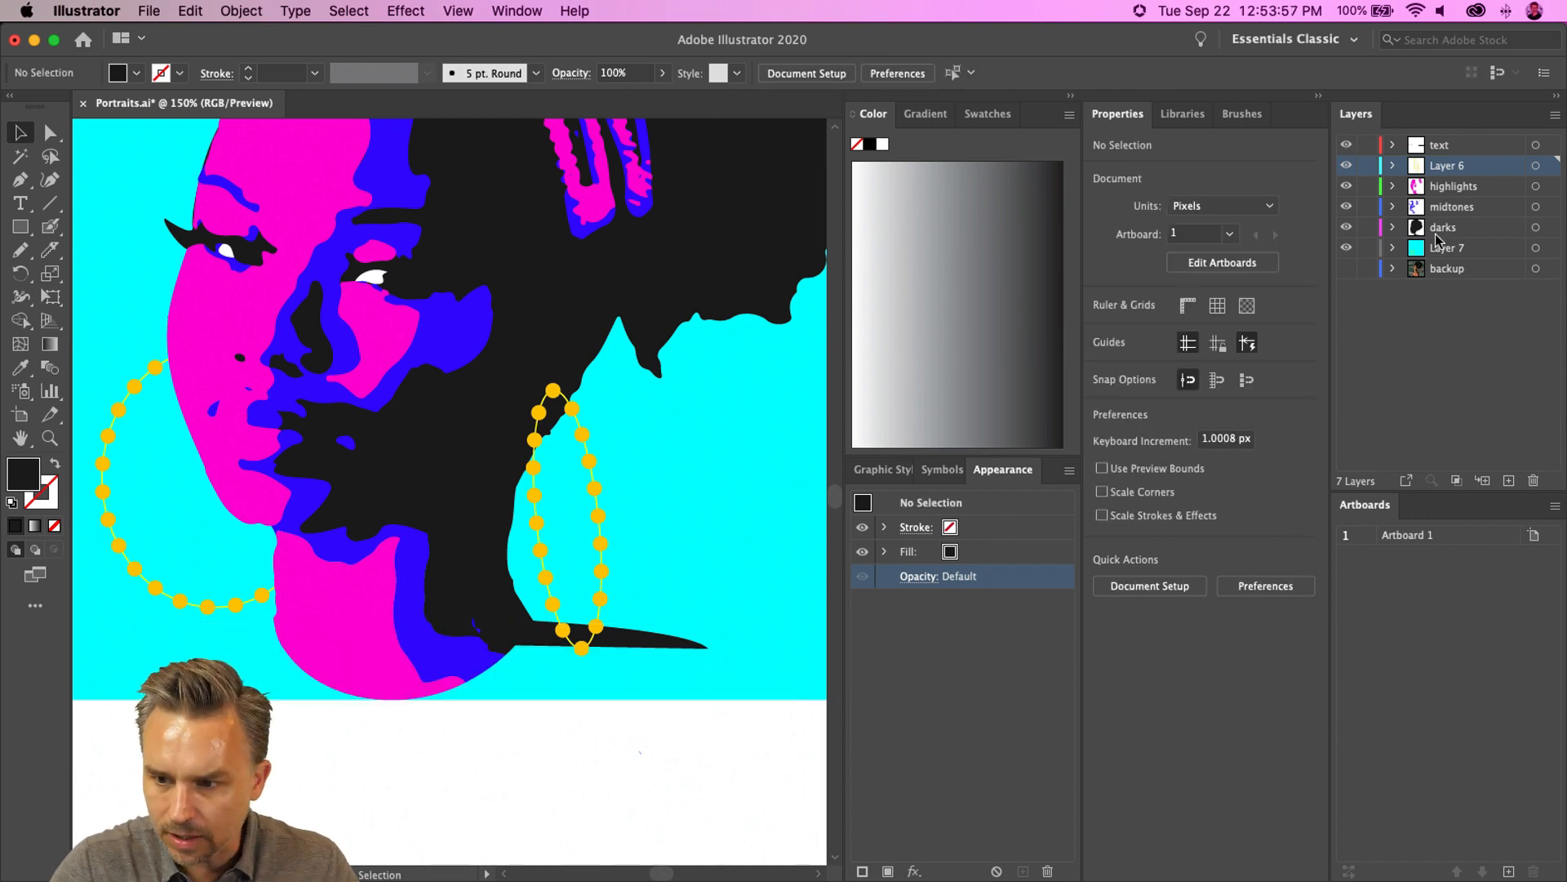
{"action": "left_click", "coordinate": [1405, 228]}
{"action": "key", "text": "ctrl+f"}
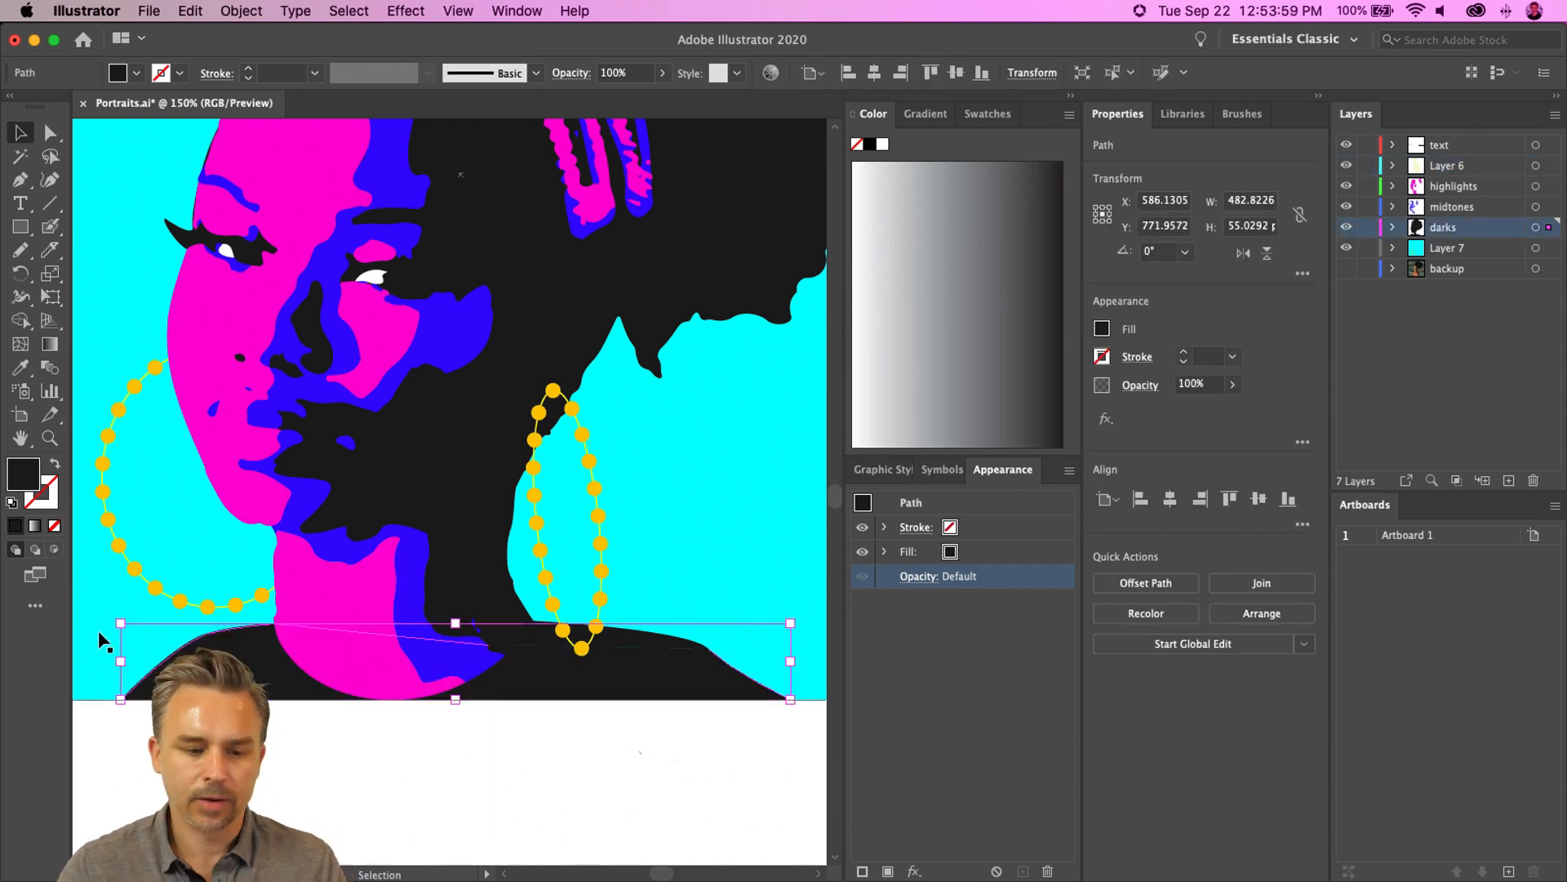
- Shrink the whole portrait and position it in the artboard's upper-left corner
{"action": "key", "text": "ctrl+shift+a"}
{"action": "key", "text": "ctrl+1"}
{"action": "key", "text": "ctrl+minus"}
{"action": "key", "text": "ctrl+minus"}
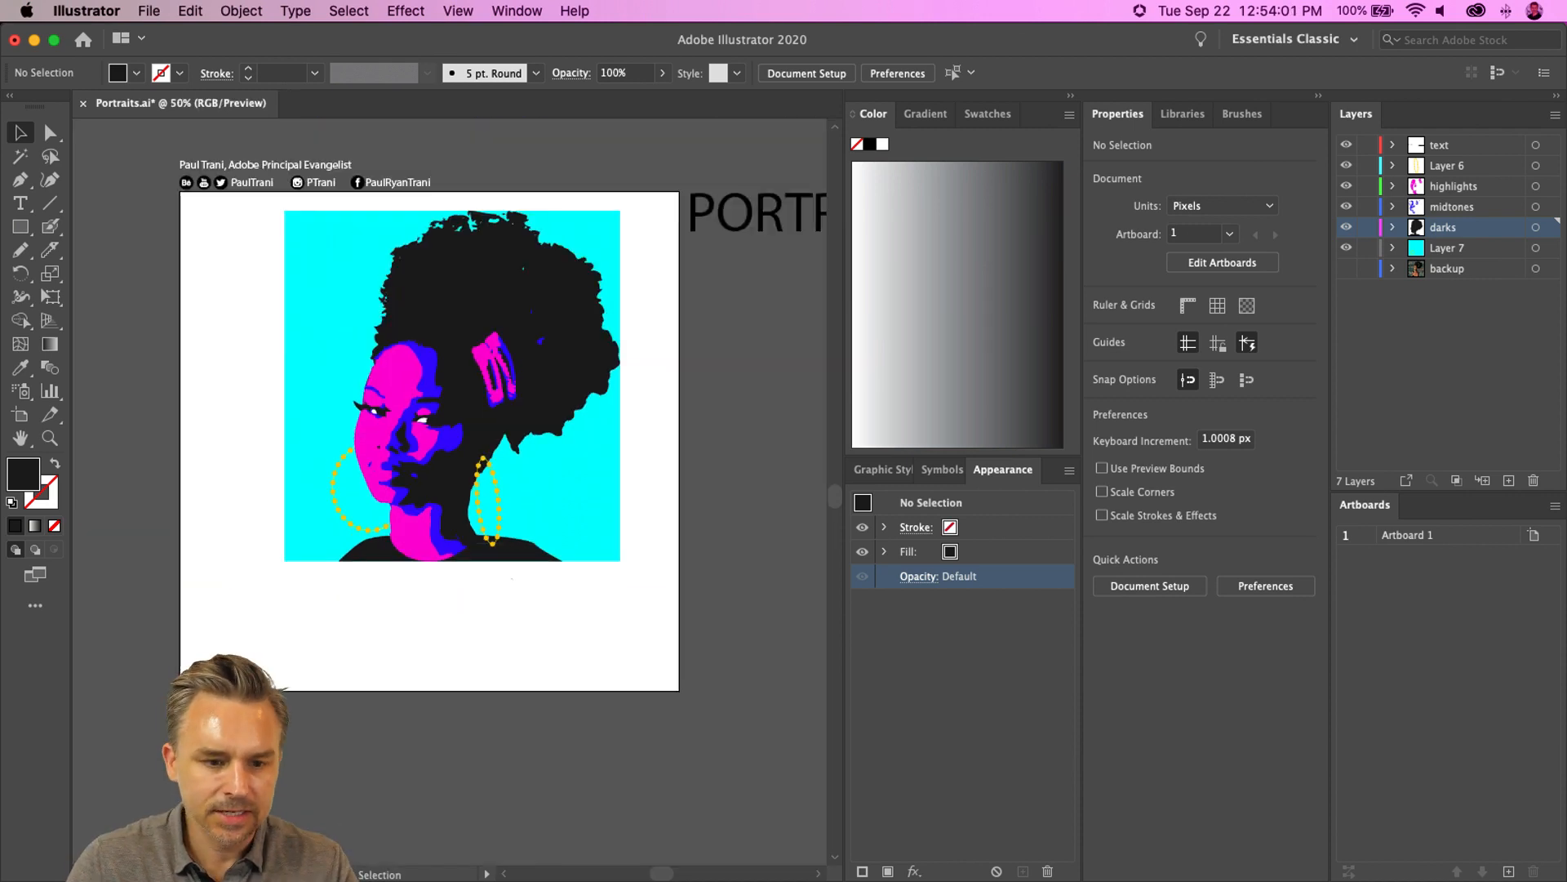
{"action": "left_click_drag", "start_coordinate": [234, 374], "coordinate": [340, 452]}
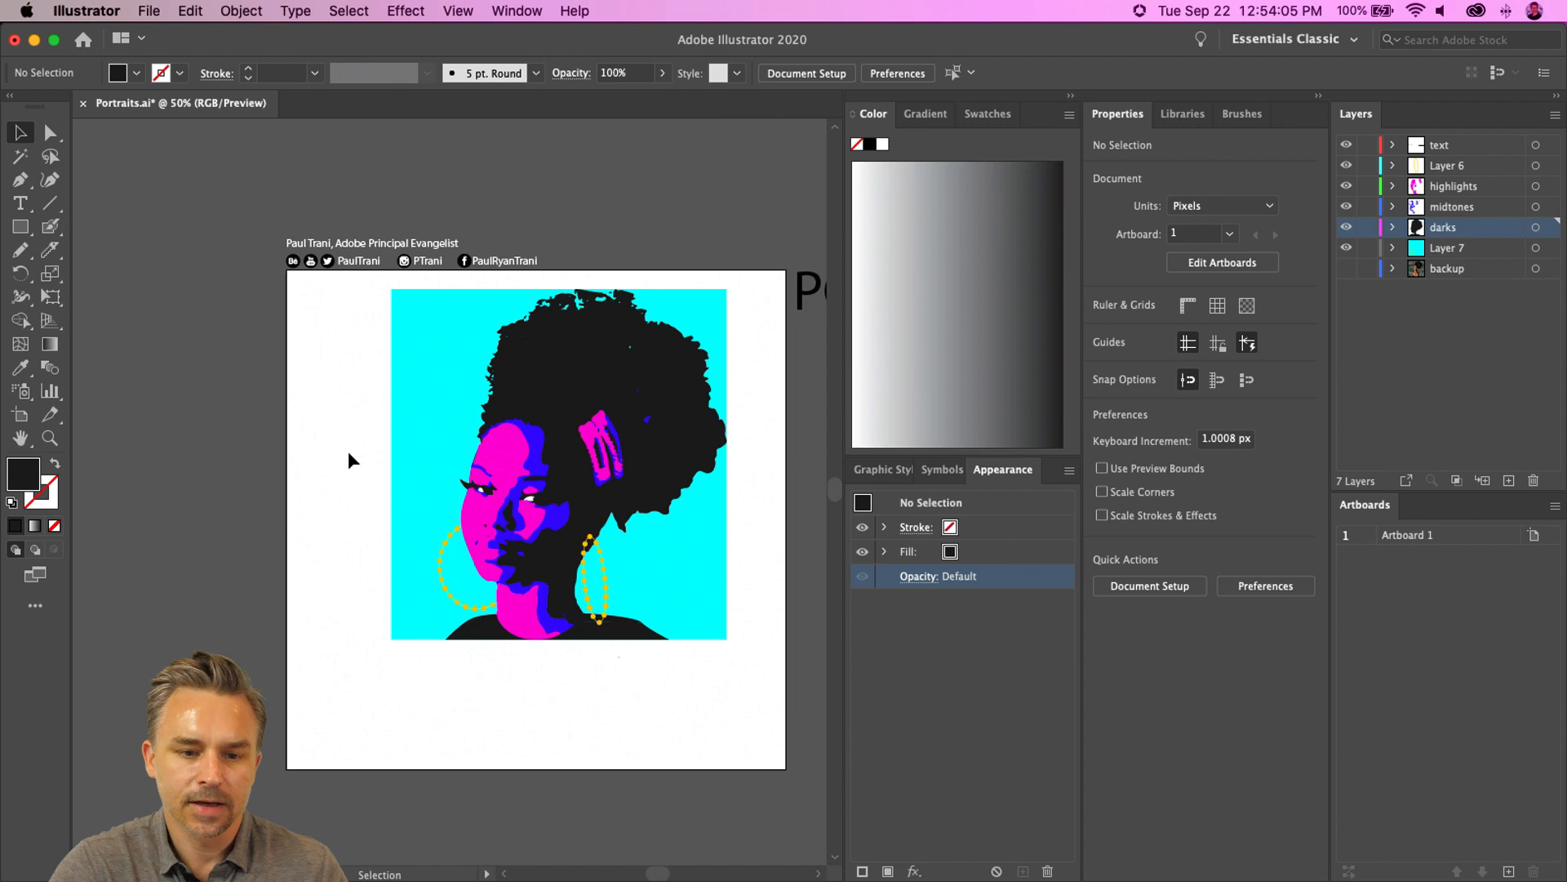
{"action": "left_click_drag", "start_coordinate": [790, 692], "coordinate": [578, 571]}
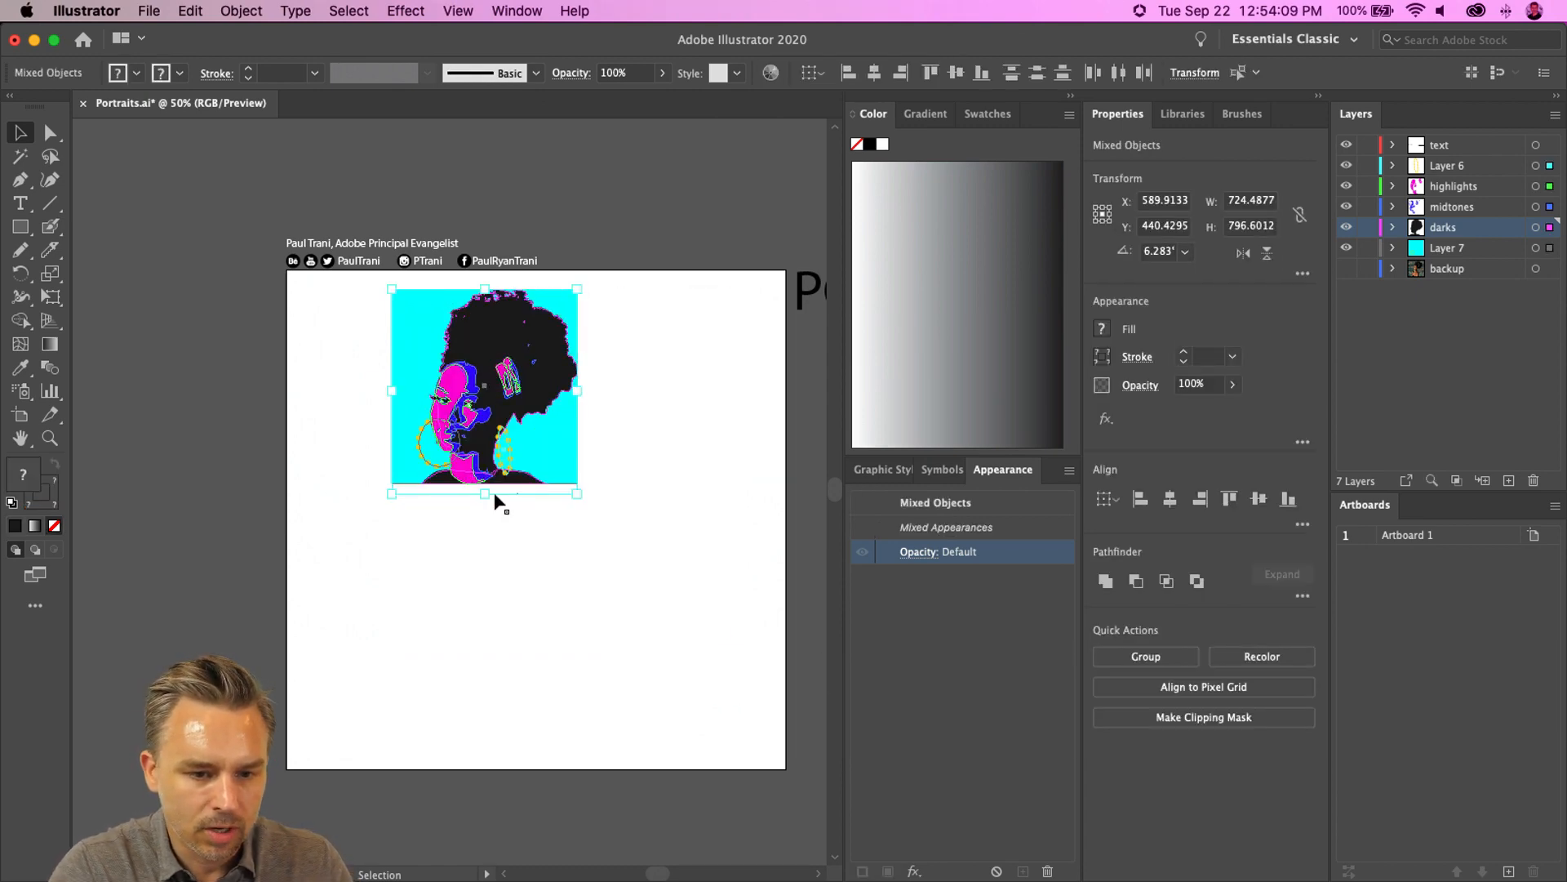
{"action": "left_click_drag", "start_coordinate": [459, 395], "coordinate": [388, 414]}
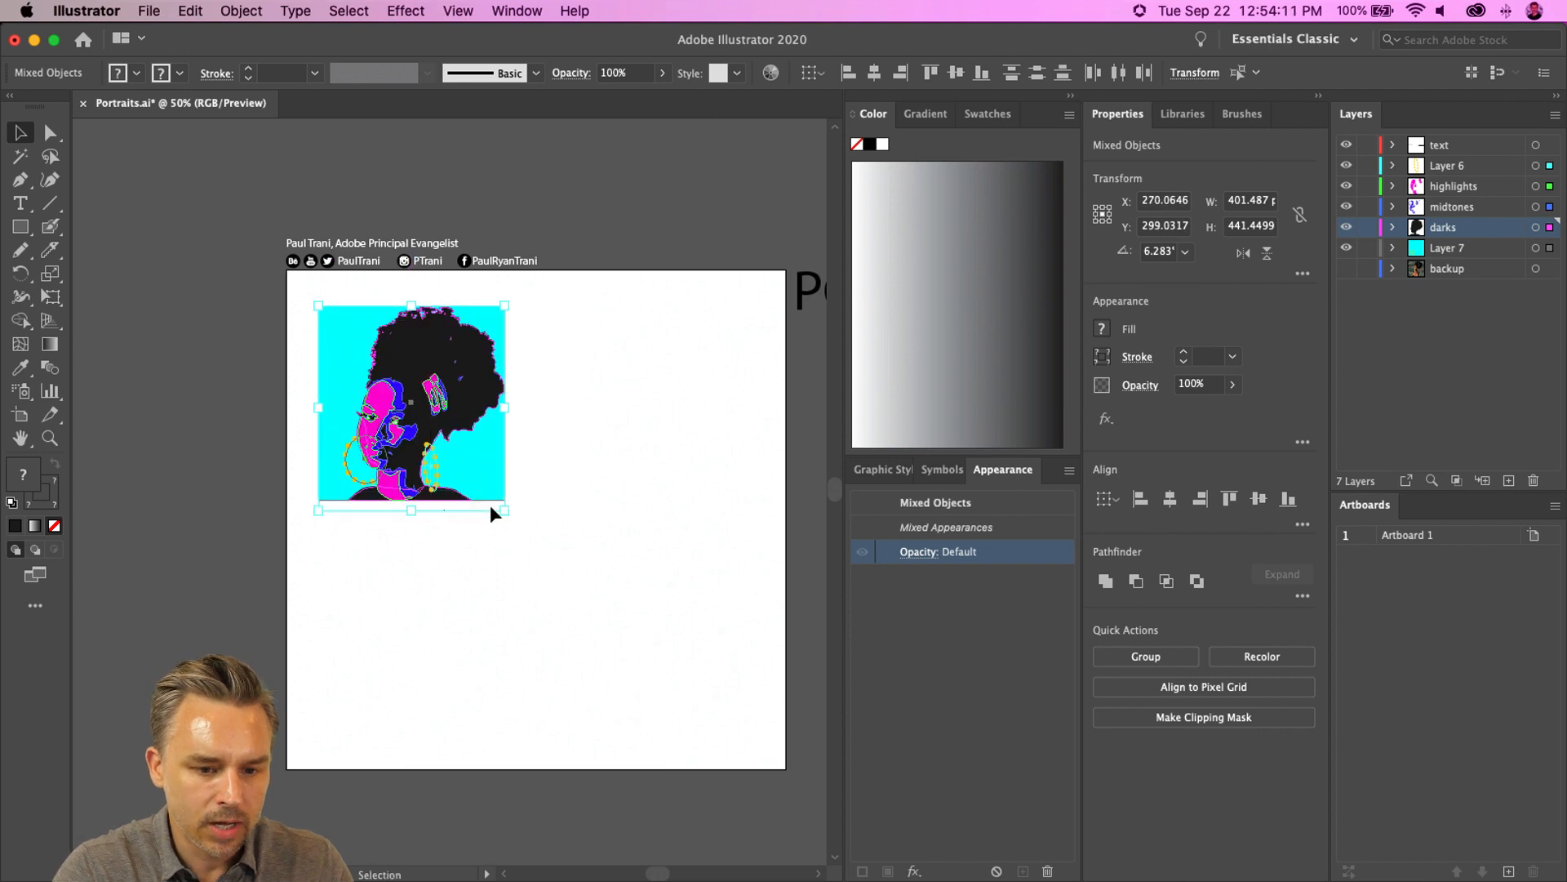
{"action": "left_click_drag", "start_coordinate": [502, 503], "coordinate": [563, 575]}
- Duplicate the portrait beside itself to the right and group each copy
{"action": "left_click_drag", "start_coordinate": [419, 443], "coordinate": [649, 449]}
{"action": "key", "text": "super+g"}
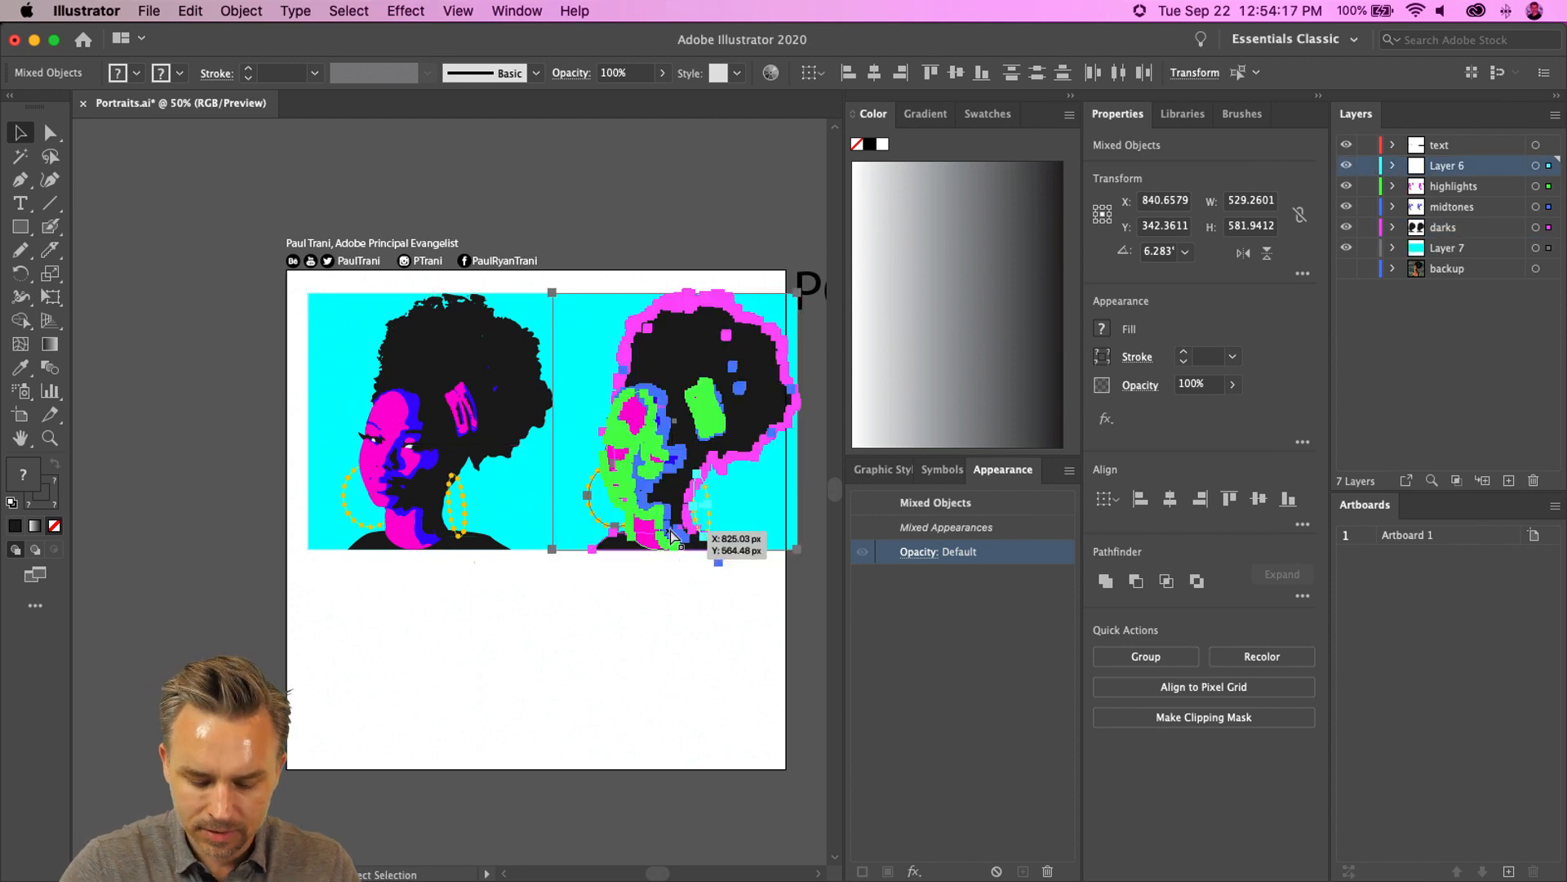
{"action": "left_click_drag", "start_coordinate": [417, 534], "coordinate": [479, 600]}
{"action": "key", "text": "super+g"}
{"action": "left_click_drag", "start_coordinate": [719, 628], "coordinate": [454, 375]}
{"action": "left_click_drag", "start_coordinate": [441, 379], "coordinate": [395, 371]}
{"action": "left_click", "coordinate": [491, 600]}
{"action": "left_click", "coordinate": [567, 398]}
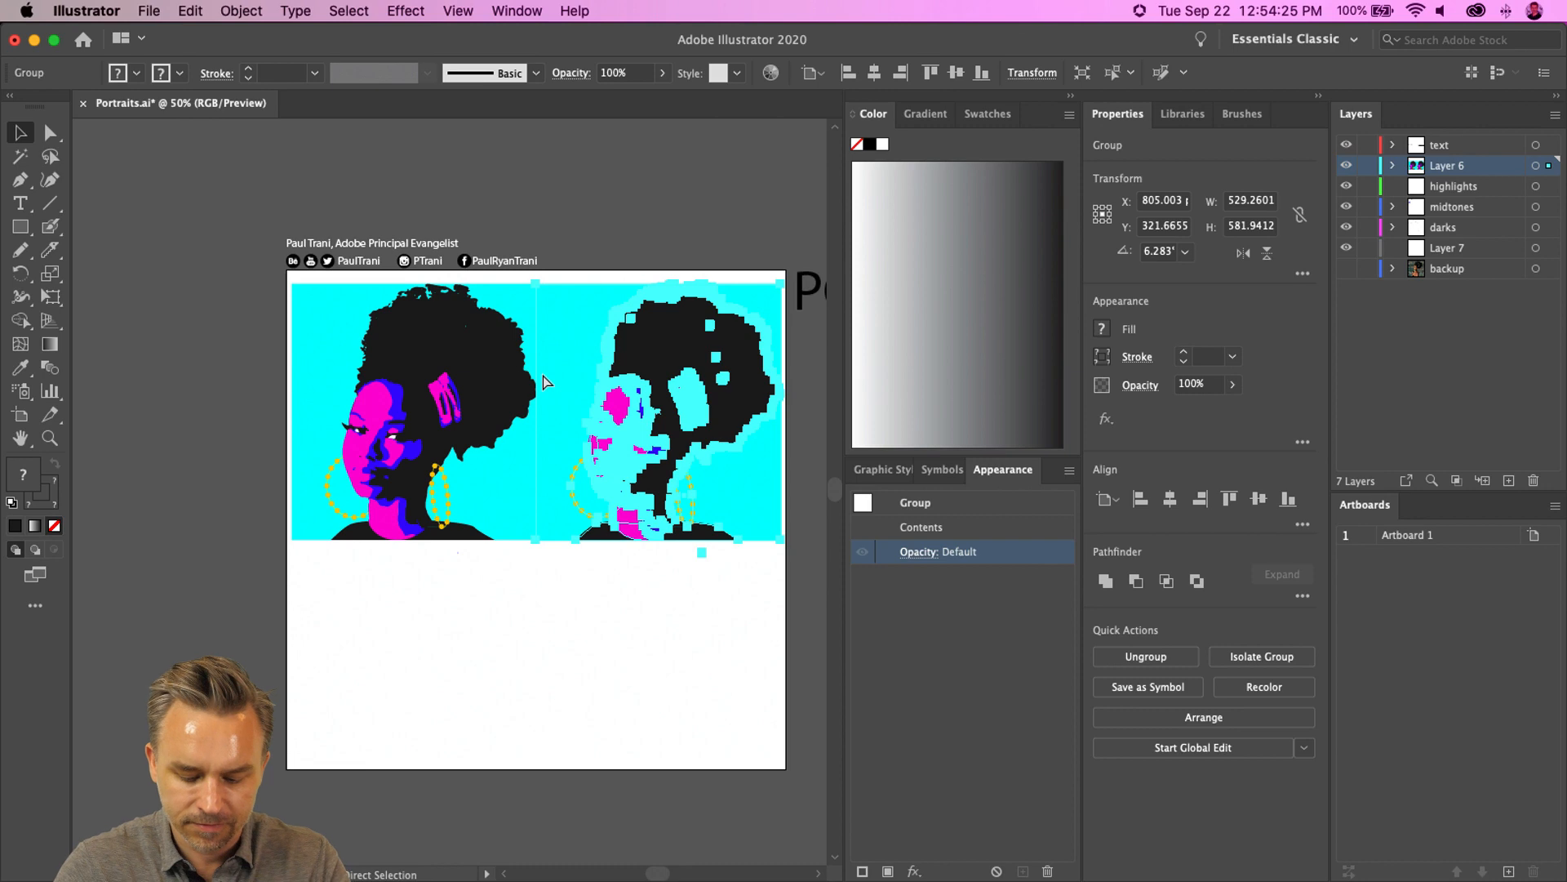
- Recolor the right copy by rotating its linked harmony colors so the background turns orange
{"action": "key", "text": "super+equal"}
{"action": "key", "text": "super+equal"}
{"action": "left_click_drag", "start_coordinate": [222, 315], "coordinate": [422, 253]}
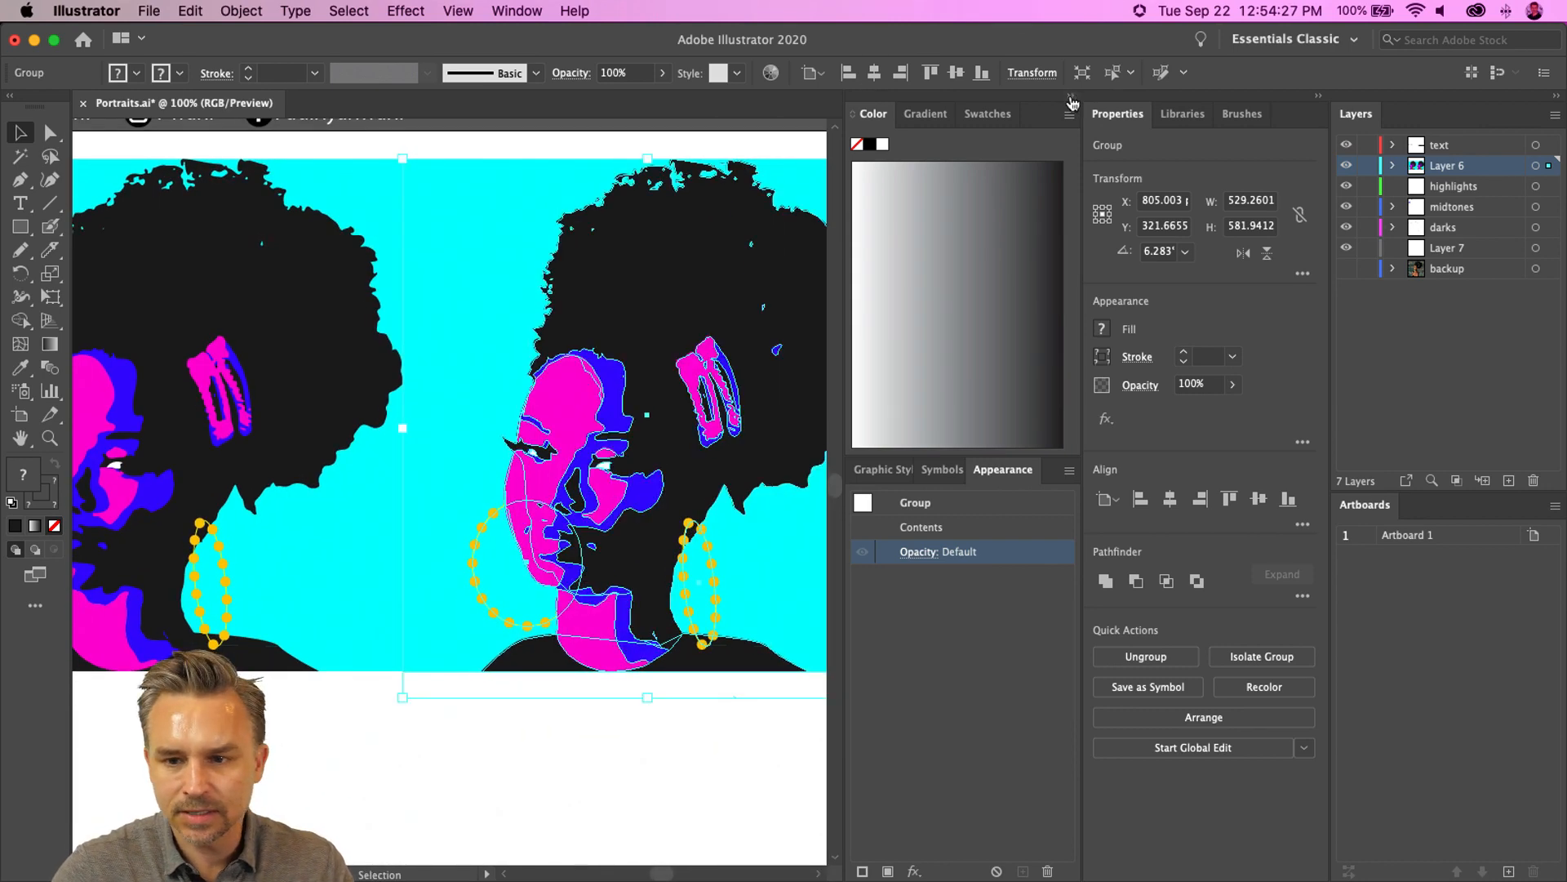
{"action": "left_click", "coordinate": [1072, 98]}
{"action": "left_click", "coordinate": [190, 10]}
{"action": "mouse_move", "coordinate": [272, 333]}
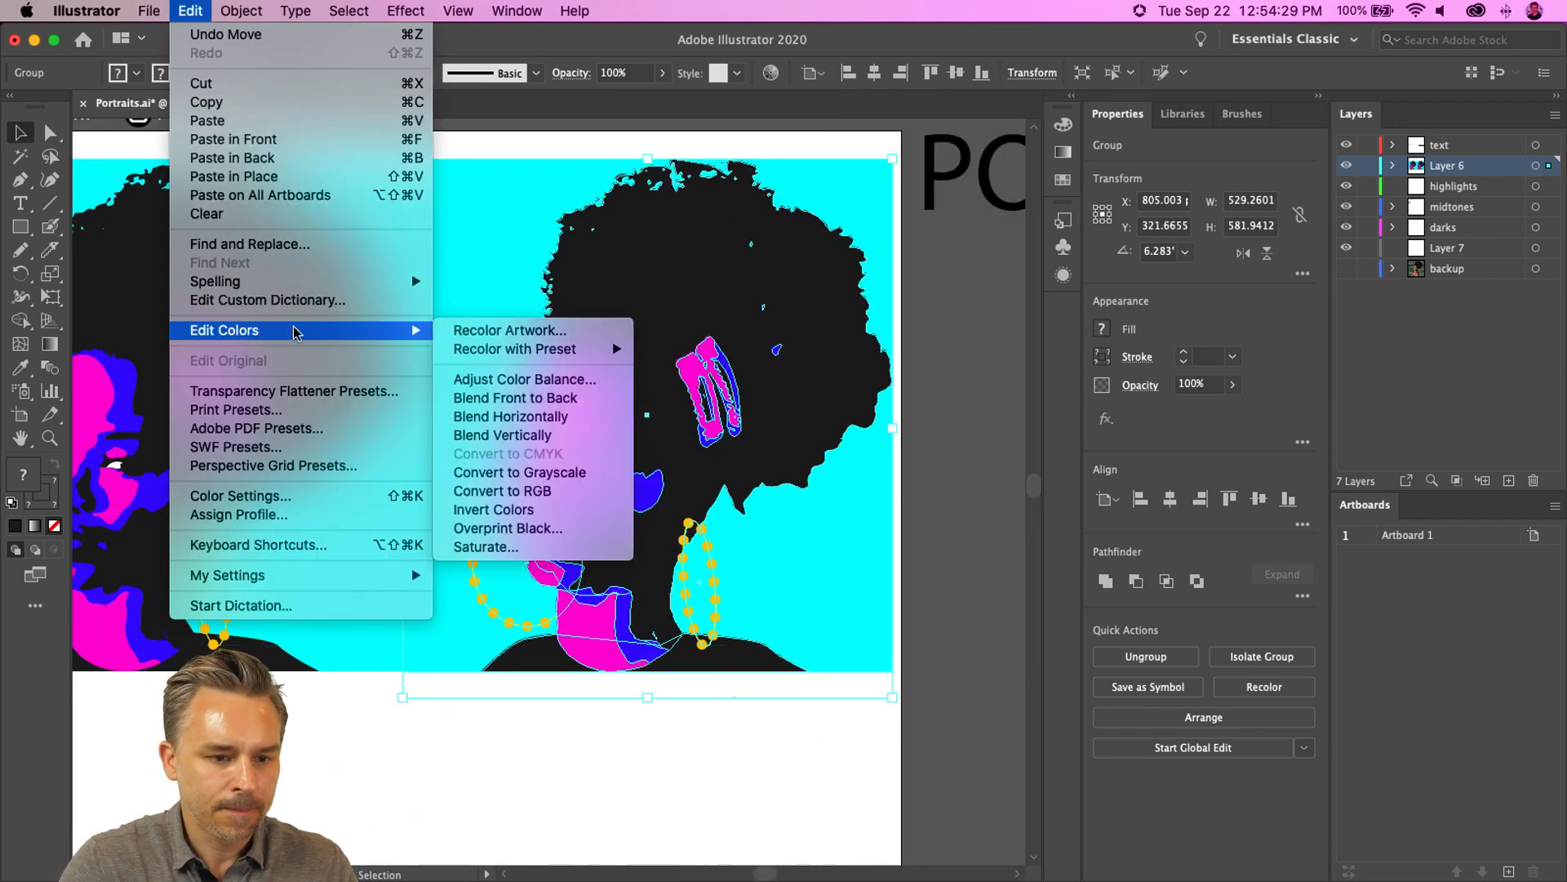
{"action": "left_click", "coordinate": [531, 335]}
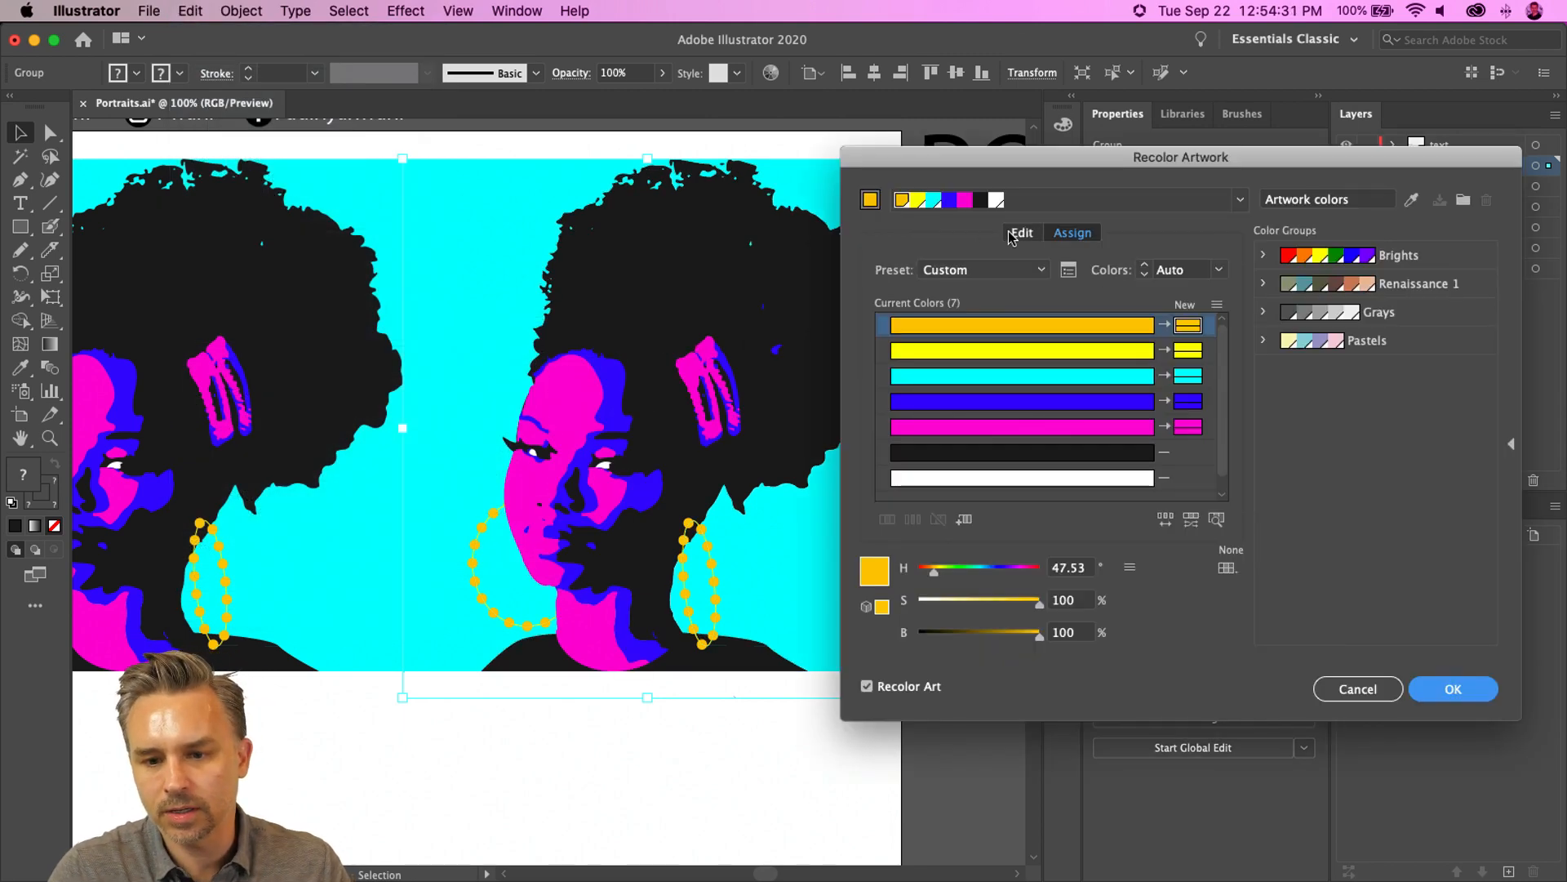
{"action": "left_click", "coordinate": [1020, 233]}
{"action": "left_click", "coordinate": [1219, 520]}
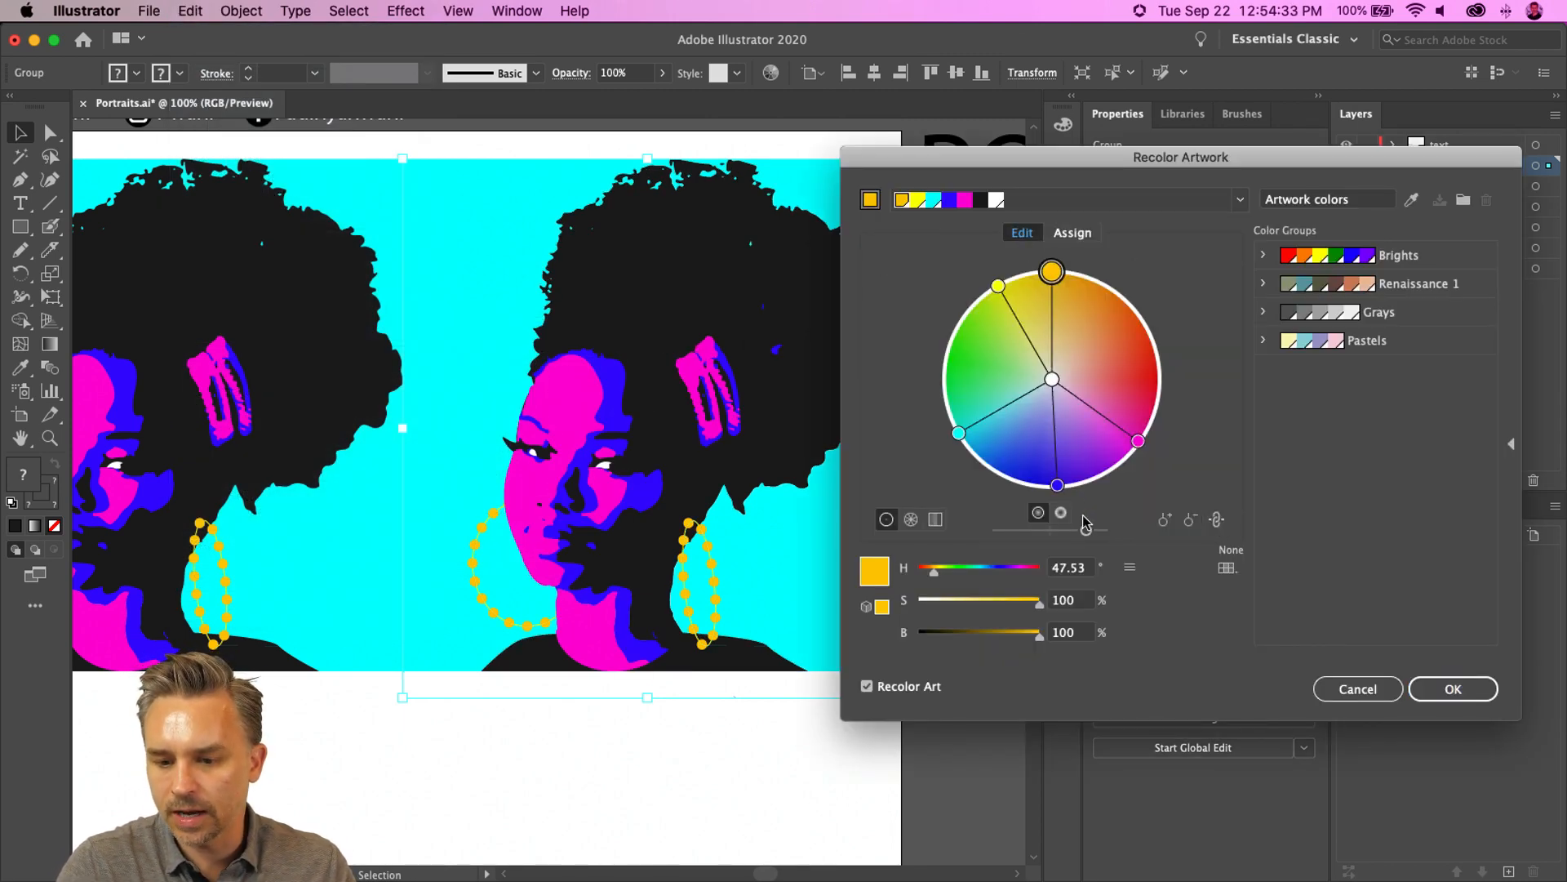
{"action": "mouse_move", "coordinate": [1055, 488]}
{"action": "left_mouse_down"}
{"action": "mouse_move", "coordinate": [969, 455]}
{"action": "mouse_move", "coordinate": [952, 351]}
{"action": "mouse_move", "coordinate": [989, 298]}
{"action": "mouse_move", "coordinate": [966, 318]}
{"action": "left_mouse_up"}
{"action": "left_click", "coordinate": [1453, 688]}
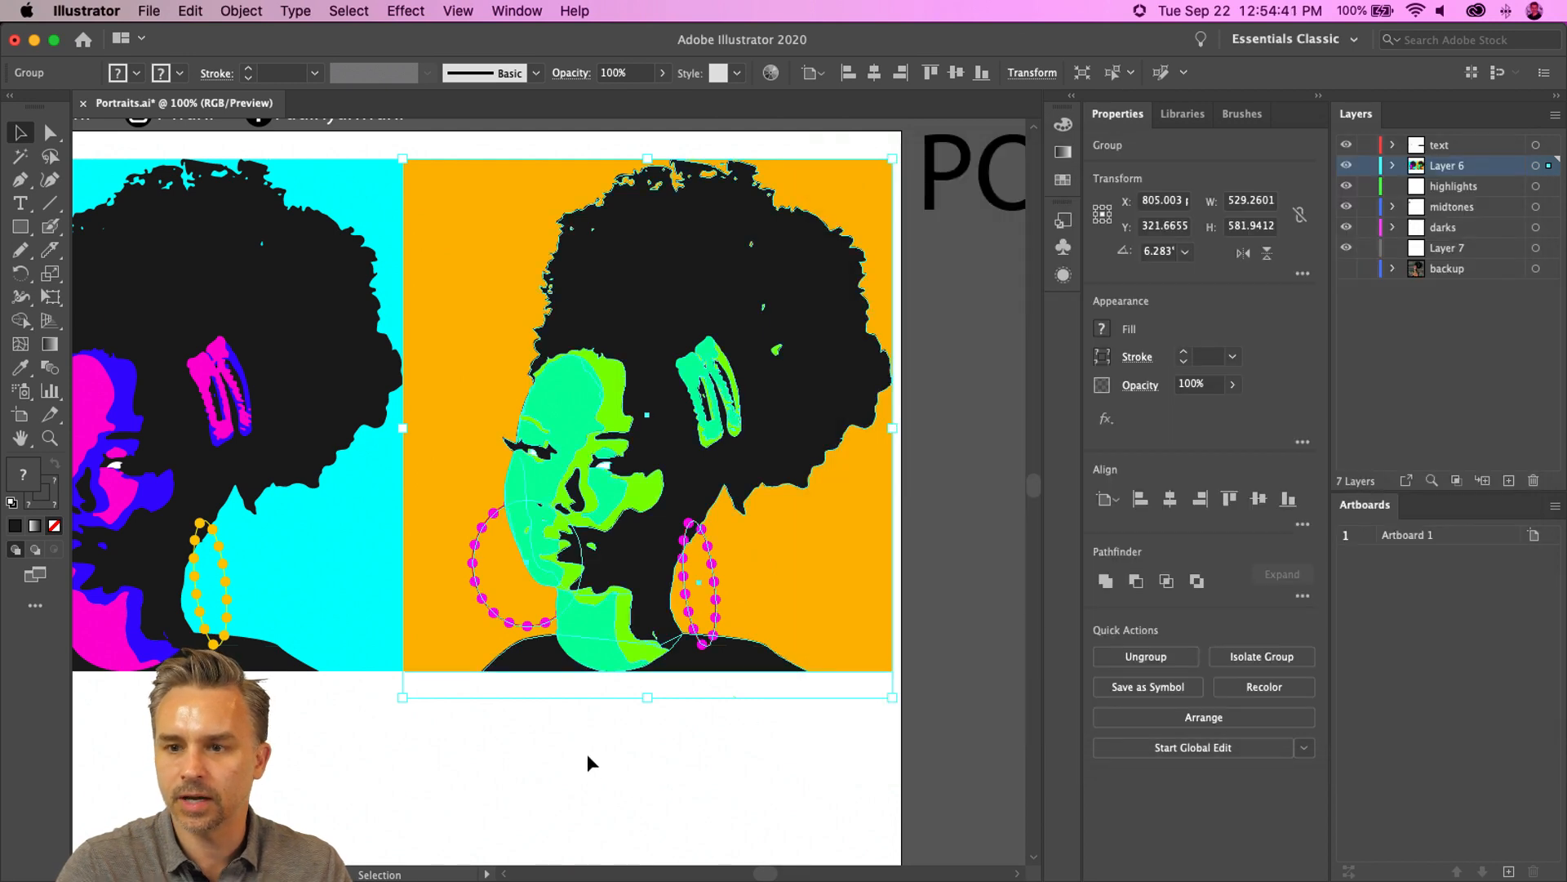
- Duplicate both portraits below them to form a two-by-two grid
{"action": "left_click", "coordinate": [587, 758]}
{"action": "key", "text": "super+minus"}
{"action": "key", "text": "super+minus"}
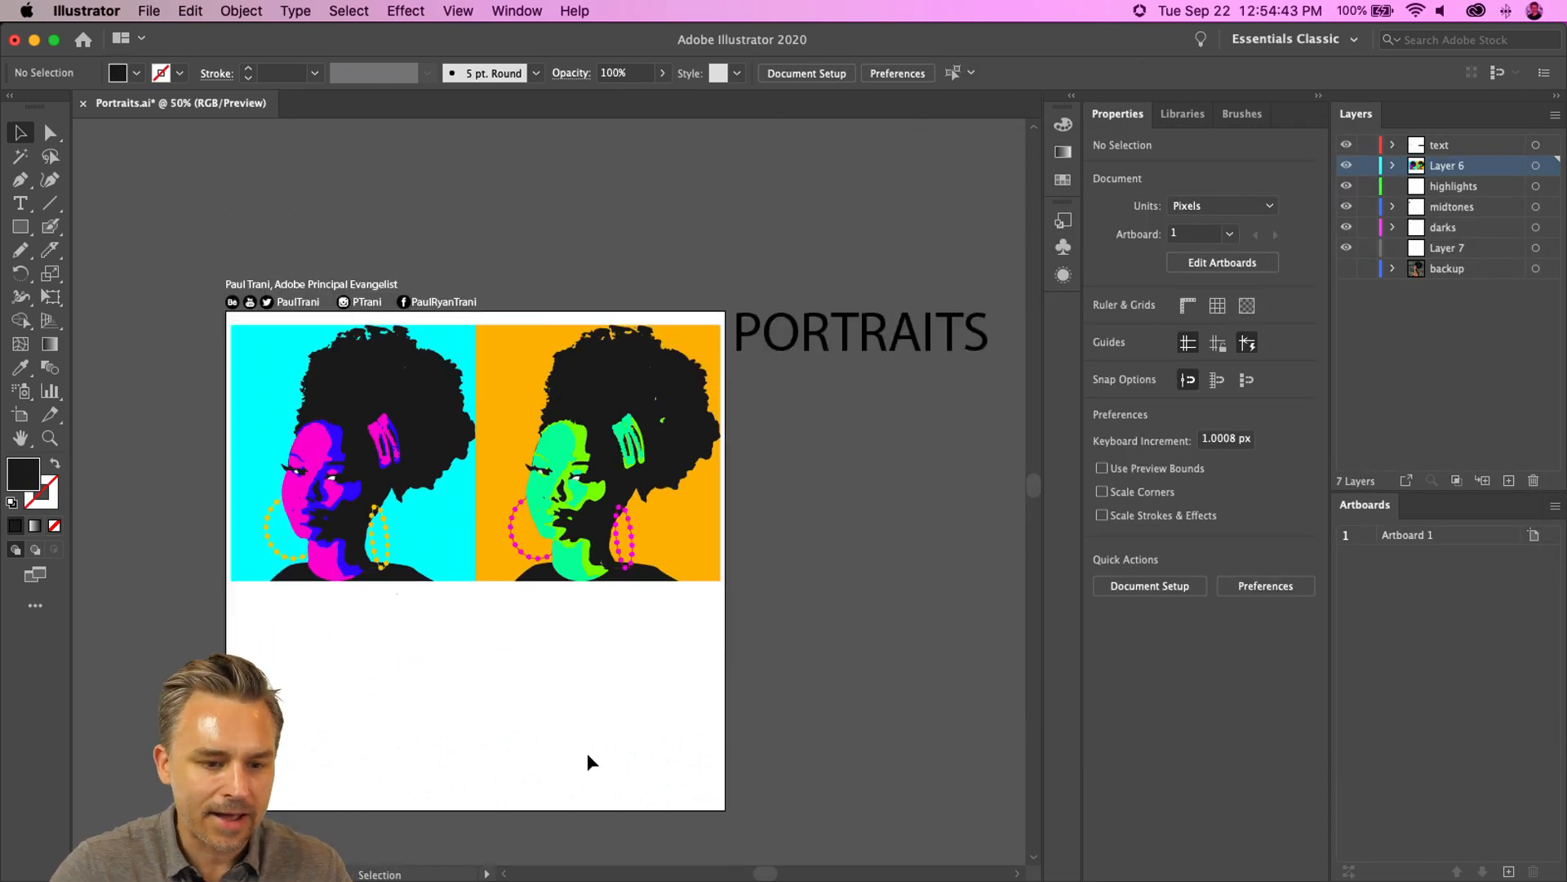
{"action": "left_click_drag", "start_coordinate": [230, 317], "coordinate": [726, 657]}
{"action": "left_click_drag", "start_coordinate": [409, 437], "coordinate": [409, 653]}
{"action": "left_click_drag", "start_coordinate": [451, 449], "coordinate": [525, 283]}
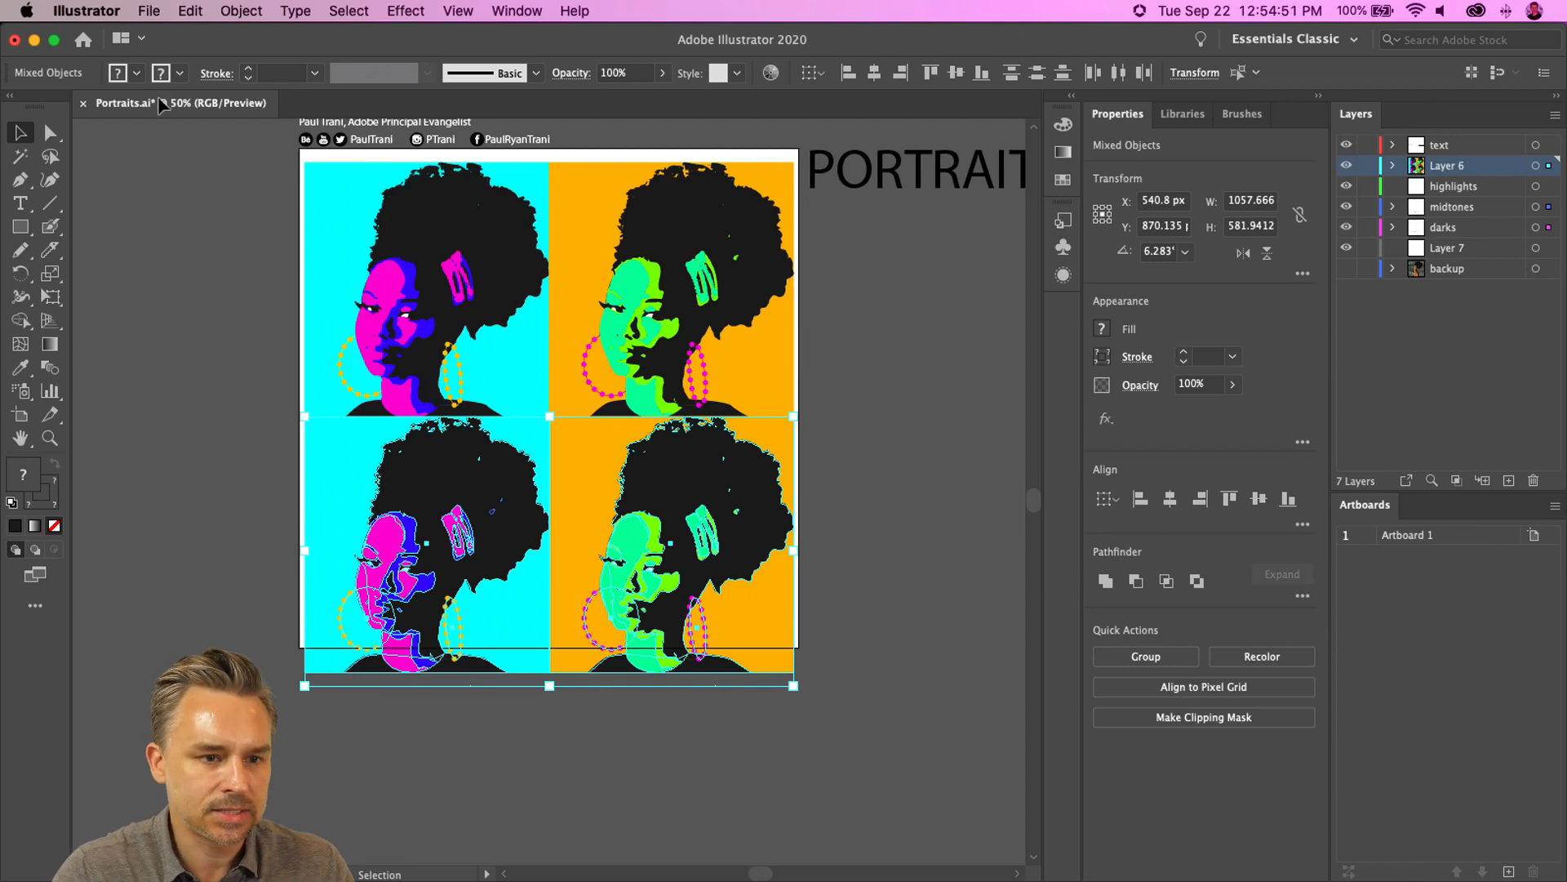
- Recolor the lower-left portrait with Recolor Artwork, rotating linked hues to a green background and blue face
{"action": "left_click", "coordinate": [234, 495]}
{"action": "left_click", "coordinate": [384, 539]}
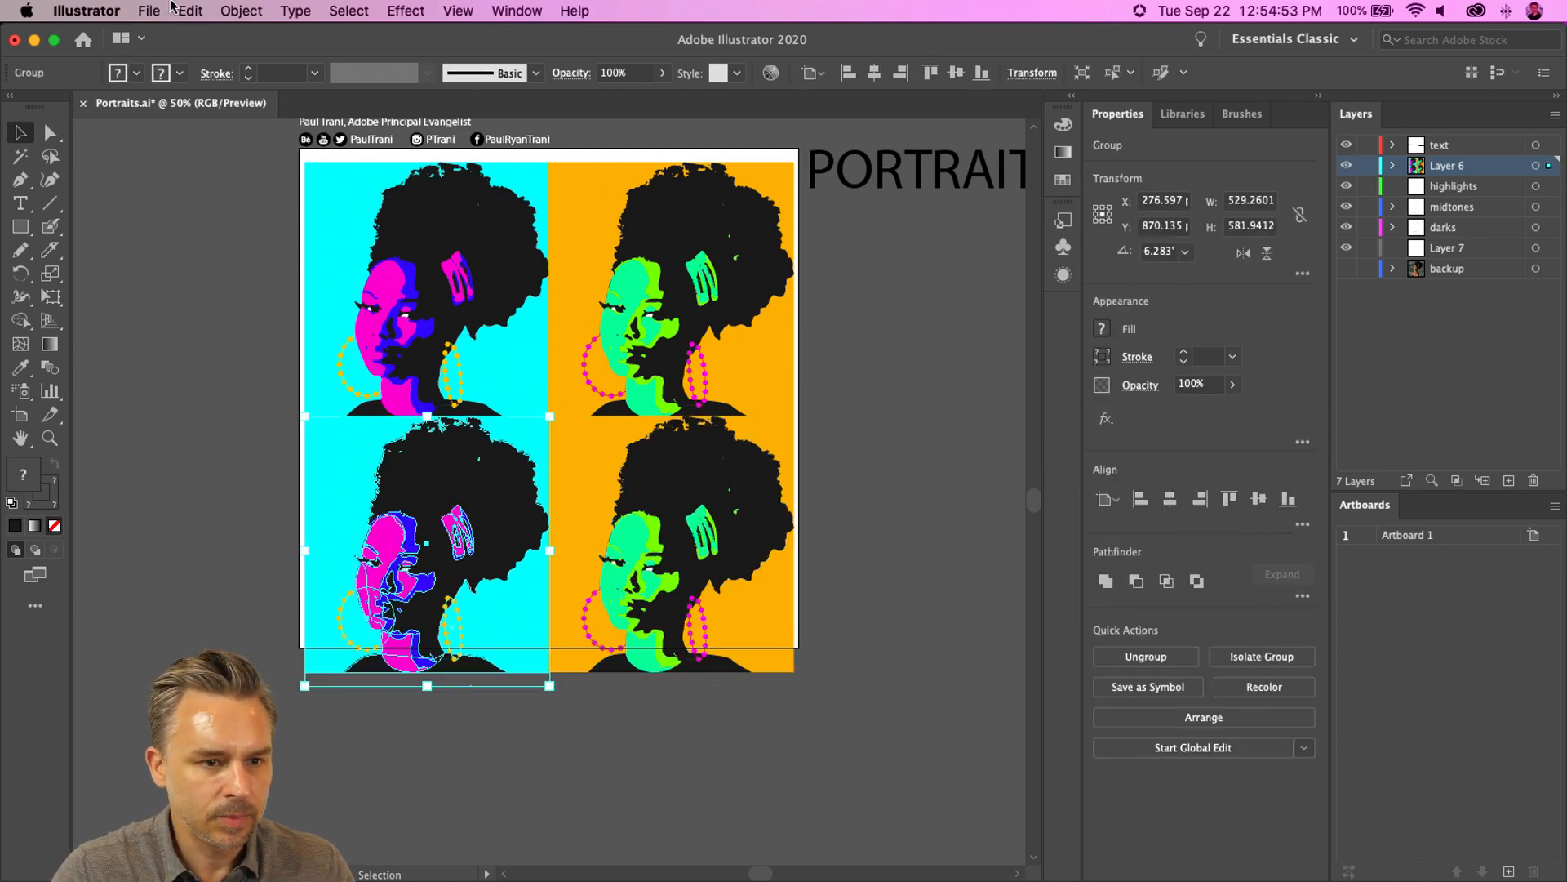
{"action": "left_click", "coordinate": [190, 11]}
{"action": "mouse_move", "coordinate": [392, 330]}
{"action": "left_click", "coordinate": [488, 333]}
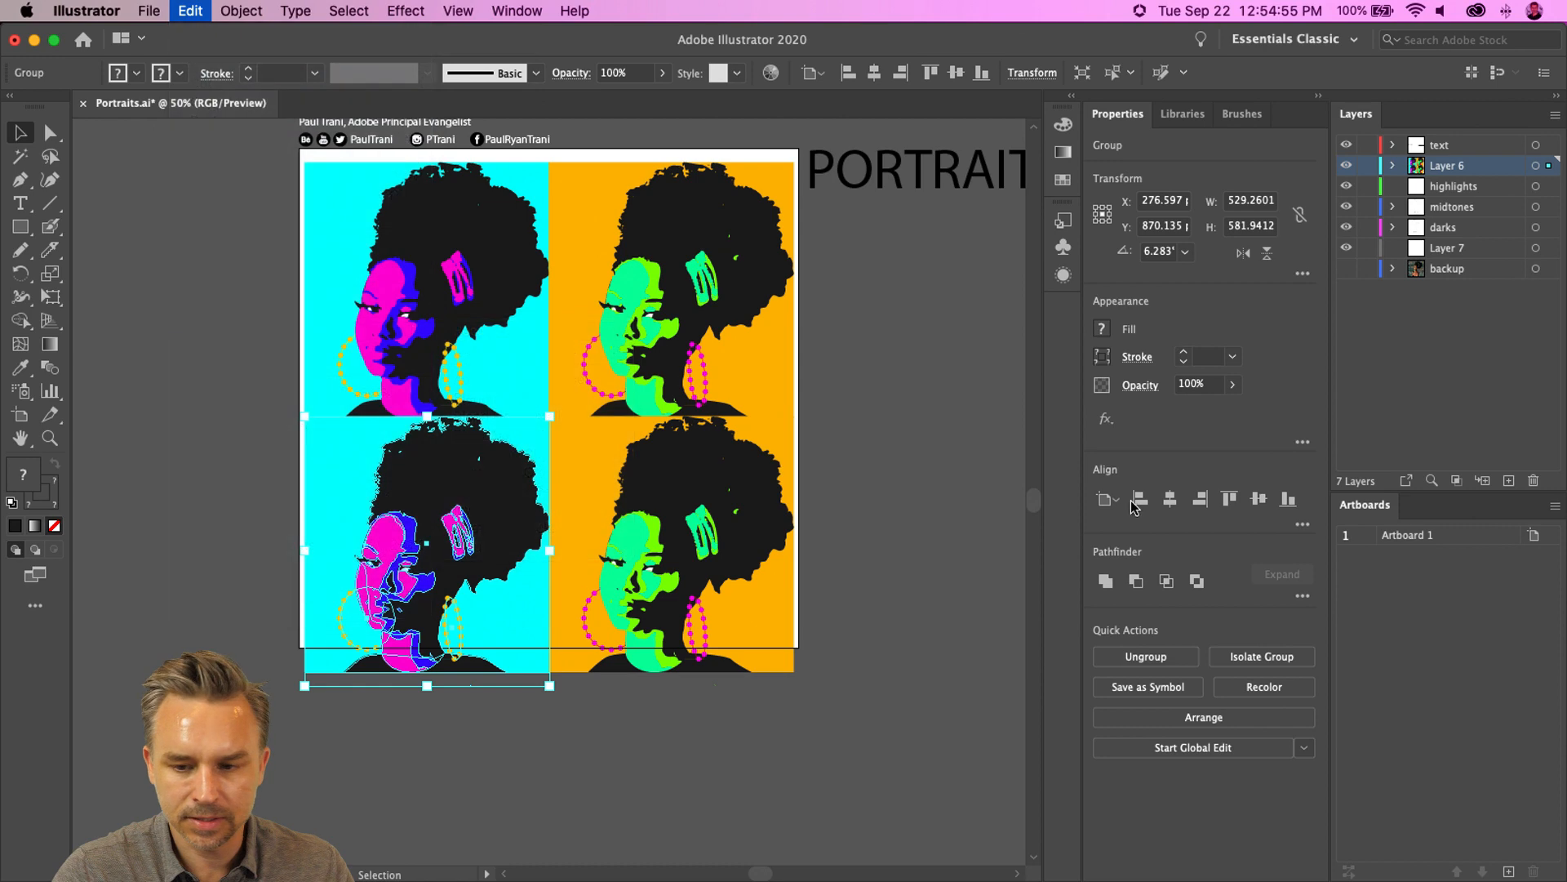
{"action": "left_click", "coordinate": [1022, 232]}
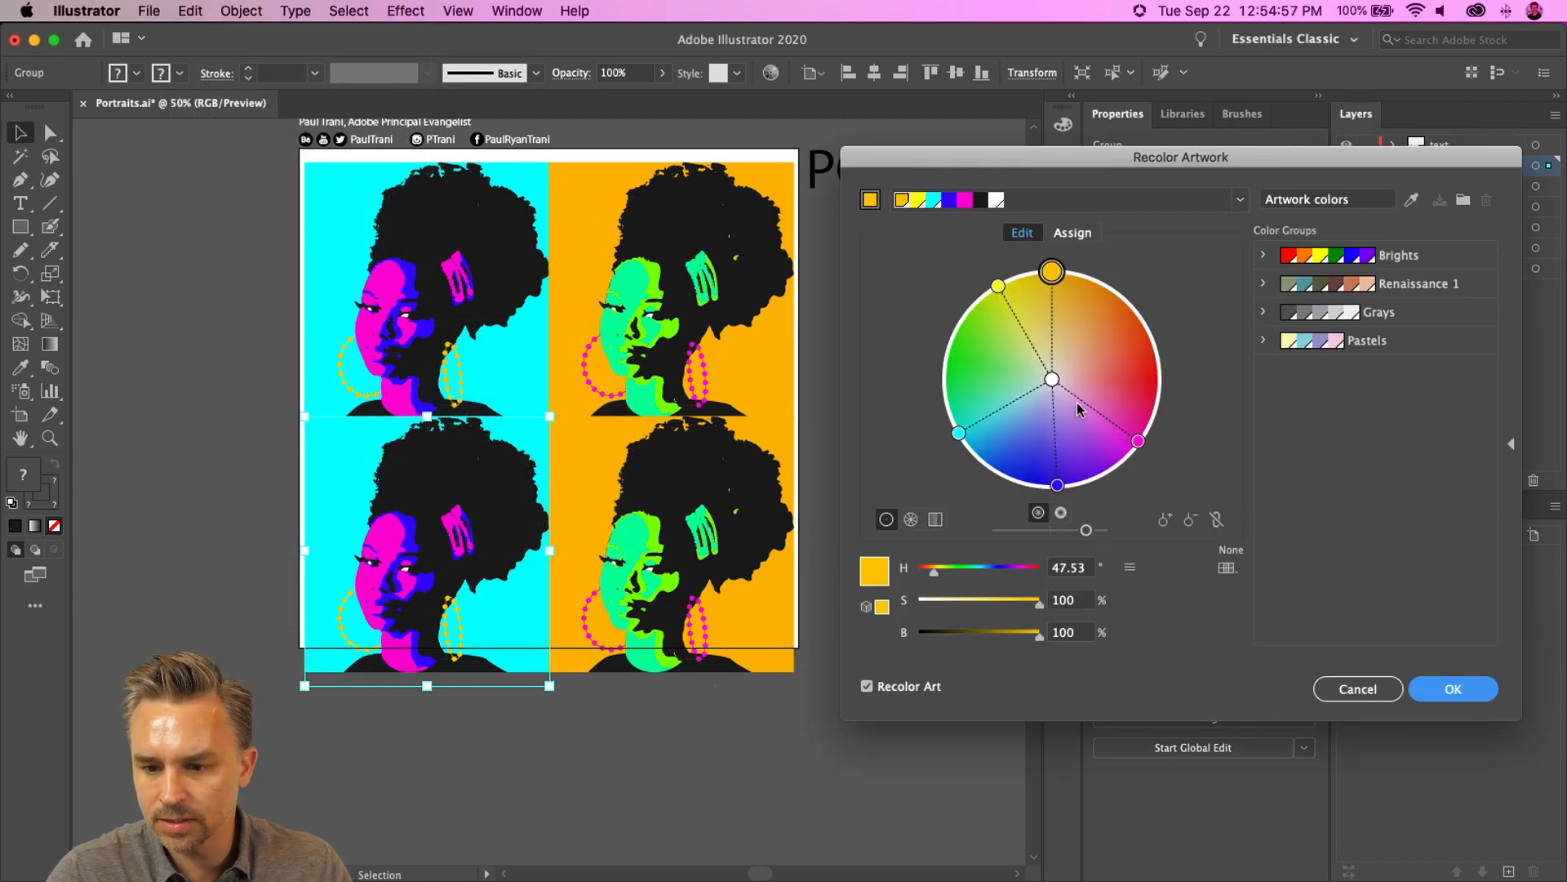
{"action": "left_click", "coordinate": [1217, 520]}
{"action": "left_click", "coordinate": [1217, 520]}
{"action": "left_click_drag", "start_coordinate": [1057, 485], "coordinate": [943, 343]}
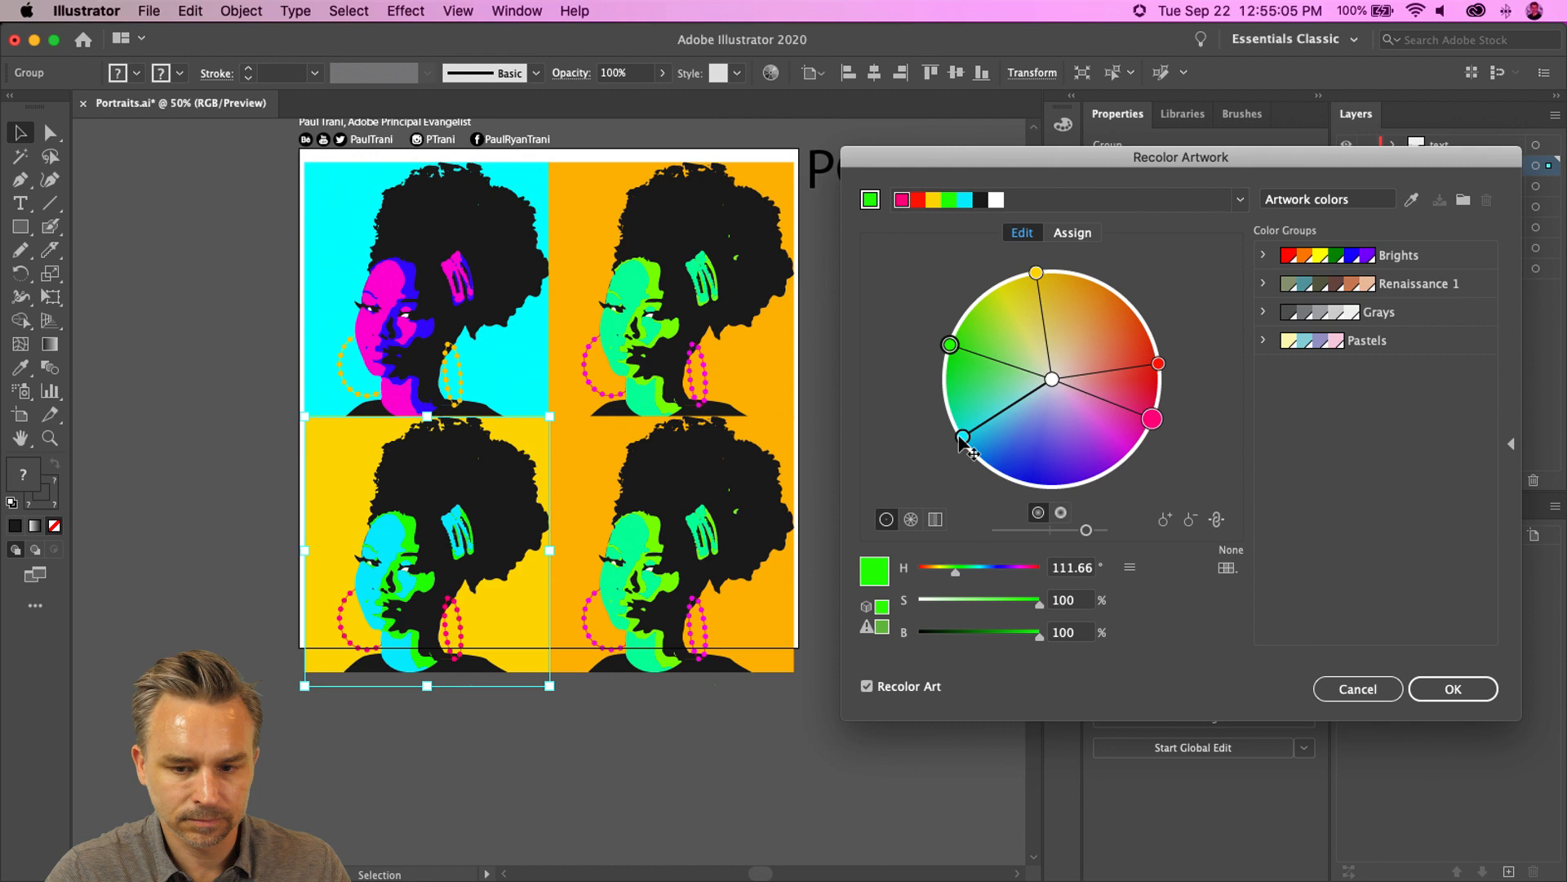
{"action": "left_click_drag", "start_coordinate": [965, 437], "coordinate": [1067, 496]}
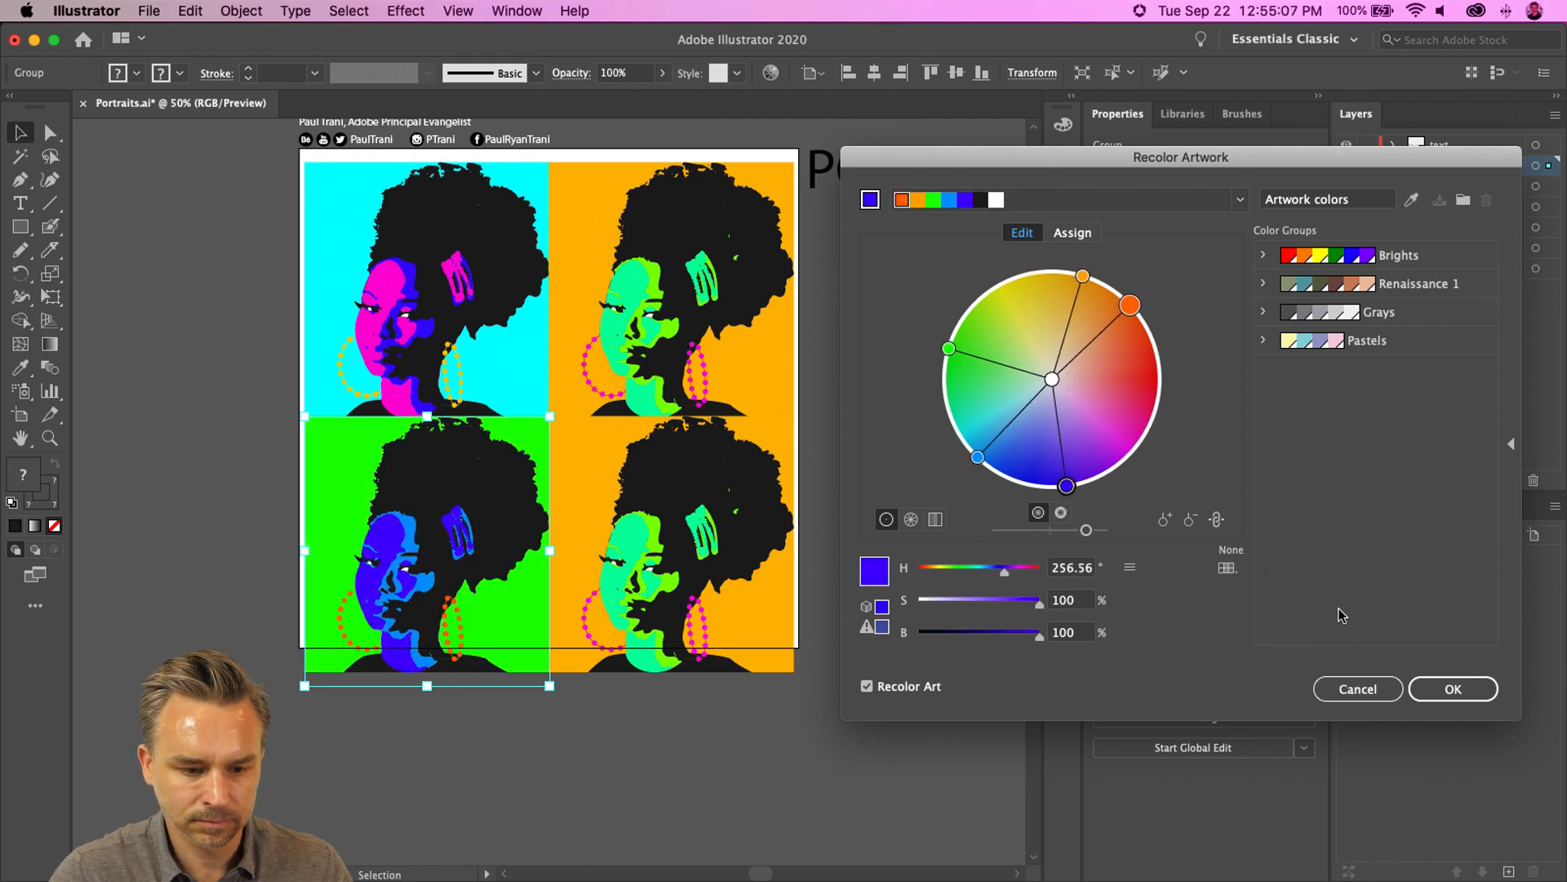
{"action": "left_click", "coordinate": [1453, 689]}
- Recolor the lower-right portrait, rotating linked hues to a magenta background and yellow-orange face
{"action": "left_click", "coordinate": [707, 500]}
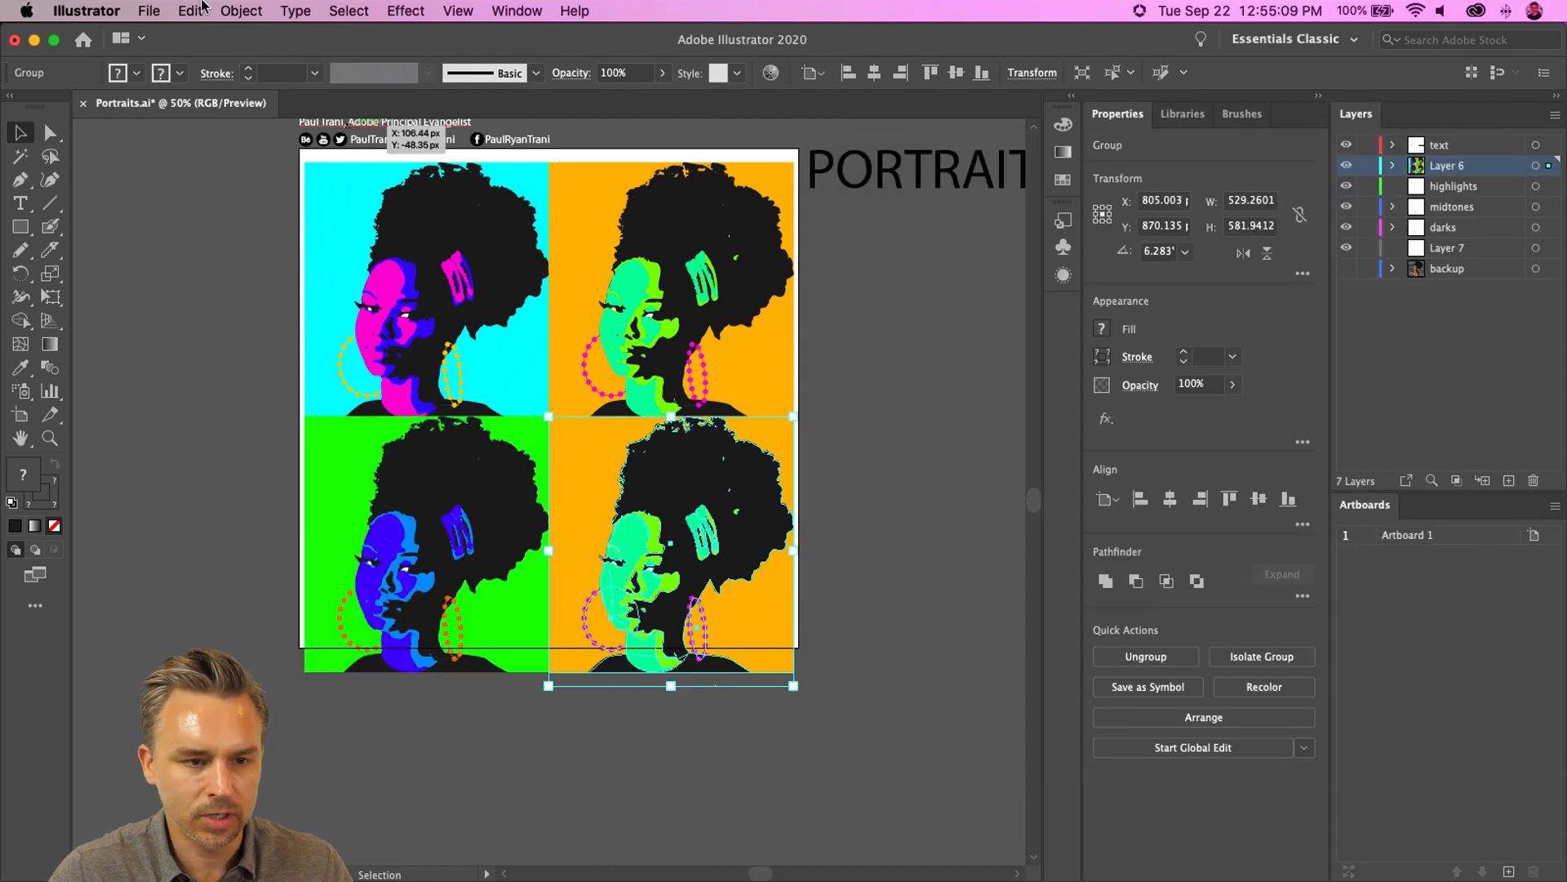
{"action": "left_click", "coordinate": [191, 10]}
{"action": "mouse_move", "coordinate": [351, 335]}
{"action": "left_click", "coordinate": [628, 338]}
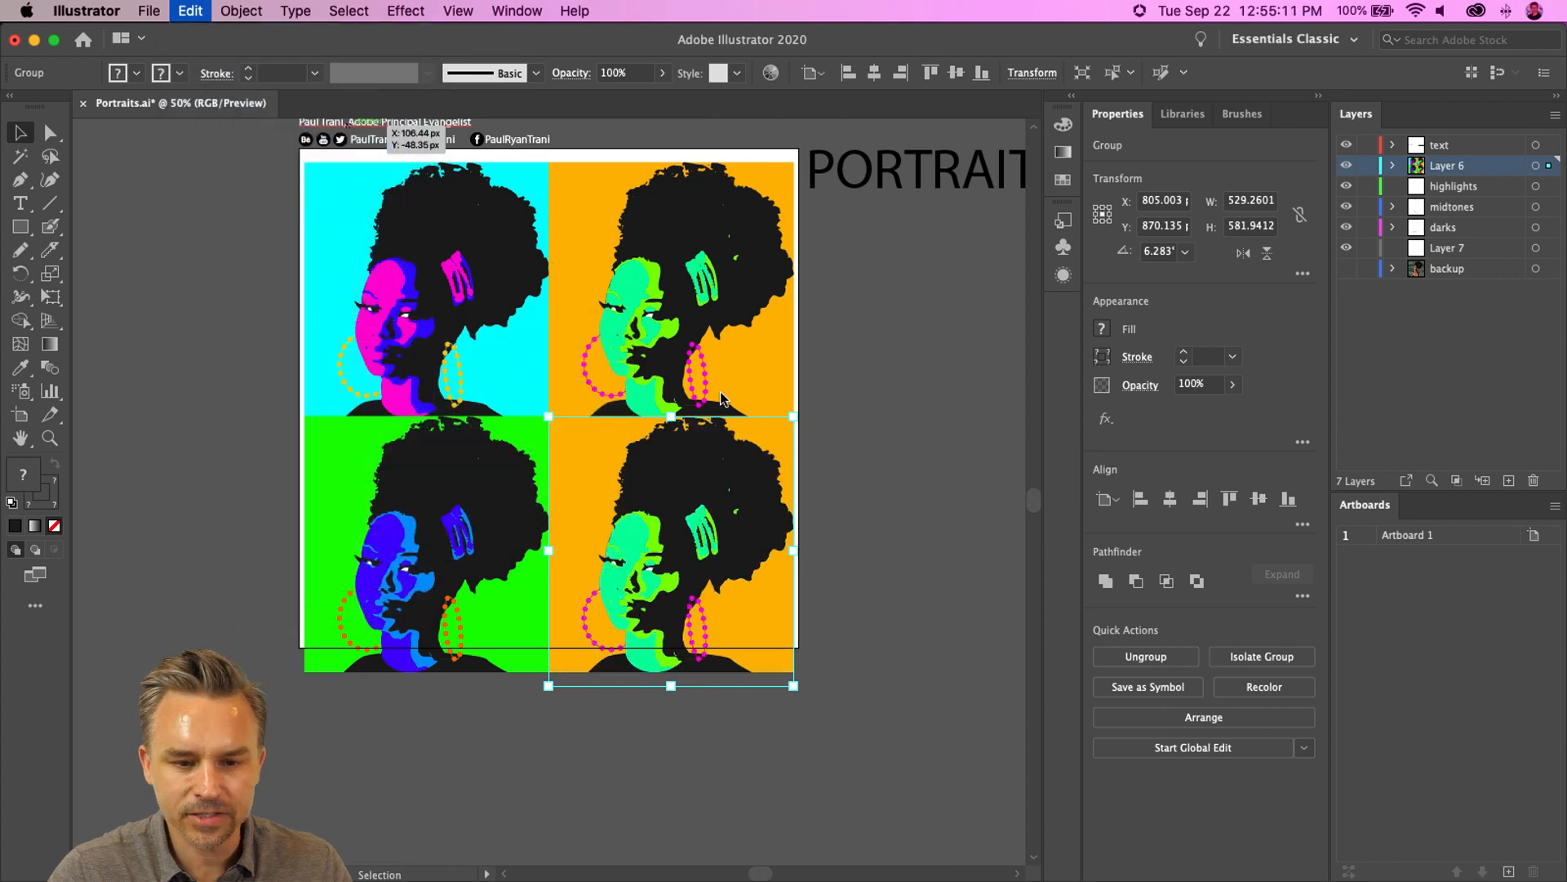
{"action": "left_click", "coordinate": [1022, 234]}
{"action": "left_click_drag", "start_coordinate": [1067, 279], "coordinate": [1100, 294]}
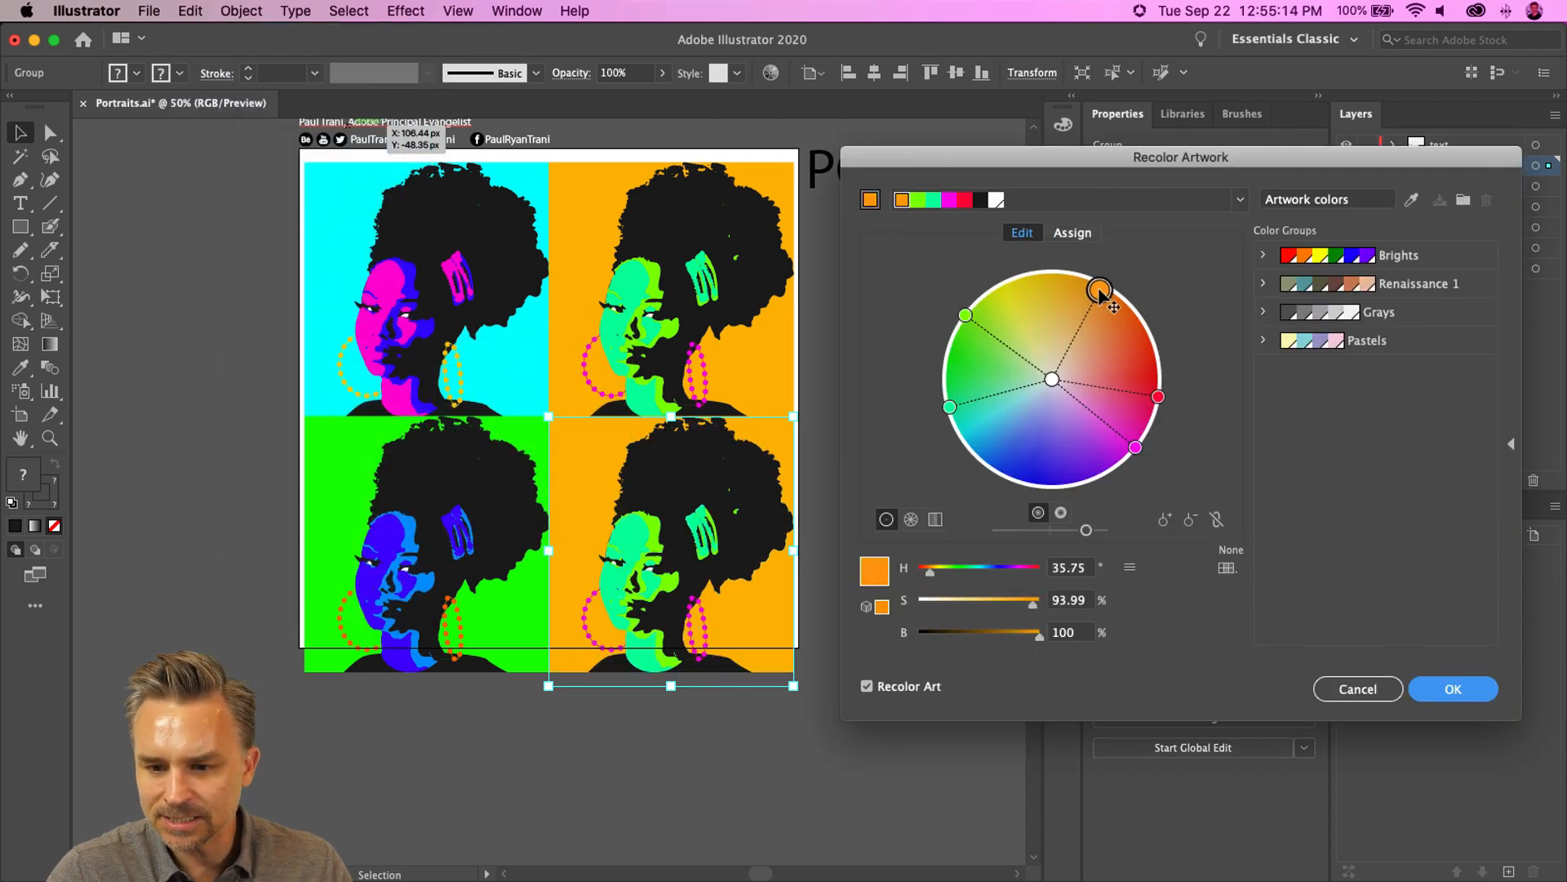
{"action": "left_click", "coordinate": [1215, 520]}
{"action": "left_click_drag", "start_coordinate": [1136, 447], "coordinate": [957, 467]}
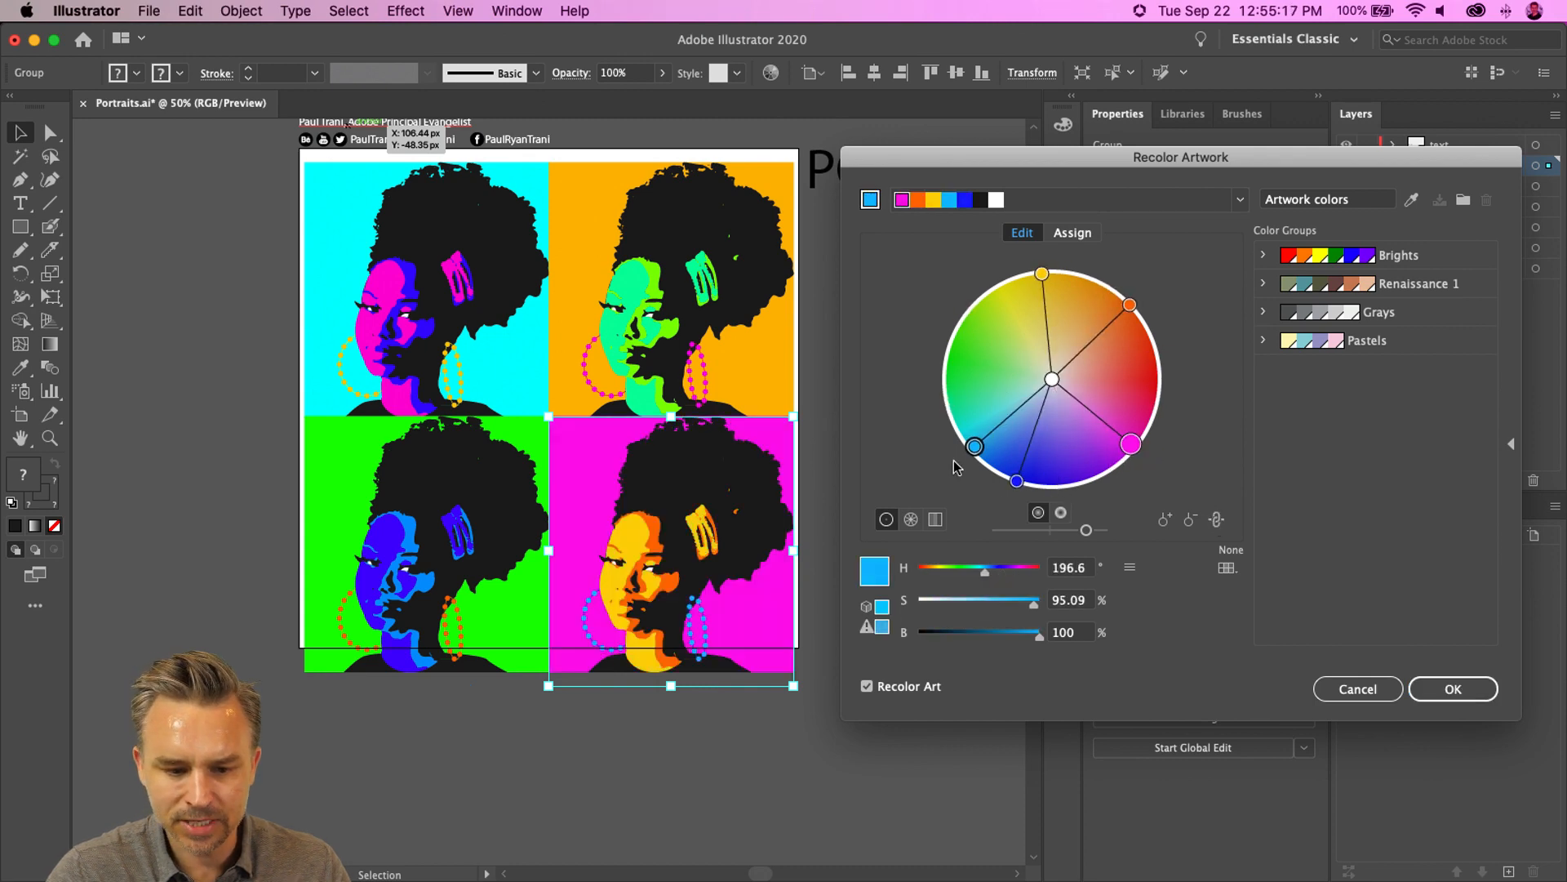
{"action": "left_click", "coordinate": [1453, 688]}
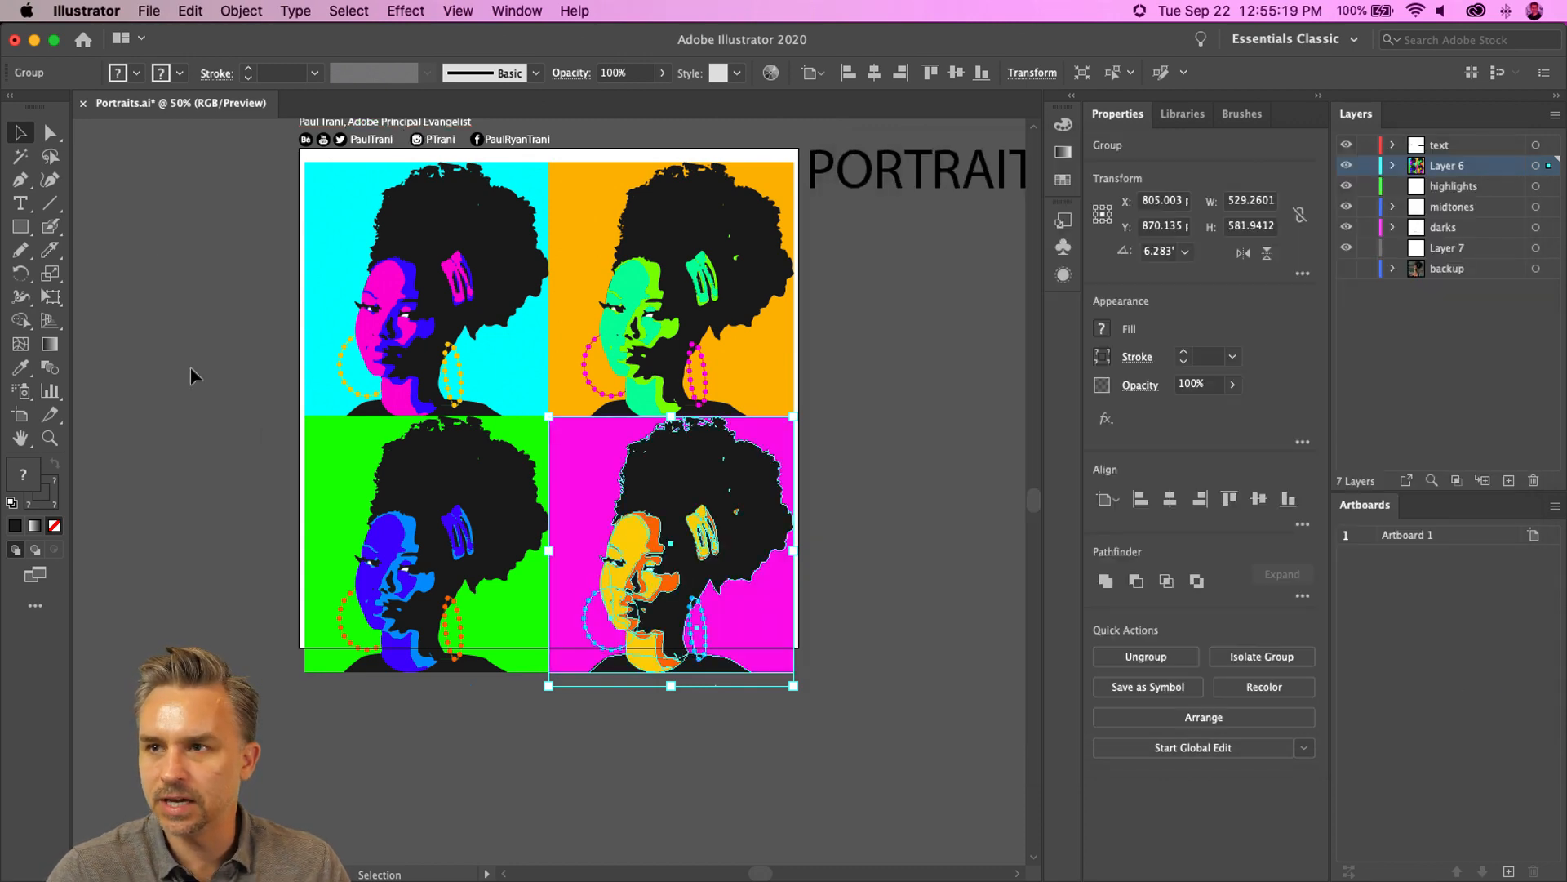
- Select all four portraits and scale the grid to fill the artboard
{"action": "left_click", "coordinate": [158, 291]}
{"action": "left_click_drag", "start_coordinate": [201, 318], "coordinate": [241, 401]}
{"action": "left_click_drag", "start_coordinate": [281, 242], "coordinate": [832, 791]}
{"action": "left_click_drag", "start_coordinate": [345, 245], "coordinate": [331, 231]}
{"action": "mouse_move", "coordinate": [831, 767]}
{"action": "left_mouse_down"}
{"action": "mouse_move", "coordinate": [853, 759]}
{"action": "mouse_move", "coordinate": [865, 775]}
{"action": "mouse_move", "coordinate": [832, 773]}
{"action": "mouse_move", "coordinate": [865, 777]}
{"action": "mouse_move", "coordinate": [839, 765]}
{"action": "left_mouse_up"}
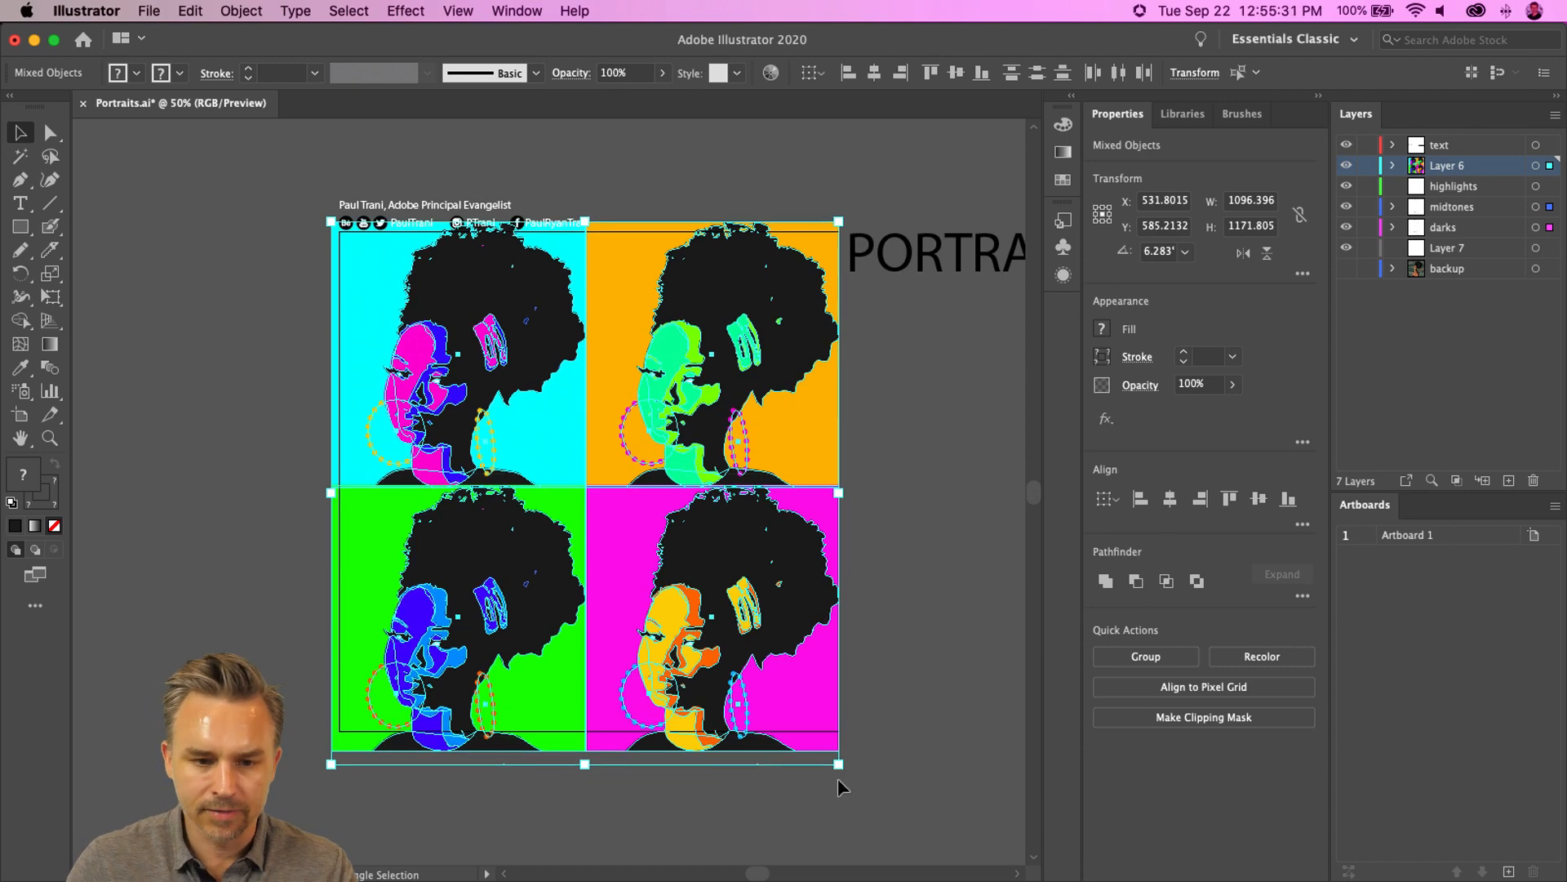
{"action": "left_click", "coordinate": [294, 290]}
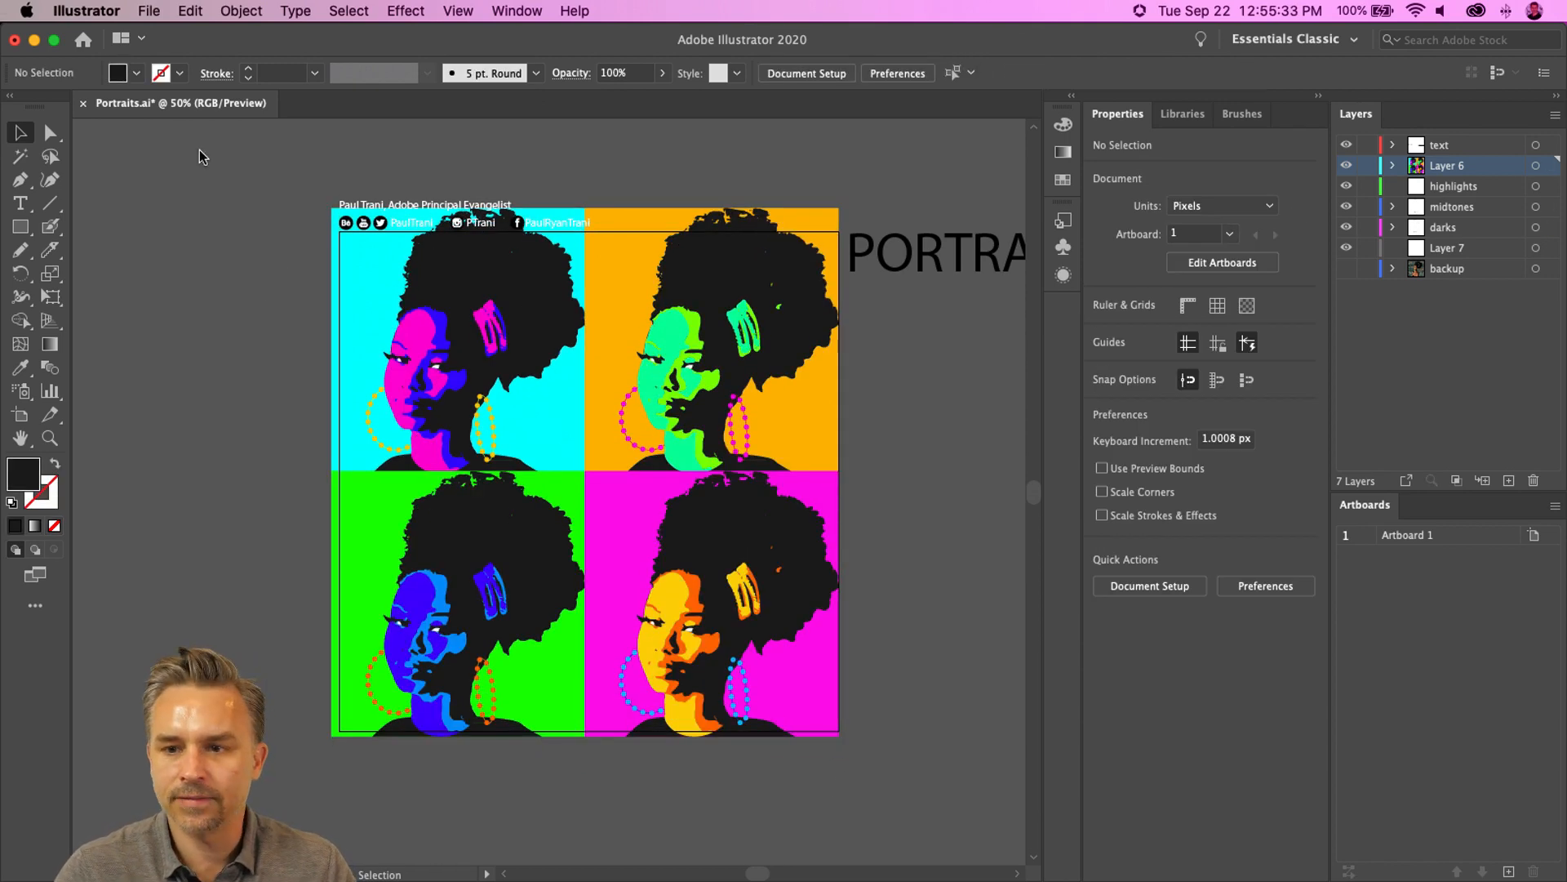
- Export the artboard for screens as a 1x JPG to the Desktop
{"action": "left_click", "coordinate": [149, 11]}
{"action": "mouse_move", "coordinate": [365, 348]}
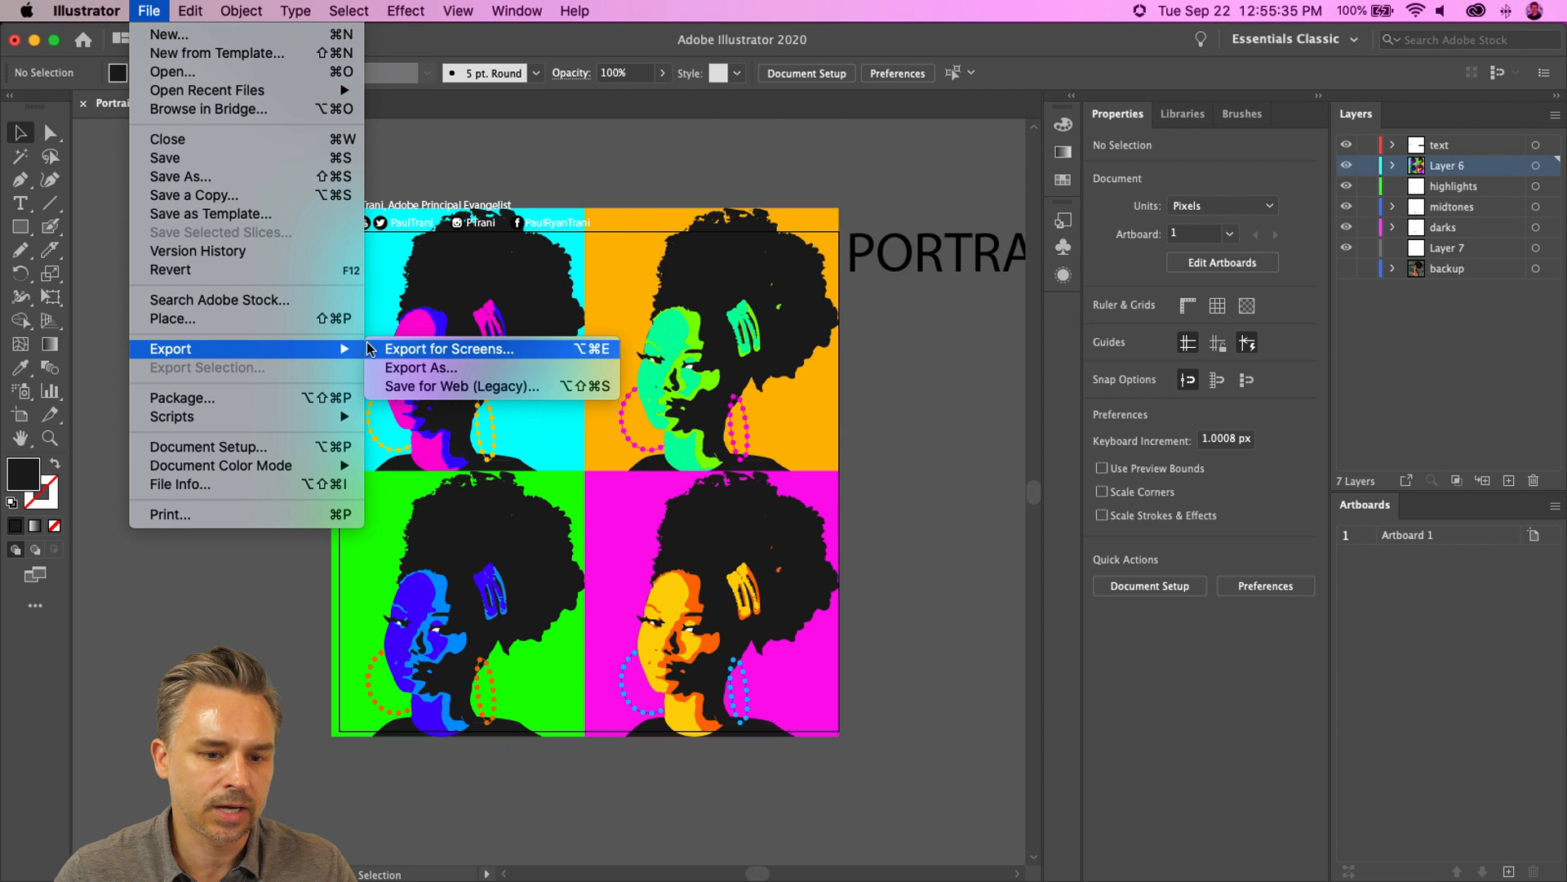
{"action": "left_click", "coordinate": [449, 349]}
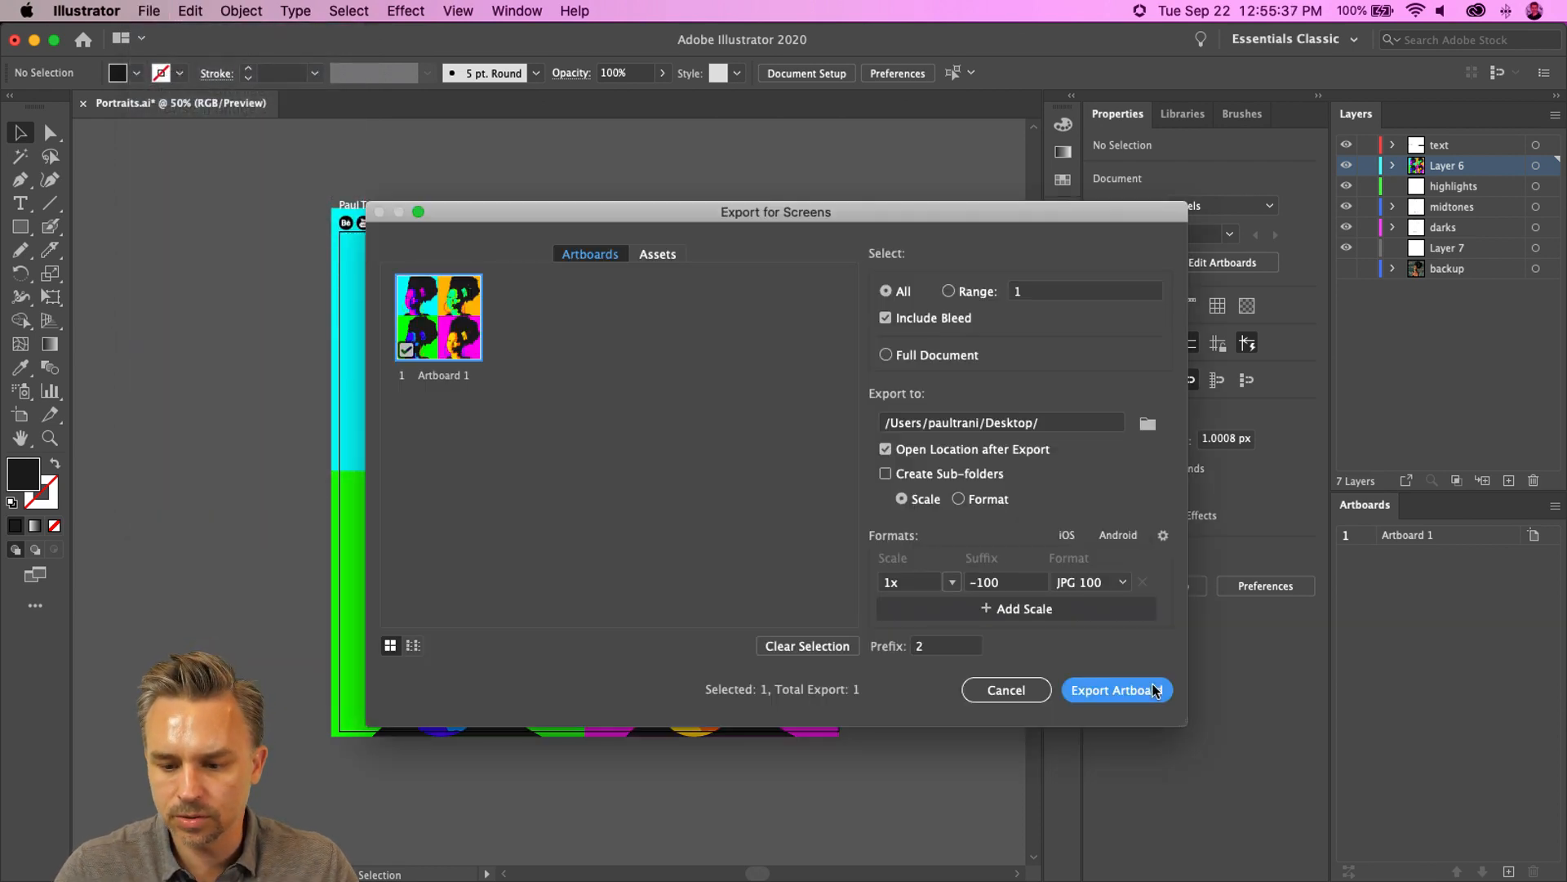
{"action": "left_click", "coordinate": [1092, 694]}
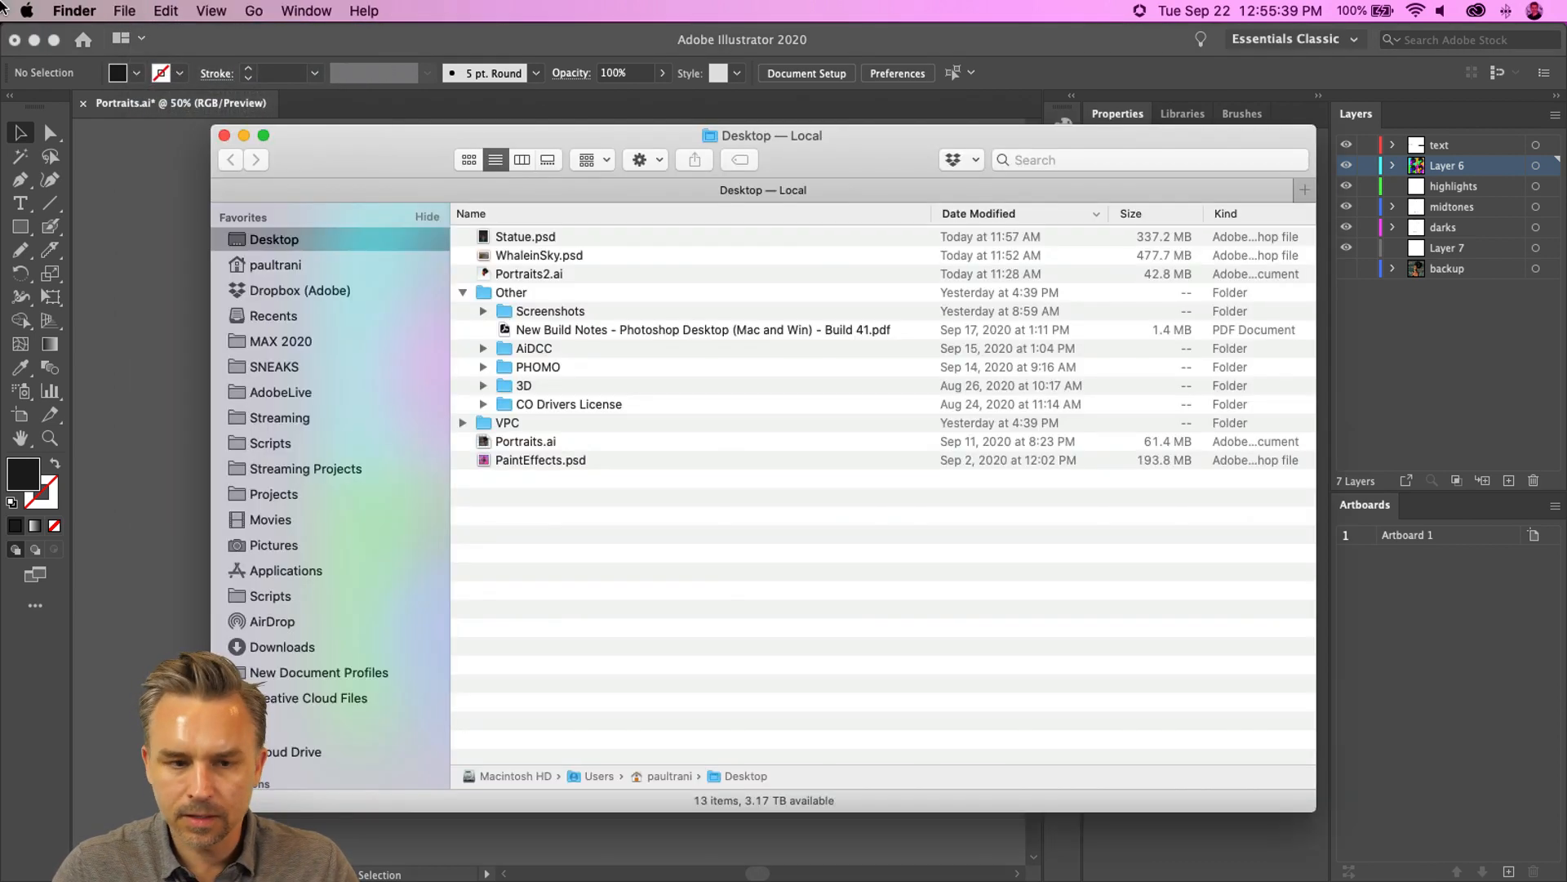
{"action": "left_click", "coordinate": [35, 41]}
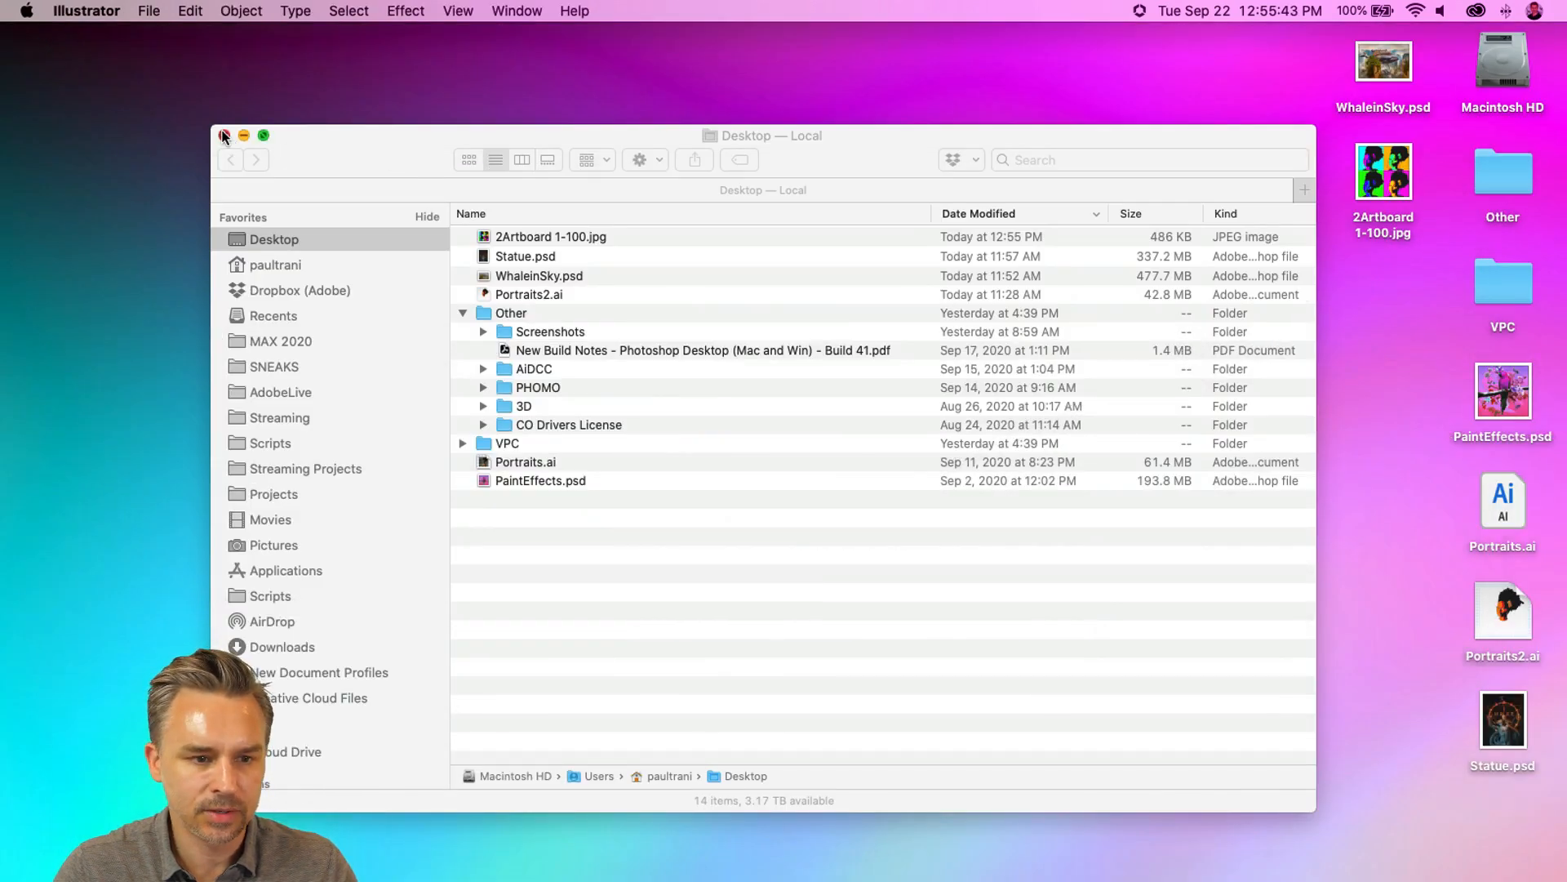
{"action": "left_click", "coordinate": [223, 136]}
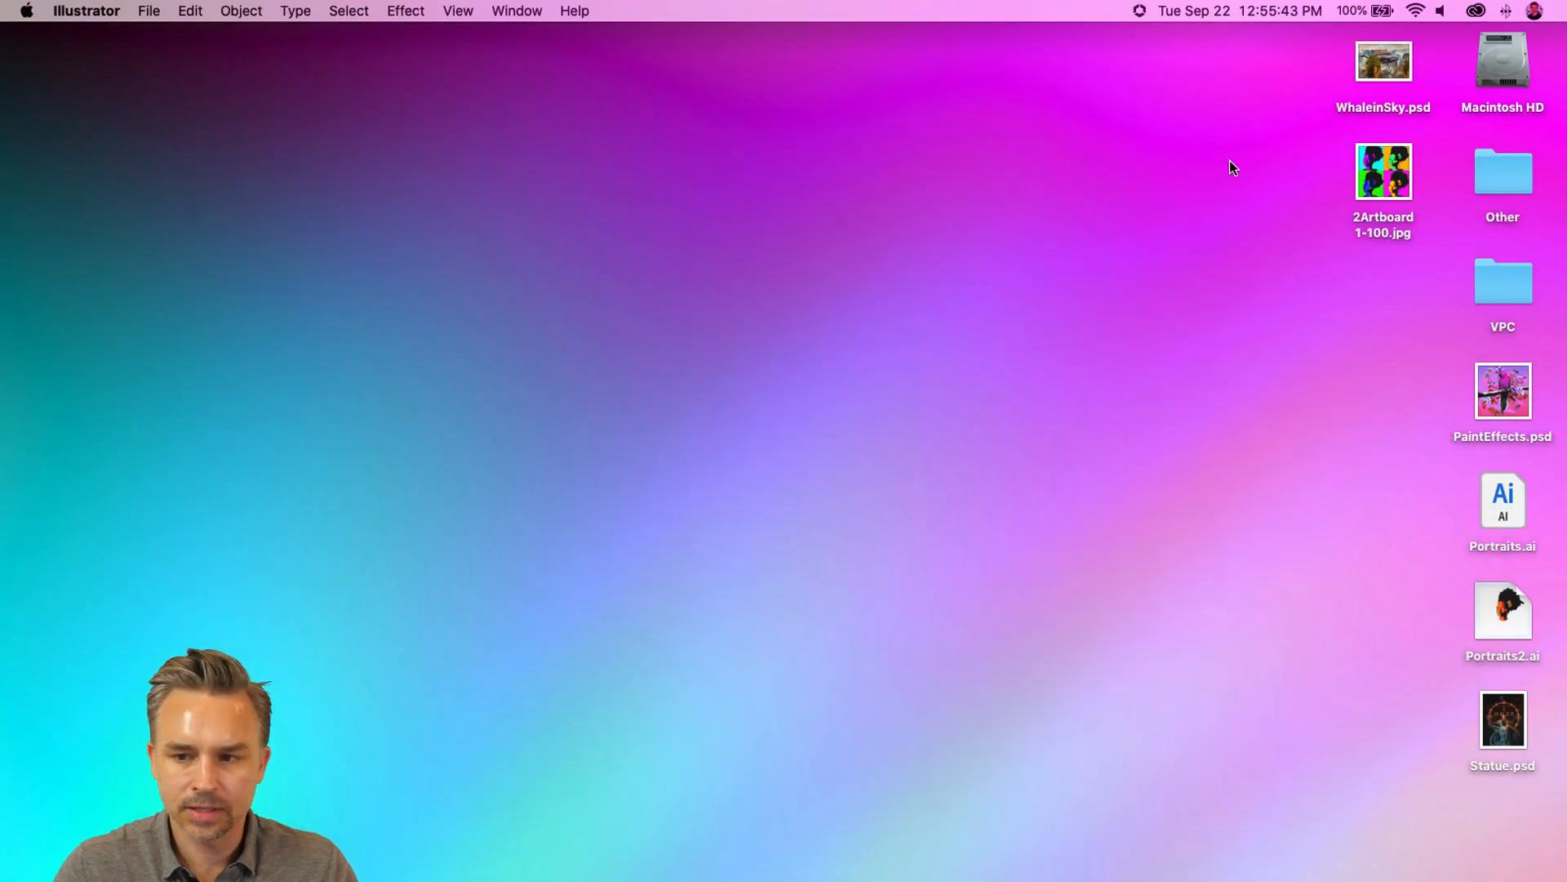
- Preview the exported JPG on the desktop with Quick Look
{"action": "left_click", "coordinate": [1369, 174]}
{"action": "key", "text": "space"}
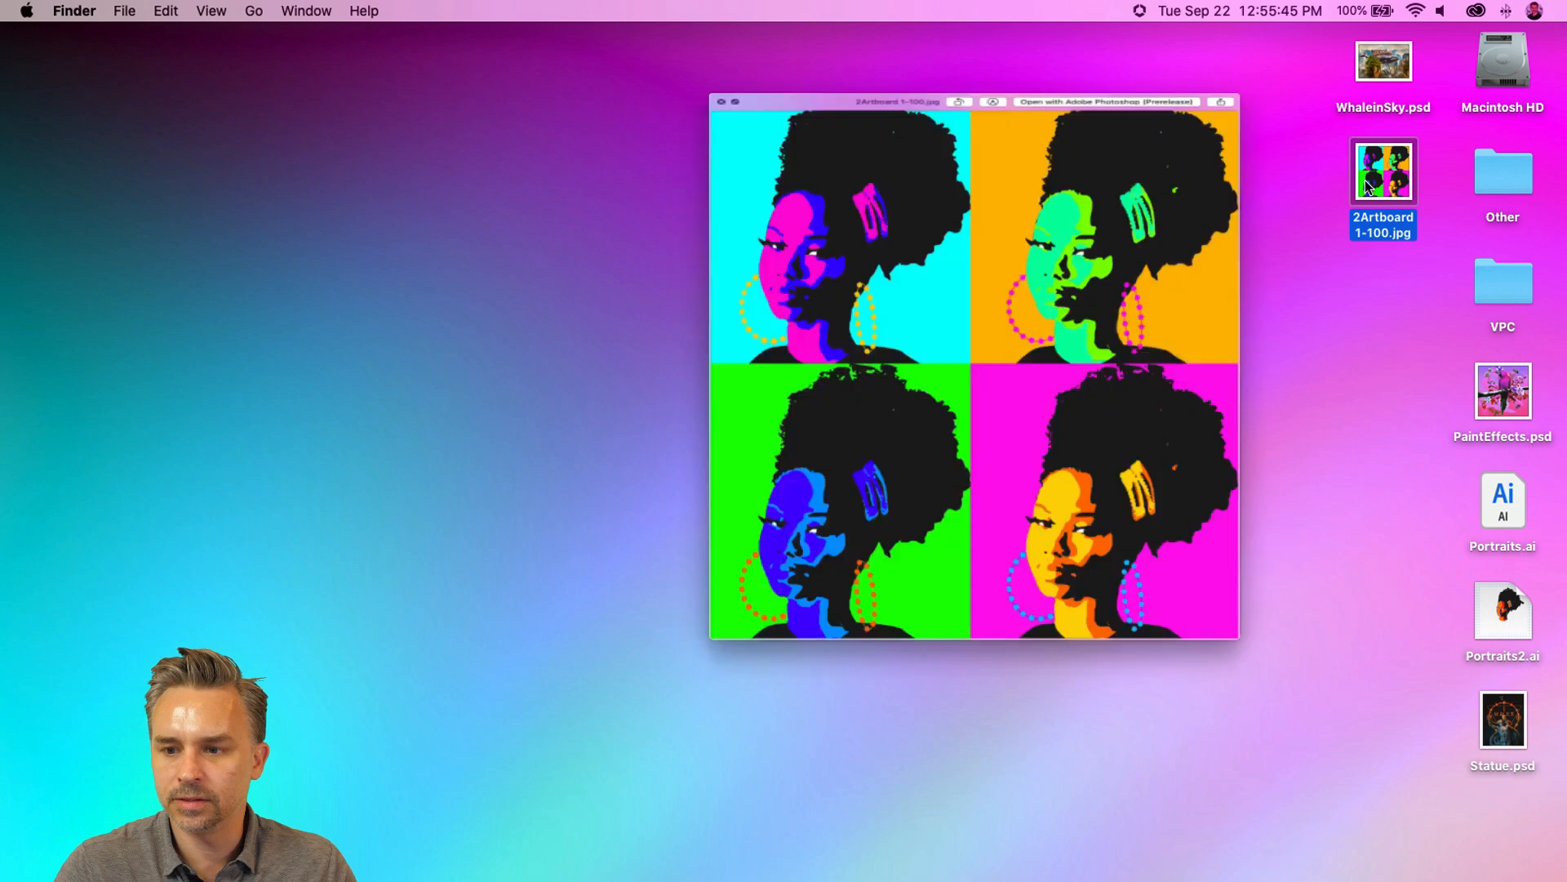
{"action": "left_click", "coordinate": [443, 76]}
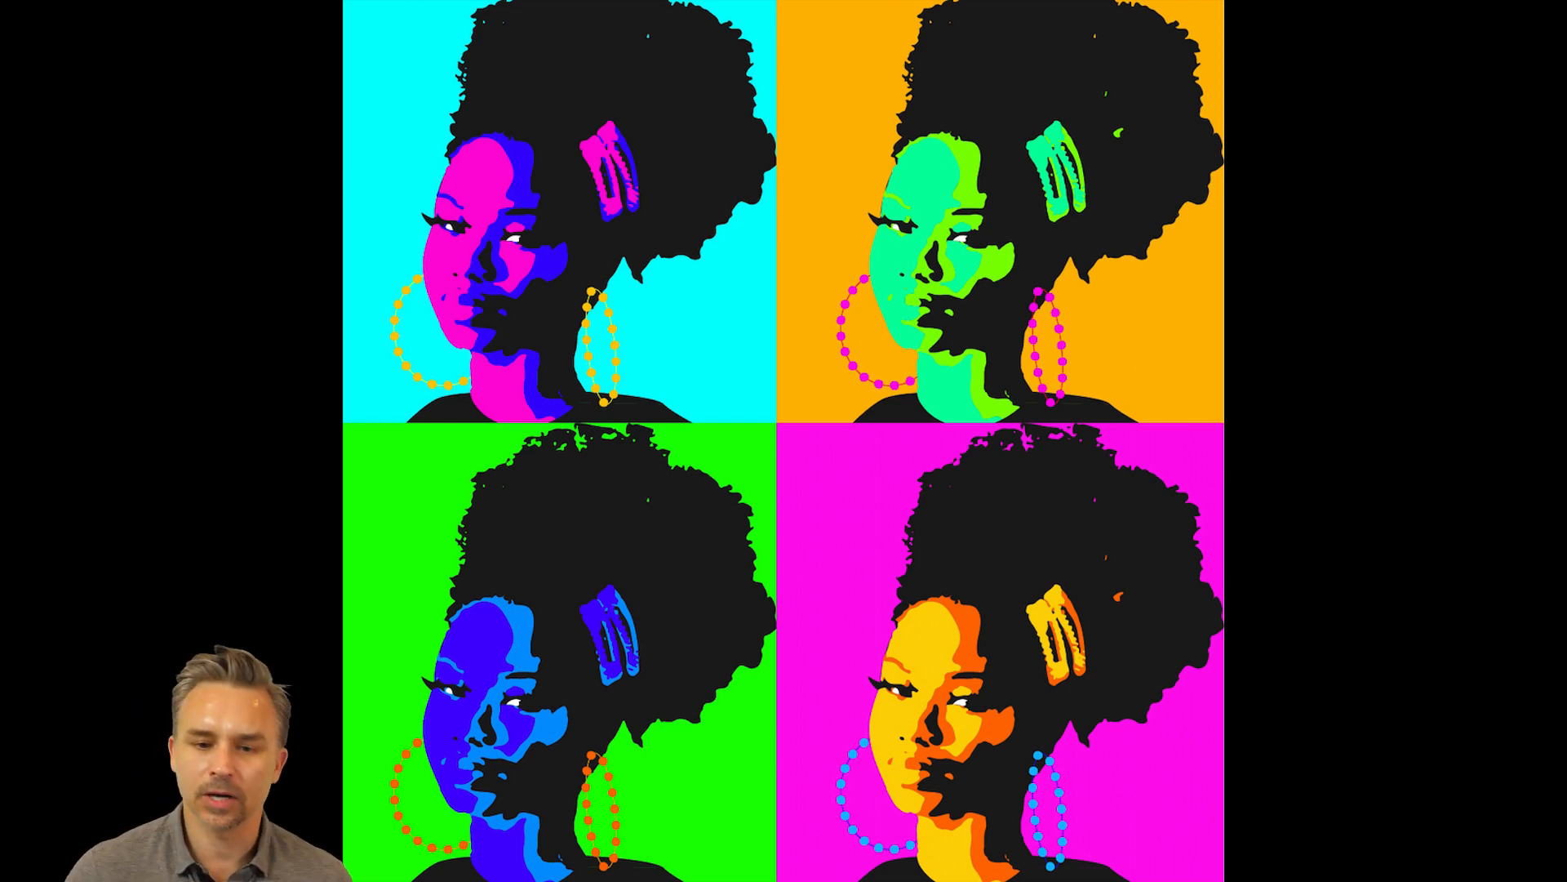
{"action": "key", "text": "Escape"}
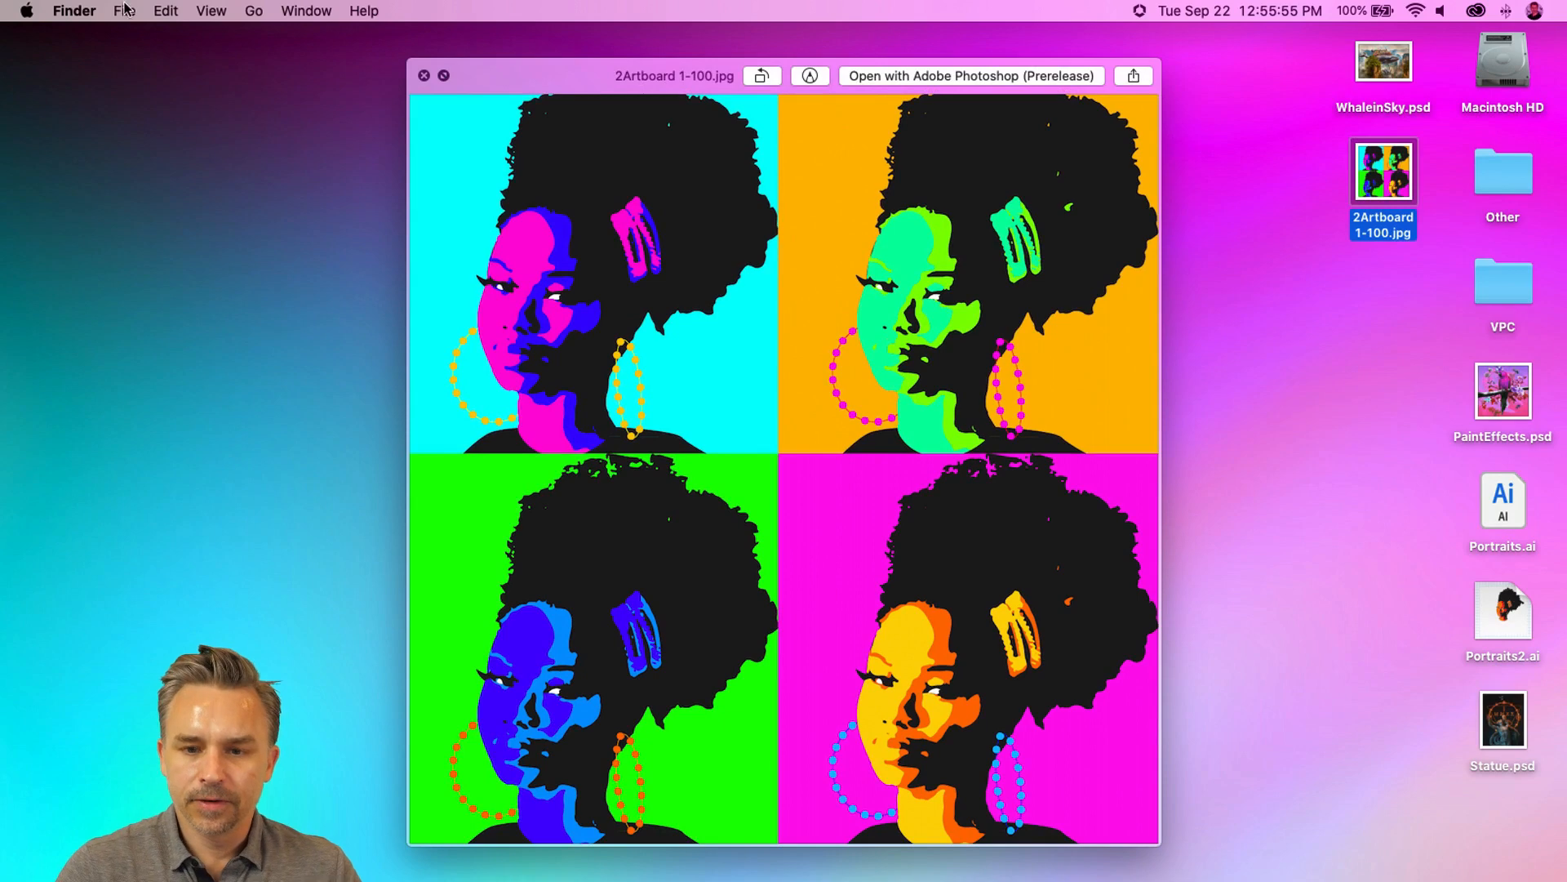
{"action": "key", "text": "space"}
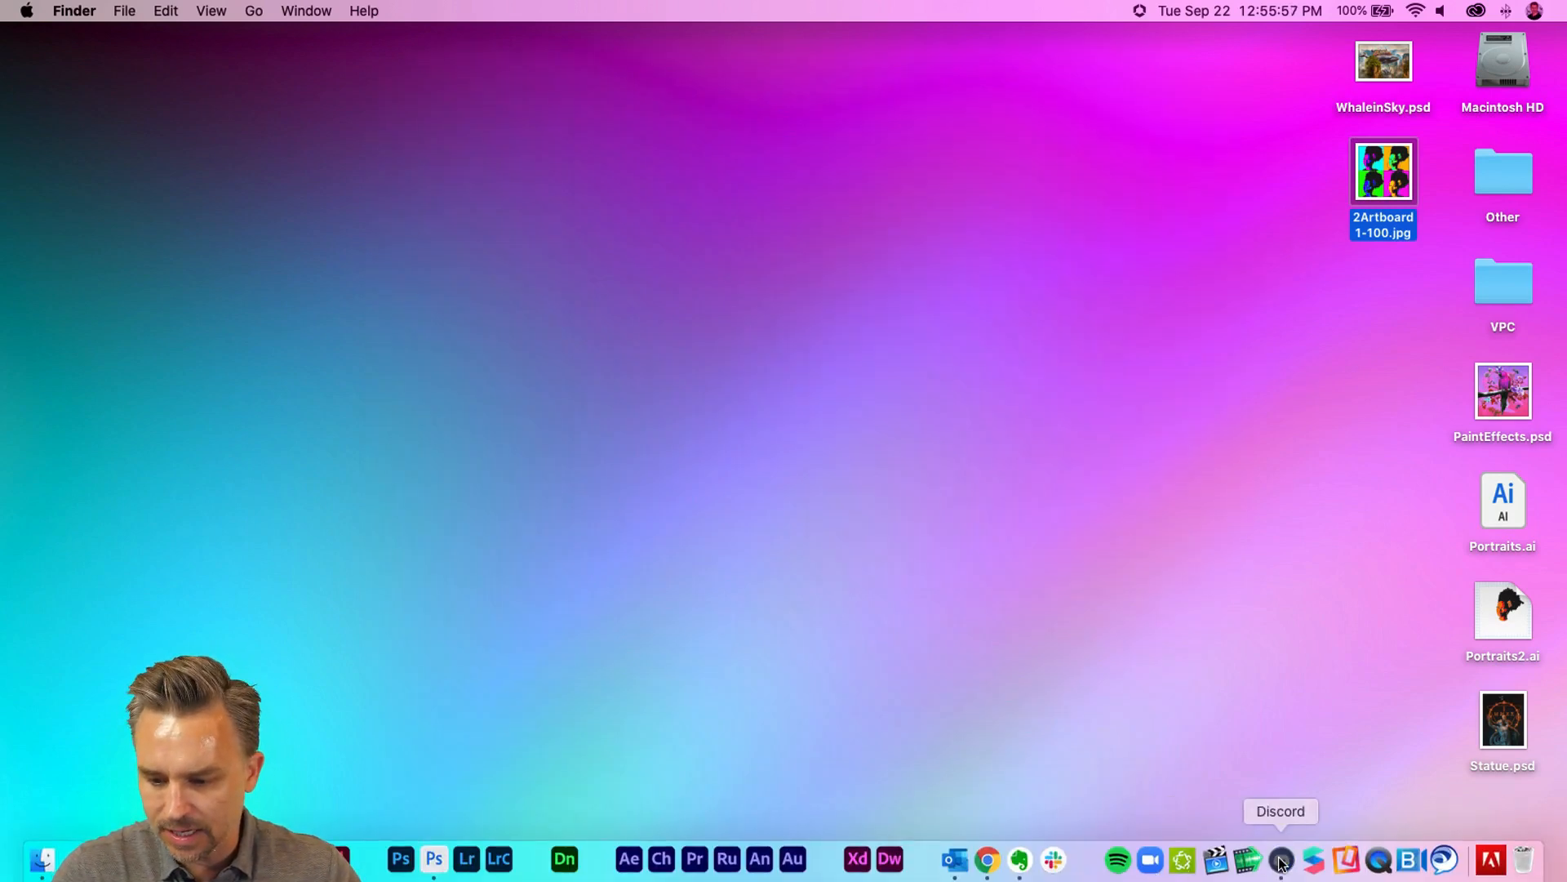
- Switch to Discord and upload the exported JPG to the challenge channel with the comment "Vector Portrait."
{"action": "left_click", "coordinate": [1282, 860]}
{"action": "left_click_drag", "start_coordinate": [1391, 156], "coordinate": [633, 640]}
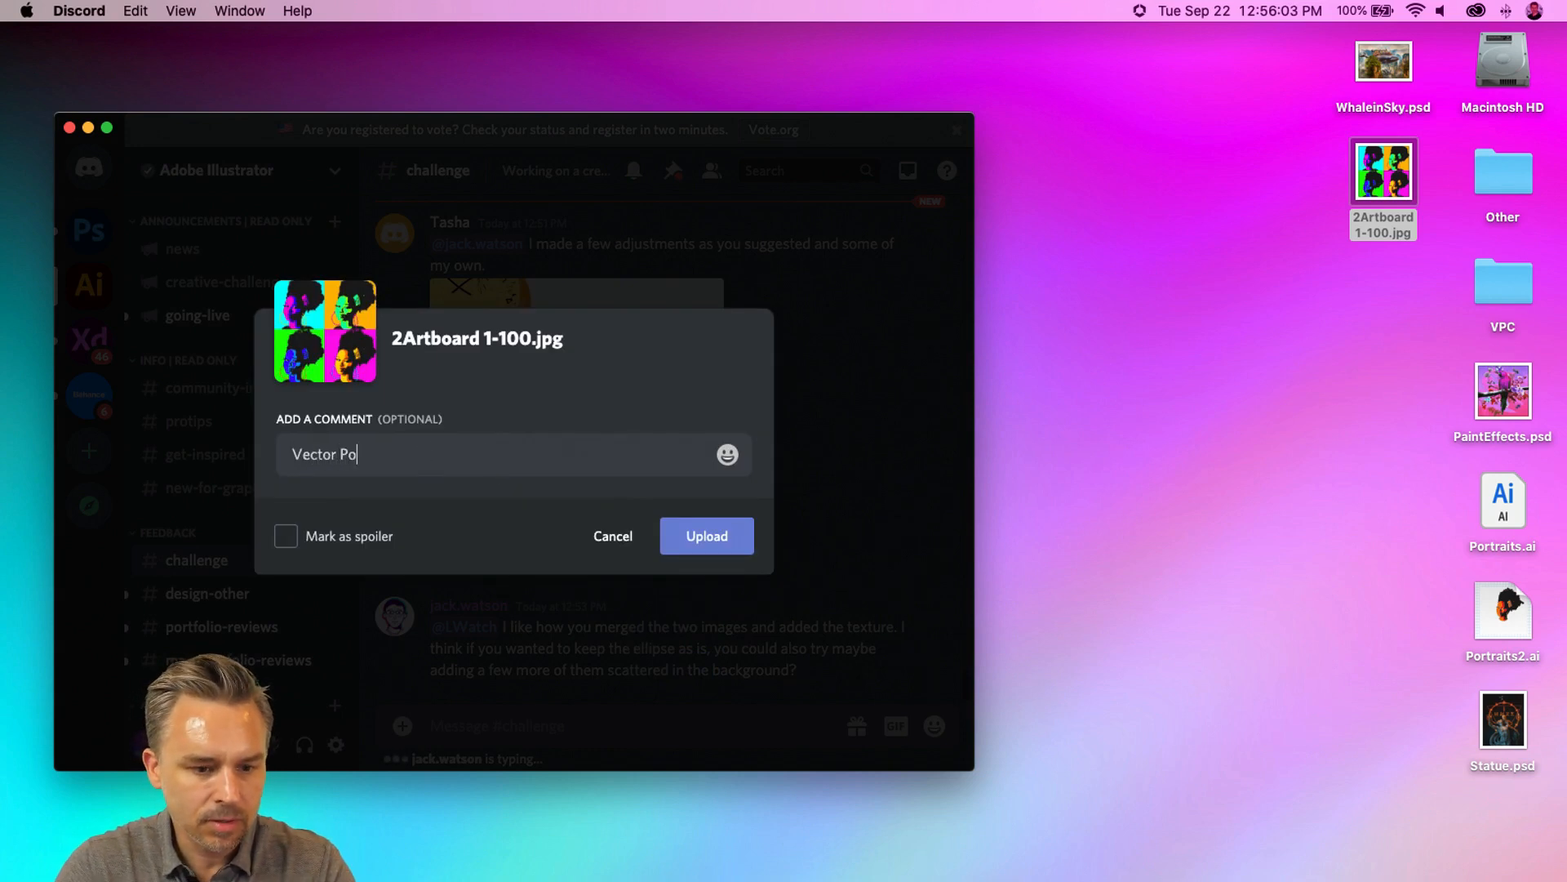
{"action": "type", "text": "Vector Portrait."}
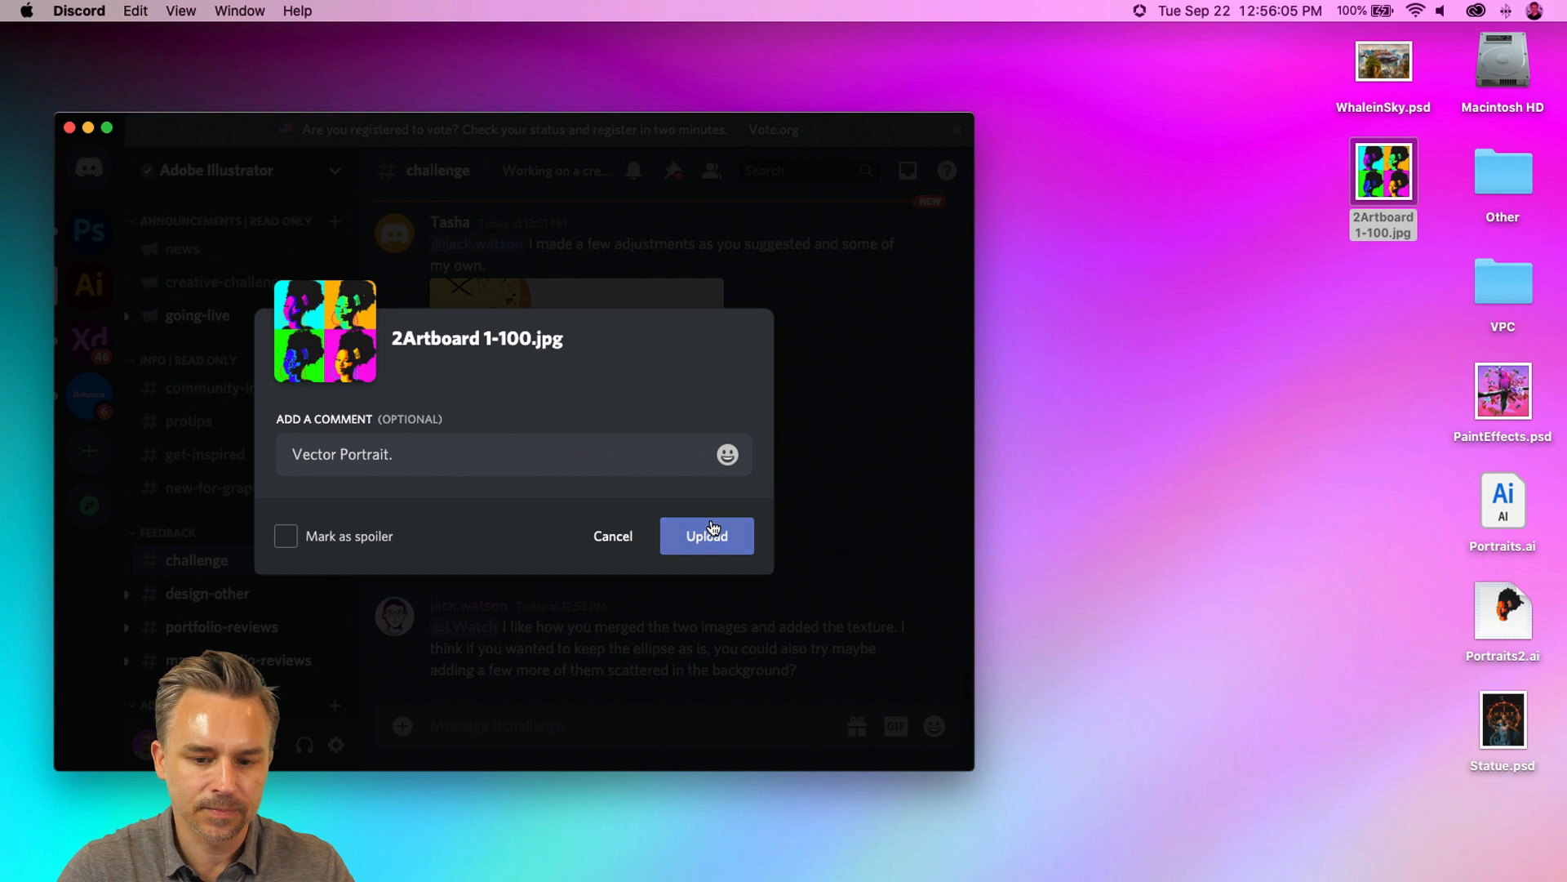
{"action": "left_click", "coordinate": [707, 535]}
- Decline switching to the newly detected audio device
{"action": "left_click", "coordinate": [611, 525]}
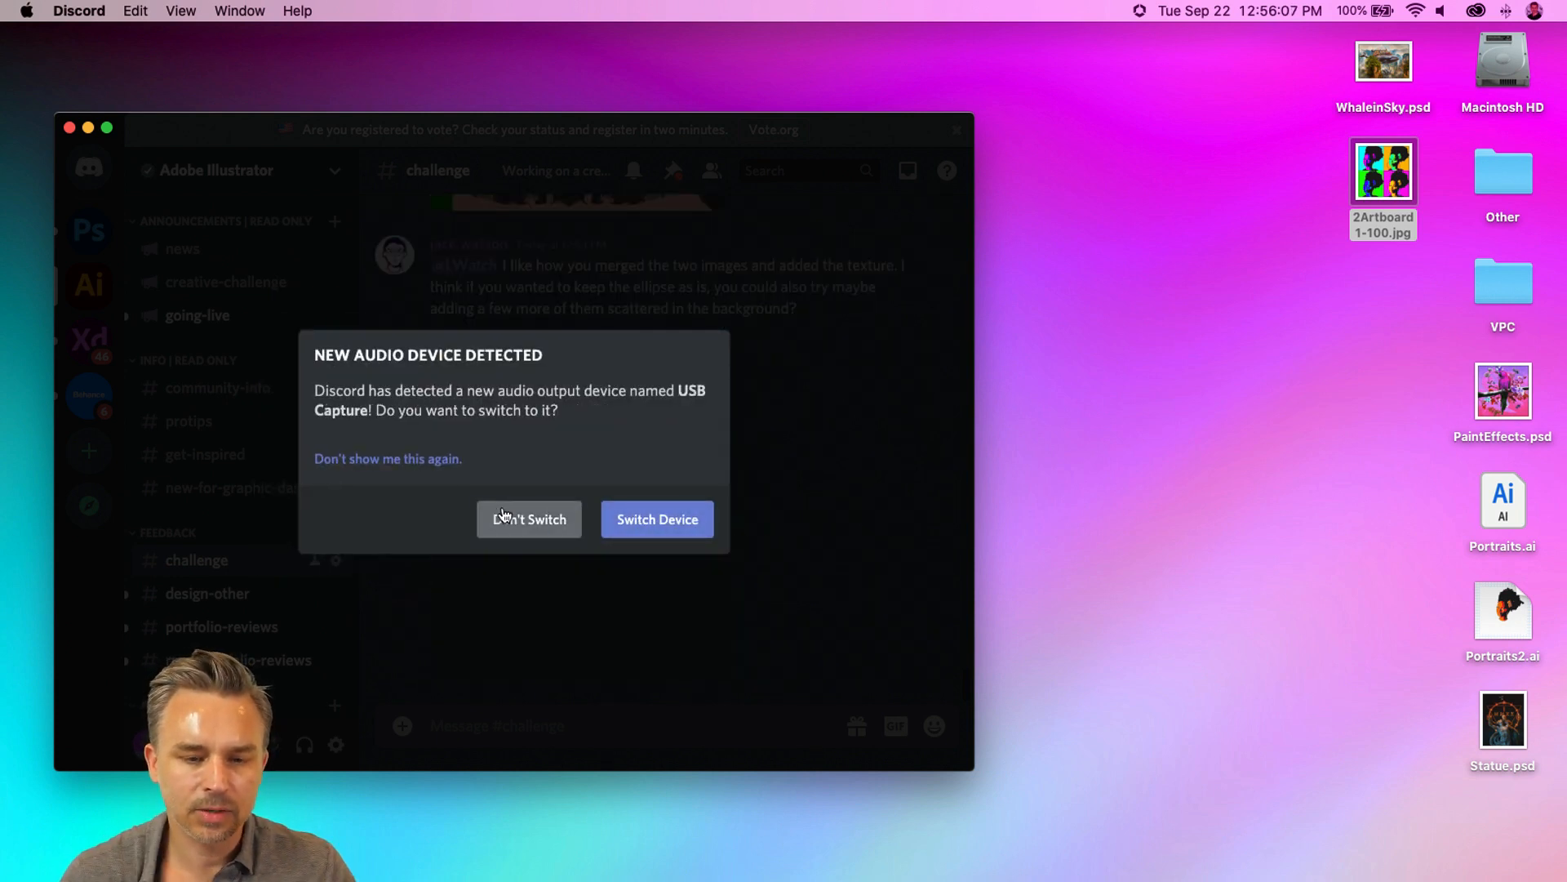
{"action": "left_click_drag", "start_coordinate": [486, 142], "coordinate": [740, 137]}
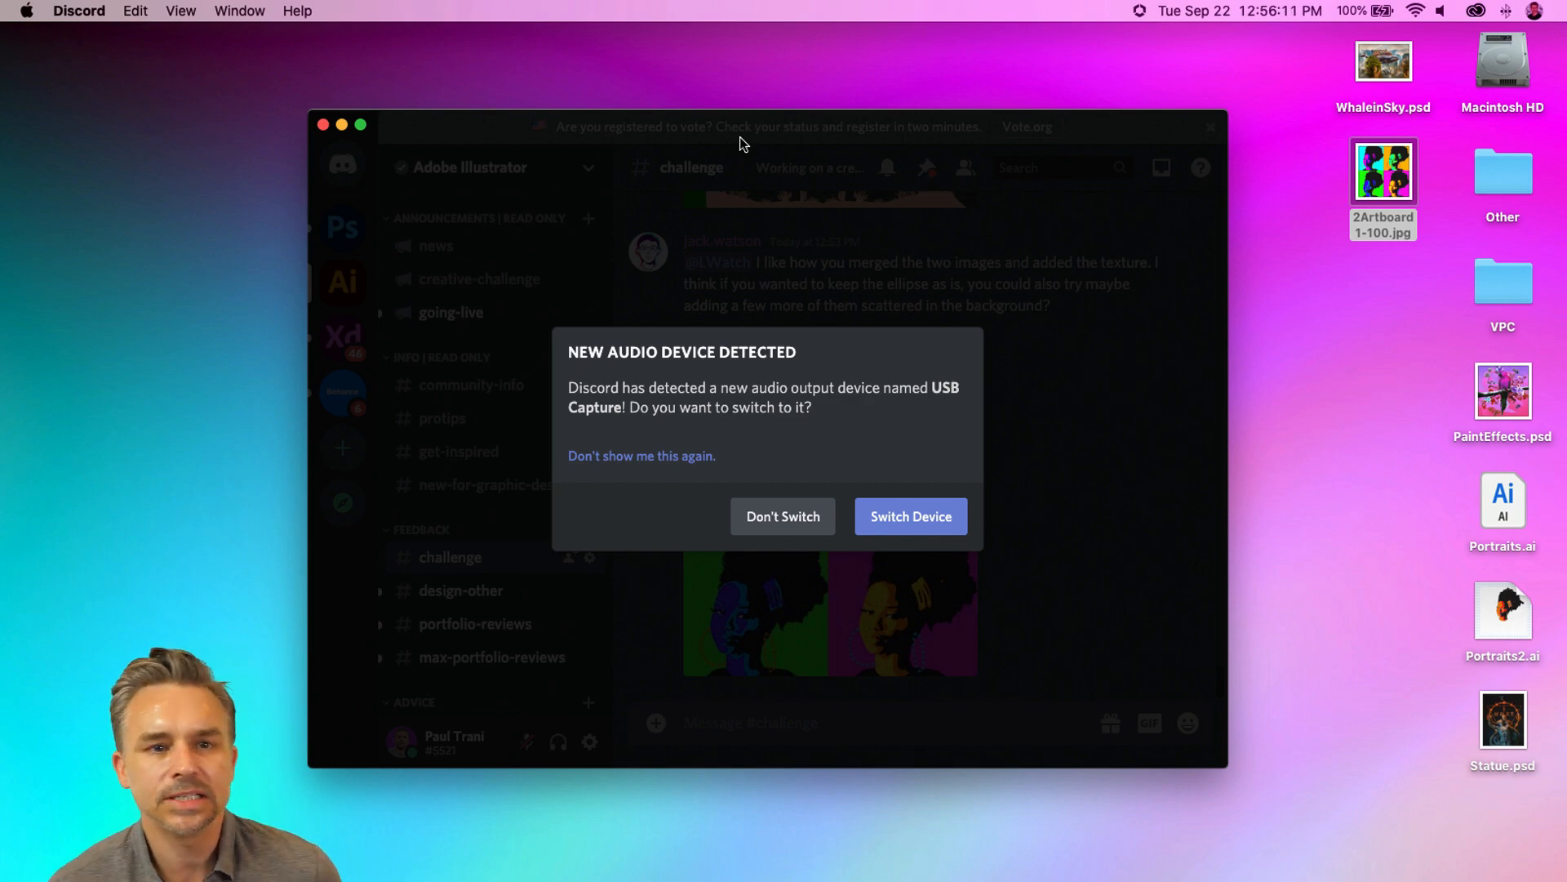
{"action": "left_click", "coordinate": [828, 511]}
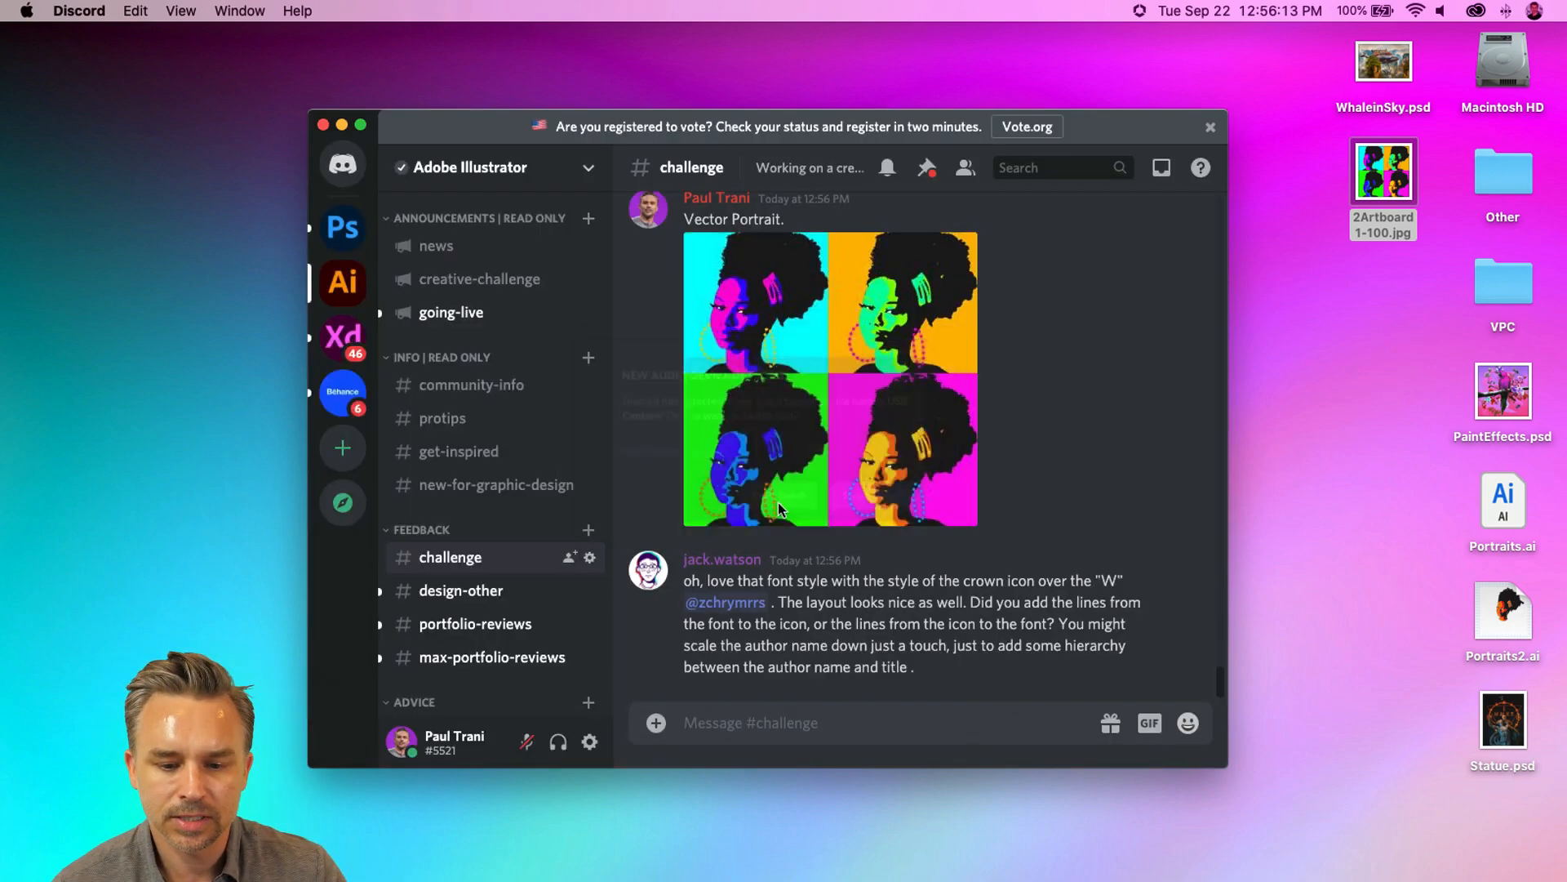